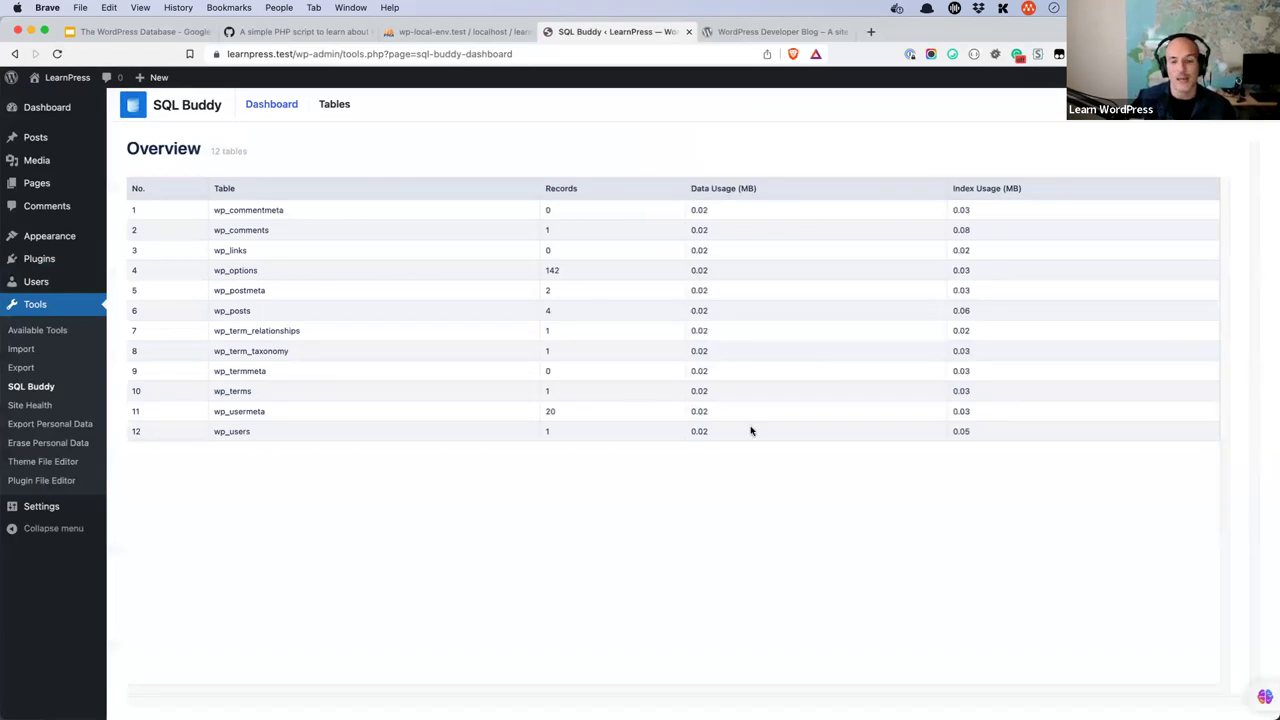
- Log into phpMyAdmin with the username root
left_click(476, 34)
type("root")
key("Tab")
key("Return")
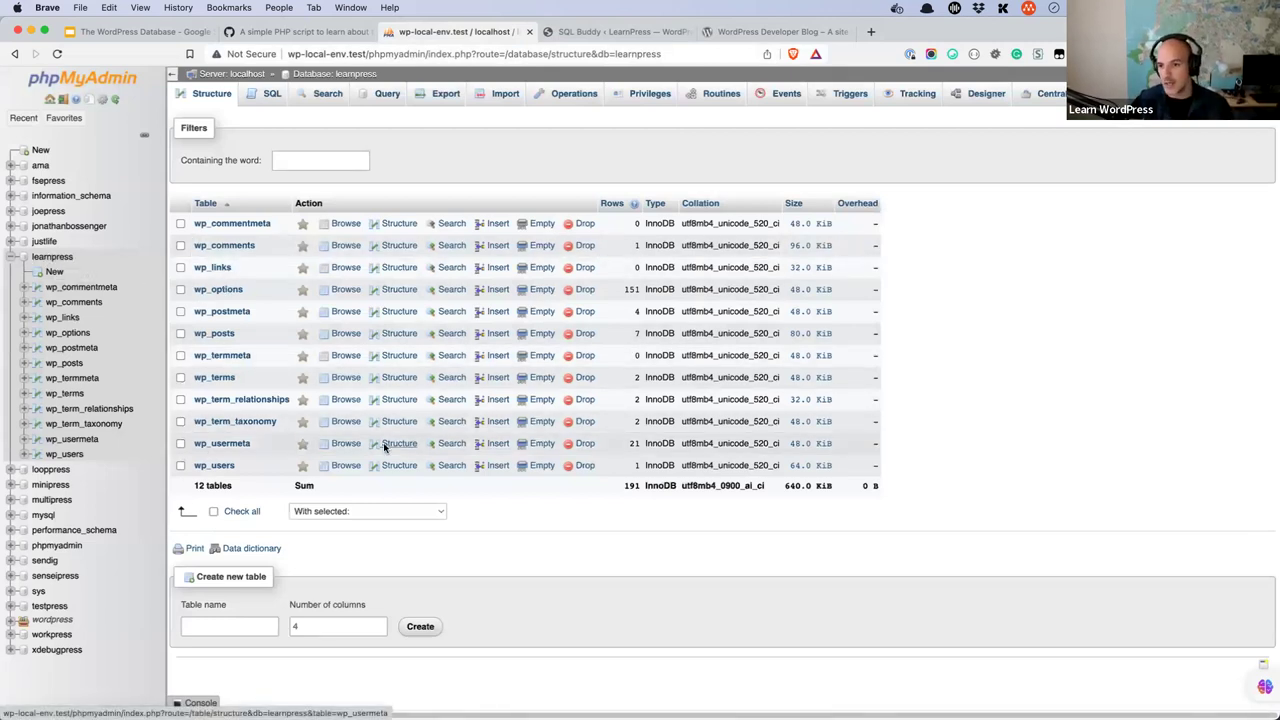
- Show the Requirements slide and select its wp-learn-database.php gist link
left_click(615, 31)
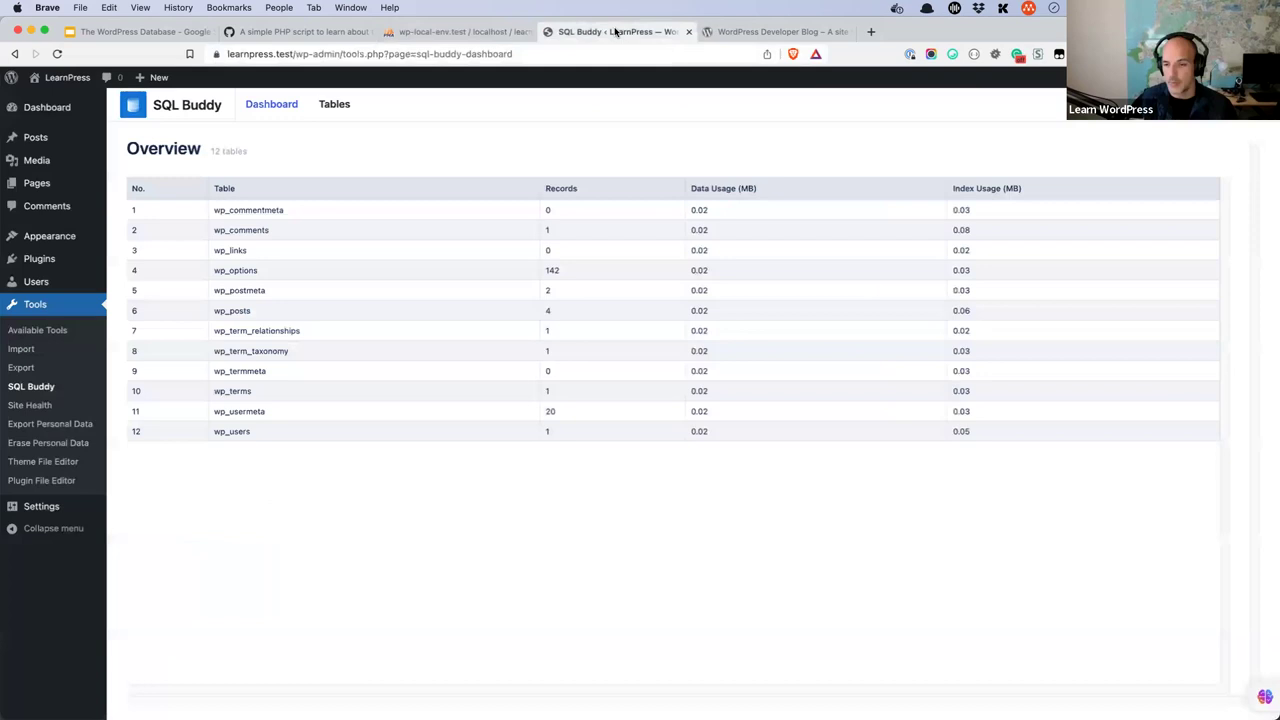
left_click(452, 33)
left_click(316, 34)
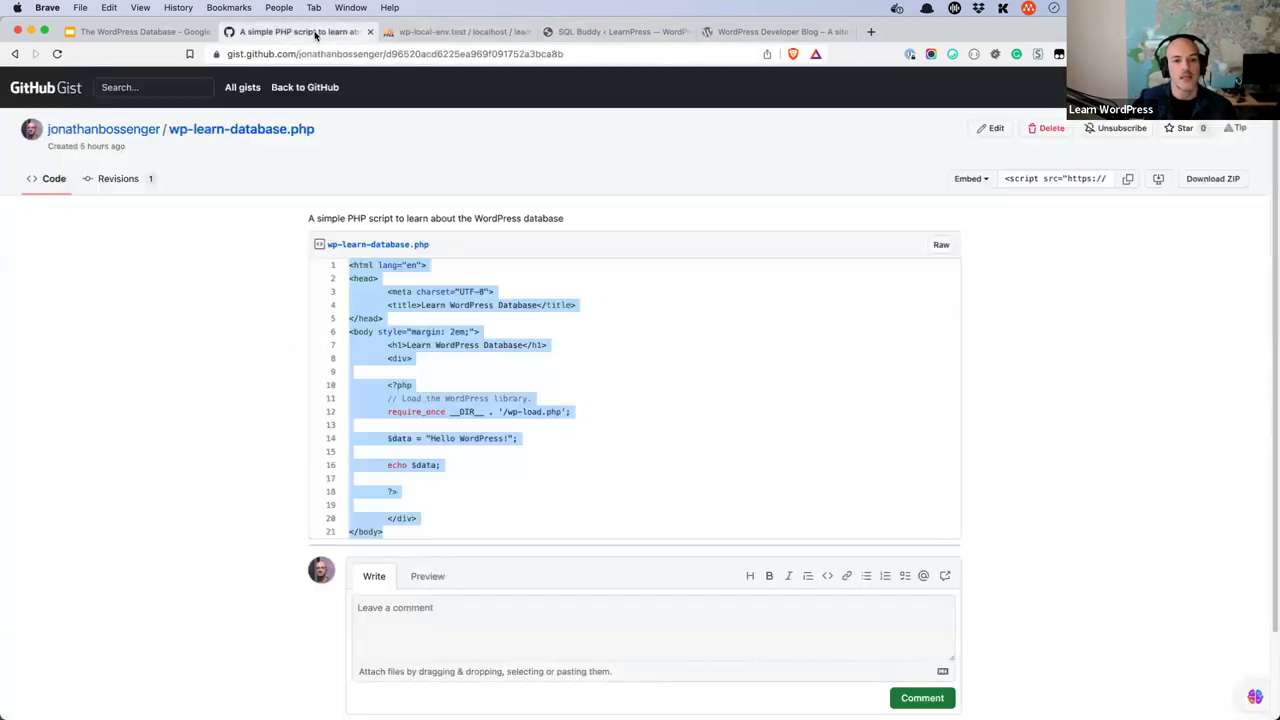
left_click(106, 33)
left_click_drag(1036, 512, 485, 512)
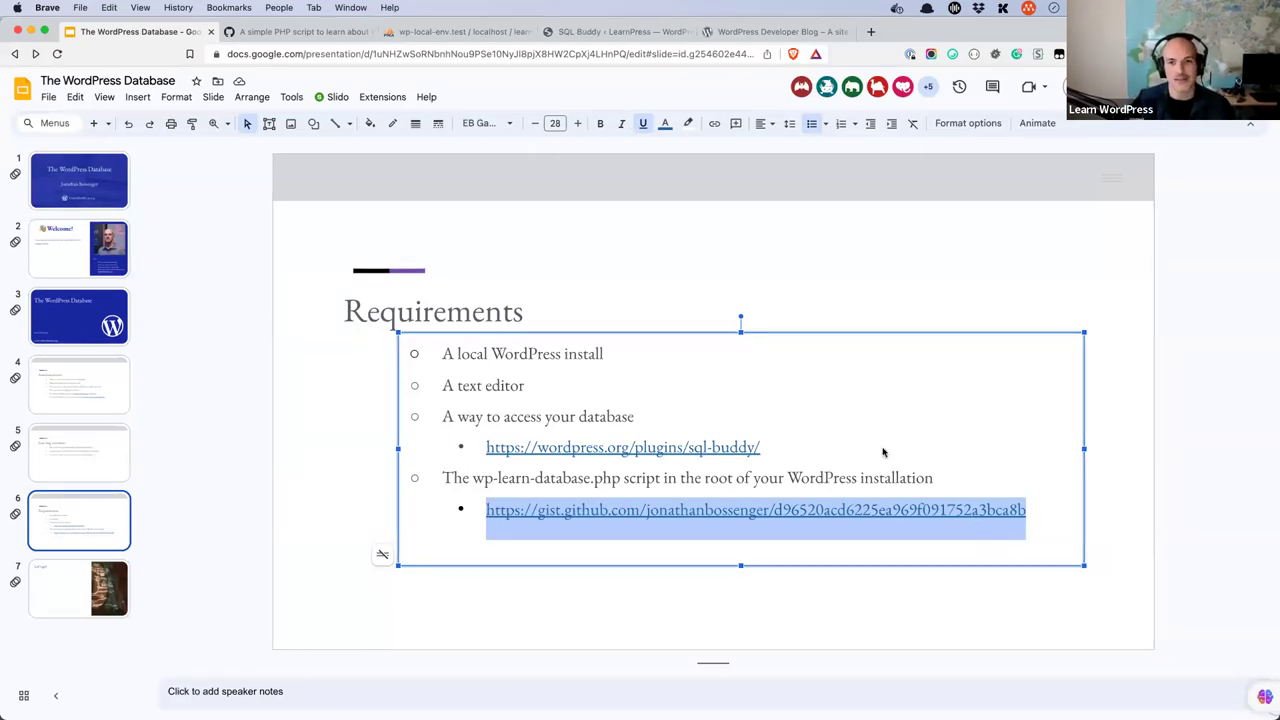
- Copy all of the wp-learn-database.php gist code and switch to the learnpress project in VS Code
left_click(311, 40)
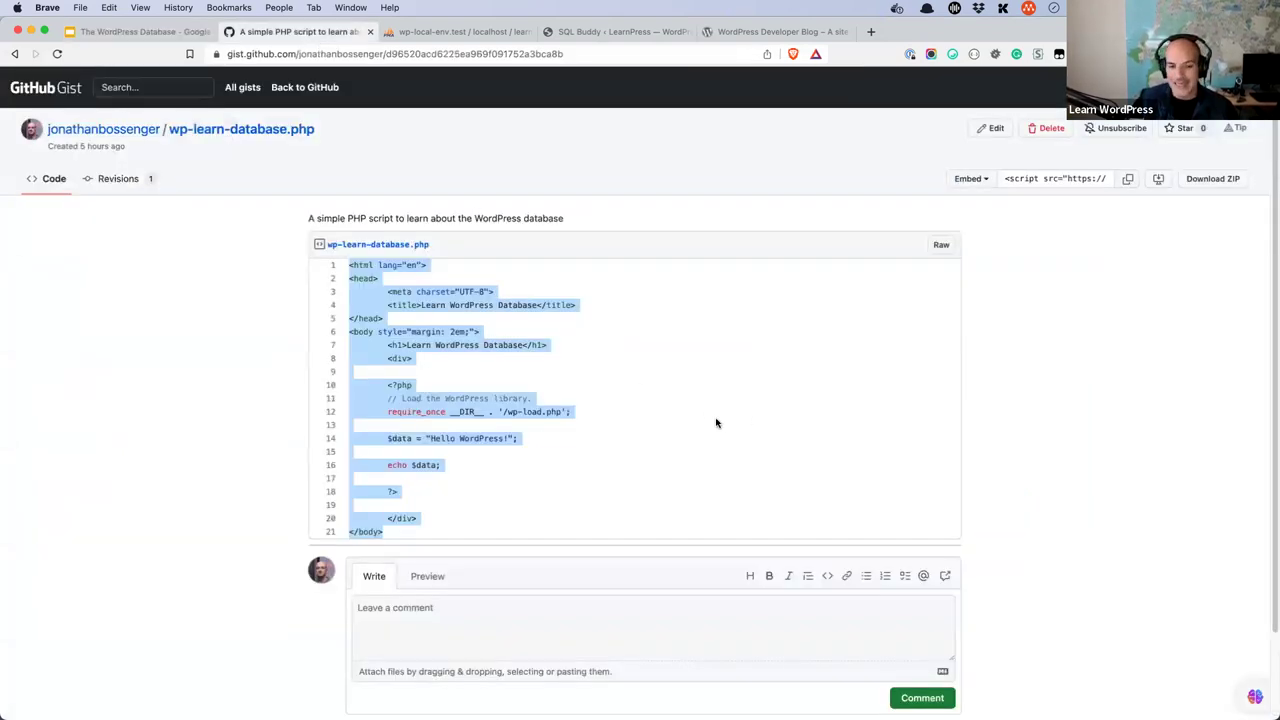
left_click(480, 520)
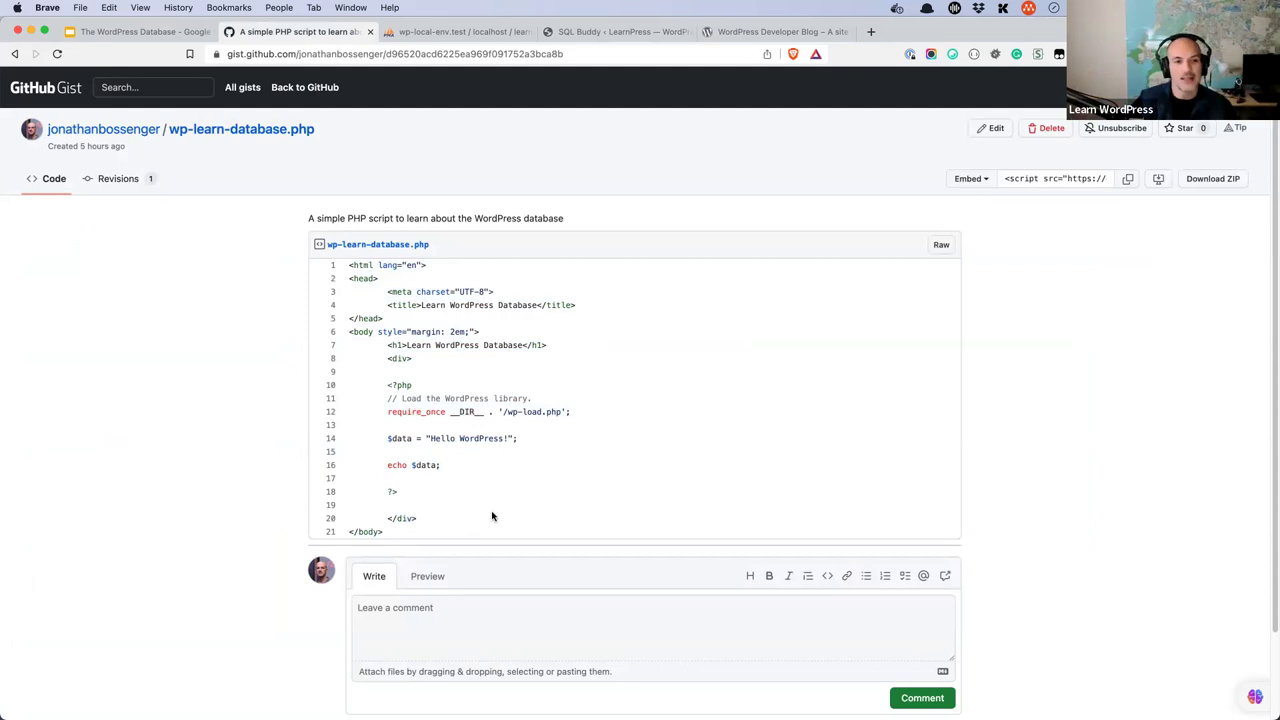
left_click_drag(386, 528, 364, 266)
right_click(364, 266)
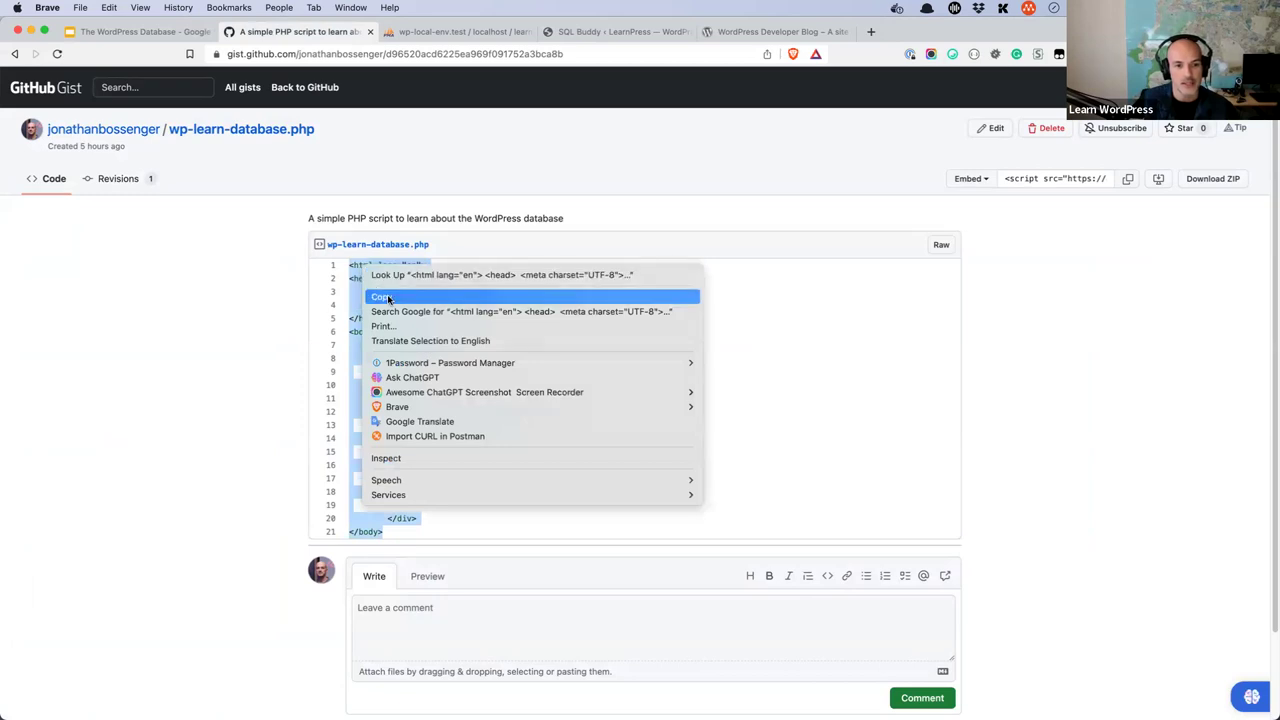
left_click(387, 298)
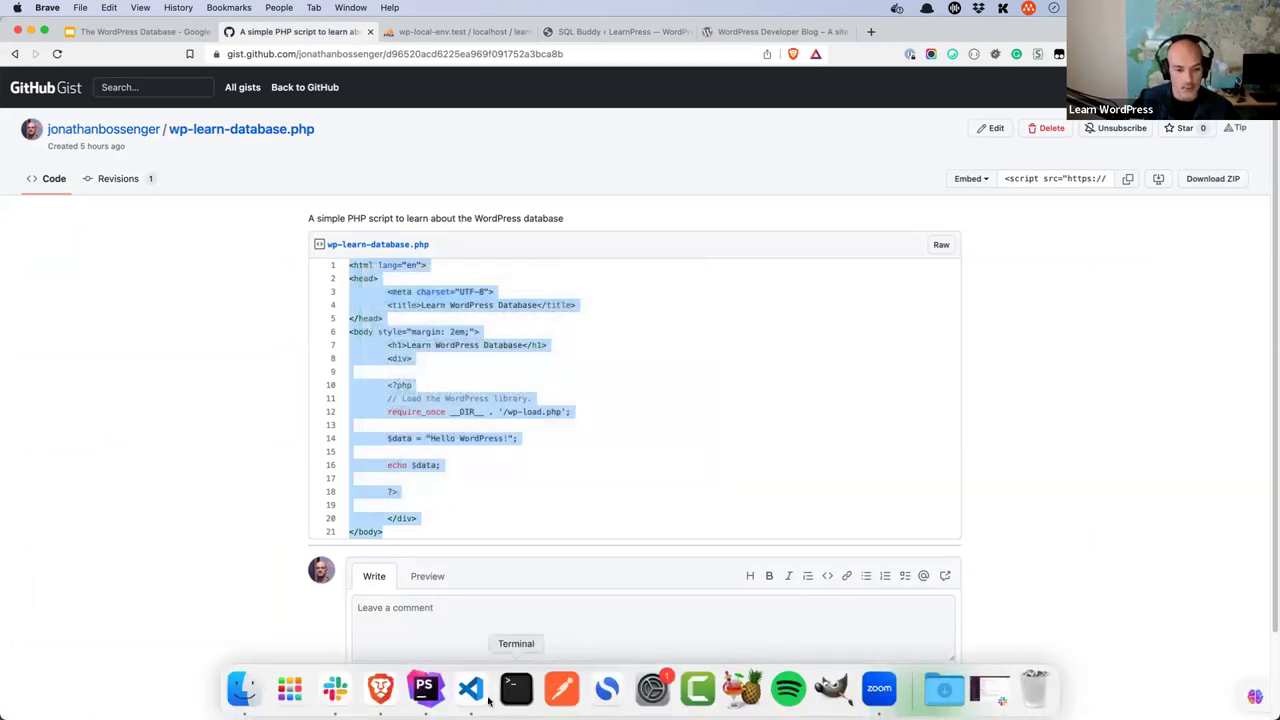
left_click(470, 688)
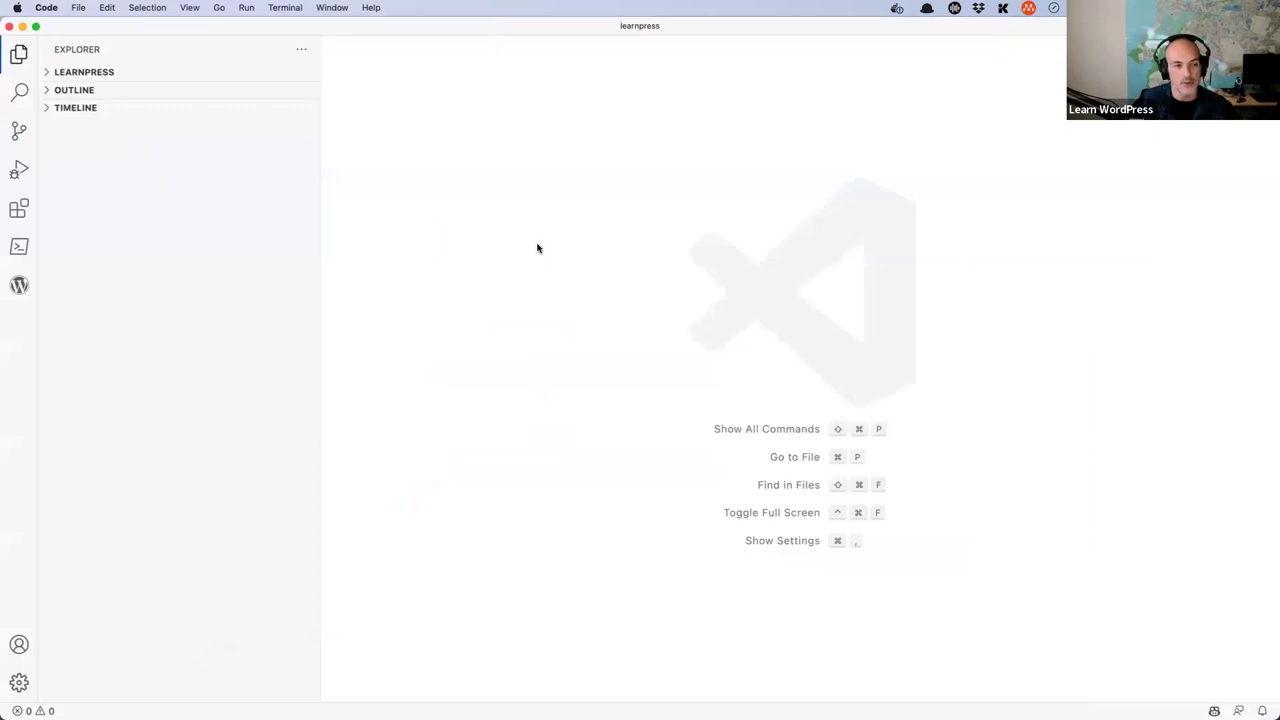
- Create wp-learn-database.php in the learnpress root and paste the copied gist code into it
left_click(49, 77)
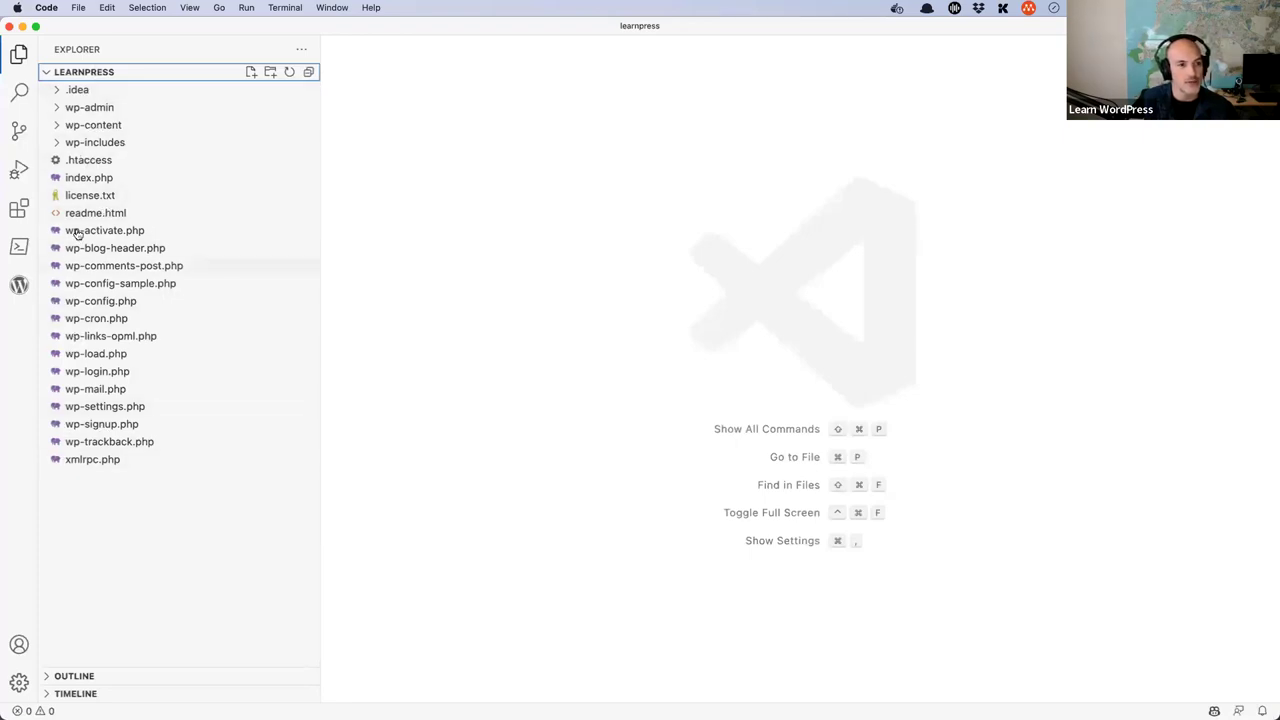
right_click(86, 517)
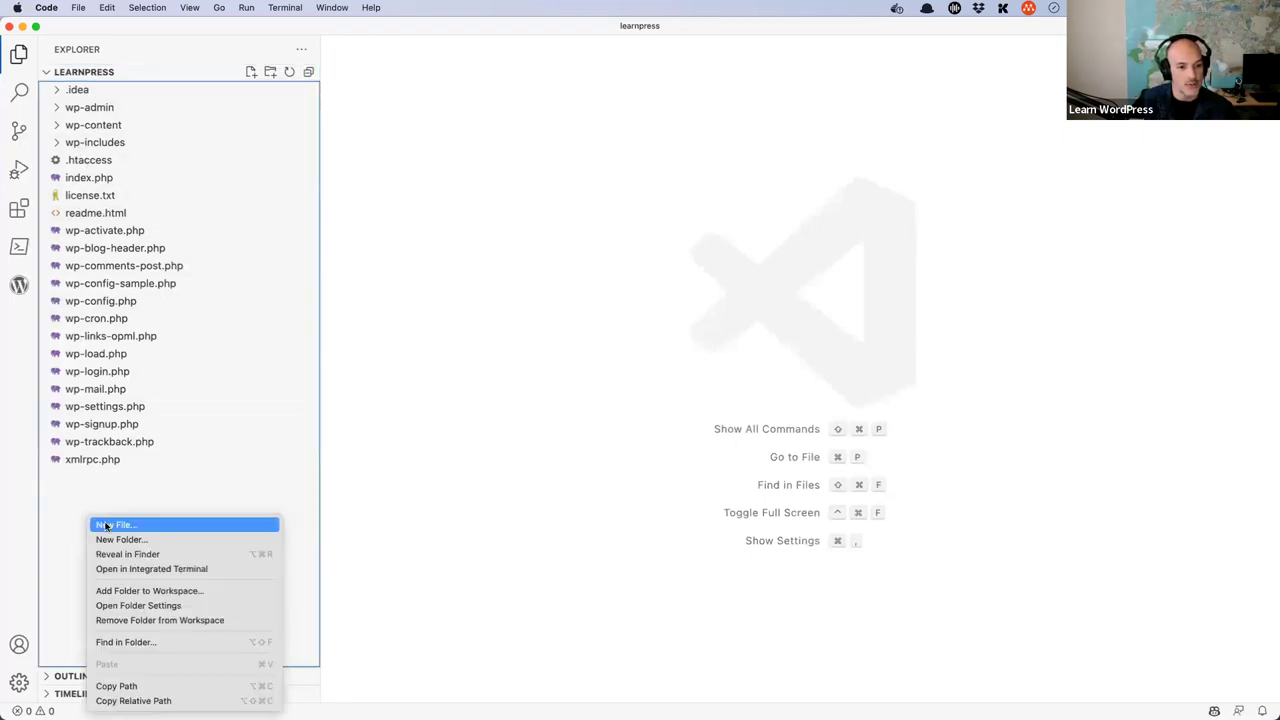
left_click(106, 526)
type("wp")
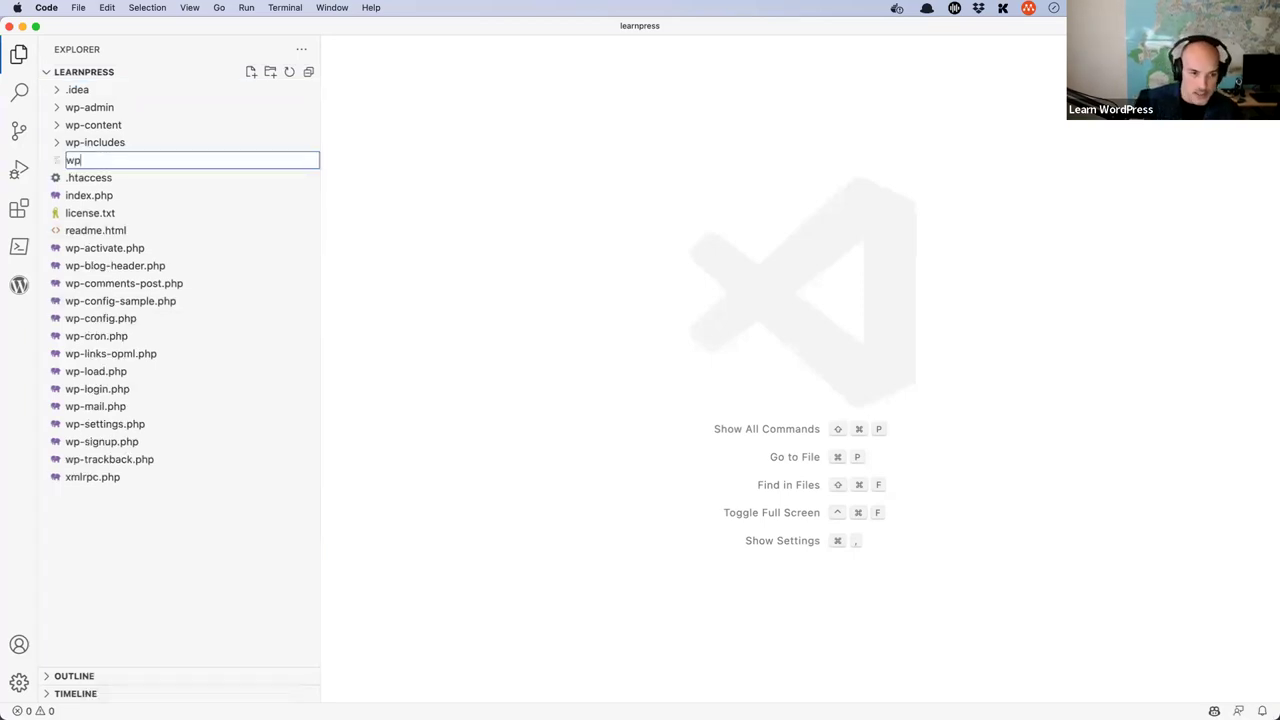
type("-learn-database.php")
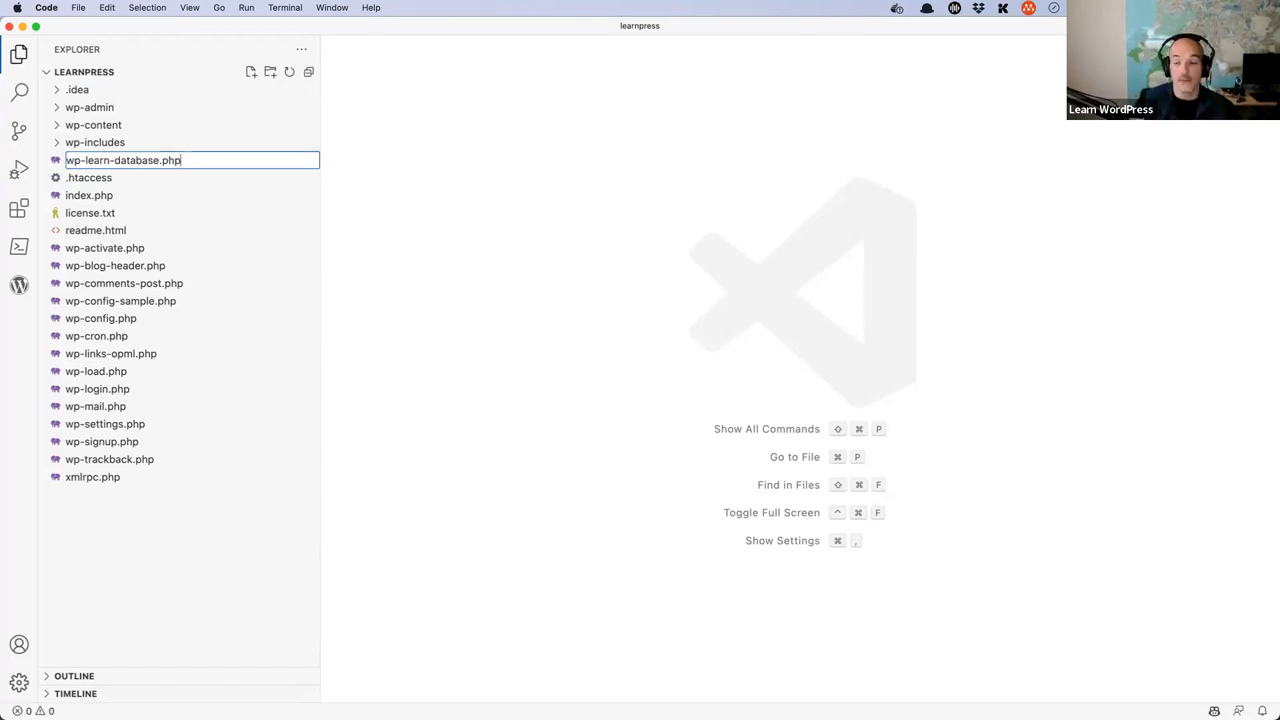
key("Return")
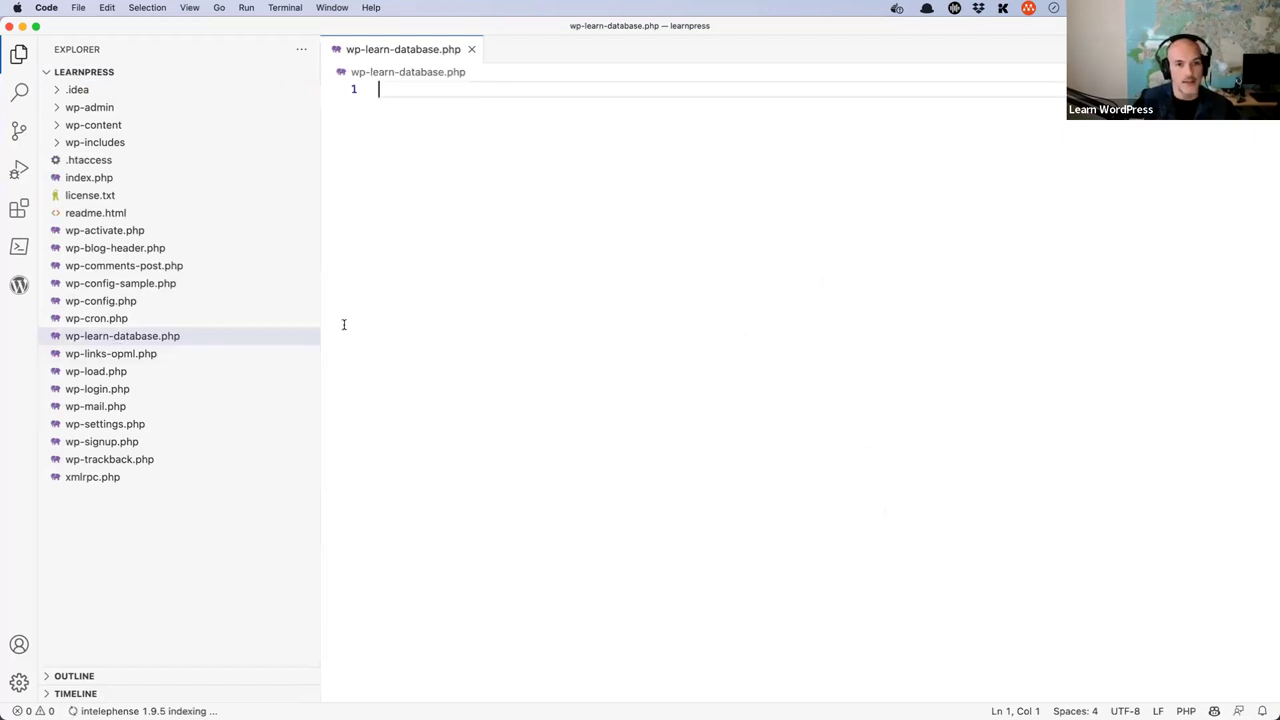
key("super+v")
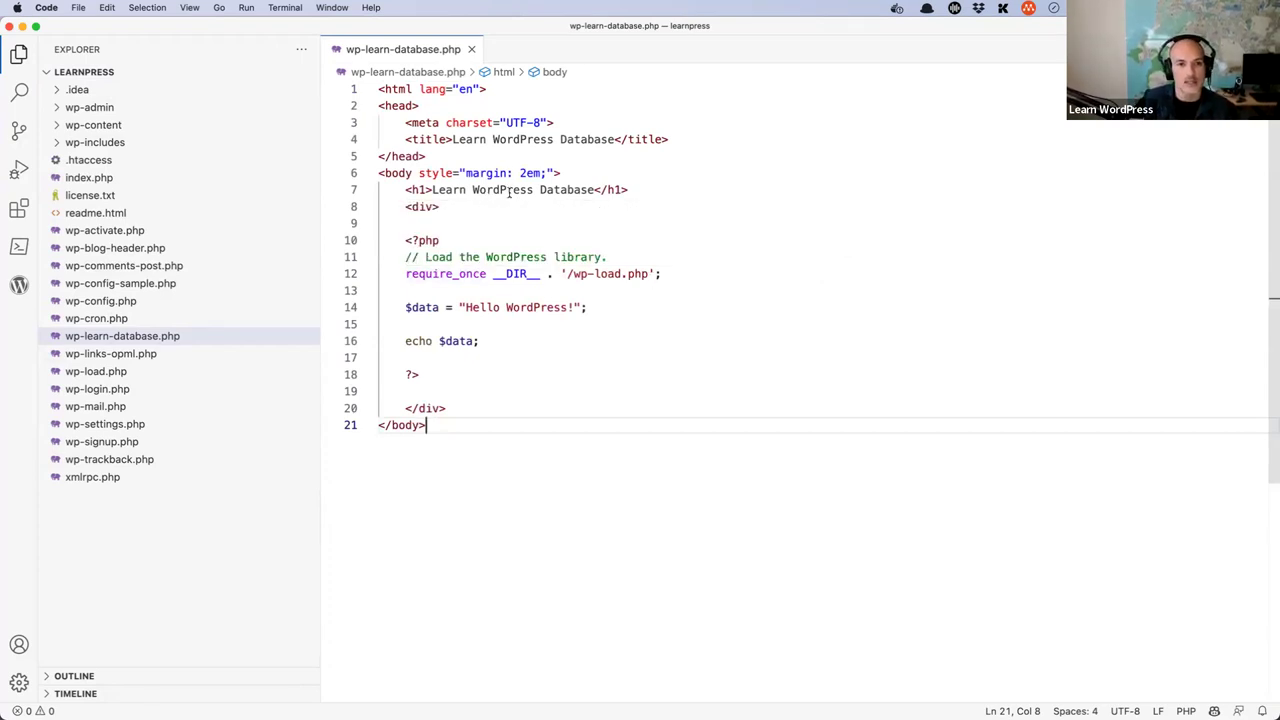
- Highlight the script's page heading, opening div and opening PHP tag to explain them
left_click(459, 105)
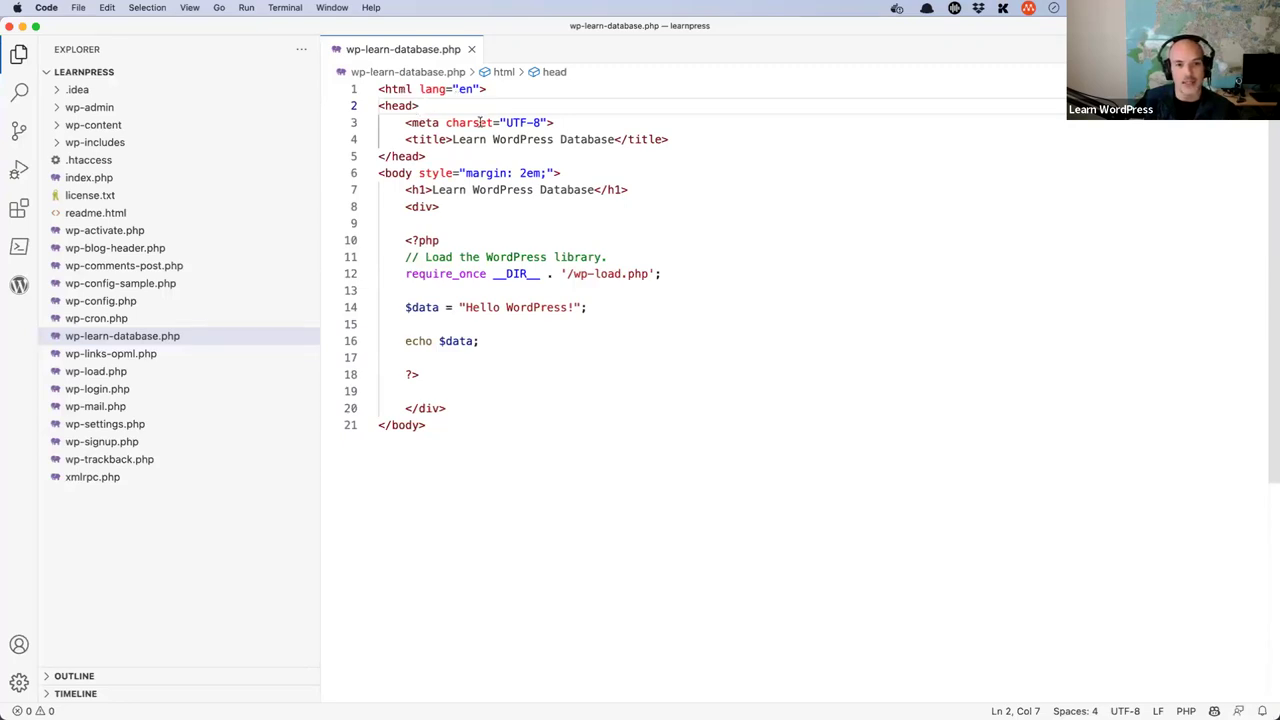
left_click(411, 230)
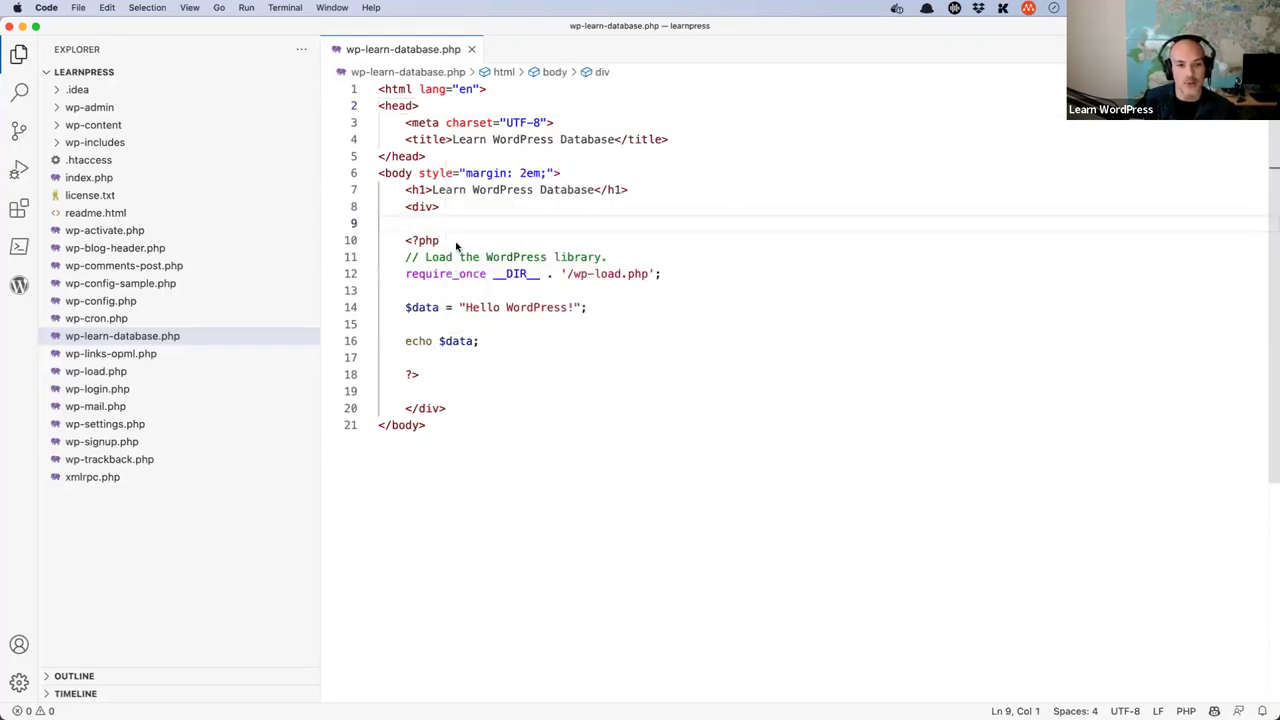
left_click_drag(631, 191, 406, 190)
left_click(457, 213)
key("shift+Home")
left_click(464, 230)
left_click_drag(452, 245, 403, 243)
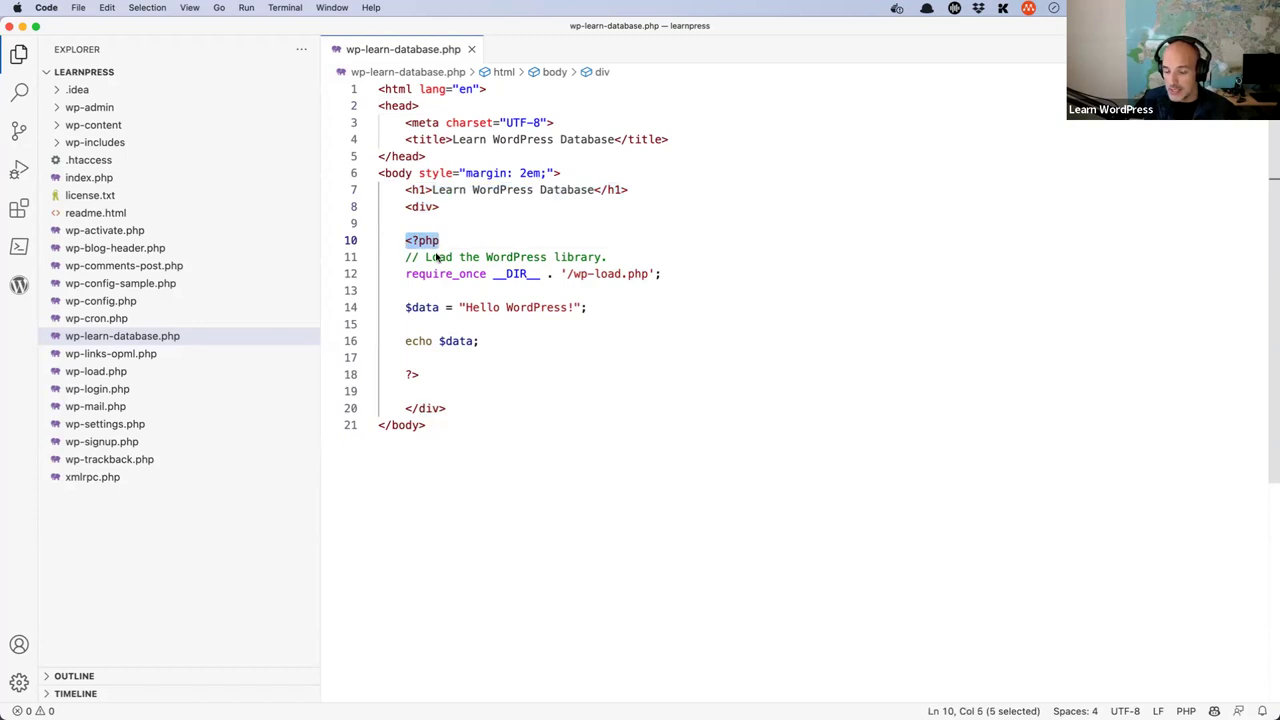
- Highlight the require_once line and open wp-load.php from the Explorer
left_click_drag(663, 278, 407, 278)
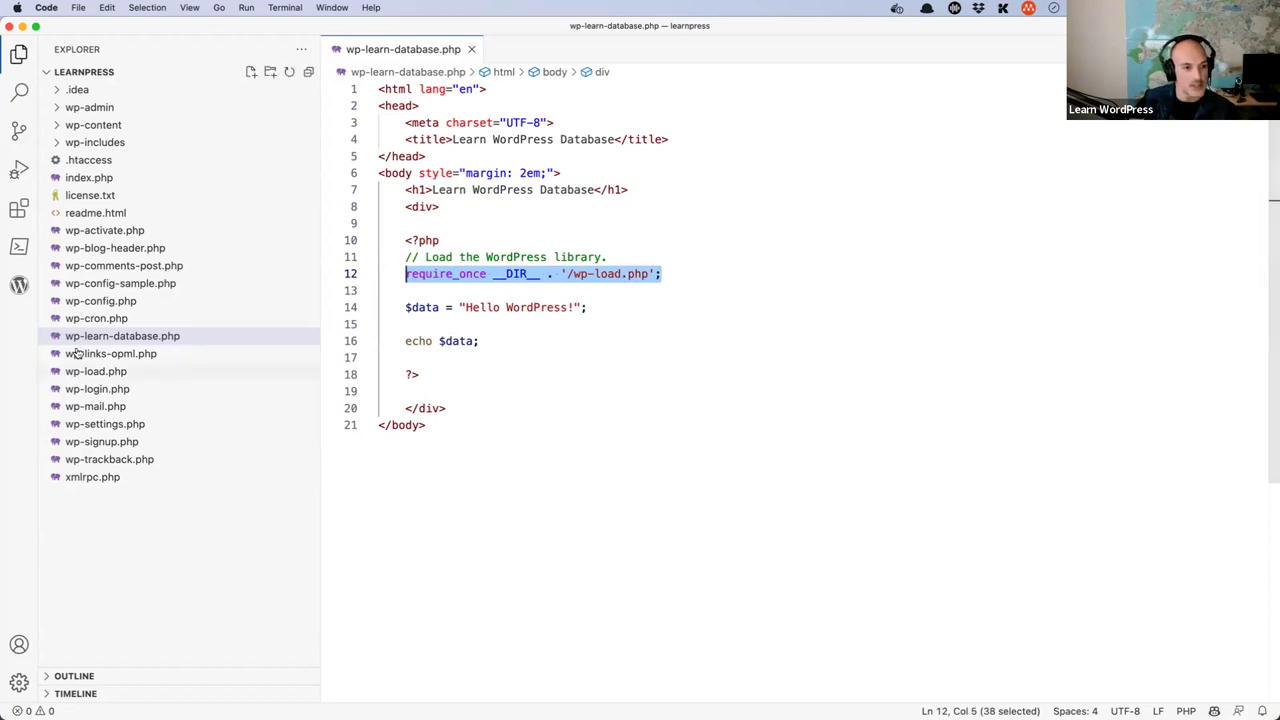
left_click(92, 375)
left_click(92, 372)
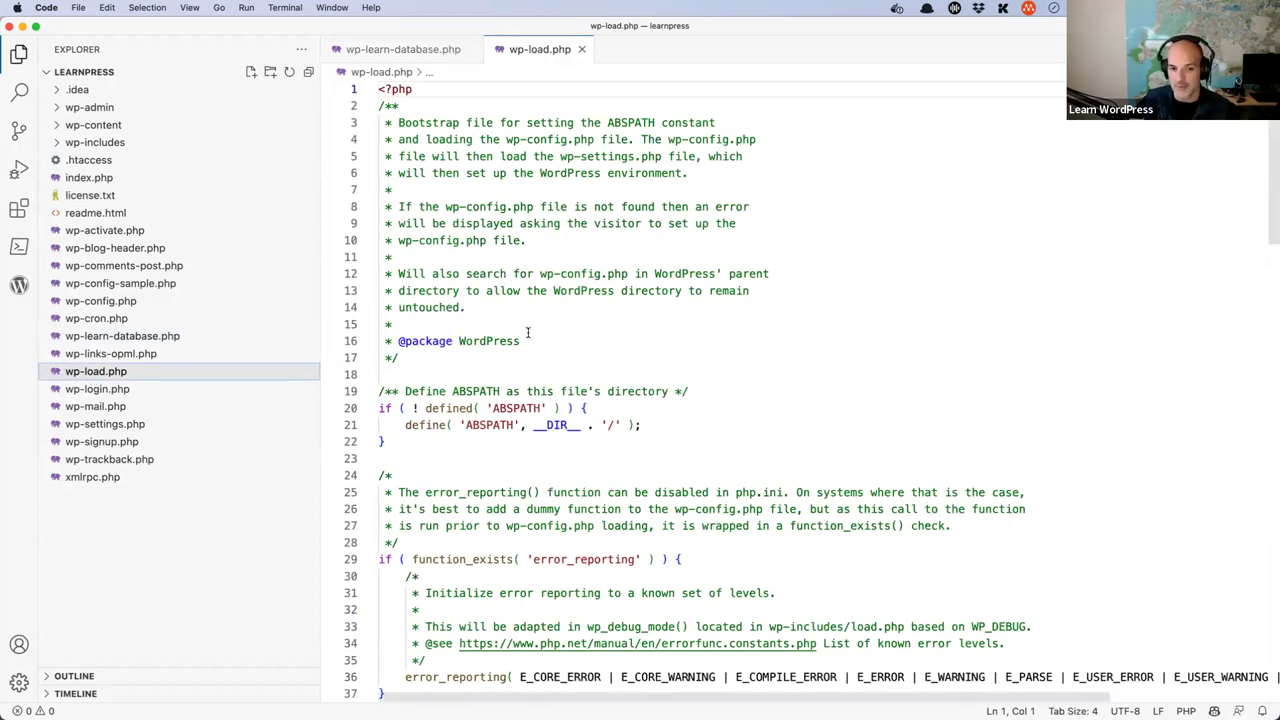
- Close wp-load.php to return to wp-learn-database.php
scroll(528, 333, "down", 6)
scroll(545, 300, "up", 6)
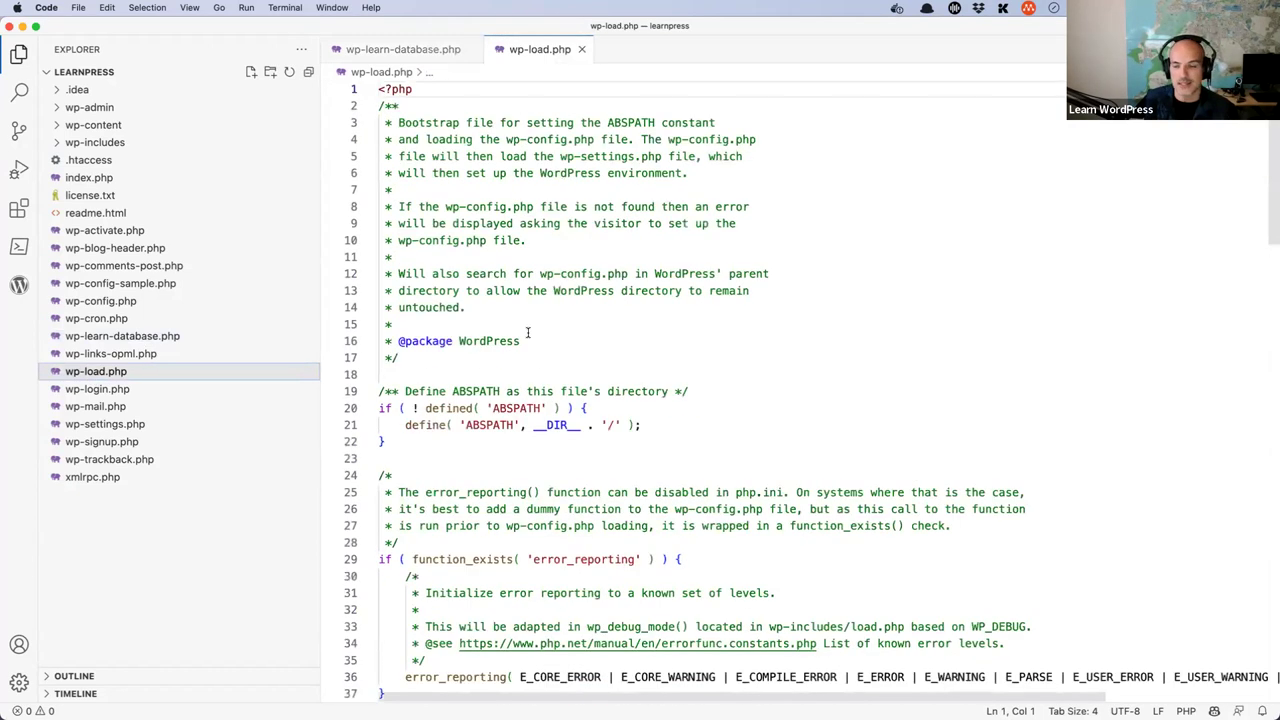
left_click(581, 49)
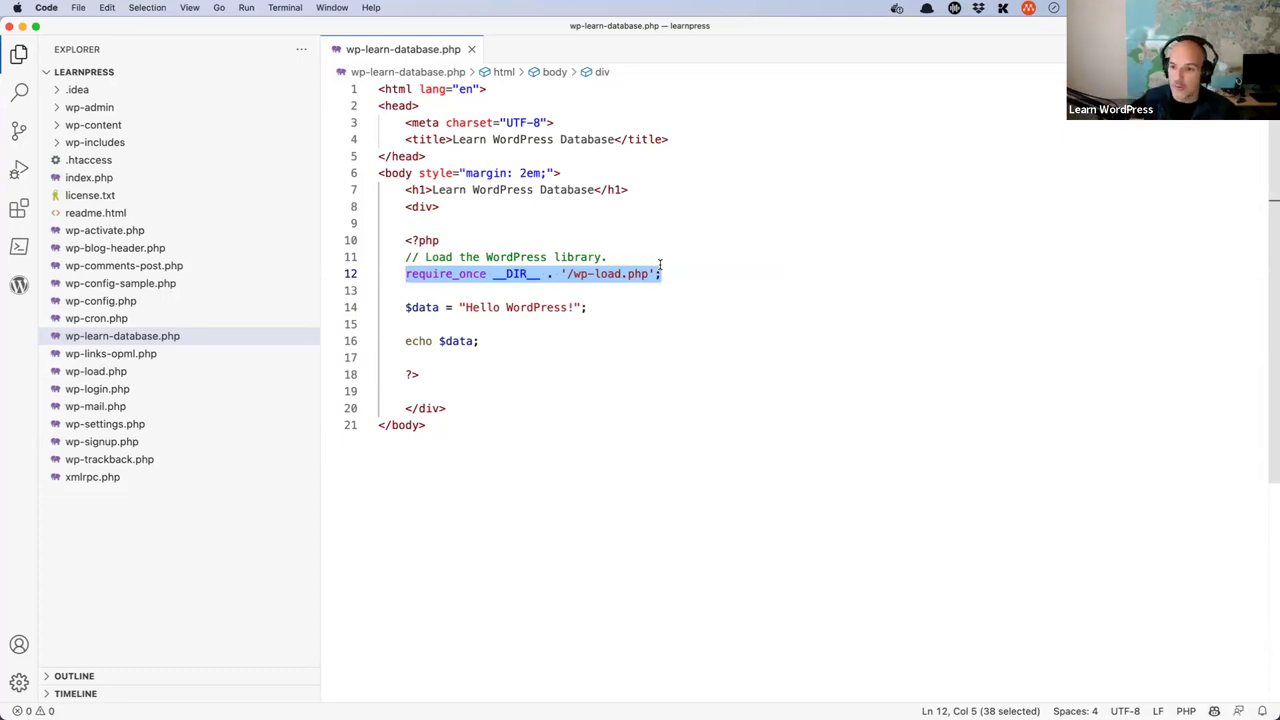
- Highlight the $data variable, the 'Hello WordPress!' string and the echo $data statement
left_click(616, 311)
double_click(421, 308)
double_click(486, 308)
left_click(598, 308)
left_click_drag(598, 307, 460, 307)
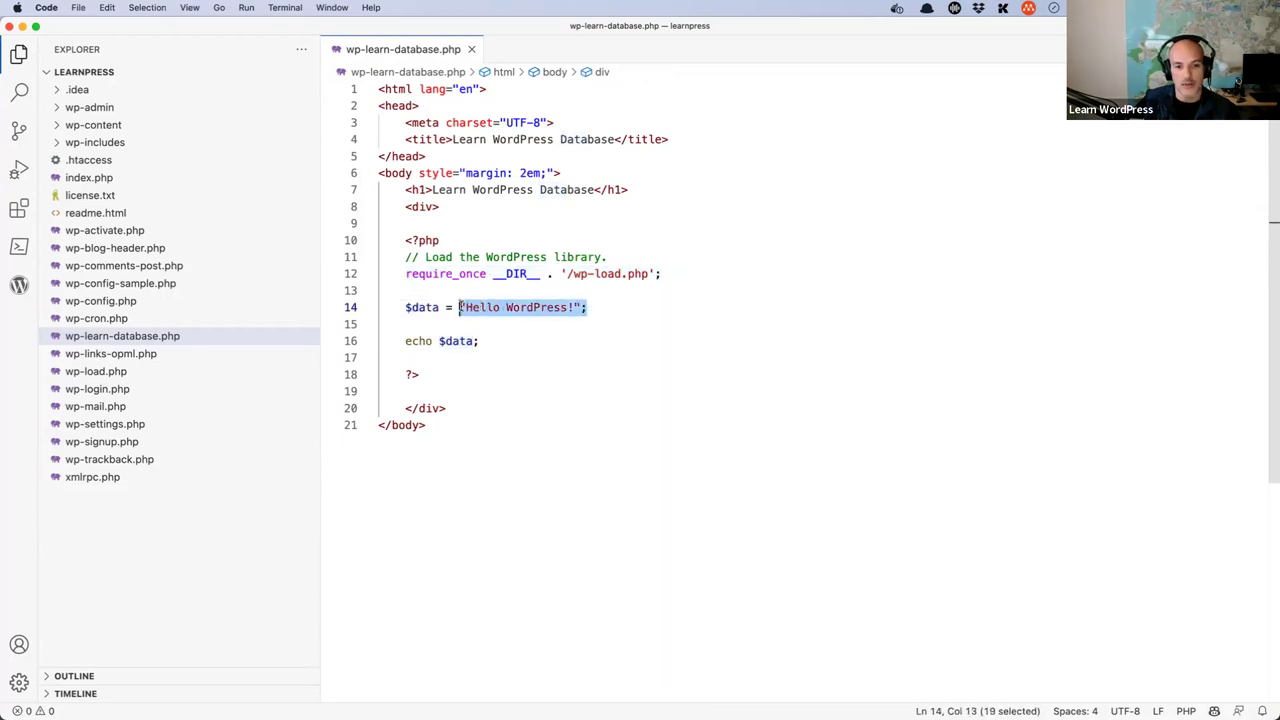
left_click(600, 307)
left_click_drag(404, 341, 500, 340)
left_click(510, 341)
- Highlight the whole wp-learn-database.php file, then clear the selection
left_click(470, 425)
left_click(394, 408, "shift")
left_click_drag(446, 428, 353, 88)
left_click(555, 429)
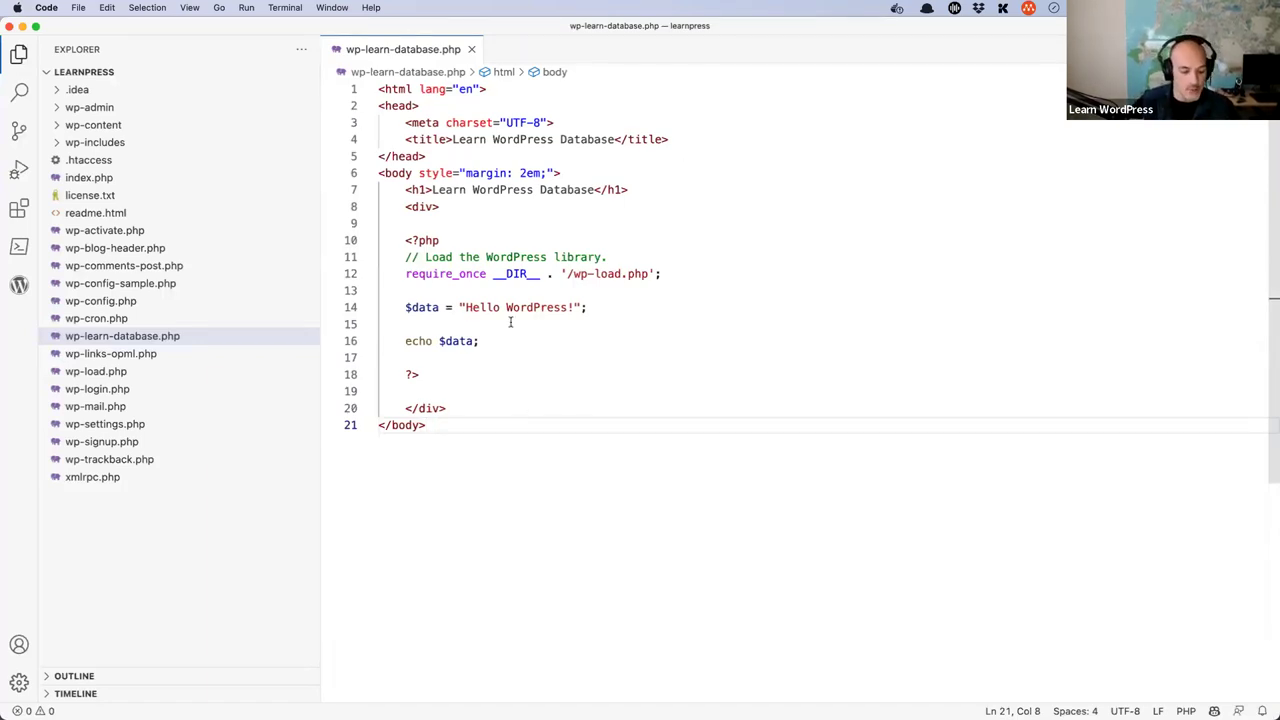
- Trim the browser address from the admin page down to the learnpress.test site root
key("super+Tab")
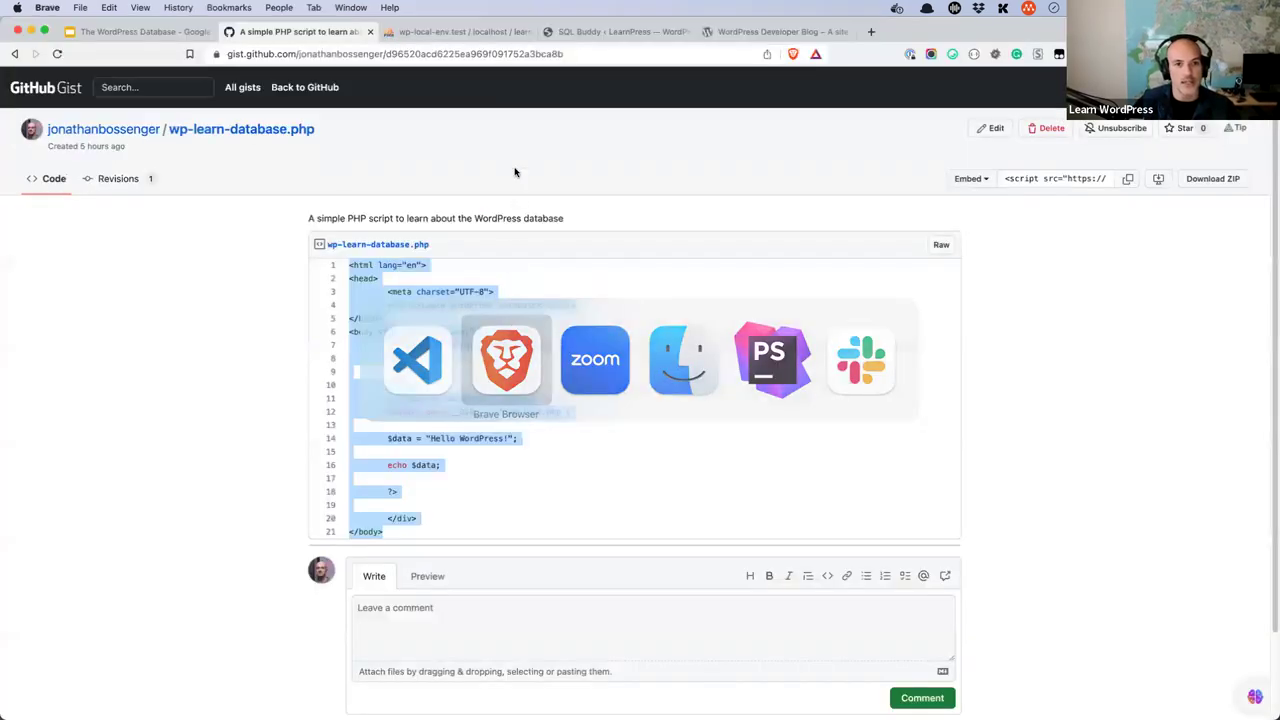
left_click(615, 33)
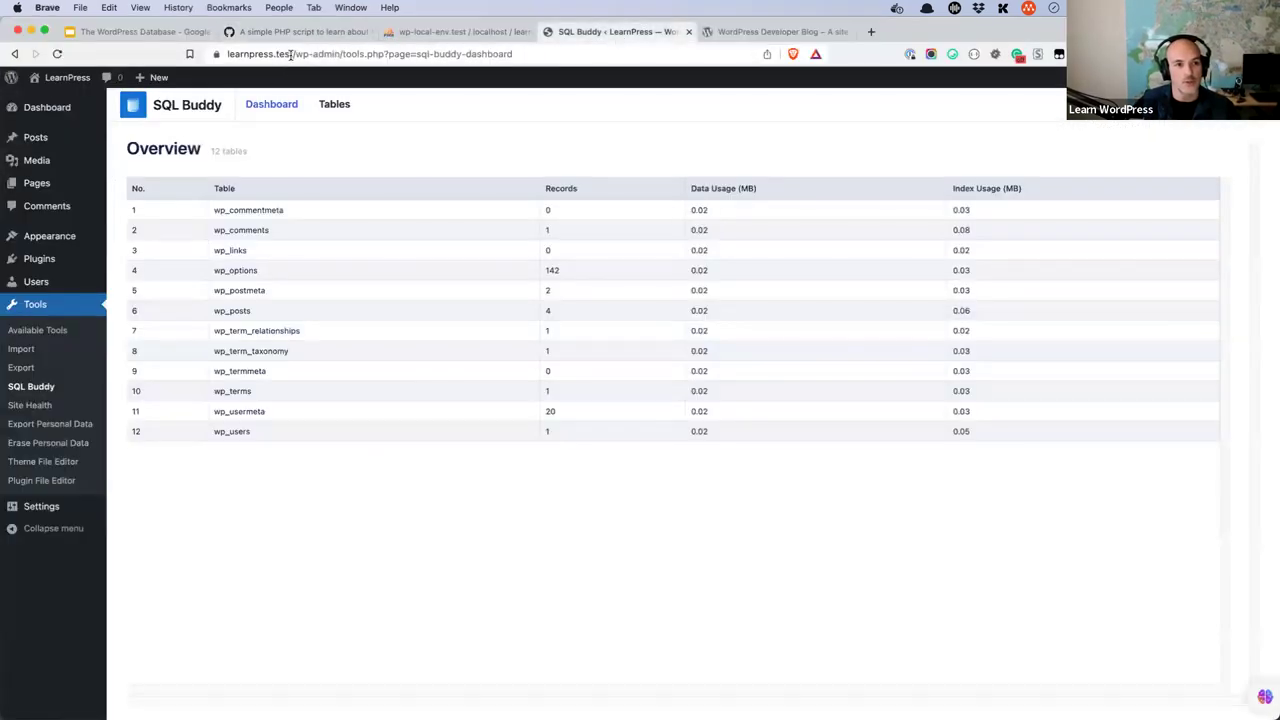
left_click(298, 54)
left_click_drag(328, 57, 585, 58)
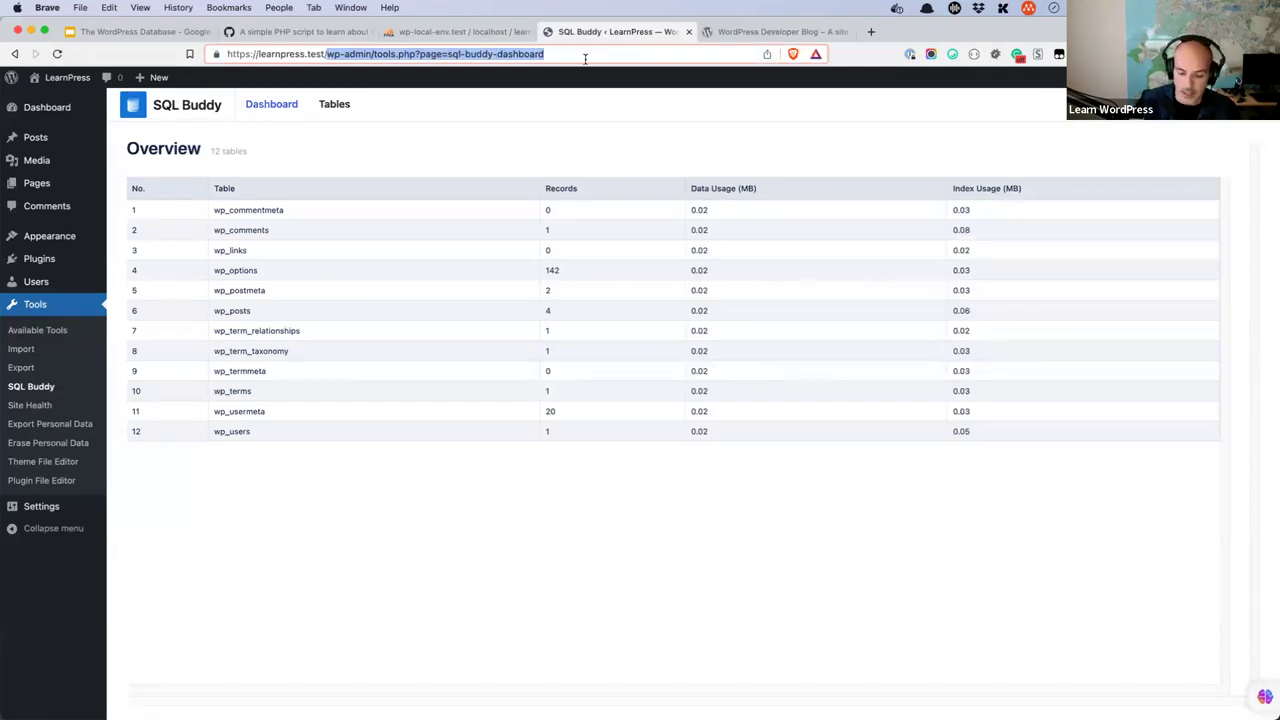
key("BackSpace")
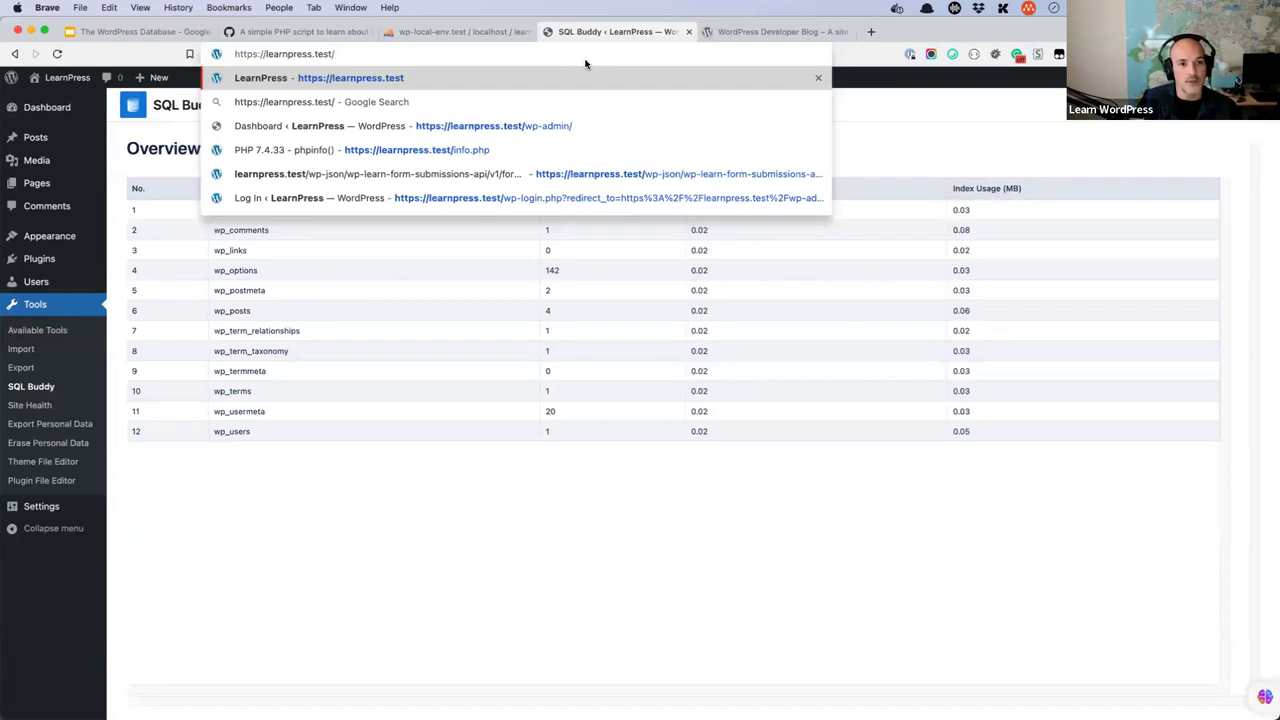
- Load learnpress.test/wp-learn-database.php, which prints 'Hello WordPress!'
key("super+a")
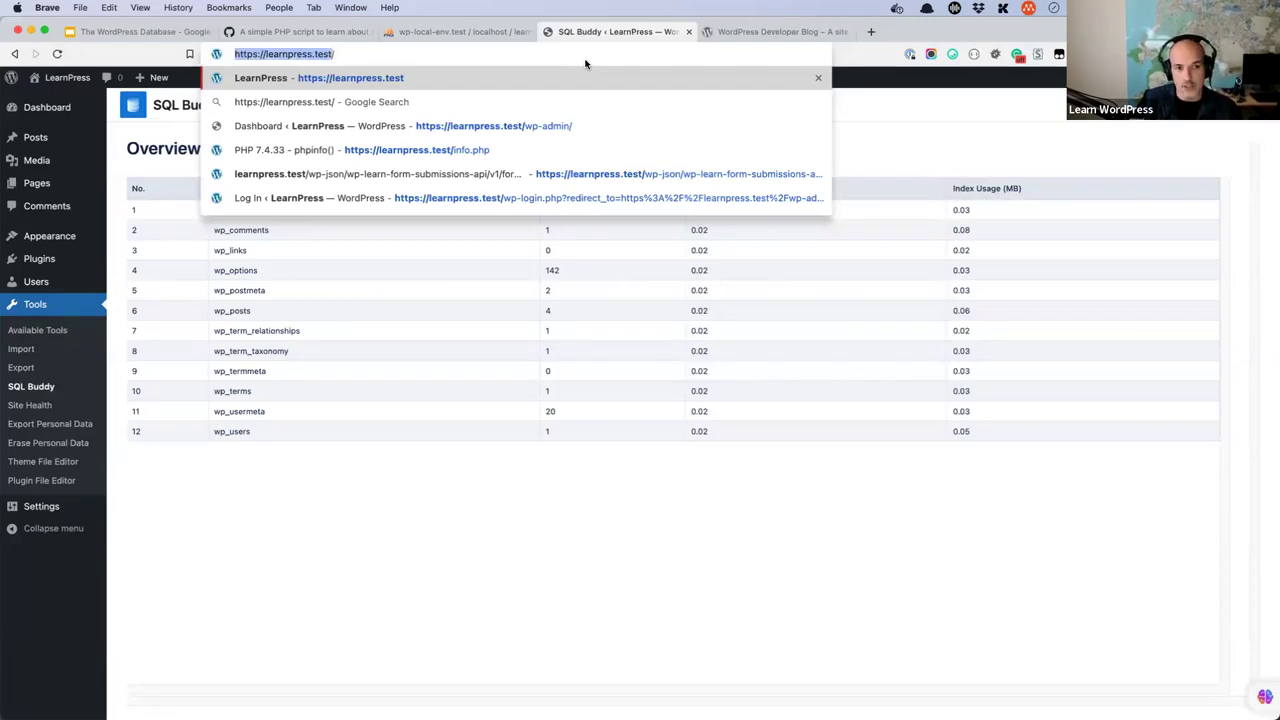
key("Right")
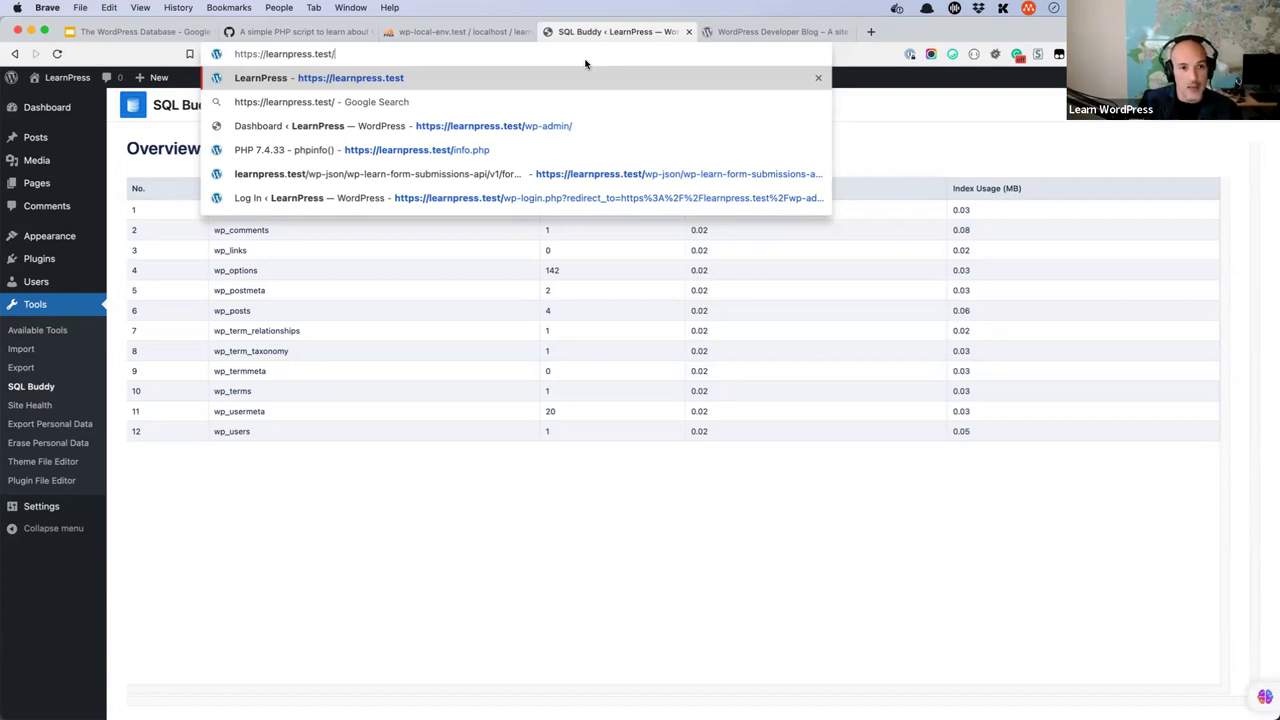
type("wp-learn-")
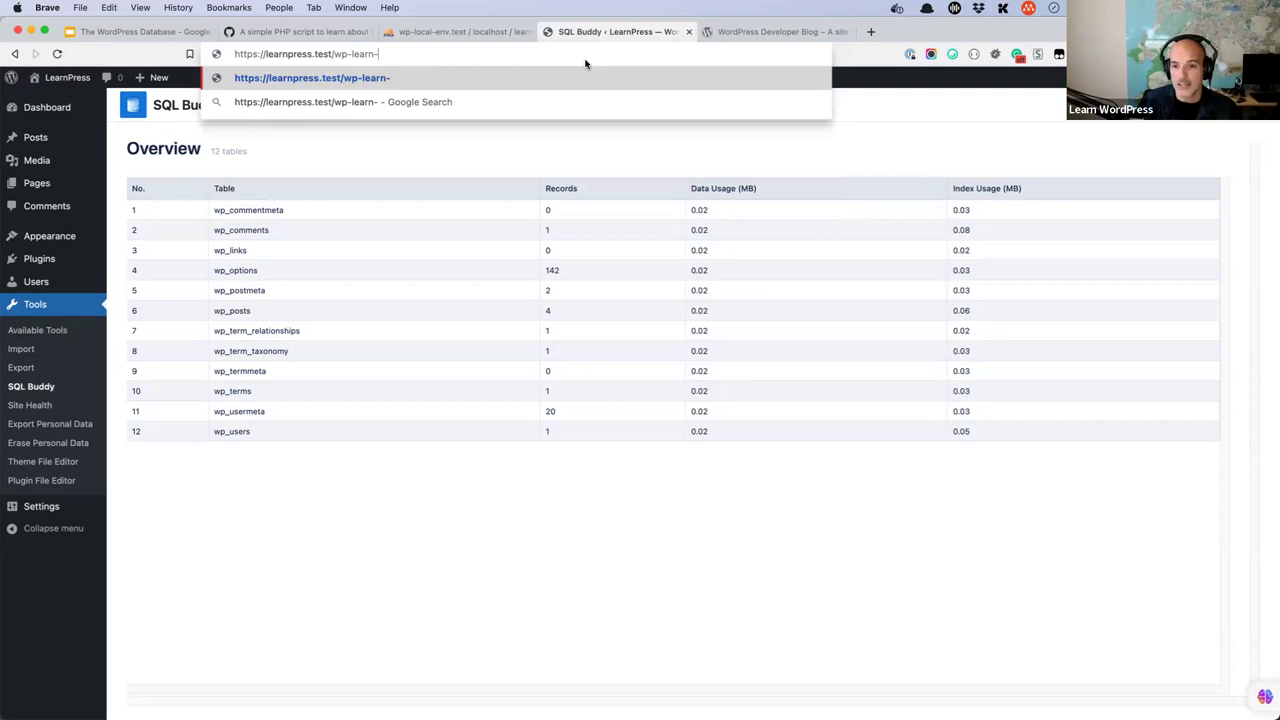
type("database.php")
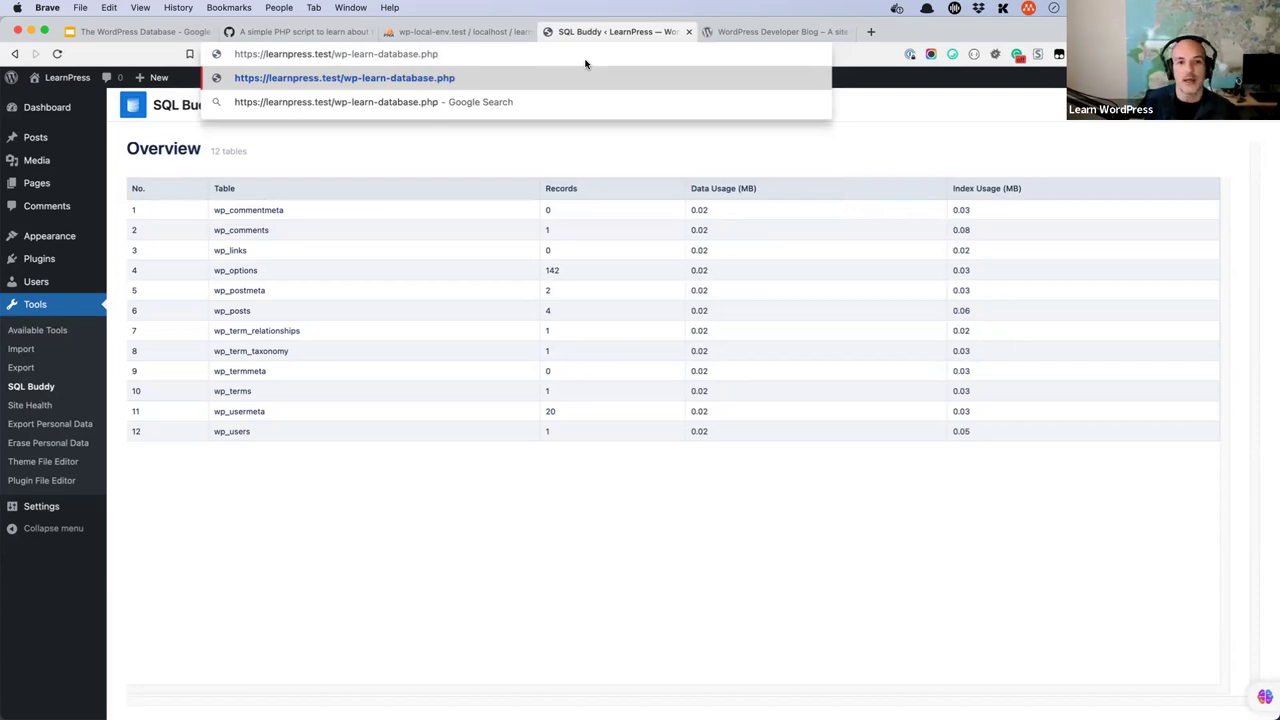
key("Return")
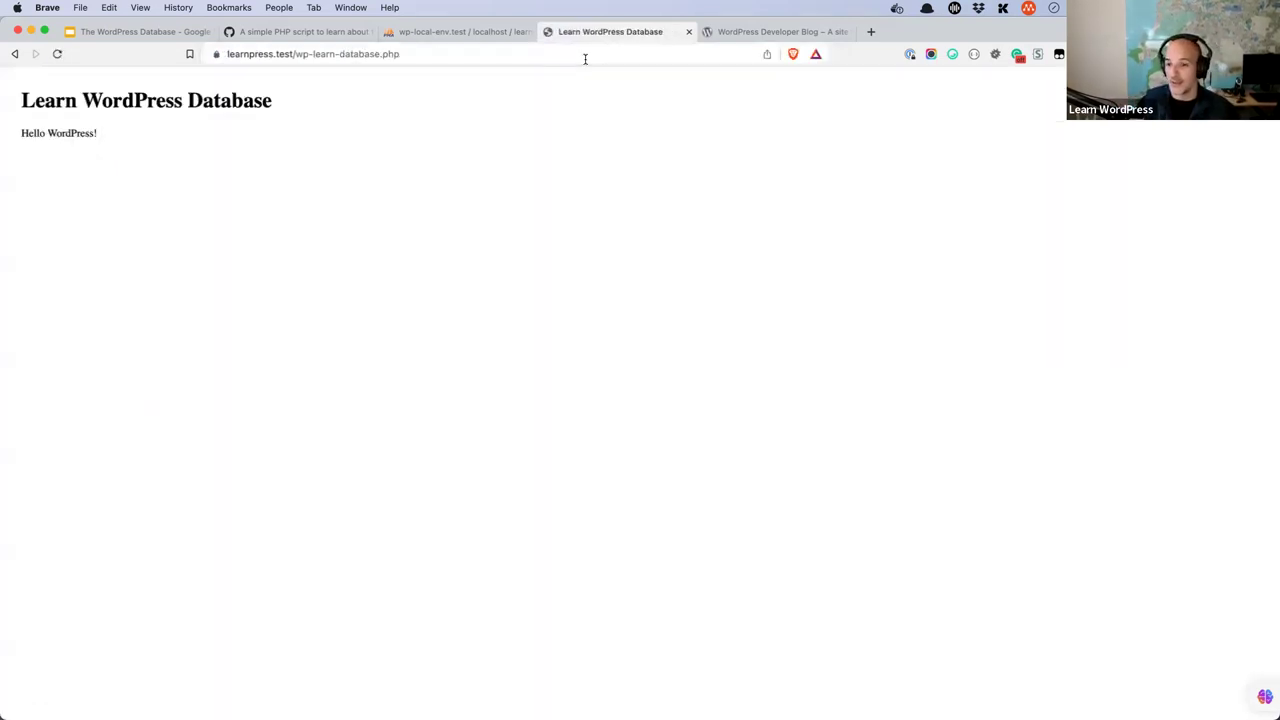
left_click_drag(277, 103, 21, 100)
left_click_drag(113, 133, 21, 133)
left_click(89, 141)
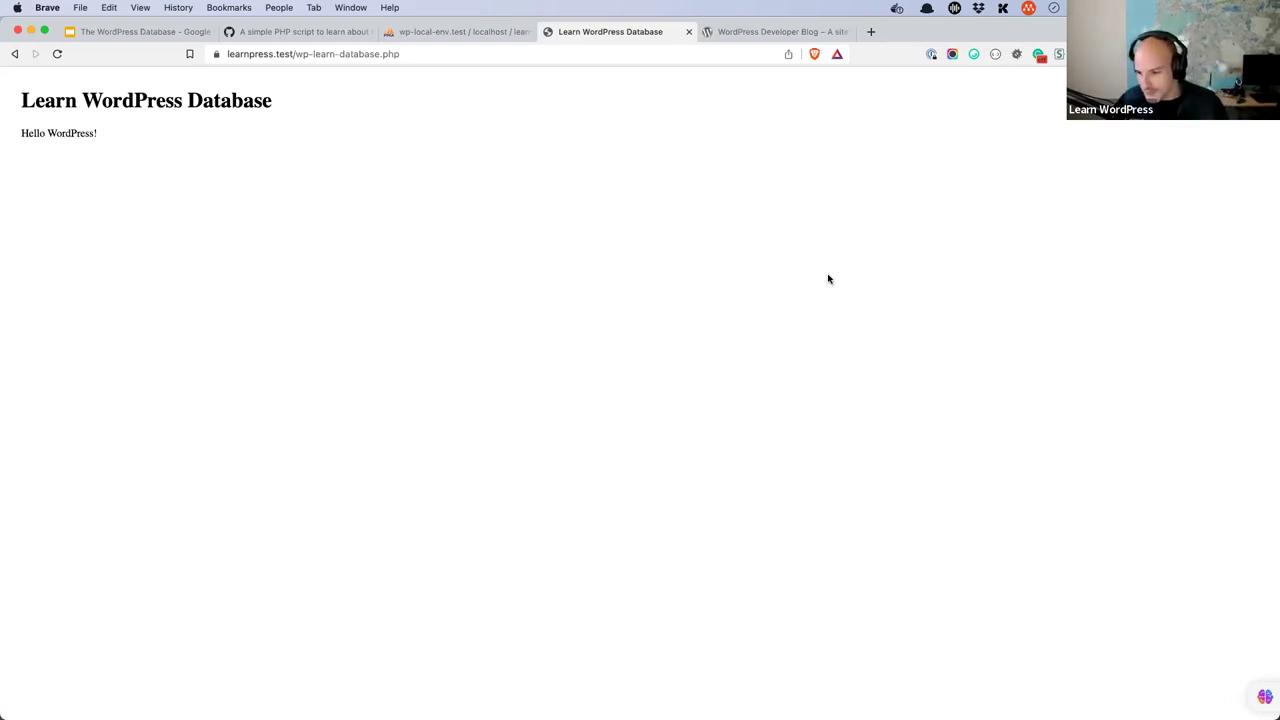
- Zoom in on phpMyAdmin and browse the learnpress wp_comments table's single row
left_click(463, 34)
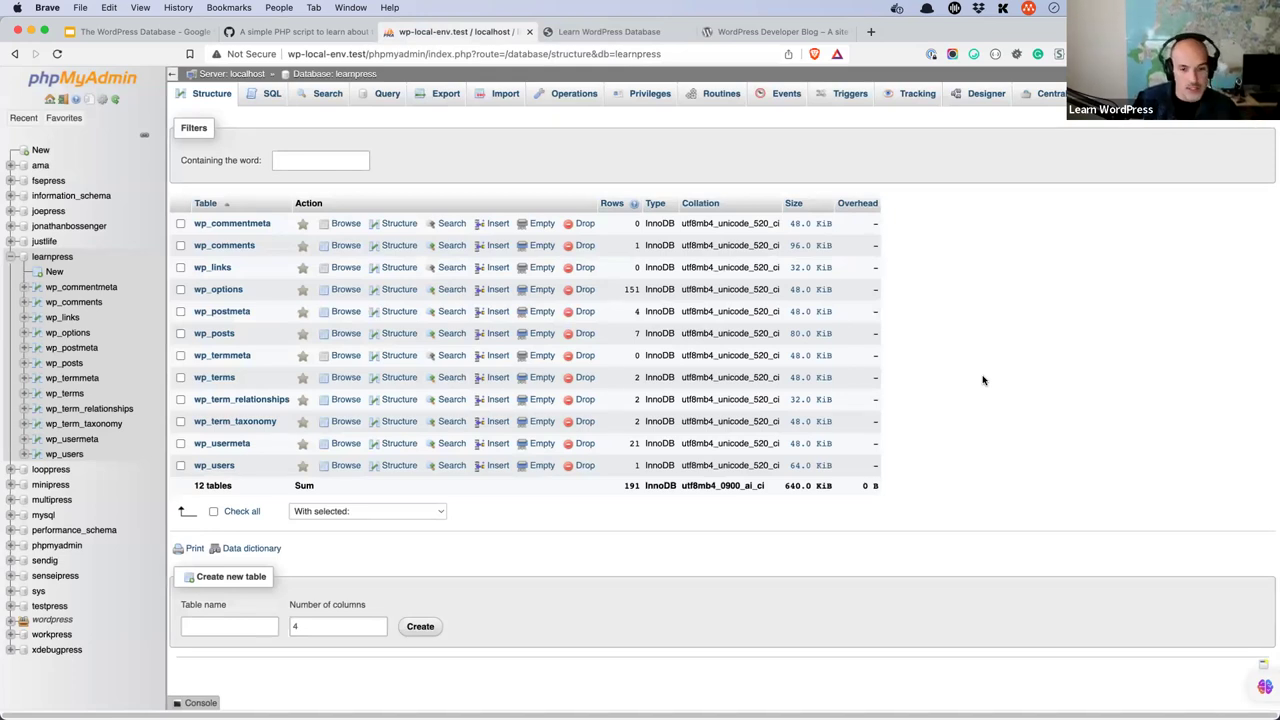
key("super+equal")
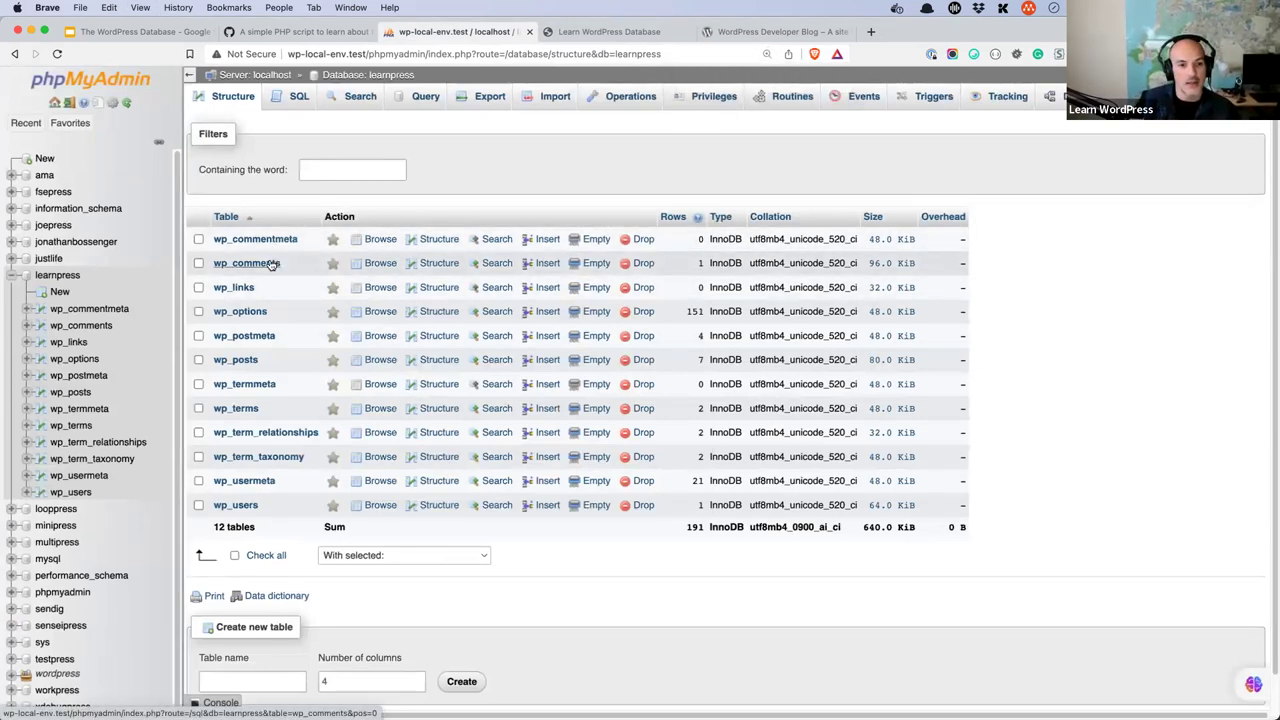
left_click(268, 263)
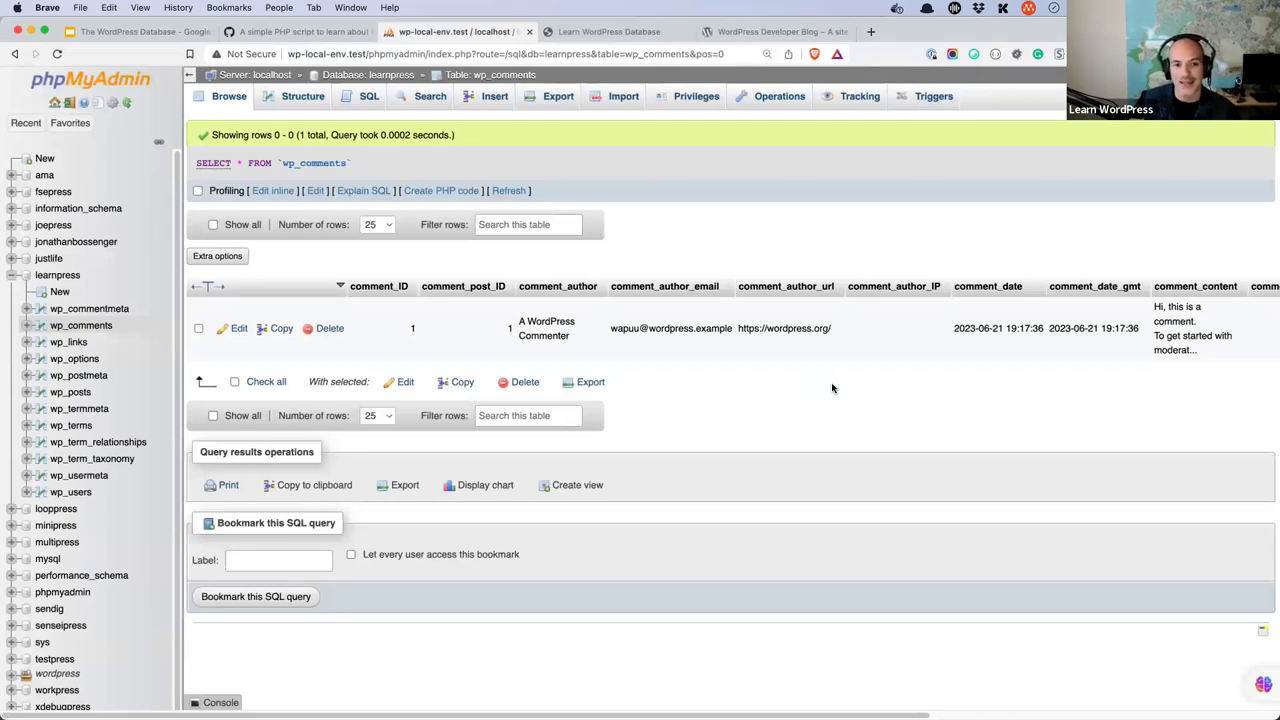
left_click(585, 32)
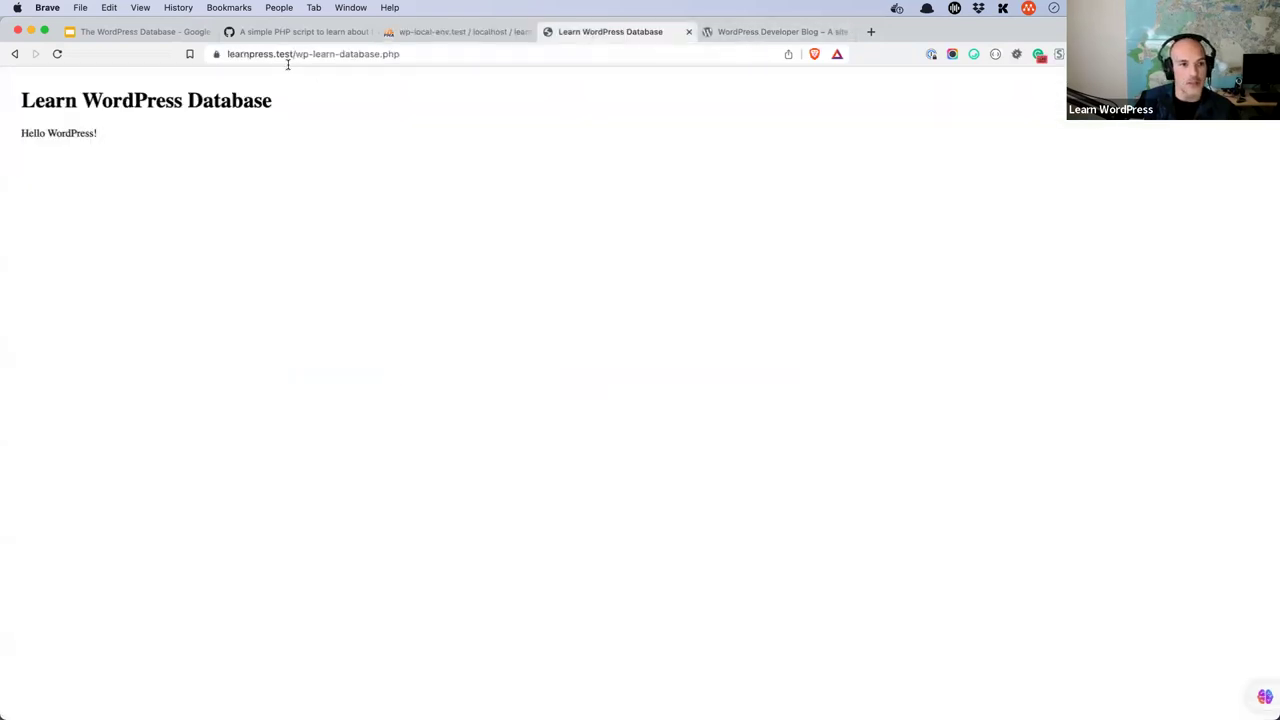
left_click_drag(296, 54, 226, 54)
key("super+c")
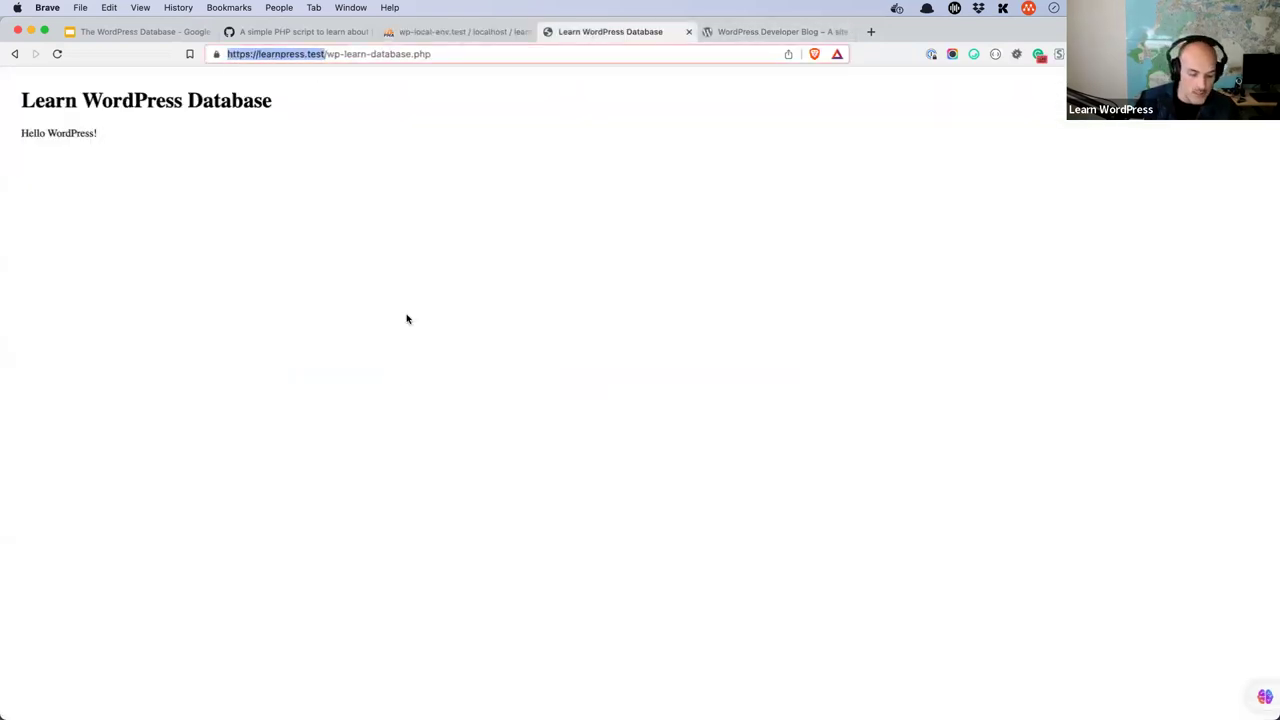
left_click(766, 33)
key("super+v")
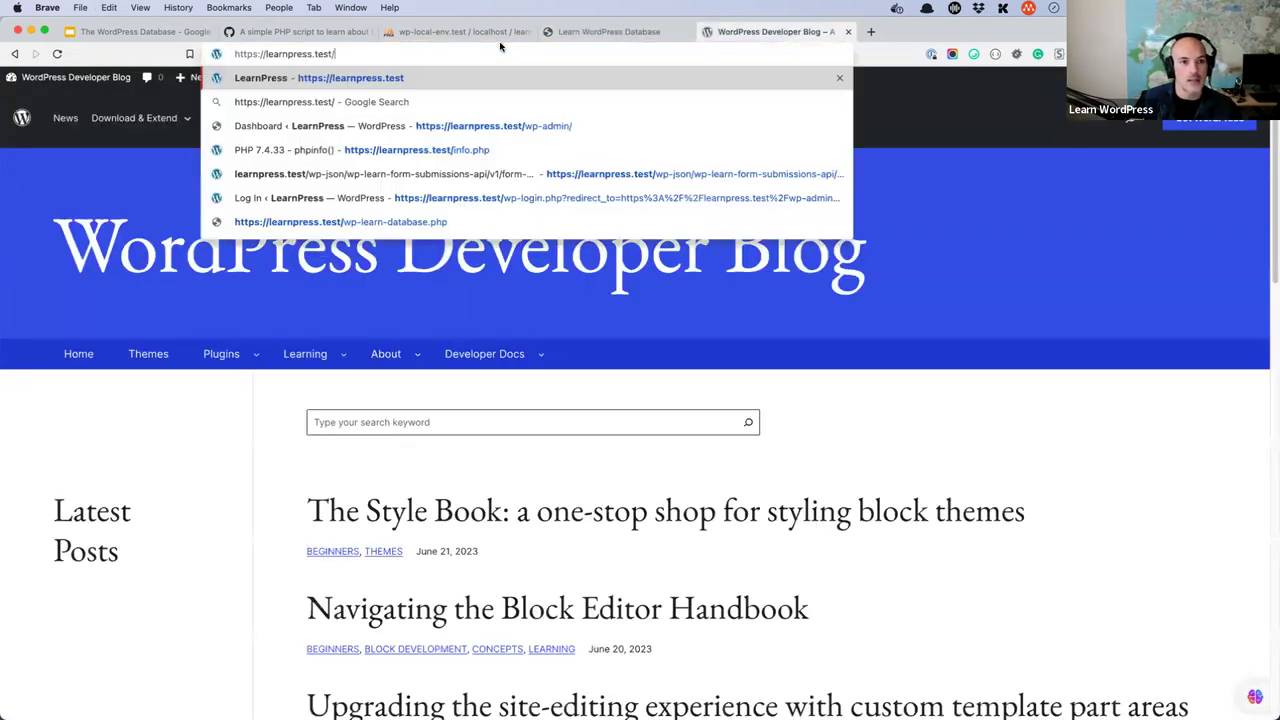
type("wp-admin/")
key("Return")
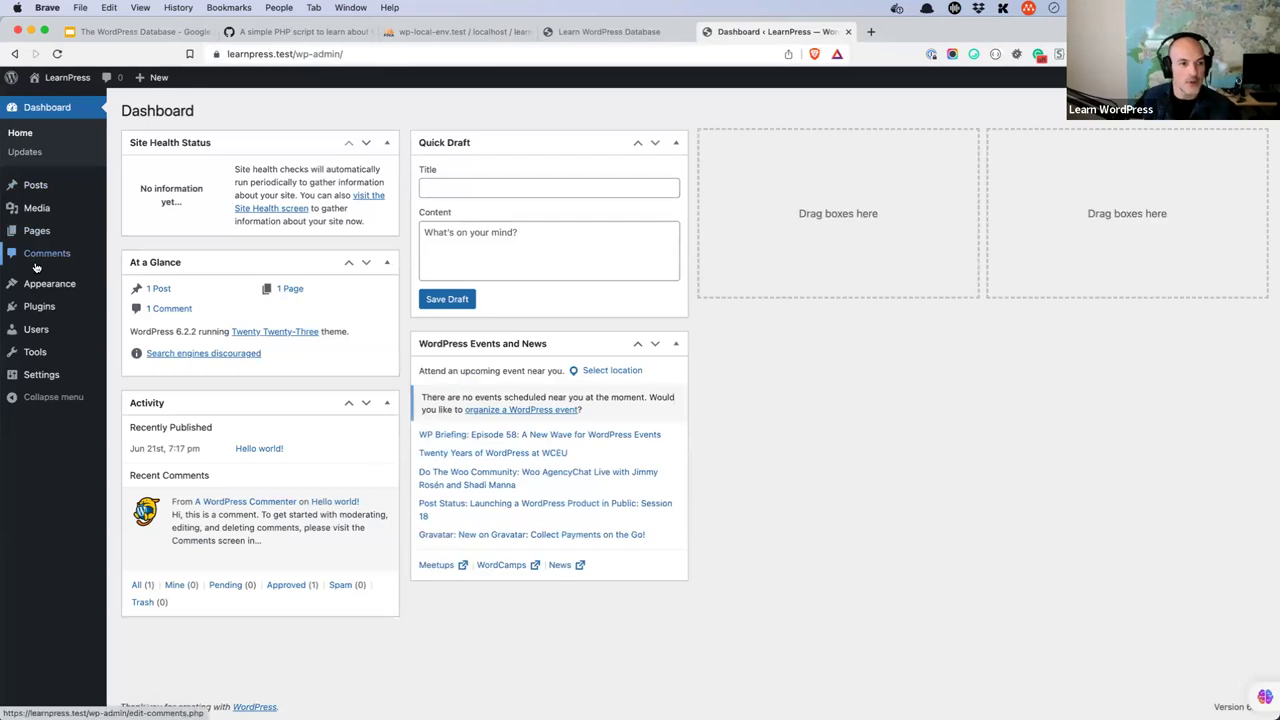
- Look through the admin's Posts, Pages and Comments screens, then switch back to phpMyAdmin
left_click(38, 189)
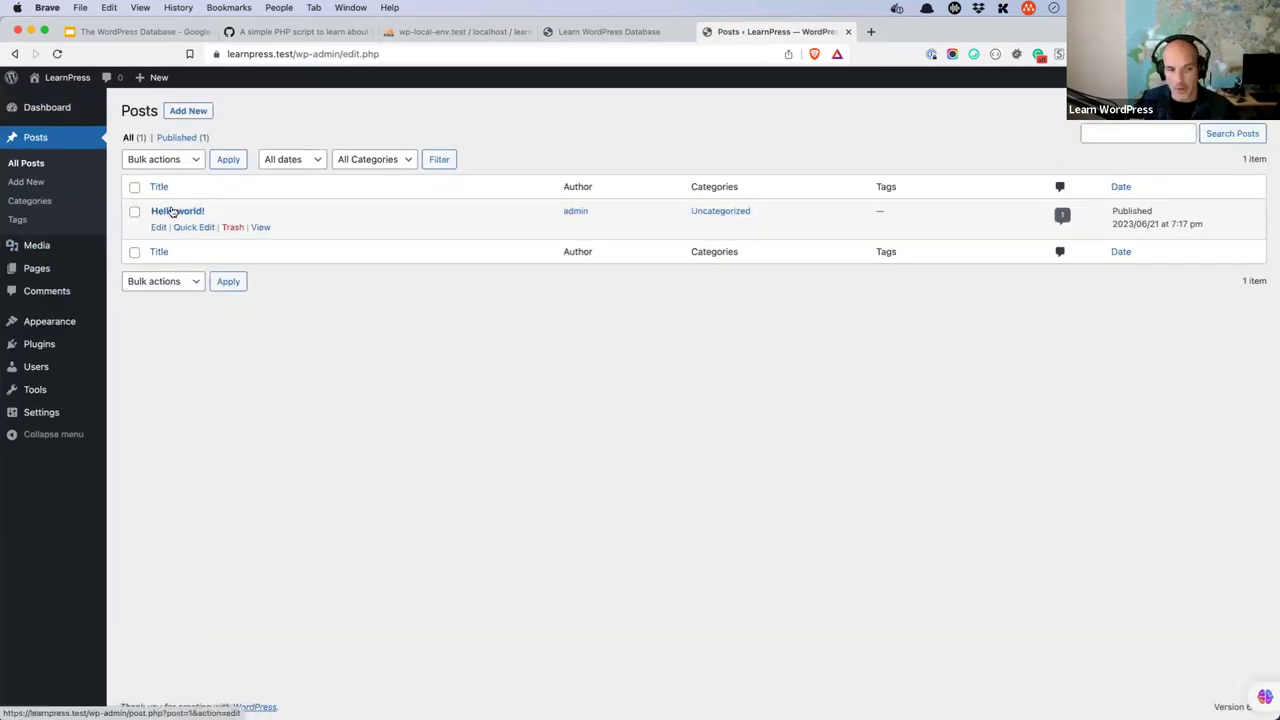
left_click(36, 268)
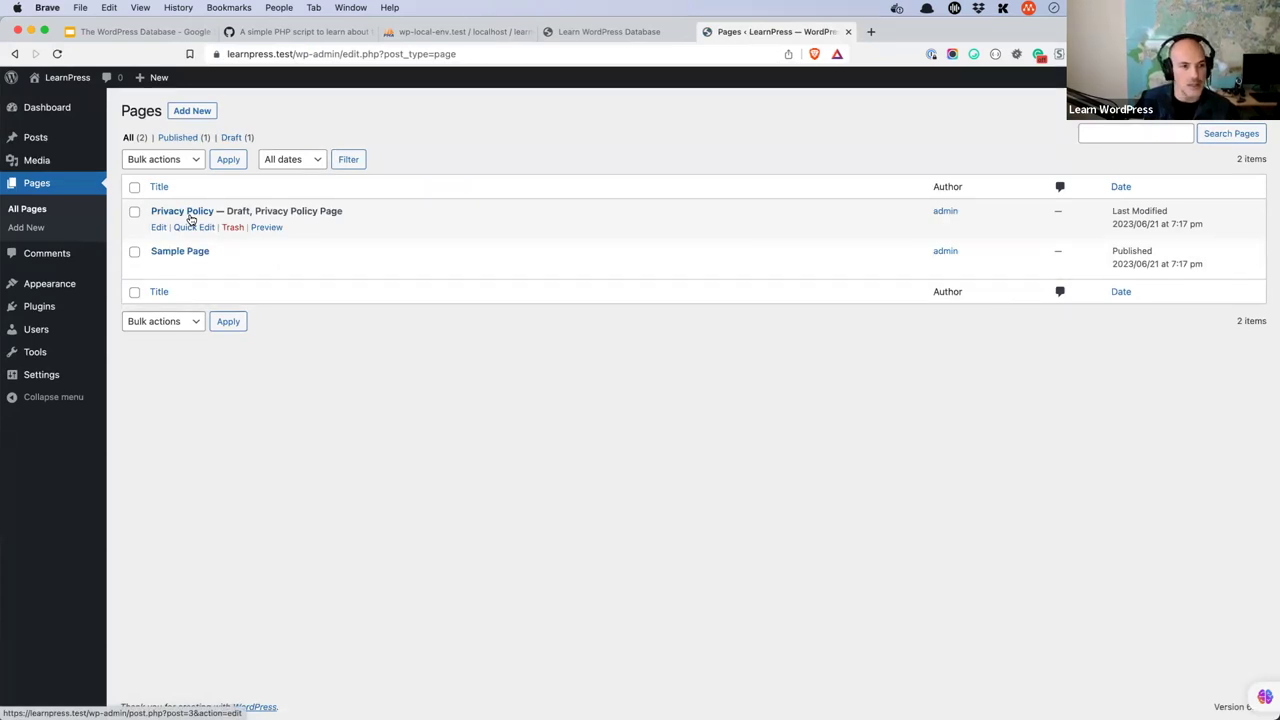
left_click(58, 260)
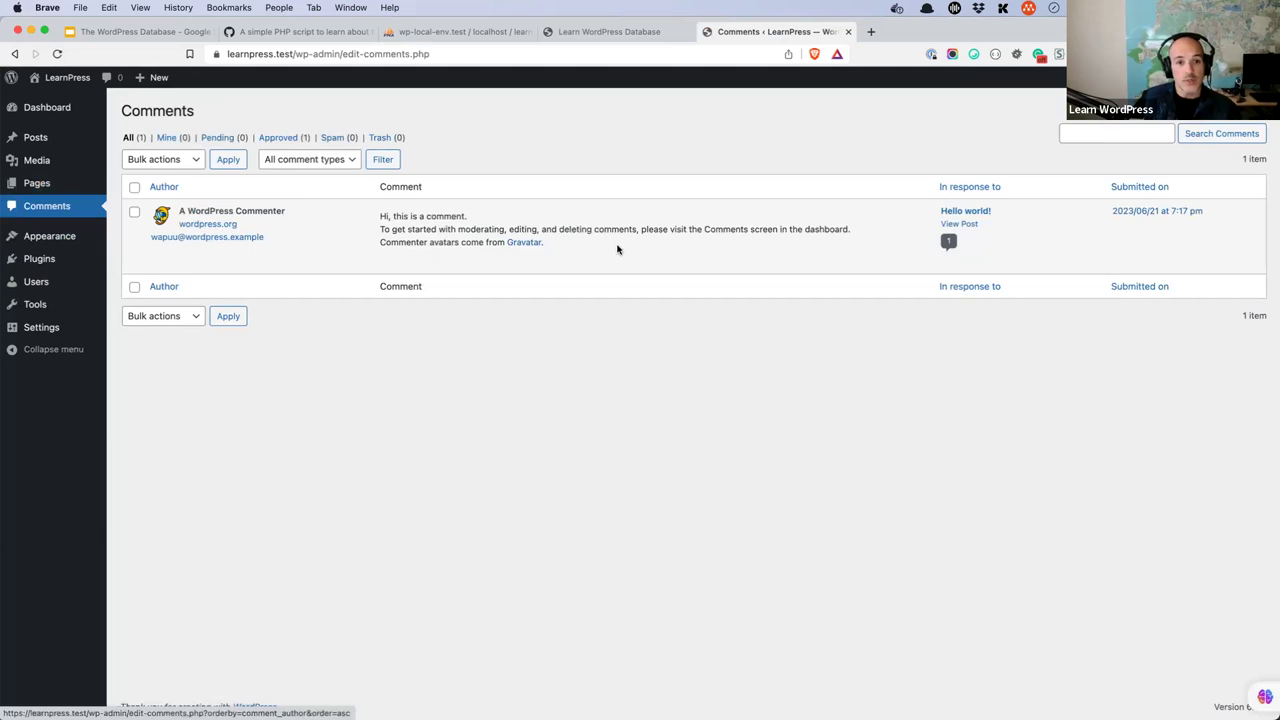
left_click(497, 34)
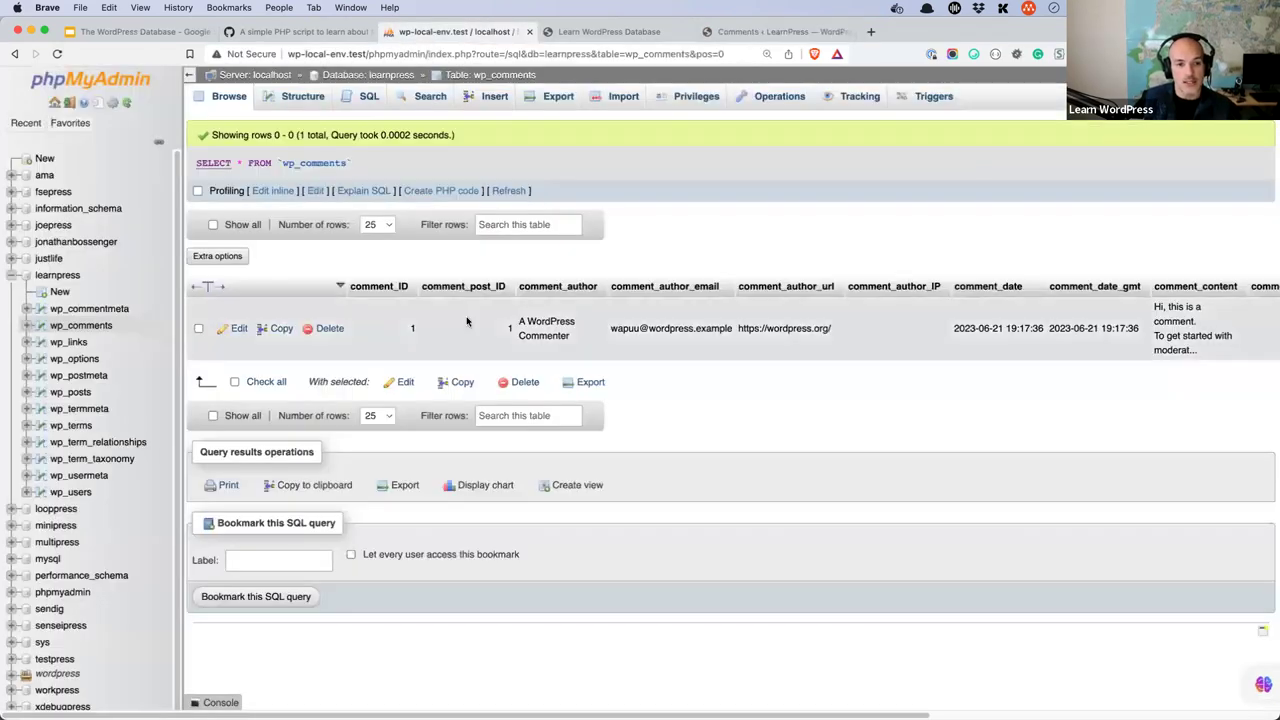
- Return to the learnpress table list and browse wp_comments' single row by A WordPress Commenter
left_click(14, 54)
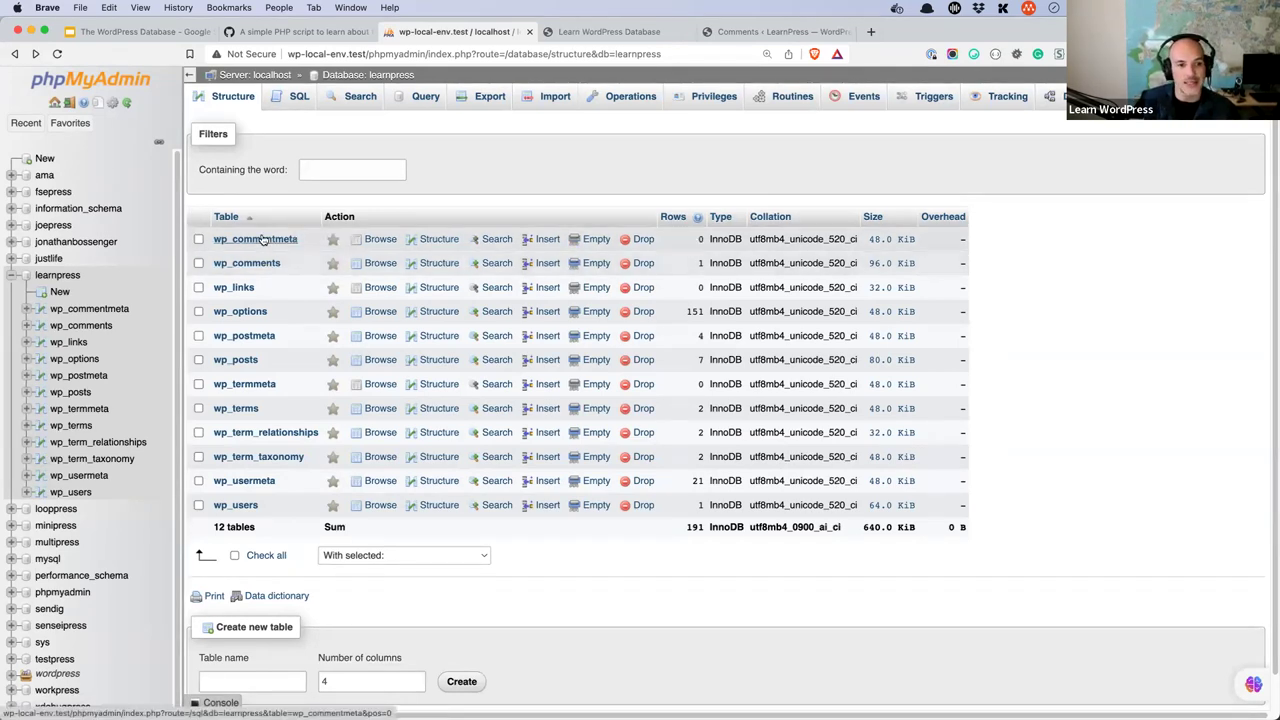
left_click(265, 264)
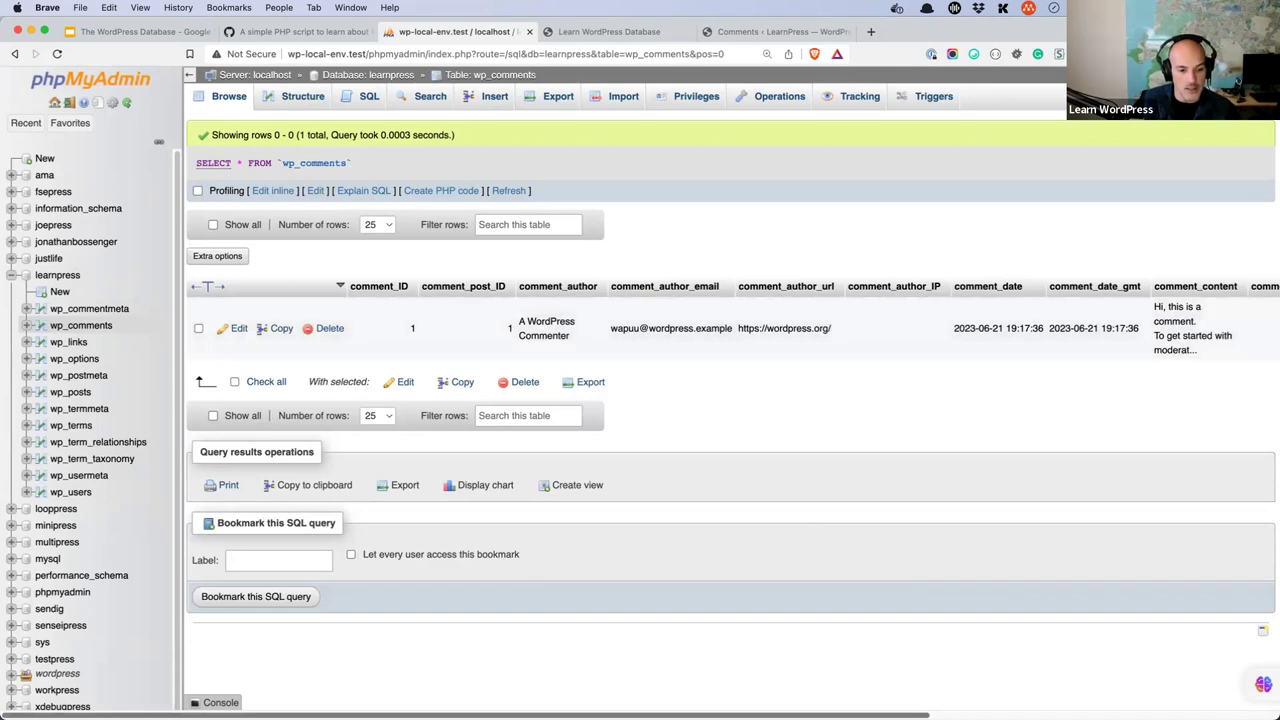
- Inspect wp_comments' rows and column structure (comment_ID, comment_post_ID, user_id), then open a blank tab
scroll(1182, 337, "right", 5)
scroll(763, 680, "right", 1)
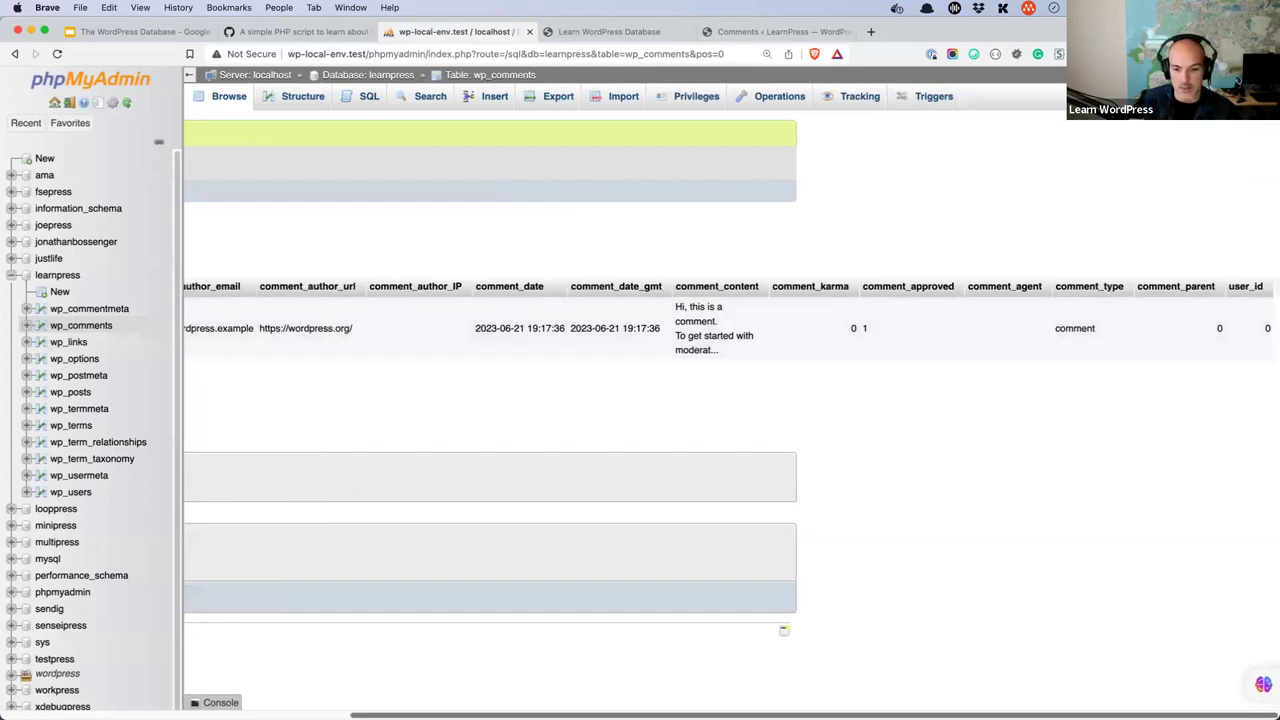
scroll(451, 451, "left", 5)
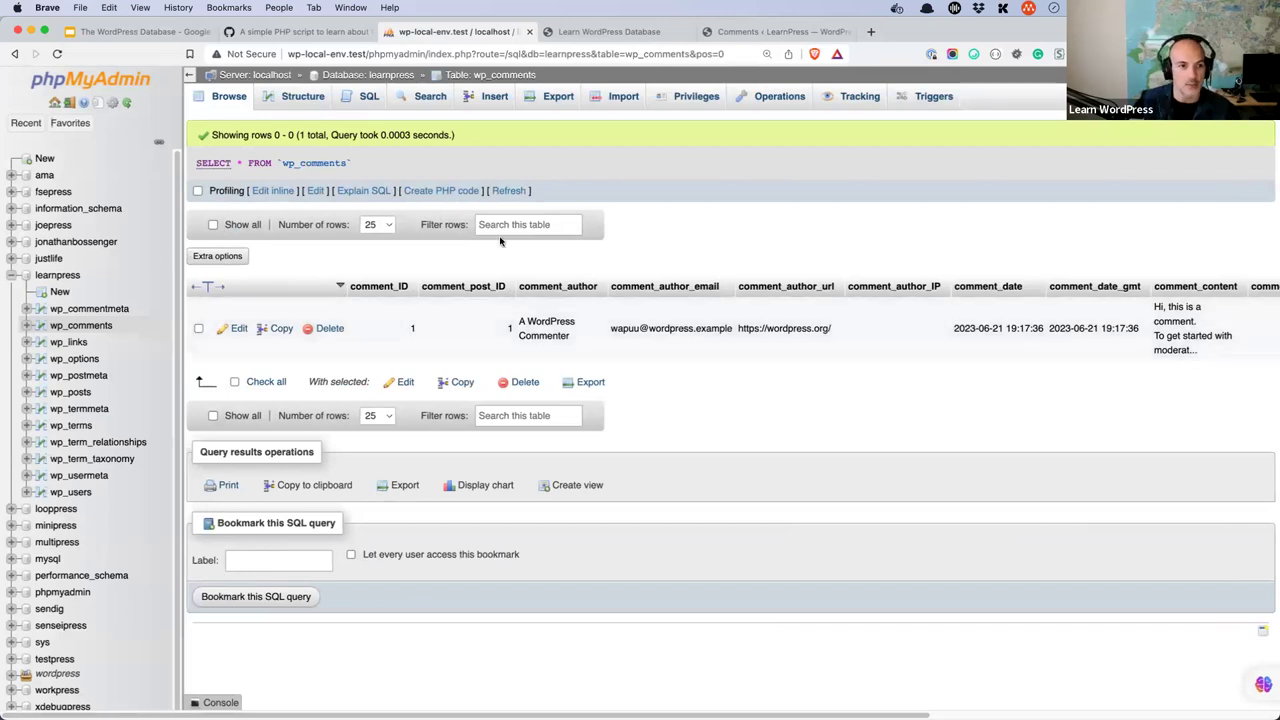
left_click(240, 103)
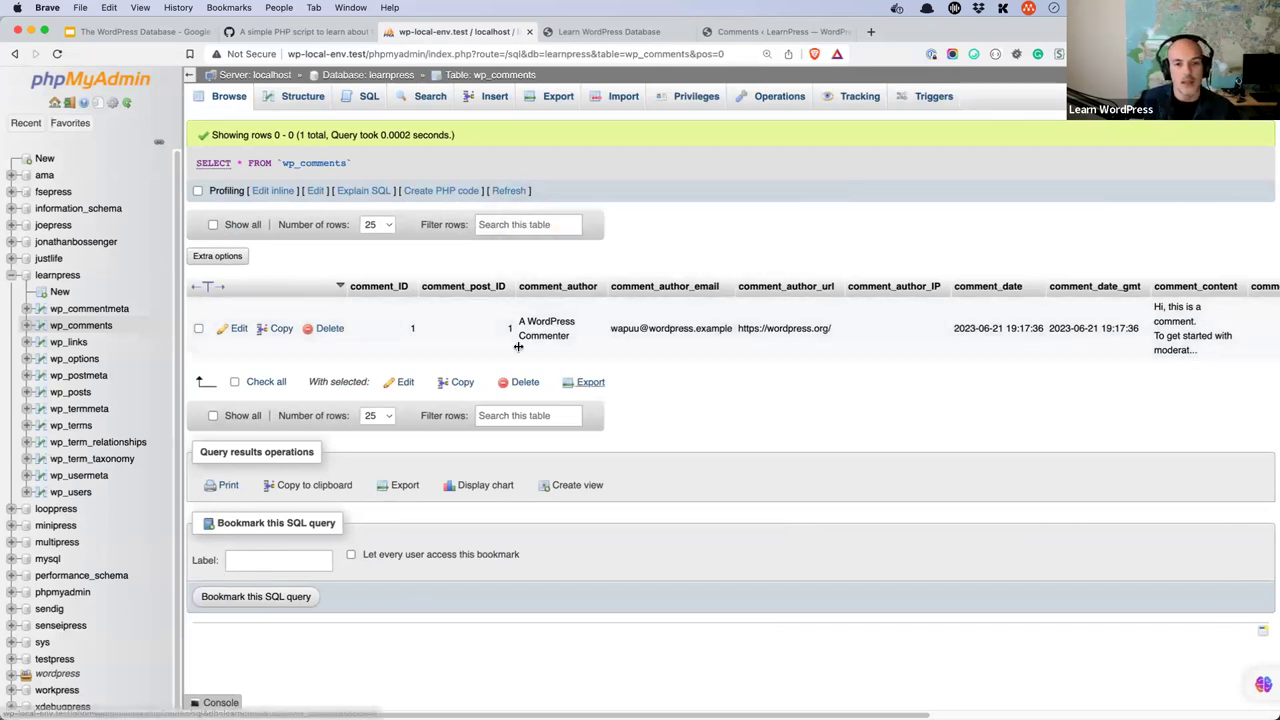
left_click(300, 100)
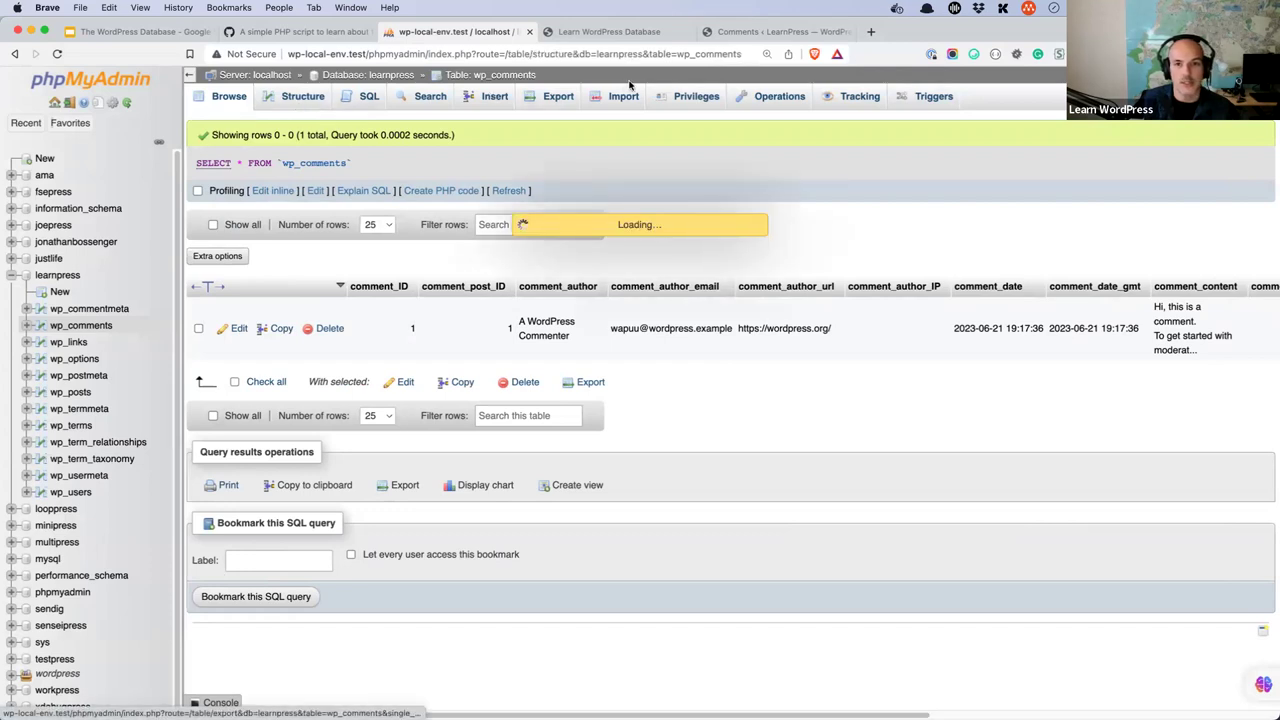
left_click(871, 34)
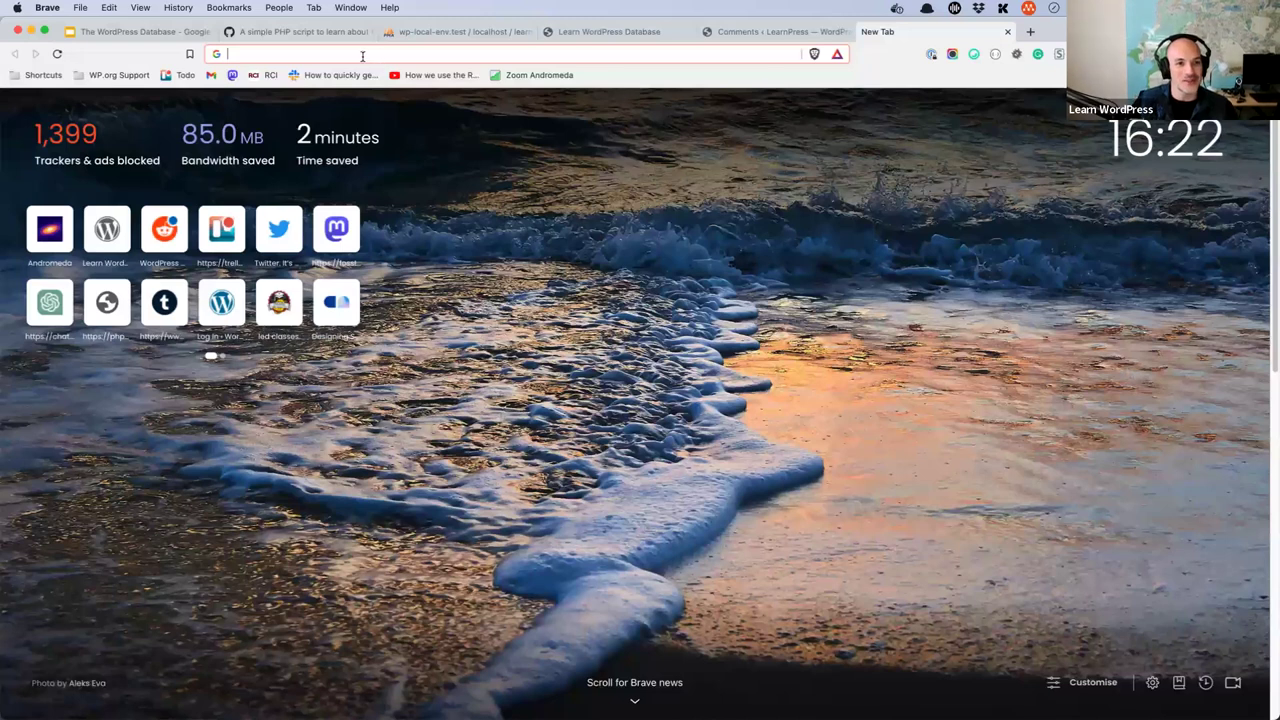
- Go to WordPress Developer Resources and open the Code Reference search
left_click(362, 56)
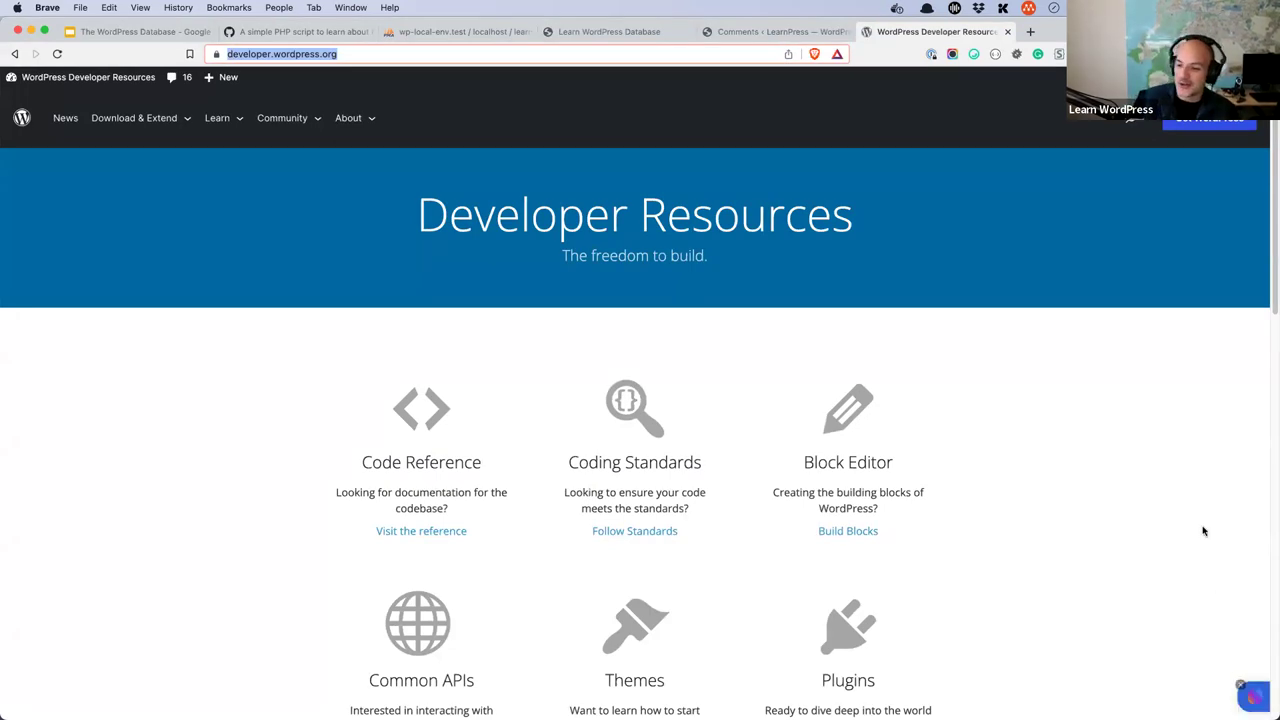
scroll(577, 313, "down", 1)
scroll(577, 313, "down", 1)
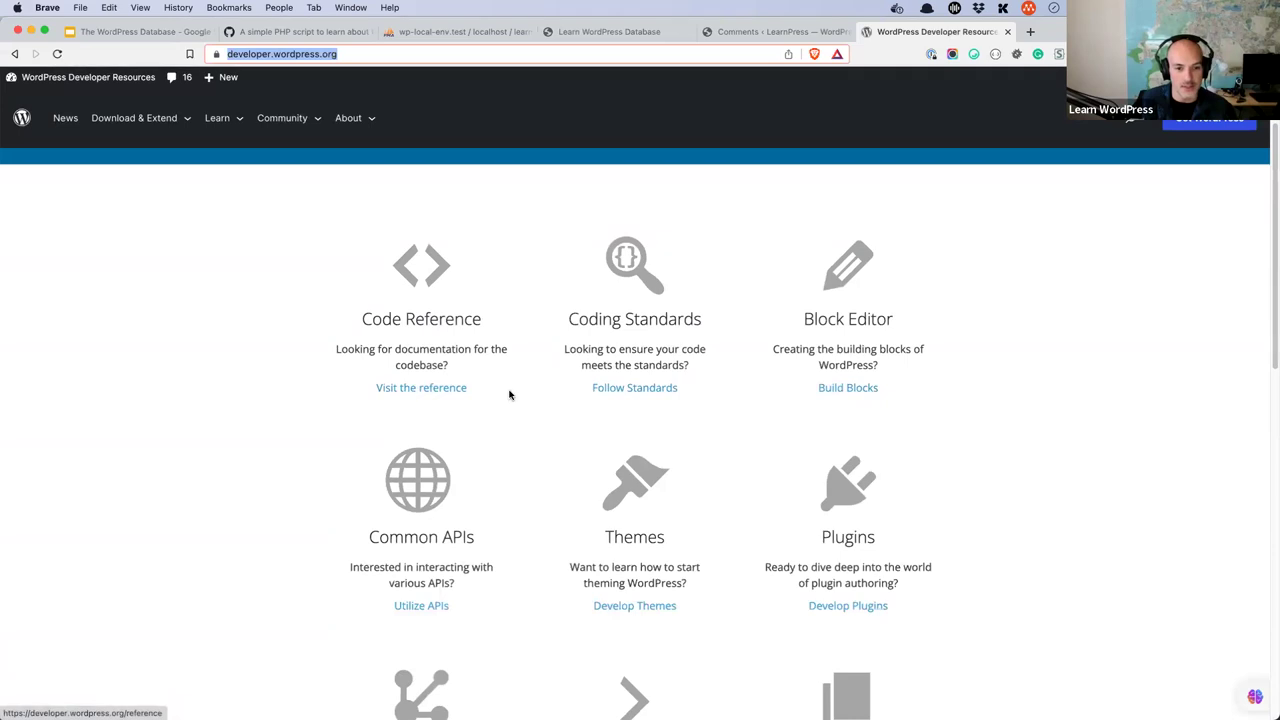
left_click(457, 391)
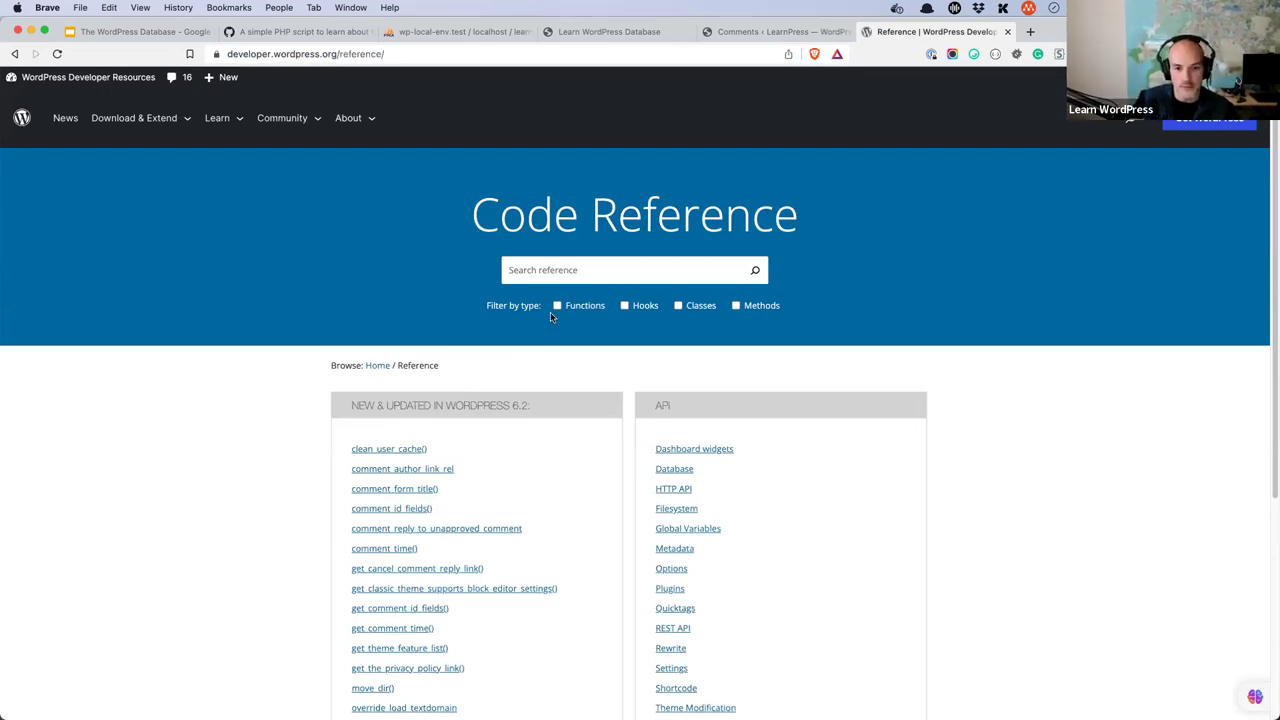
left_click(648, 269)
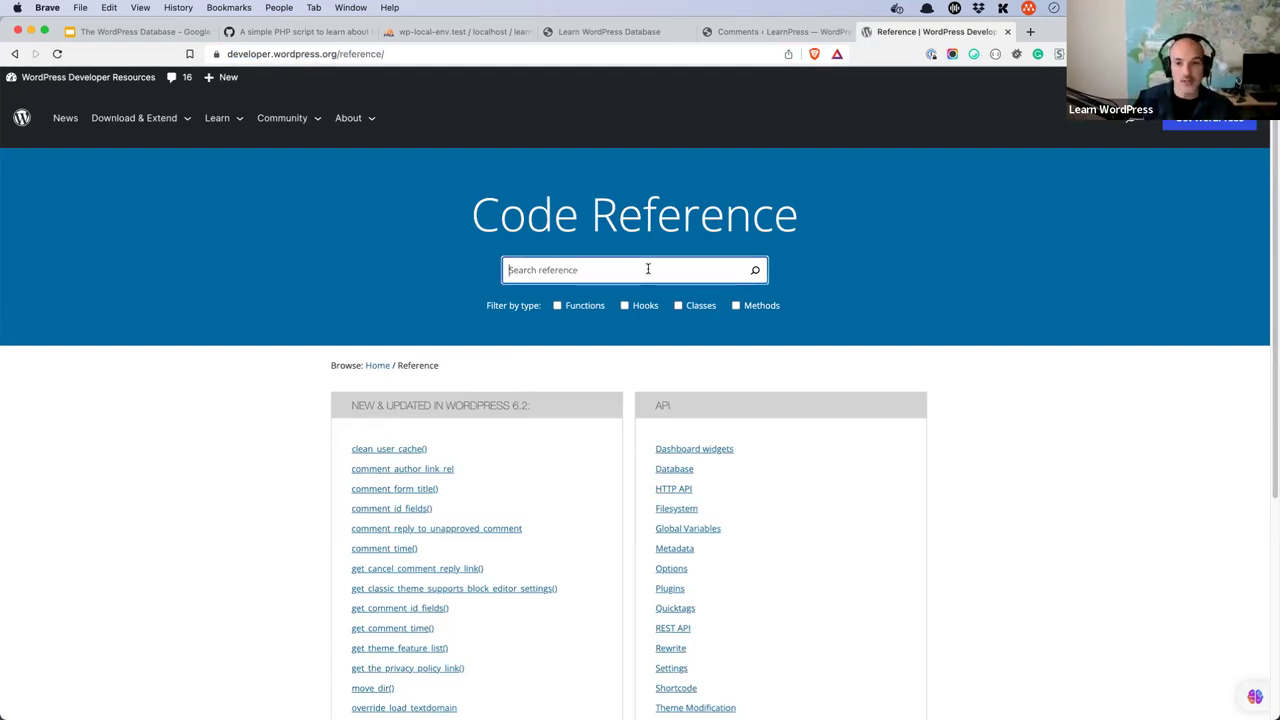
- Glance back at the wp_comments rows and the learnpress table list in phpMyAdmin
left_click(526, 32)
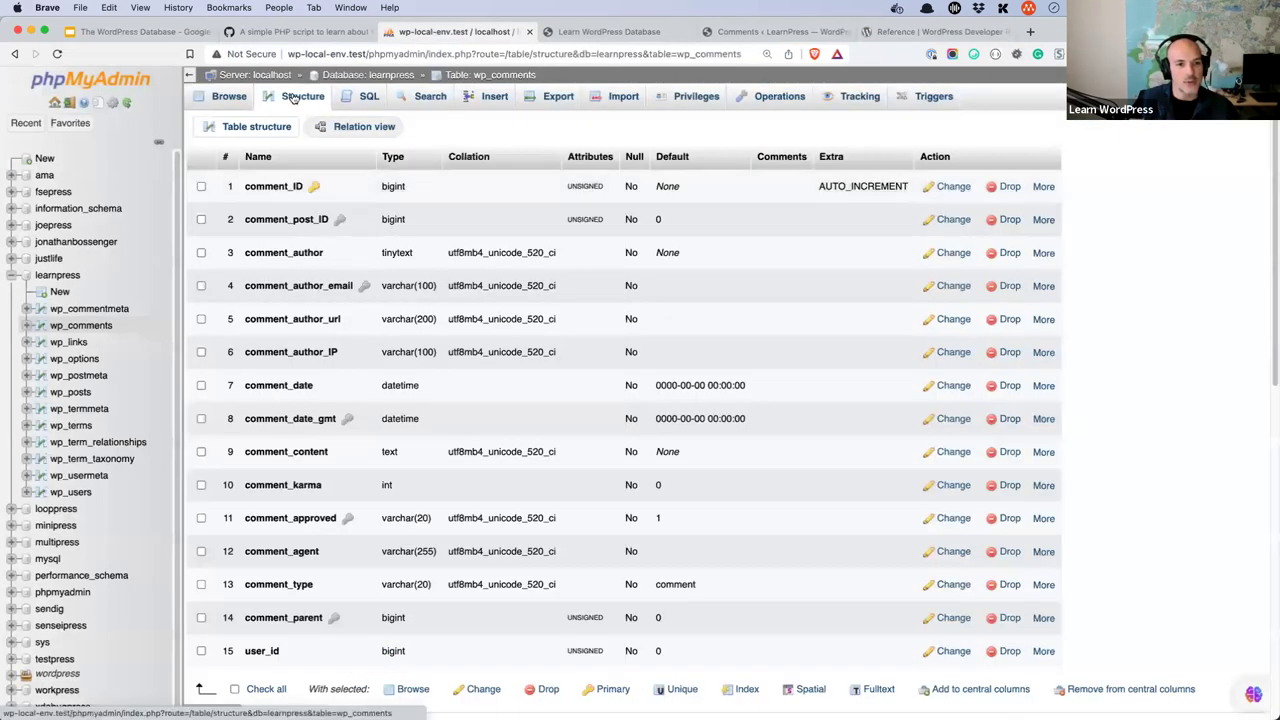
left_click(222, 99)
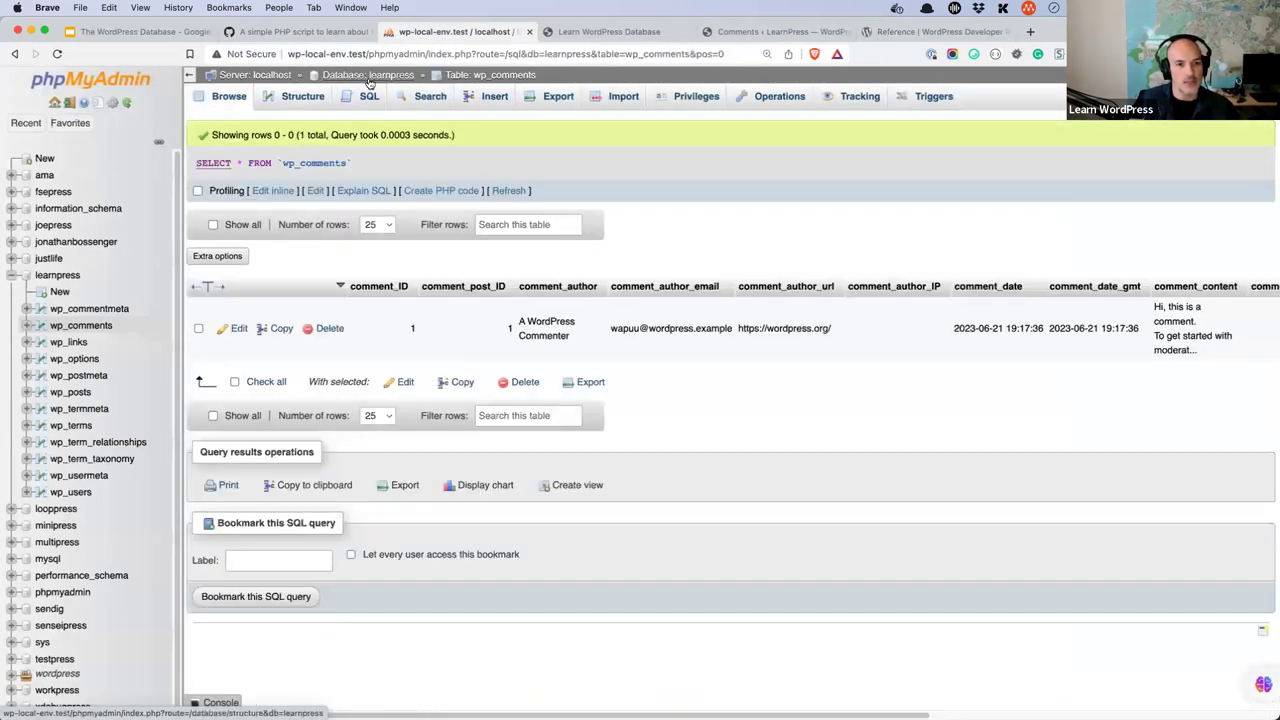
left_click(366, 76)
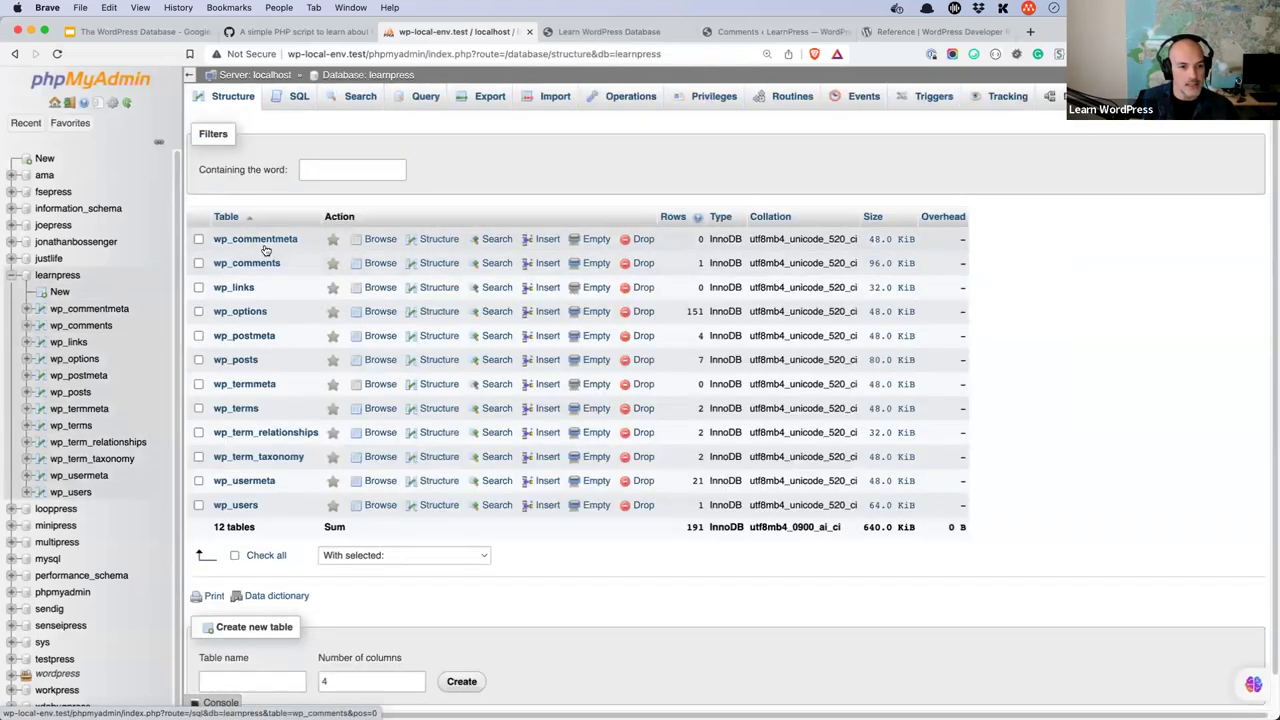
- Search the WordPress Code Reference for 'comment'
left_click(910, 33)
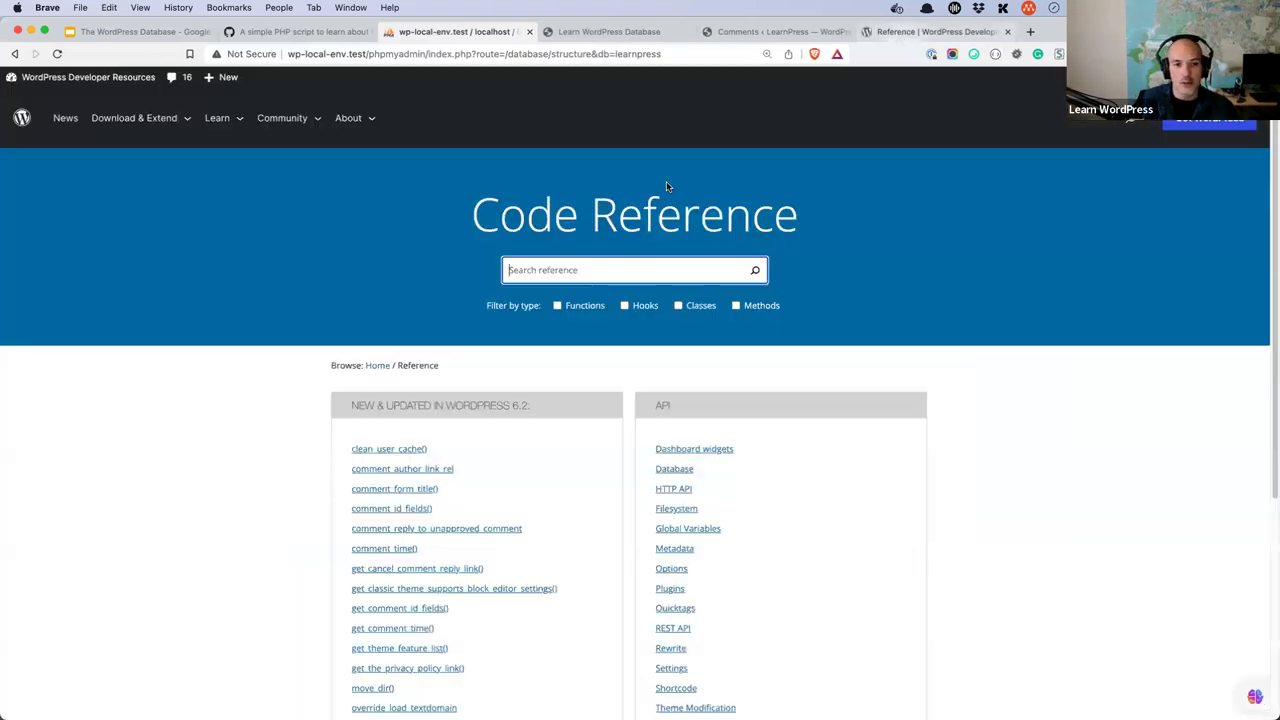
type("comment")
key("Return")
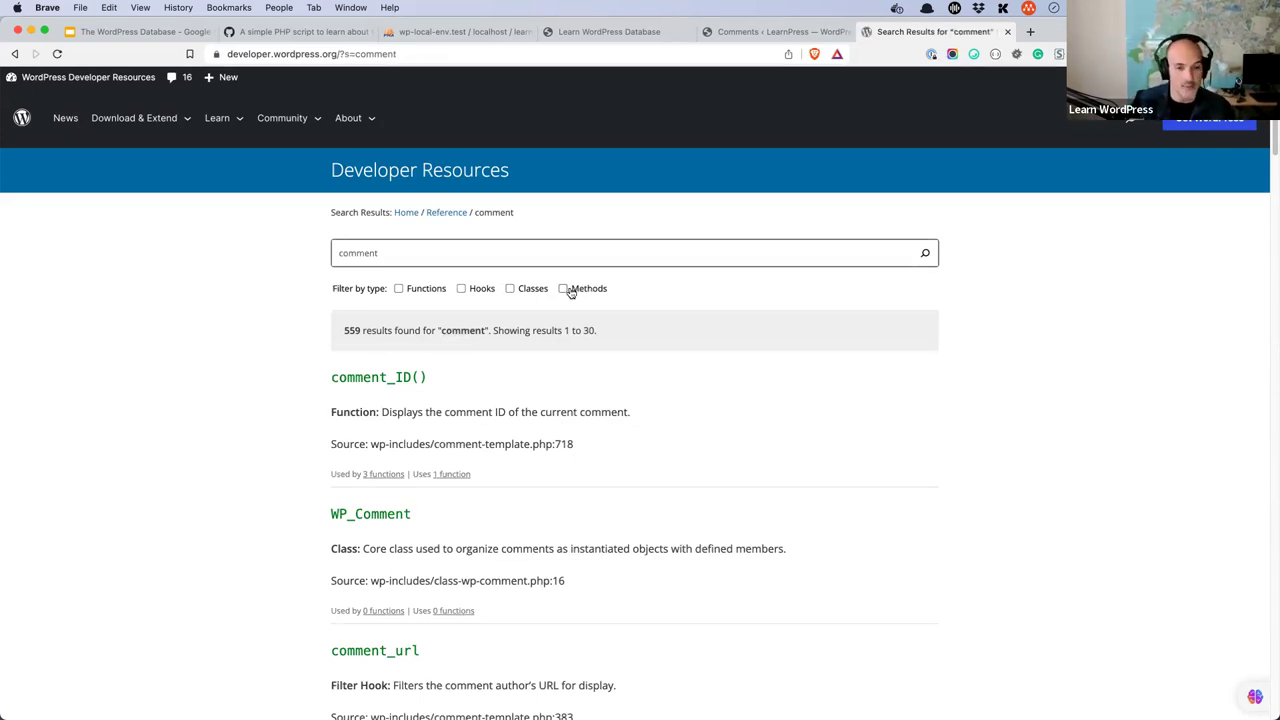
- Look up the get_comment reference entry, then return to the search results
left_click(358, 256)
left_click(340, 256)
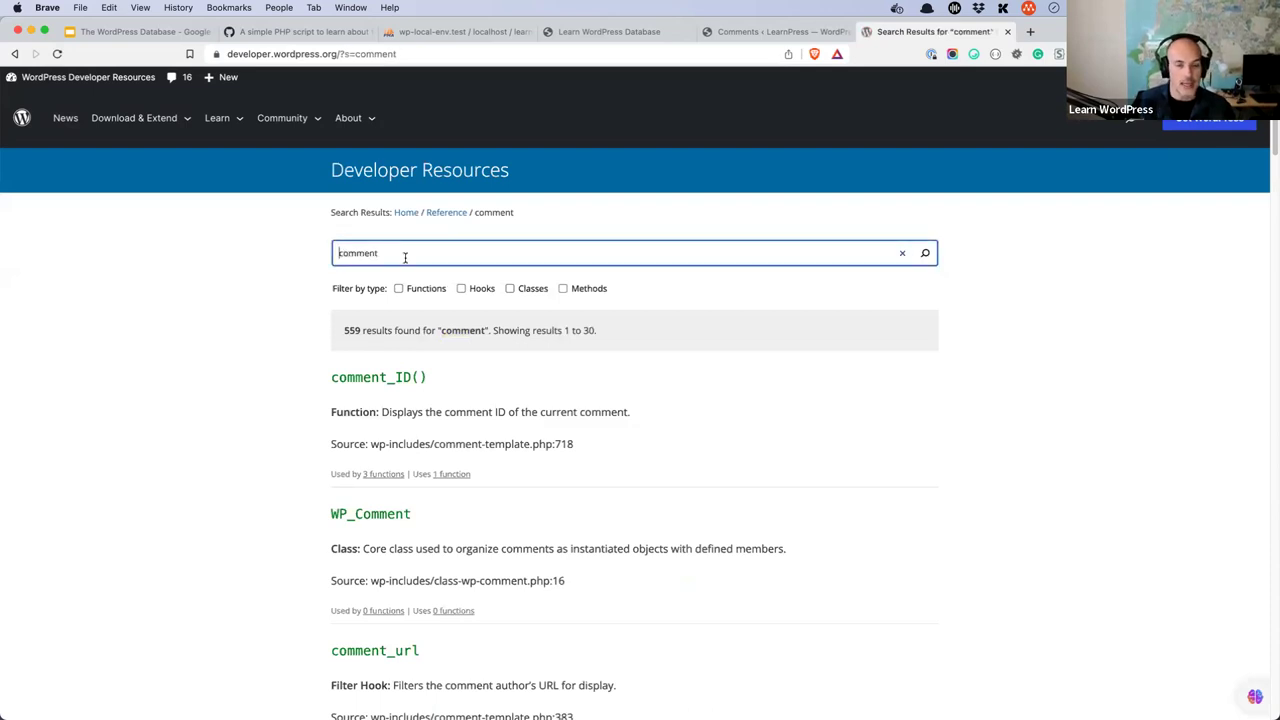
type("get_")
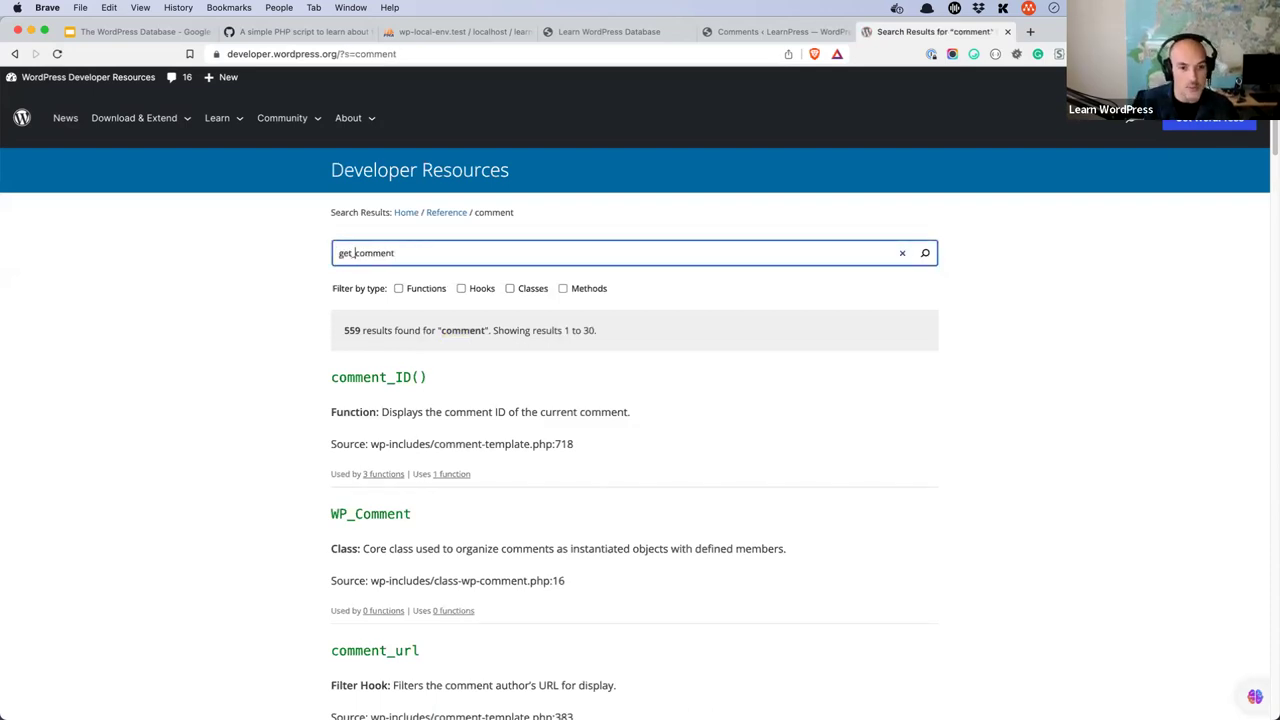
key("Down")
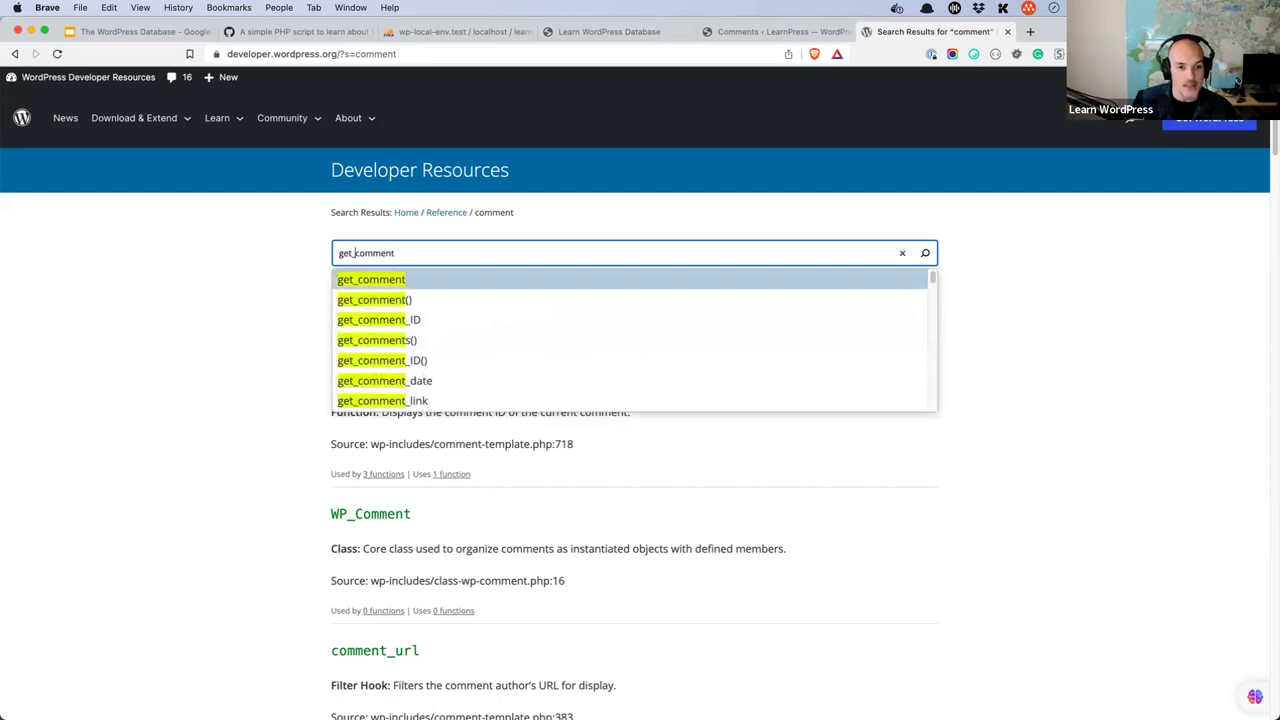
key("Return")
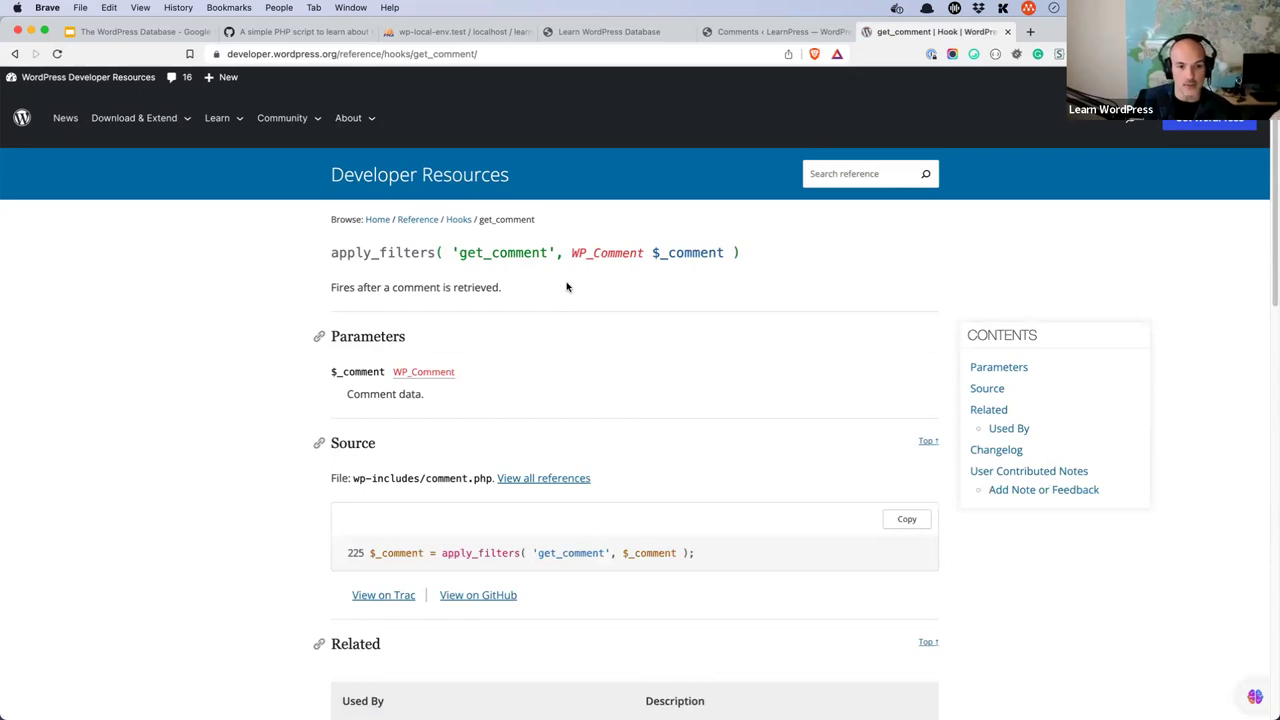
left_click(15, 53)
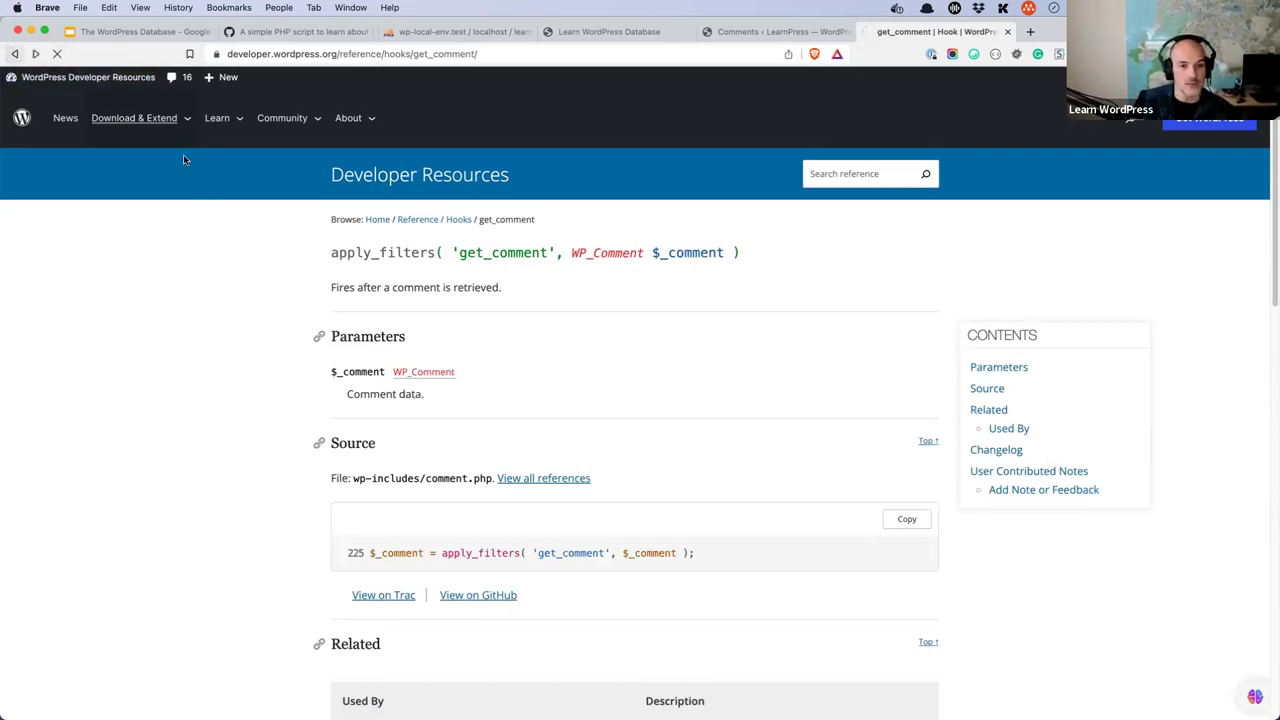
- Search 'get_comment' again and open the get_comments() reference page
left_click(472, 249)
key("super+a")
type("get_")
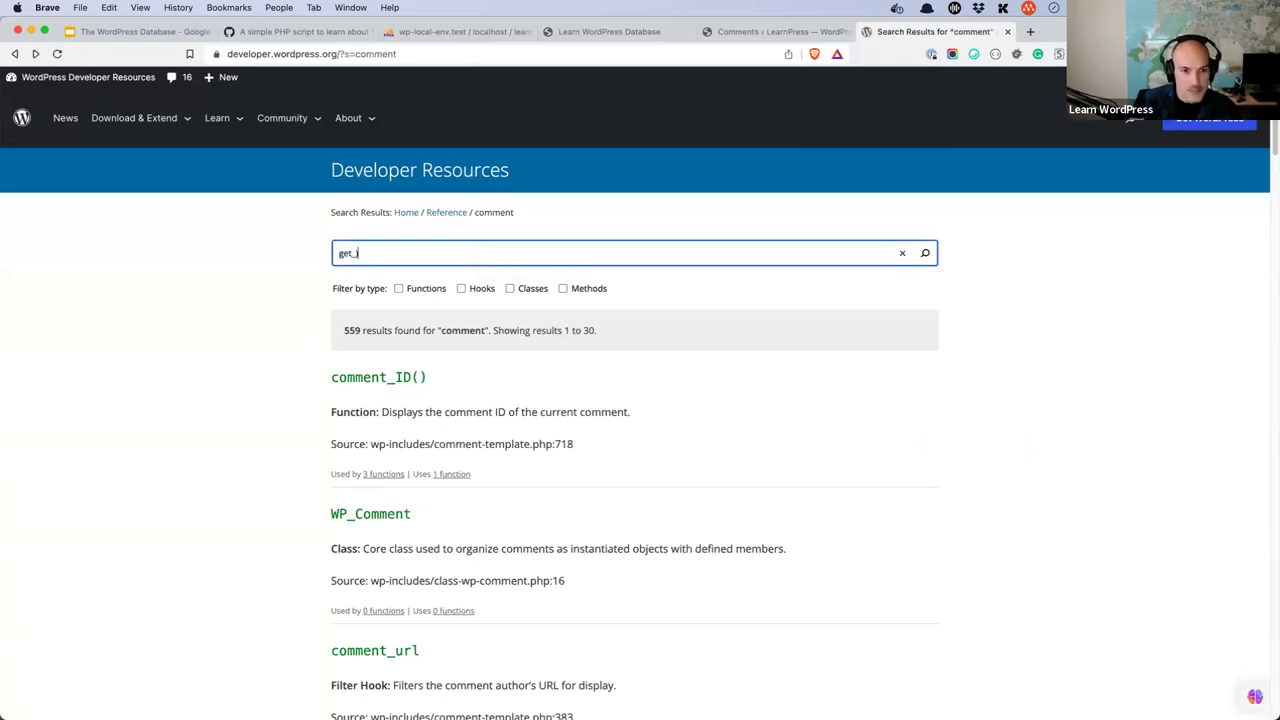
type("comm")
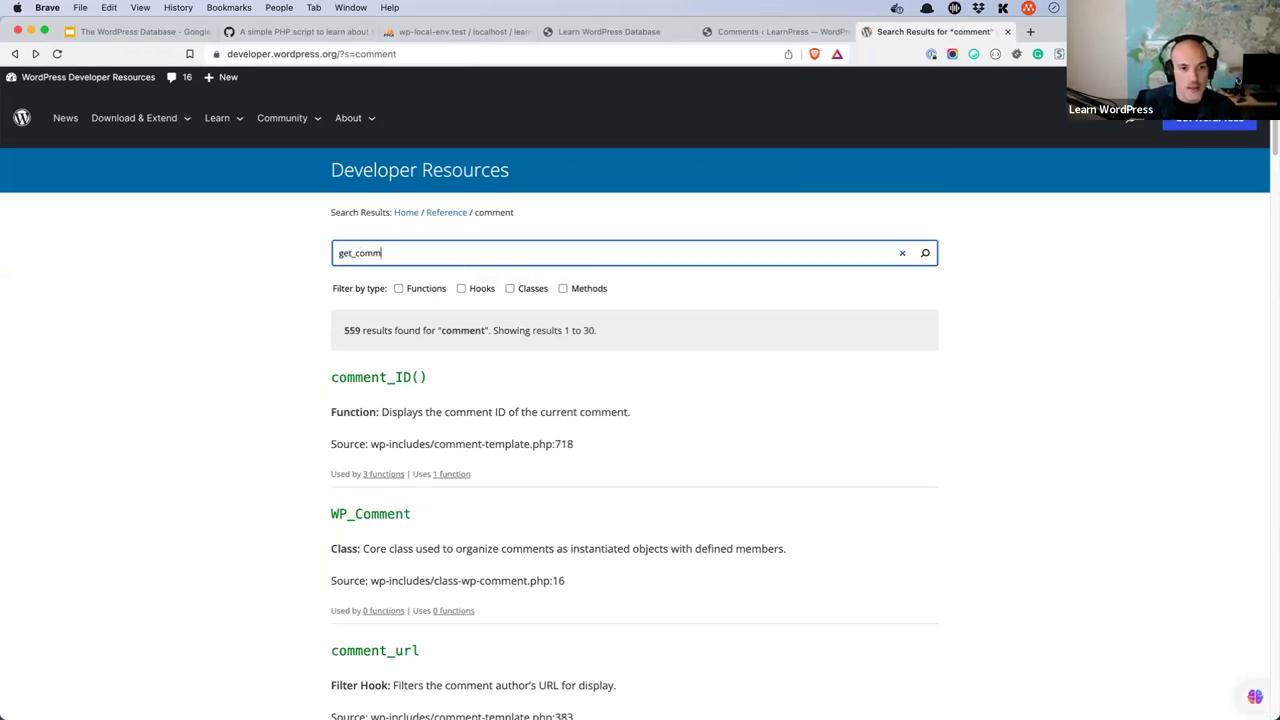
type("ents")
key("Down")
key("Return")
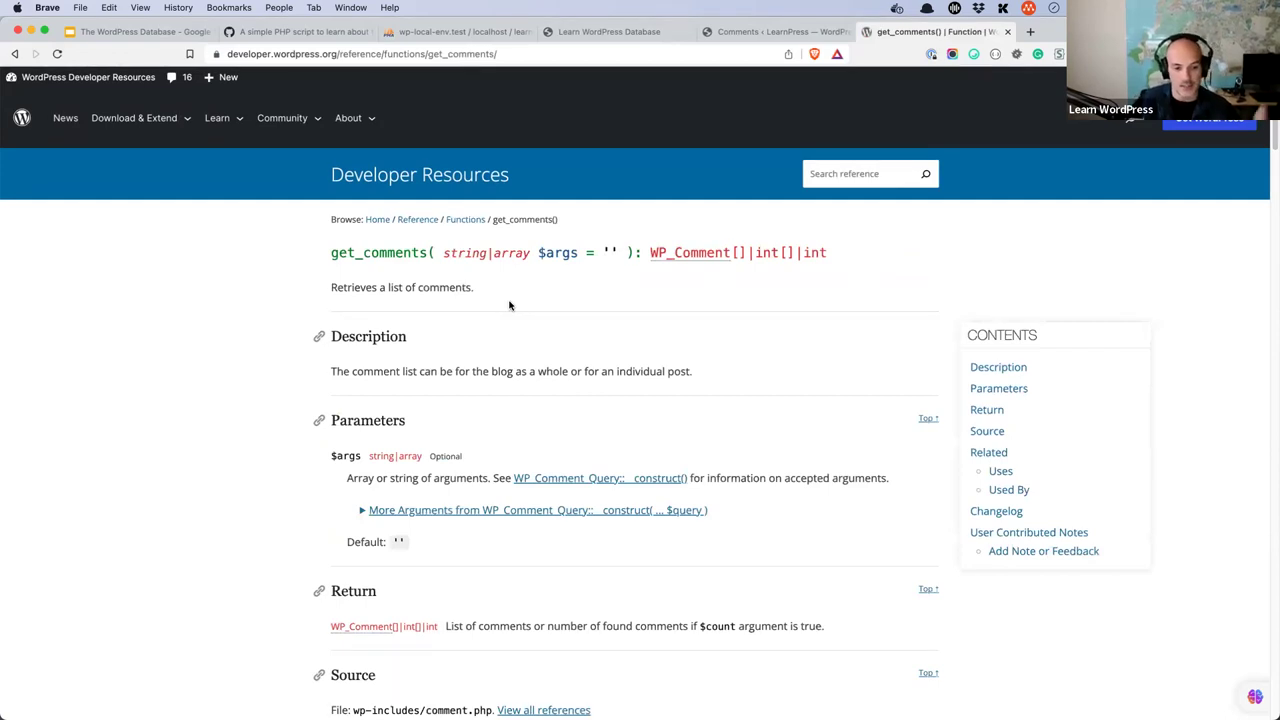
key("super+Tab")
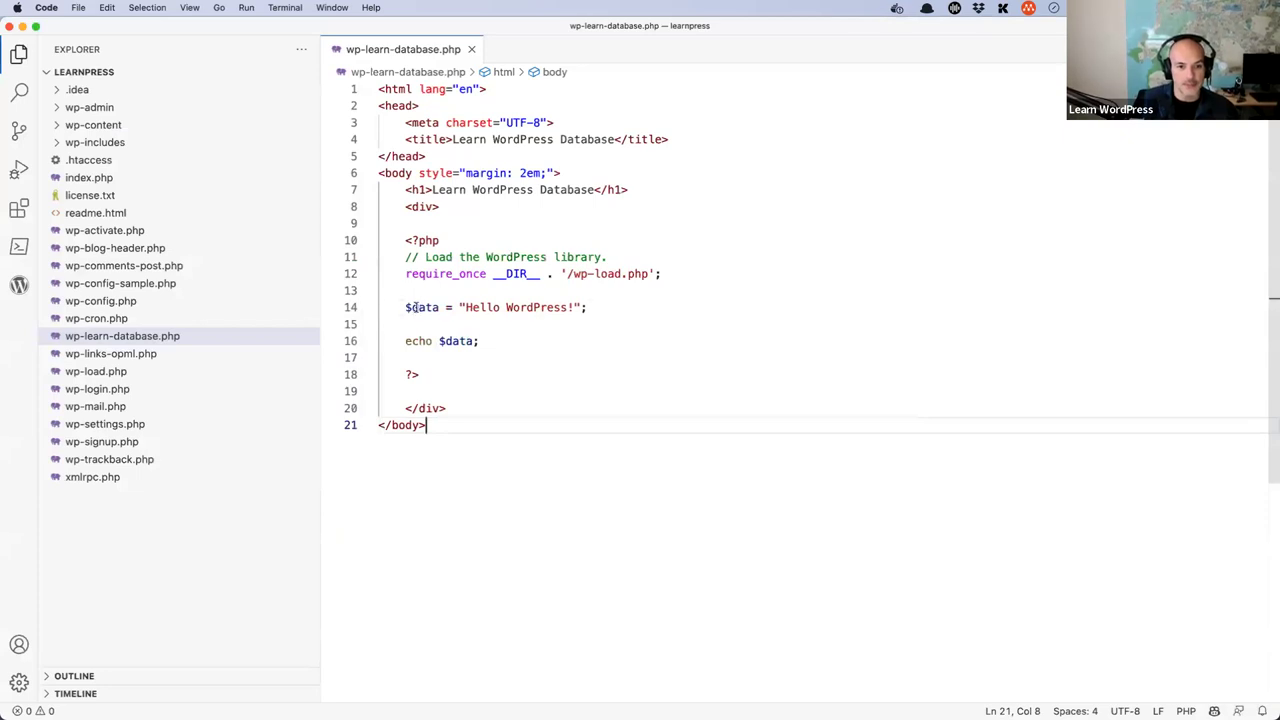
- Replace the 'Hello WordPress!' string on line 14 so it reads $data = get_comments();
double_click(422, 307)
left_click_drag(460, 307, 583, 307)
type("get_cpomm,")
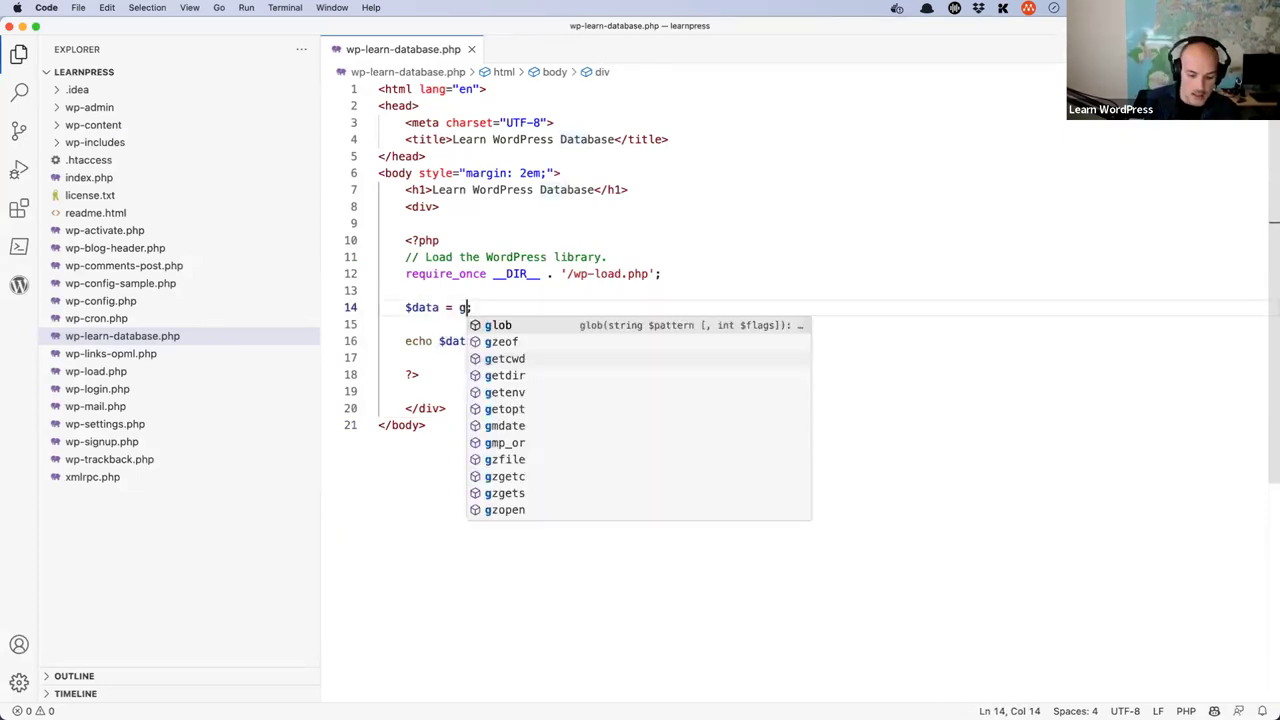
key("BackSpace")
key("BackSpace")
key("BackSpace")
key("BackSpace")
key("BackSpace")
key("BackSpace")
type("comments")
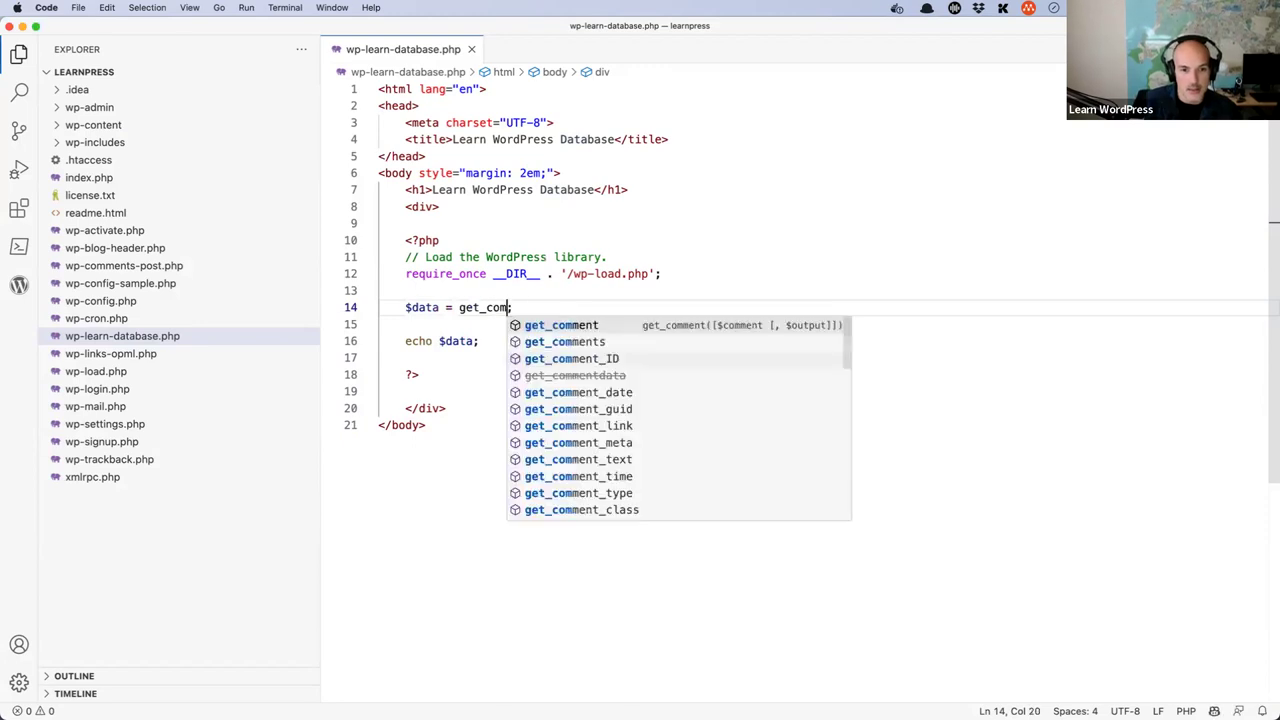
key("Down")
key("Up")
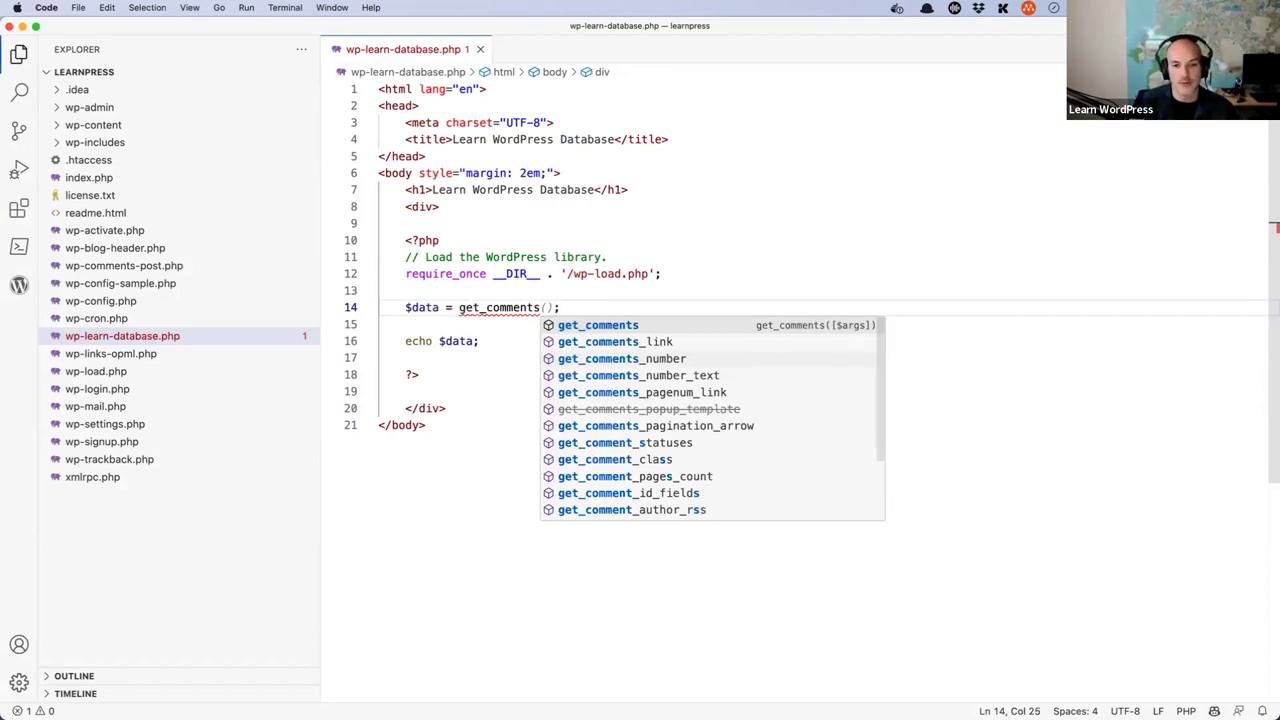
key("Return")
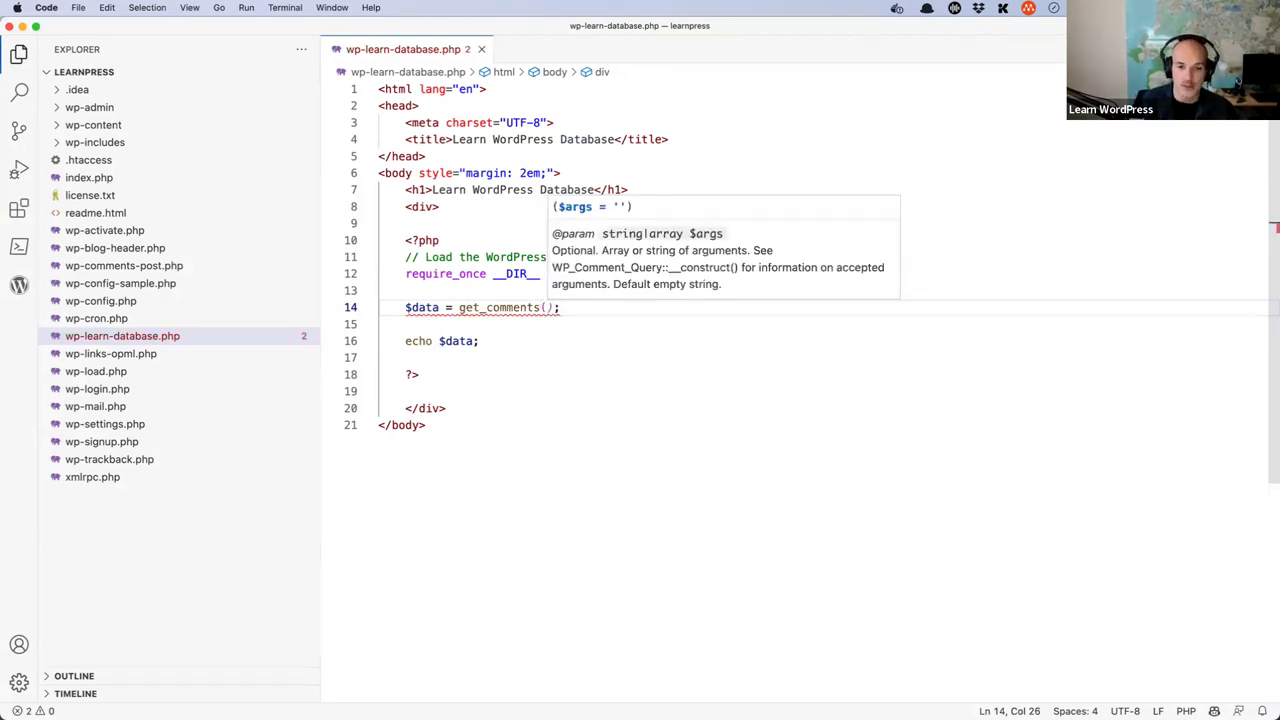
key("Right")
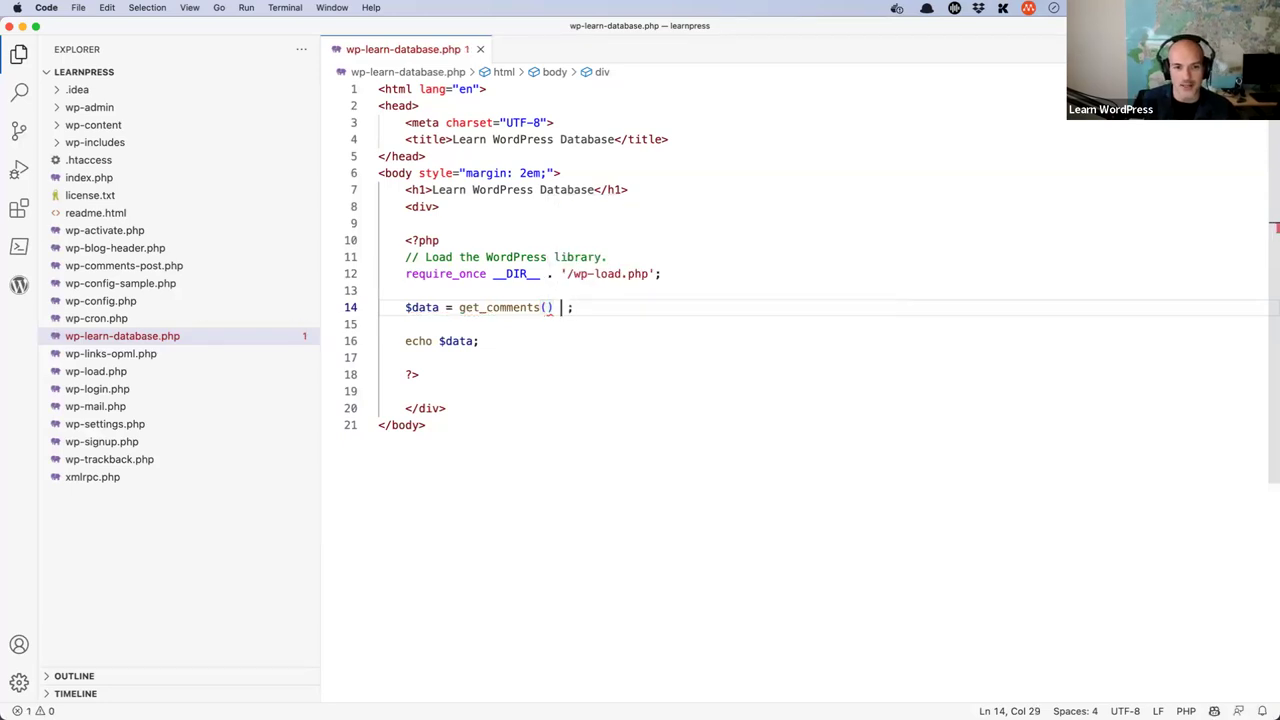
key("BackSpace")
key("Right")
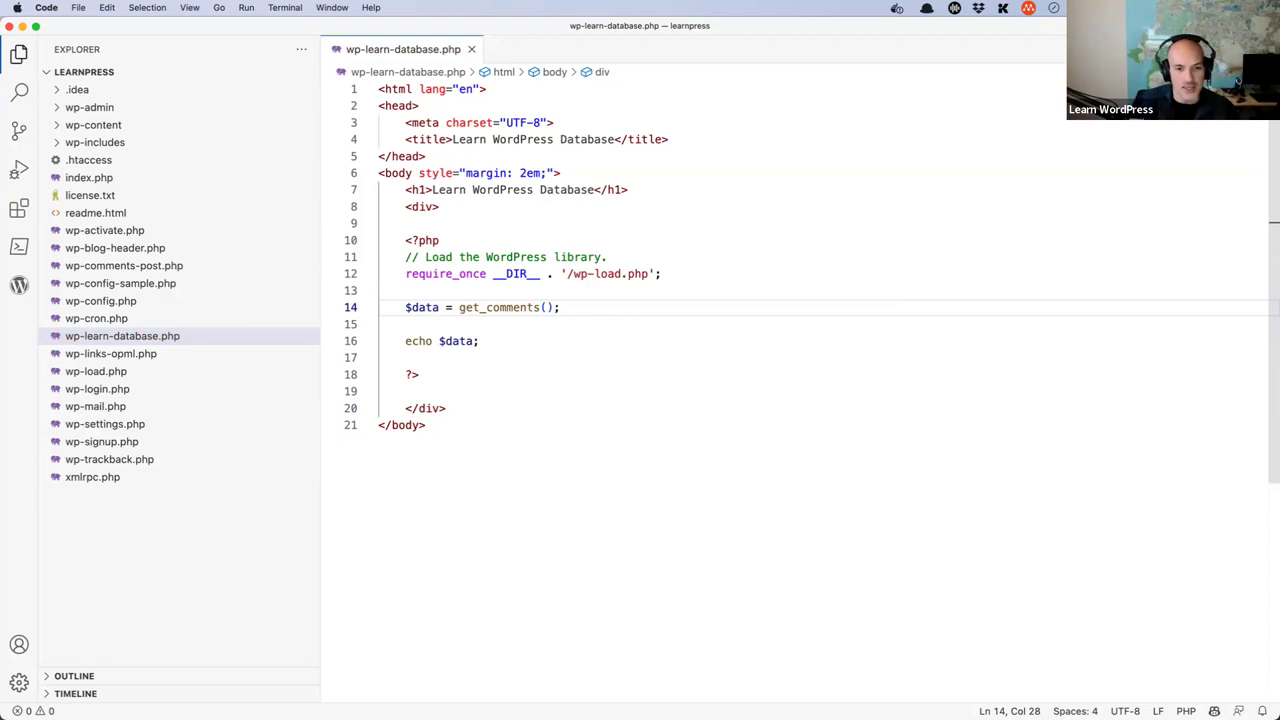
key("Return")
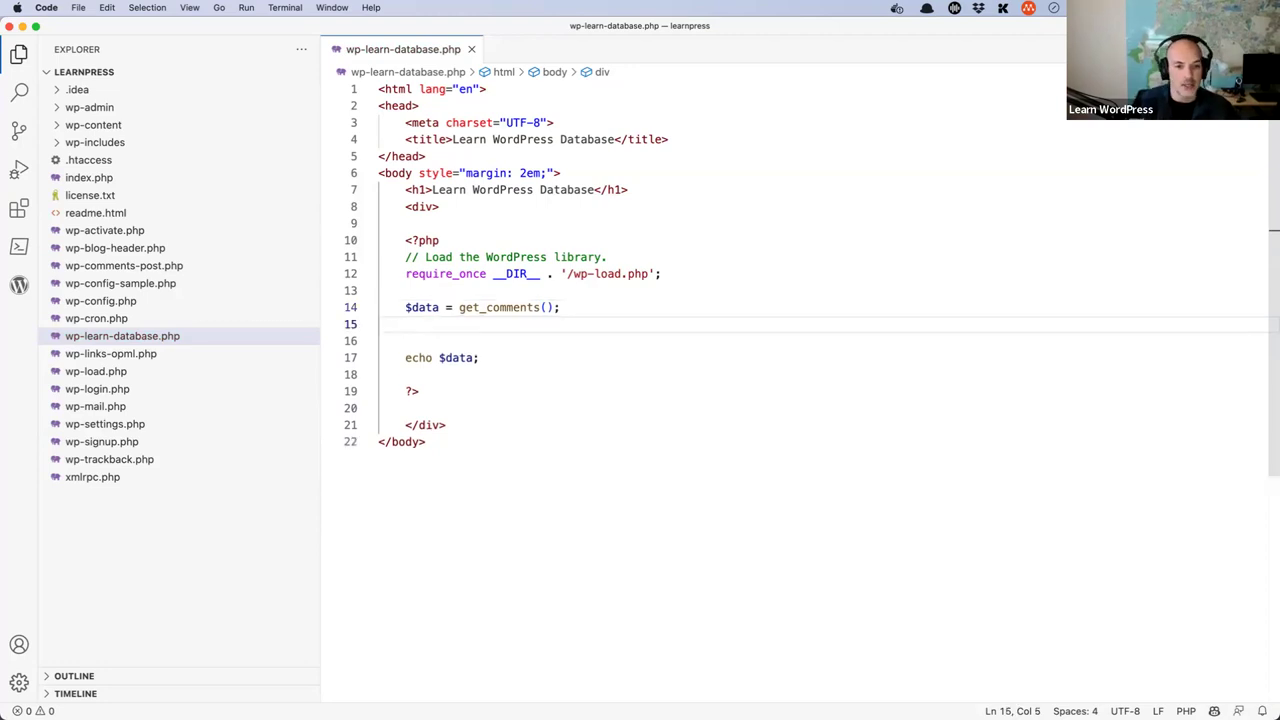
key("super+Tab")
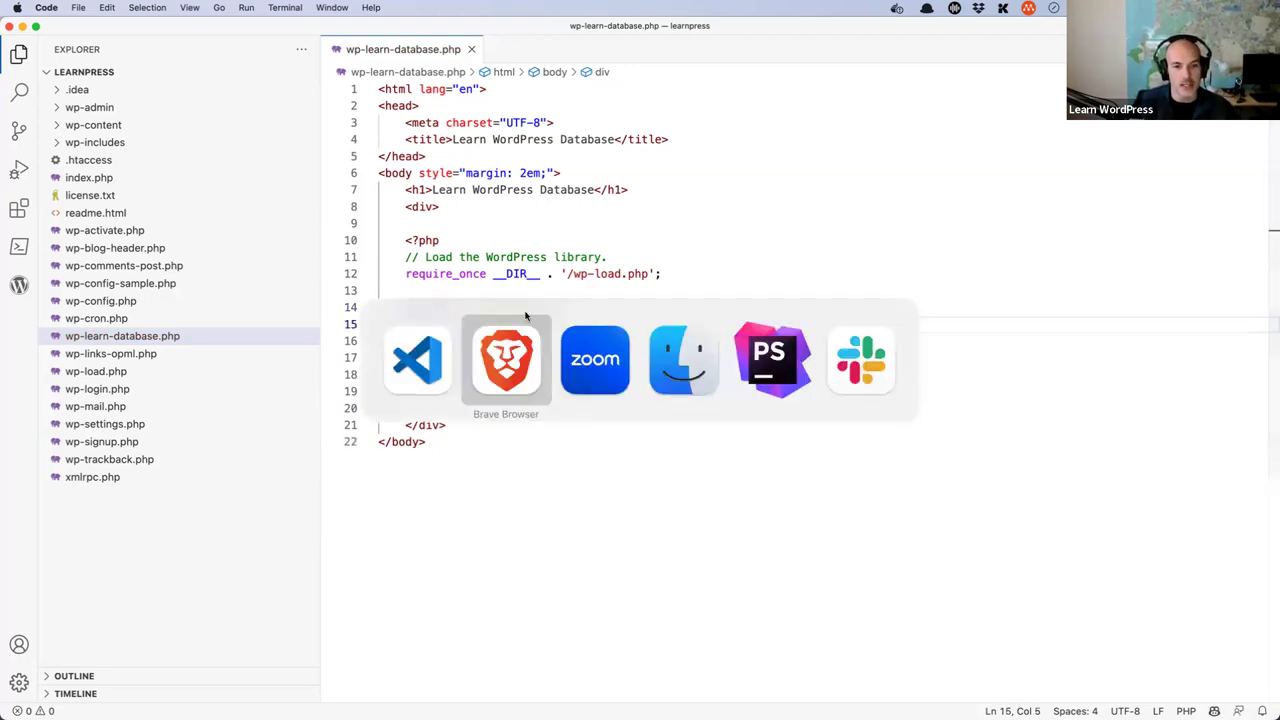
- Scroll through the get_comments() docs, highlighting the note about the $count argument
left_click(517, 57)
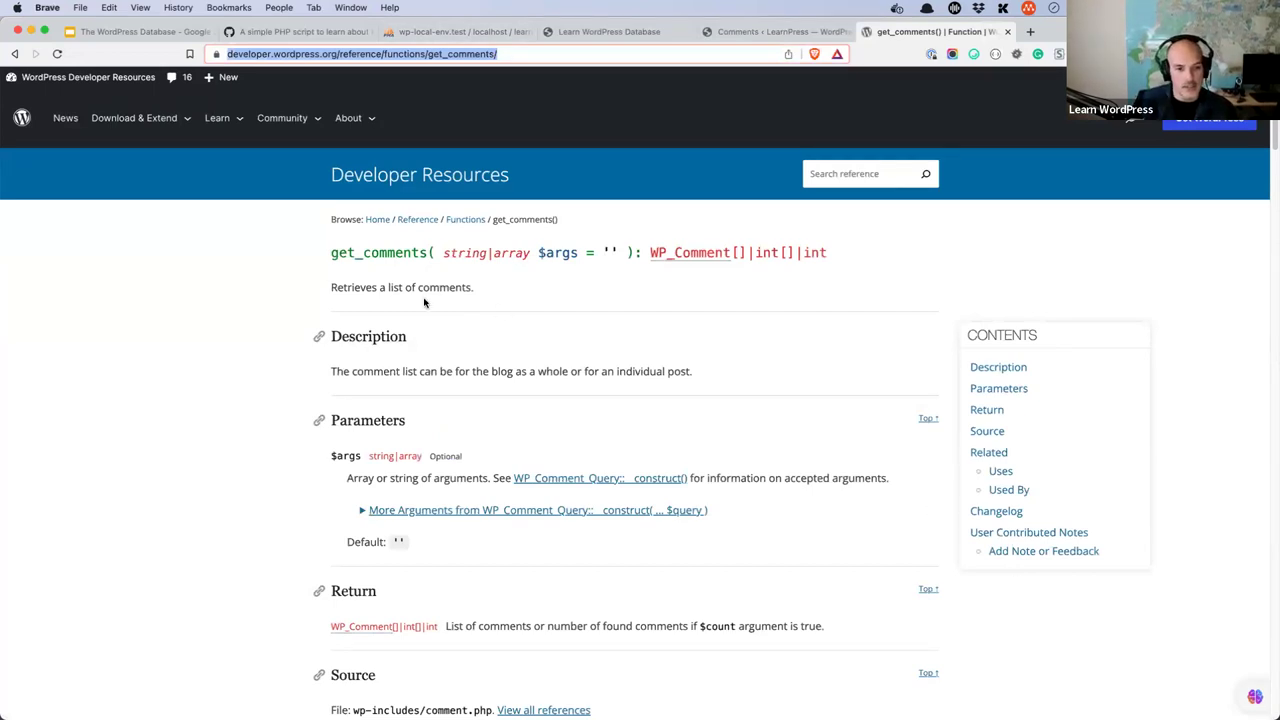
scroll(410, 310, "down", 4)
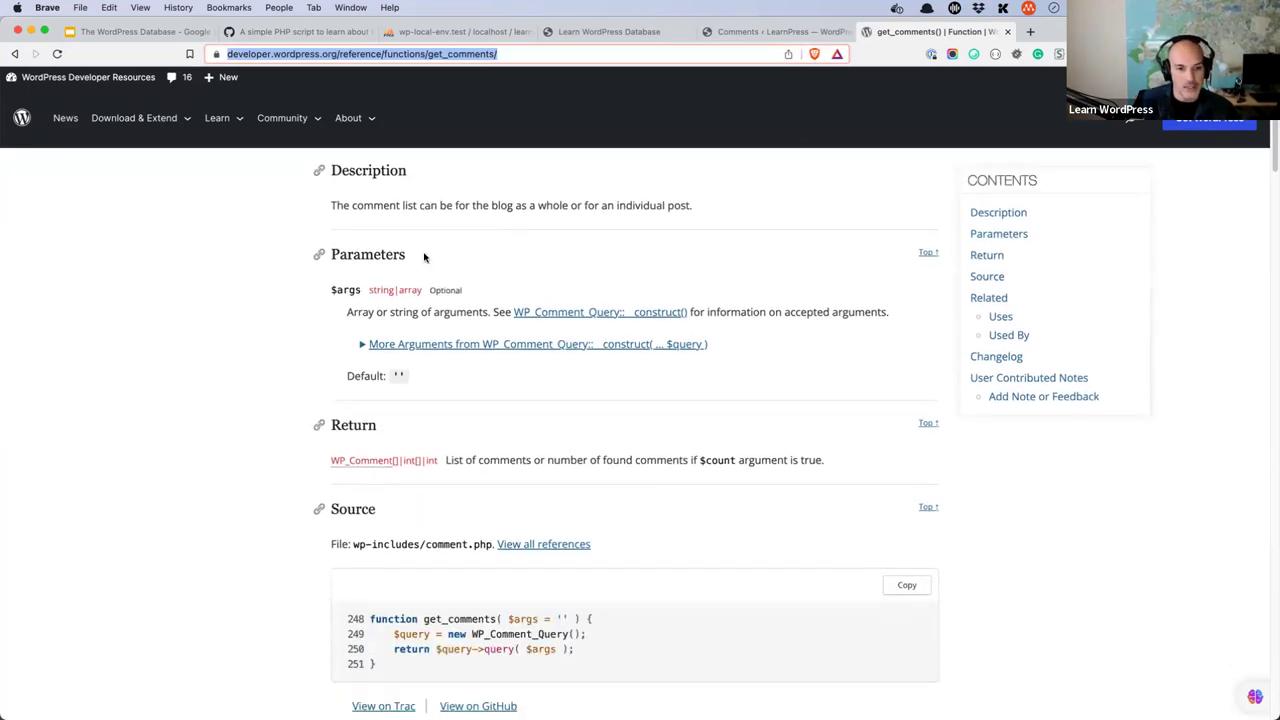
scroll(451, 311, "down", 1)
scroll(451, 311, "down", 2)
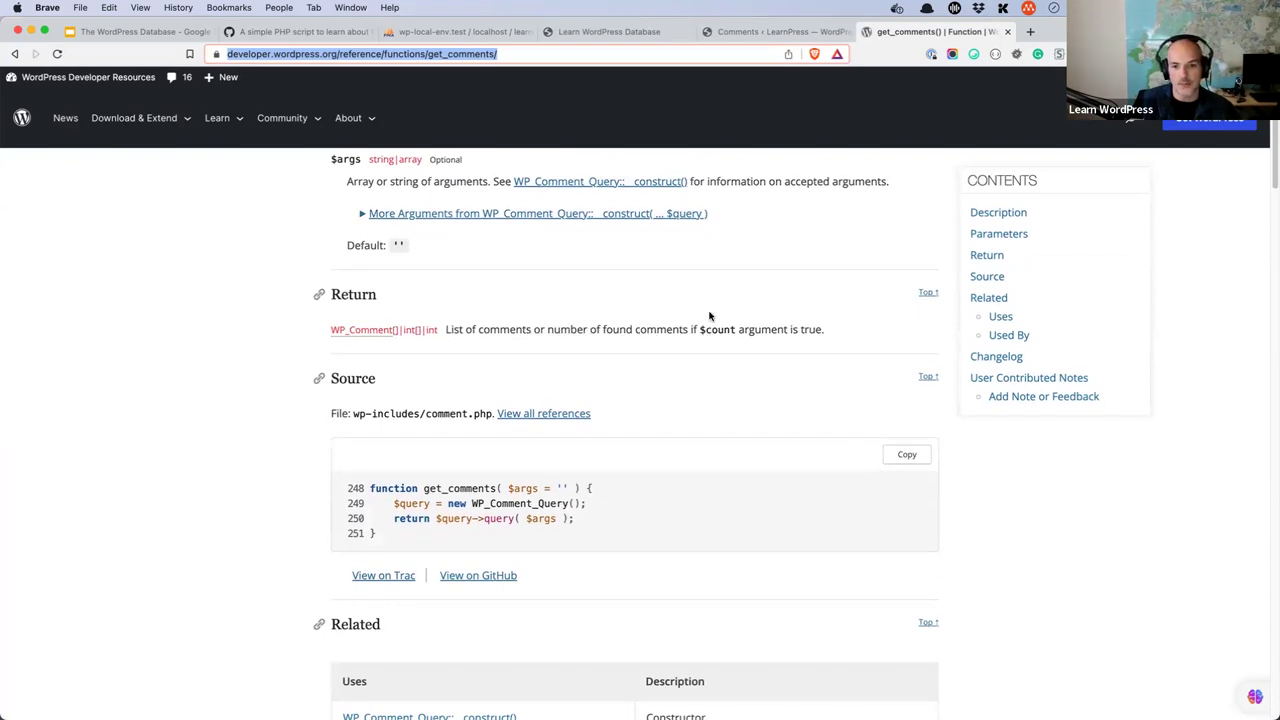
left_click_drag(824, 330, 613, 330)
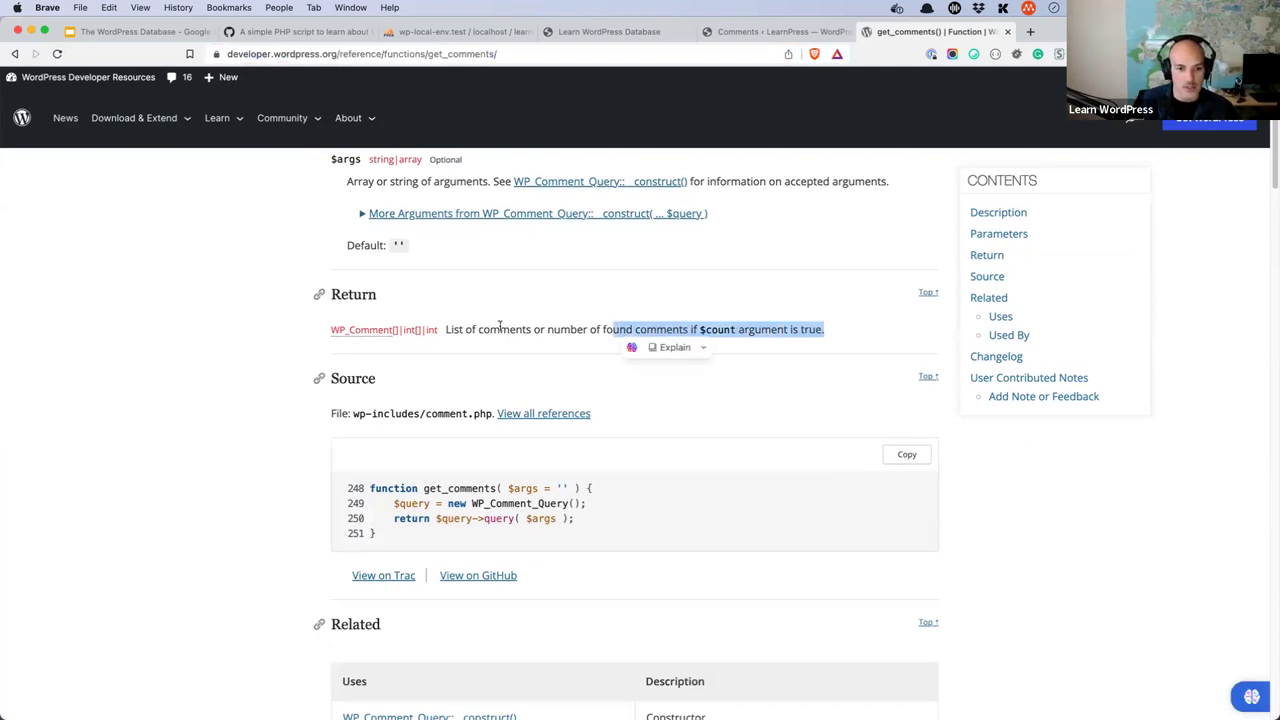
scroll(499, 328, "down", 10)
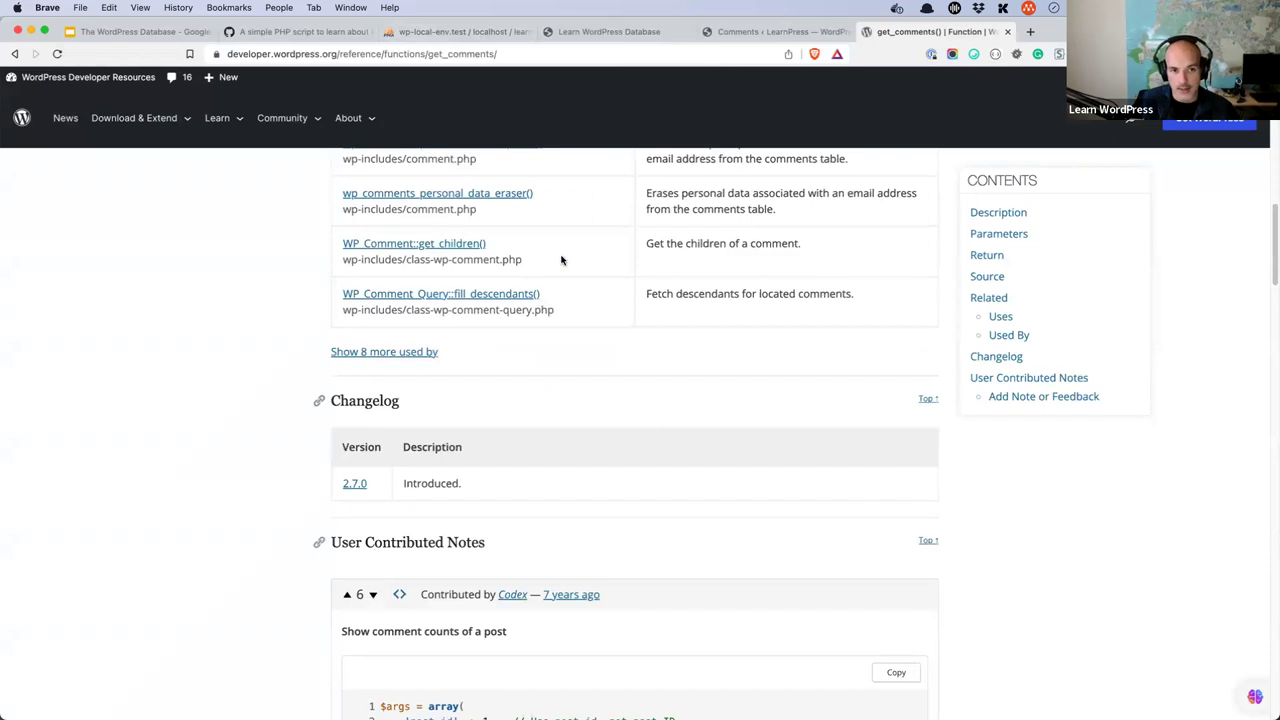
scroll(552, 258, "down", 5)
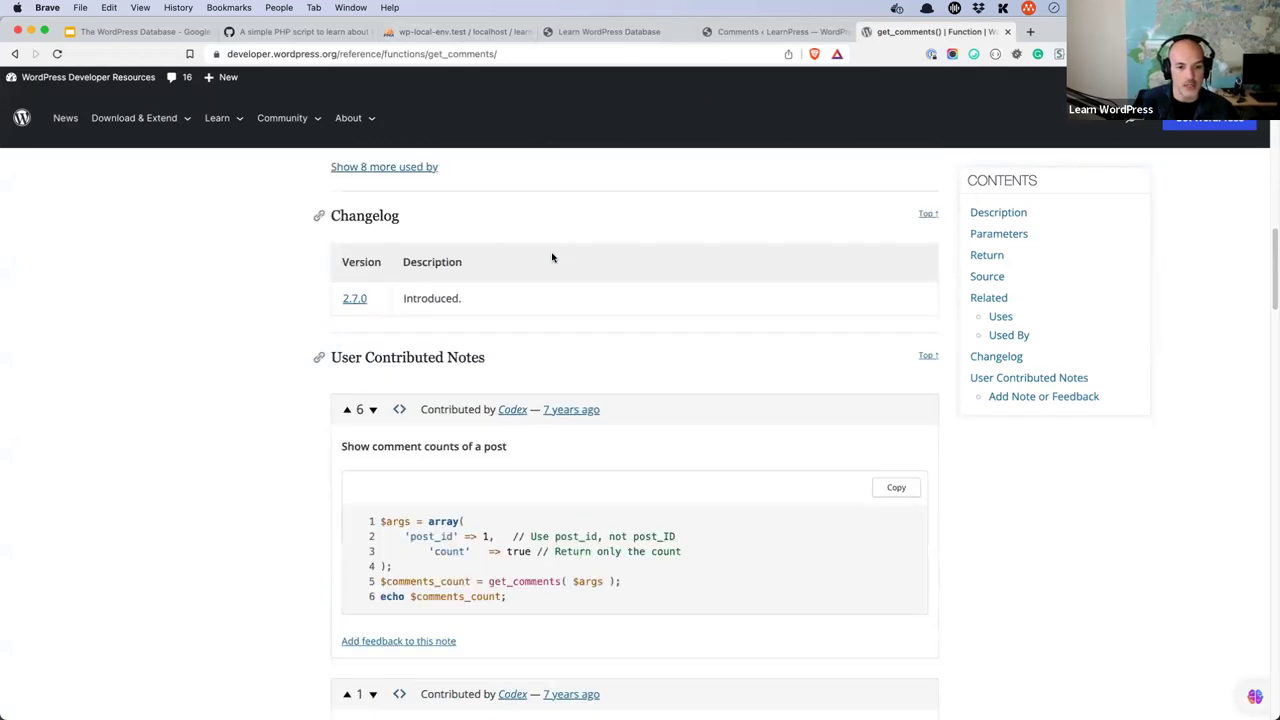
scroll(553, 257, "down", 1)
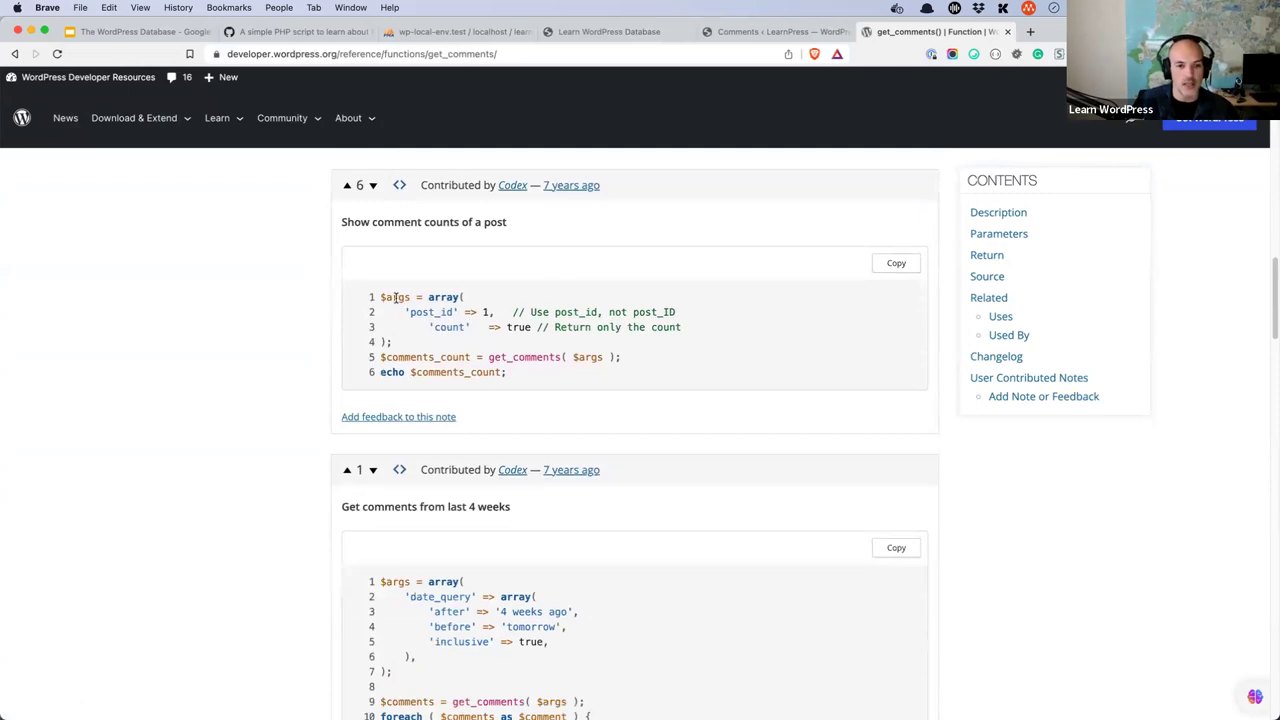
- Highlight the post_id, count and date_query arguments in the get_comments() examples
double_click(441, 312)
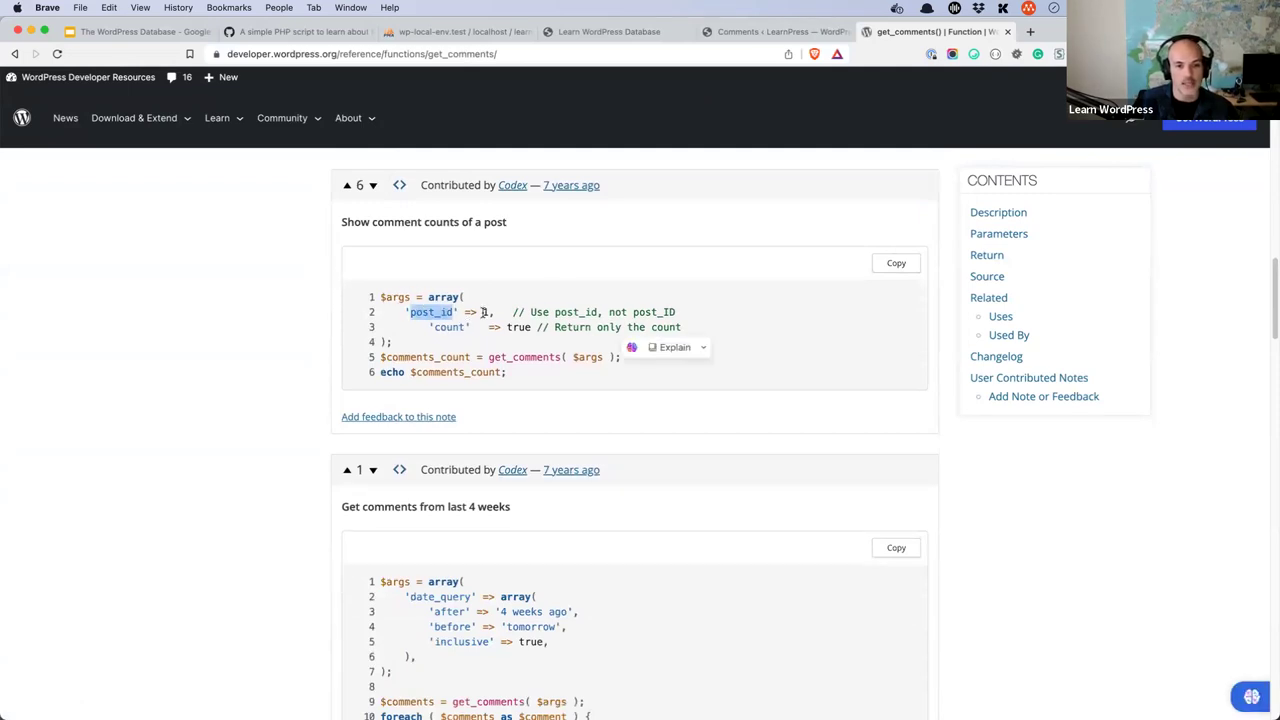
double_click(485, 312)
mouse_move(492, 328)
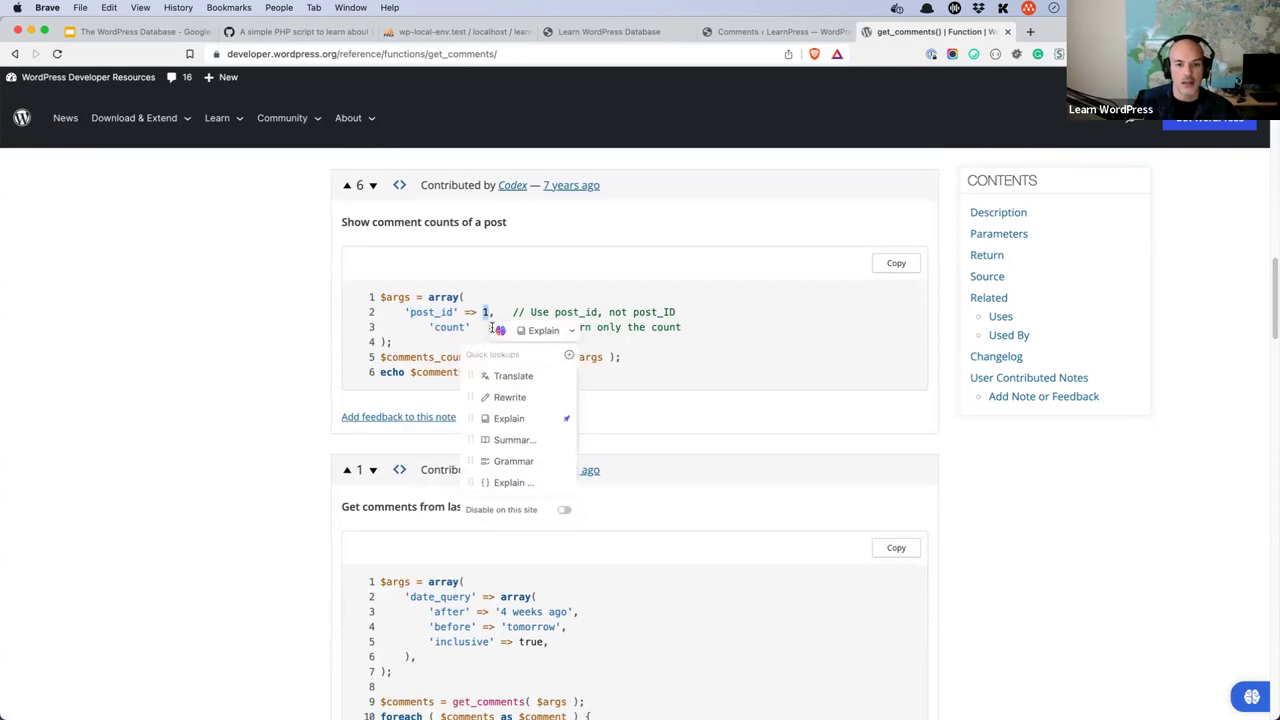
double_click(449, 327)
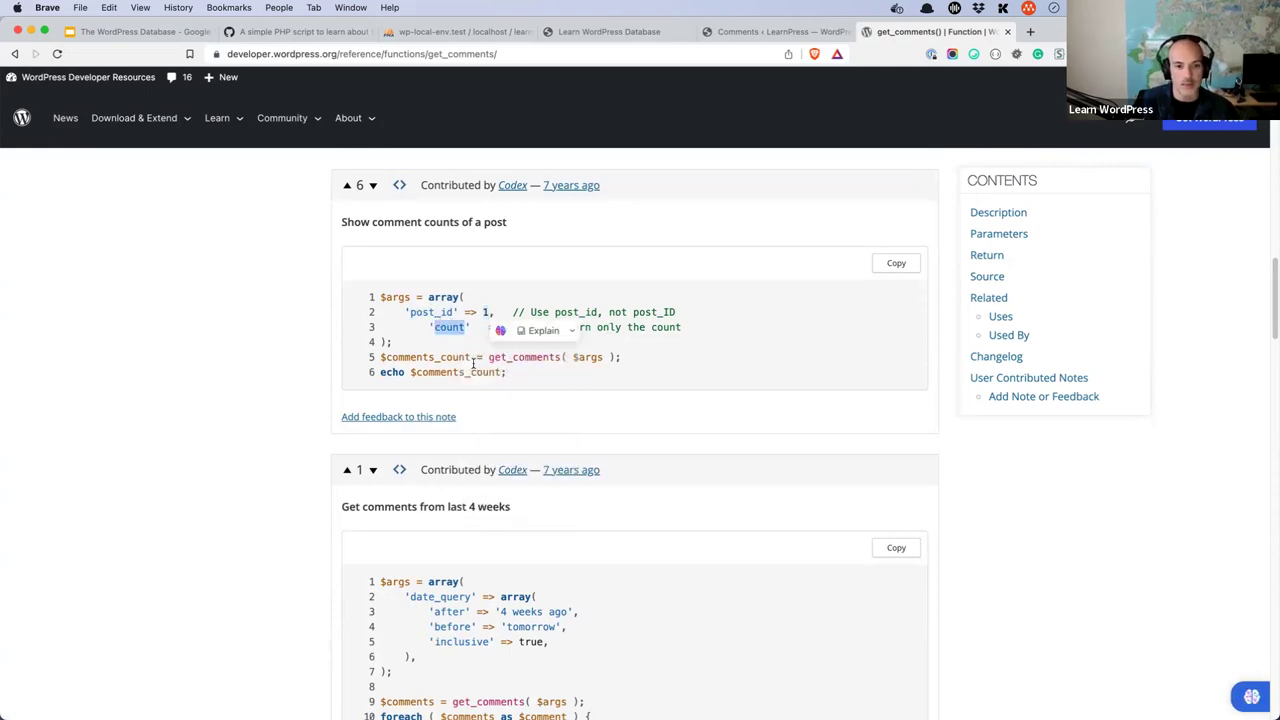
scroll(634, 367, "down", 2)
scroll(634, 367, "down", 4)
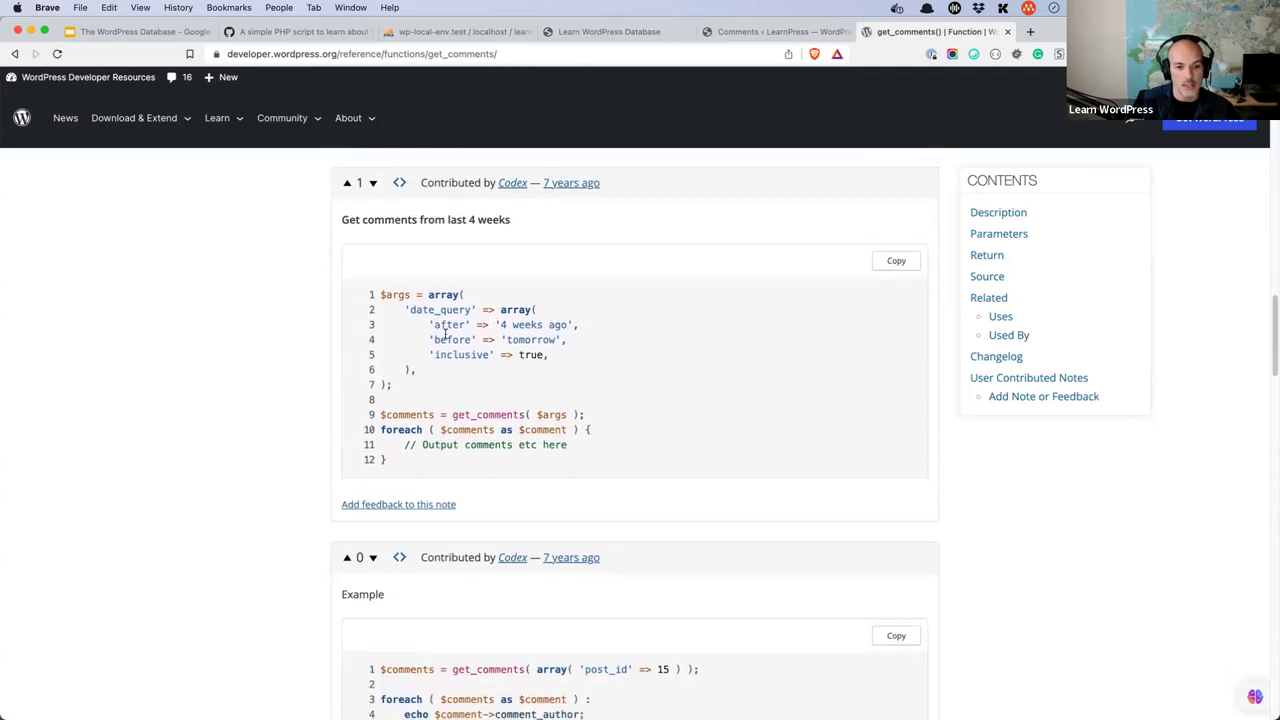
double_click(437, 310)
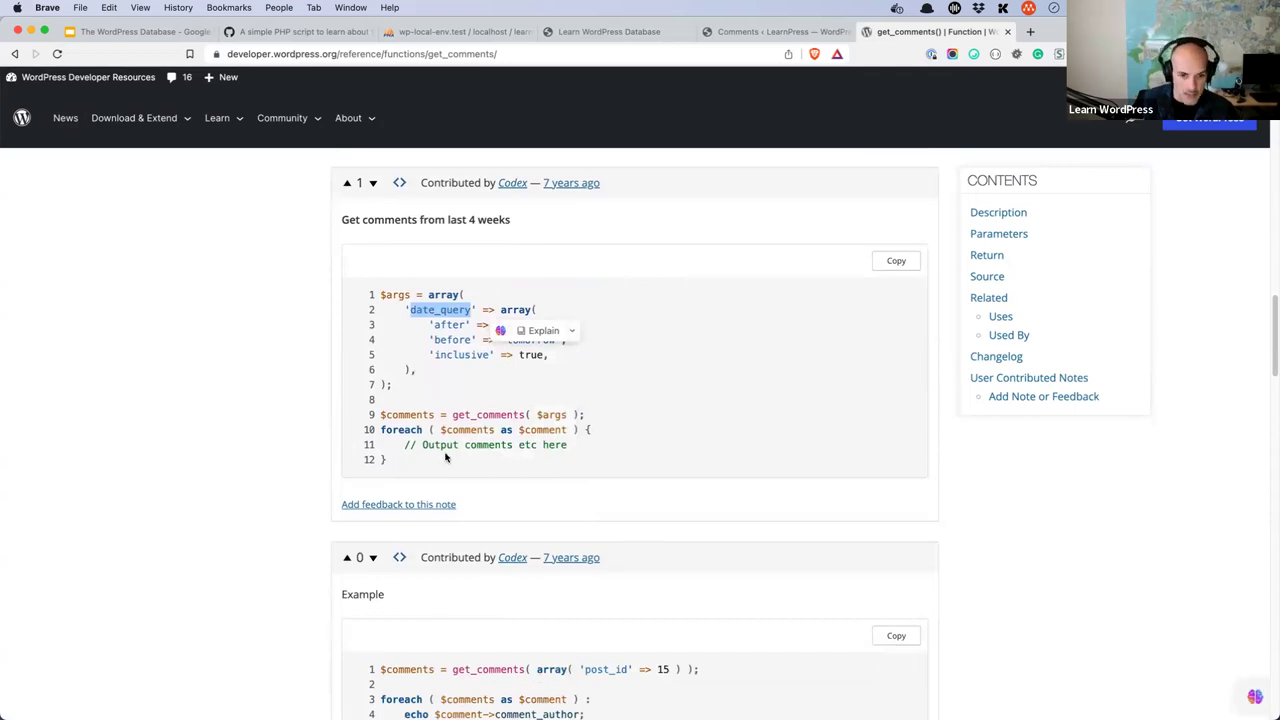
left_click(408, 466)
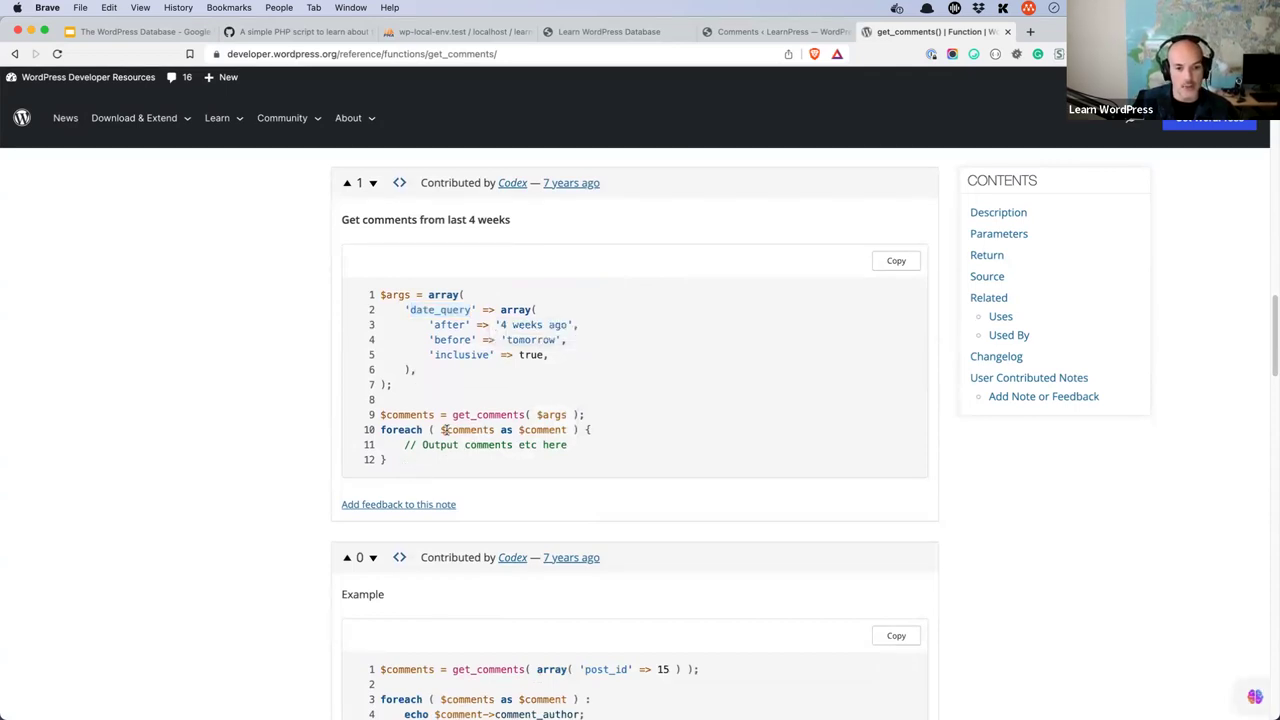
- Copy the foreach loop from the 'Get comments from last 4 weeks' example
left_click_drag(416, 462, 381, 430)
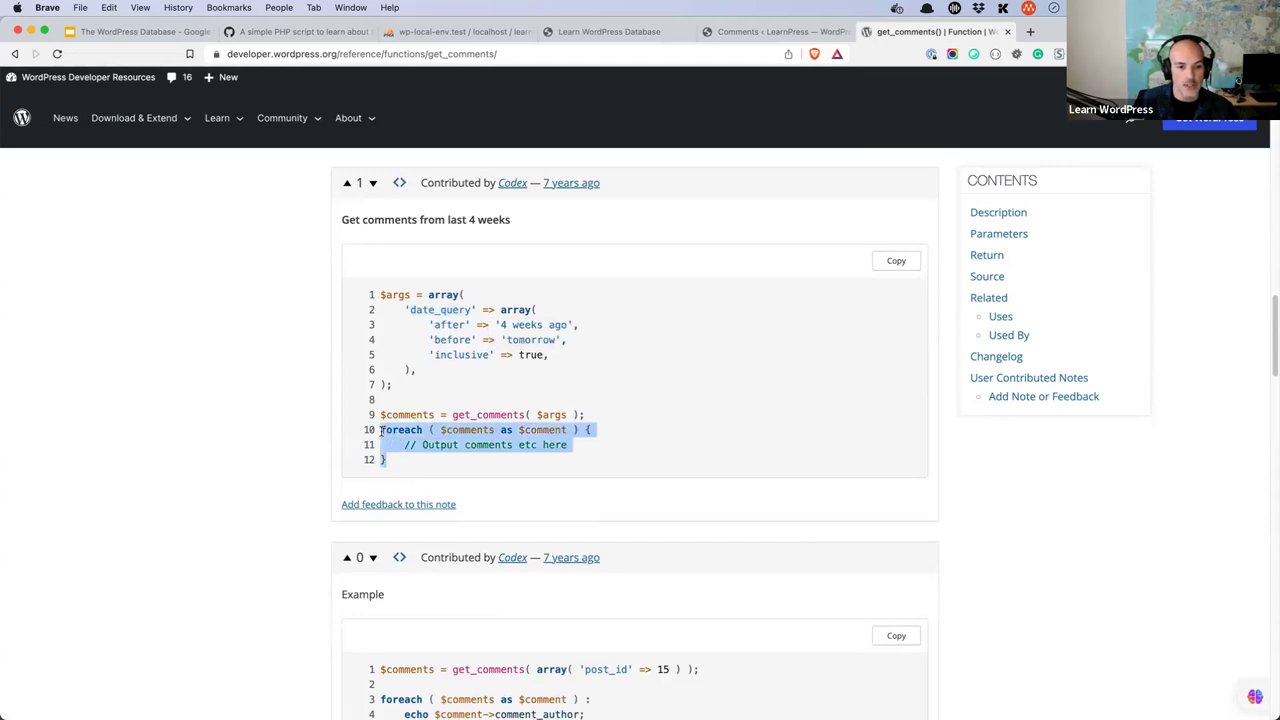
right_click(392, 428)
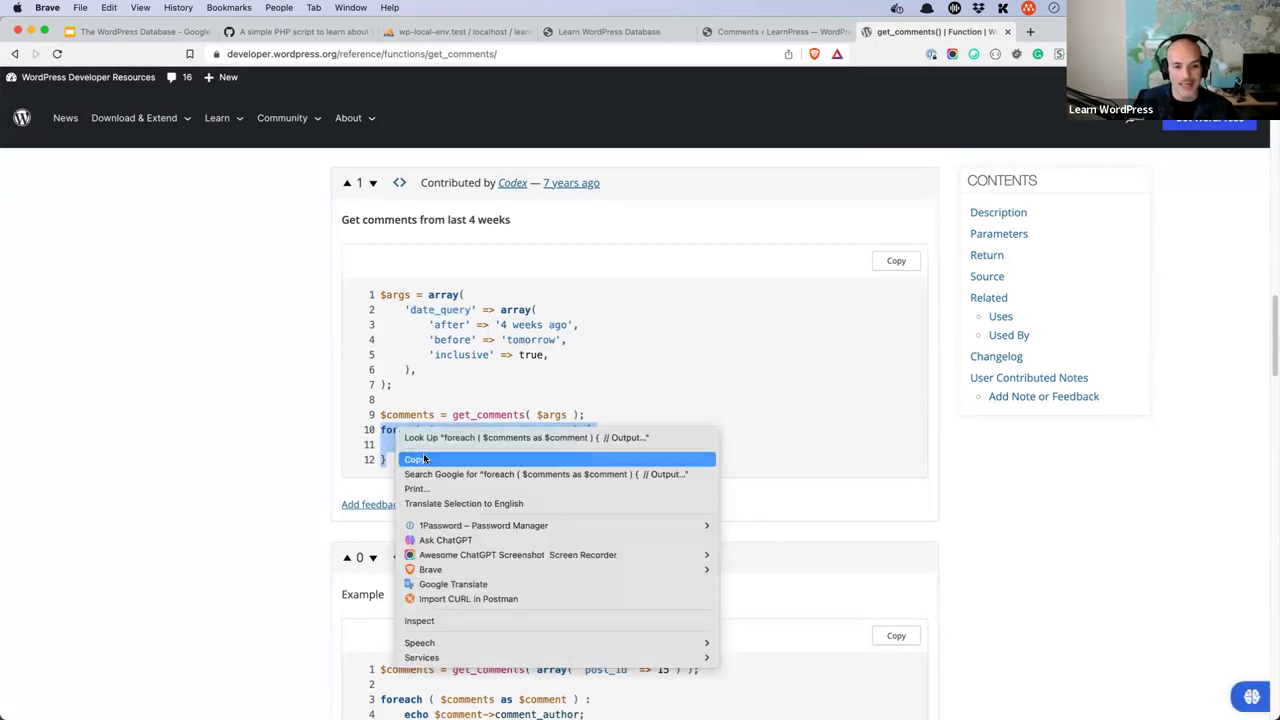
left_click(424, 458)
- Paste the copied foreach loop into wp-learn-database.php
mouse_move(424, 712)
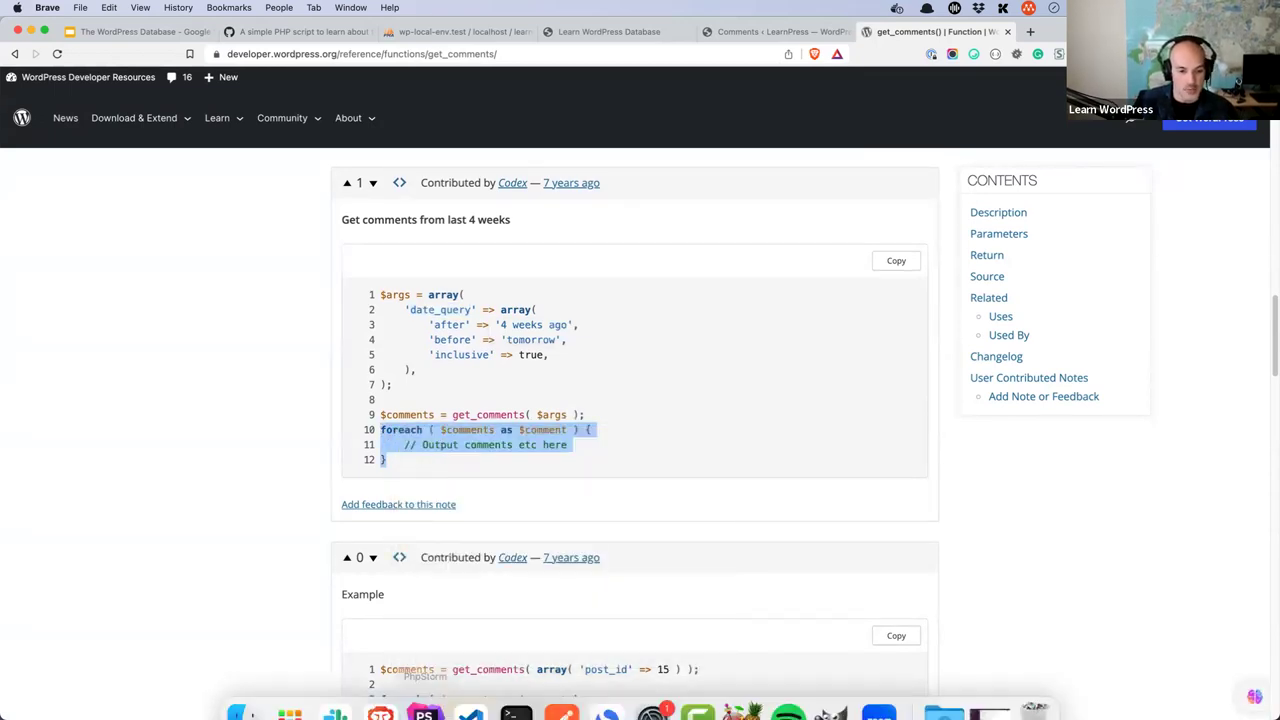
left_click(470, 713)
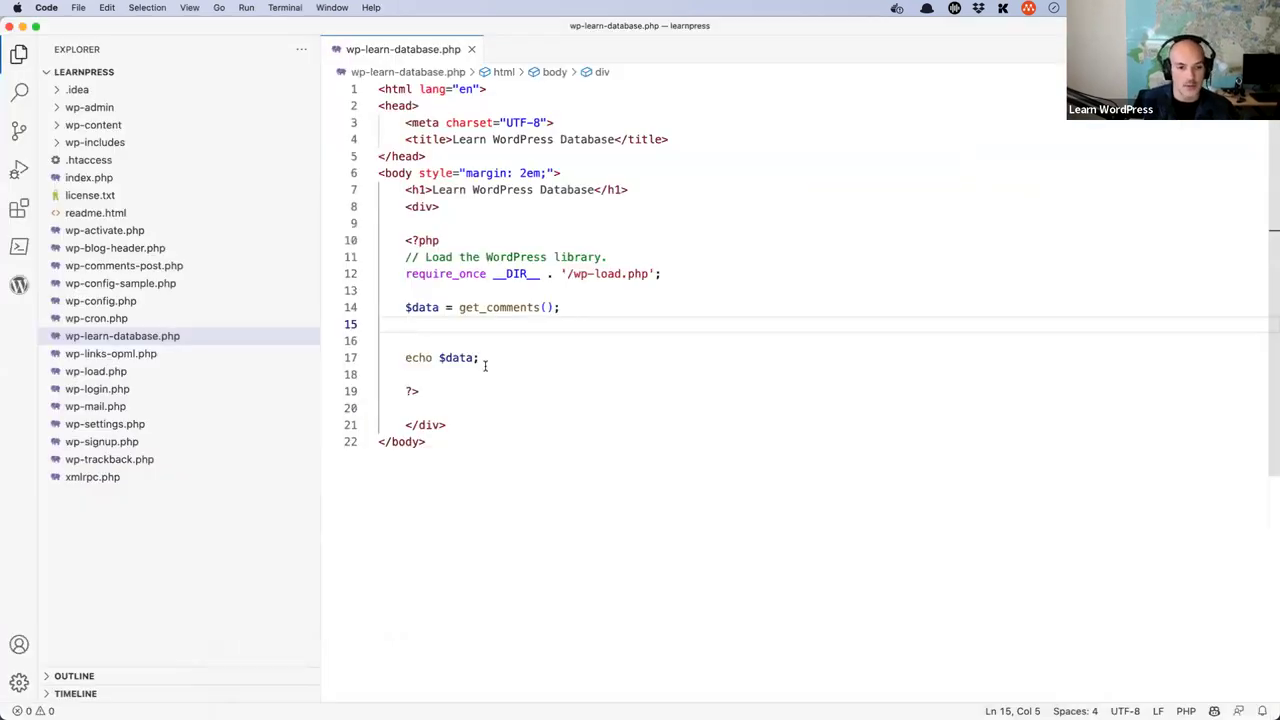
key("super+v")
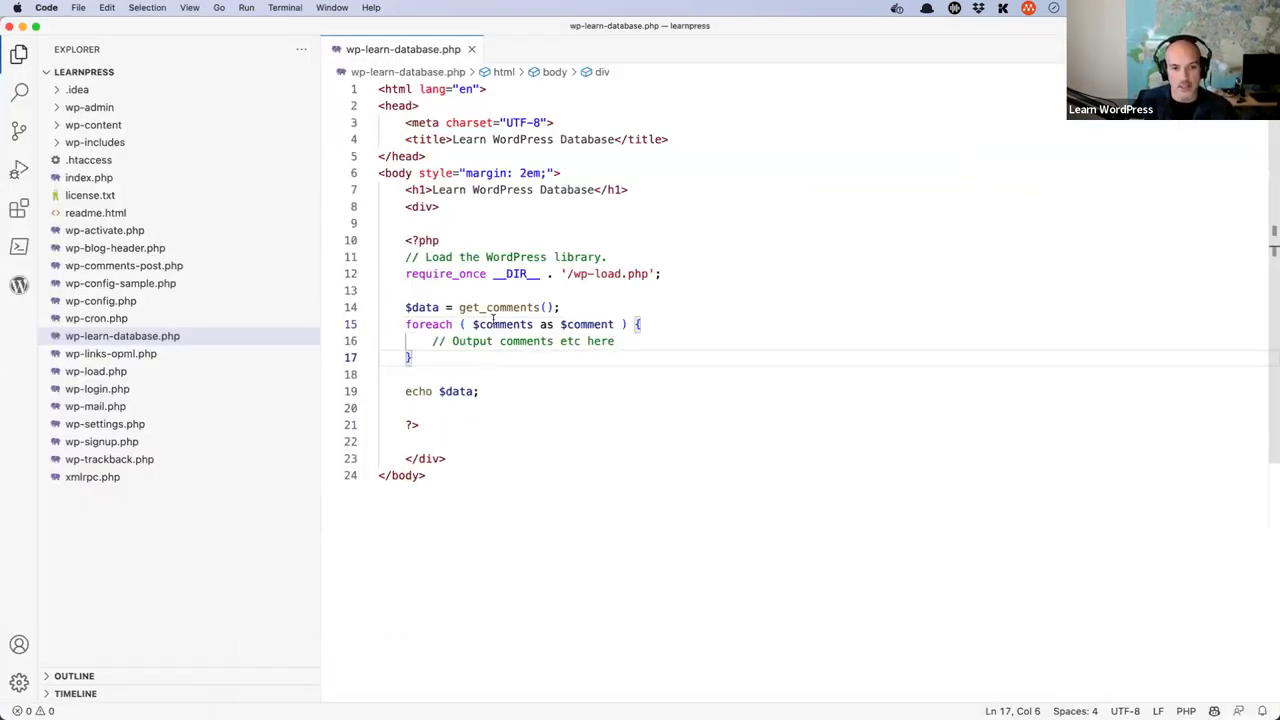
- Rename $data to $comments on line 14 and delete the old echo $data; statement
left_click(432, 307)
left_click(502, 324)
double_click(502, 324)
key("super+c")
double_click(421, 307)
key("super+v")
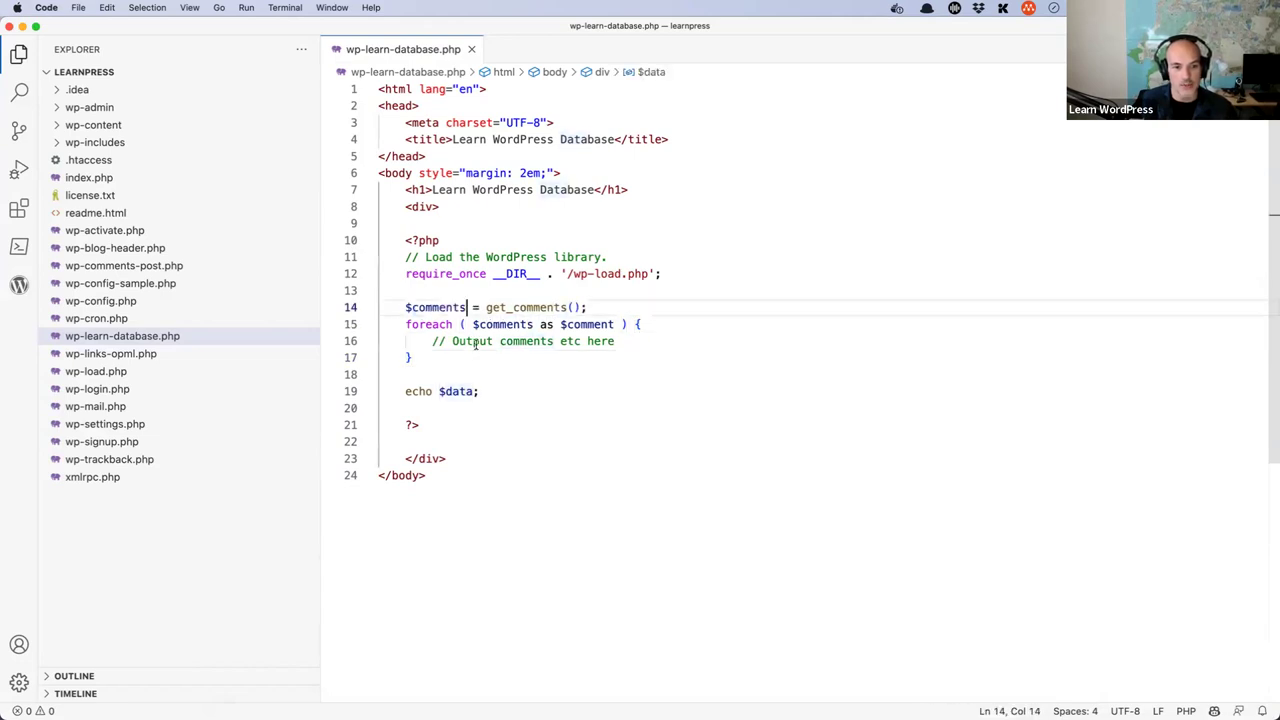
left_click_drag(478, 391, 401, 391)
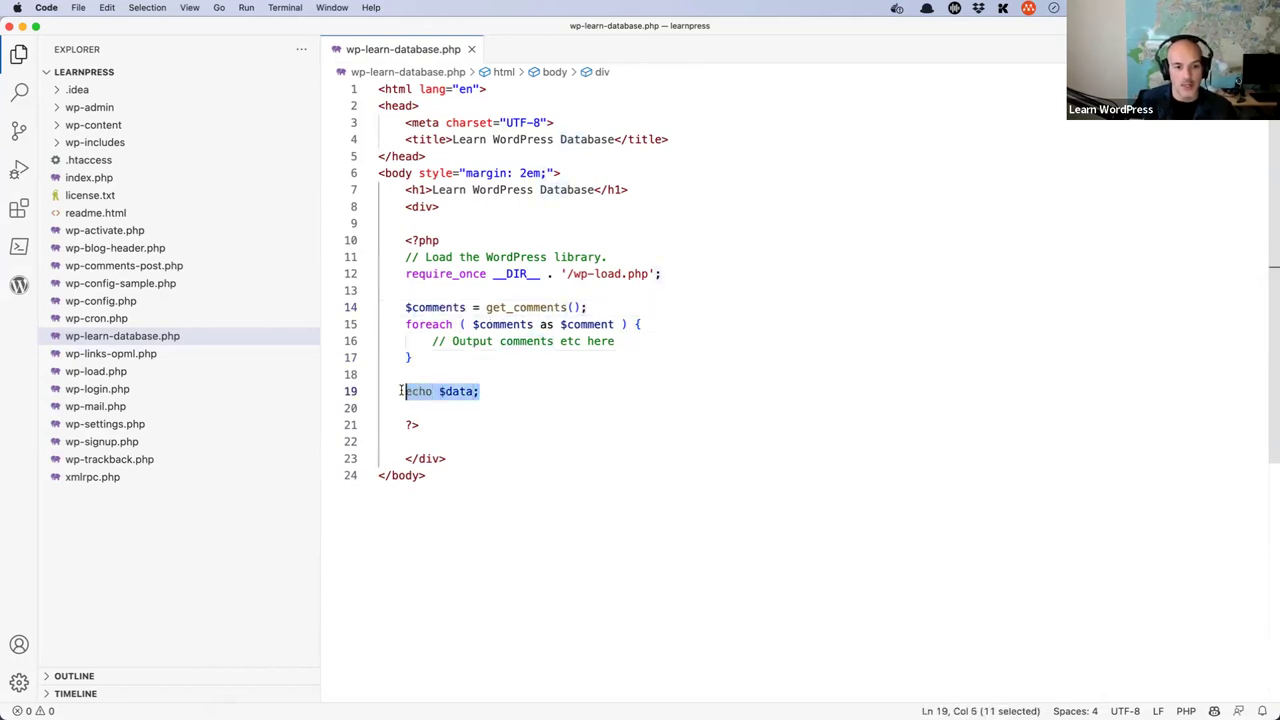
key("BackSpace")
- Replace the loop's placeholder with echo $comment->comment_content plus '<br>' and remove leftover blank lines
left_click_drag(614, 341, 431, 342)
type("echo $comment")
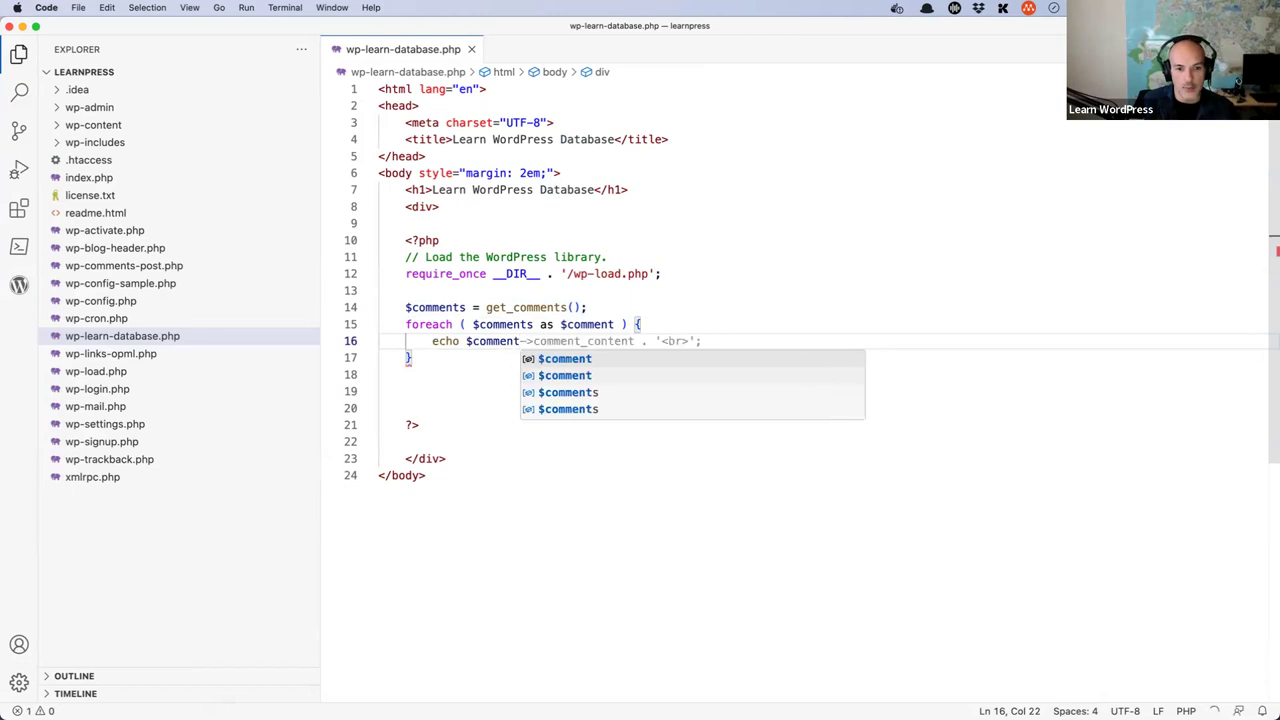
key("Escape")
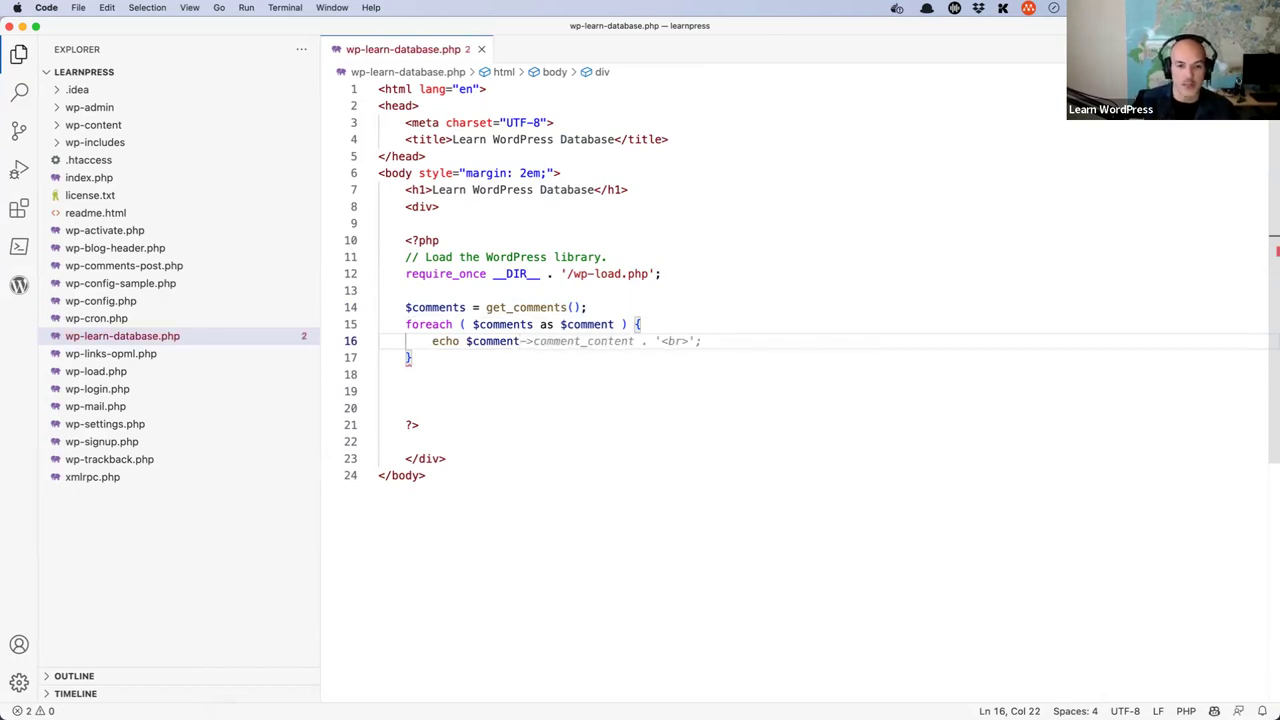
type("->comment_)con")
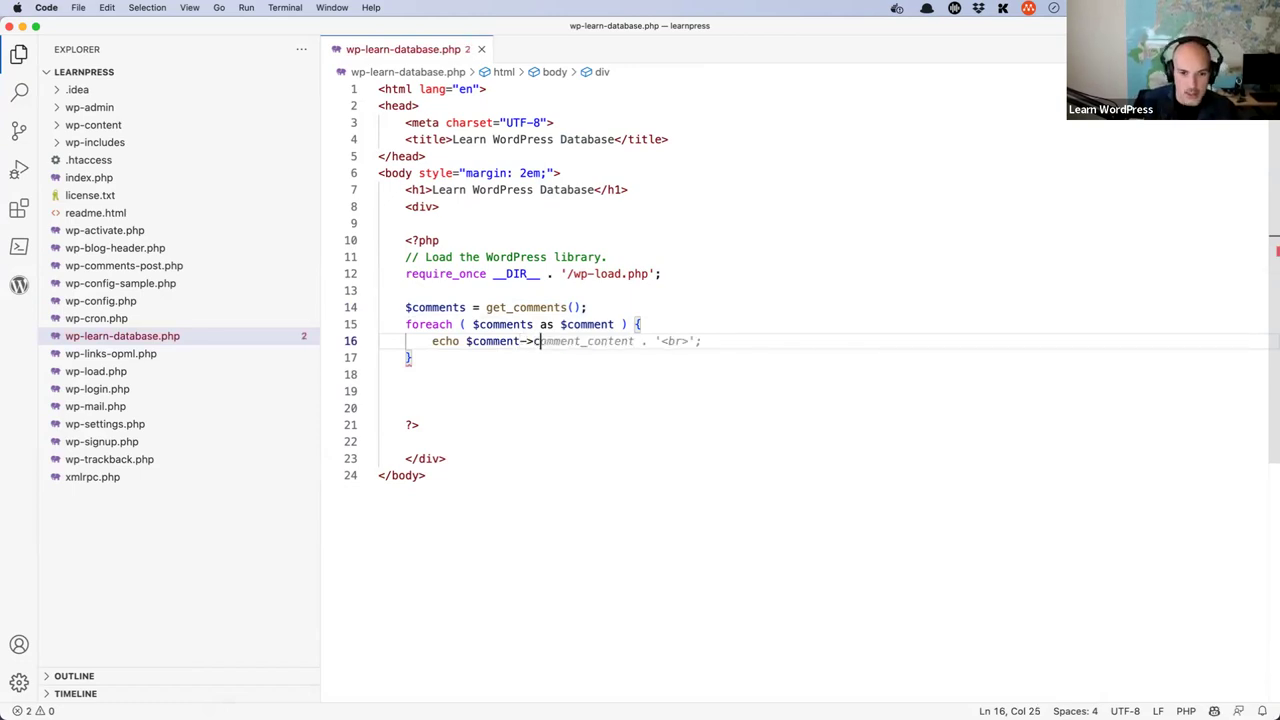
key("BackSpace")
key("BackSpace")
key("BackSpace")
key("BackSpace")
type("con")
key("Tab")
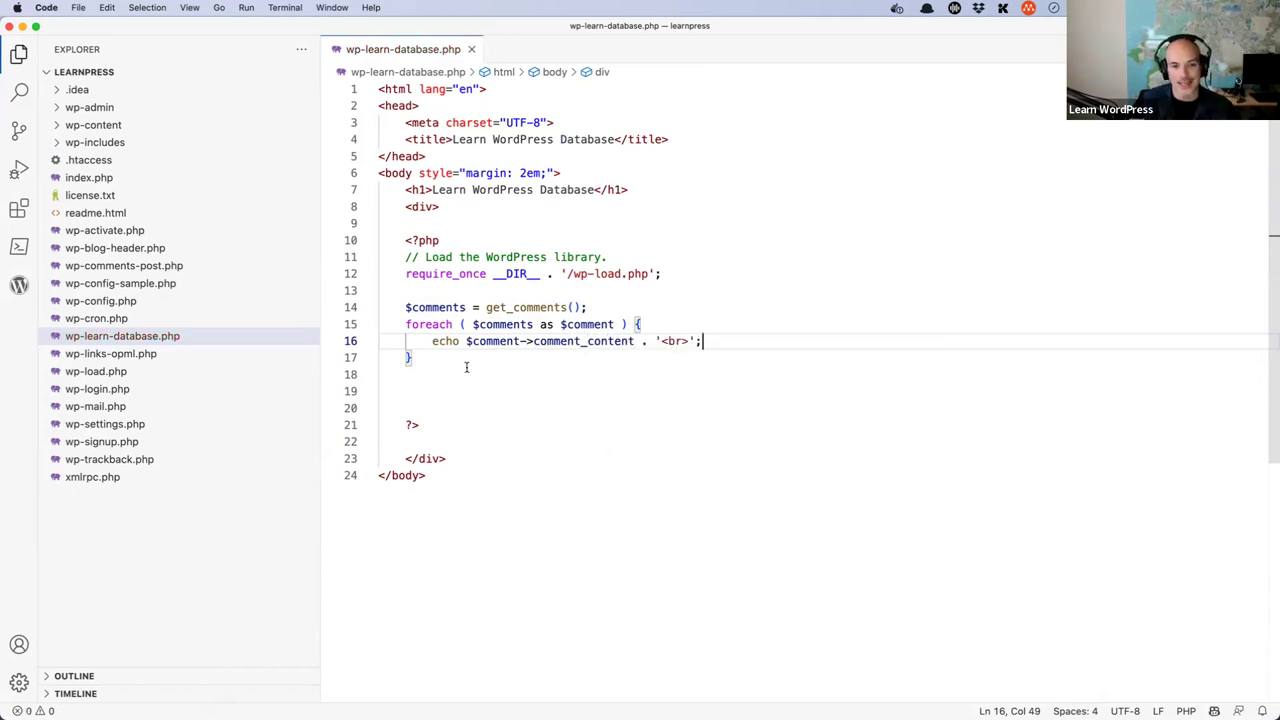
left_click(441, 390)
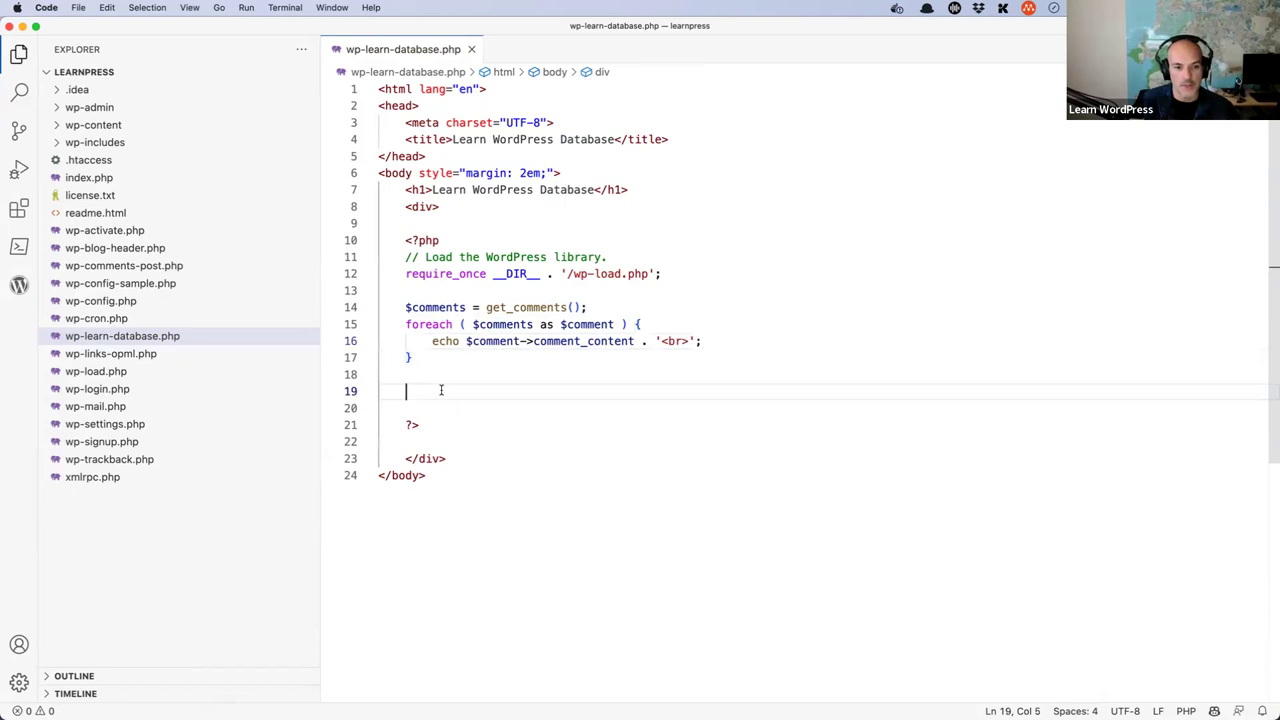
key("BackSpace")
key("BackSpace")
key("BackSpace")
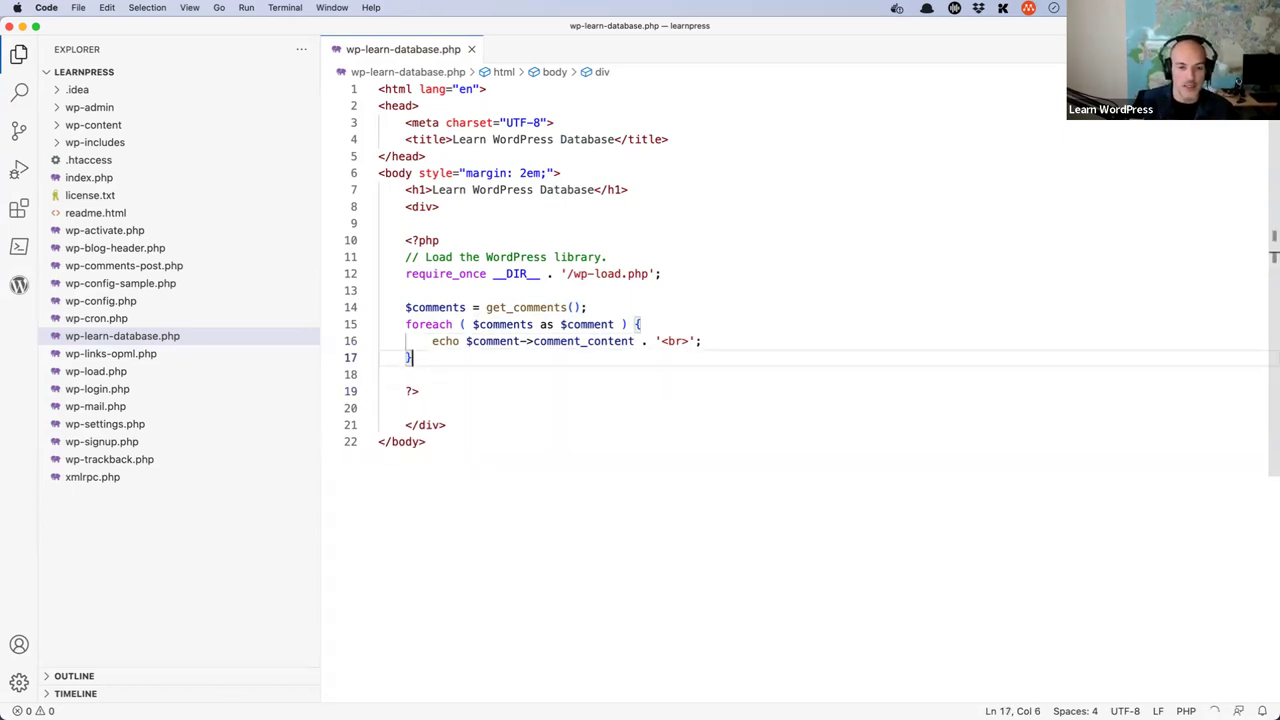
- Select the comment_content property name inside the loop
left_click(627, 341)
left_click(567, 341)
double_click(567, 341)
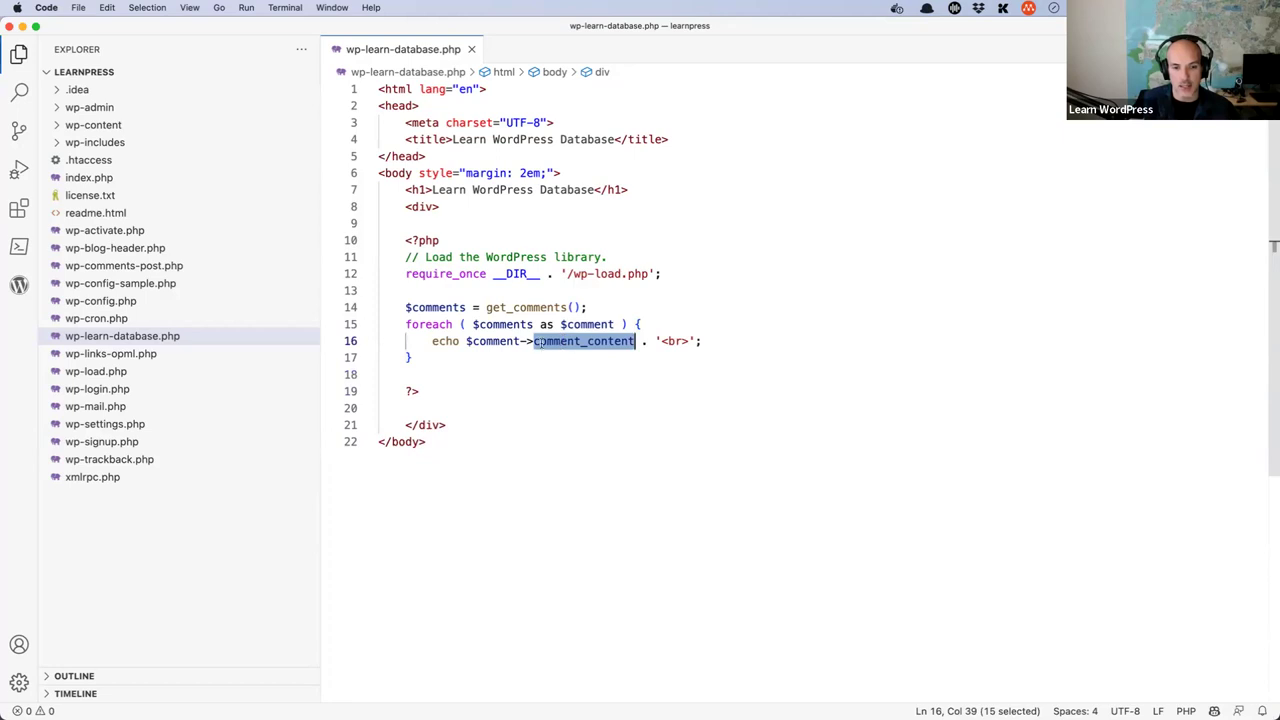
key("super+Tab")
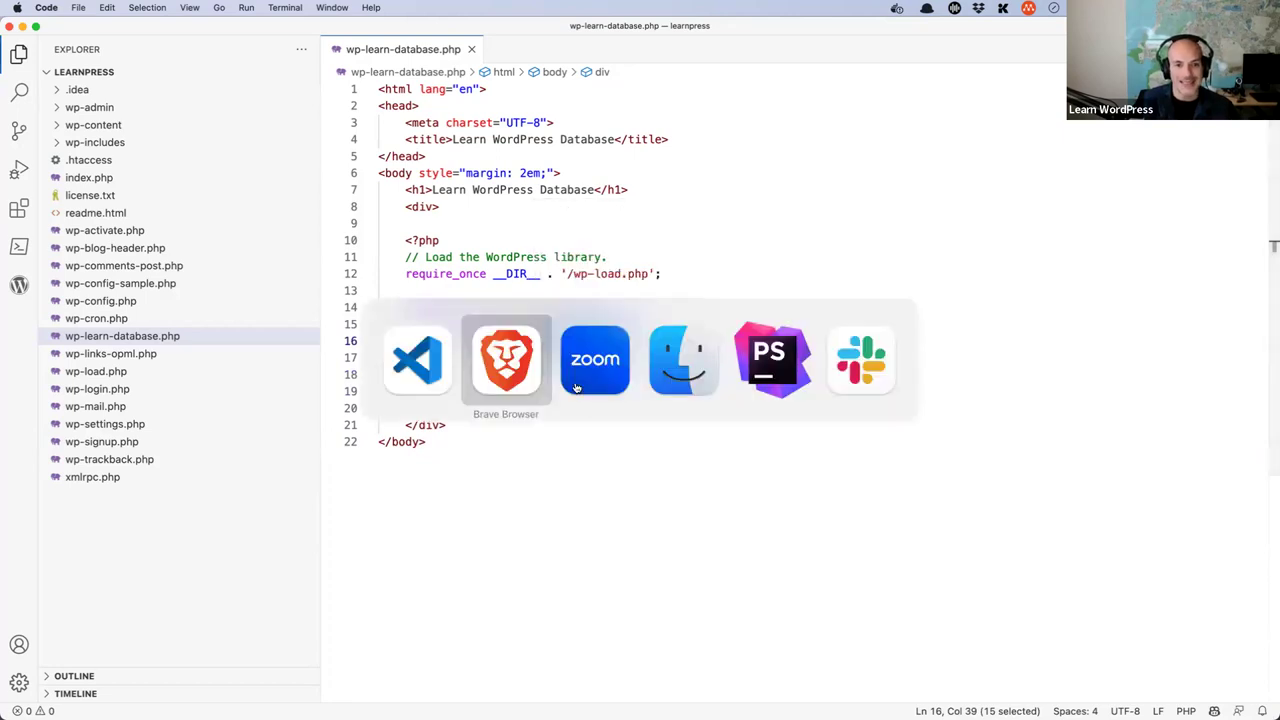
- View the single wp_comments row in phpMyAdmin, then place the caret inside get_comments()' parentheses
left_click(468, 33)
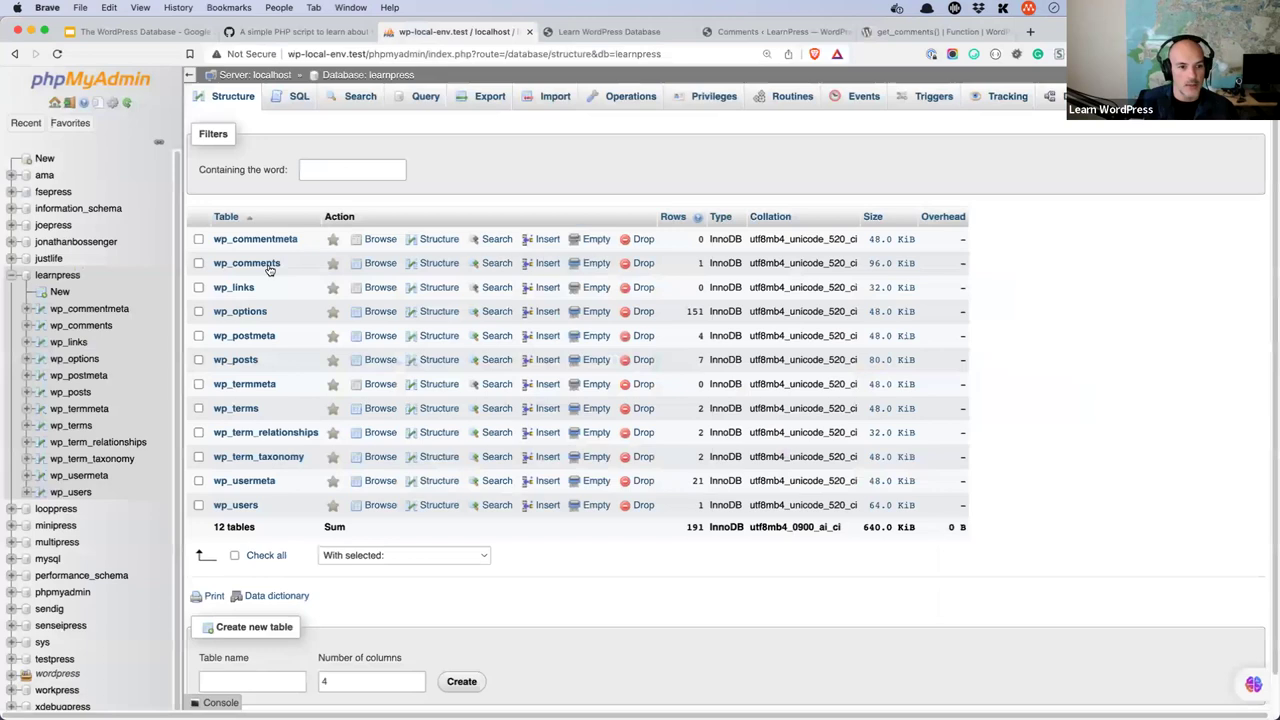
left_click(268, 266)
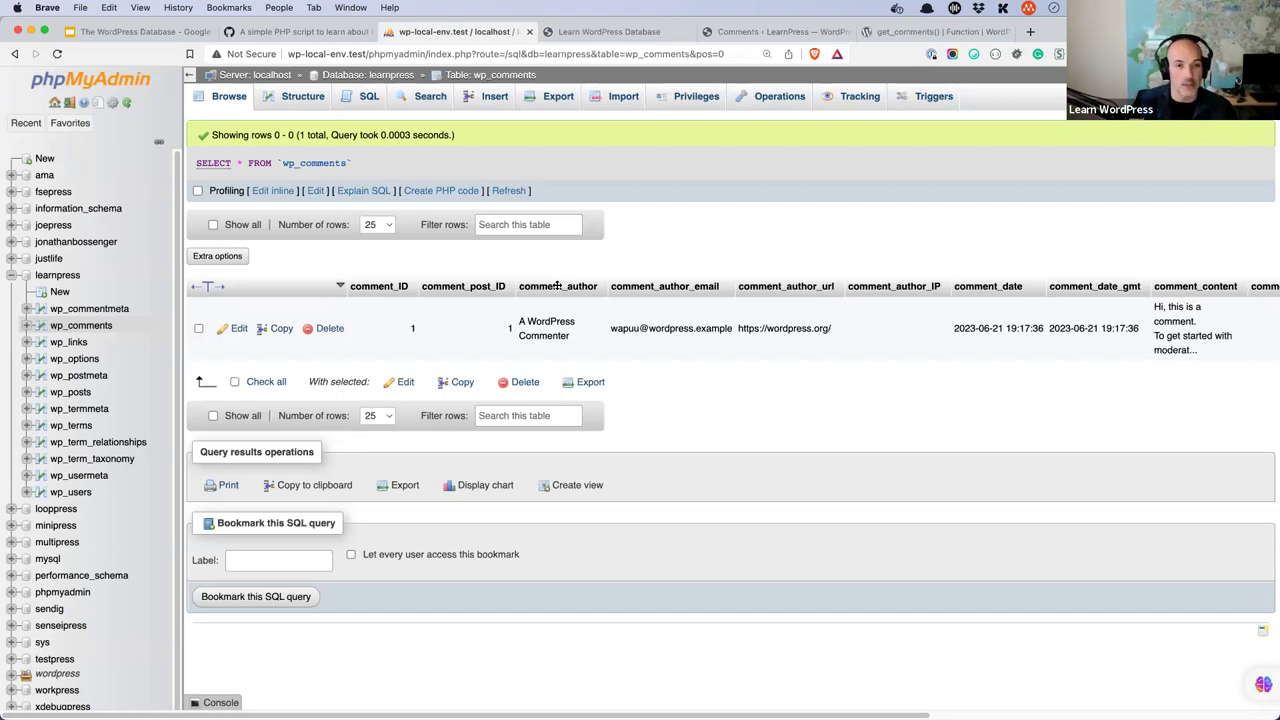
mouse_move(470, 688)
key("super+Tab")
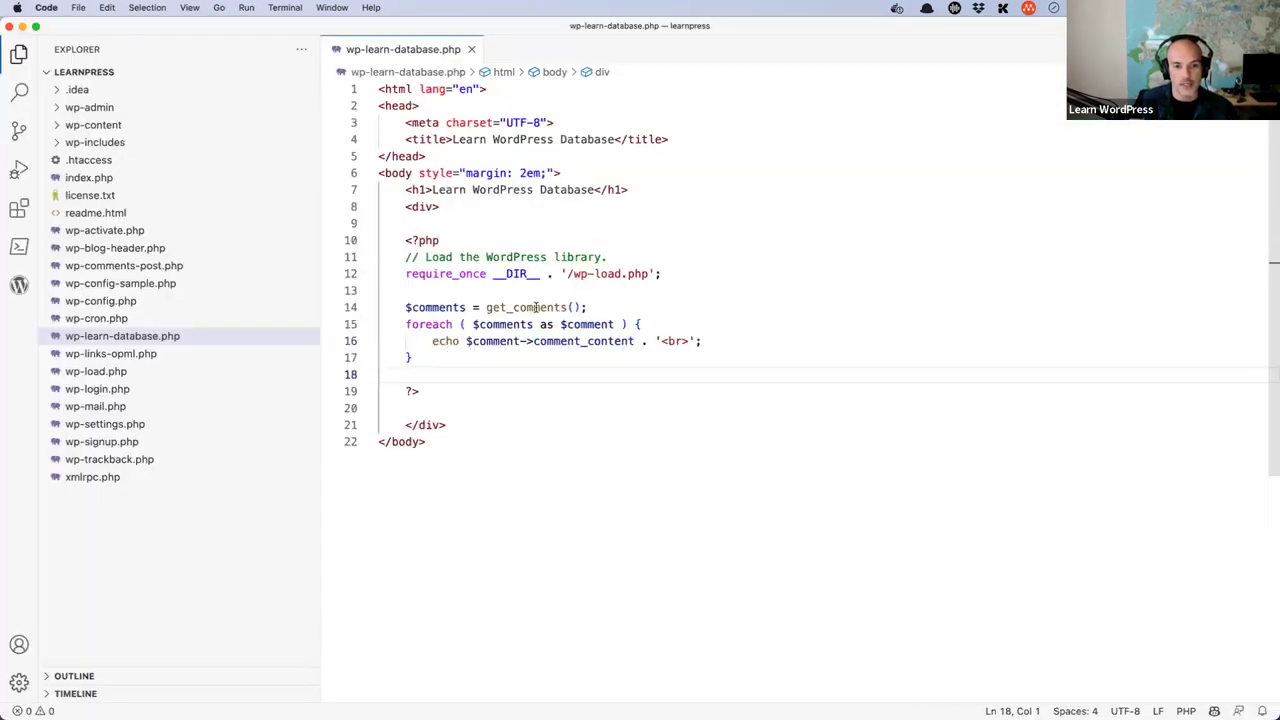
double_click(537, 307)
left_click(574, 307)
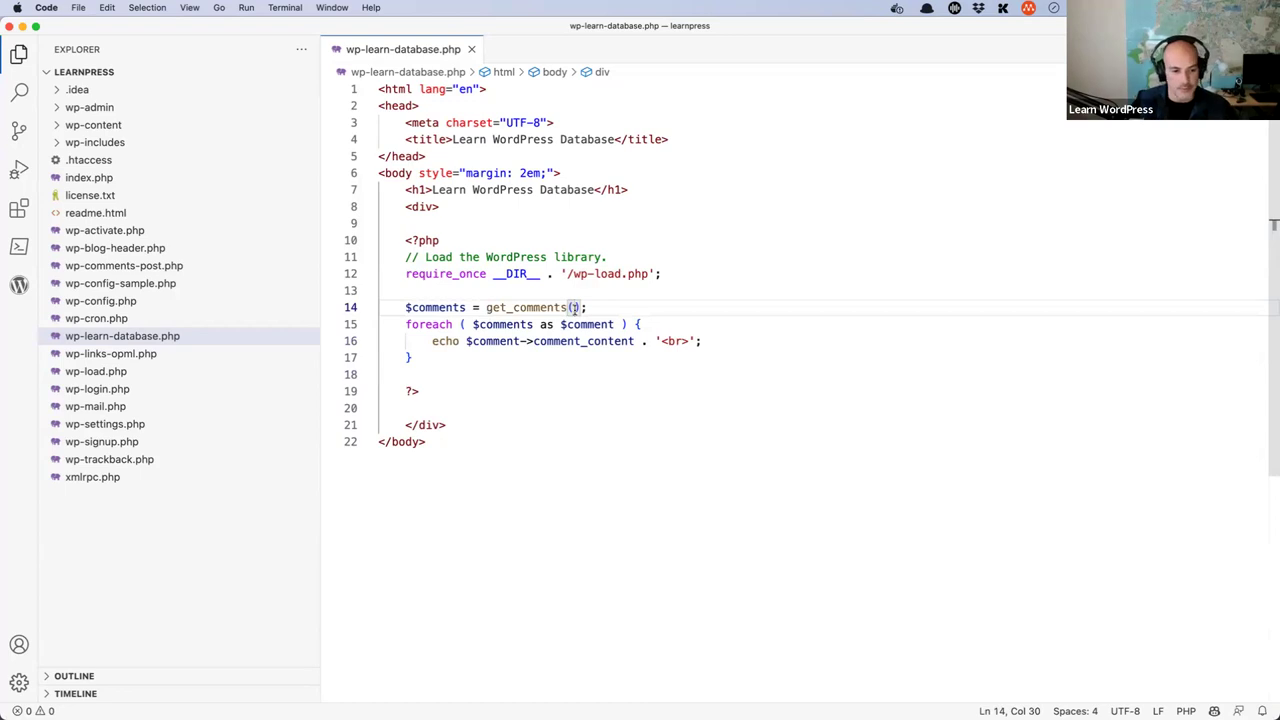
- Review the foreach loop over $comments and its $comment variable, leaving the caret on line 18
left_click(597, 307)
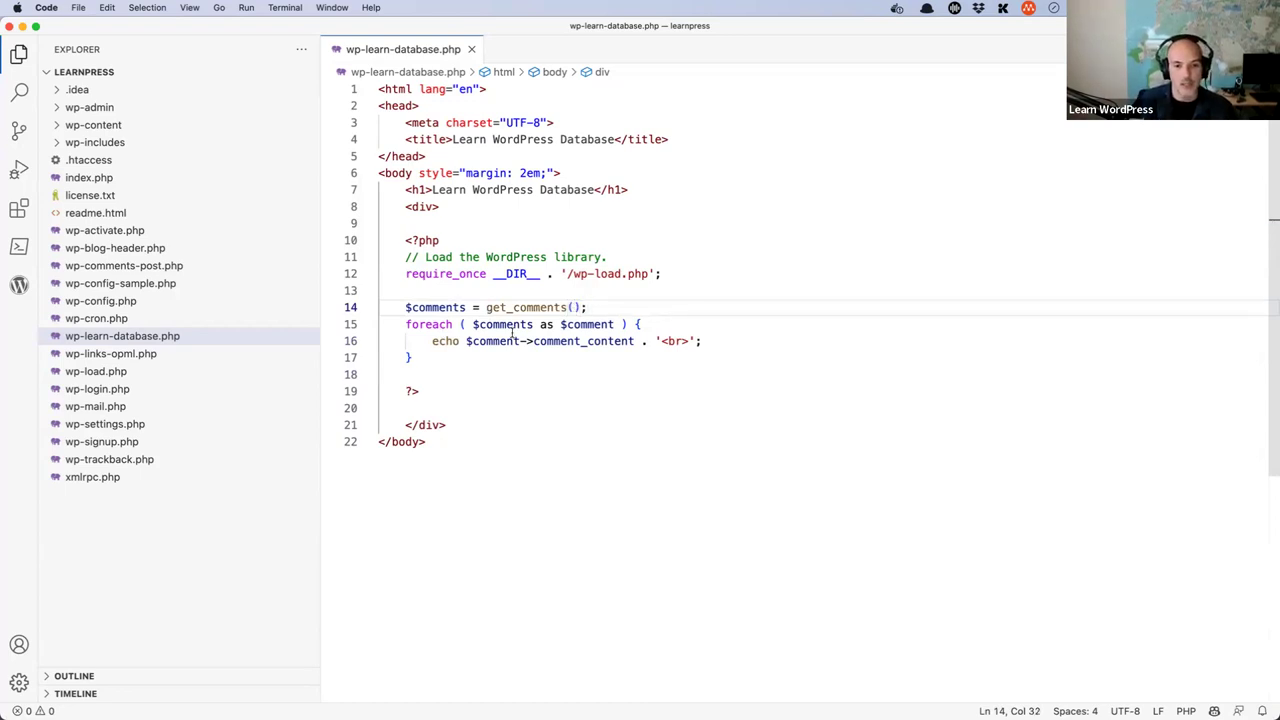
left_click_drag(406, 326, 641, 324)
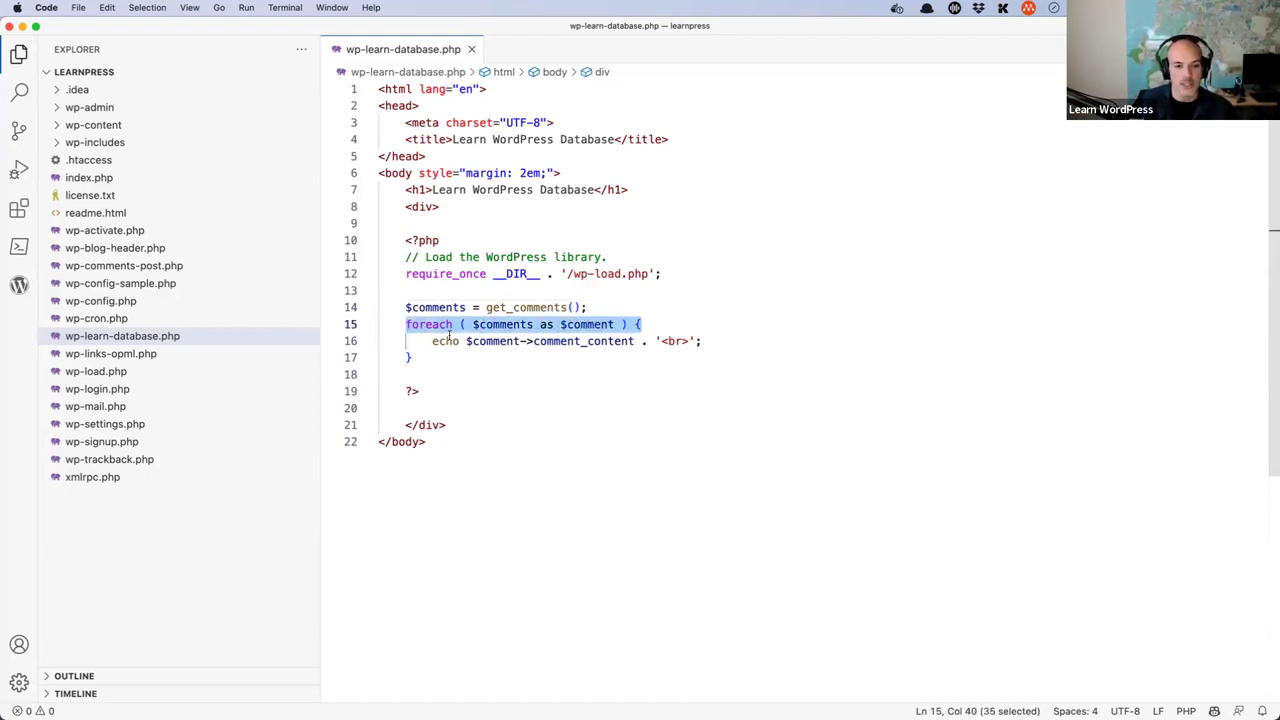
double_click(487, 324)
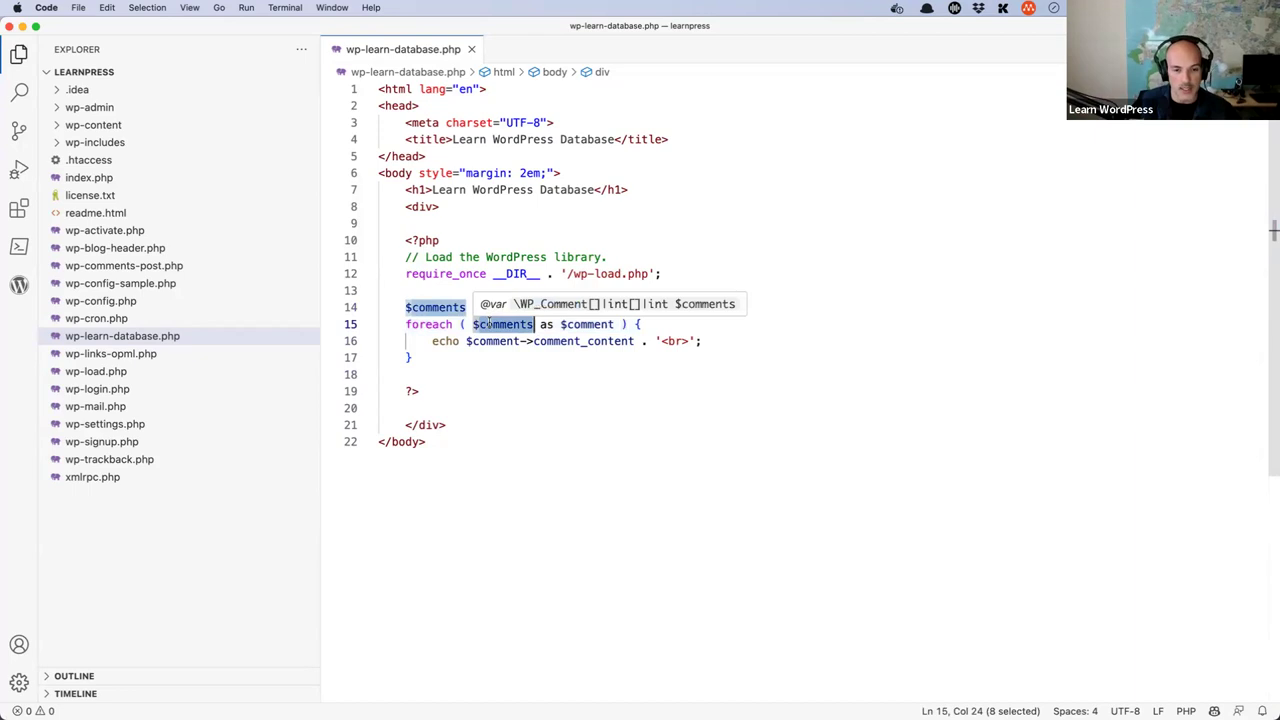
left_click_drag(560, 324, 615, 324)
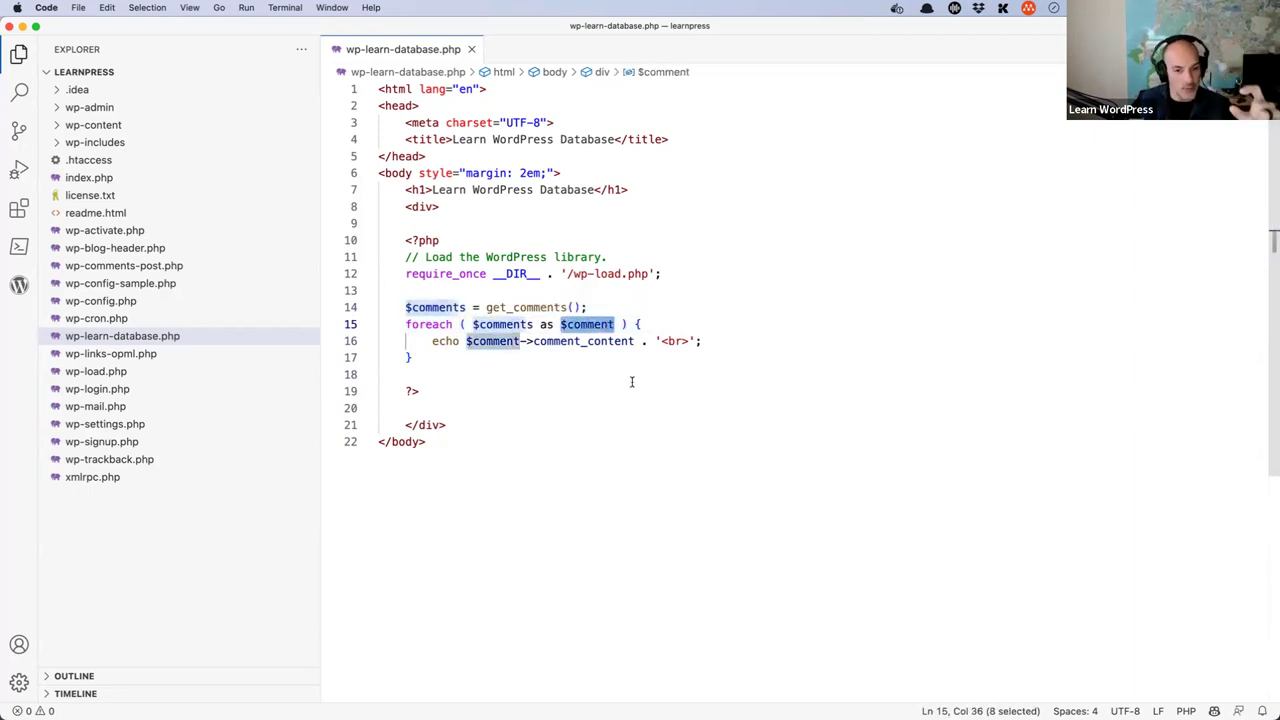
double_click(588, 326)
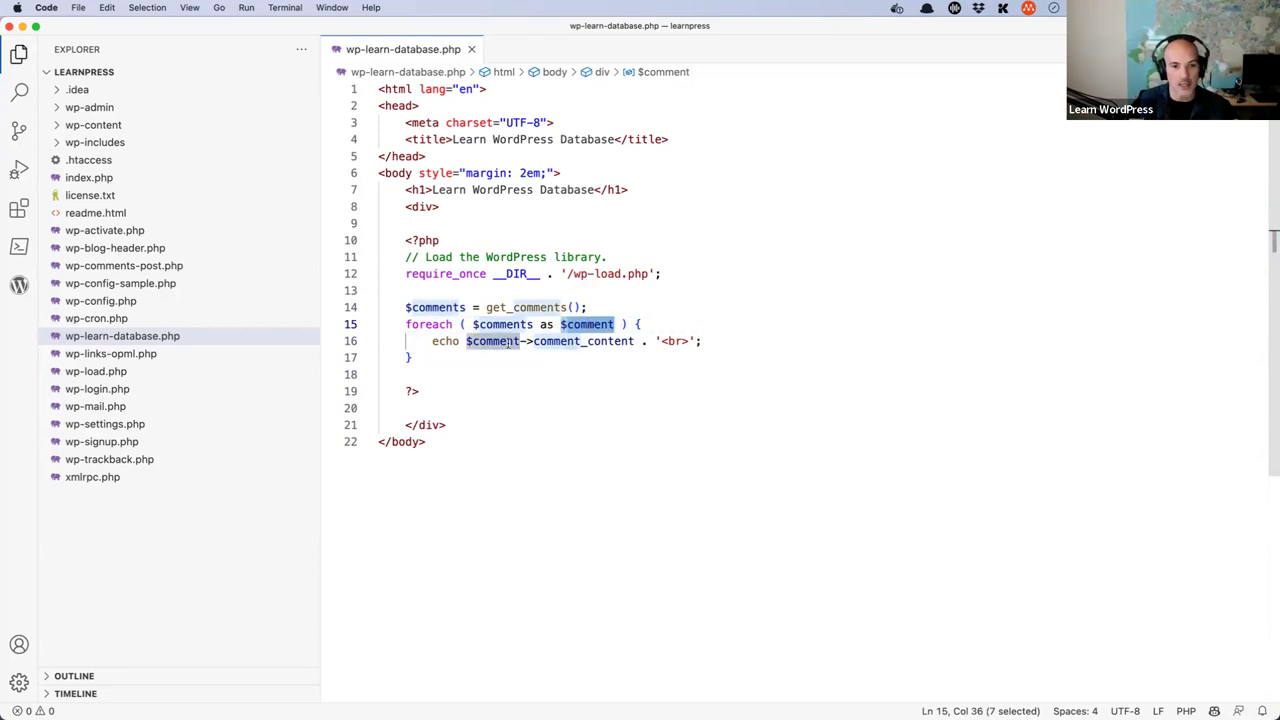
left_click(415, 375)
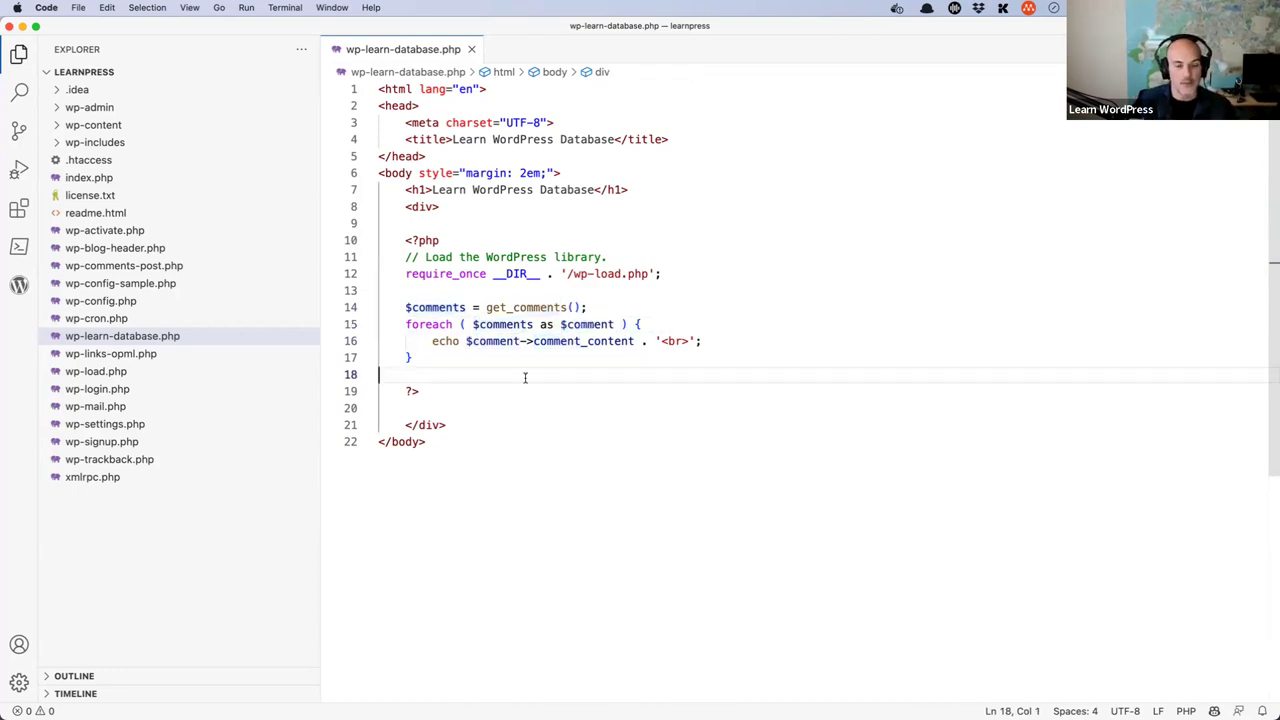
key("super+Tab")
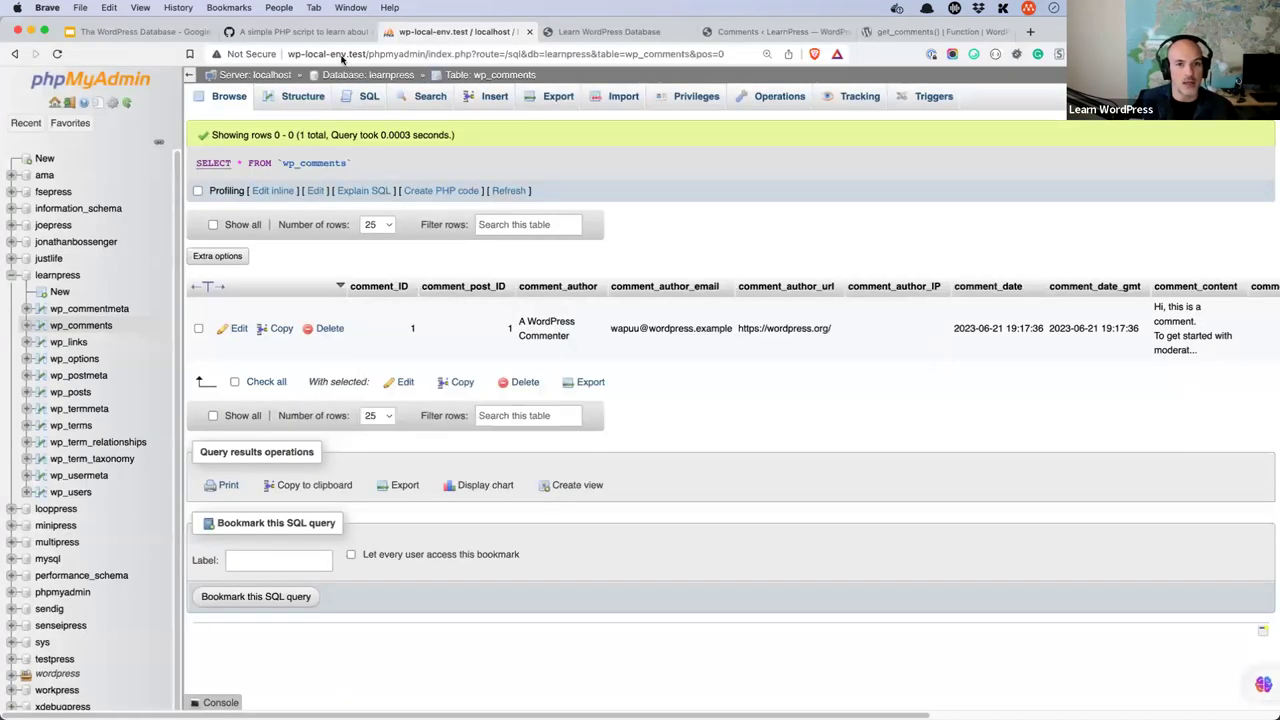
- Reload Learn WordPress Database to show the default 'Hi, this is a comment' text, then return to phpMyAdmin
left_click(590, 38)
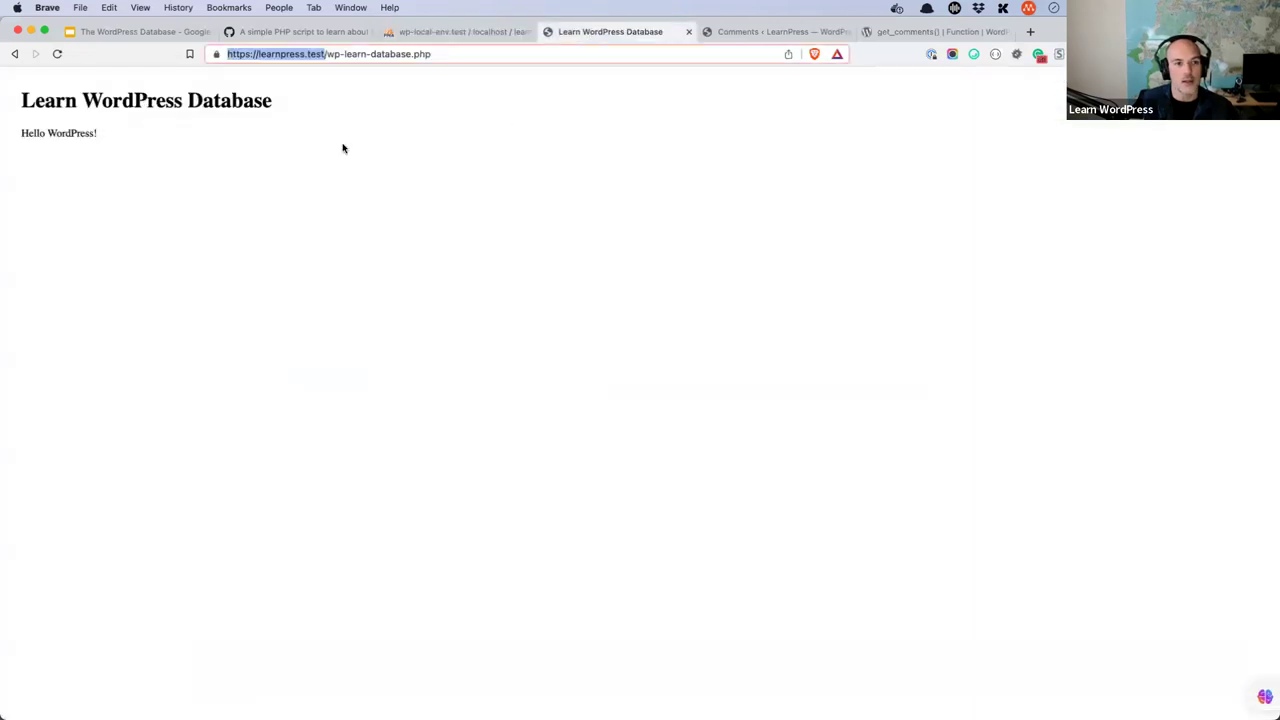
left_click(57, 54)
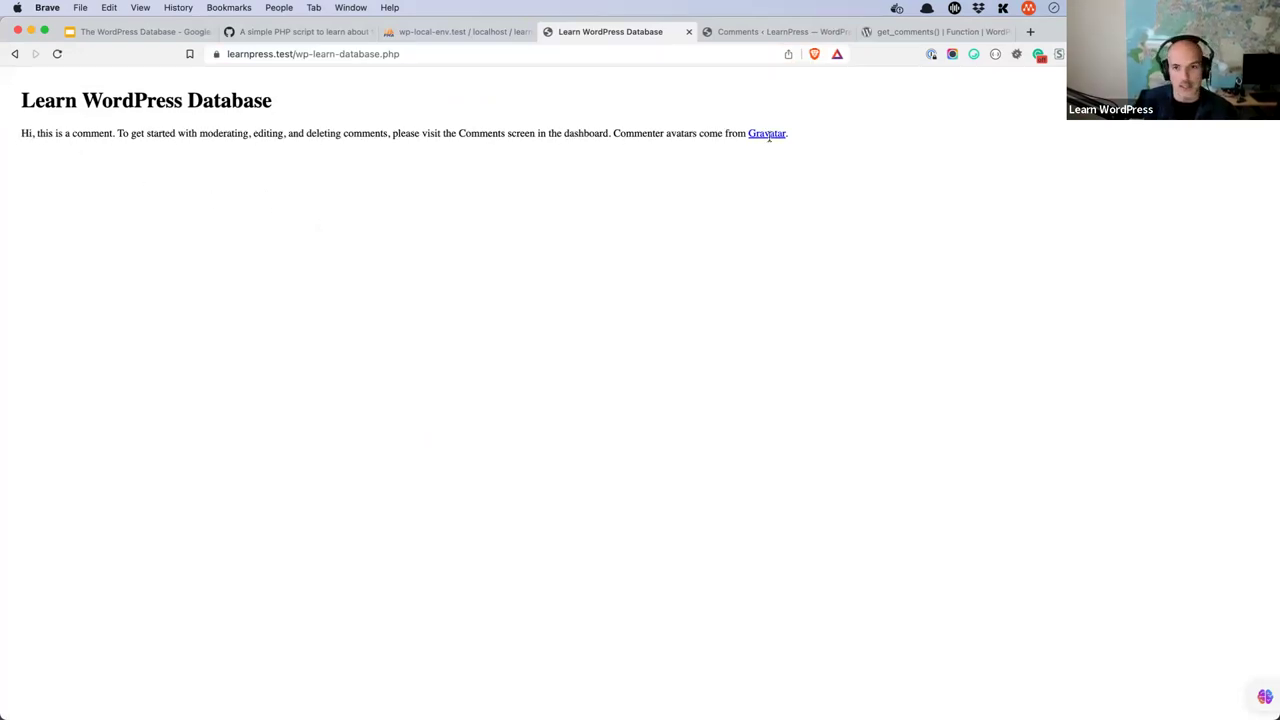
left_click(486, 31)
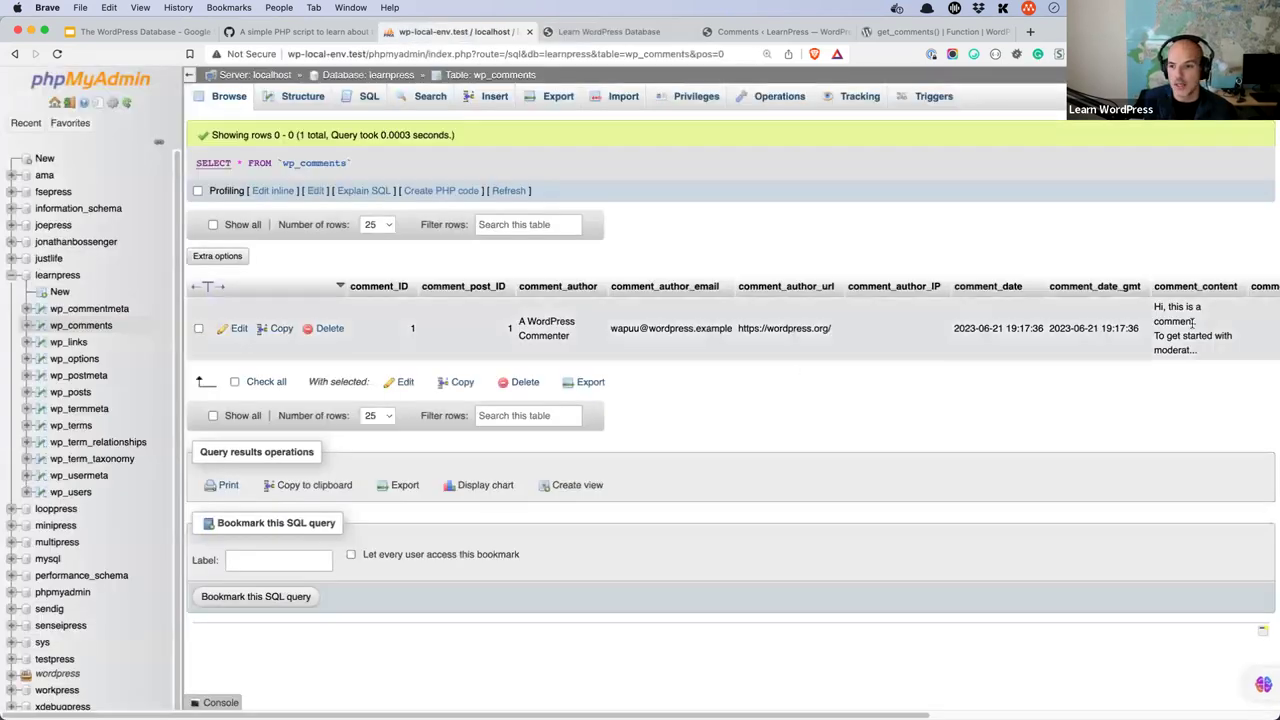
- Open the default comment row for editing and scroll through its fields, including comment_content
left_click(237, 329)
scroll(760, 308, "down", 10)
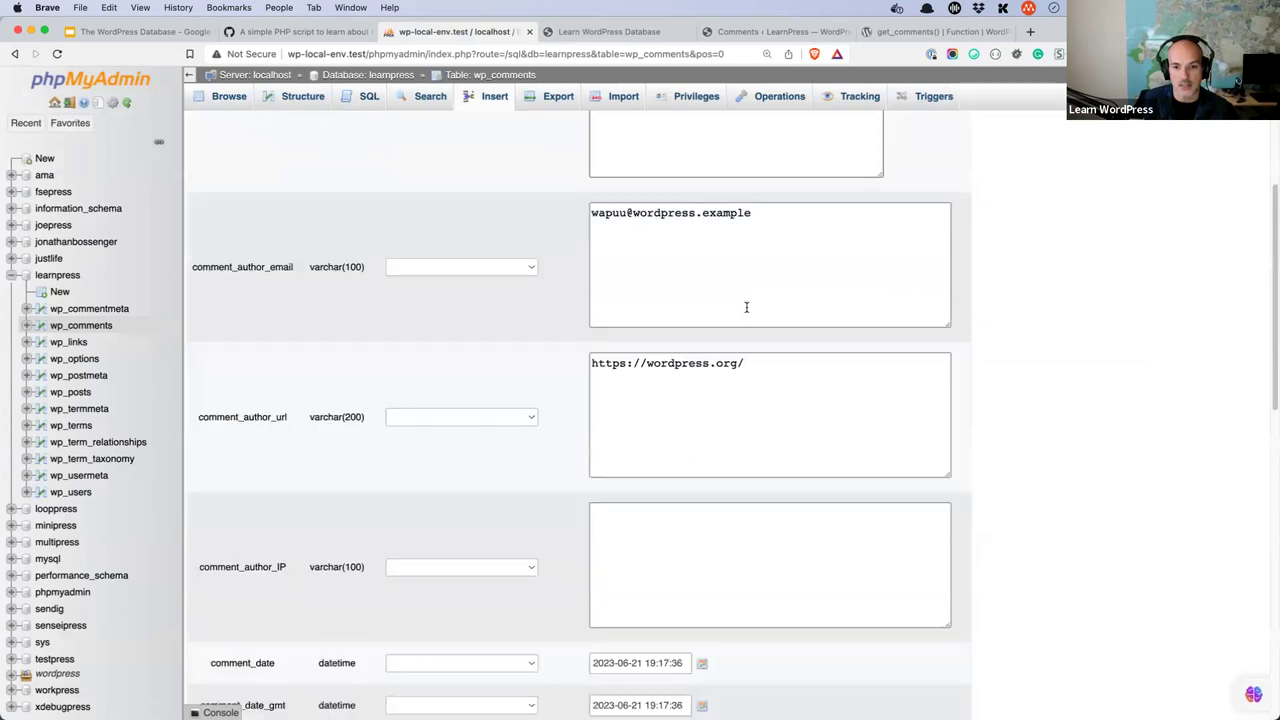
scroll(746, 311, "down", 2)
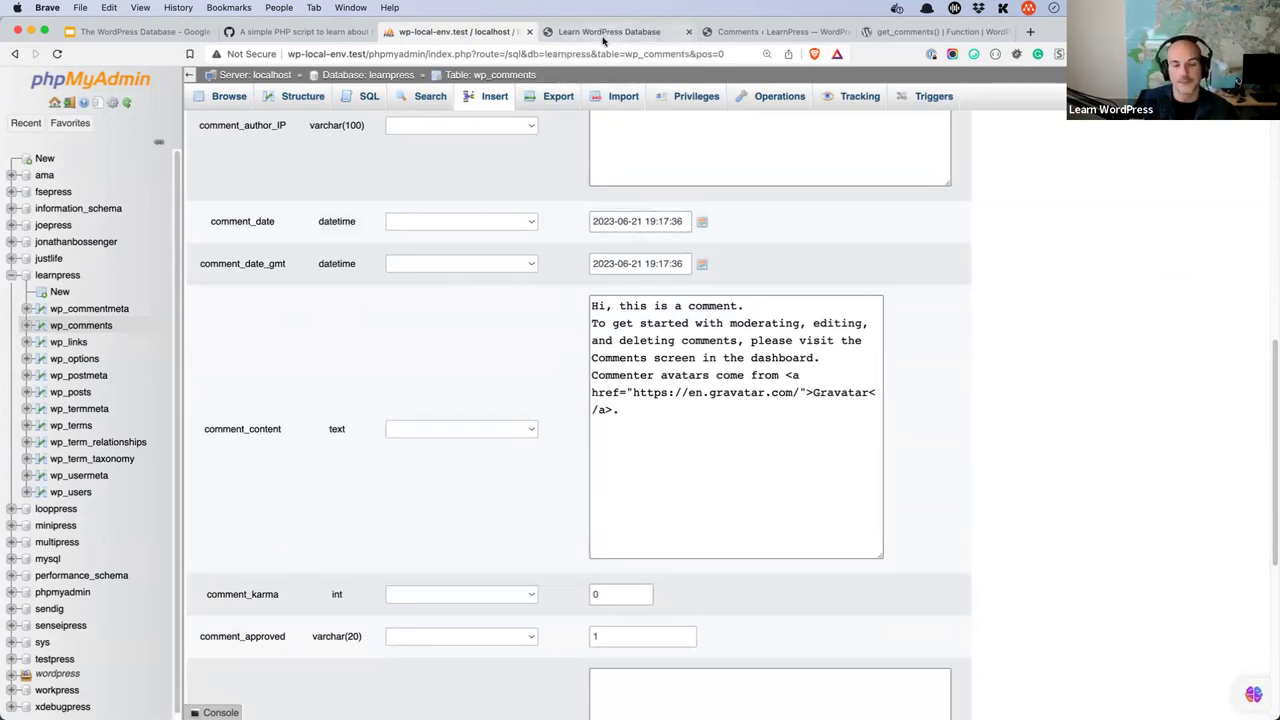
- Change the code reference search to insert_comment to get the wp_insert_comment() and rest_insert_comment suggestions
left_click(906, 33)
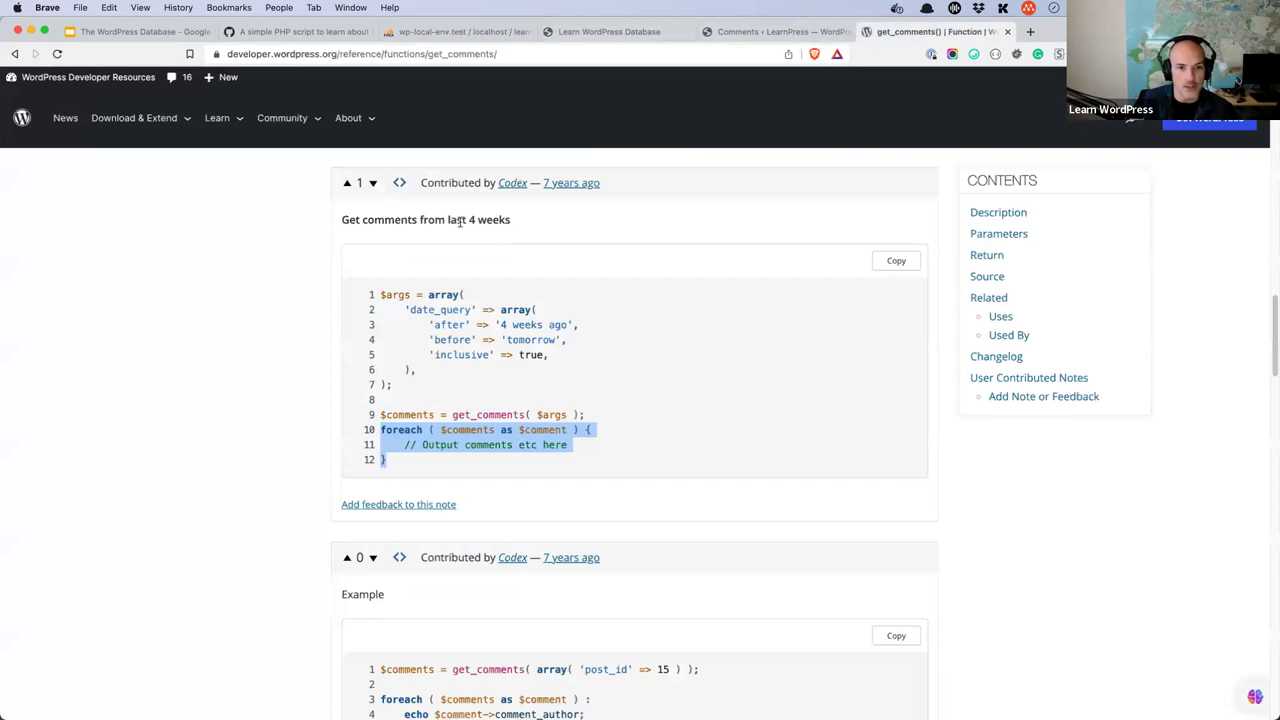
left_click(16, 55)
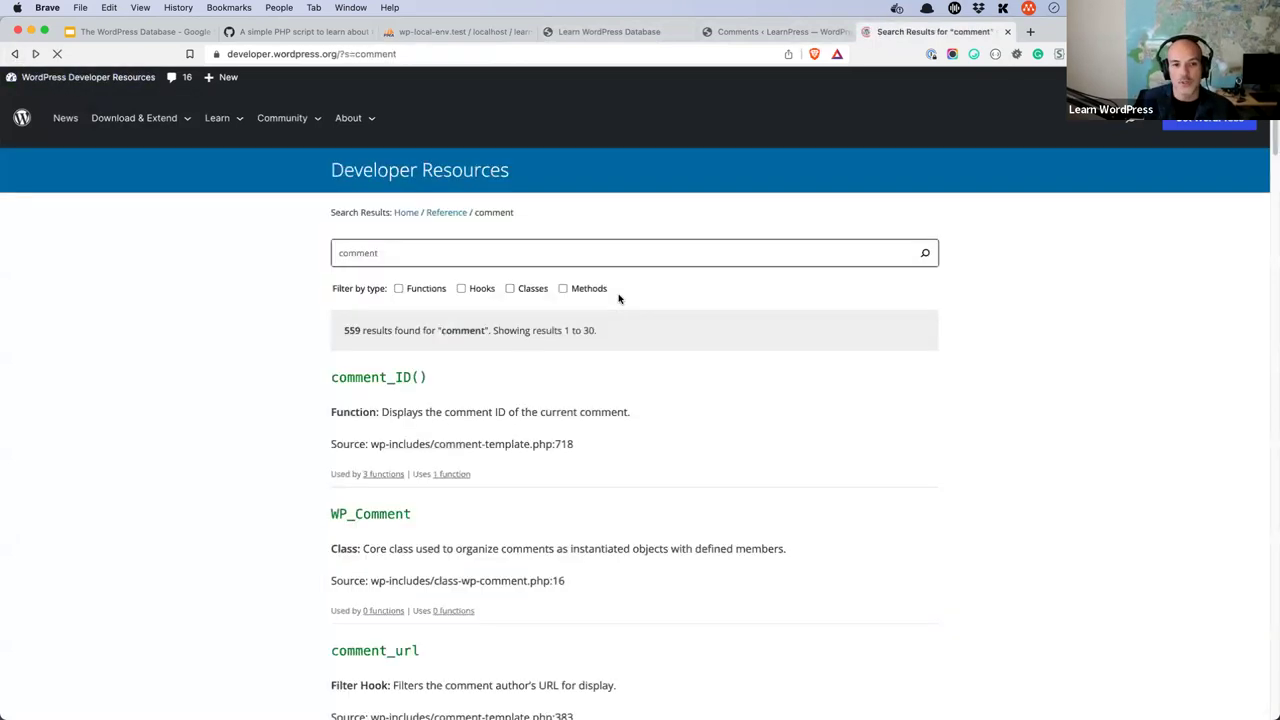
left_click(401, 254)
left_click(341, 254)
type("insert_")
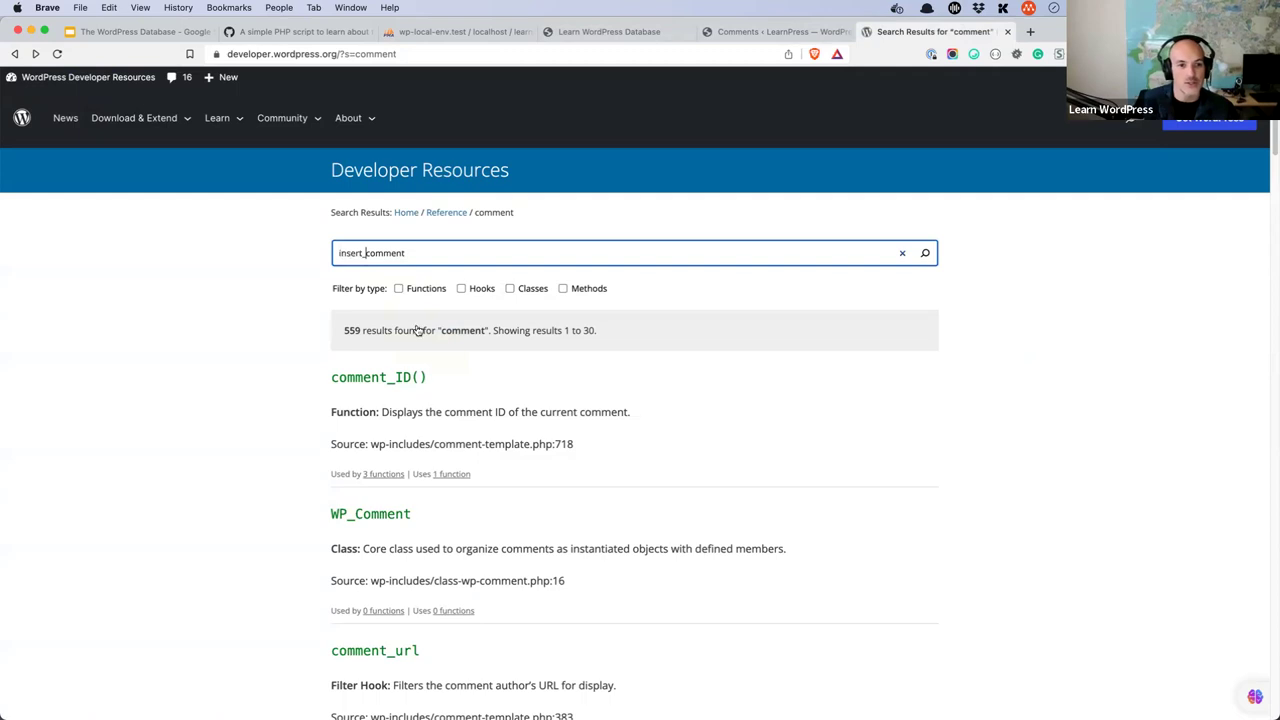
left_click(402, 280)
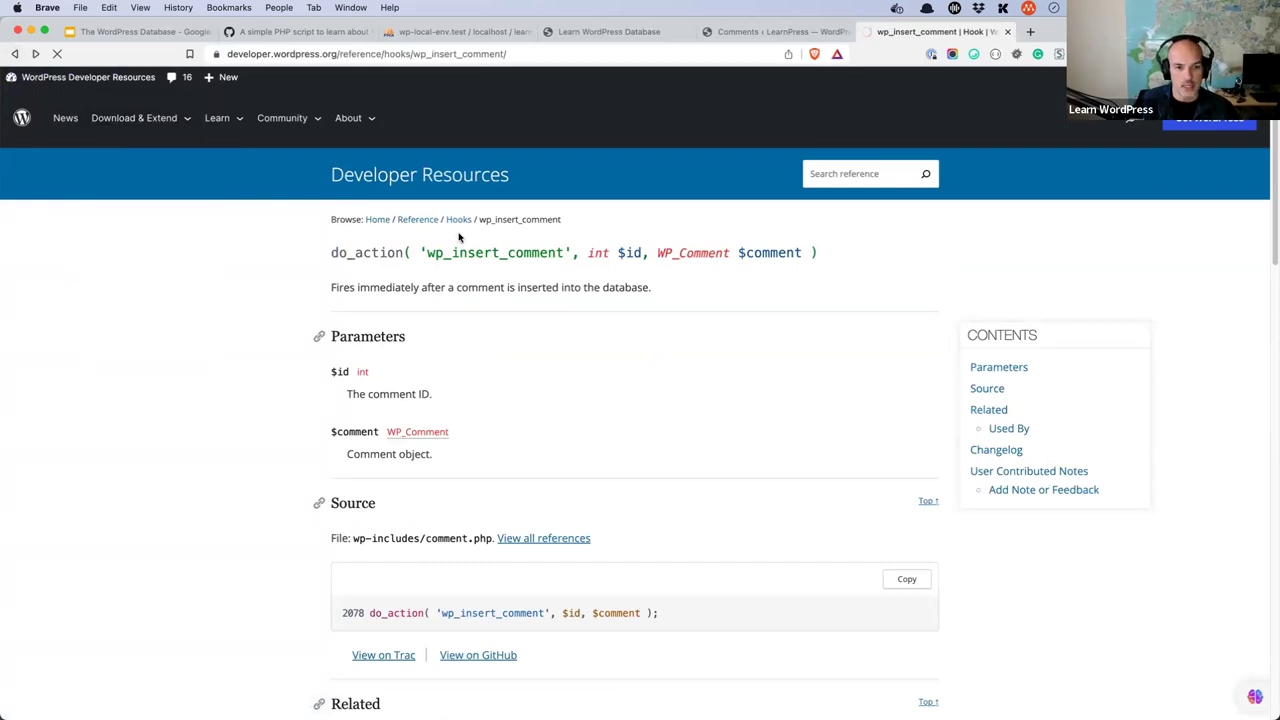
type("insert_comment")
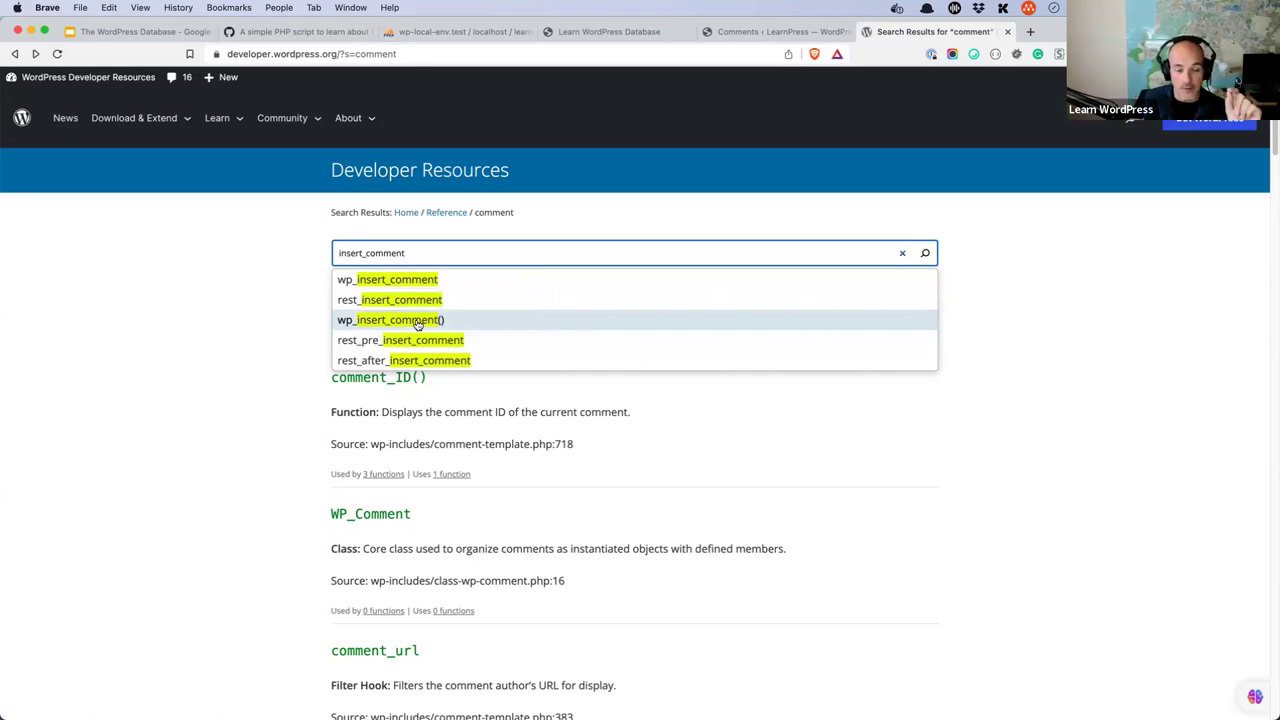
- Read the $commentdata fields in the wp_insert_comment() function reference's Parameters section
left_click(418, 322)
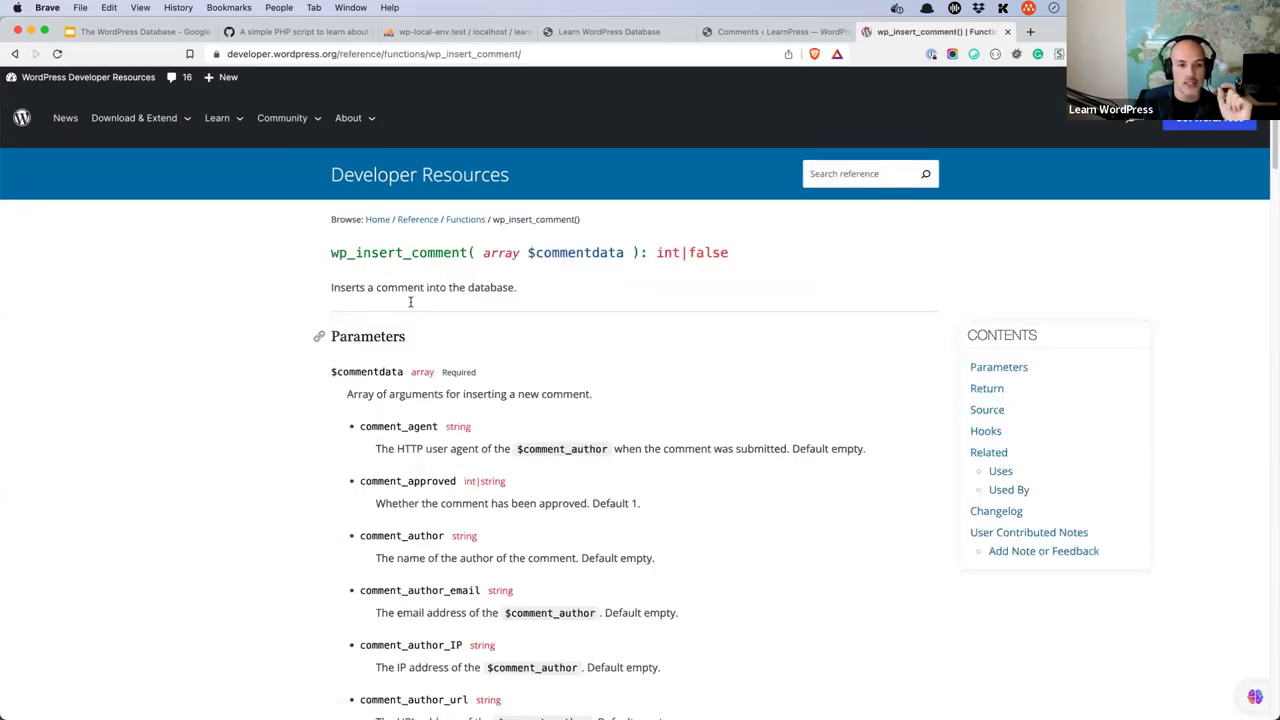
scroll(532, 307, "down", 2)
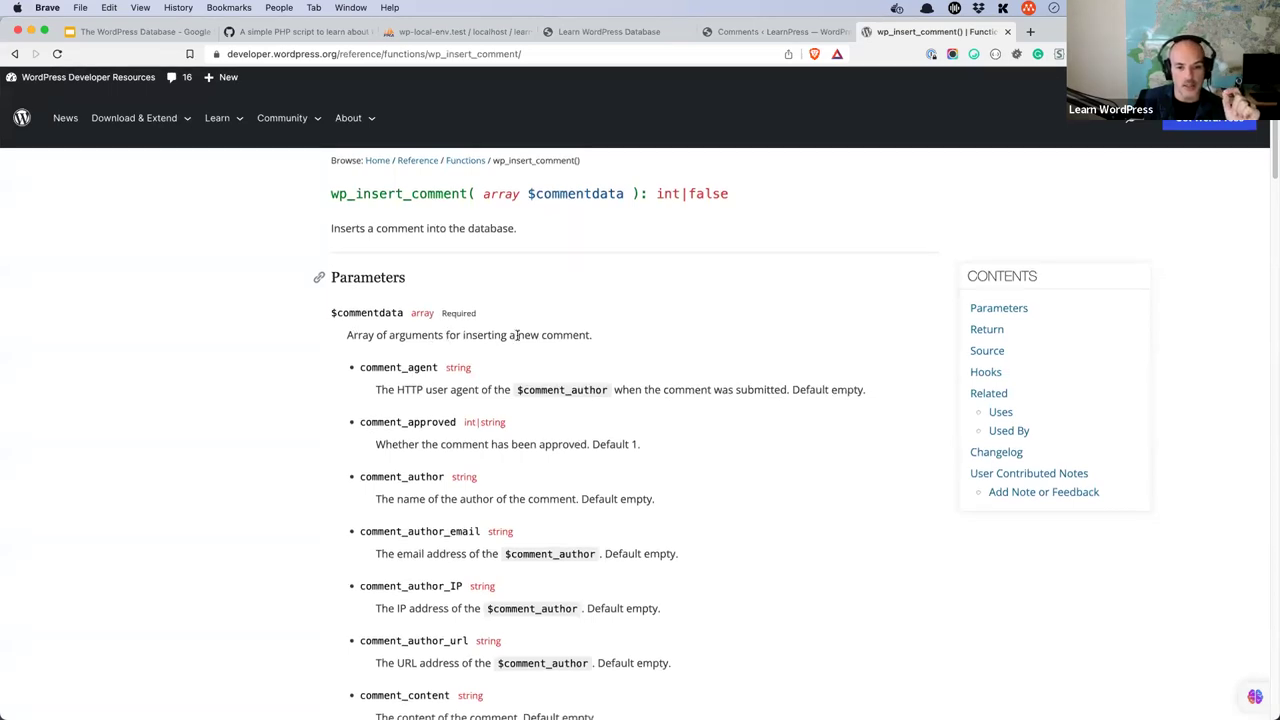
scroll(517, 335, "down", 3)
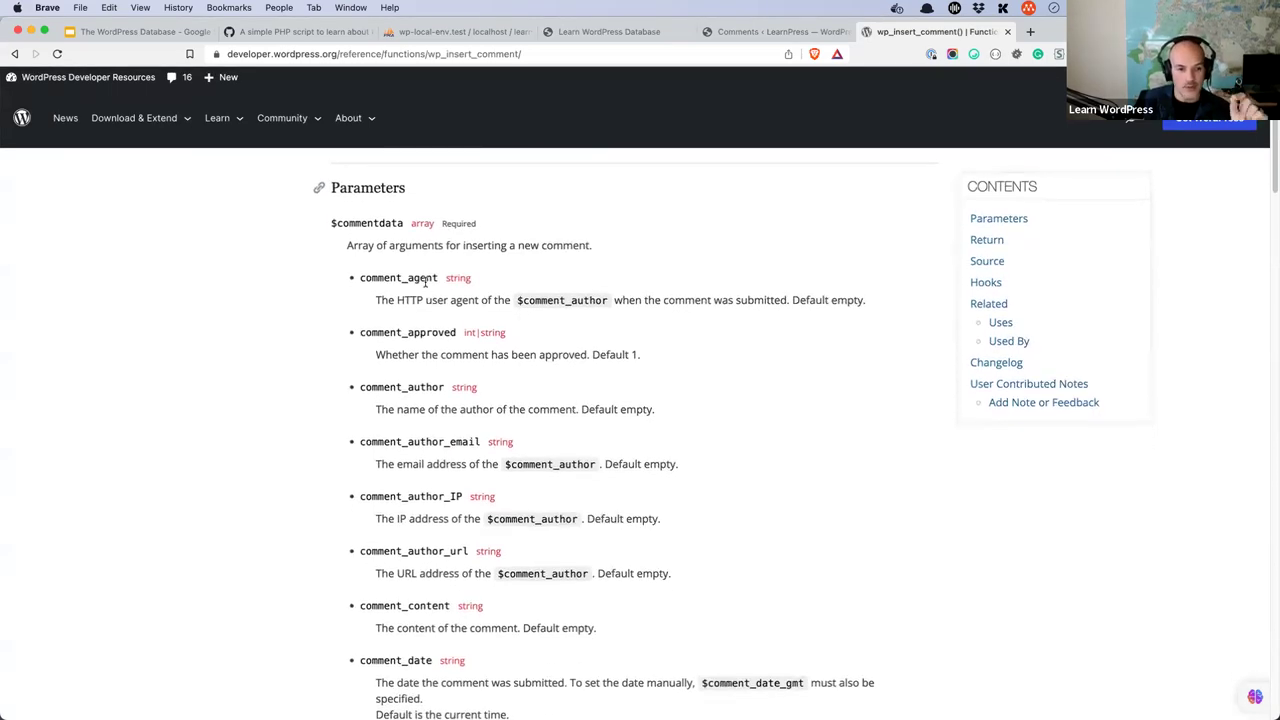
scroll(432, 337, "down", 5)
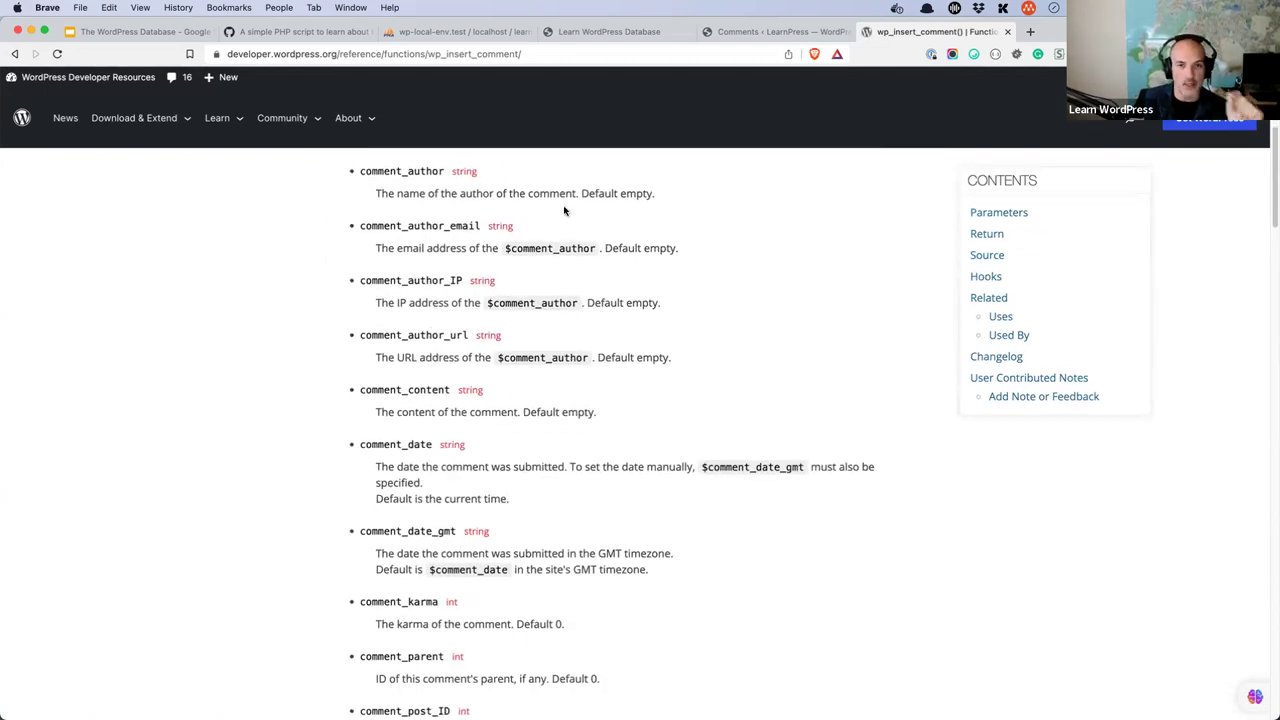
left_click(445, 31)
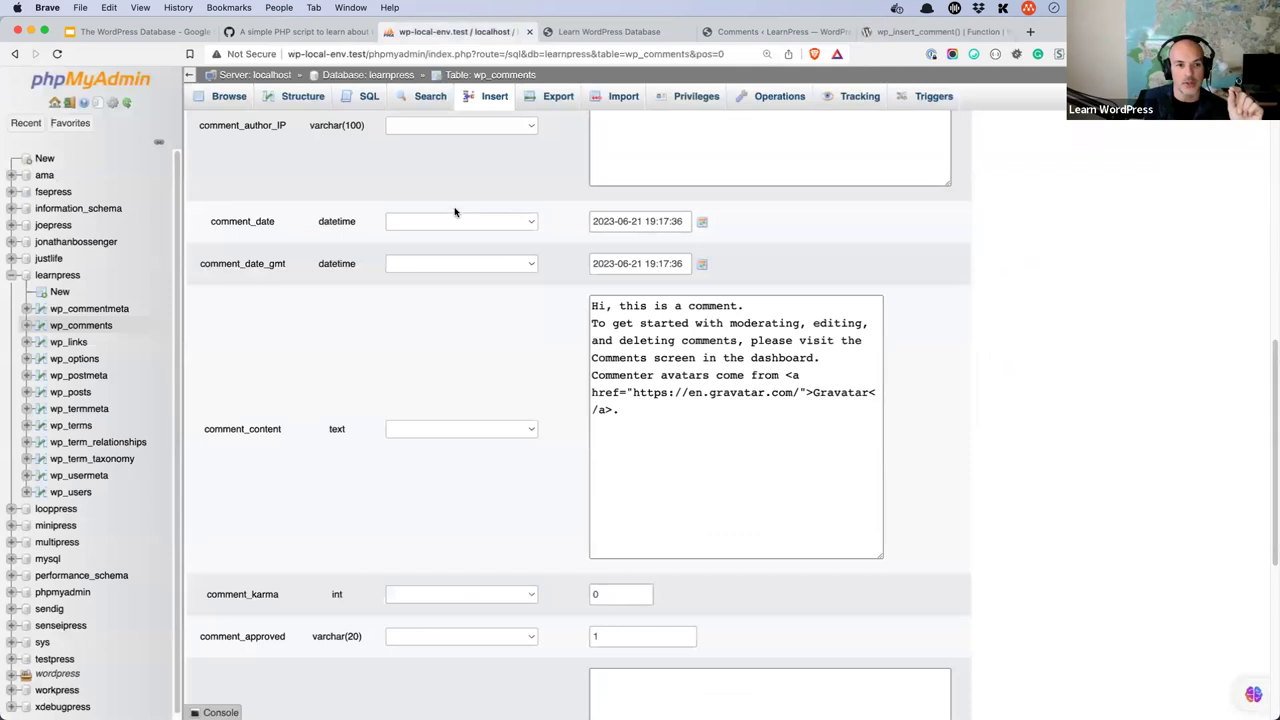
- Check the wp_comments column structure, then return to the wp_insert_comment() Return value section
scroll(451, 209, "up", 10)
left_click(303, 96)
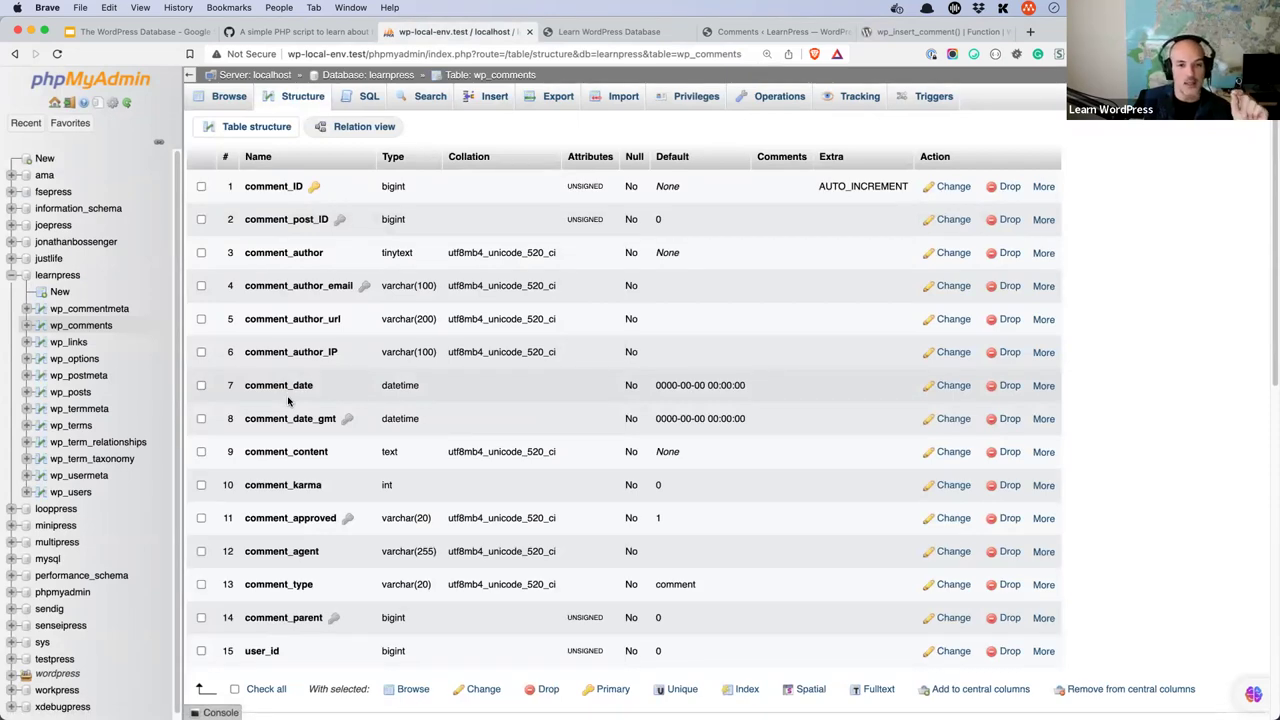
left_click(905, 31)
scroll(666, 250, "down", 8)
- Read wp_insert_comment()'s source, hooks and a contributed example passing a $data array with comment_meta
scroll(666, 254, "down", 5)
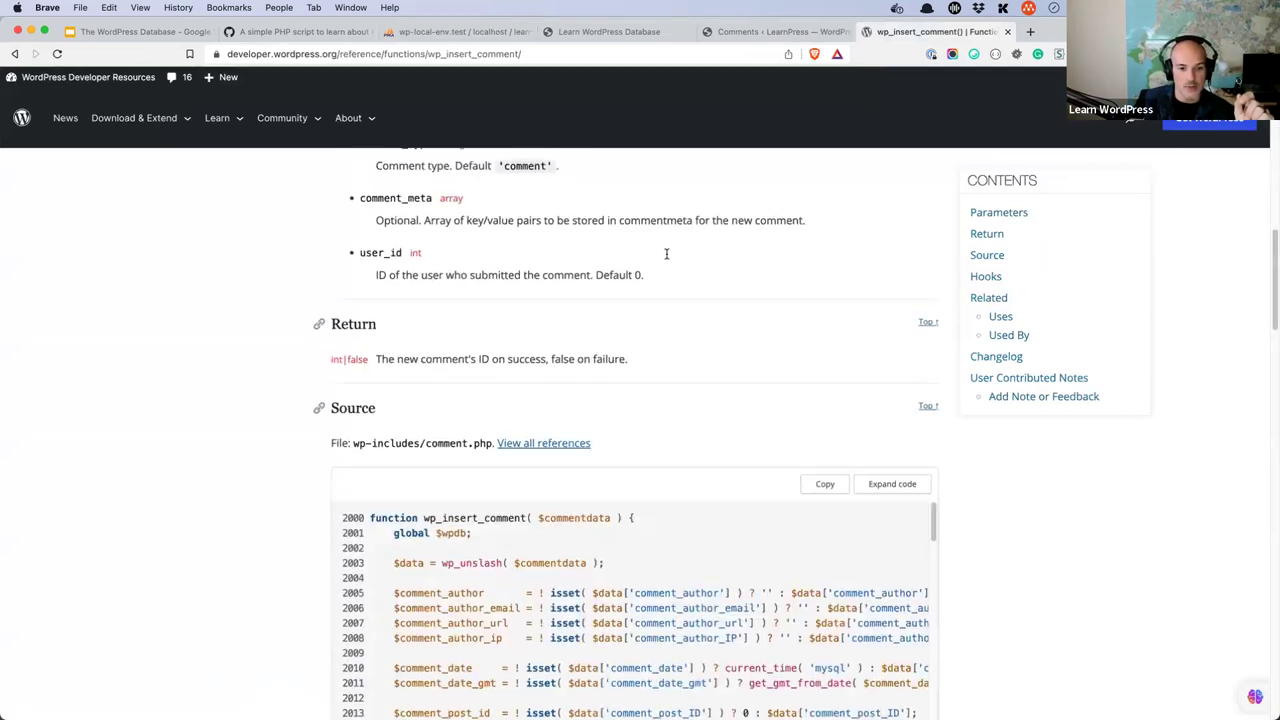
scroll(666, 254, "down", 2)
scroll(586, 297, "down", 5)
scroll(274, 274, "down", 5)
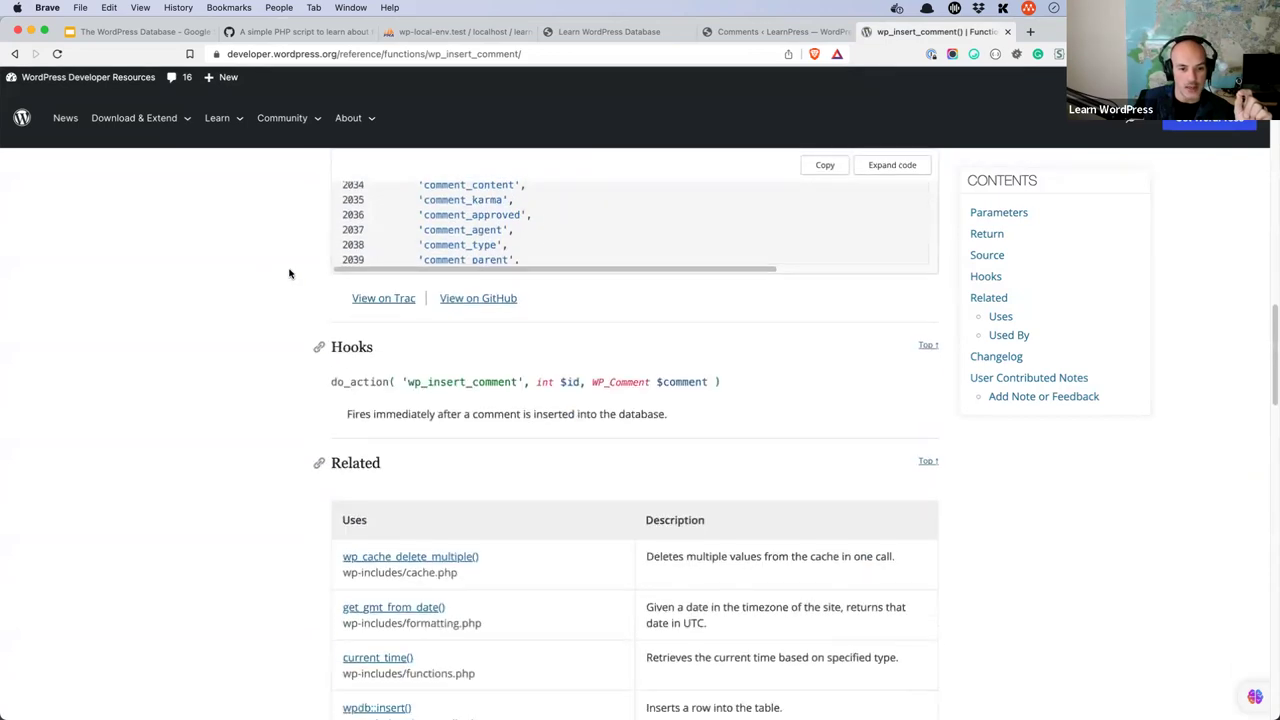
left_click(546, 56)
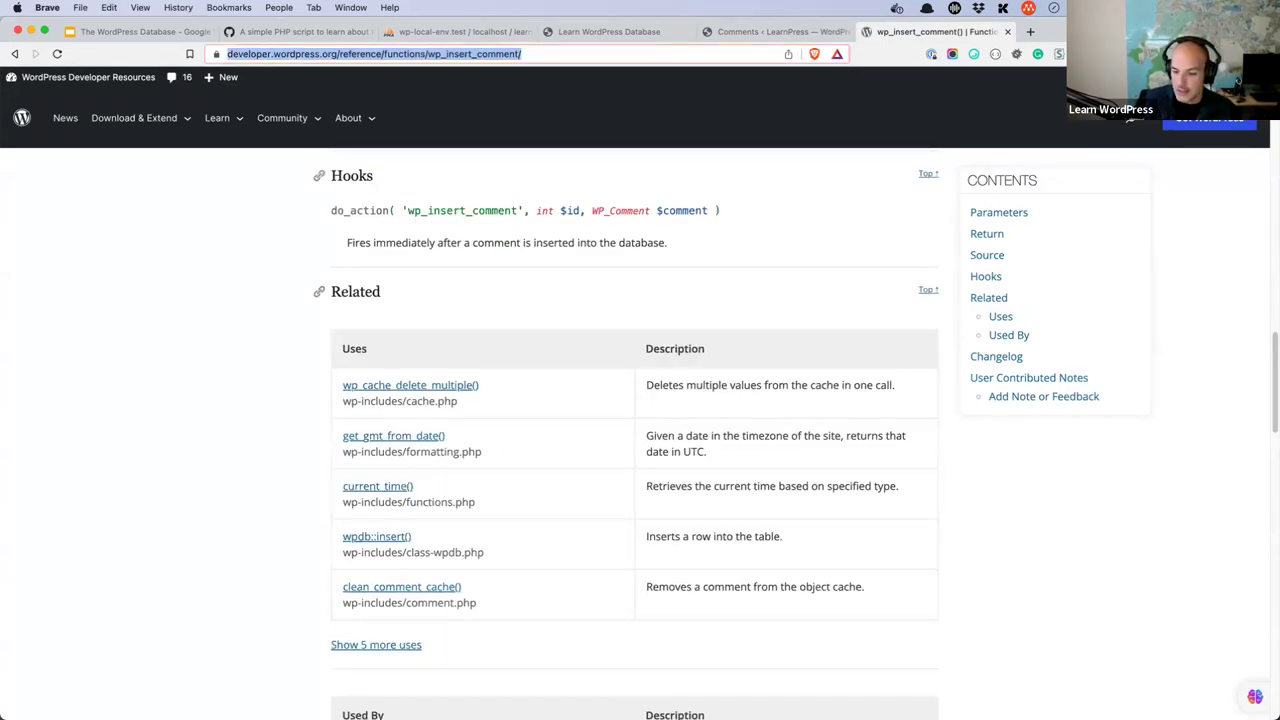
scroll(266, 372, "down", 4)
scroll(266, 373, "down", 15)
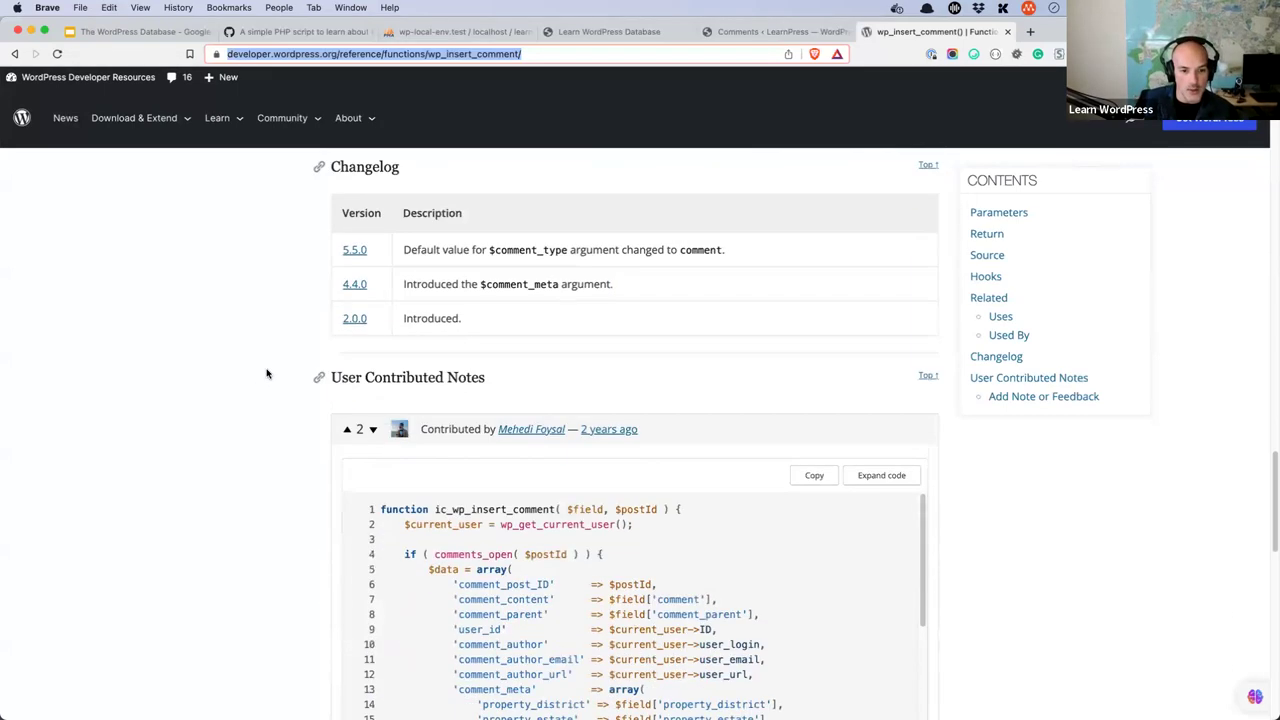
scroll(266, 373, "up", 2)
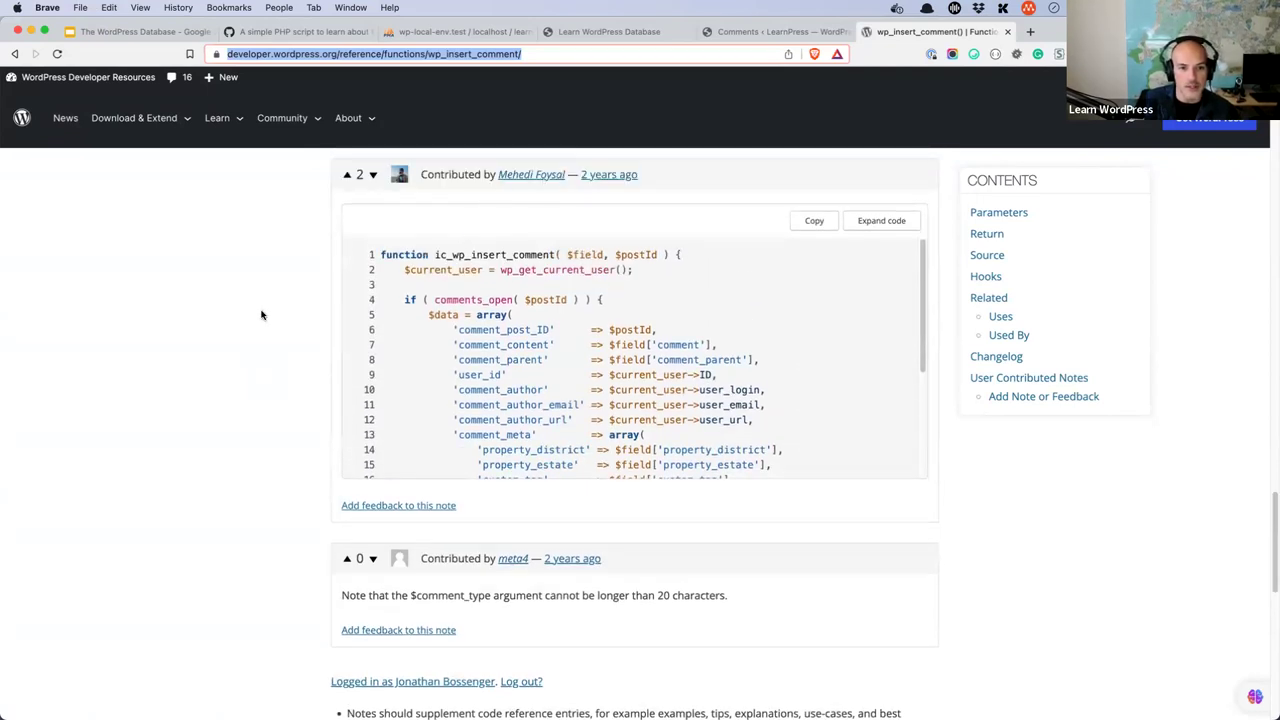
scroll(260, 314, "down", 1)
left_click_drag(915, 305, 918, 428)
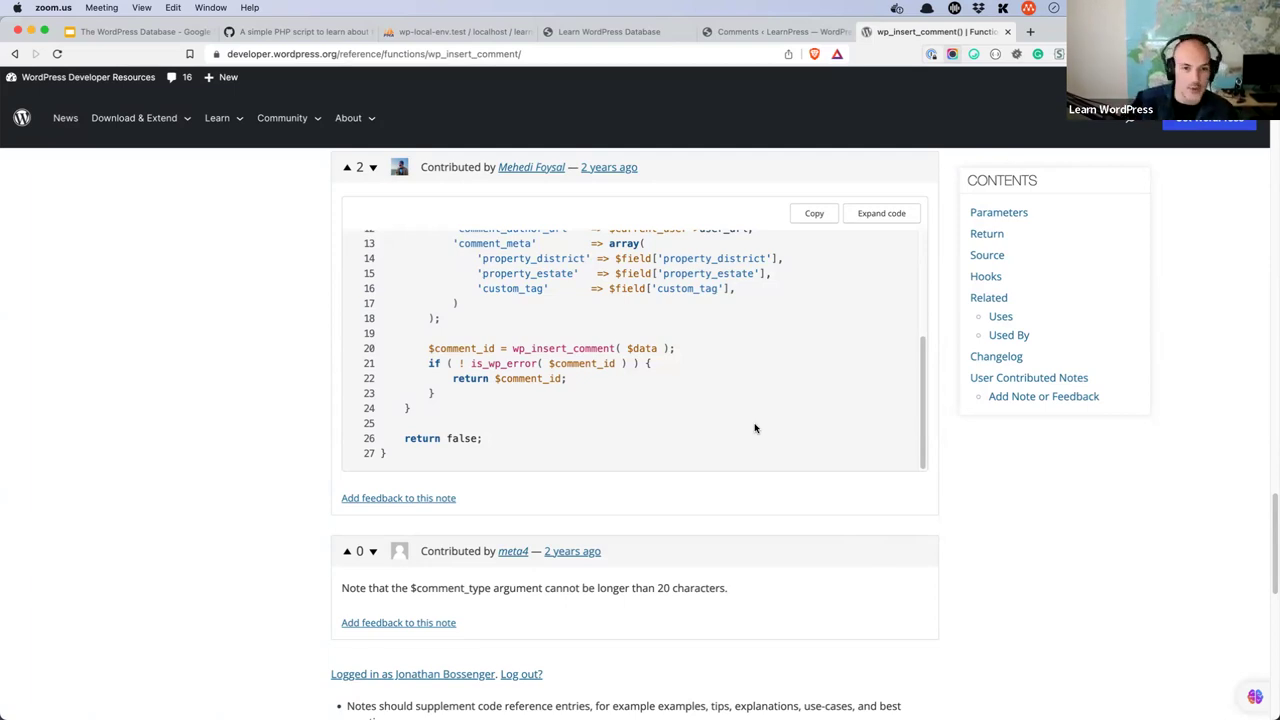
scroll(594, 394, "up", 5)
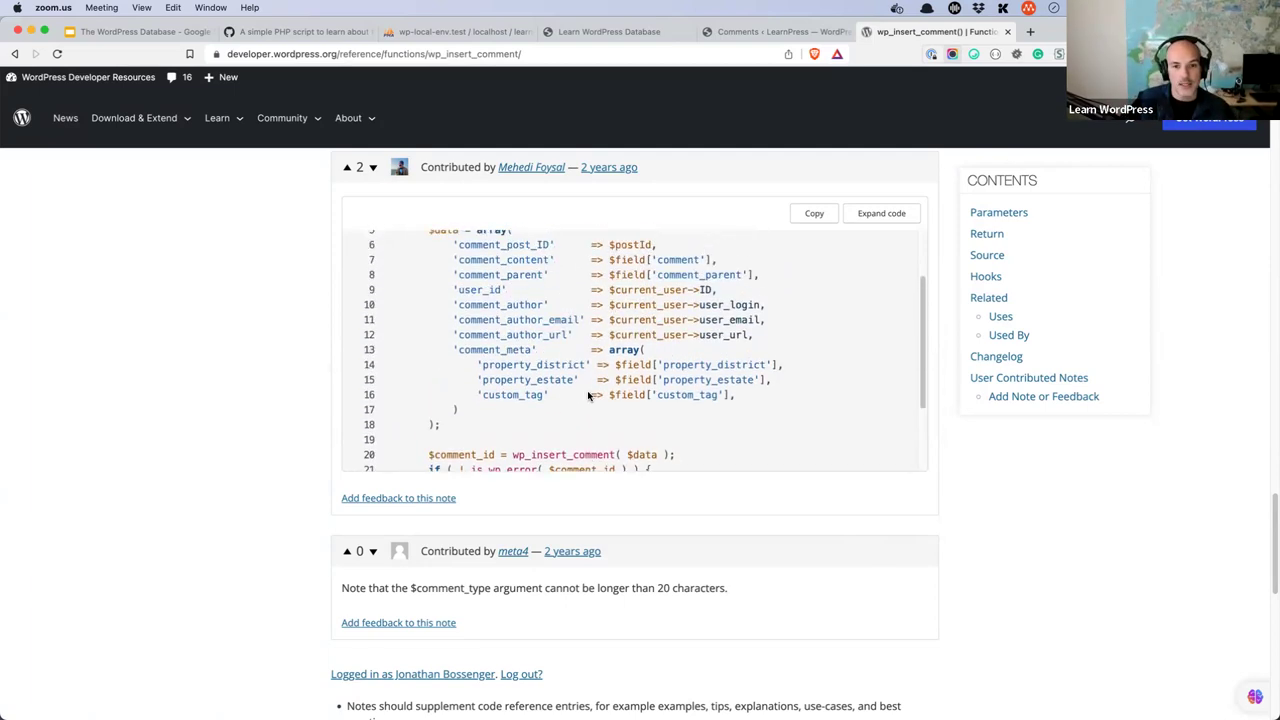
scroll(508, 323, "down", 1)
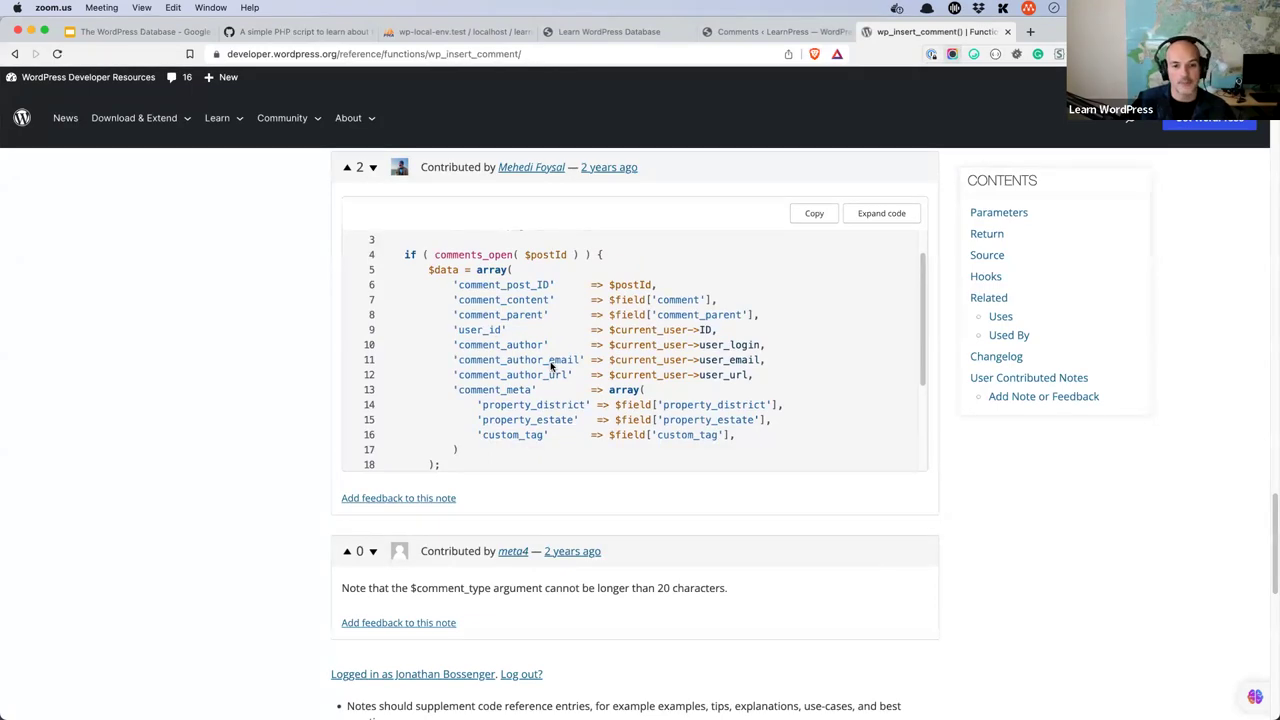
scroll(512, 340, "down", 4)
scroll(540, 343, "down", 2)
scroll(614, 351, "up", 3)
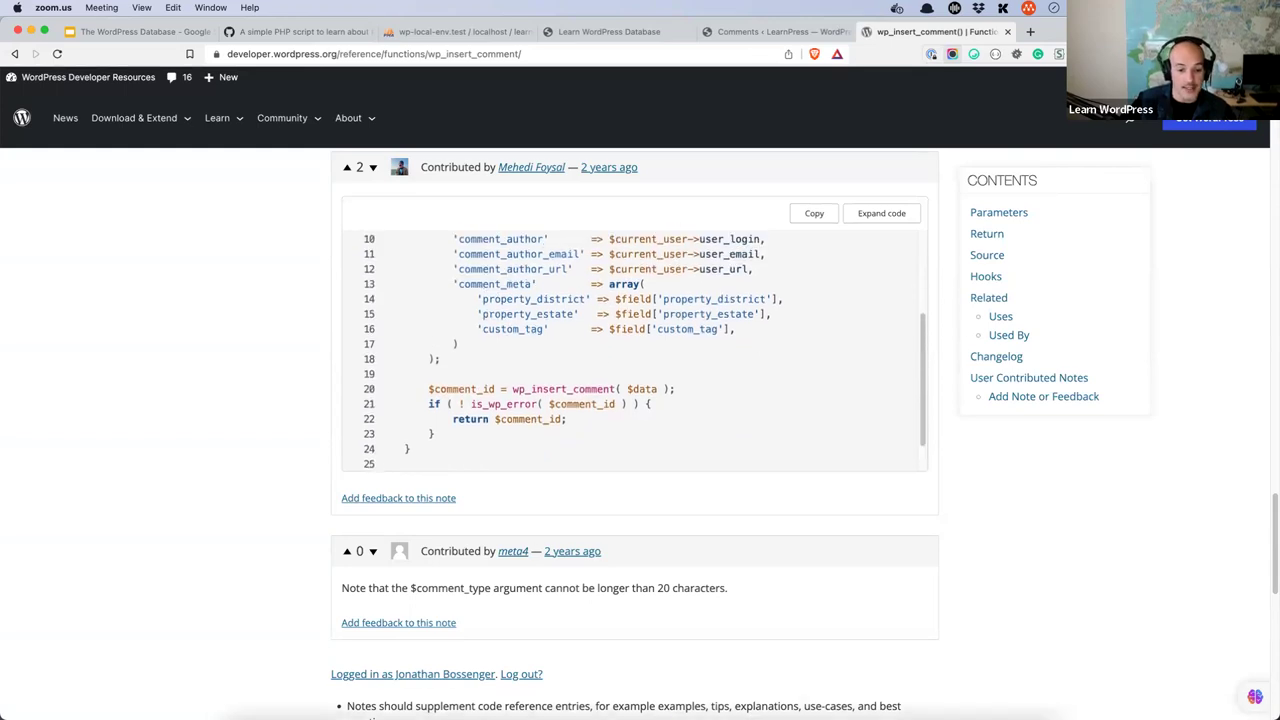
- Start a $commentdata array on line 14 with suggested post ID, author and email entries
left_click(470, 688)
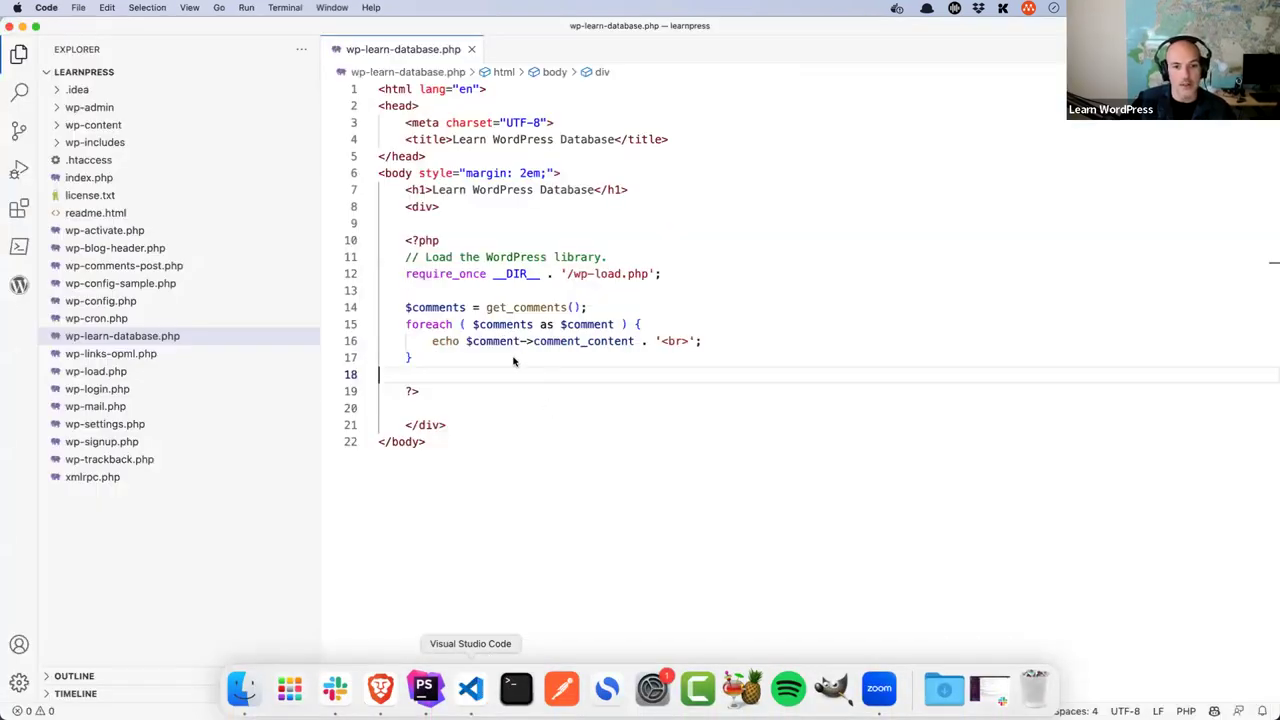
left_click(468, 291)
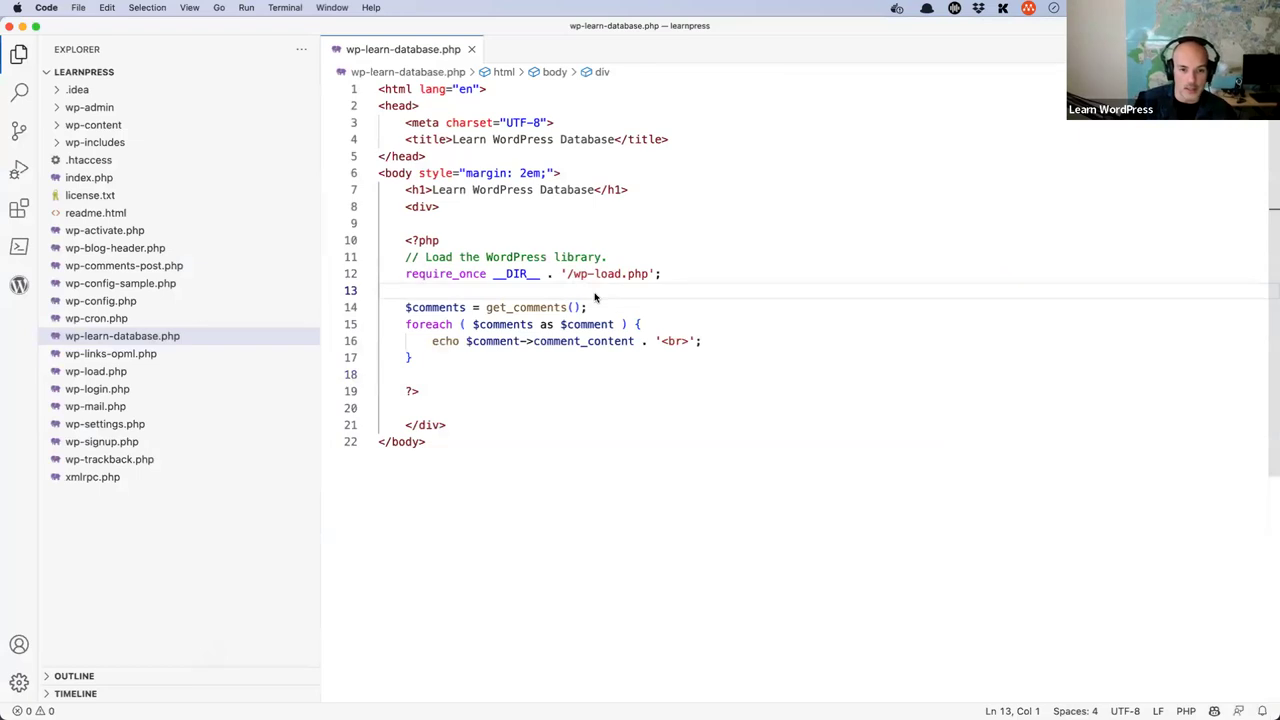
key("Return")
key("Return")
key("Up")
type("$c")
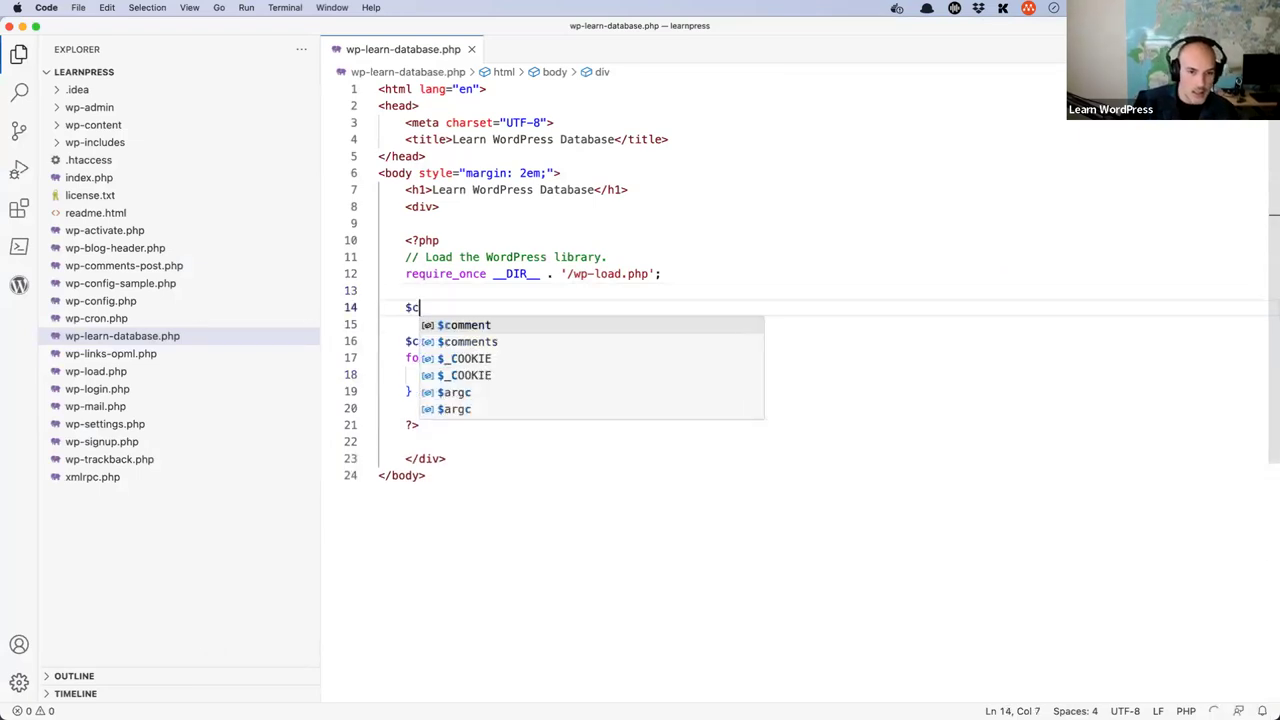
type("ommentdata =")
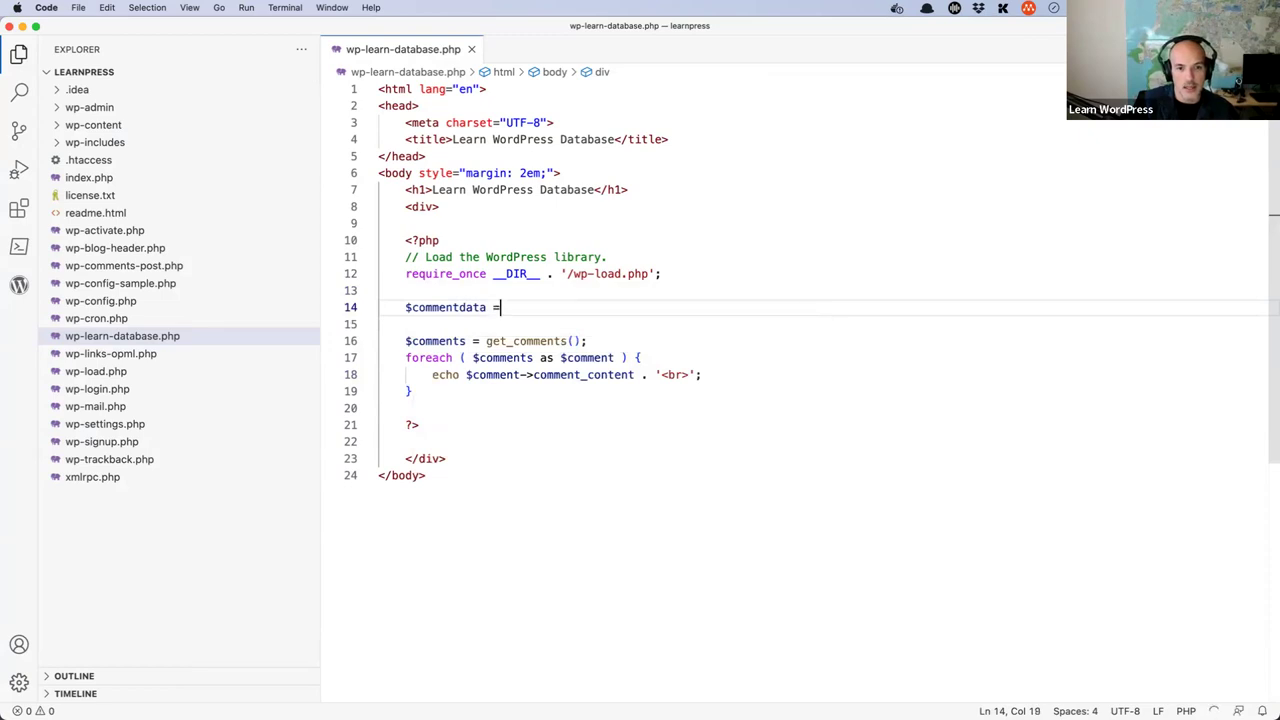
type(" array(")
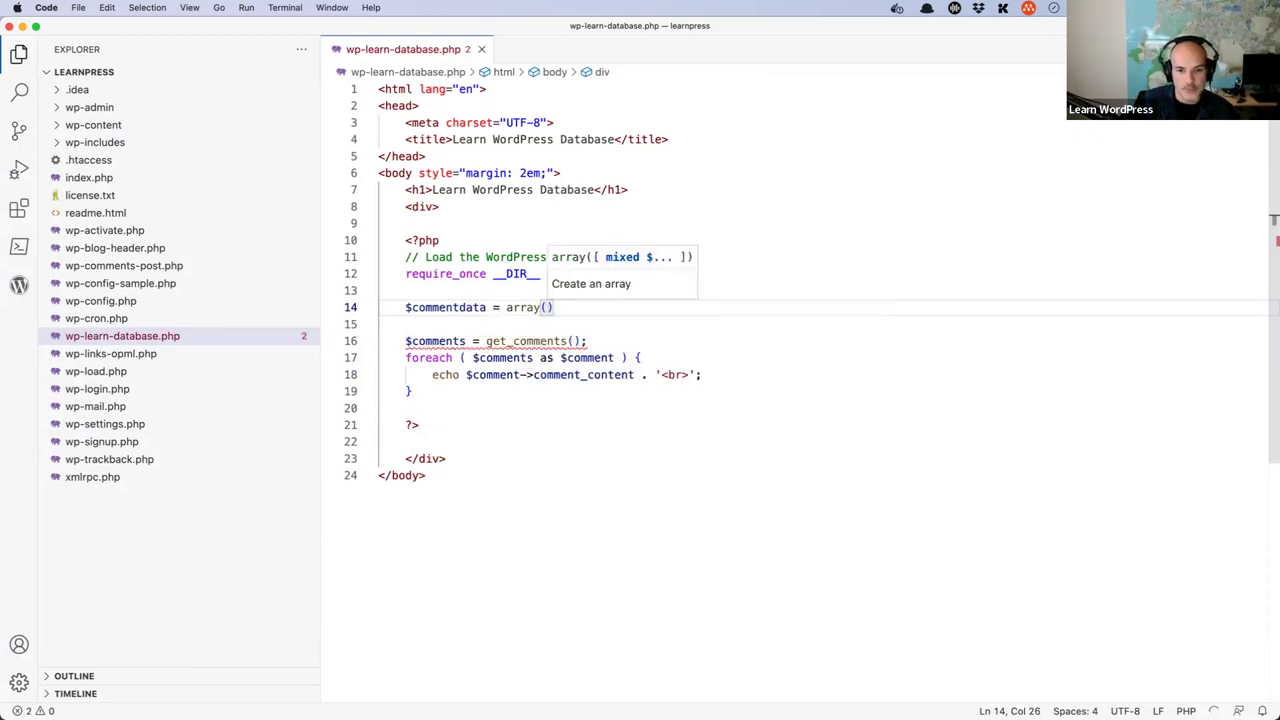
key("Return")
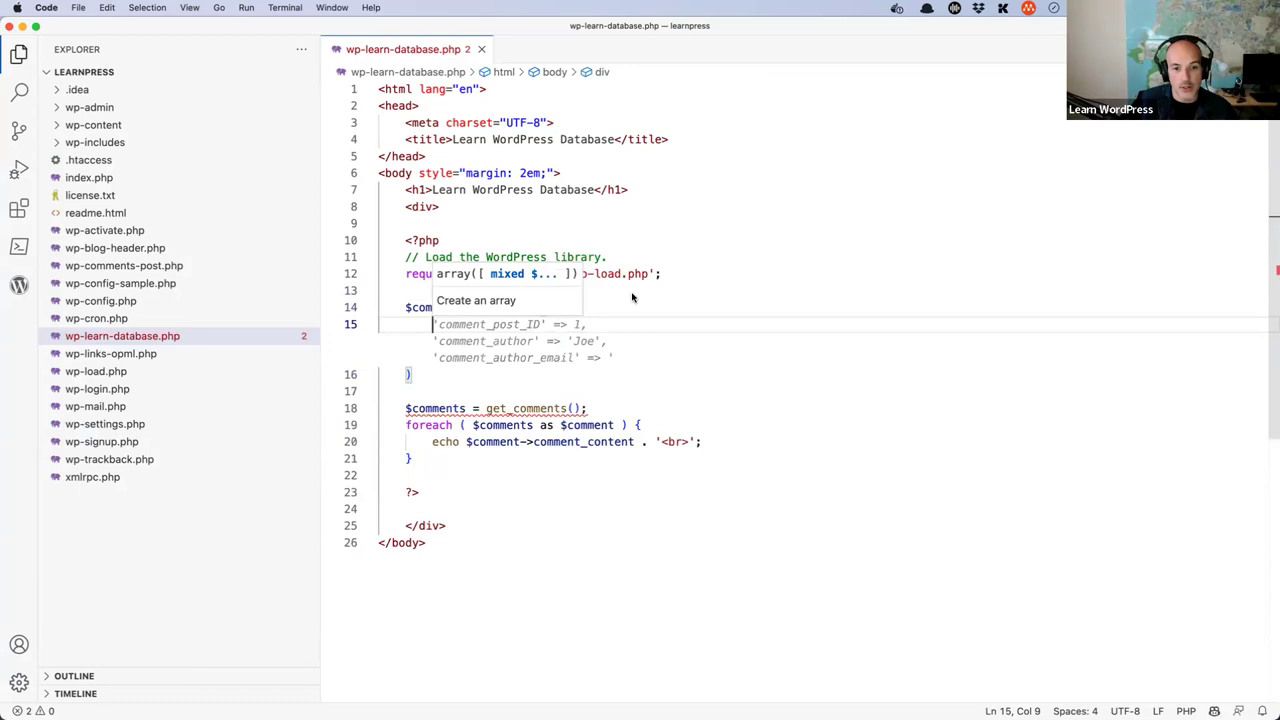
key("Tab")
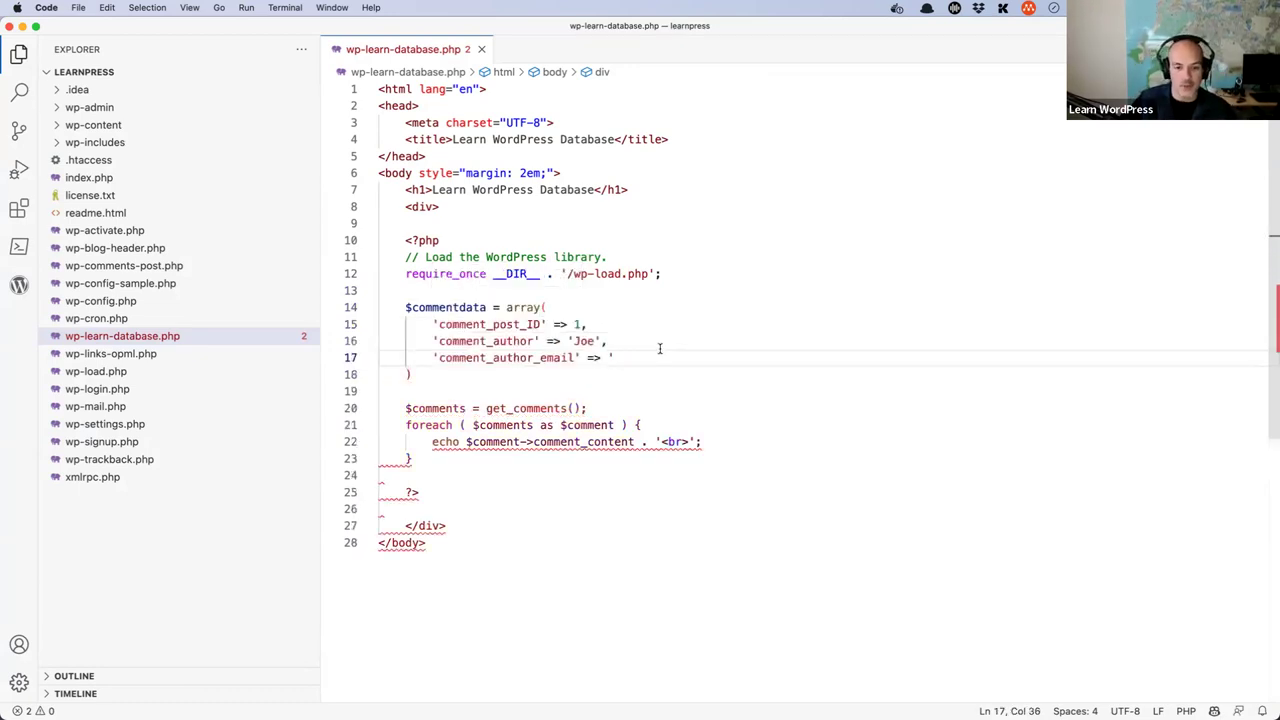
- Complete the comment author's surname and e-mail address values in the array
type("'")
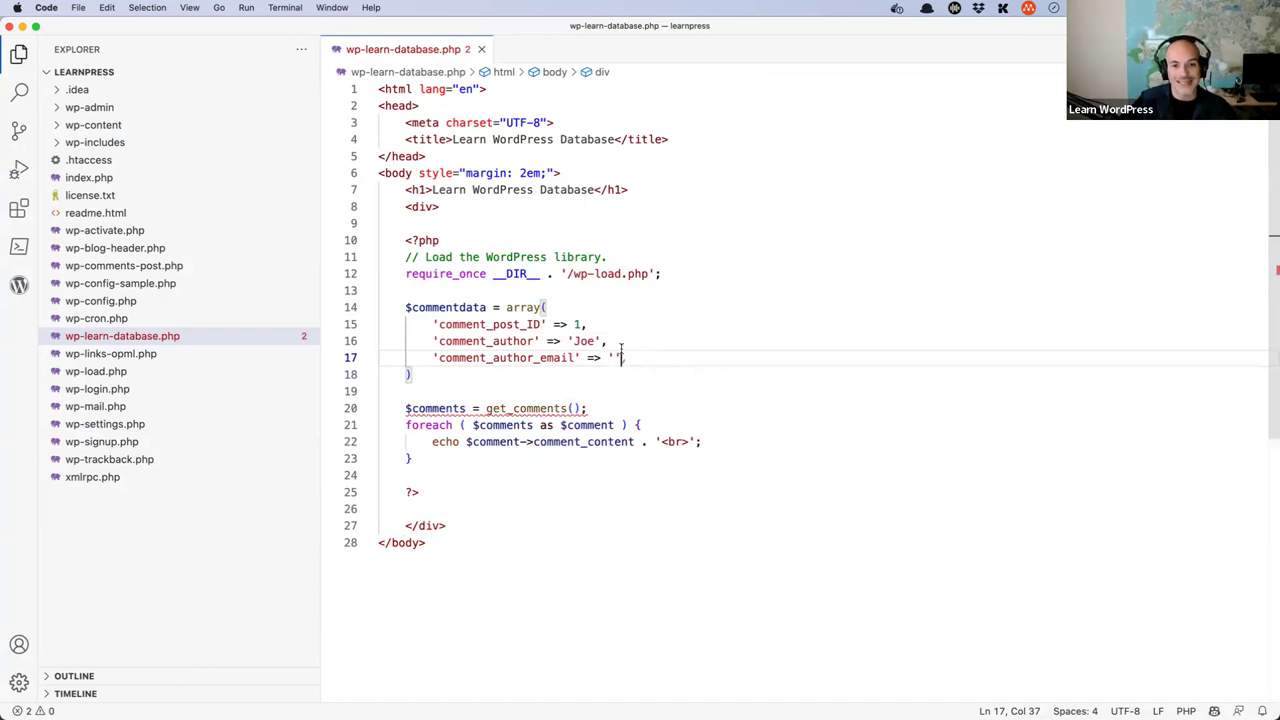
double_click(517, 324)
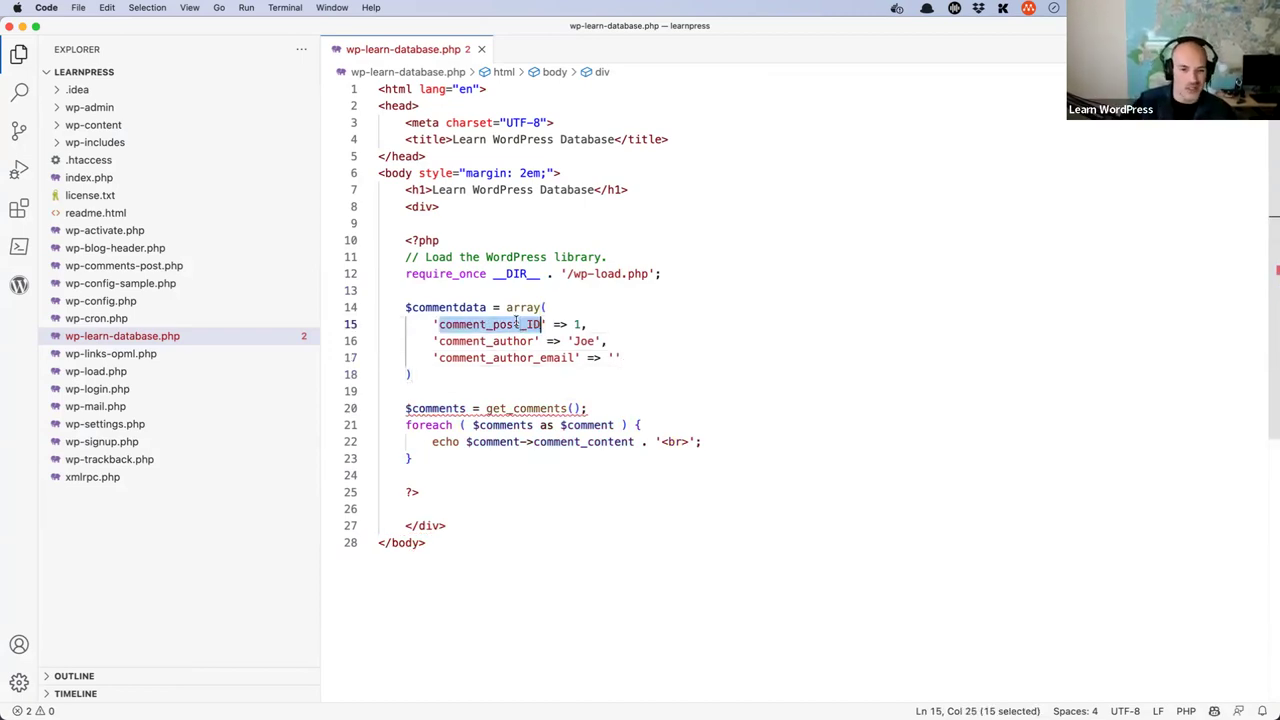
left_click(597, 341)
type("Doe")
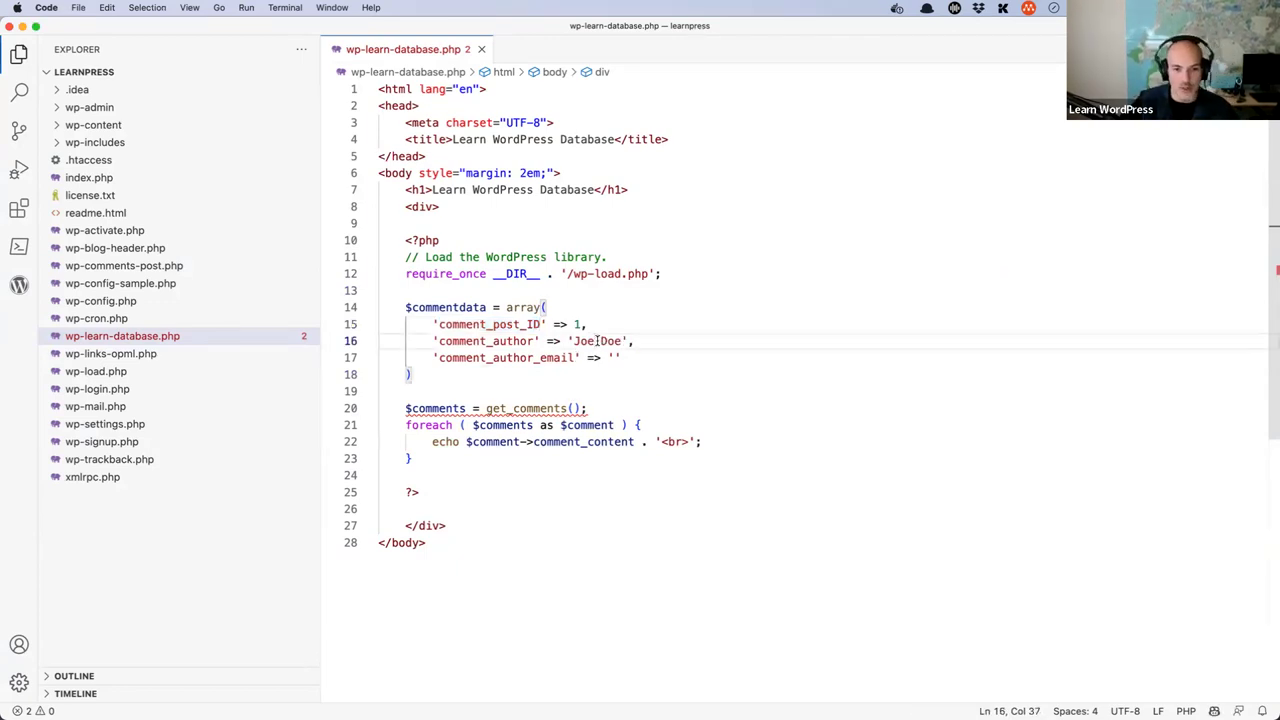
left_click(617, 358)
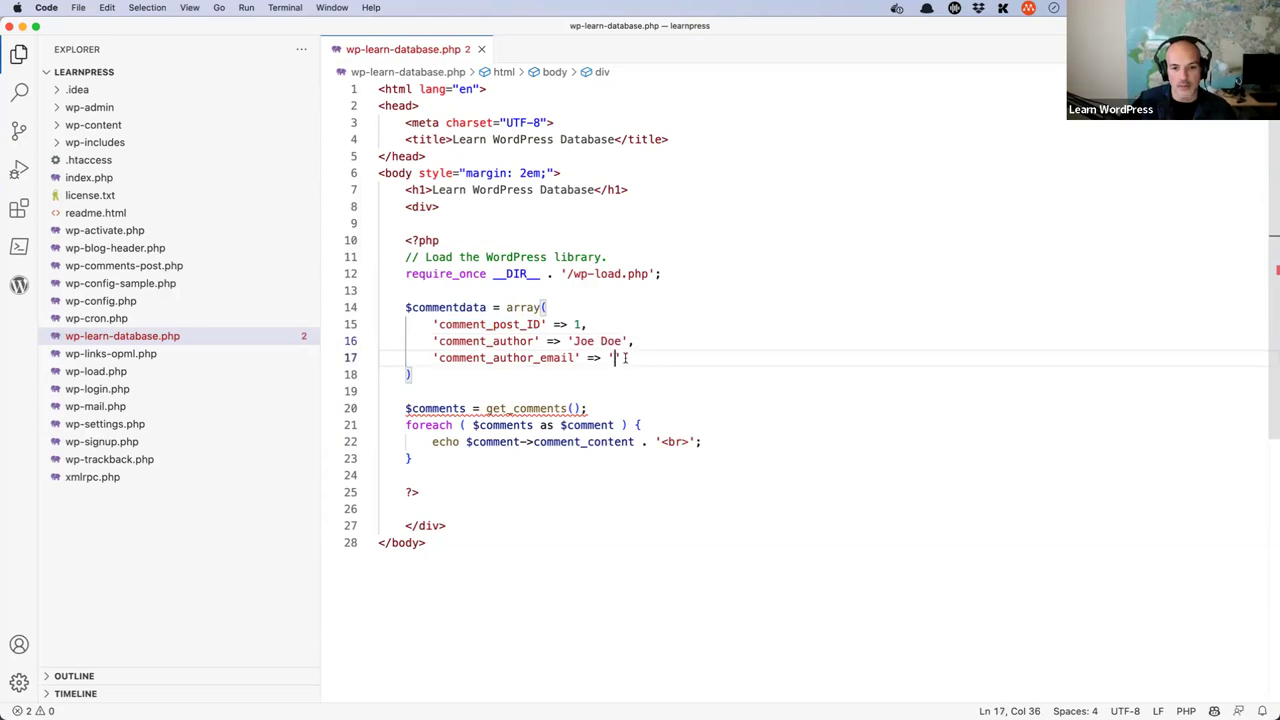
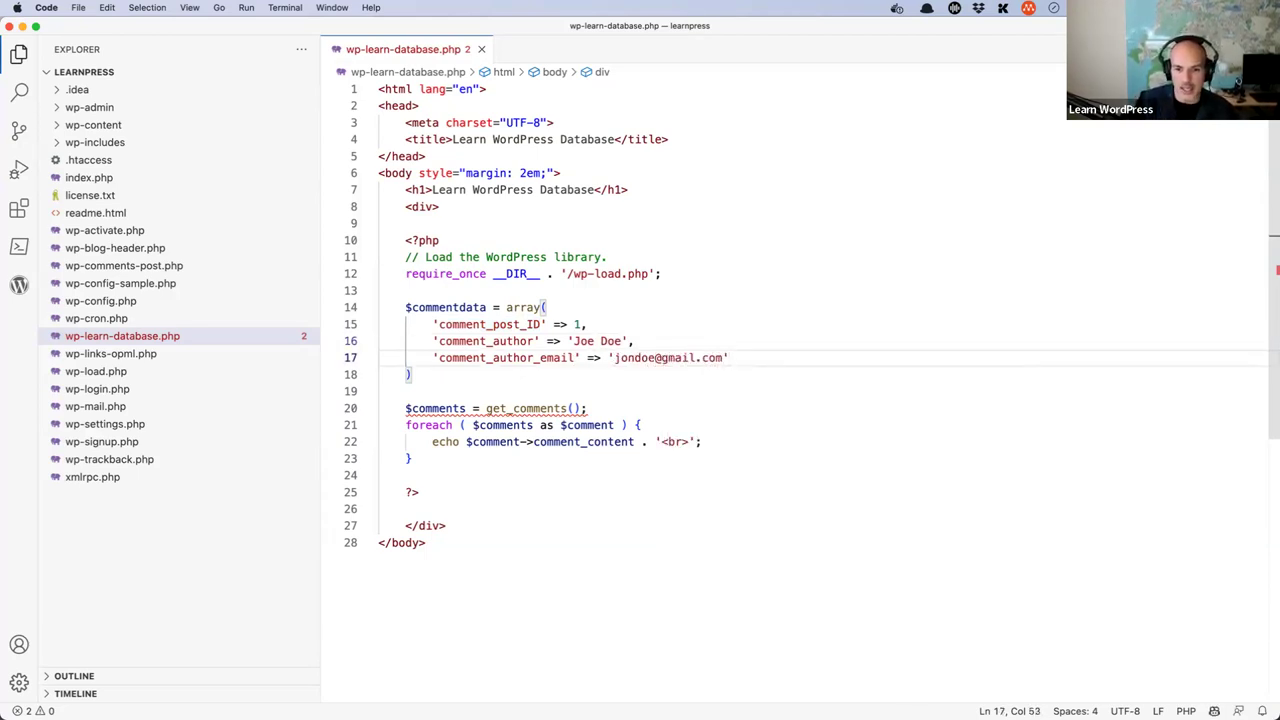
type(",")
- Add a 'comment_content' => 'Hello World!' entry and close the array with a semicolon
key("Return")
type("'")
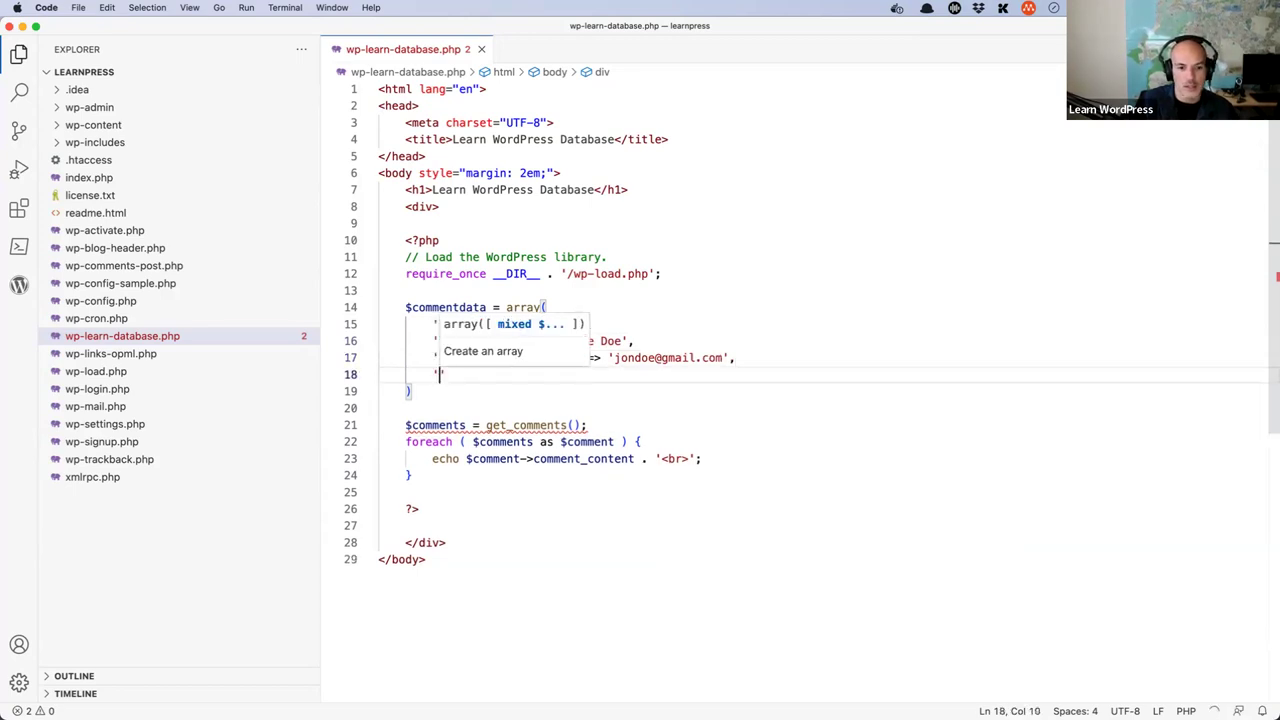
type("comment_contne")
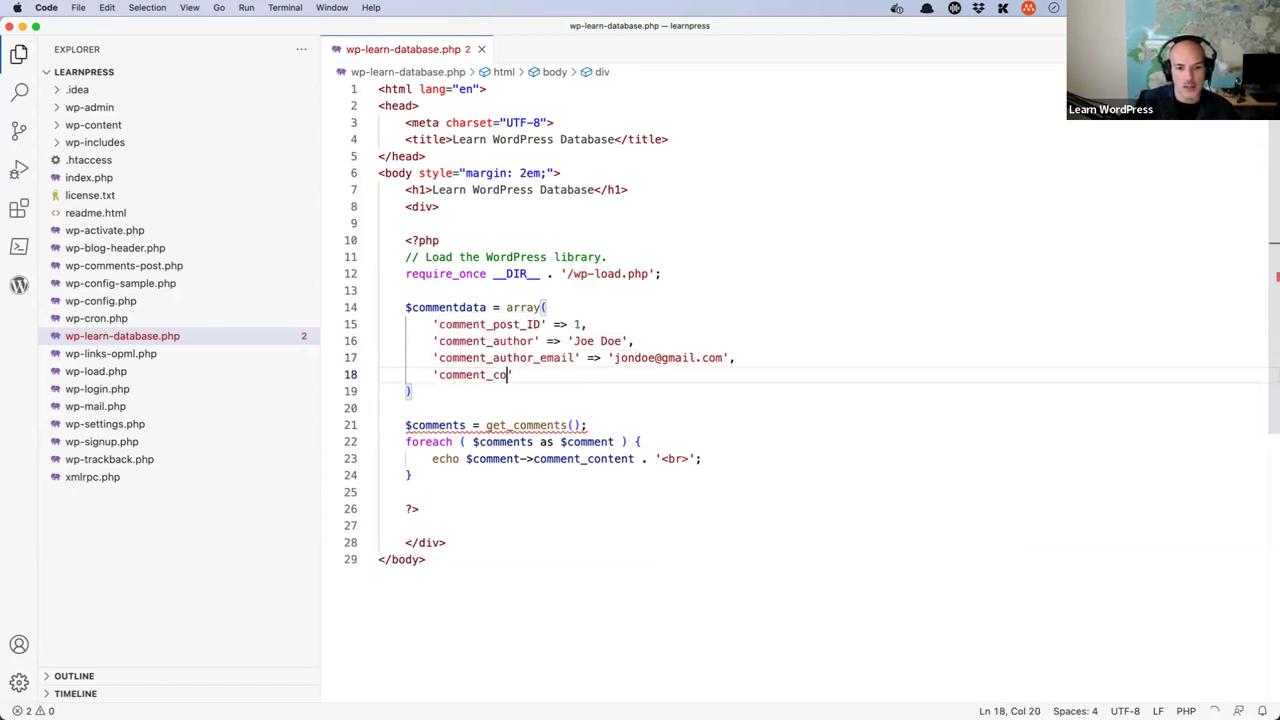
key("BackSpace")
key("BackSpace")
type("ent' ")
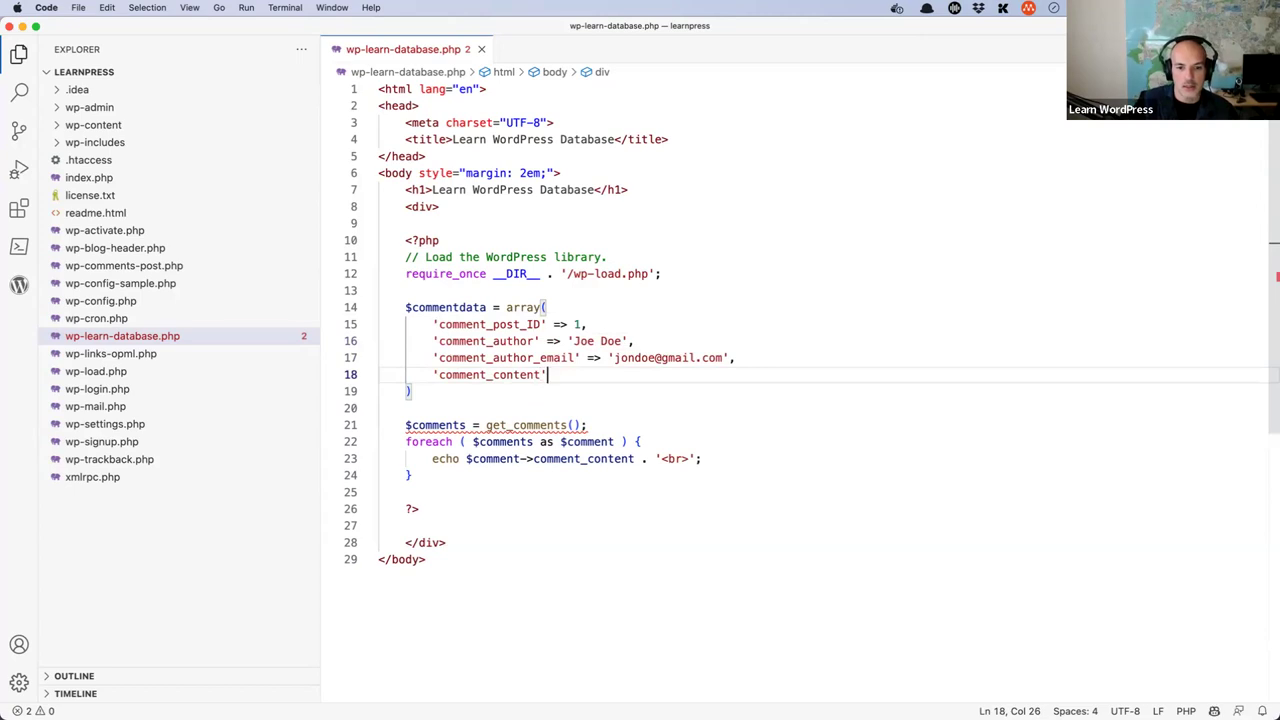
type("=> '")
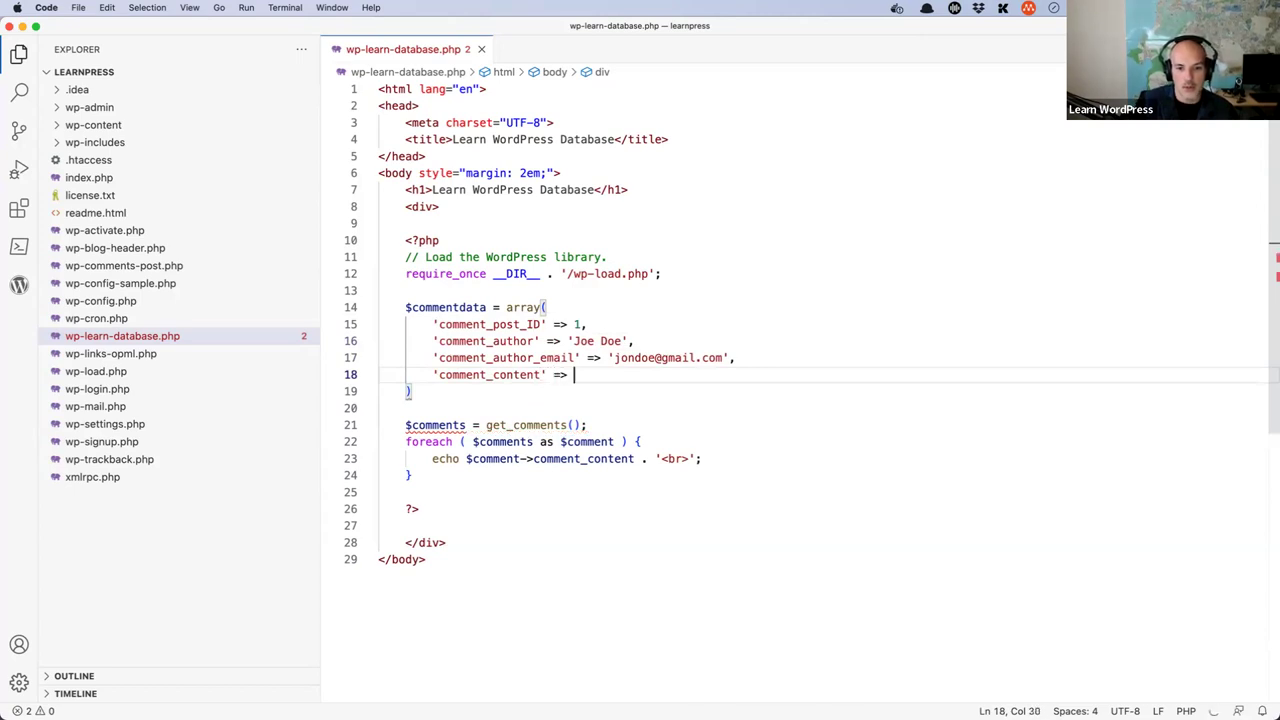
key("Tab")
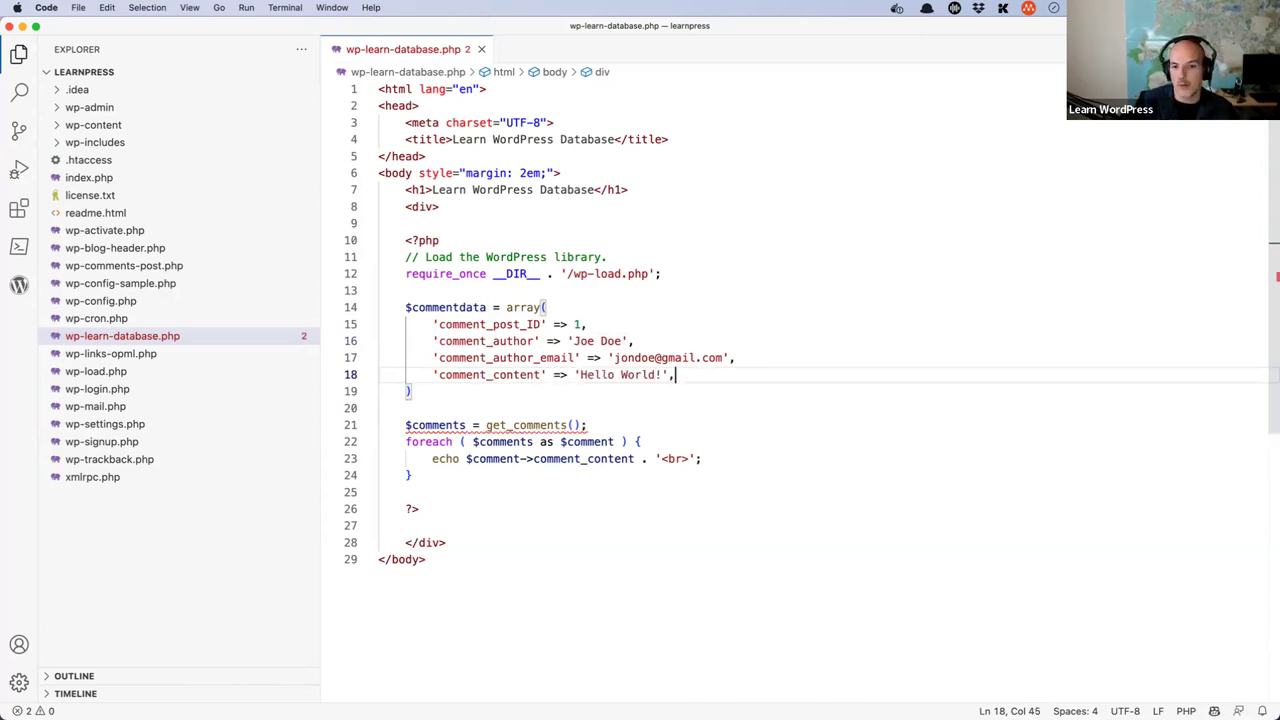
key("Down")
type(";")
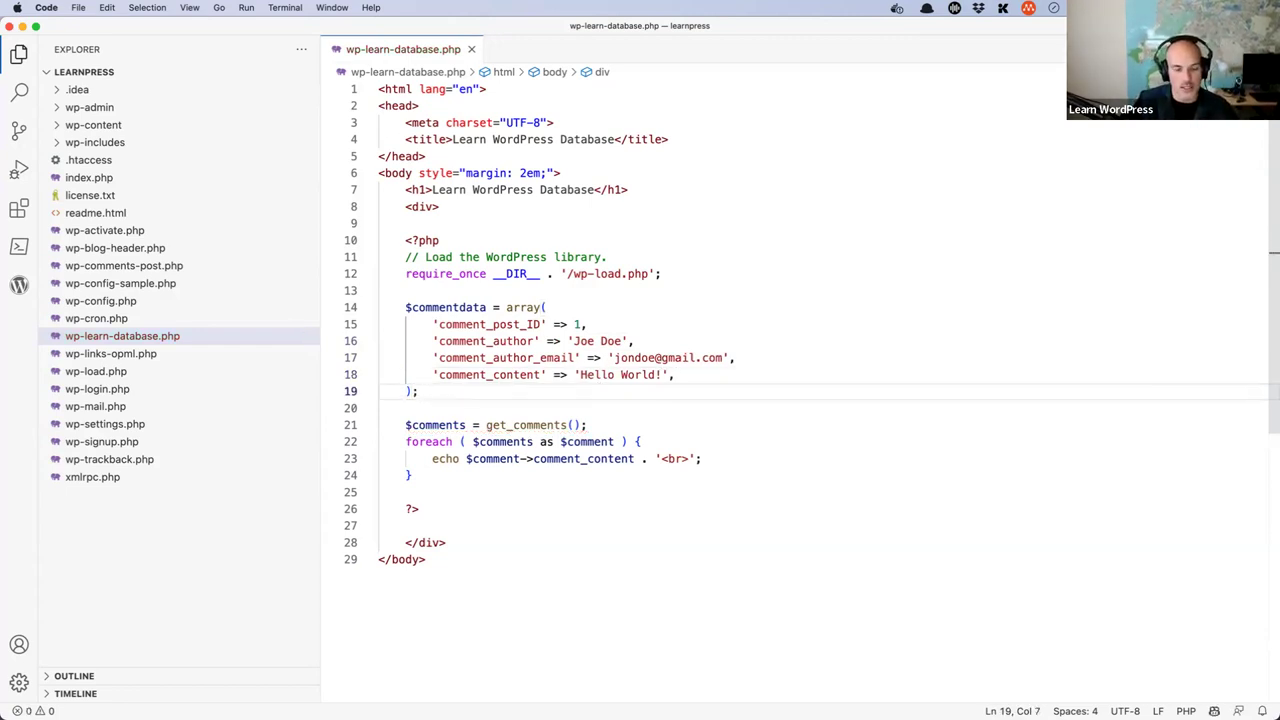
- Add a wp_insert_comment(commentdata); call below the array
key("Return")
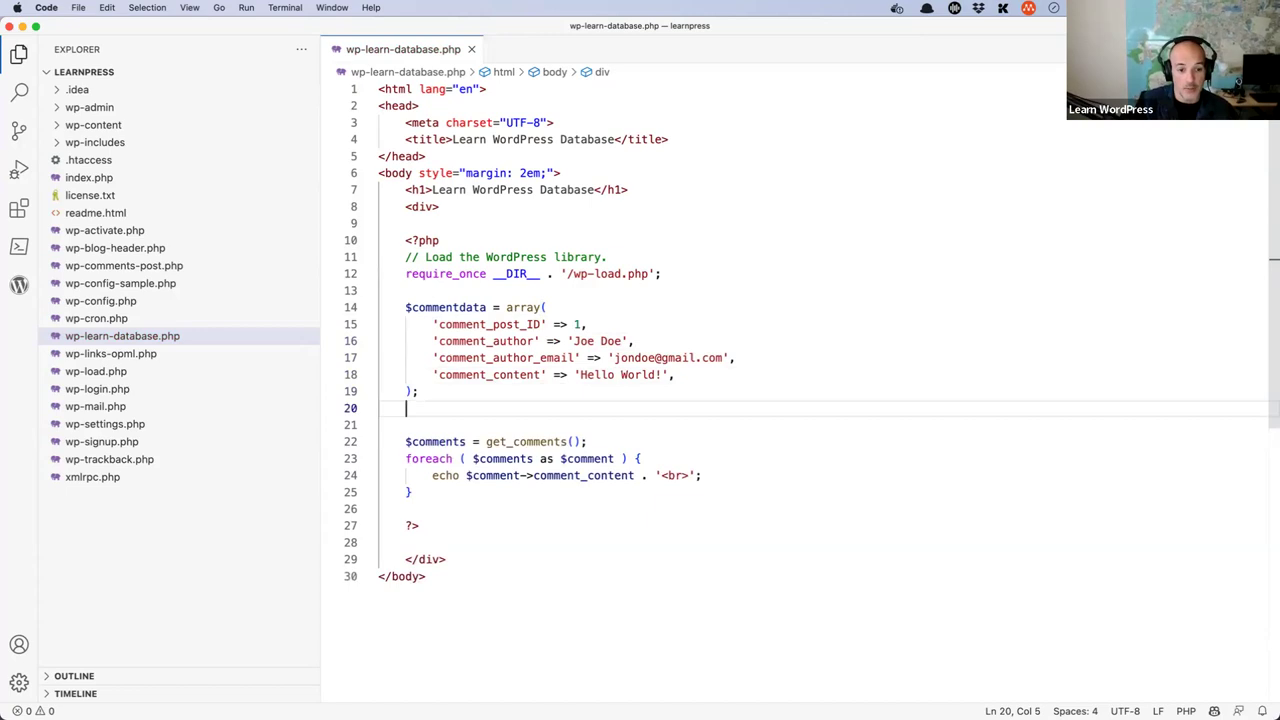
type("wp_insert_content(")
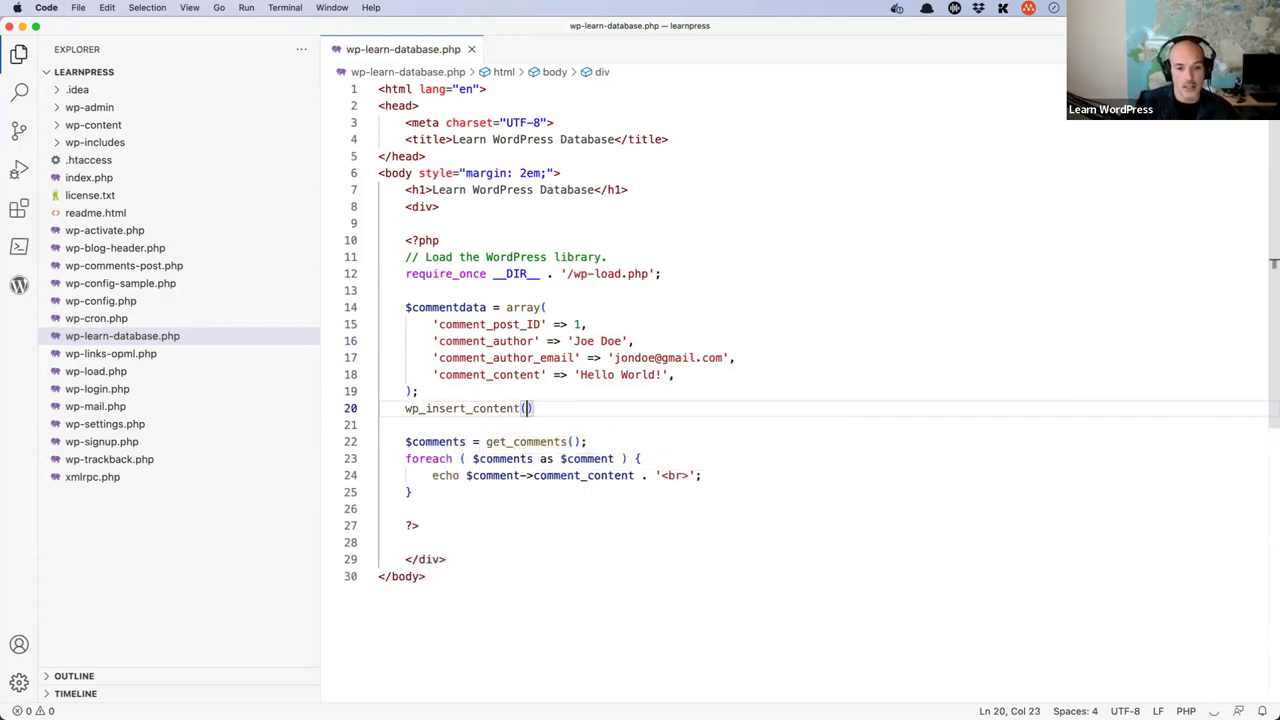
key("BackSpace")
key("BackSpace")
key("BackSpace")
key("BackSpace")
key("BackSpace")
key("BackSpace")
type("mmen")
key("Return")
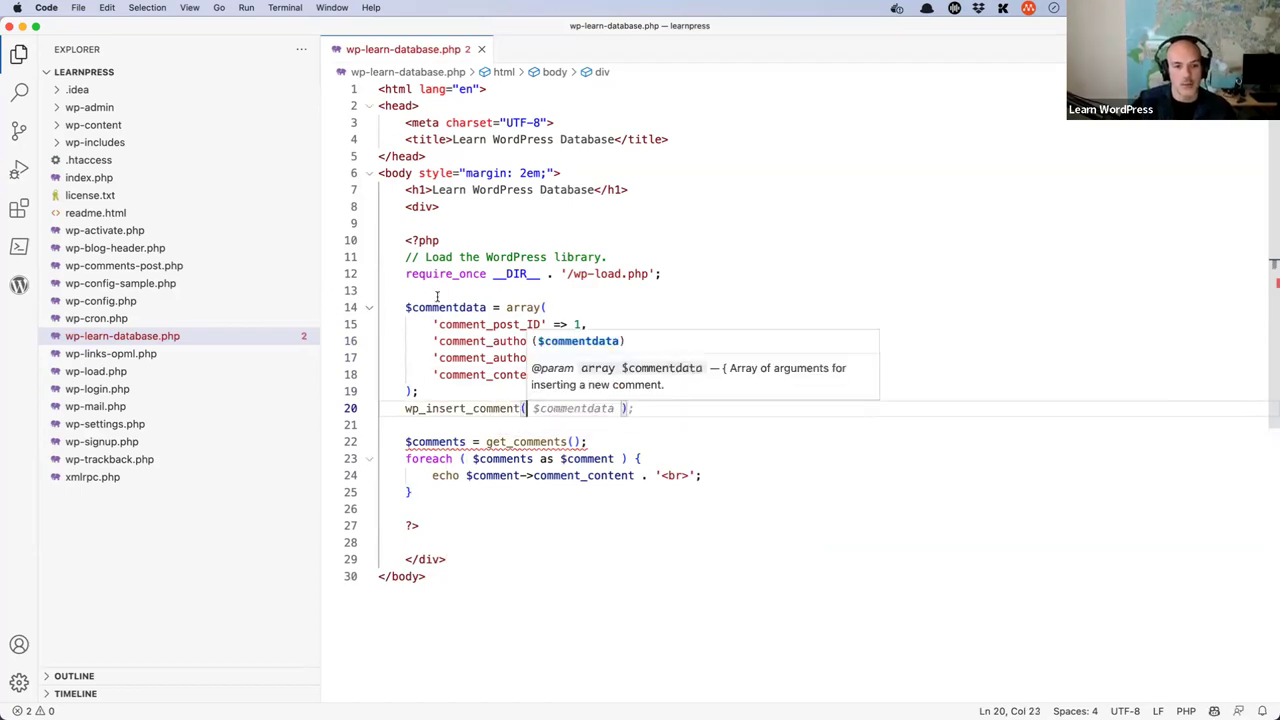
double_click(448, 307)
key("ctrl+c")
left_click(525, 408)
key("ctrl+v")
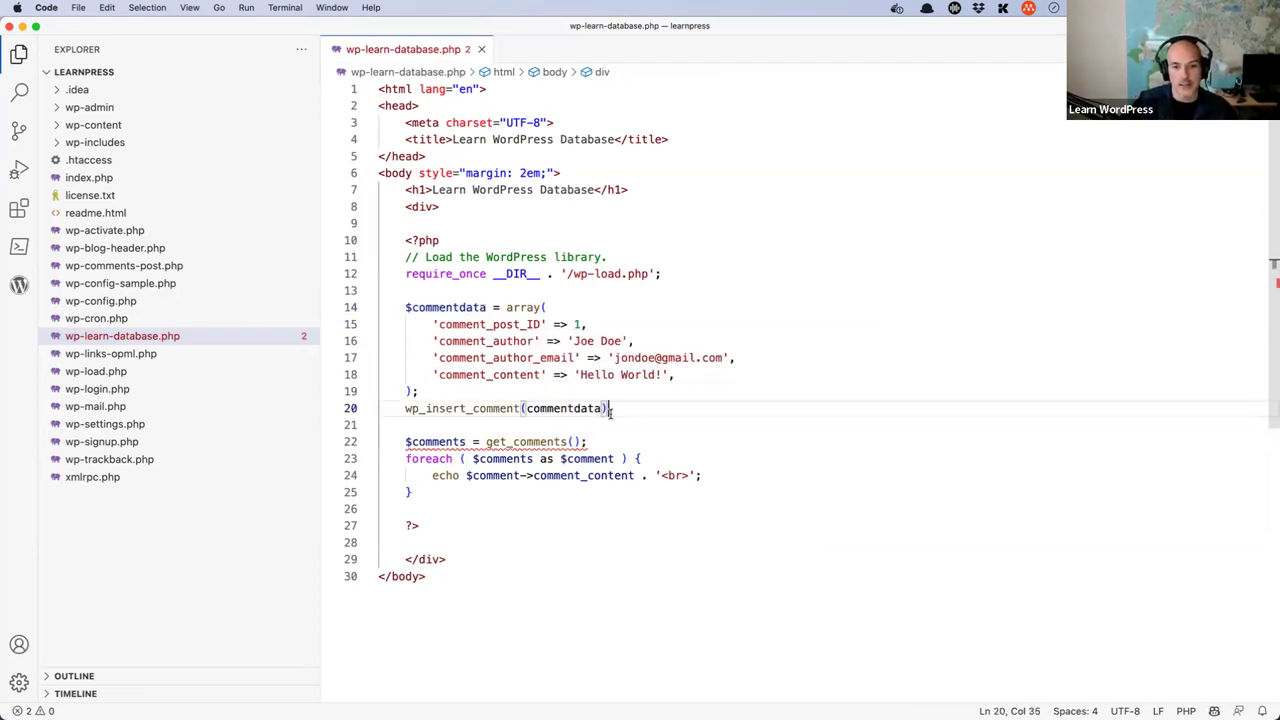
type(";")
- Format the new code and correct the call's argument to $commentdata
key("shift+Up")
key("shift+Up")
key("shift+Up")
key("shift+Up")
key("shift+Up")
key("shift+Up")
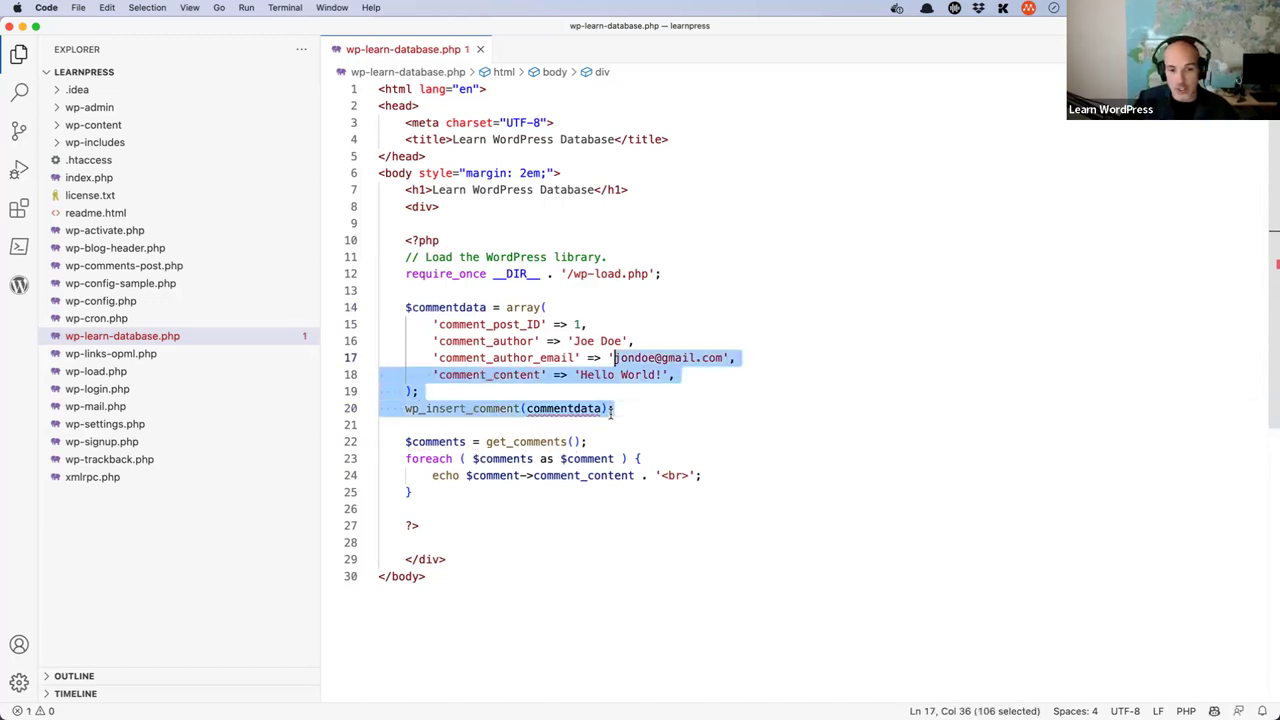
key("shift+Home")
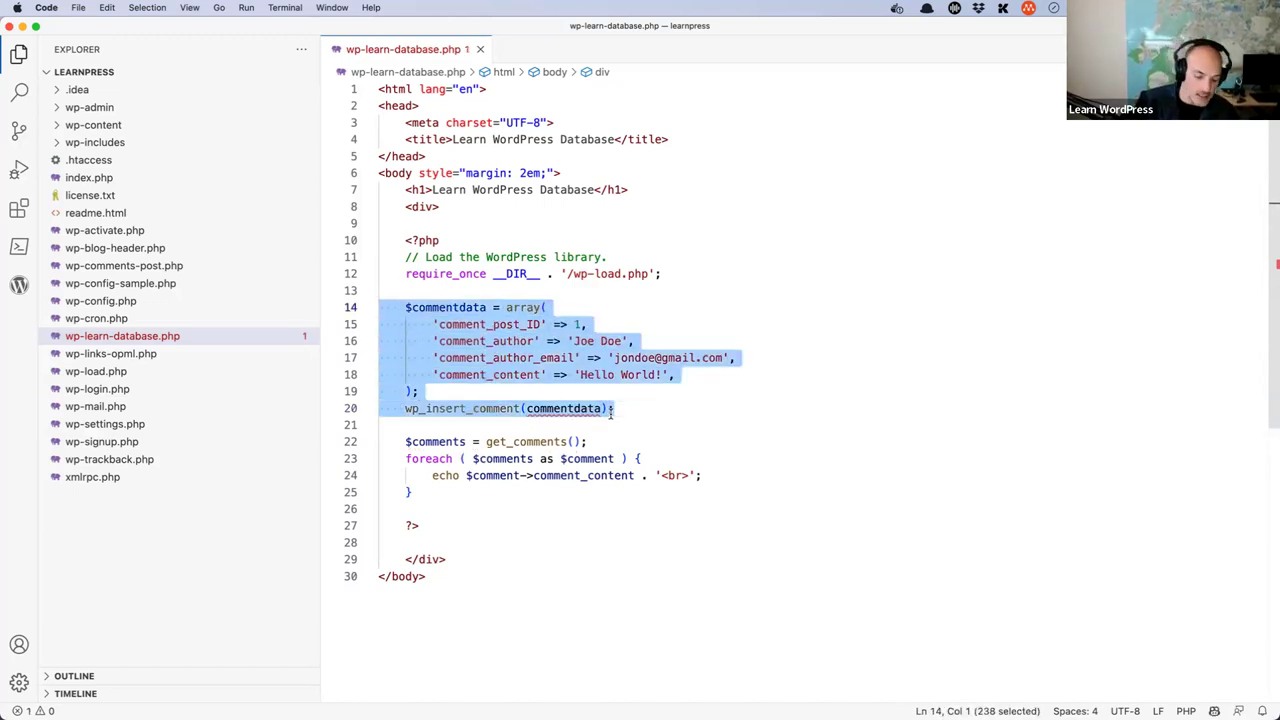
key("shift+alt+f")
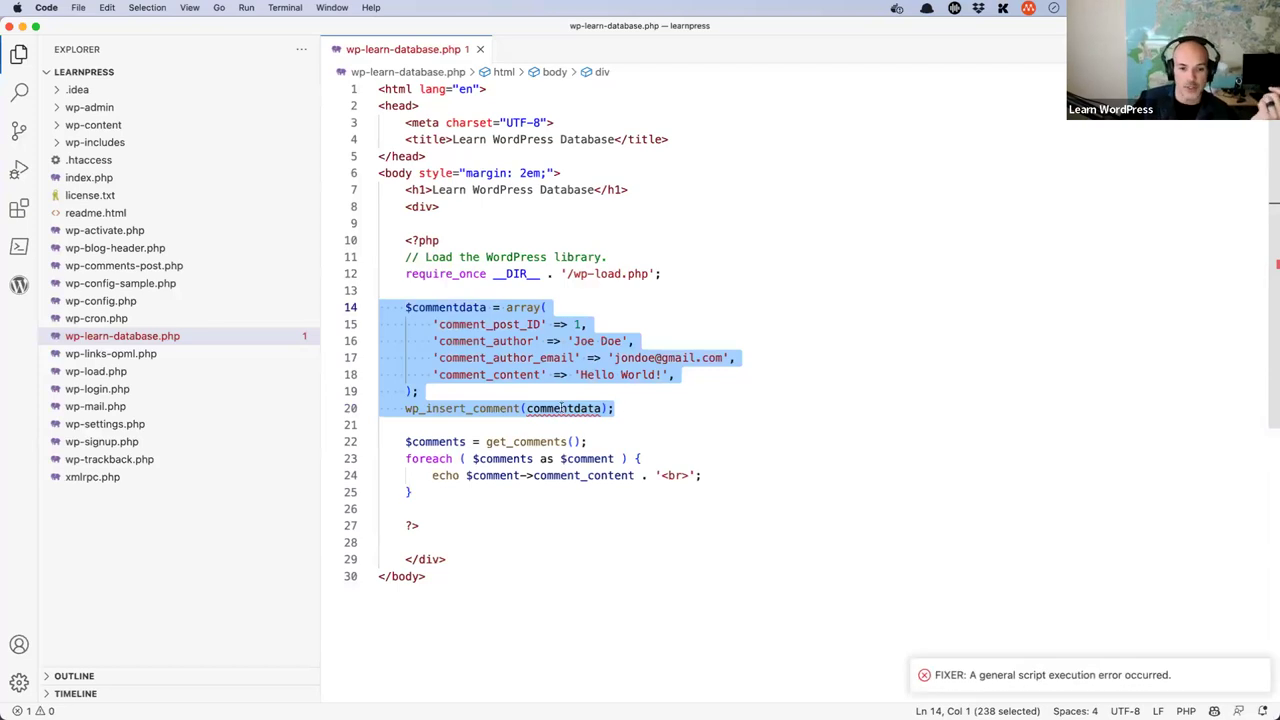
key("Right")
double_click(440, 310)
left_click(525, 408)
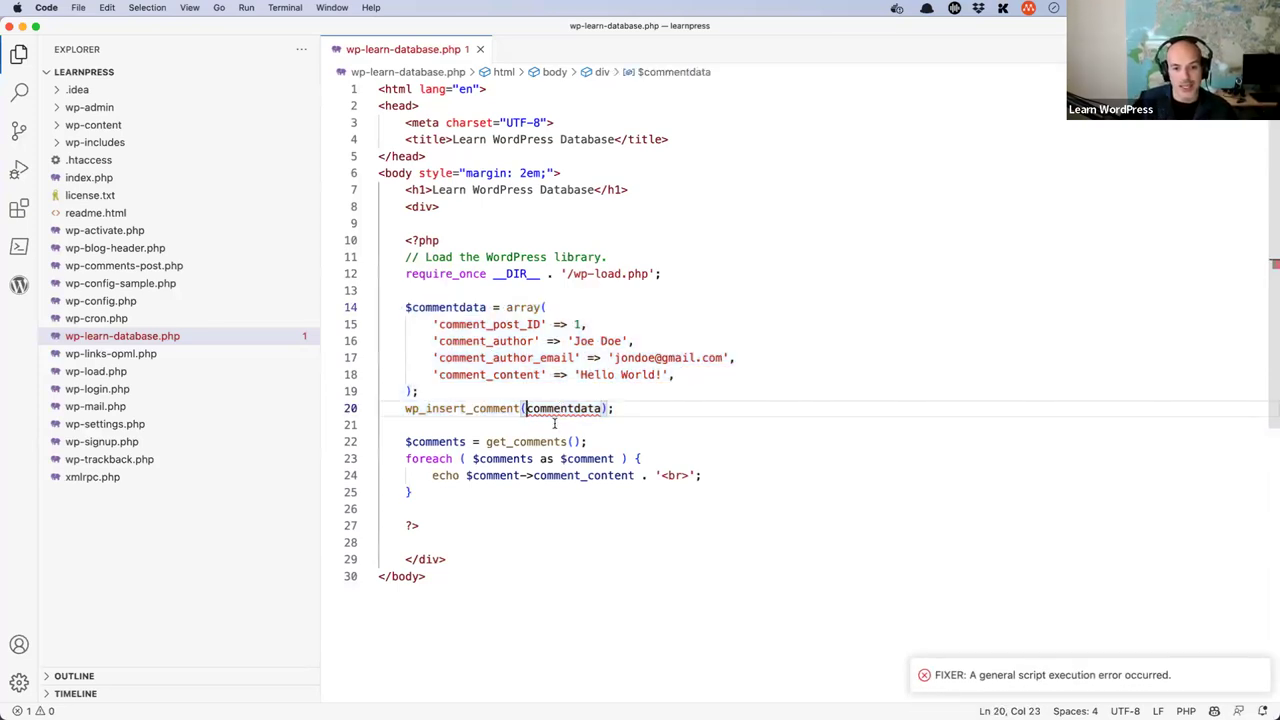
type("$")
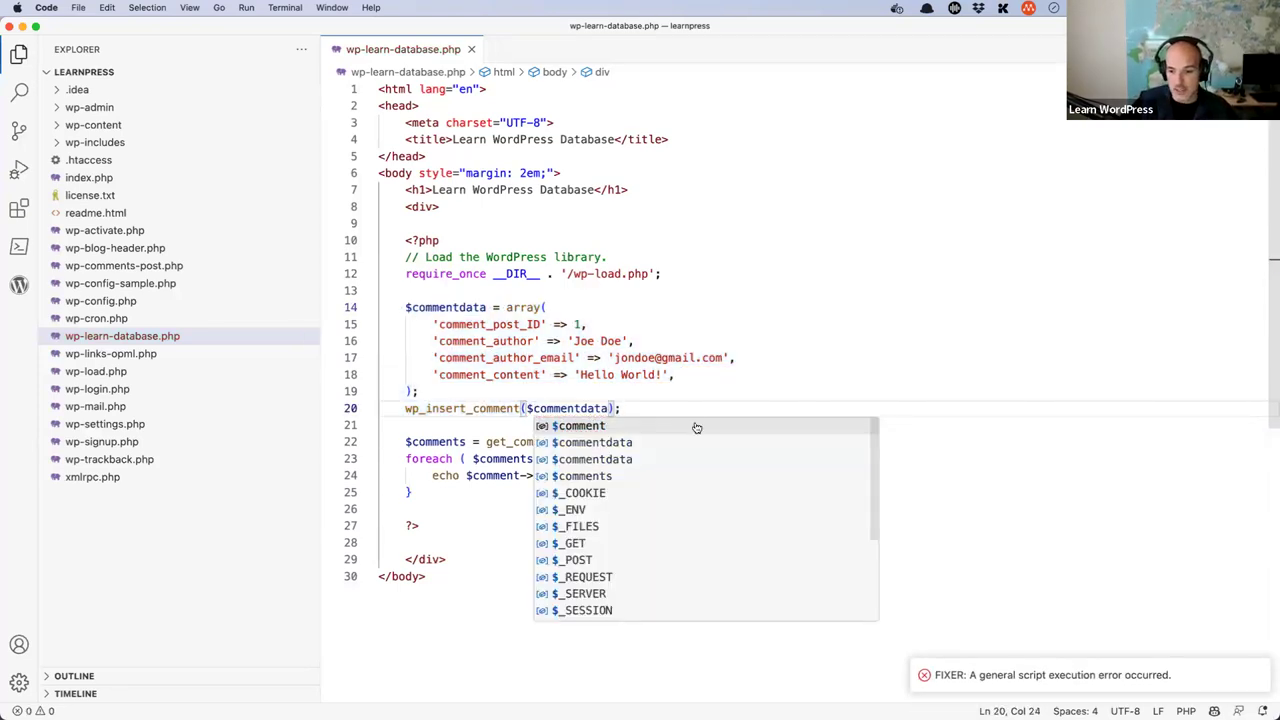
left_click(654, 410)
- Reselect the comment-insert block on lines 14–20 and reformat it
left_click_drag(654, 410, 357, 310)
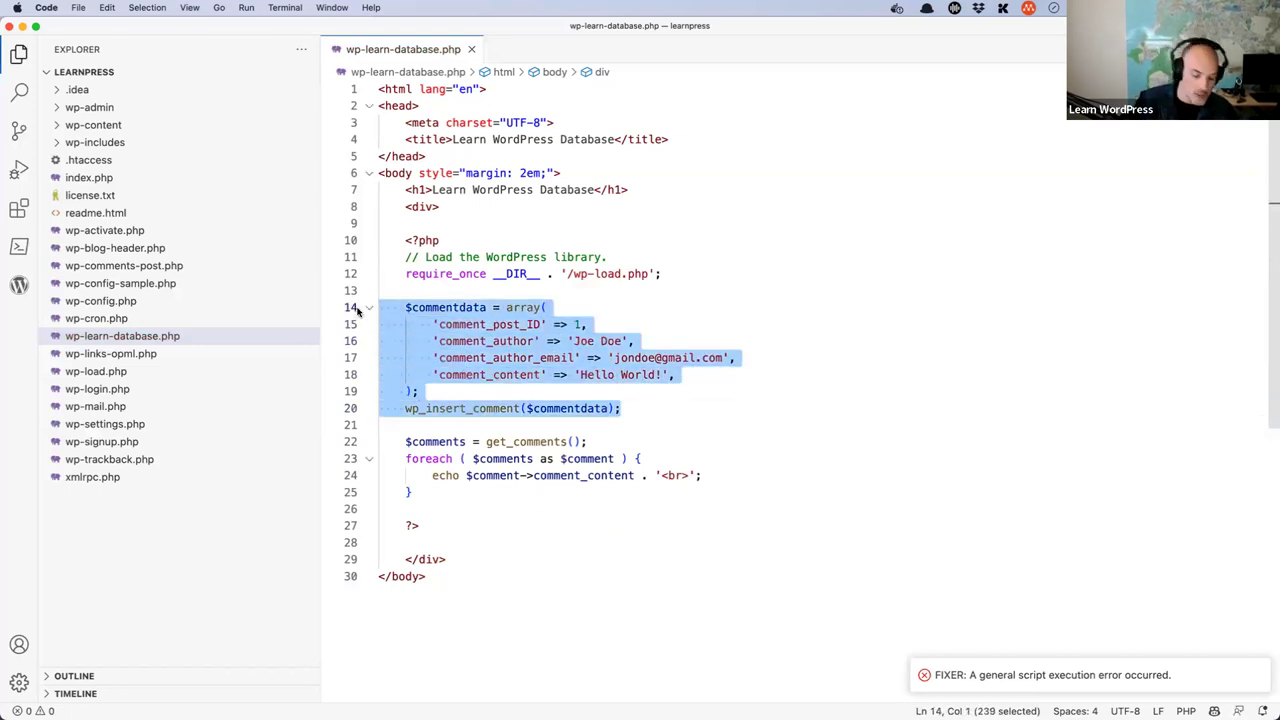
left_click(676, 416)
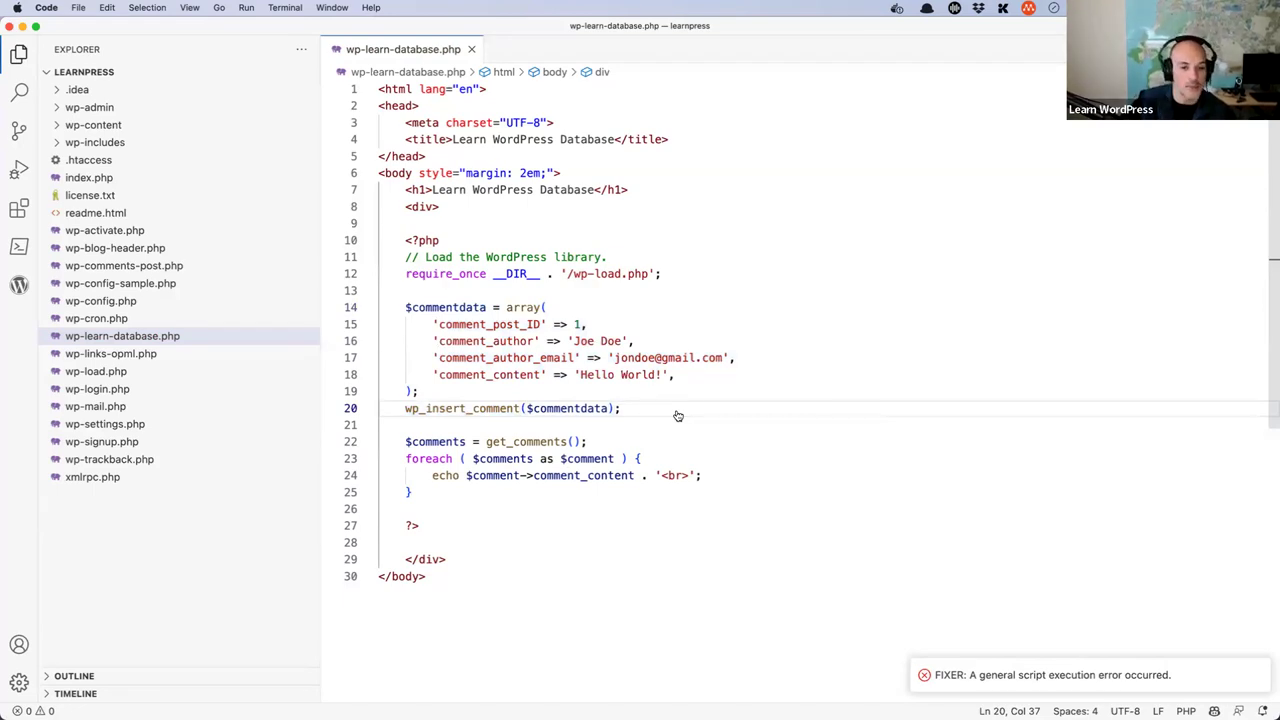
left_click(646, 432)
left_click(646, 409)
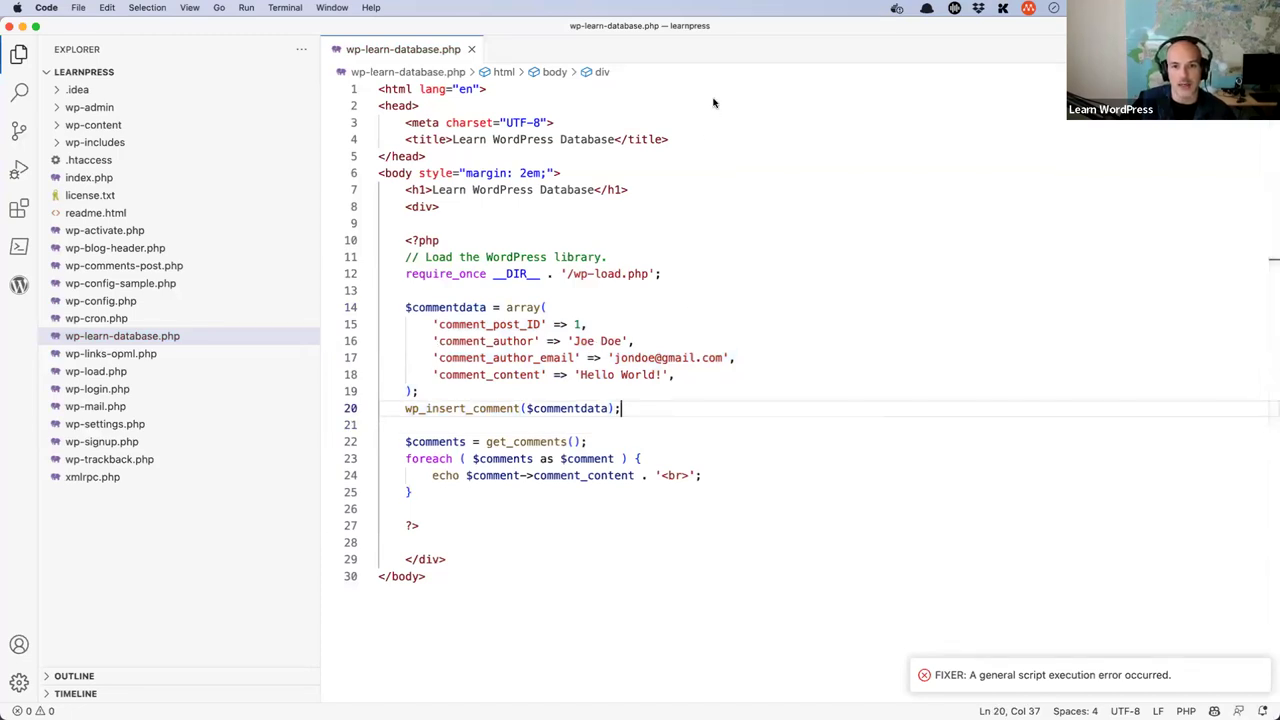
left_click(342, 322, "shift")
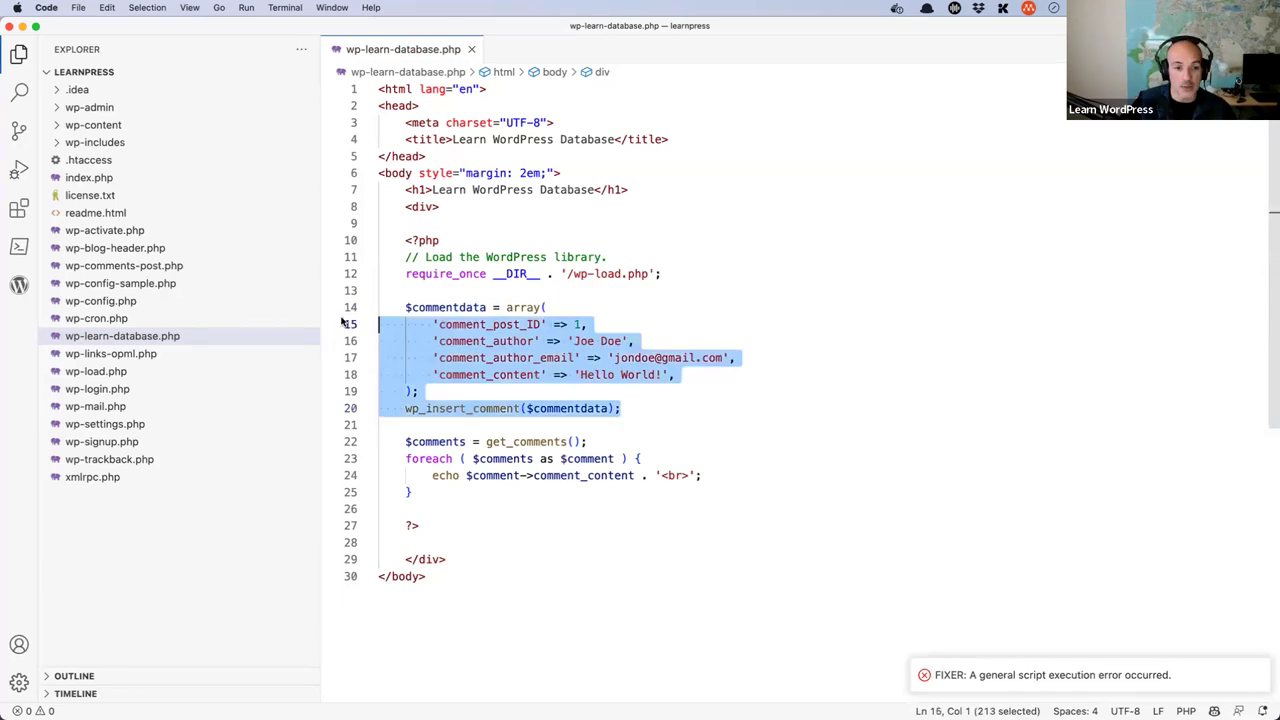
key("shift+Up")
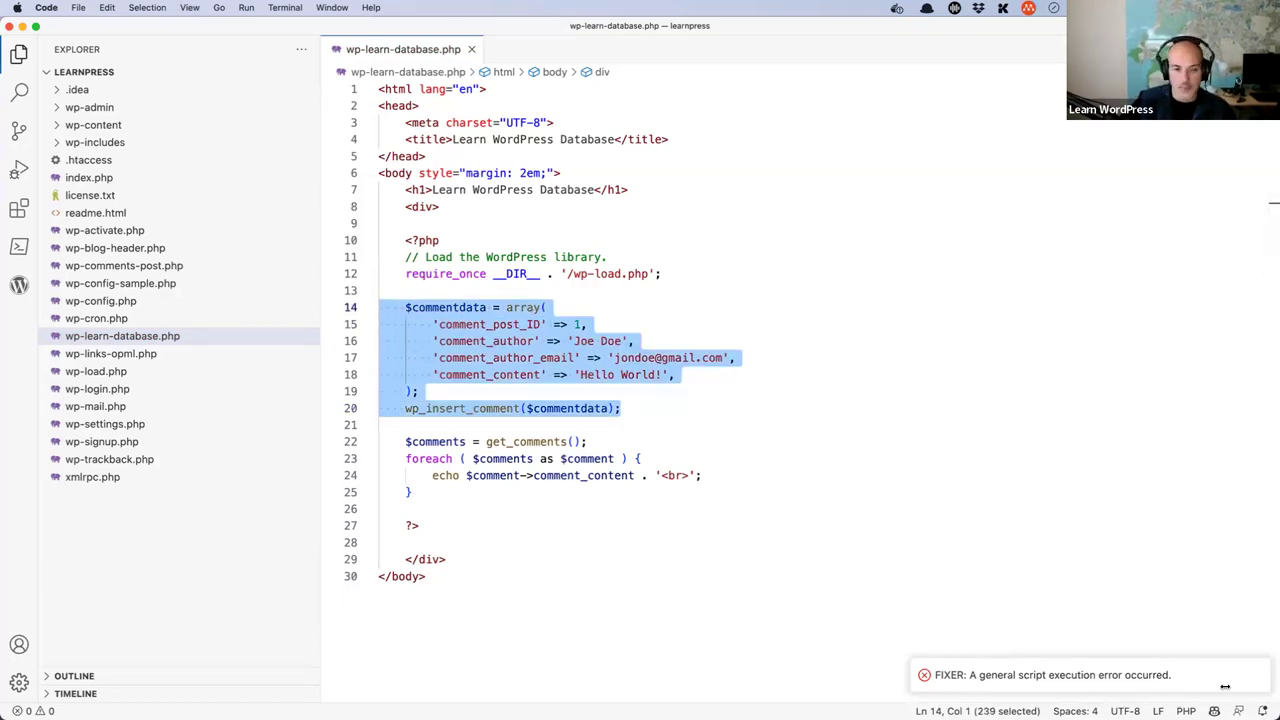
left_click(663, 410)
left_click(363, 318, "shift")
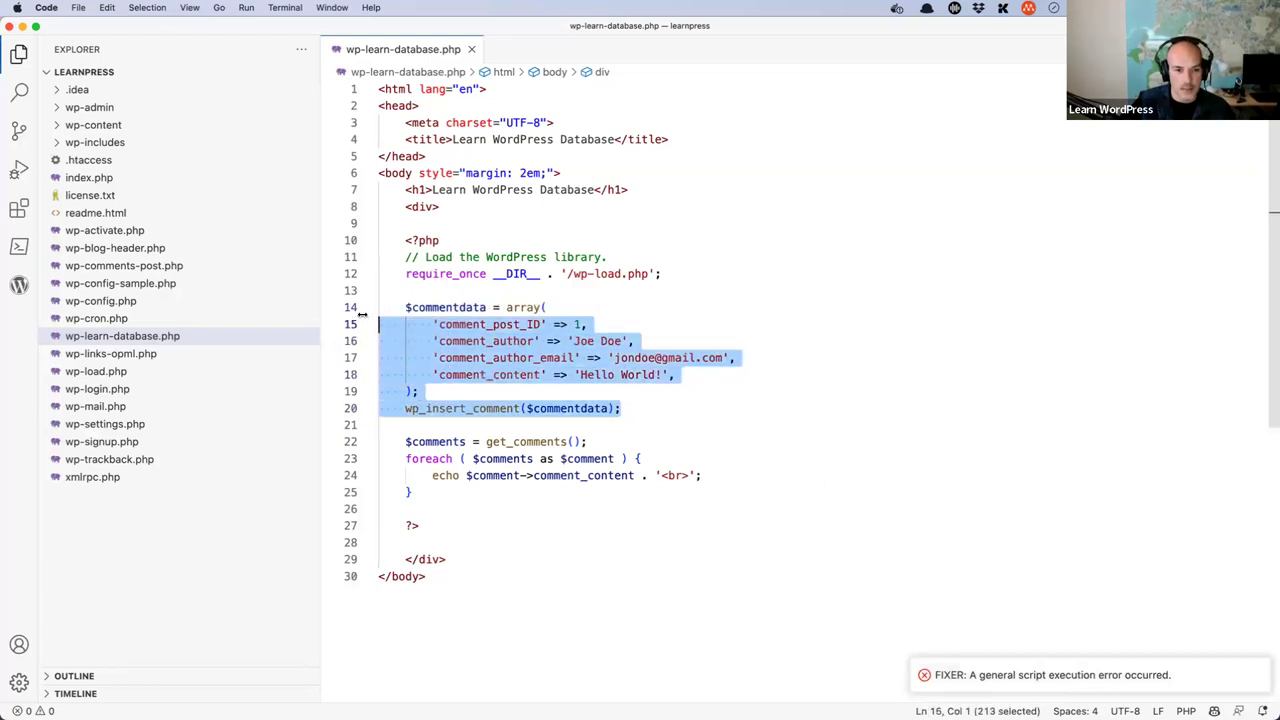
key("shift+Up")
key("alt+shift+f")
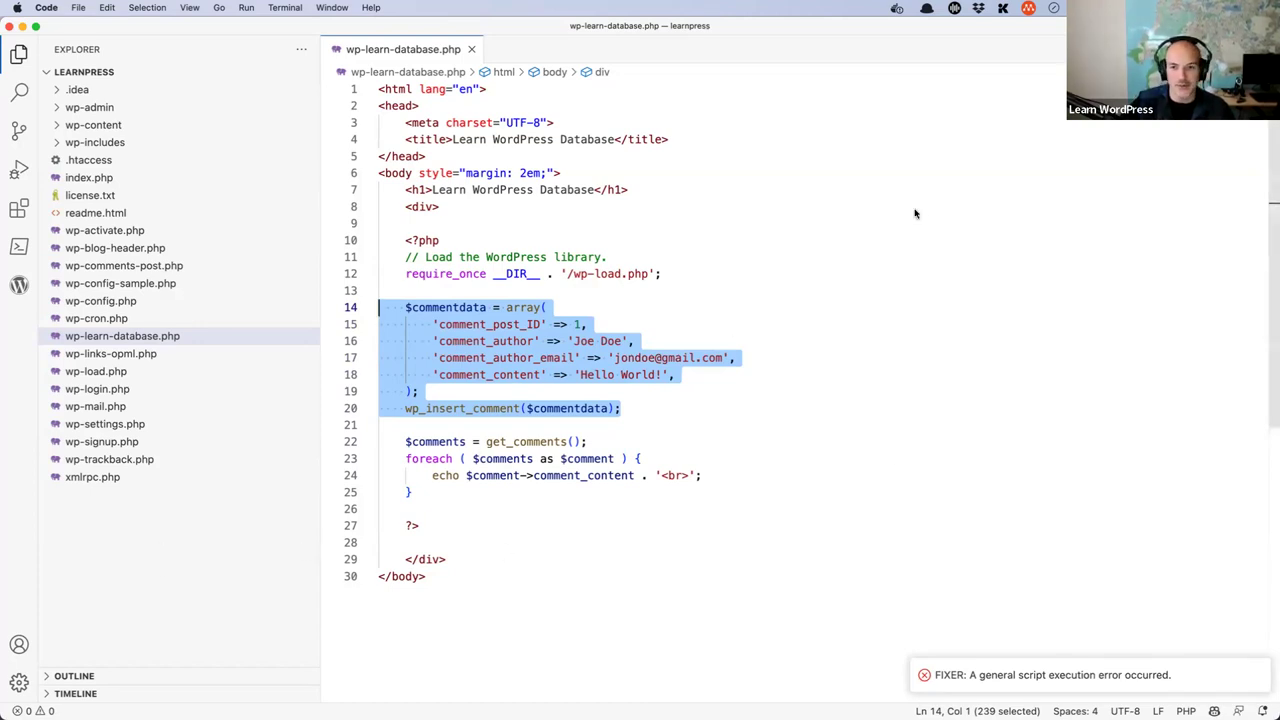
left_click(680, 206)
scroll(671, 286, "down", 5)
scroll(668, 300, "up", 5)
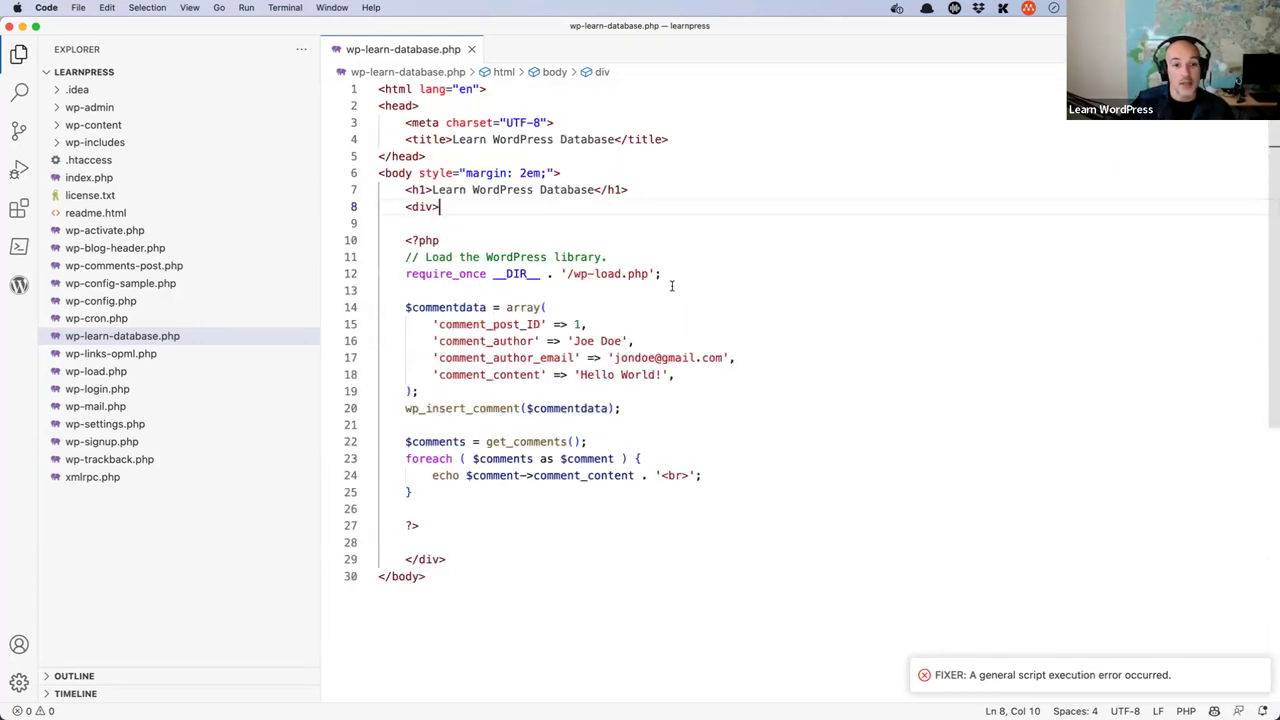
key("super+Tab")
key("super+Tab")
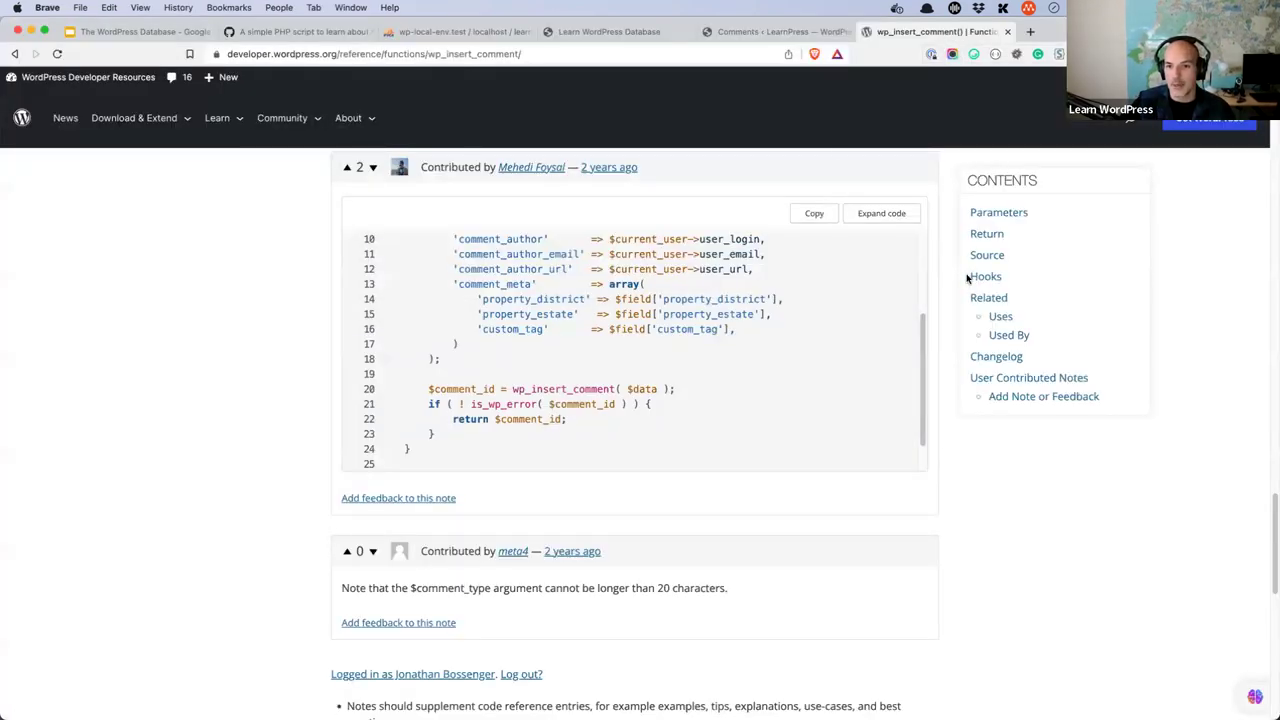
- Reload the Learn WordPress Database page and highlight the newly listed 'Hello World!' comment
left_click(664, 36)
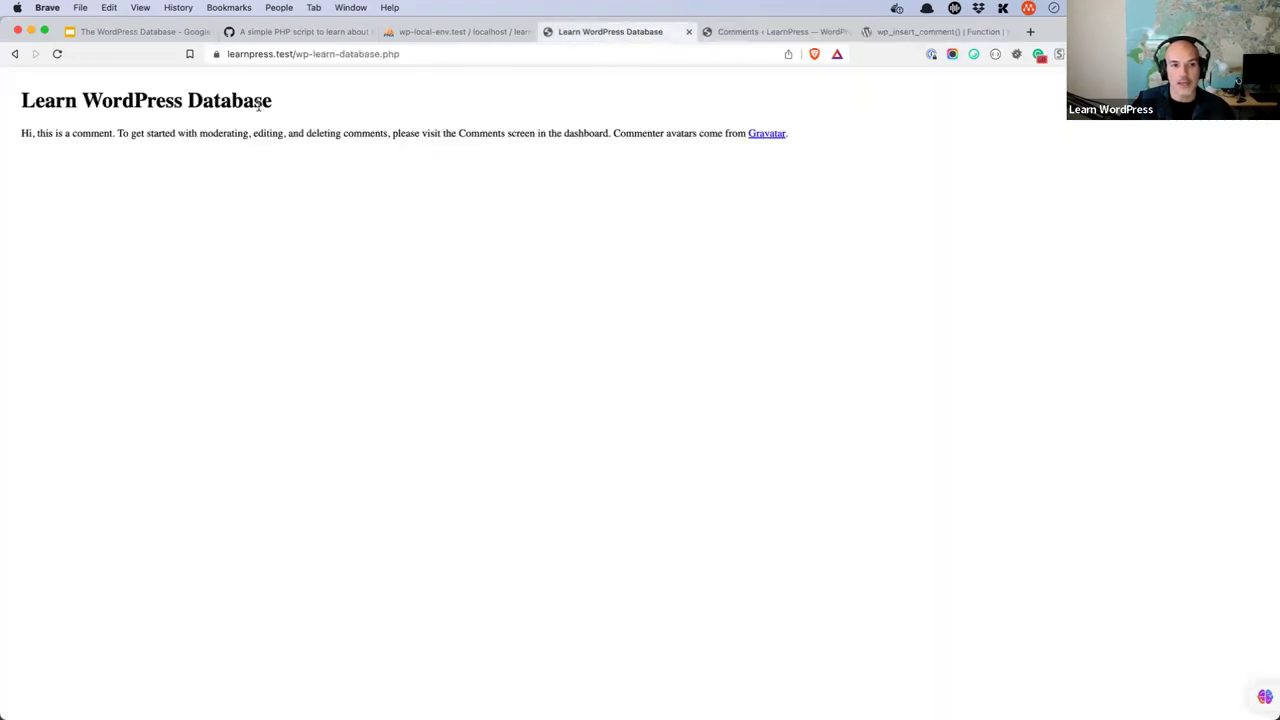
left_click(58, 55)
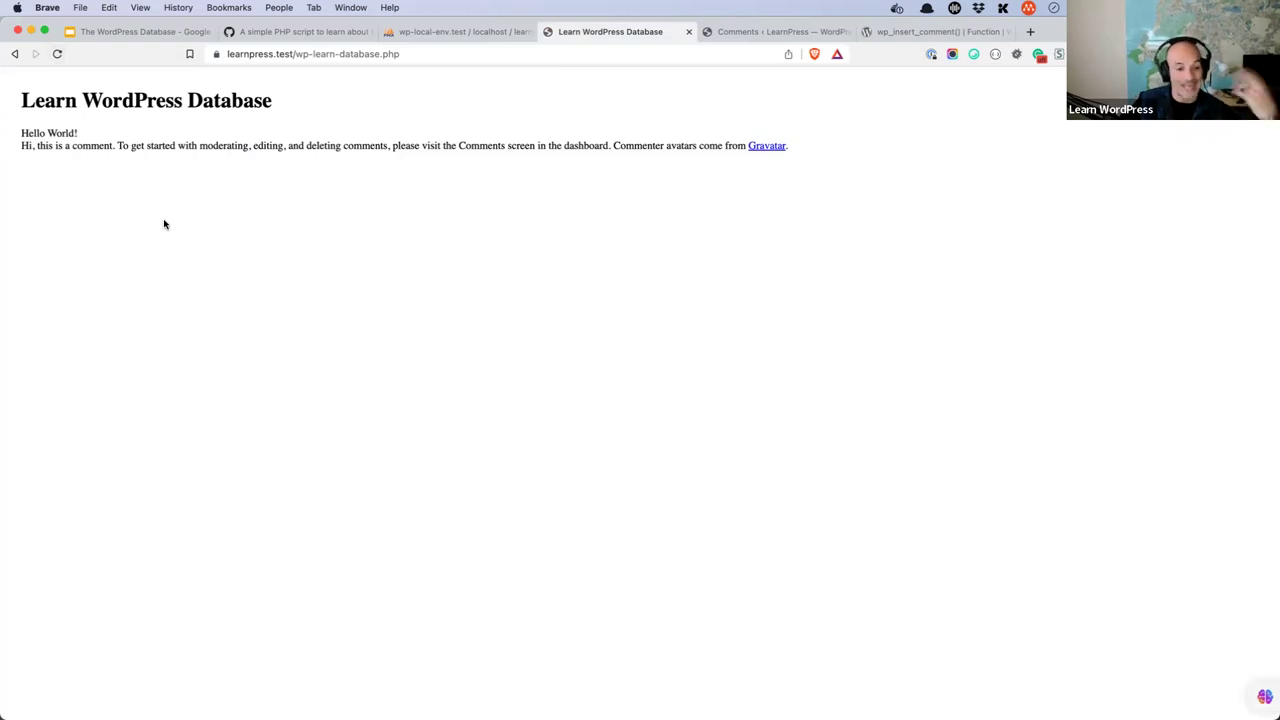
left_click_drag(80, 133, 21, 134)
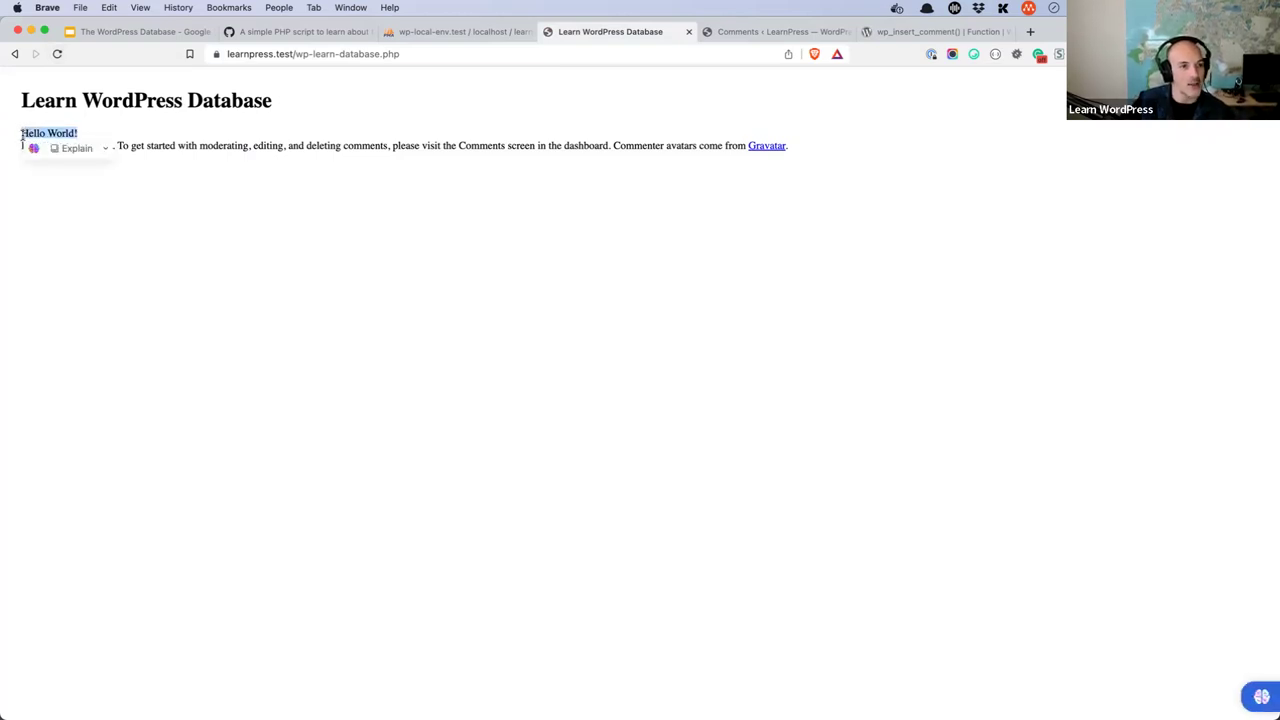
left_click_drag(837, 160, 21, 133)
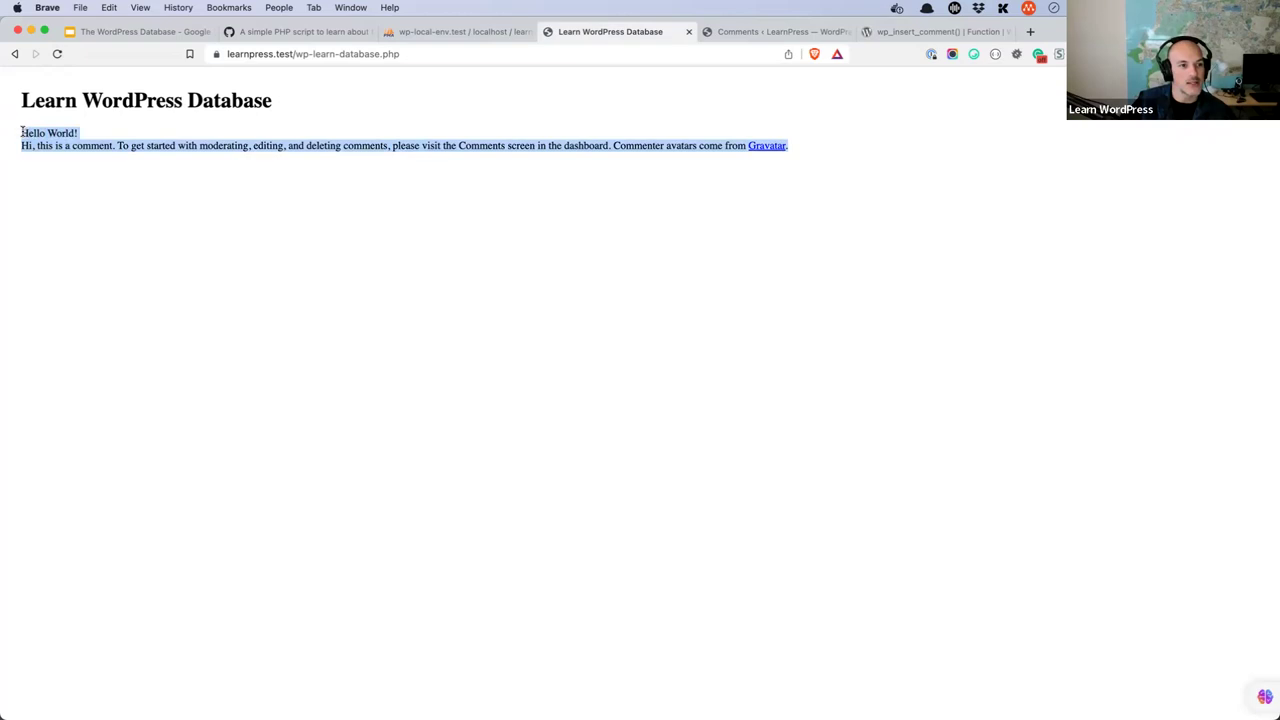
left_click(474, 33)
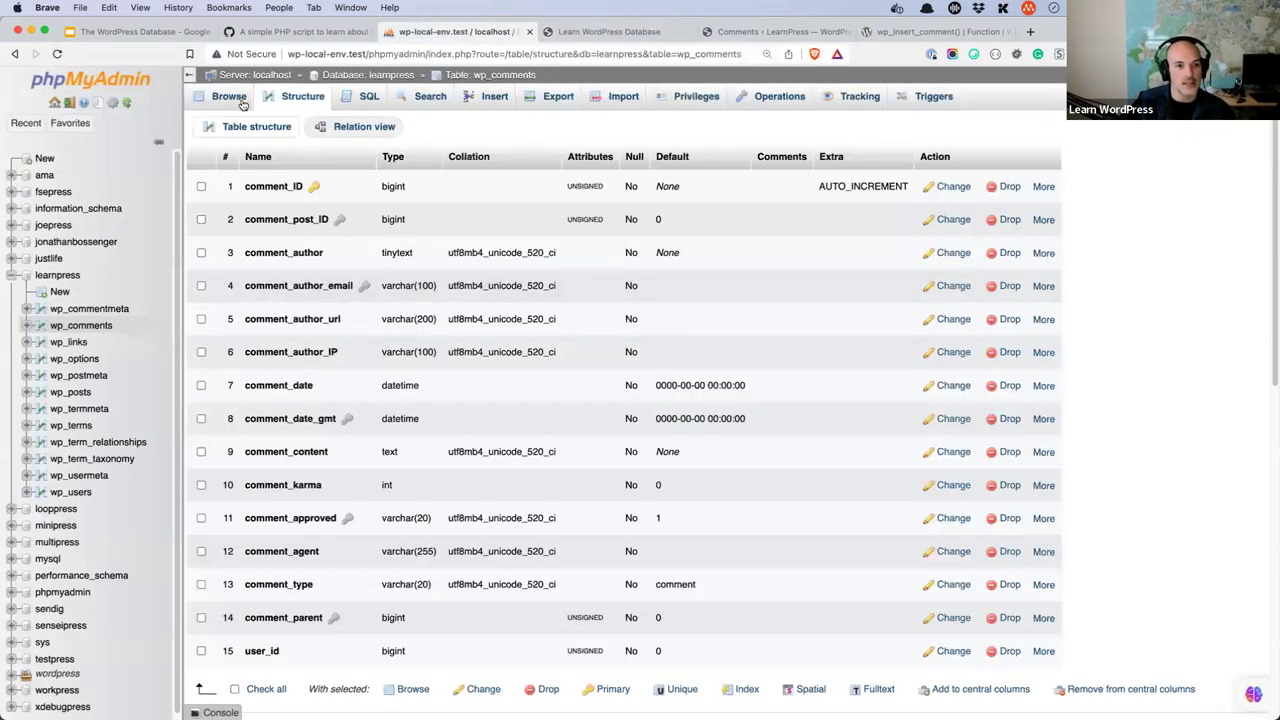
- Browse the wp_comments rows to find the new comment_ID 2 'Hello World!' entry
left_click(229, 98)
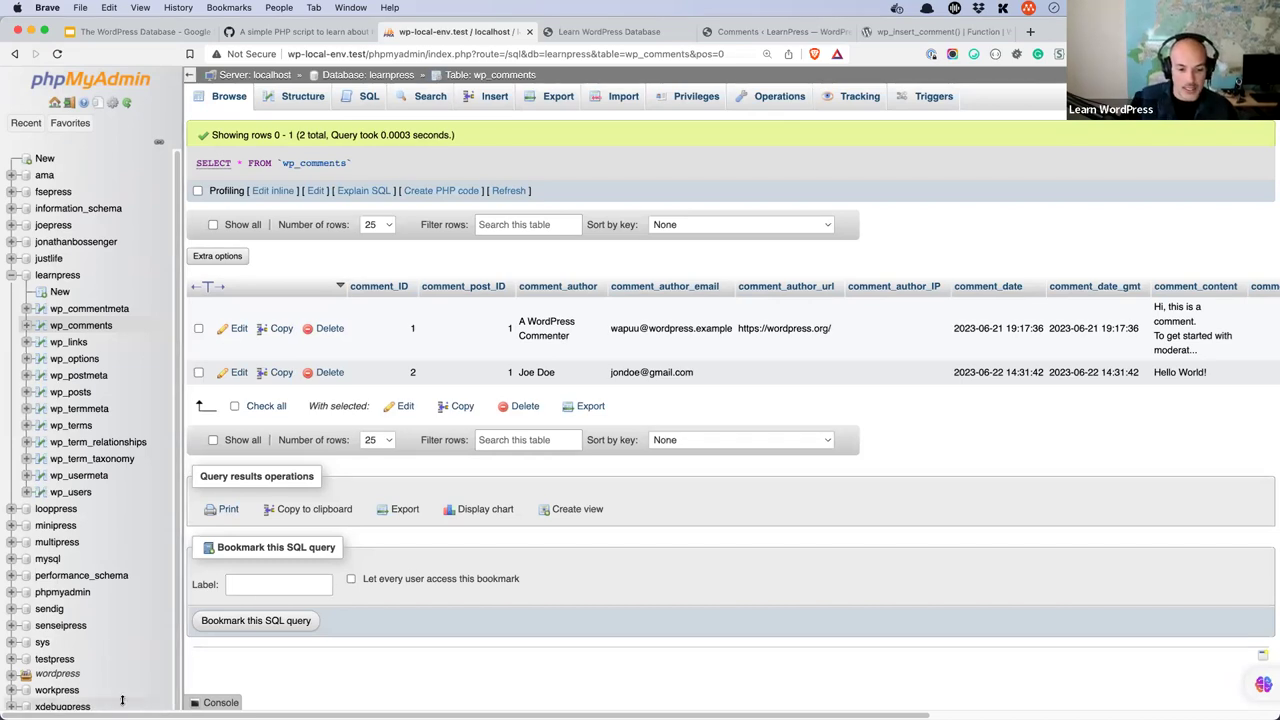
mouse_move(400, 700)
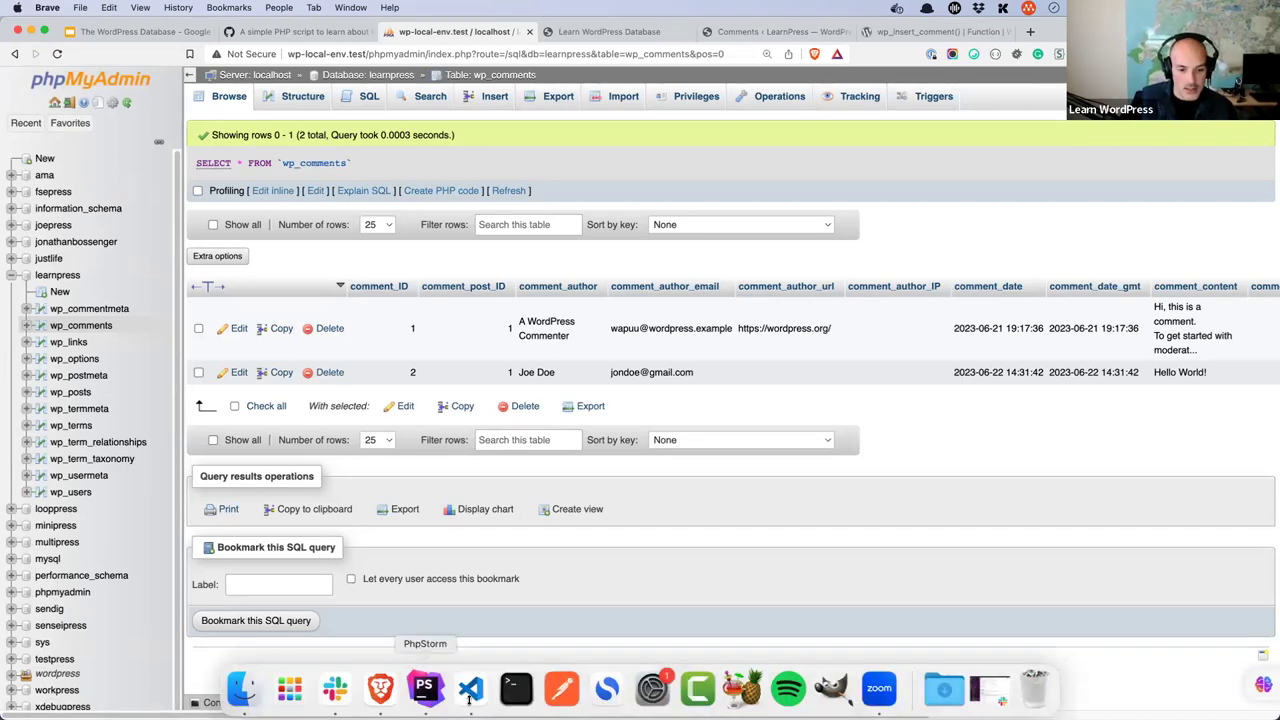
left_click(470, 690)
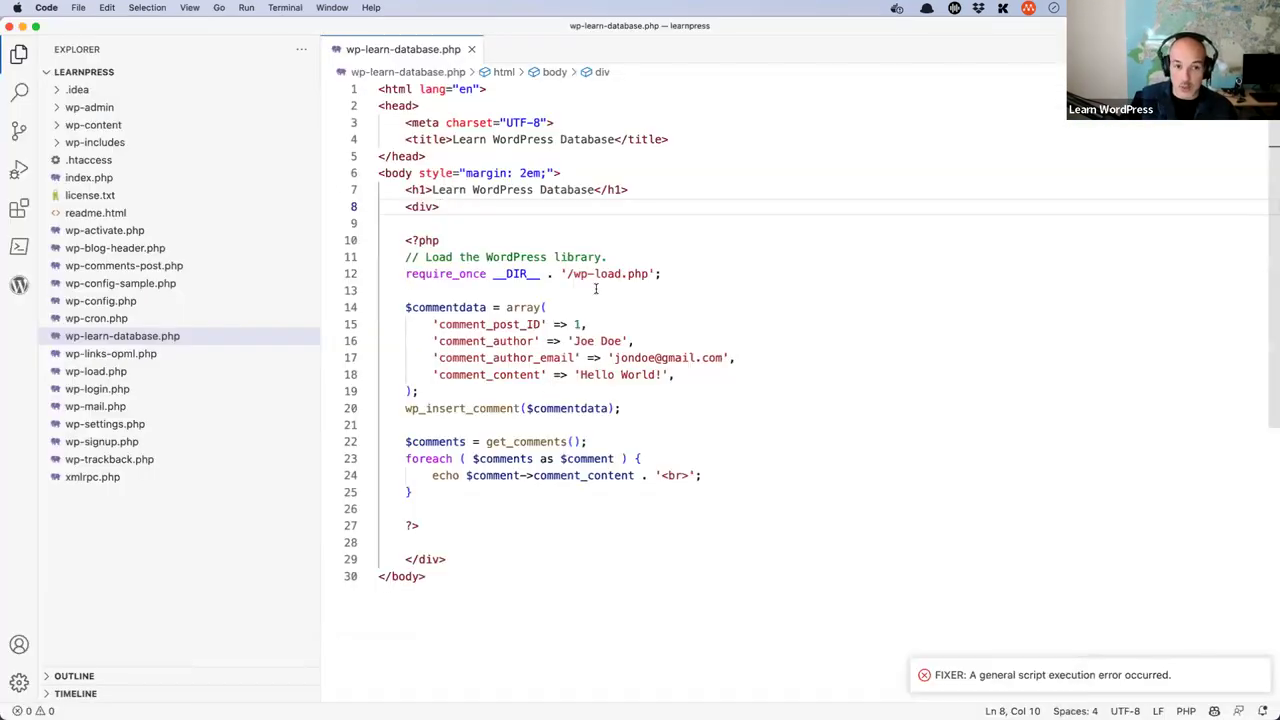
- Open Code > Settings > Extensions and look through the installed extensions list
left_click(78, 8)
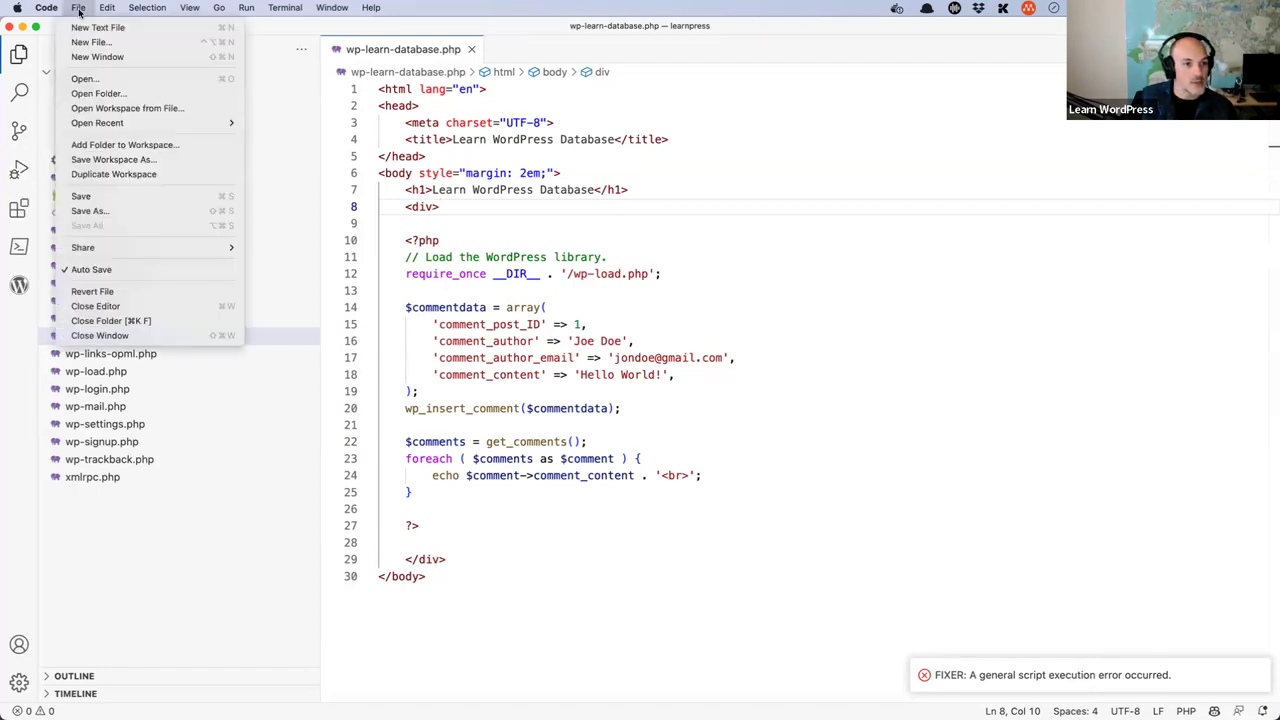
mouse_move(40, 12)
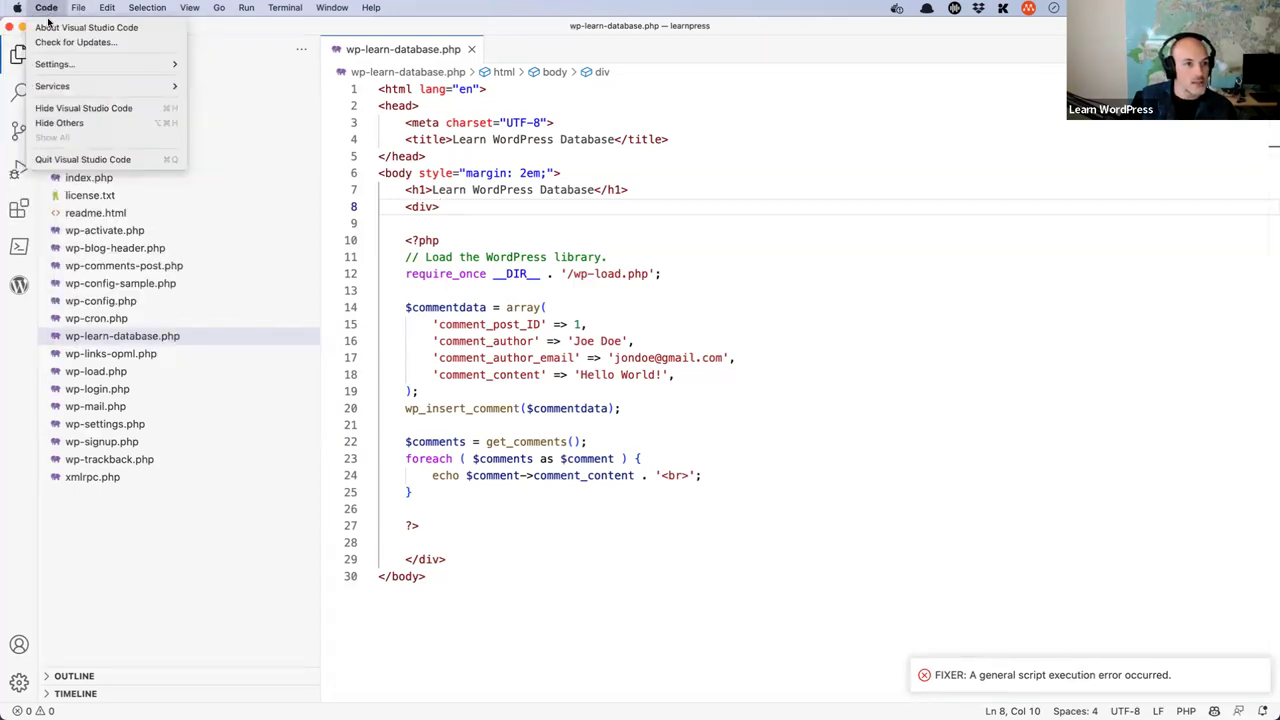
mouse_move(60, 64)
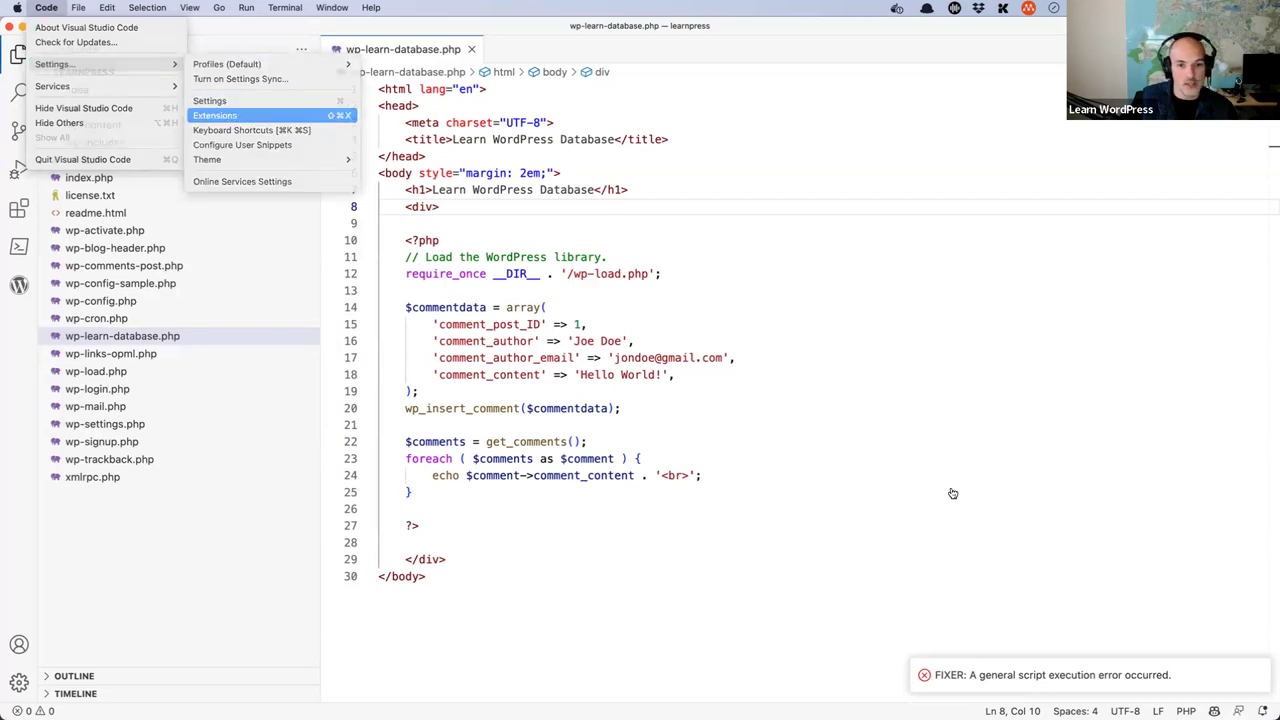
left_click(215, 115)
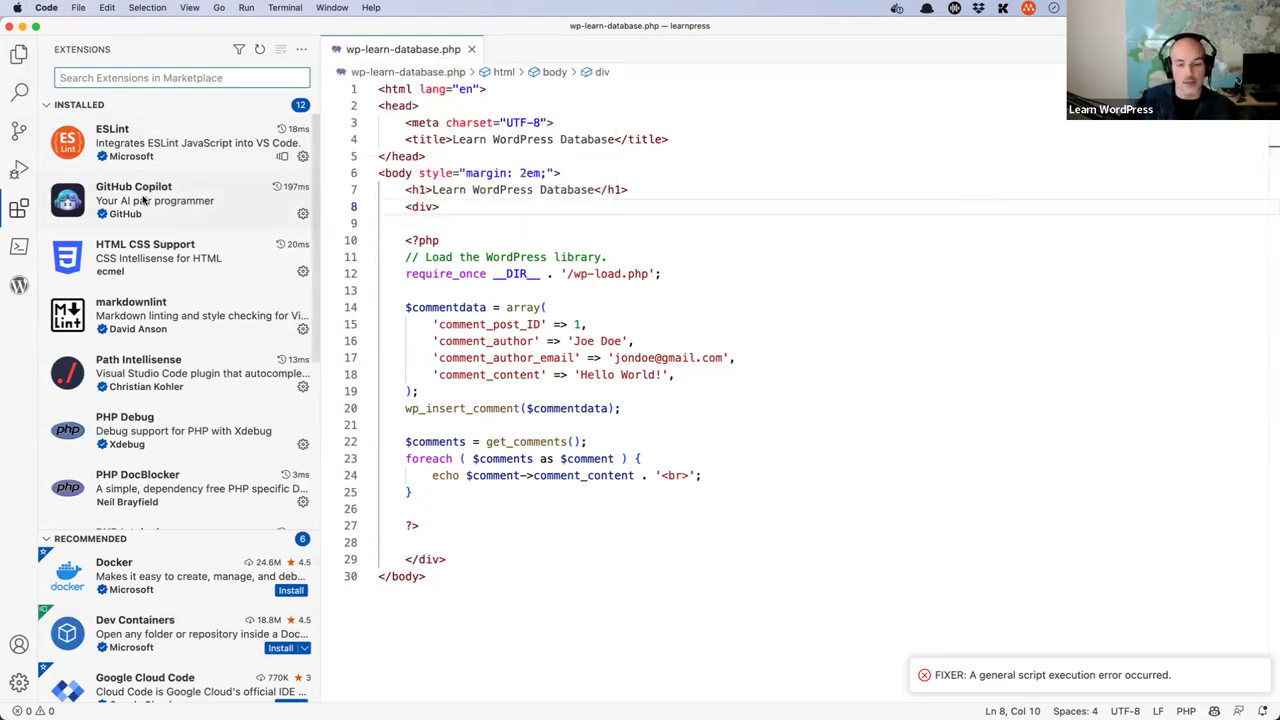
mouse_move(143, 200)
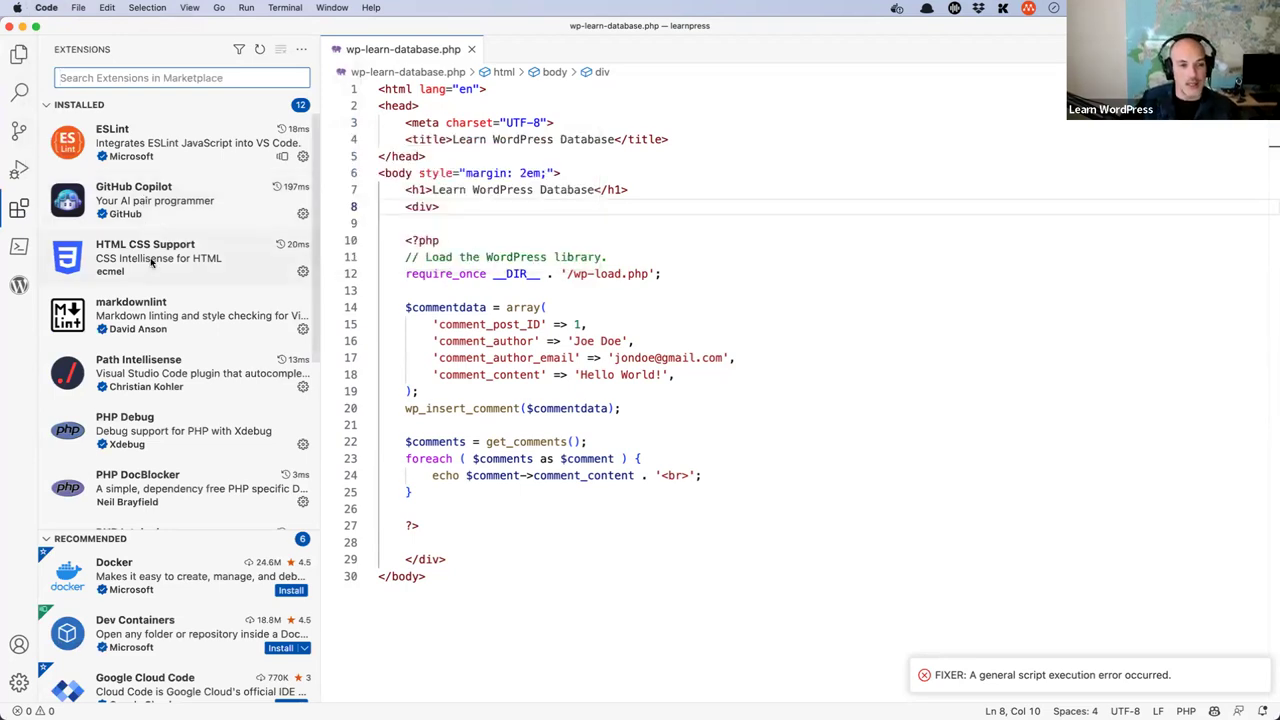
mouse_move(152, 262)
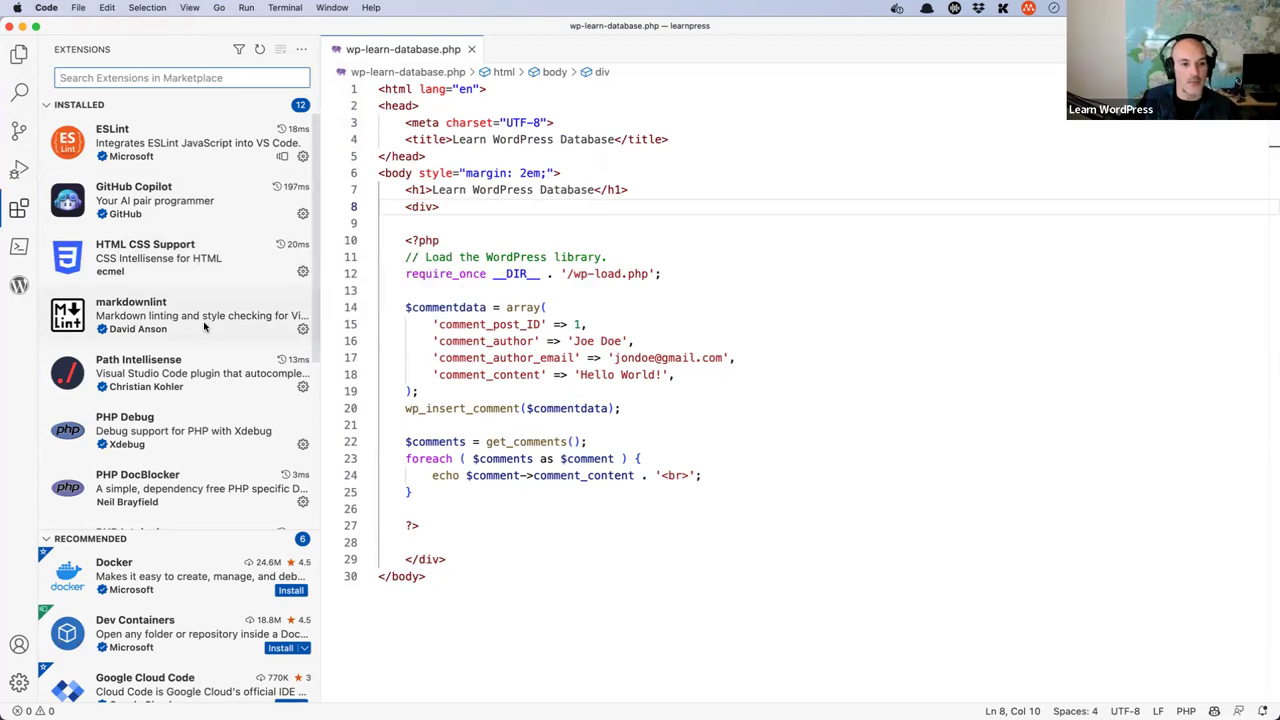
mouse_move(204, 326)
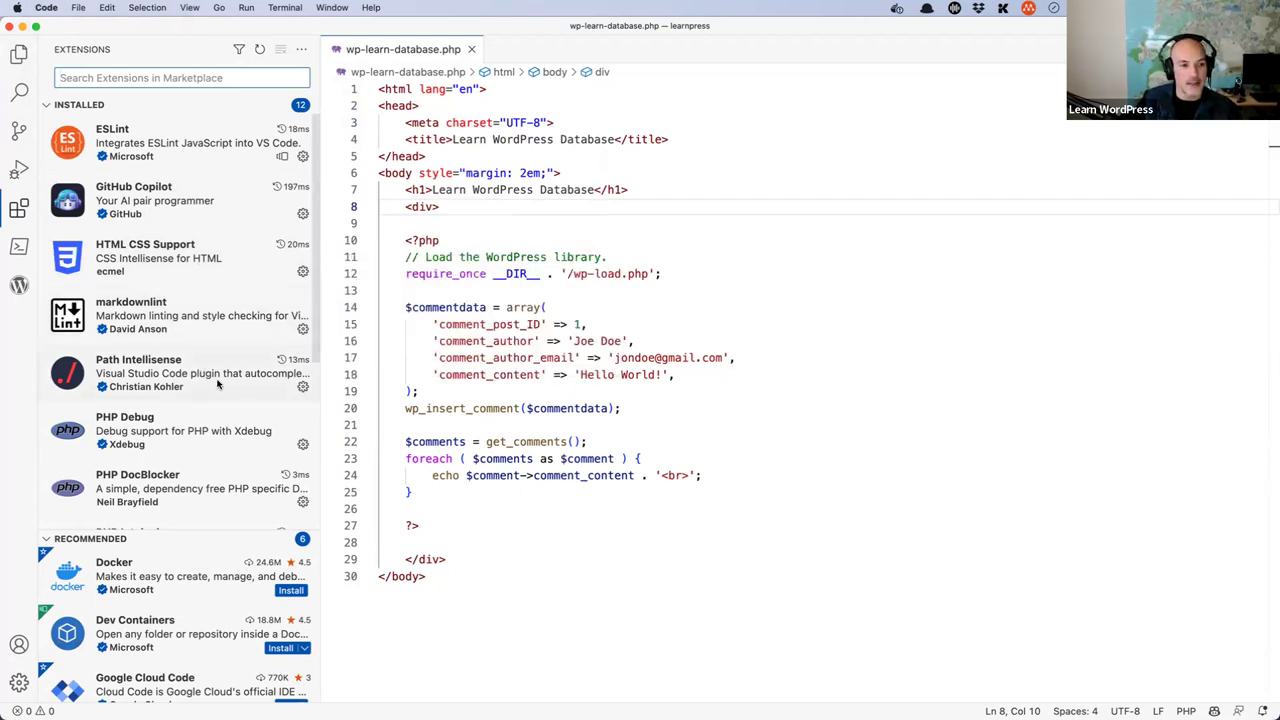
mouse_move(128, 362)
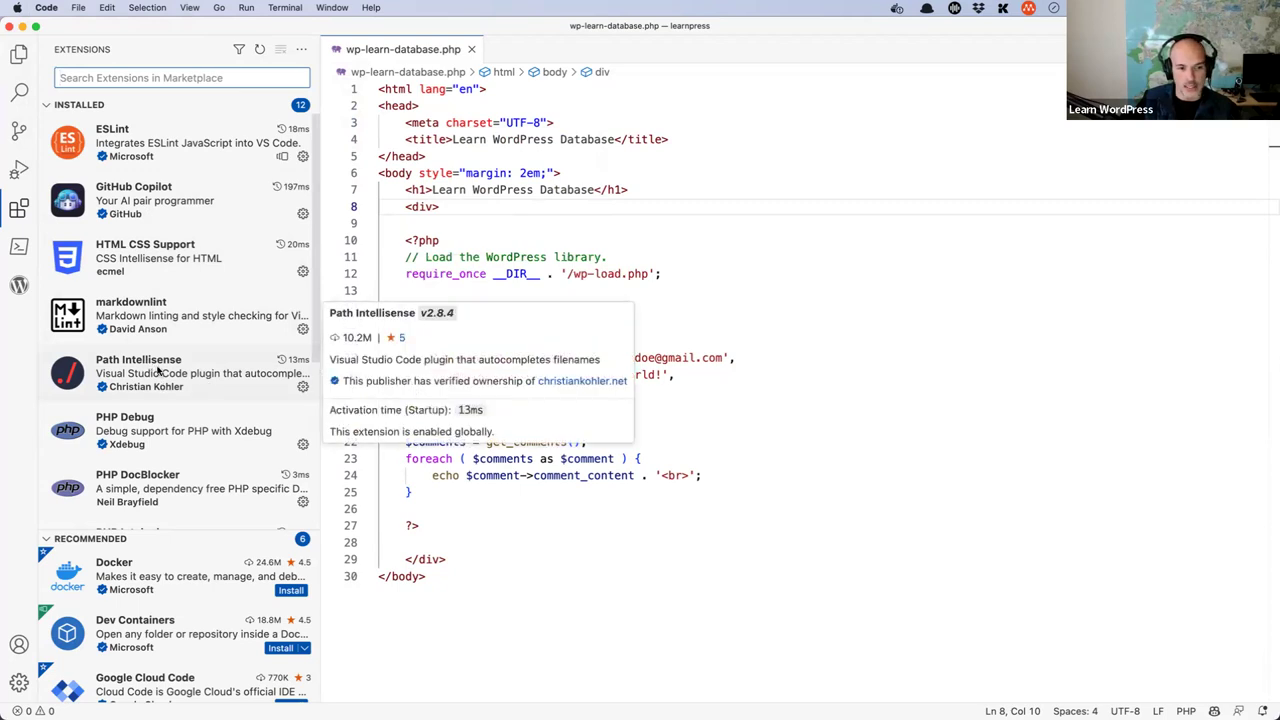
scroll(166, 431, "down", 5)
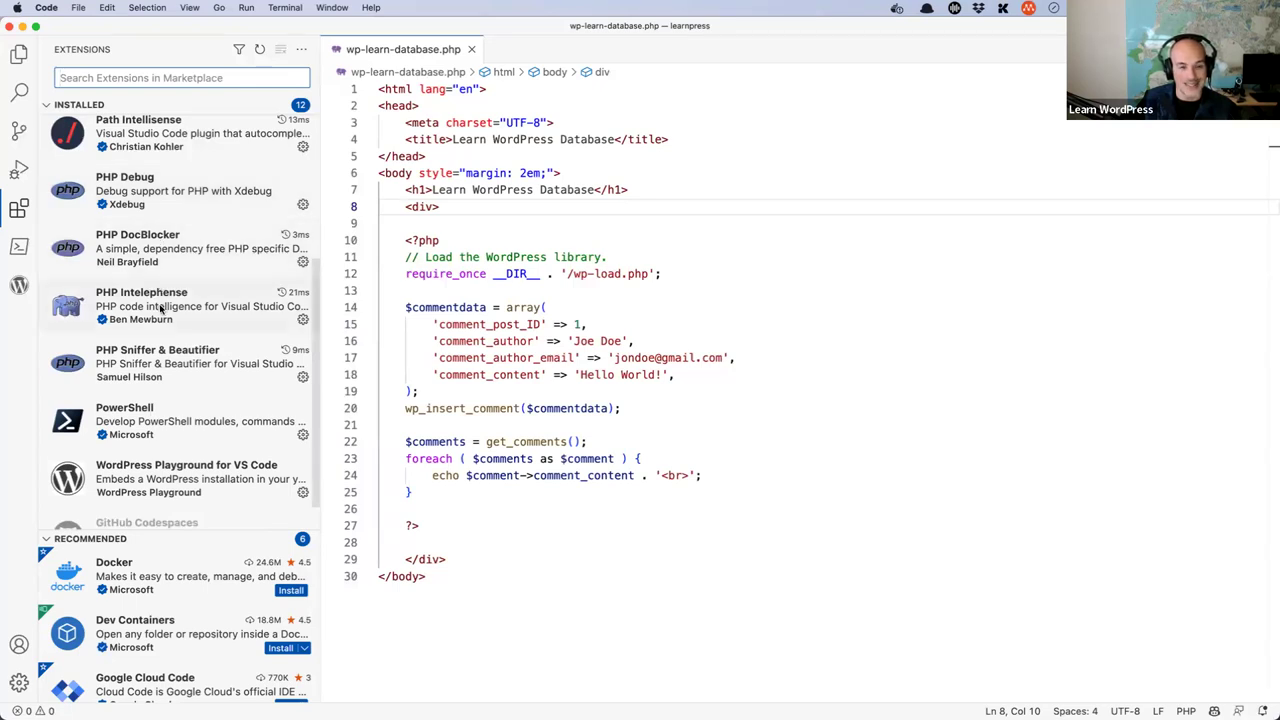
mouse_move(160, 309)
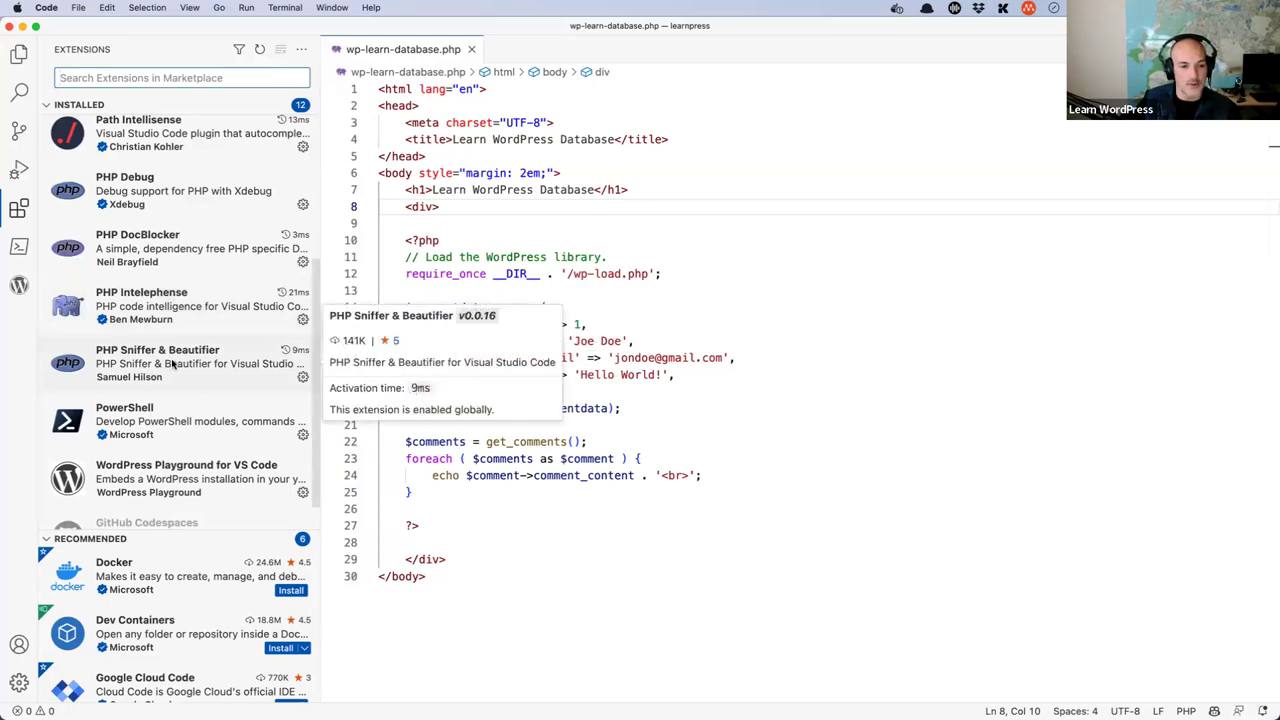
scroll(172, 372, "down", 1)
mouse_move(175, 390)
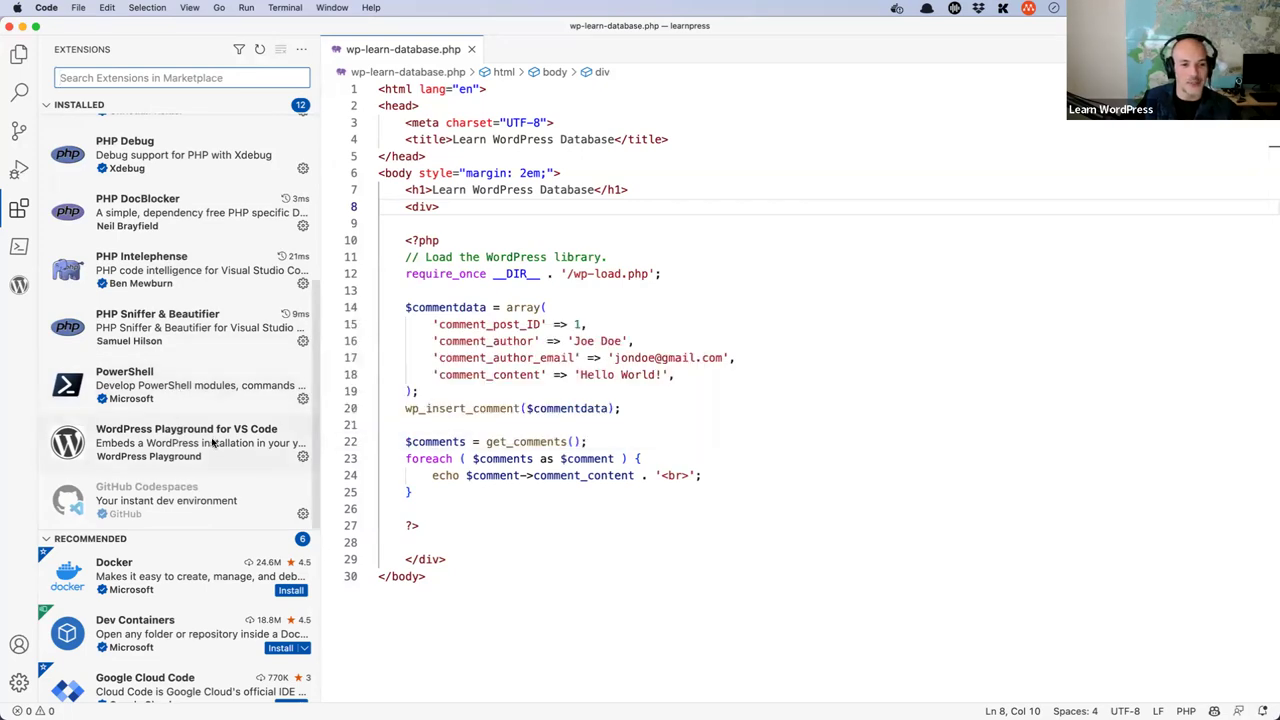
mouse_move(213, 443)
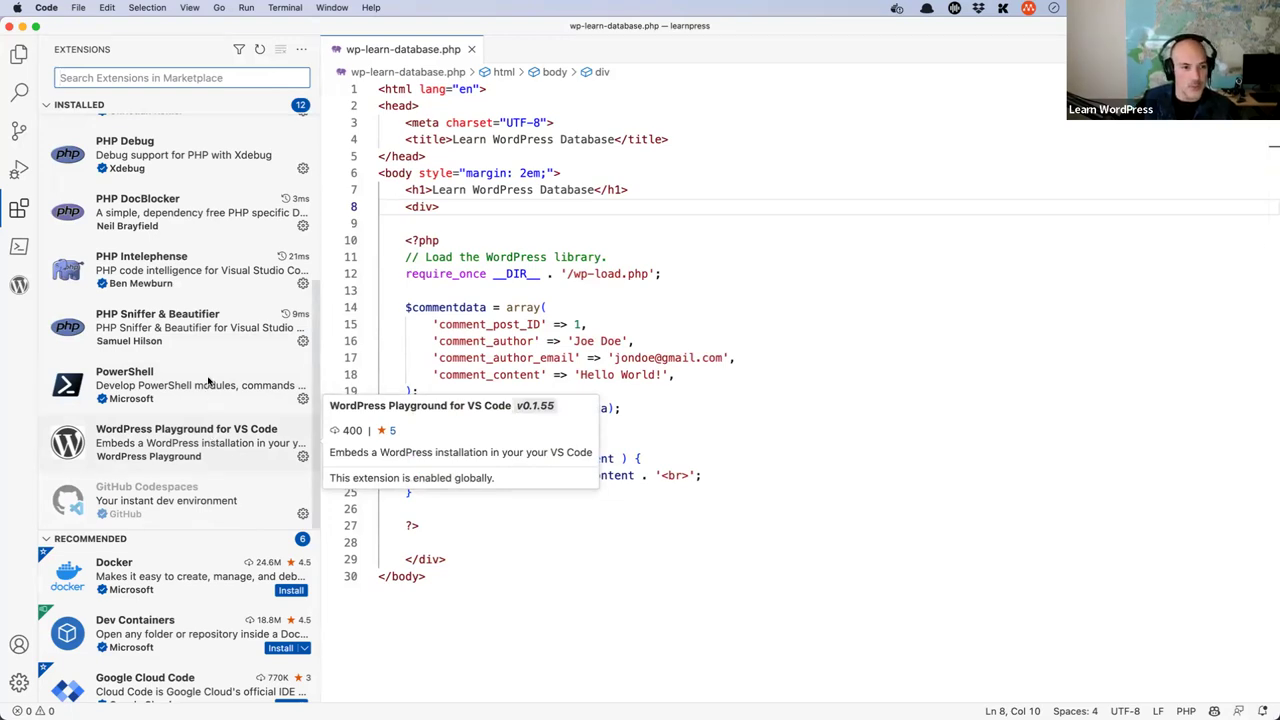
scroll(208, 381, "up", 5)
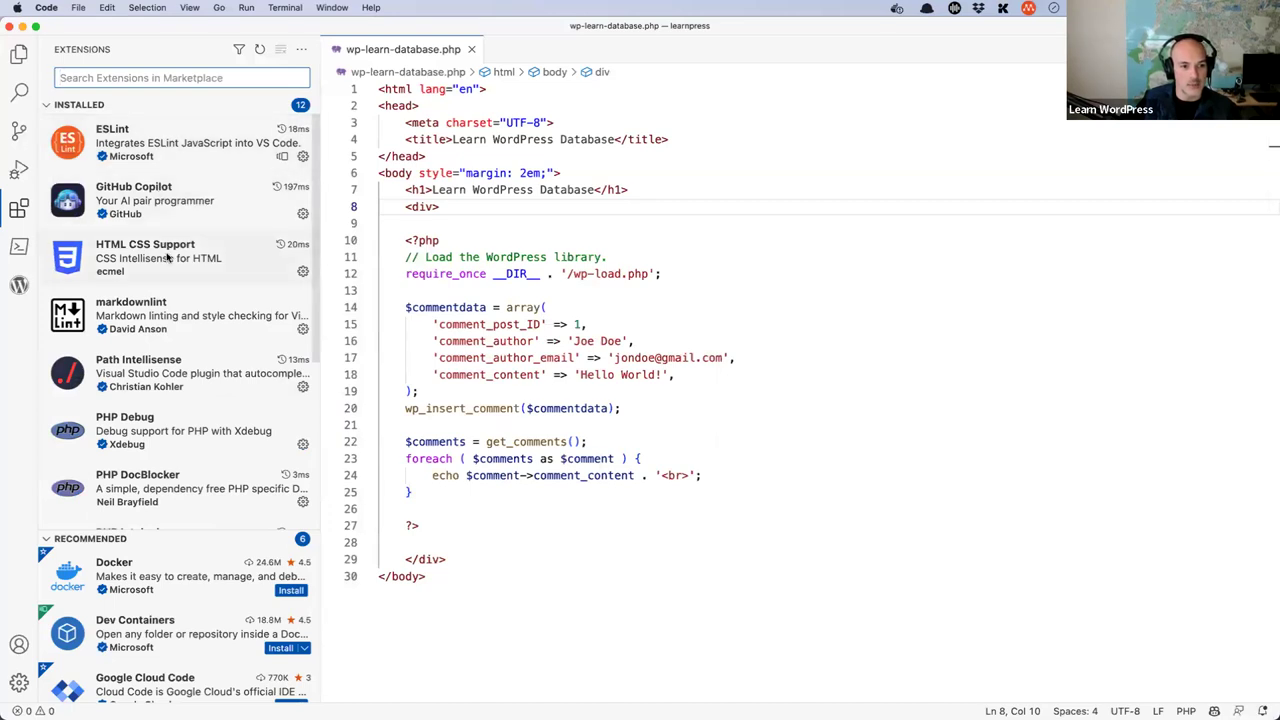
scroll(162, 307, "down", 5)
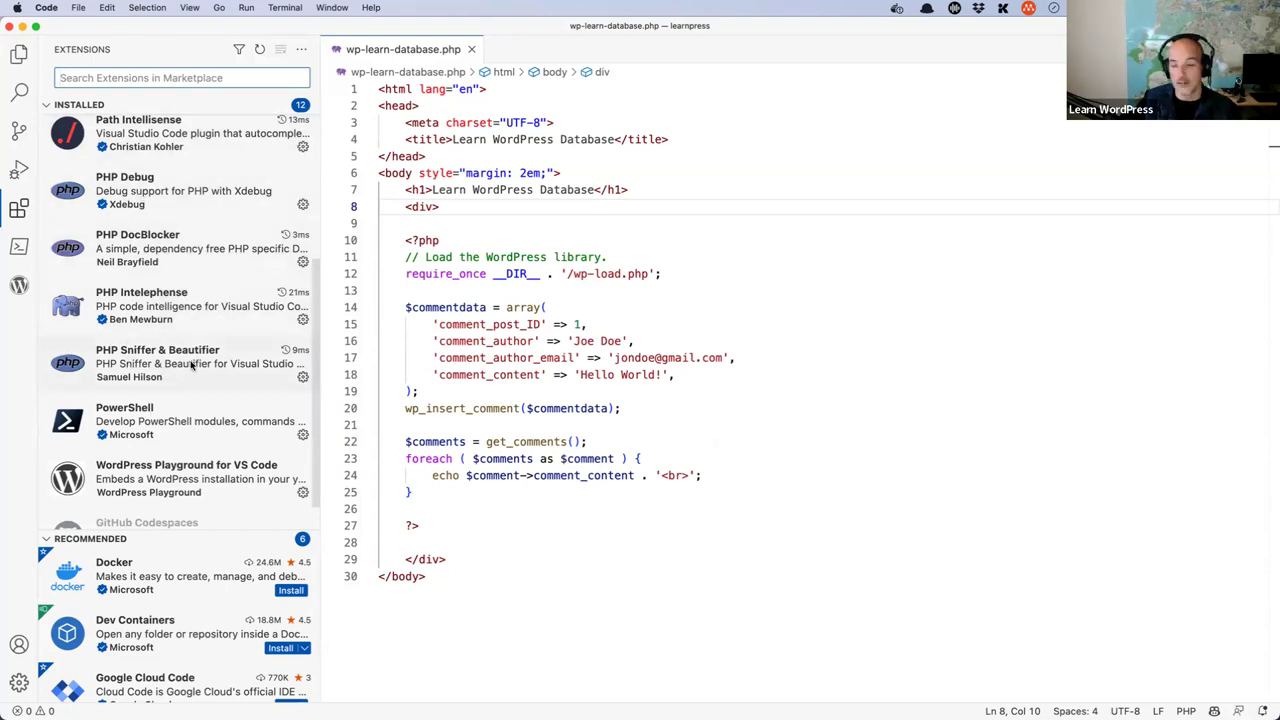
mouse_move(192, 365)
scroll(192, 365, "up", 5)
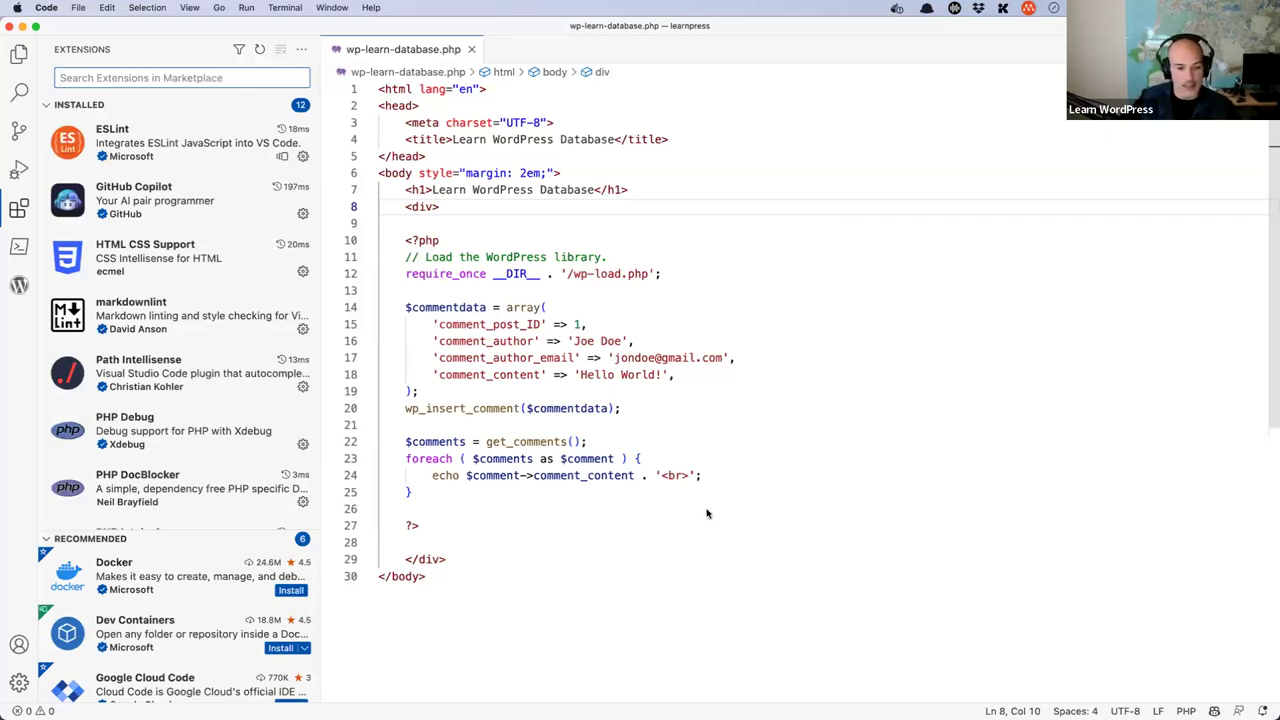
mouse_move(290, 700)
left_click(380, 690)
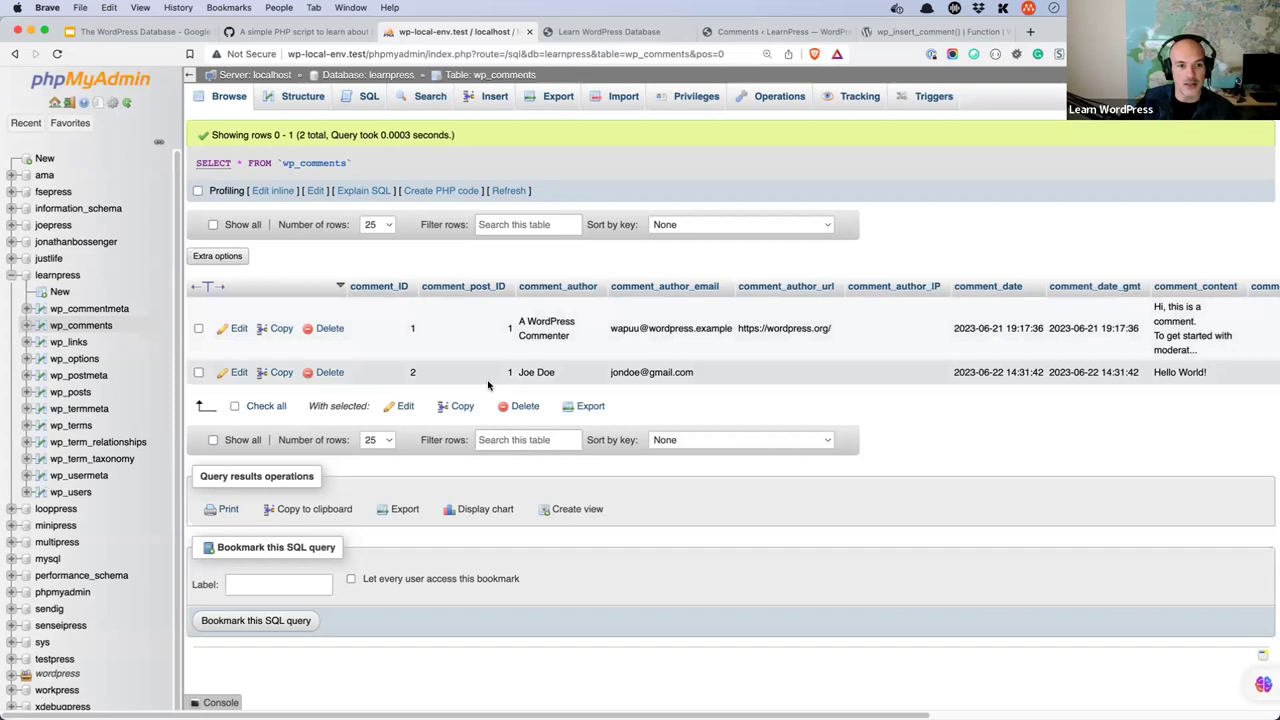
- Open the learnpress database and browse the wp_posts table rows
left_click(362, 79)
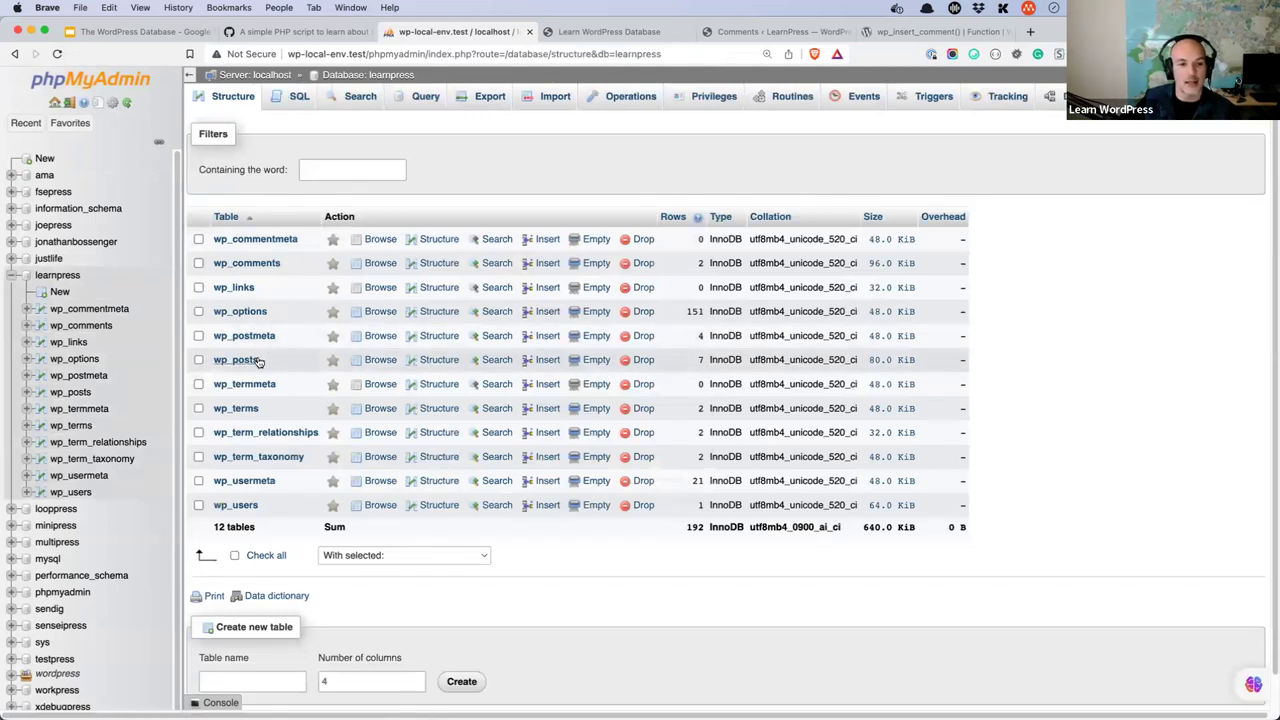
left_click(256, 361)
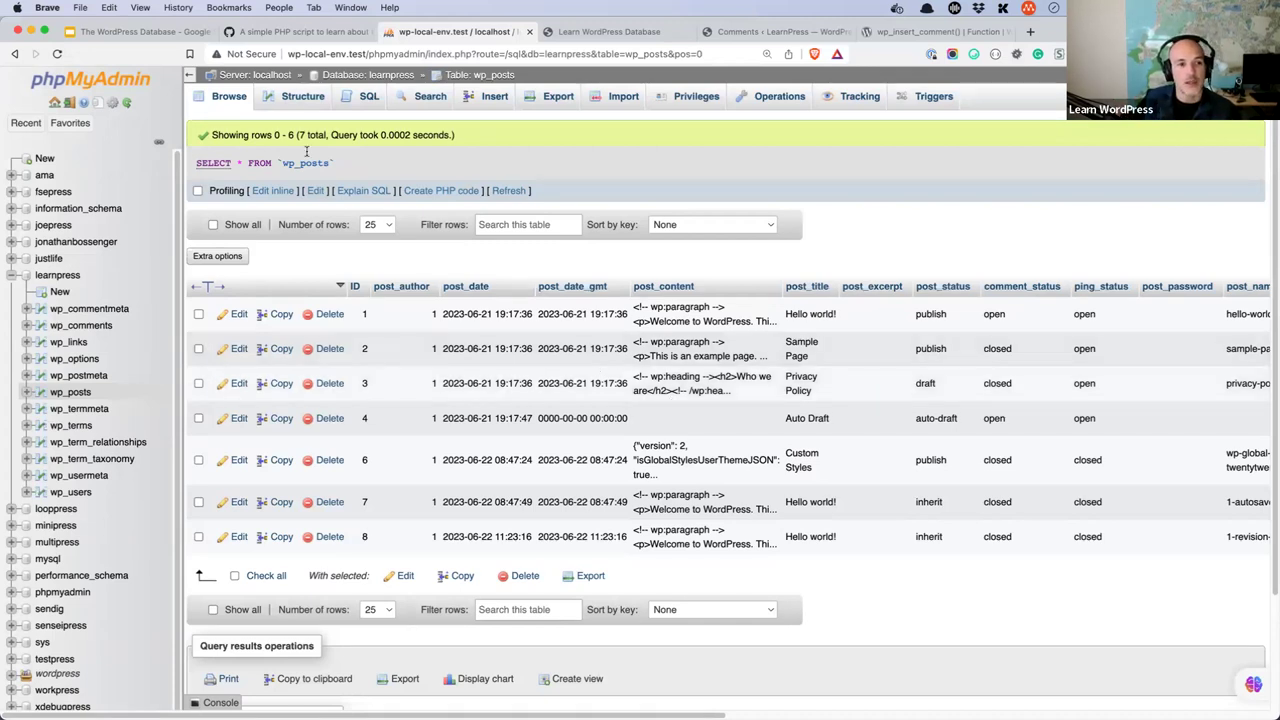
left_click(229, 97)
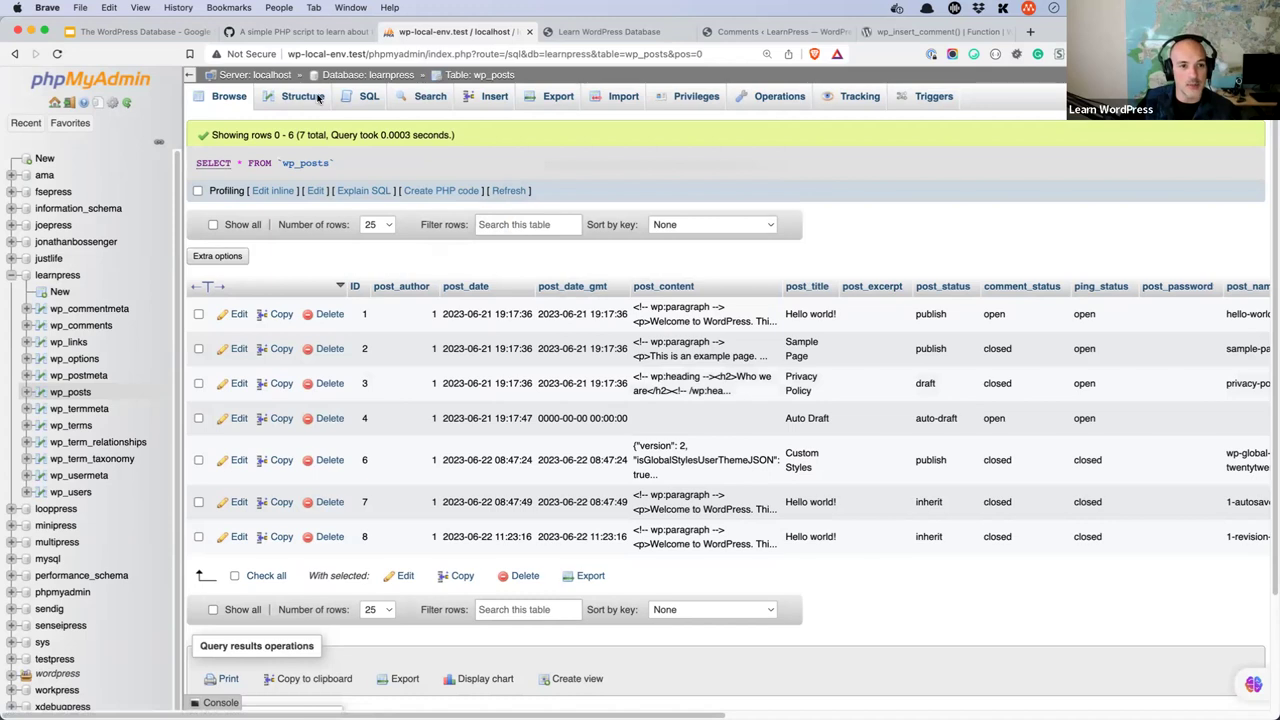
- Browse the four wp_postmeta rows, including _wp_page_template and _edit_lock entries
left_click(367, 78)
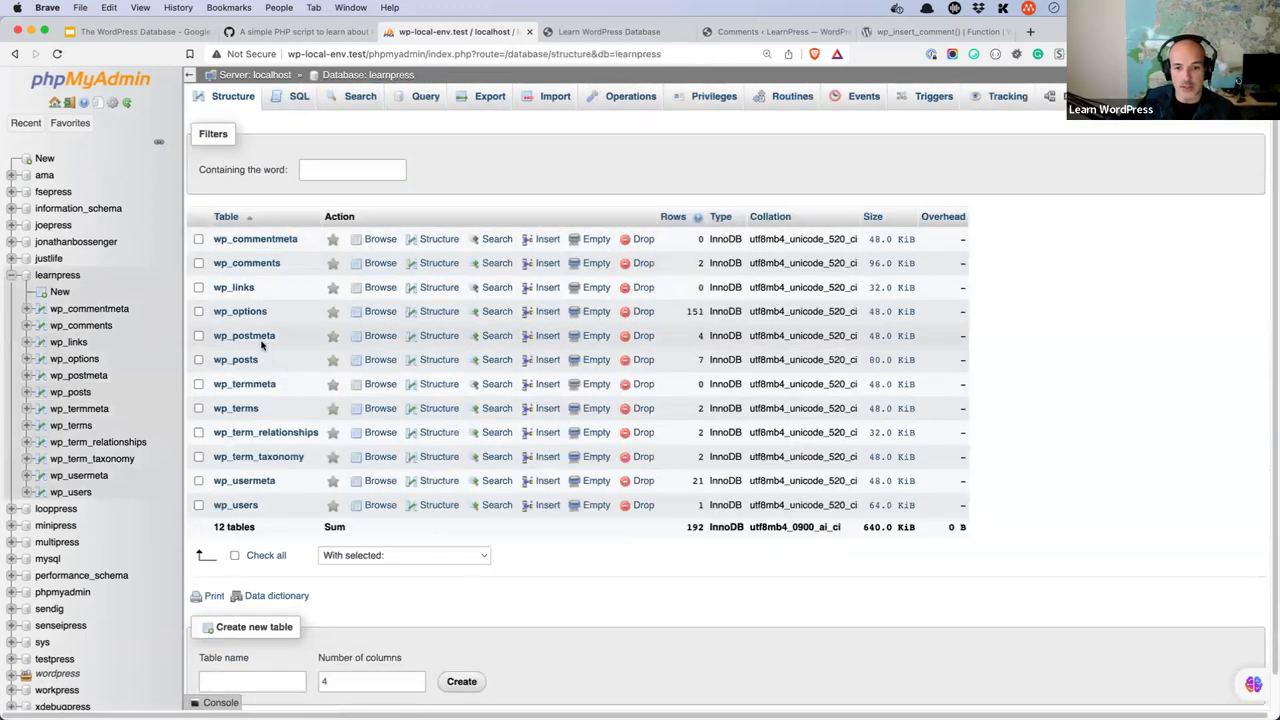
left_click(259, 338)
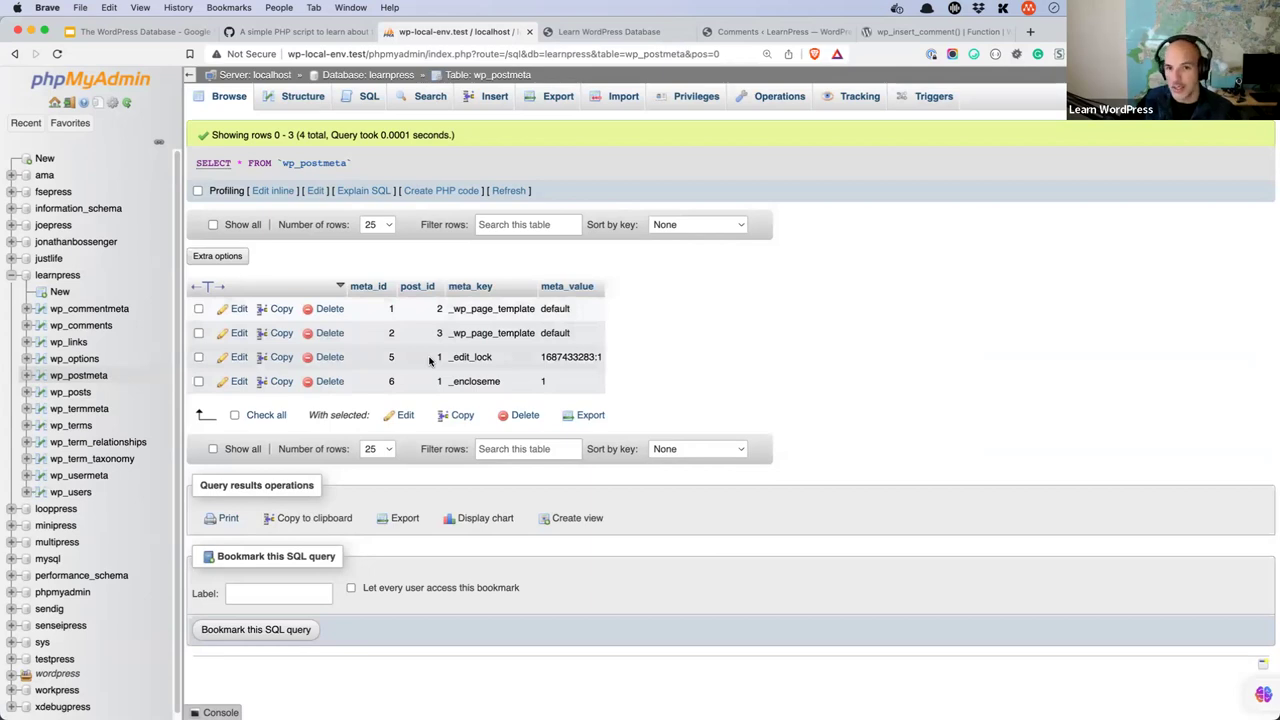
left_click(630, 32)
- View the WordPress admin Posts list with its single Hello world! post
left_click(748, 32)
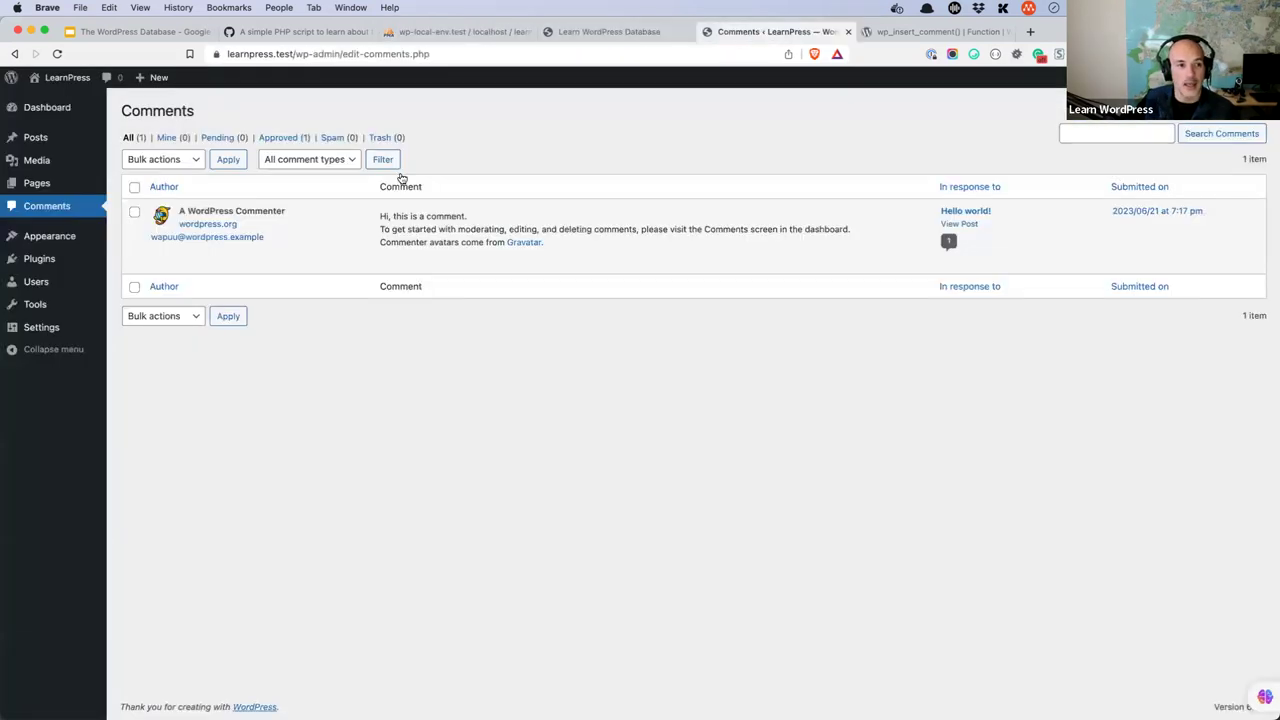
left_click(42, 138)
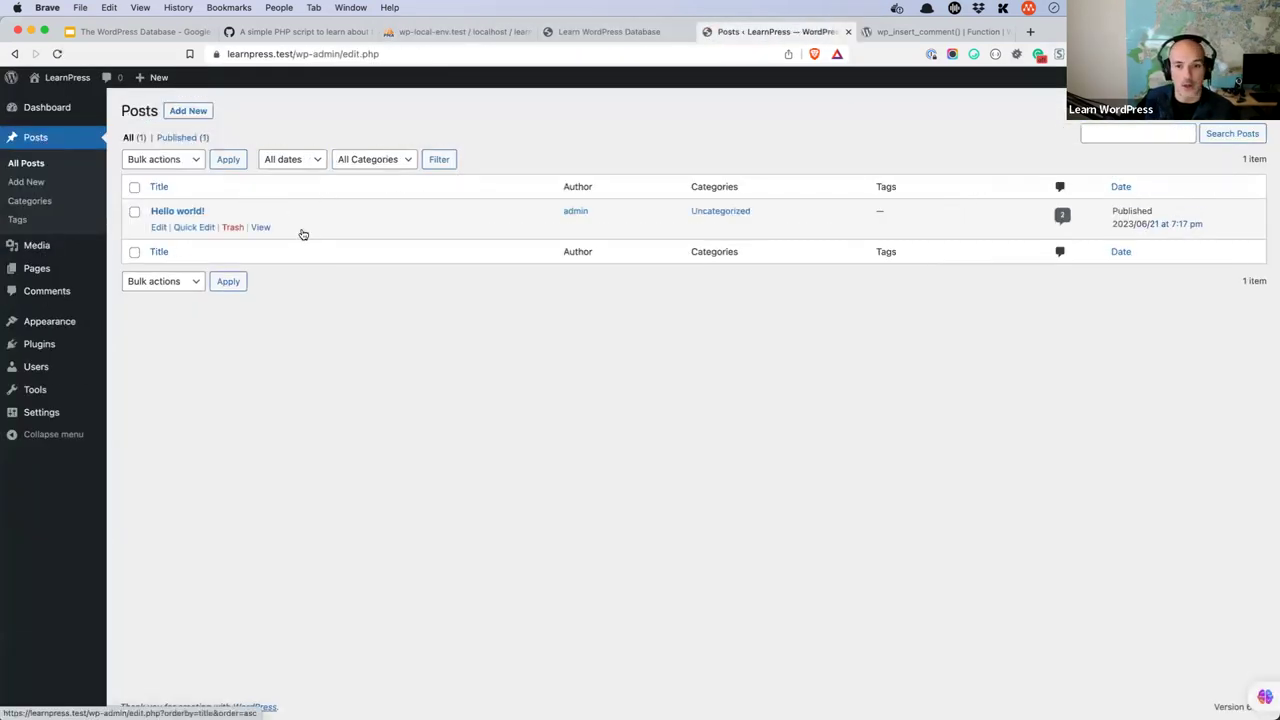
left_click(585, 32)
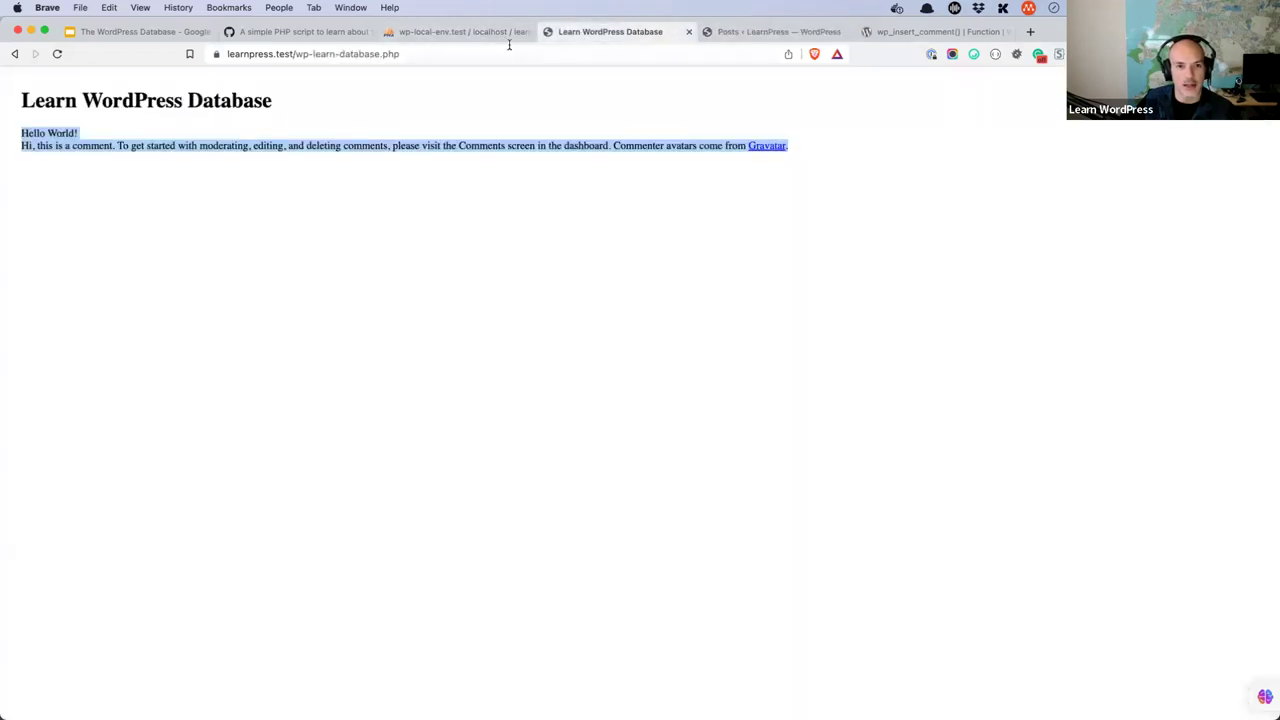
key("ctrl+shift+Tab")
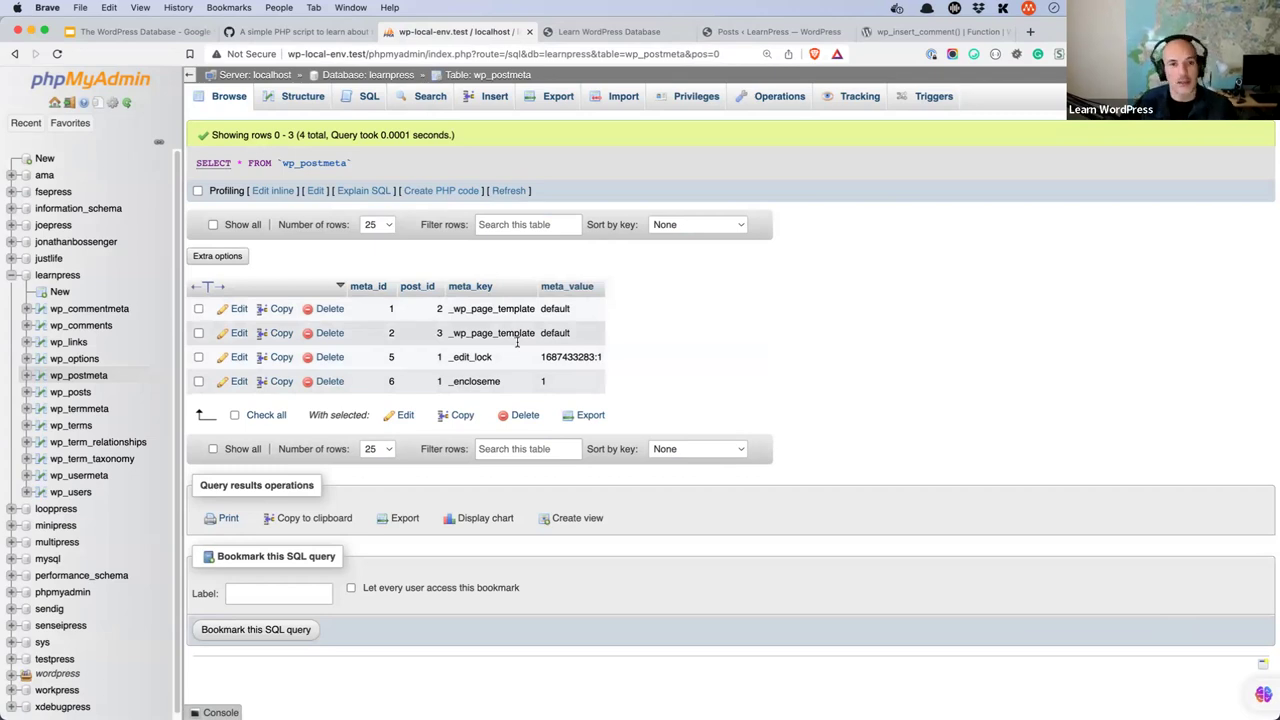
- Delete the comment-inserting and comment-listing code on lines 14–25
left_click(474, 697)
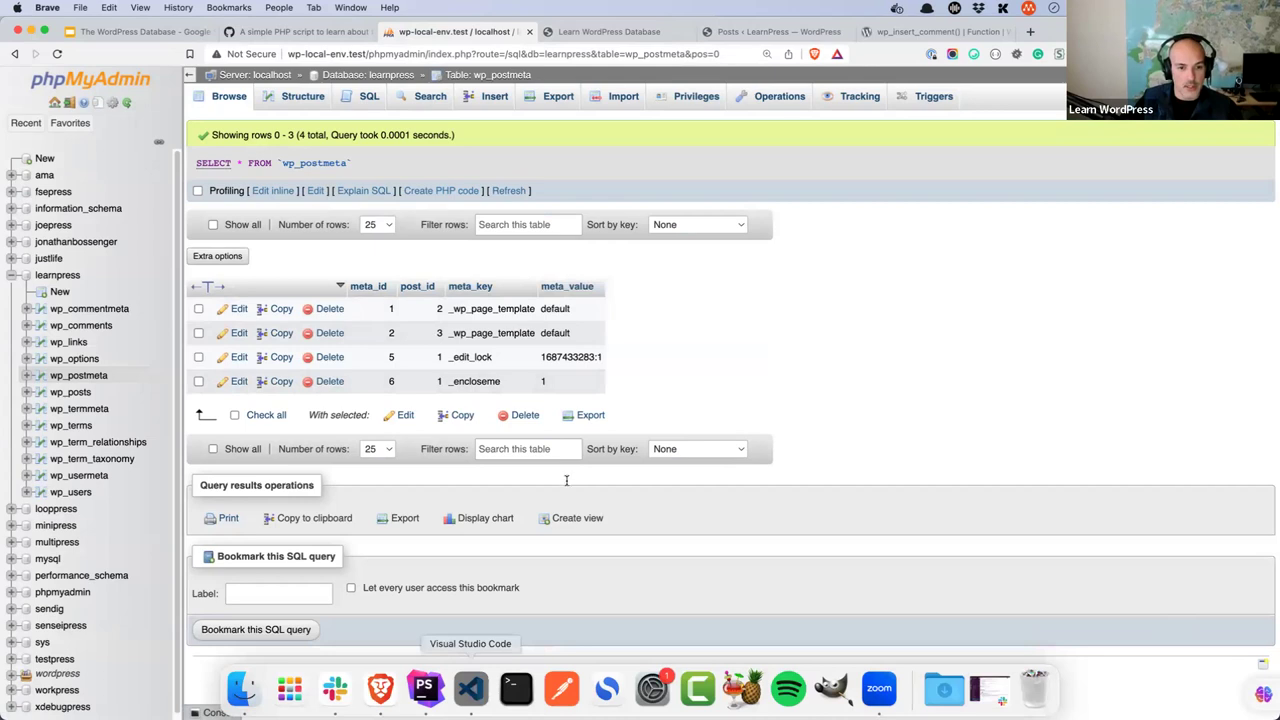
left_click_drag(465, 497, 379, 307)
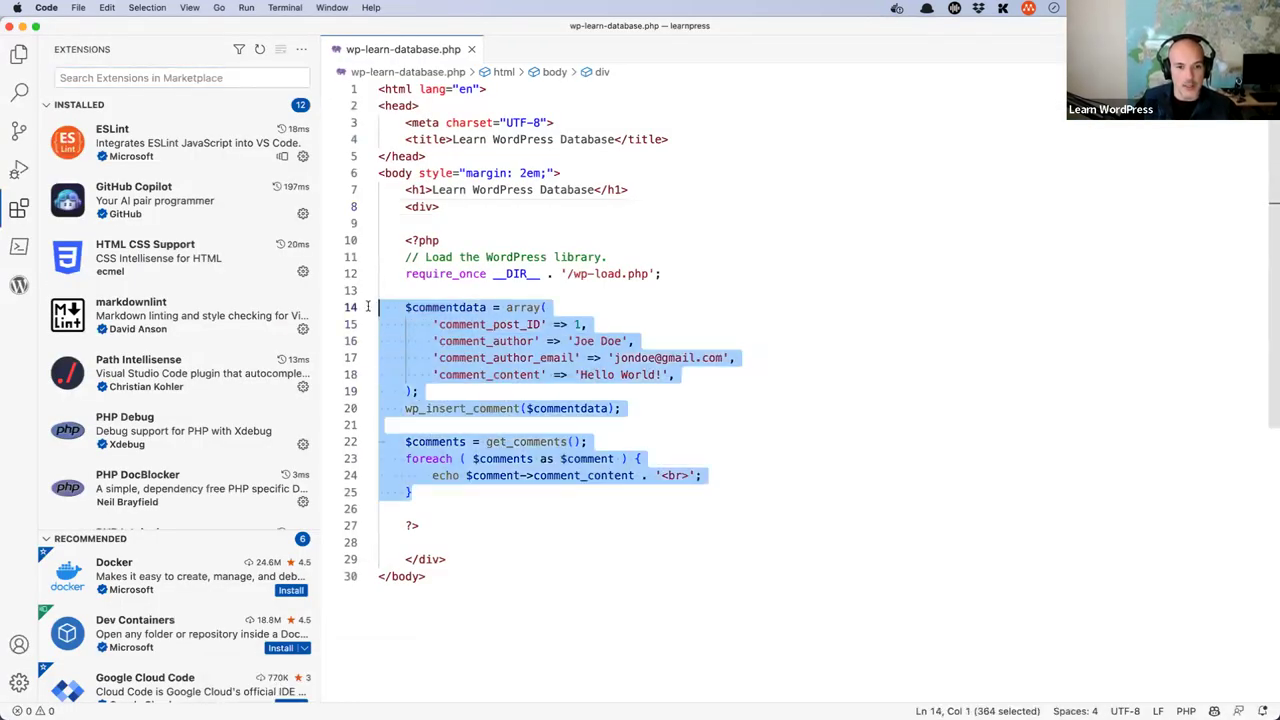
key("BackSpace")
key("Tab")
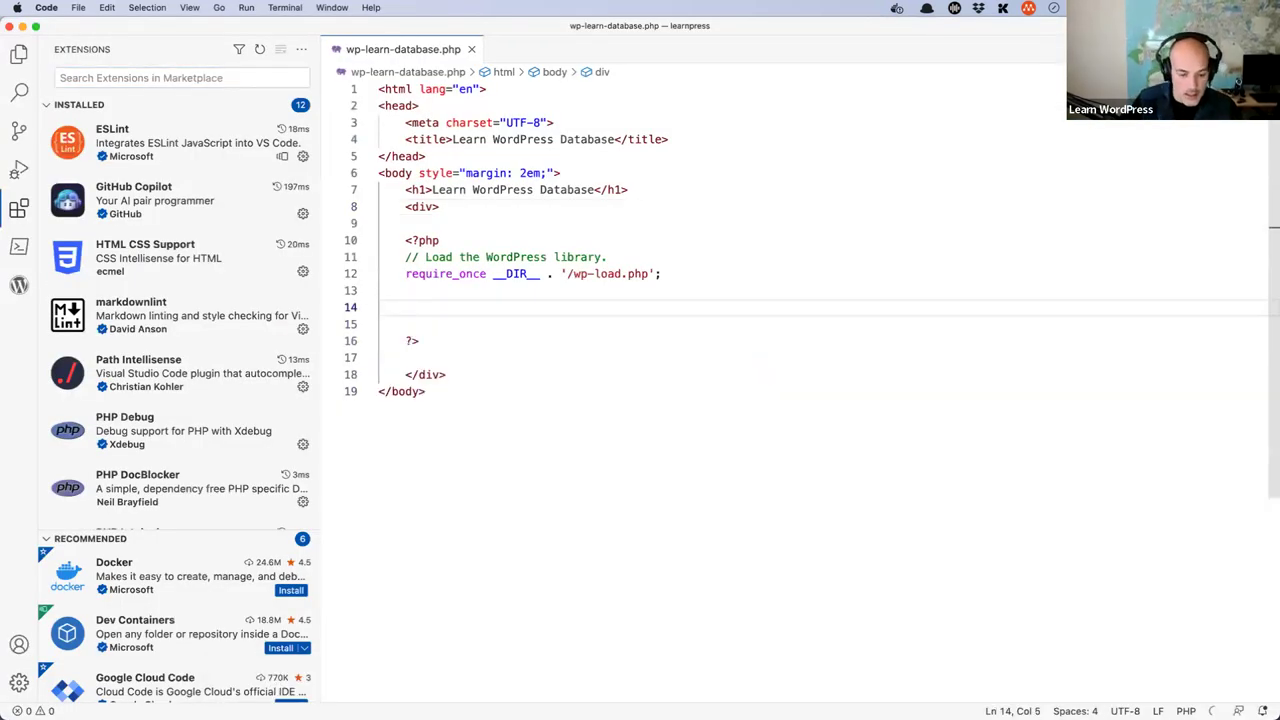
- Write $post = get_post(1); in place of the deleted code
type("$post = wp")
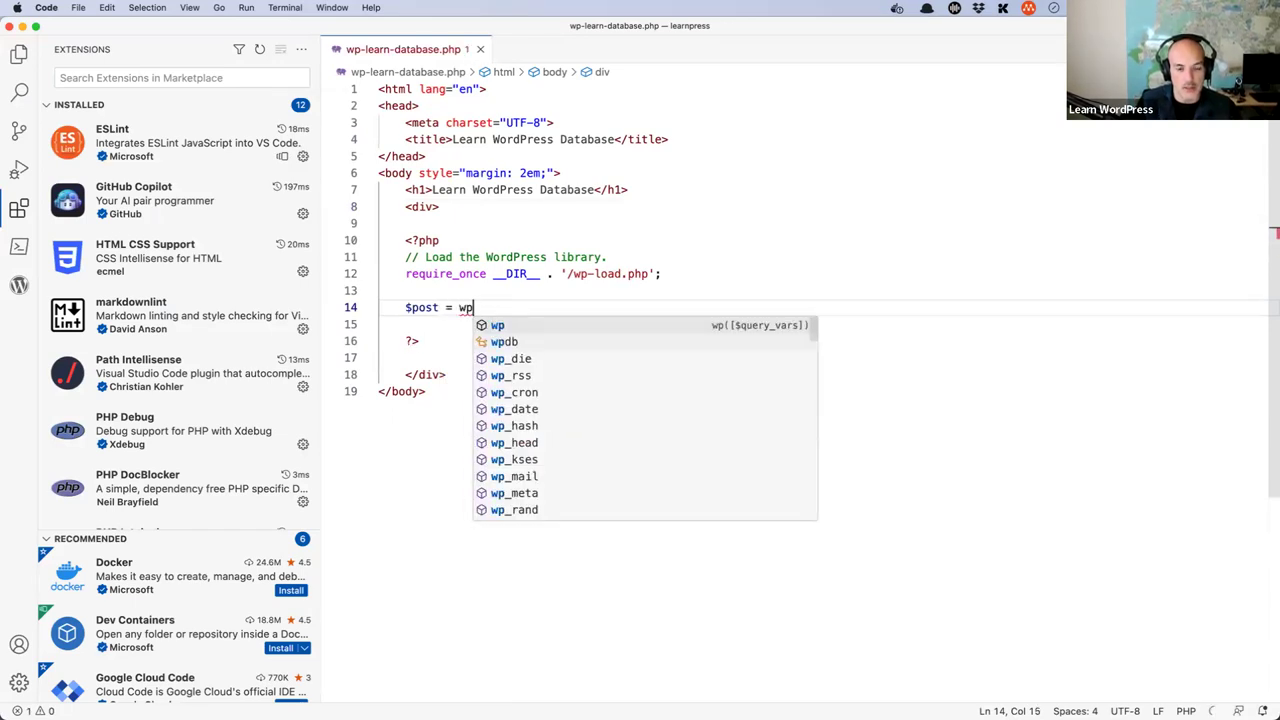
key("BackSpace")
key("BackSpace")
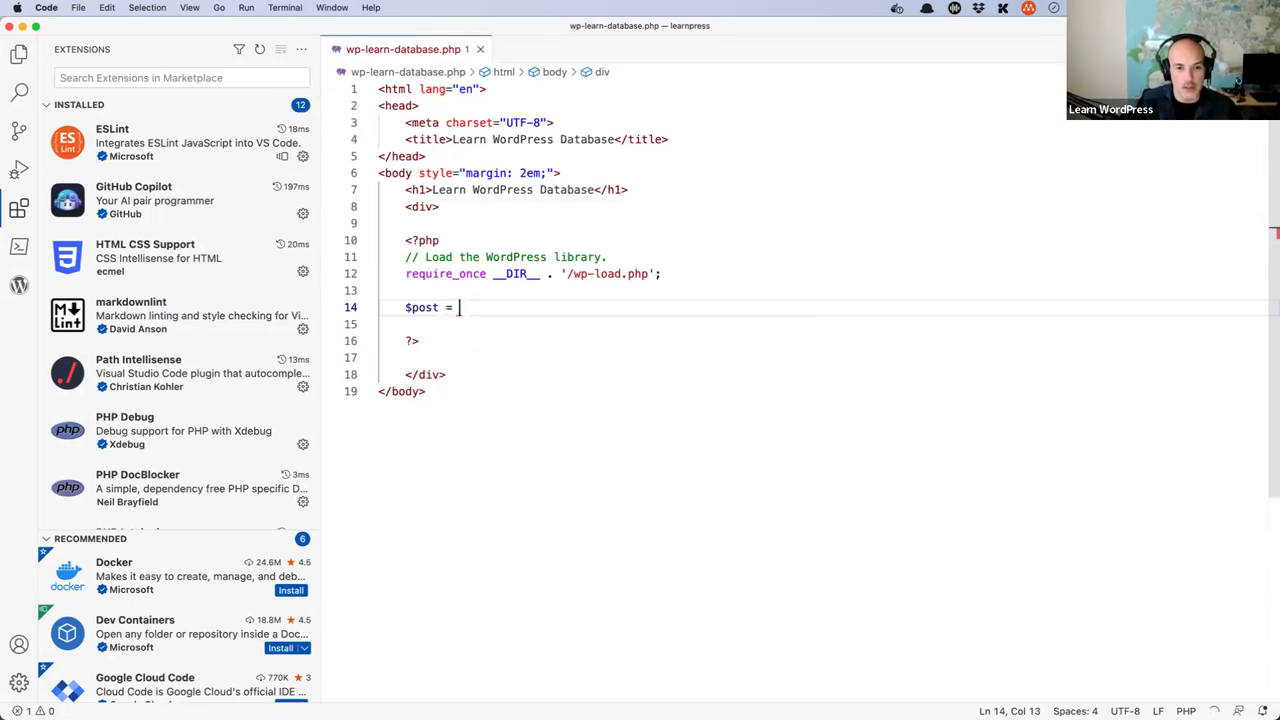
type("get_post")
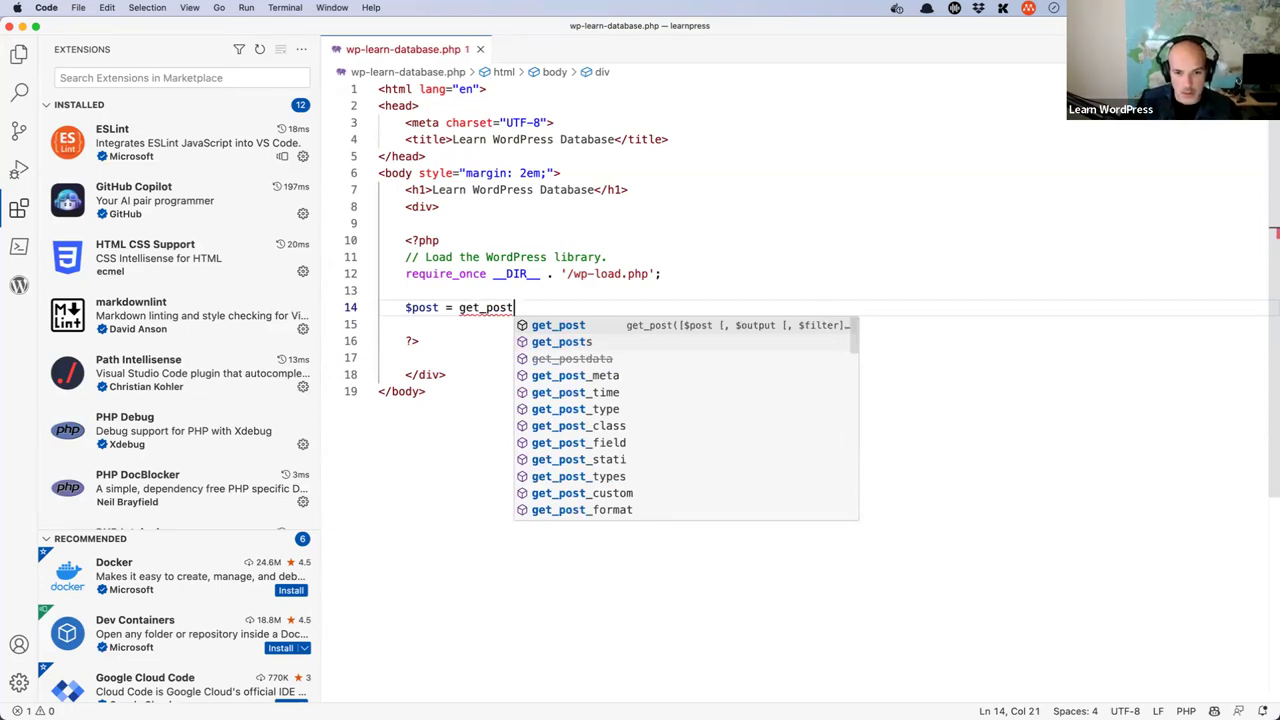
key("Return")
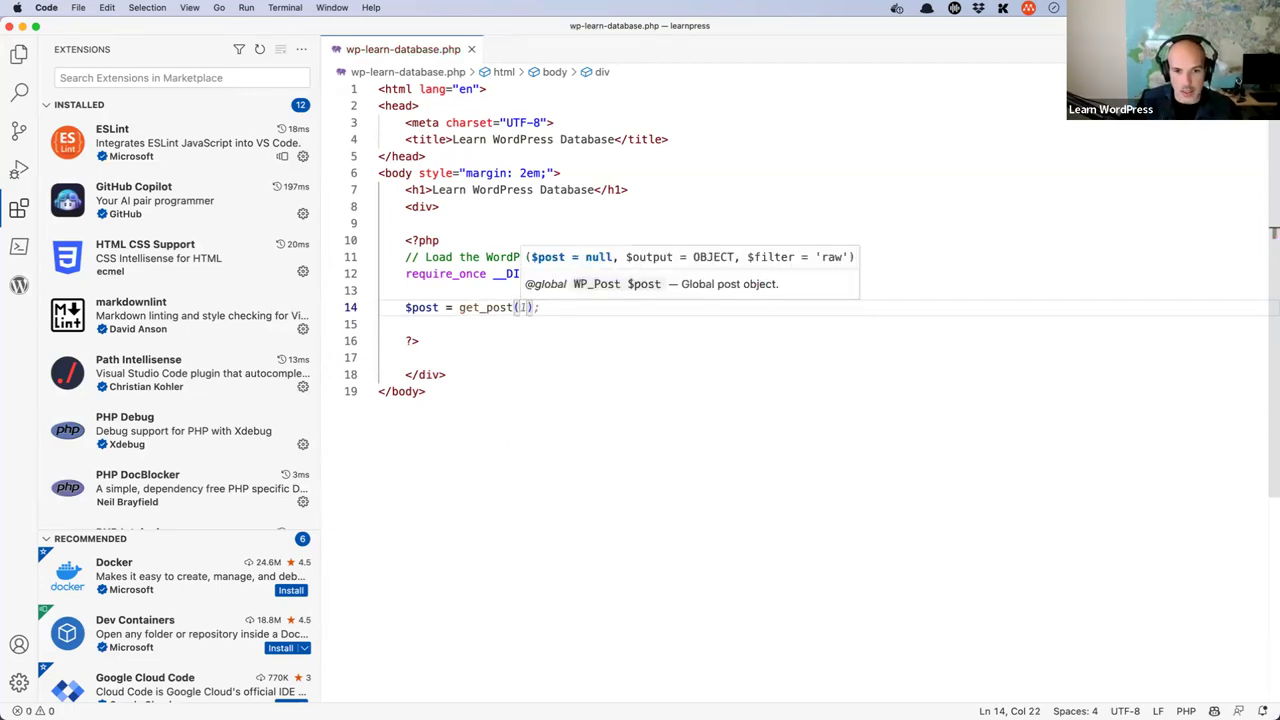
type("1")
key("End")
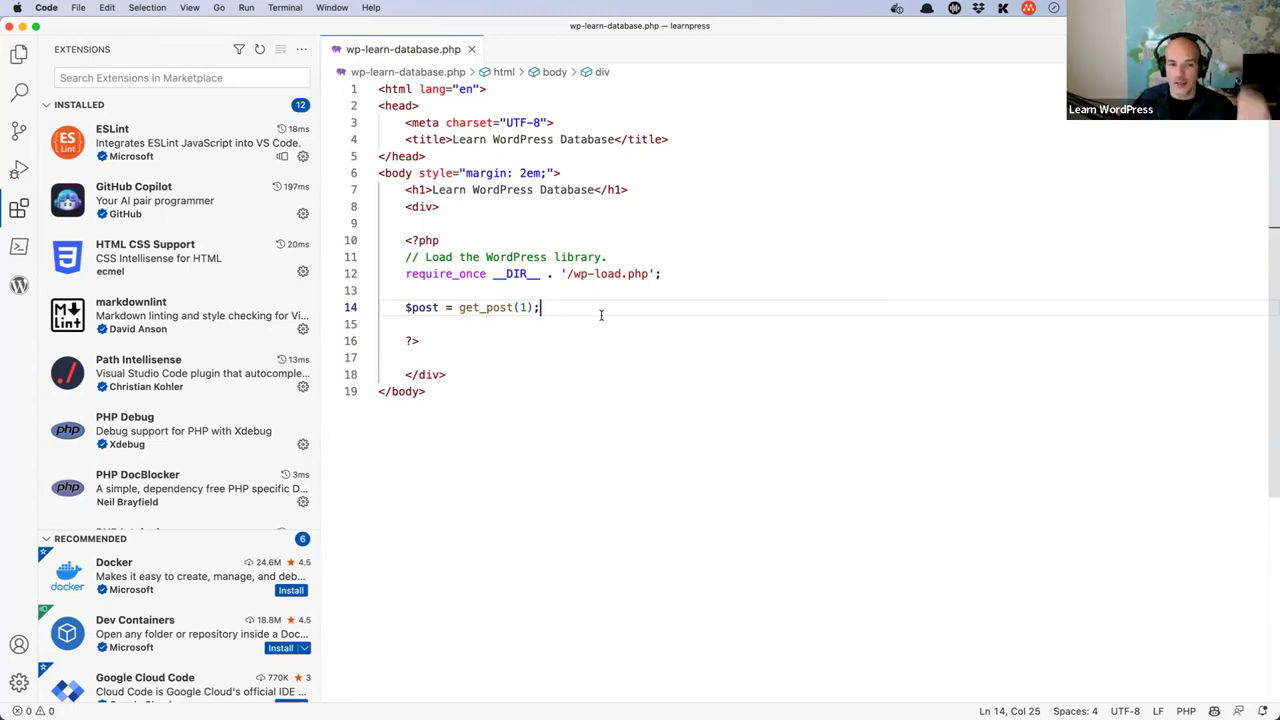
- Start an echo $post-> line below the get_post call
key("Return")
type("echo $t")
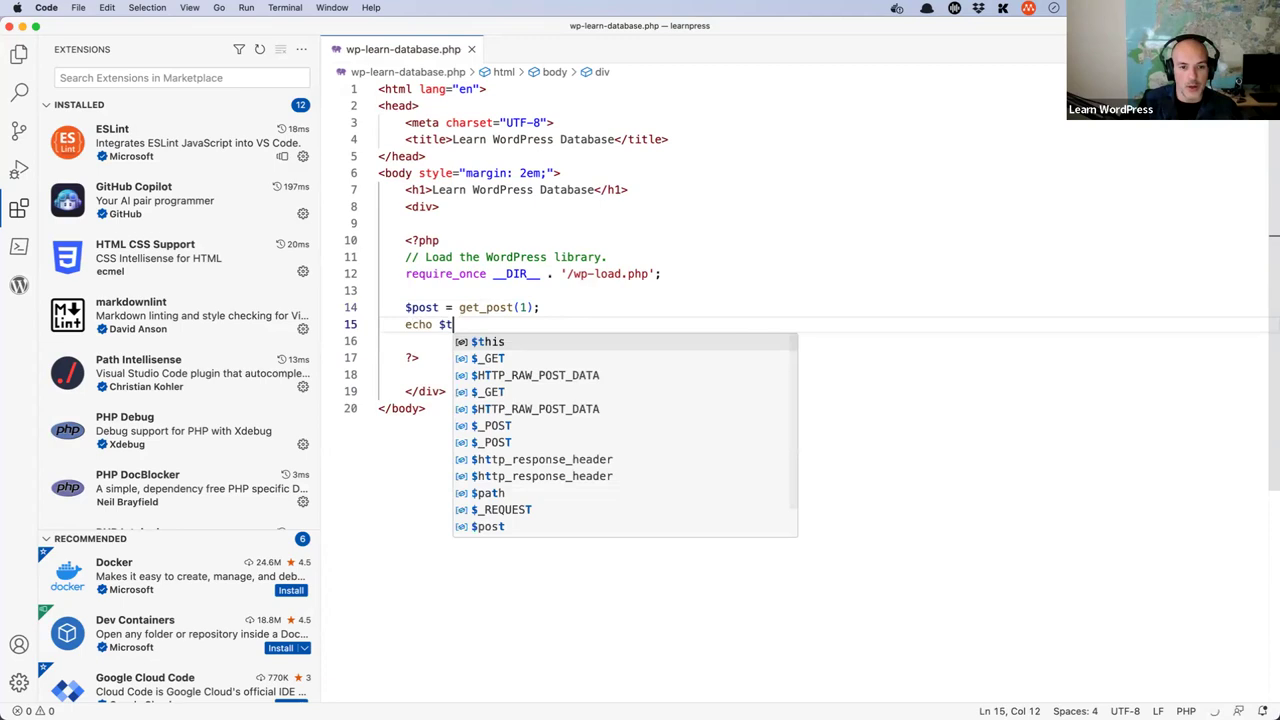
key("BackSpace")
type("post")
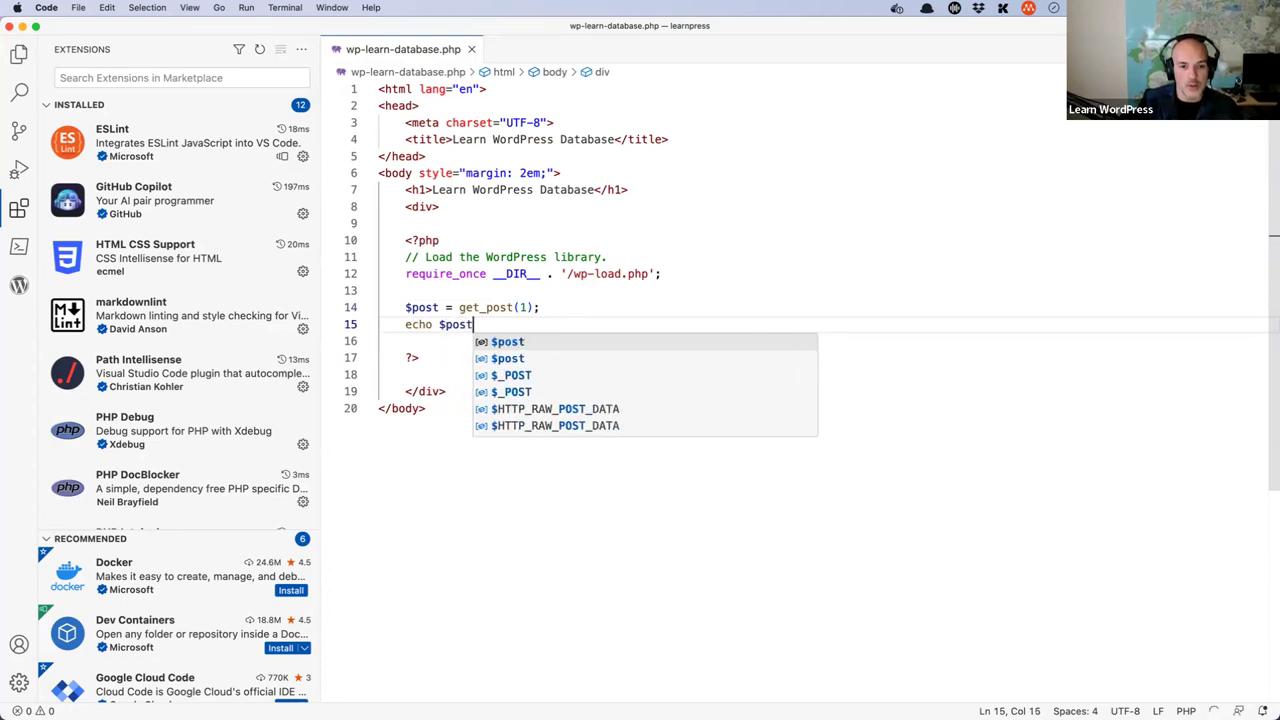
type("->")
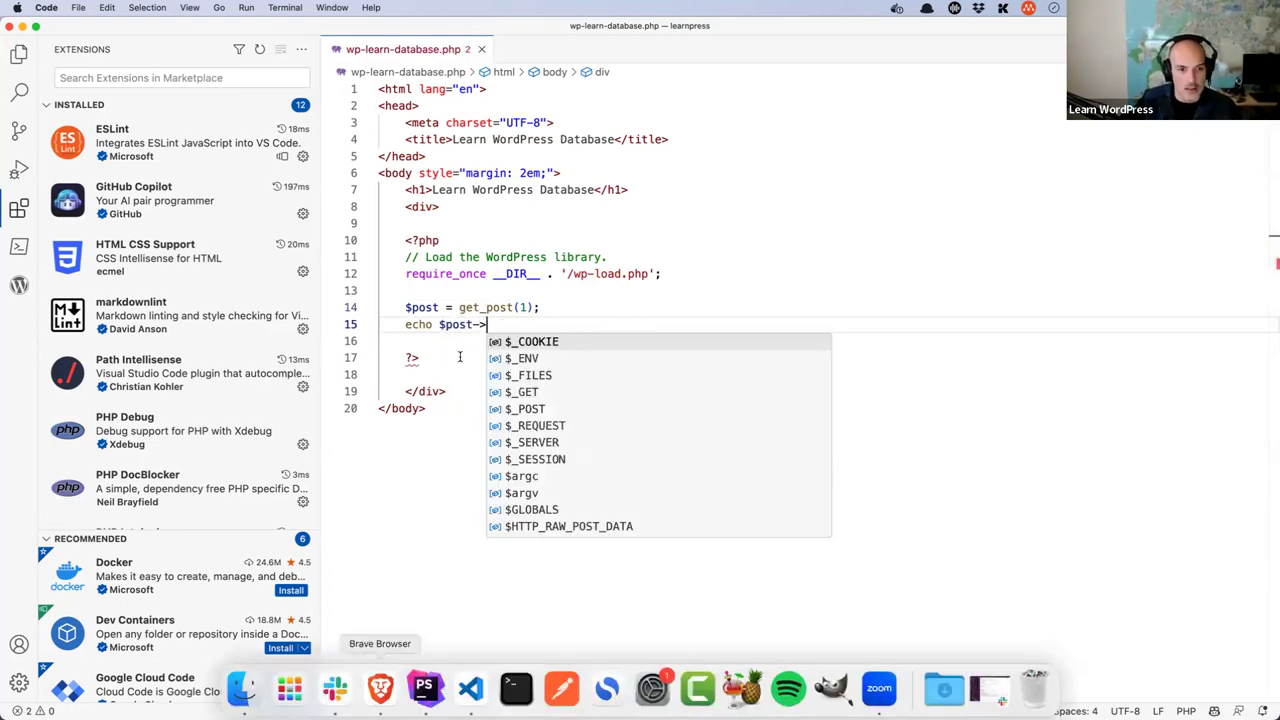
left_click(380, 688)
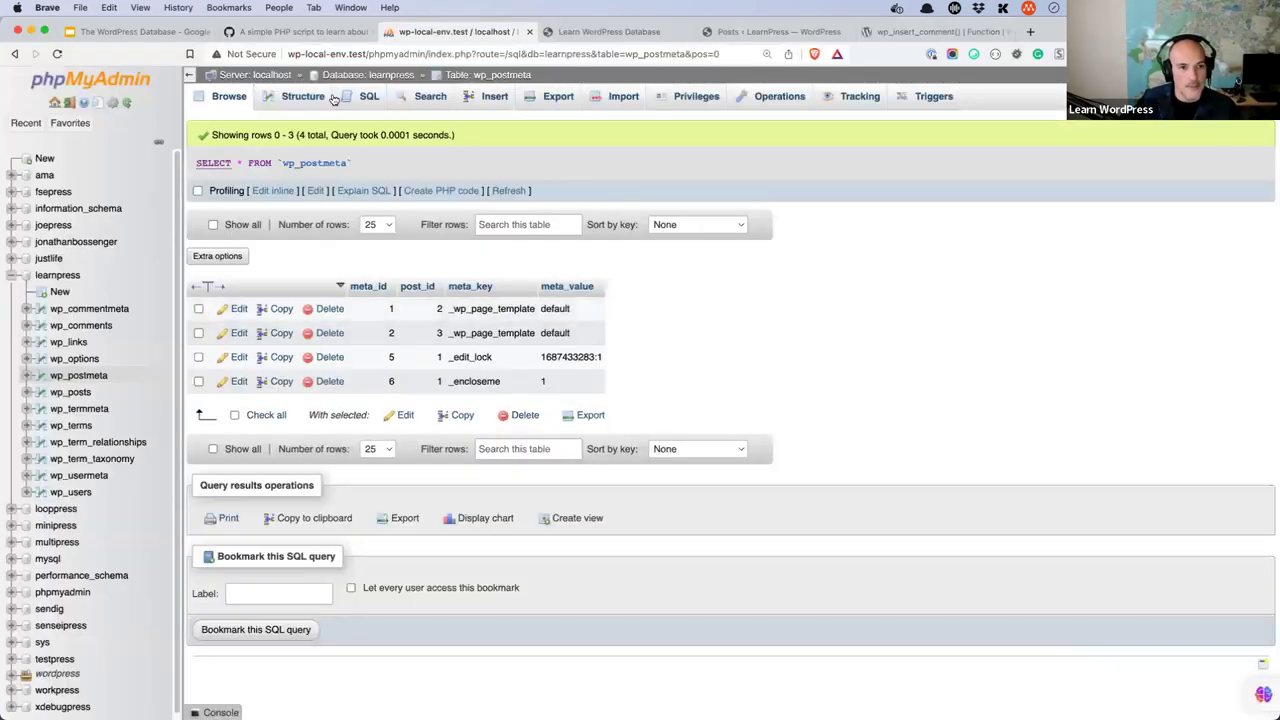
- Check the wp_posts rows, then complete the line as echo $post->post_title
left_click(397, 76)
left_click(247, 360)
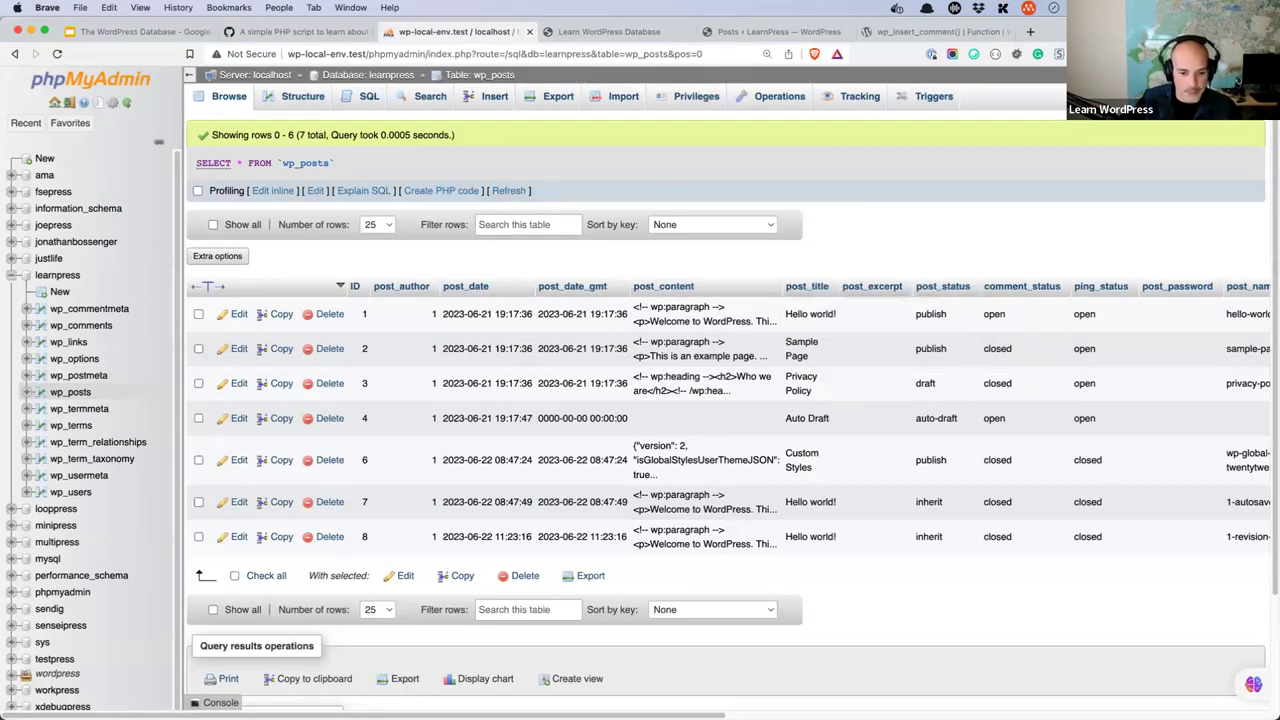
left_click(471, 688)
type("post->post")
key("Tab")
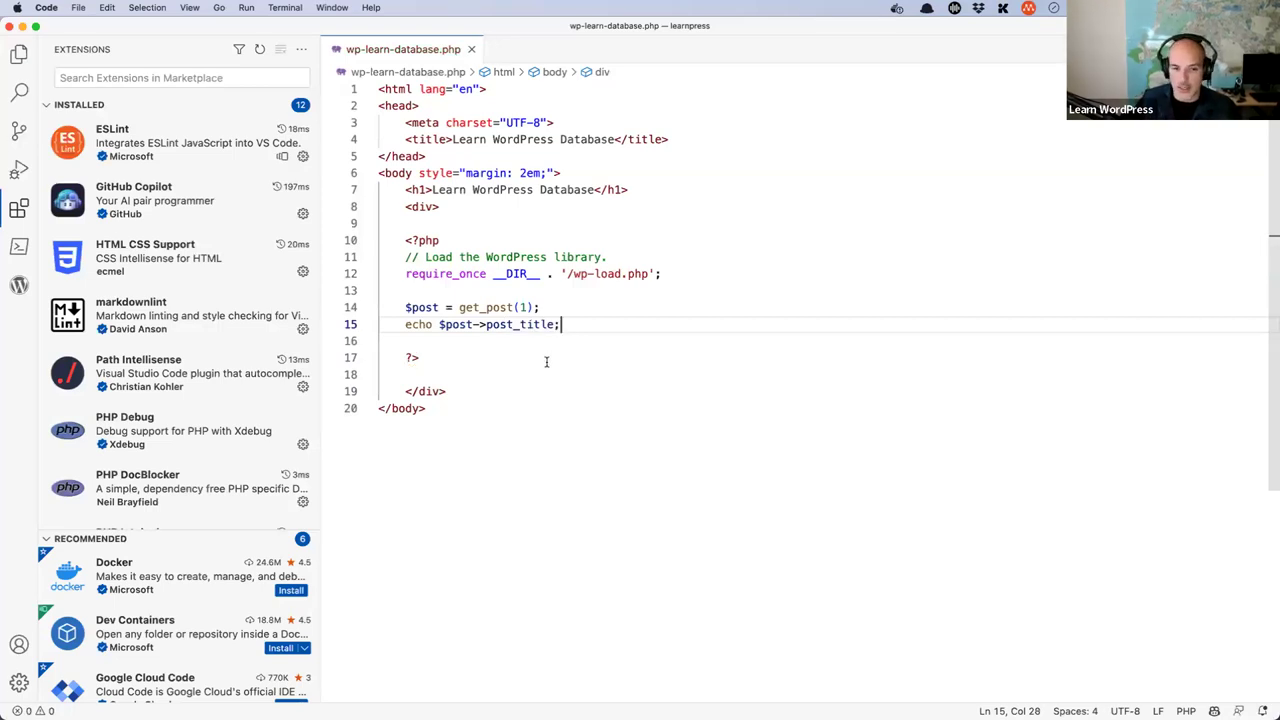
key("Return")
key("Return")
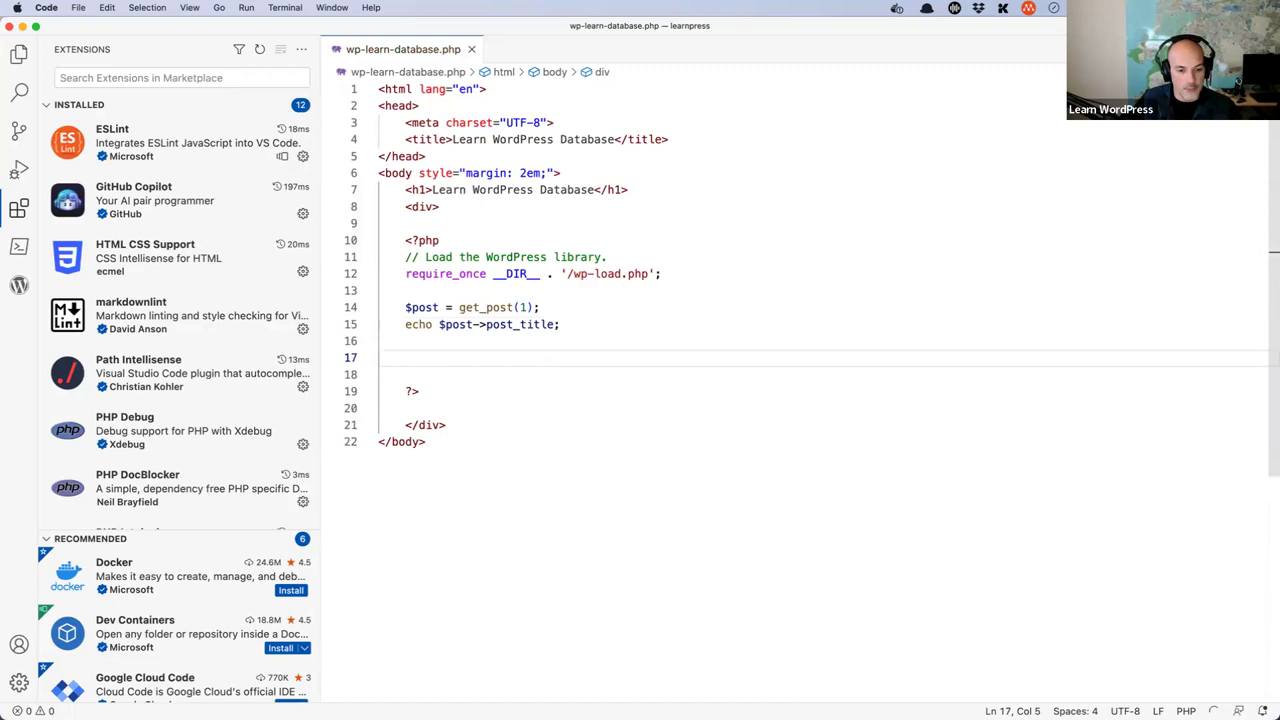
- Browse the learnpress wp_postmeta table in phpMyAdmin
mouse_move(289, 700)
left_click(380, 690)
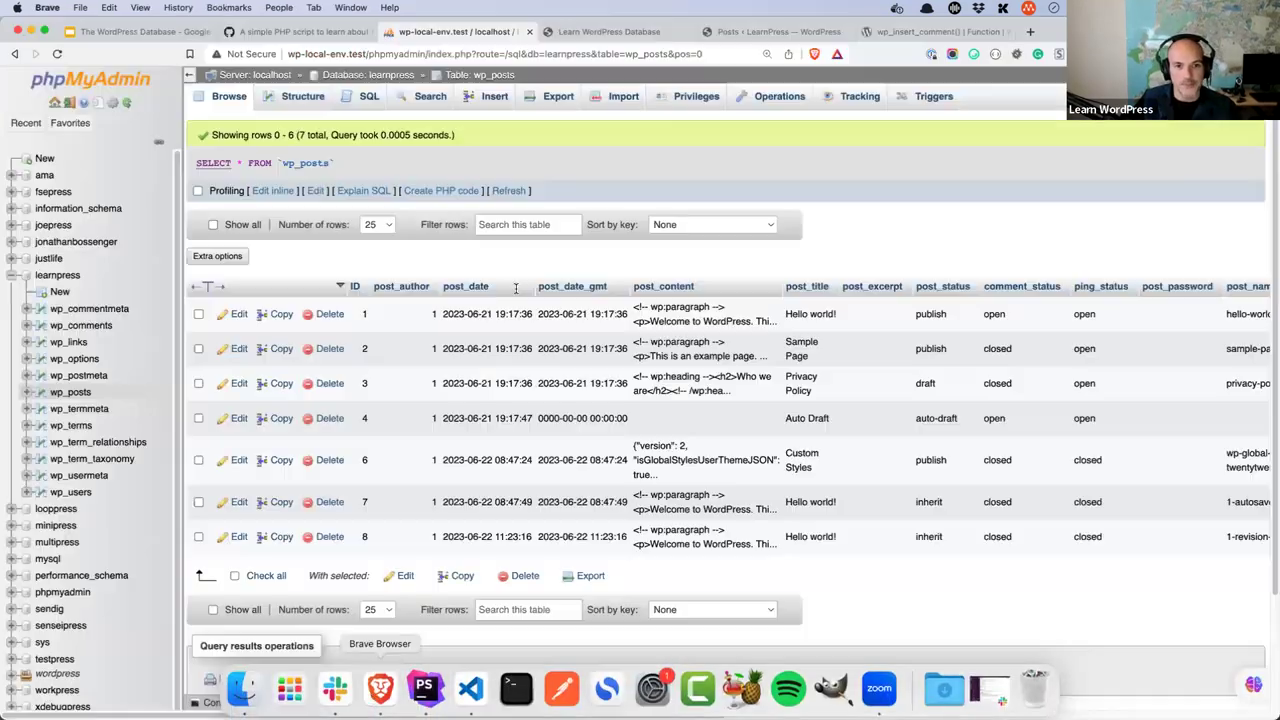
left_click(386, 78)
left_click(257, 337)
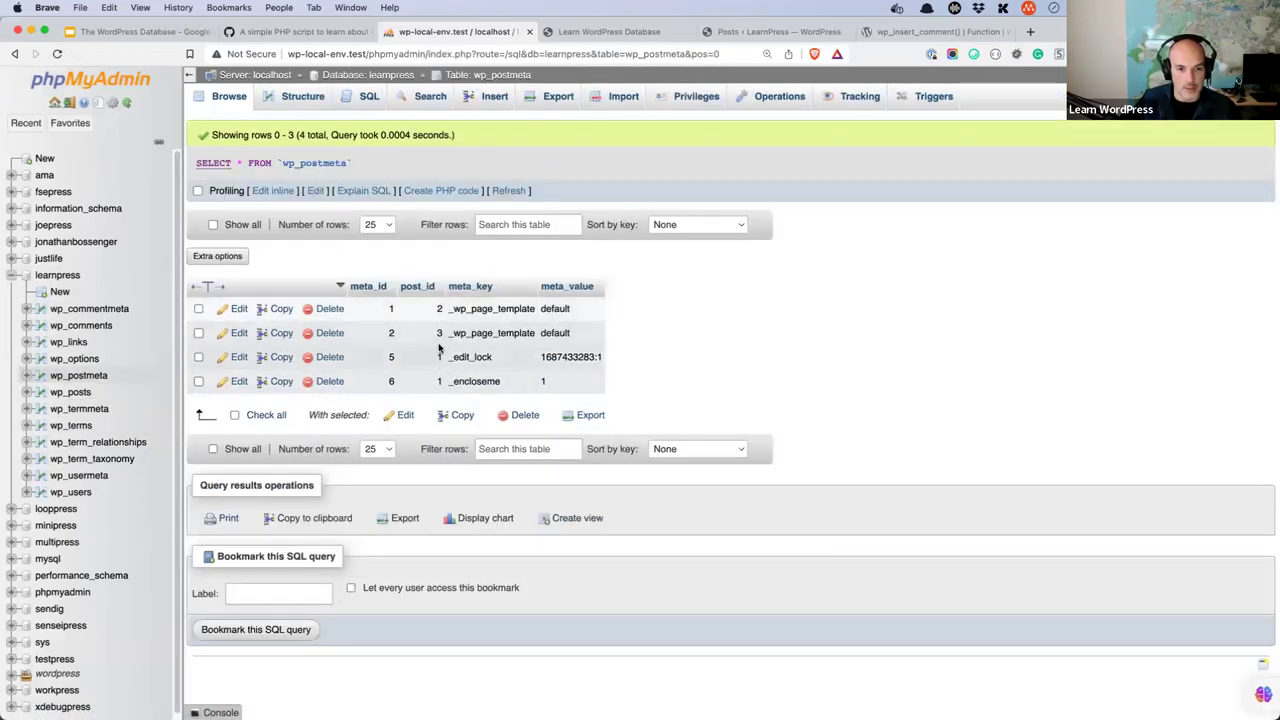
- Change the get_post argument from 1 to 2
key("super+Tab")
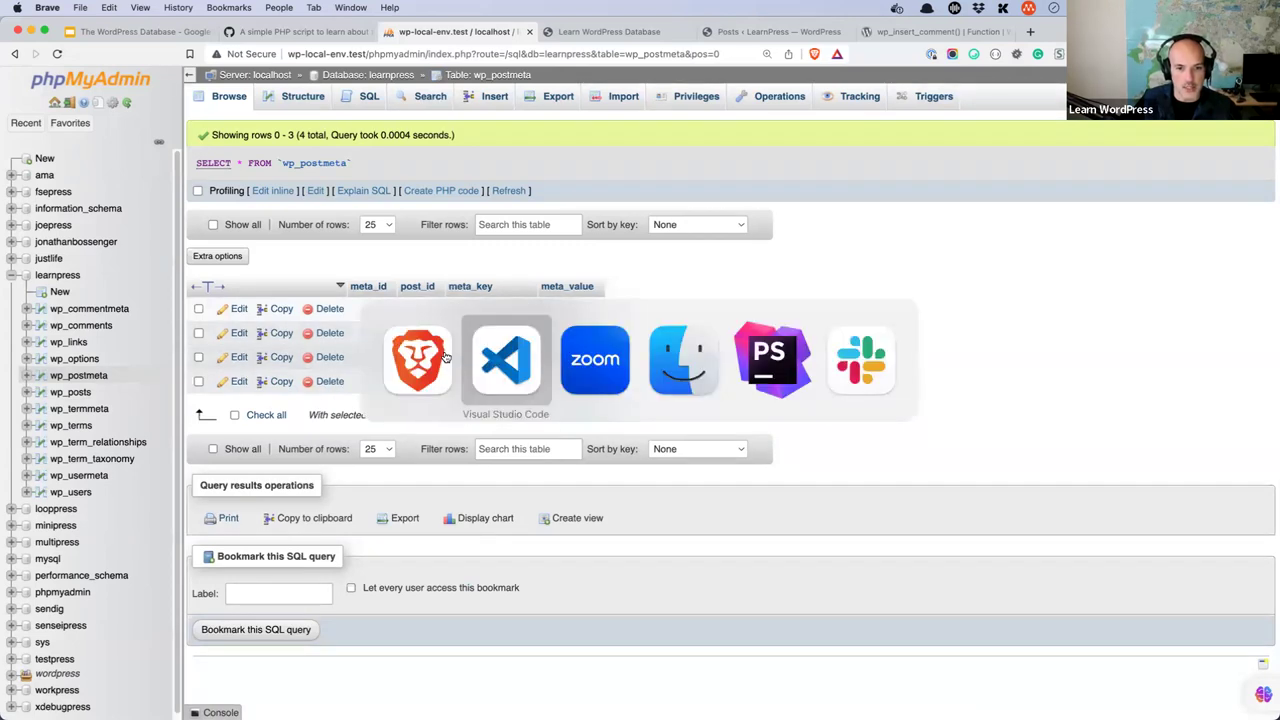
key("BackSpace")
type("2);")
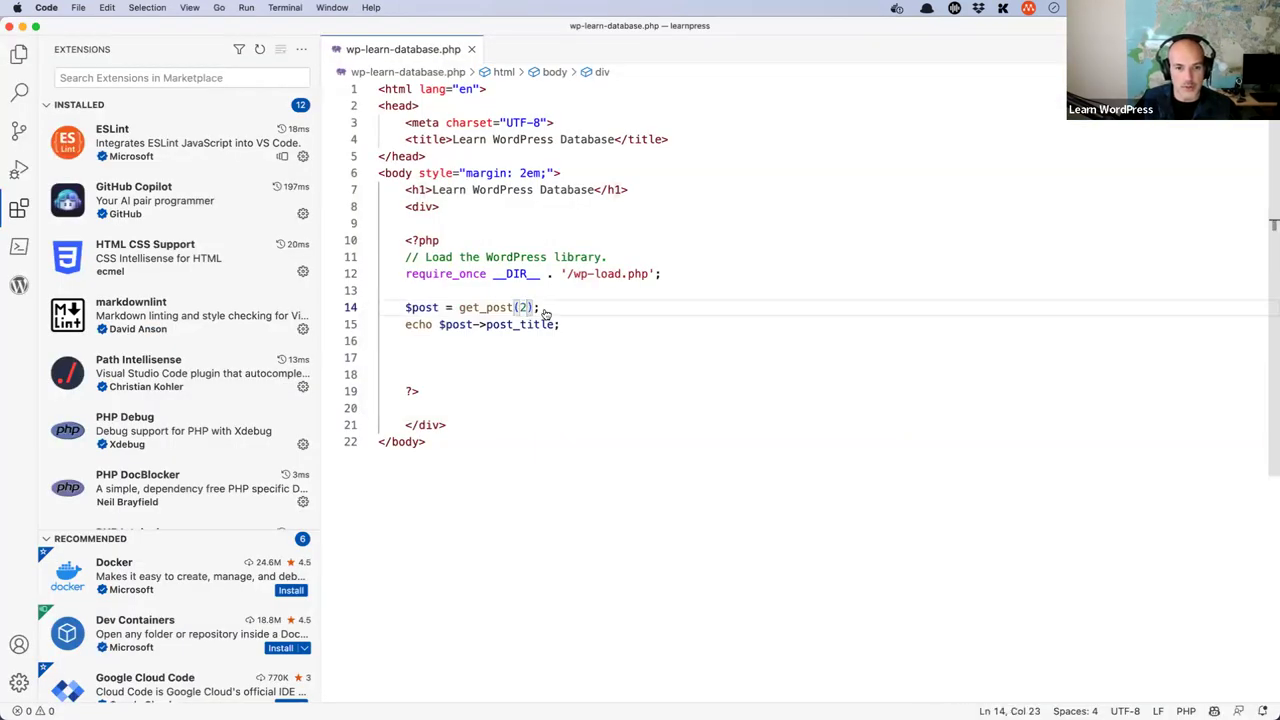
key("super+Tab")
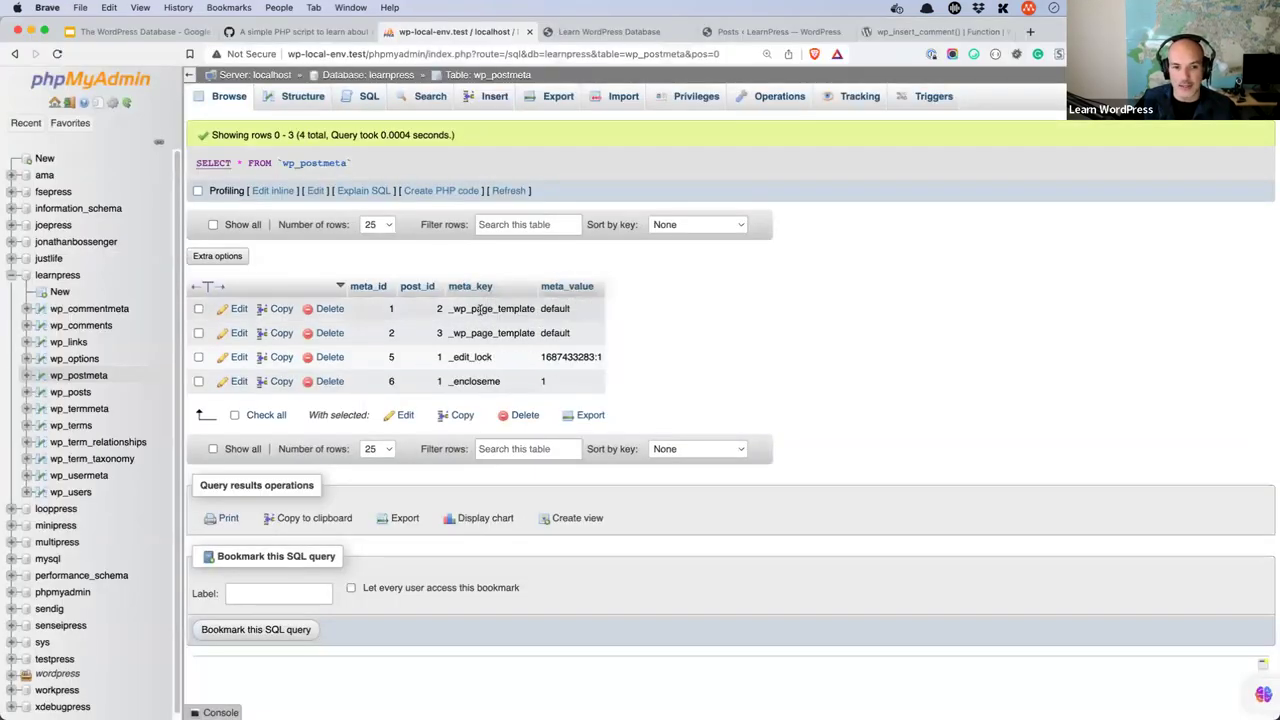
- Copy the _wp_page_template meta key from post 2's wp_postmeta row
double_click(456, 310)
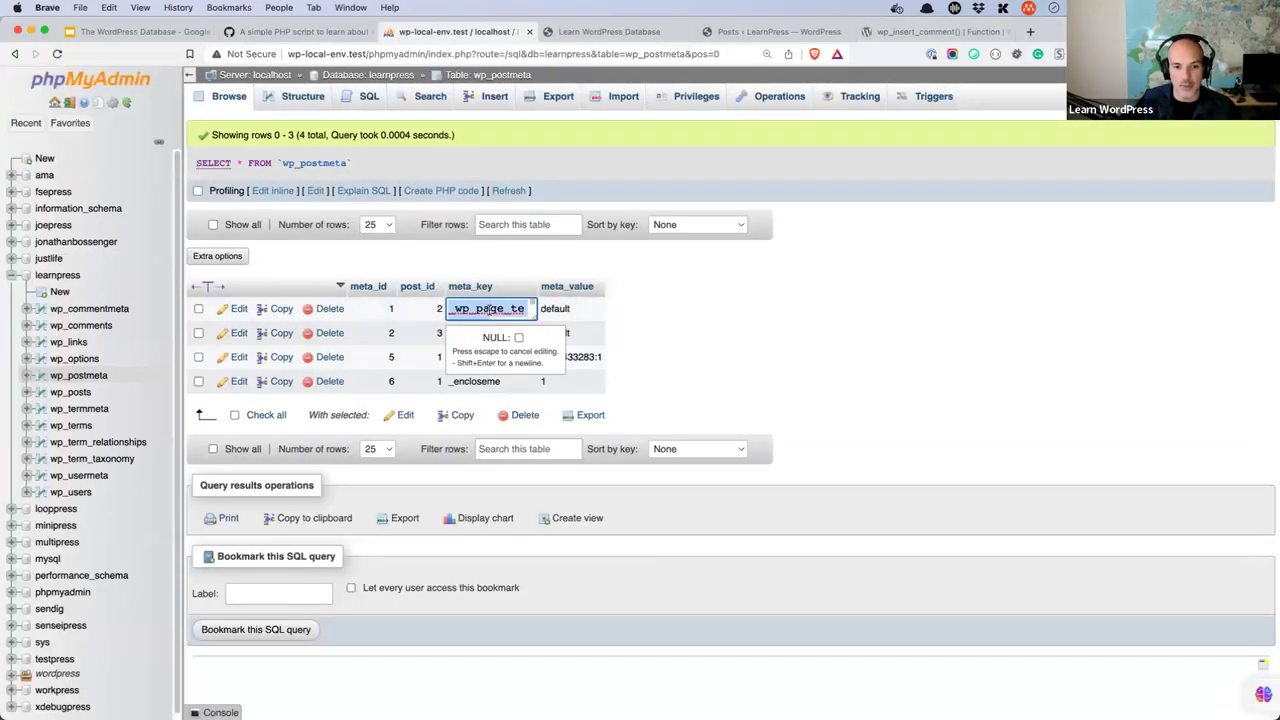
key("Escape")
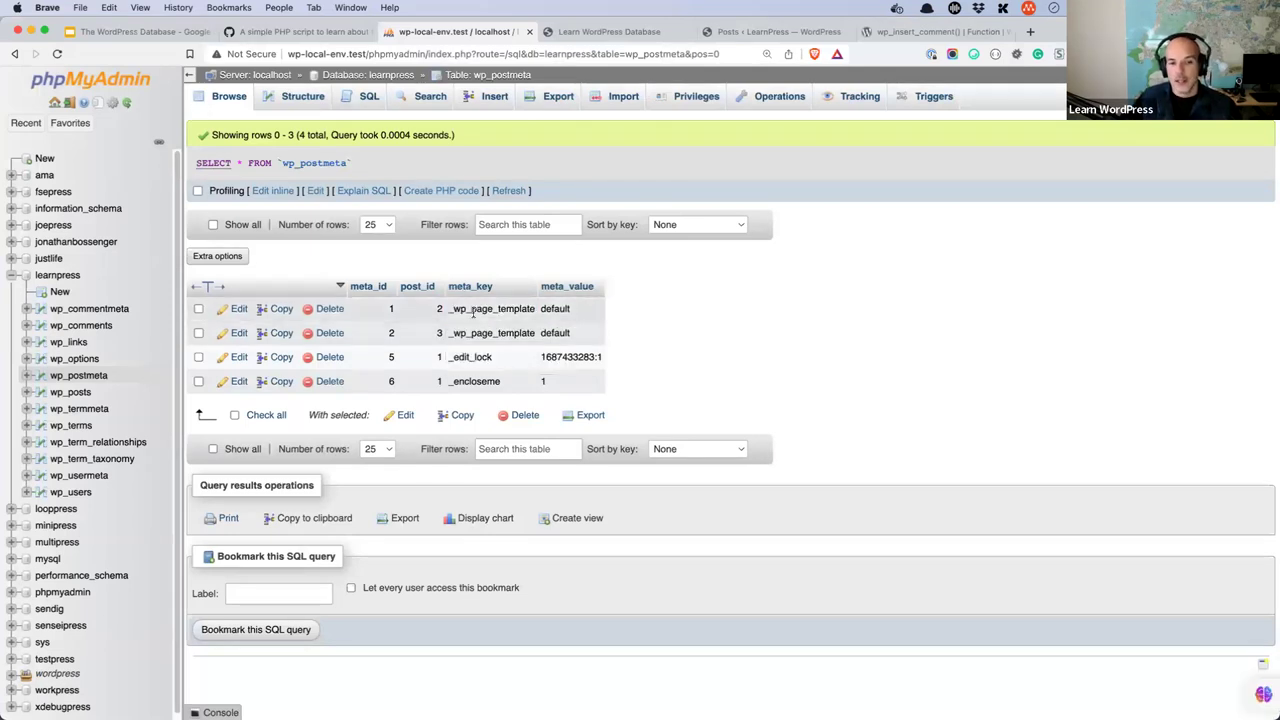
double_click(473, 310)
double_click(473, 310)
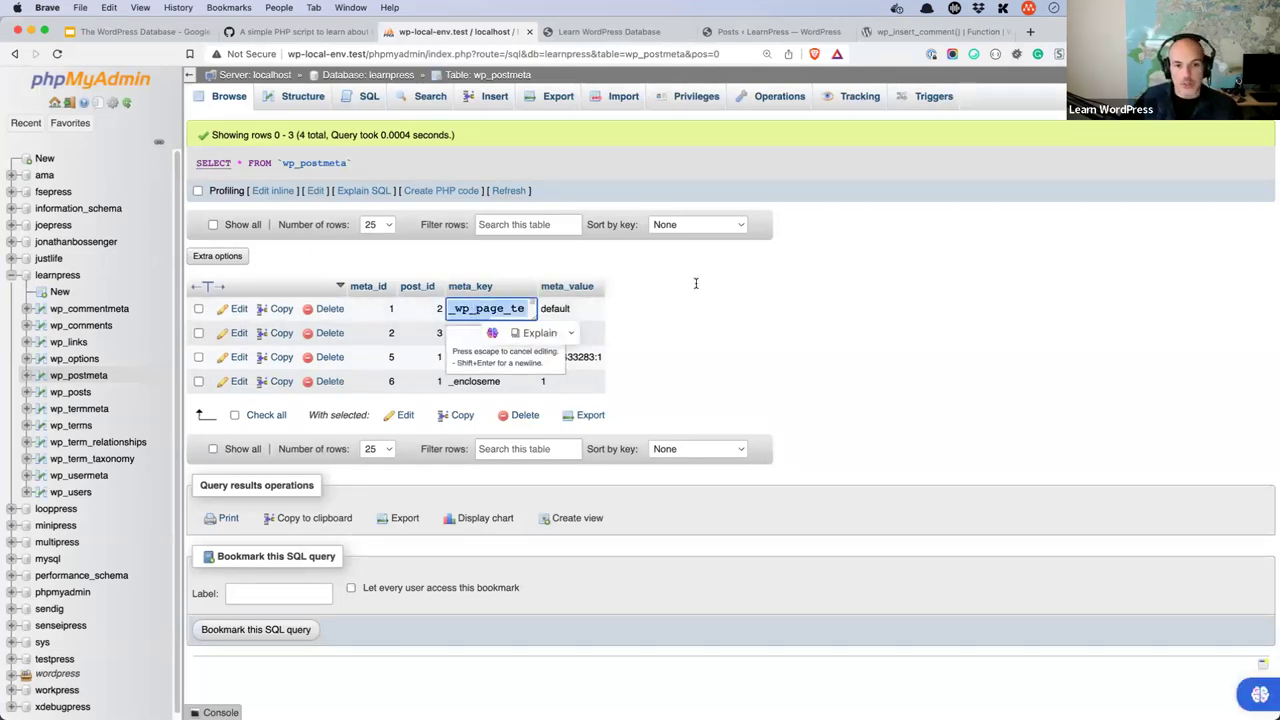
key("Escape")
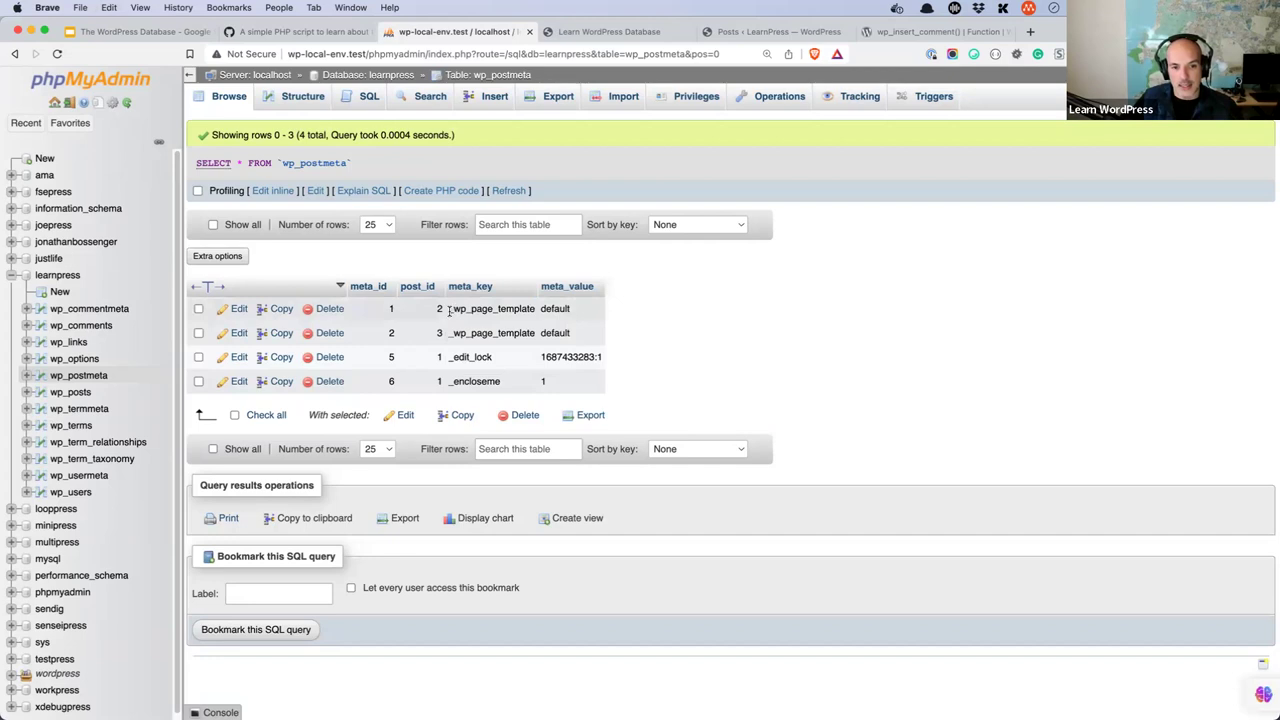
left_click_drag(448, 310, 536, 311)
key("super+c")
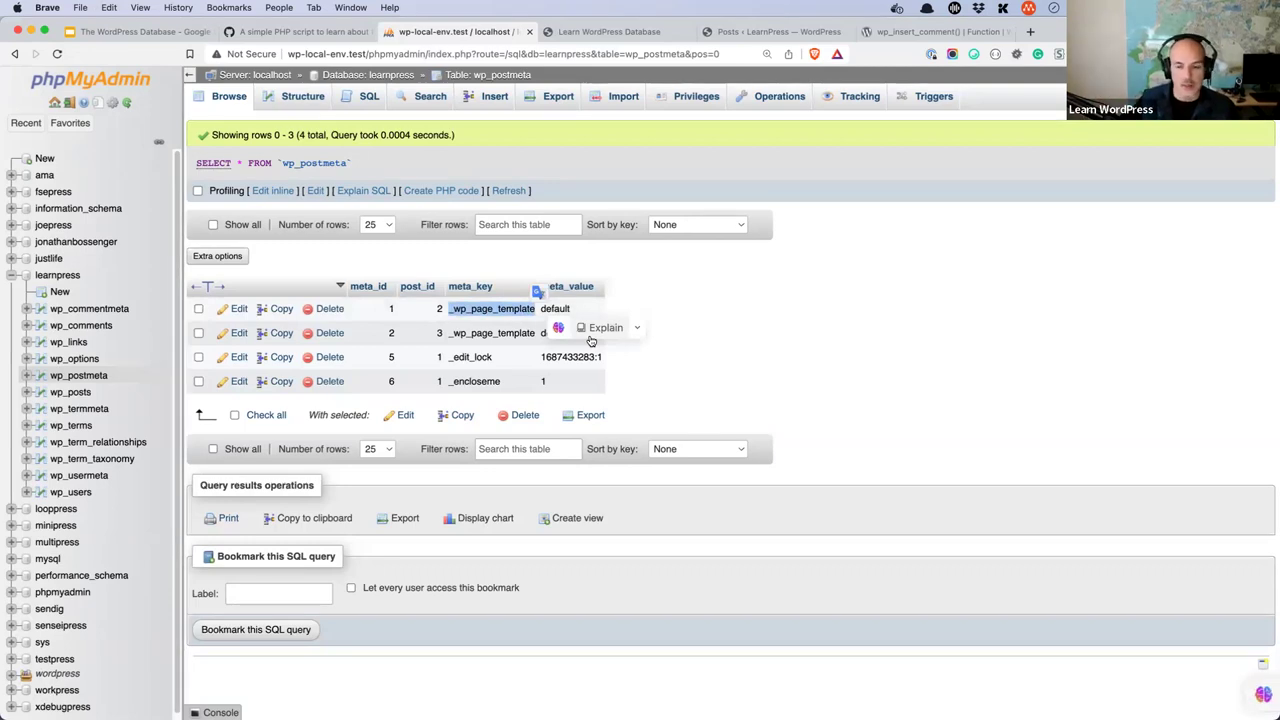
key("super+Tab")
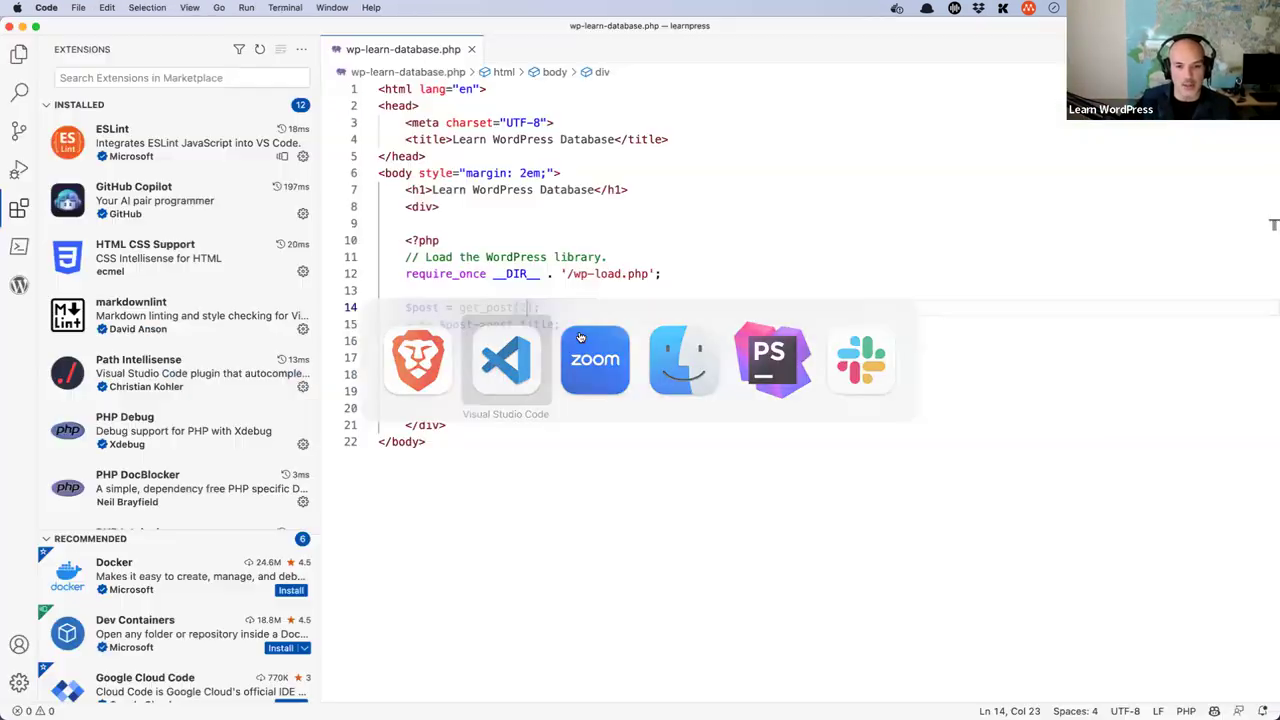
- Begin a $post_meta = get_post_meta(2, ' call on a new line
key("Return")
key("Return")
type("$post_meta")
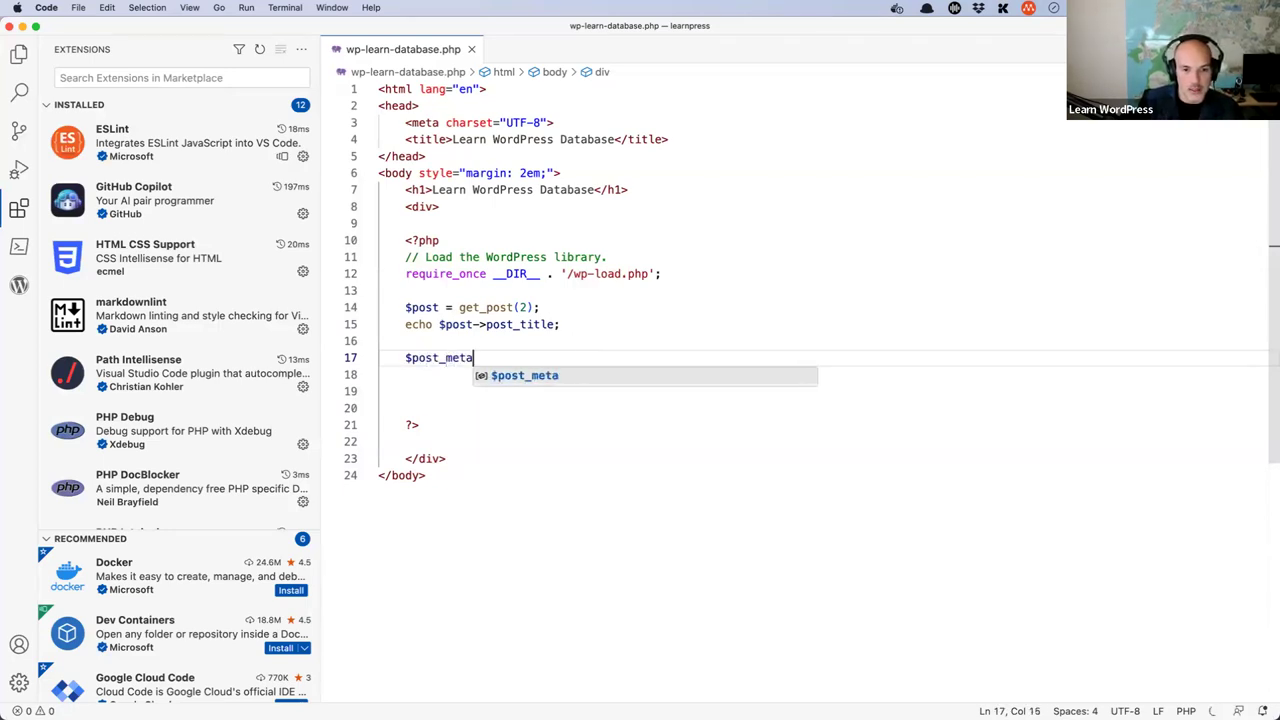
type(" = g")
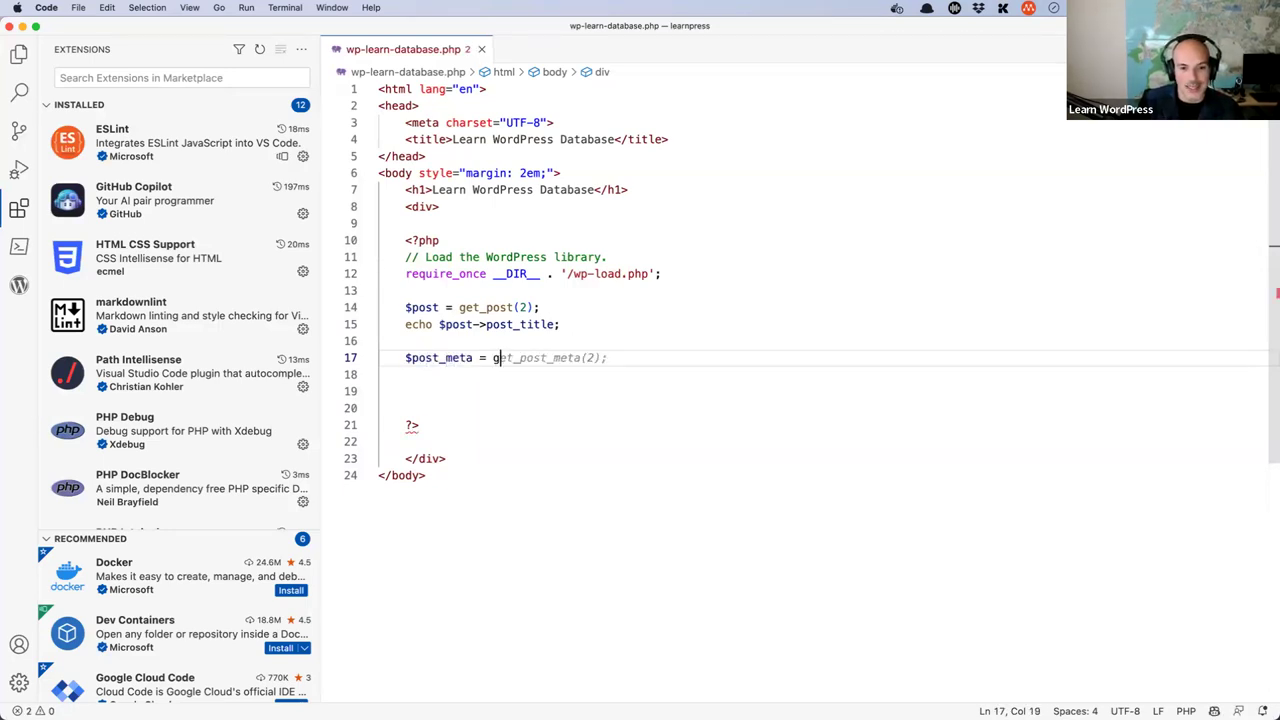
type("et_post_meta")
key("BackSpace")
key("BackSpace")
type("eta")
type("(3,")
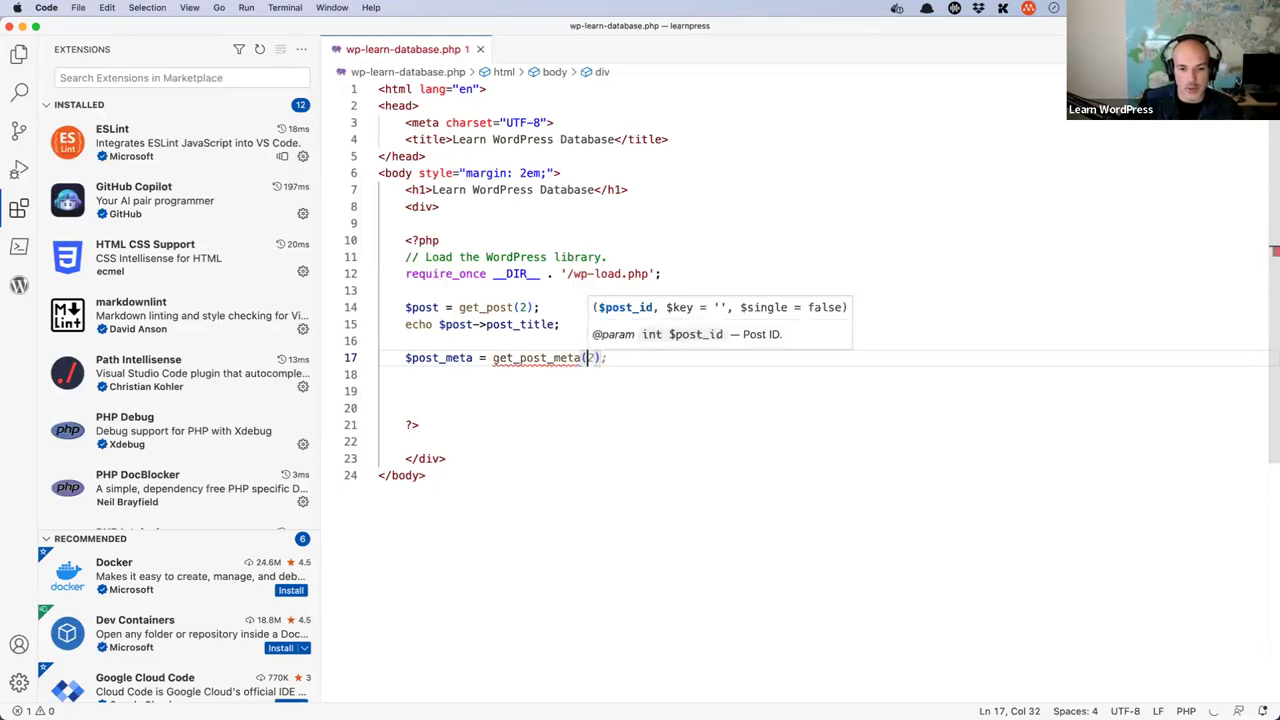
key("Left")
key("Left")
key("BackSpace")
type("2")
key("Right")
key("Right")
type("'")
- Paste _wp_page_template as the meta key and end the statement with a semicolon
key("super+v")
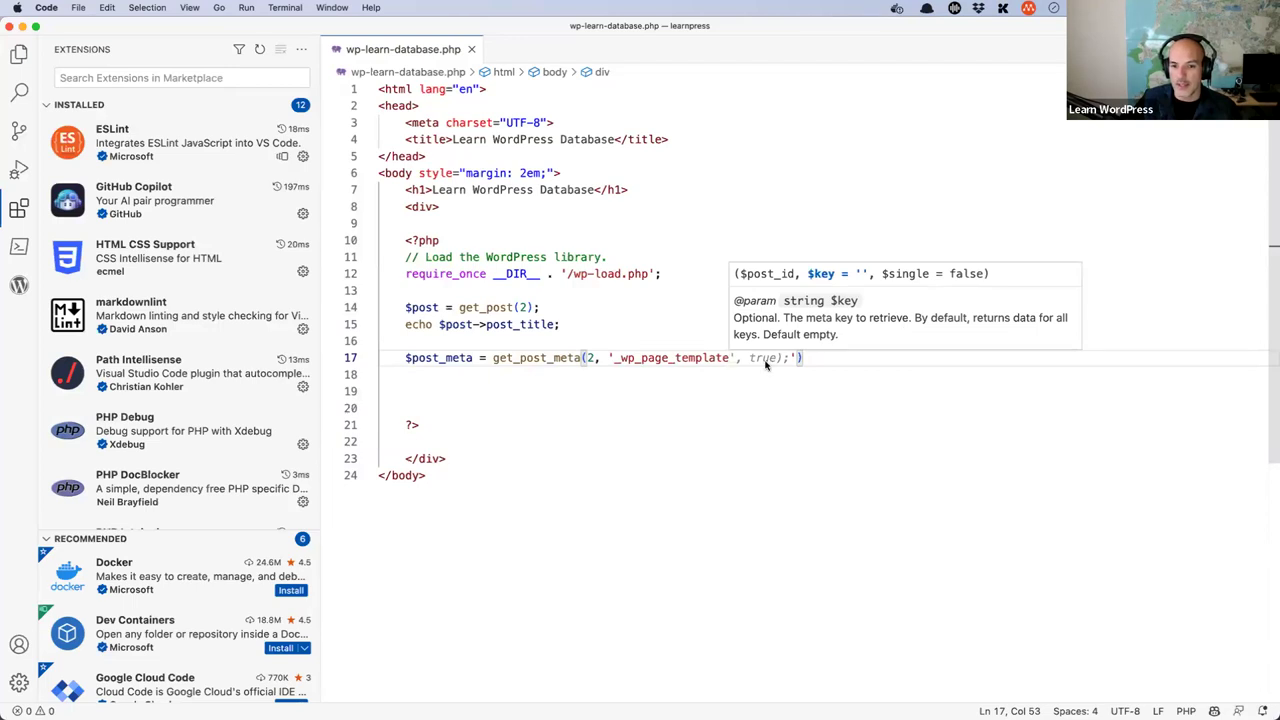
mouse_move(763, 364)
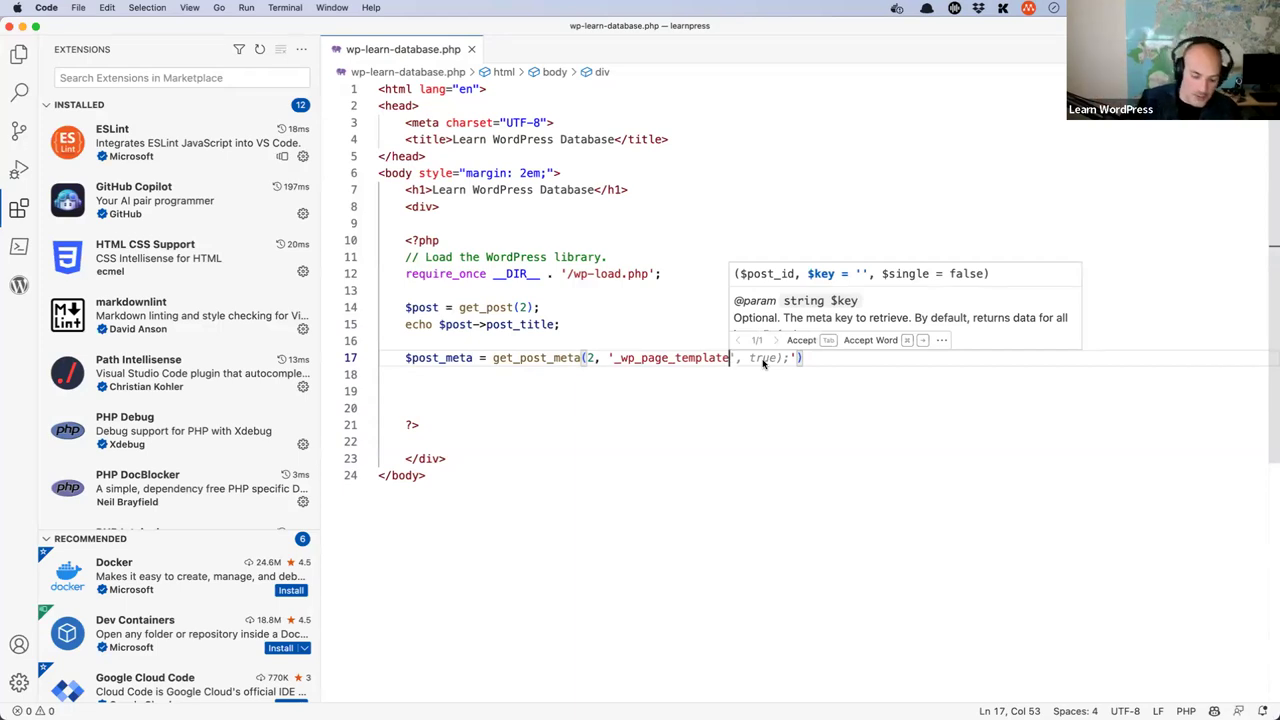
key("Down")
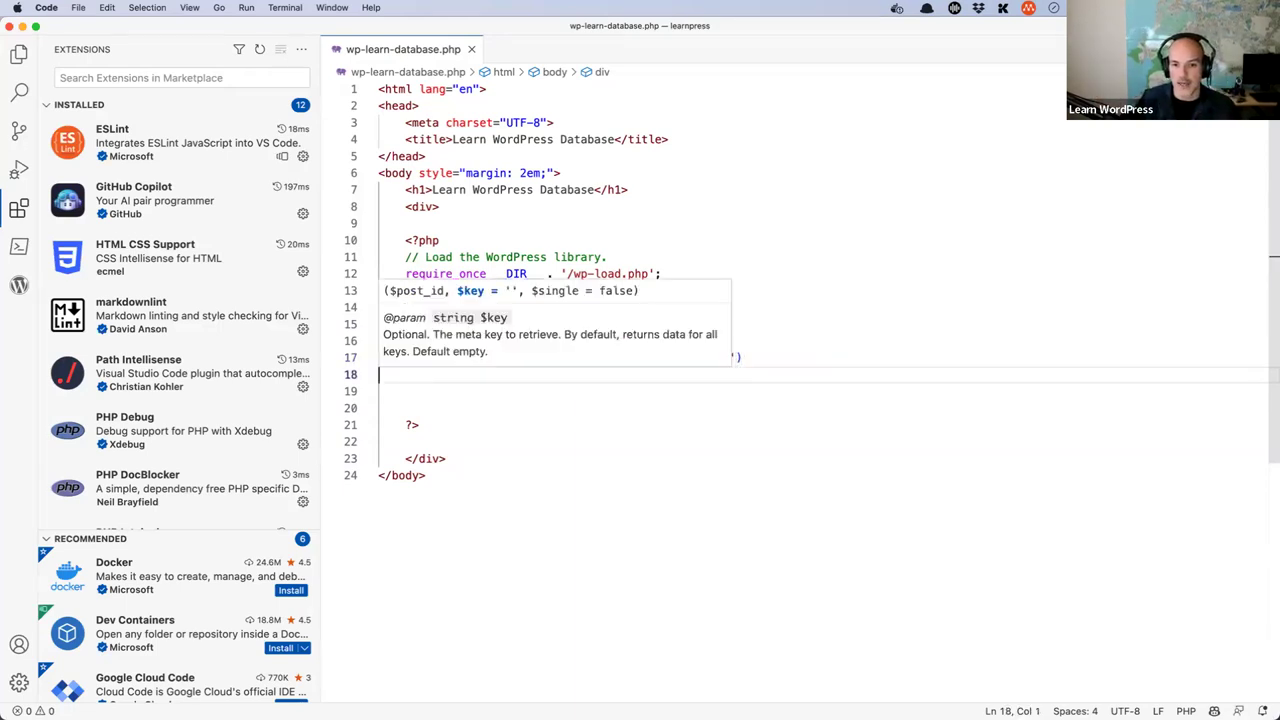
left_click(757, 358)
type(";")
- Add an echo $post_meta[0] line below it
key("Return")
type("echo ")
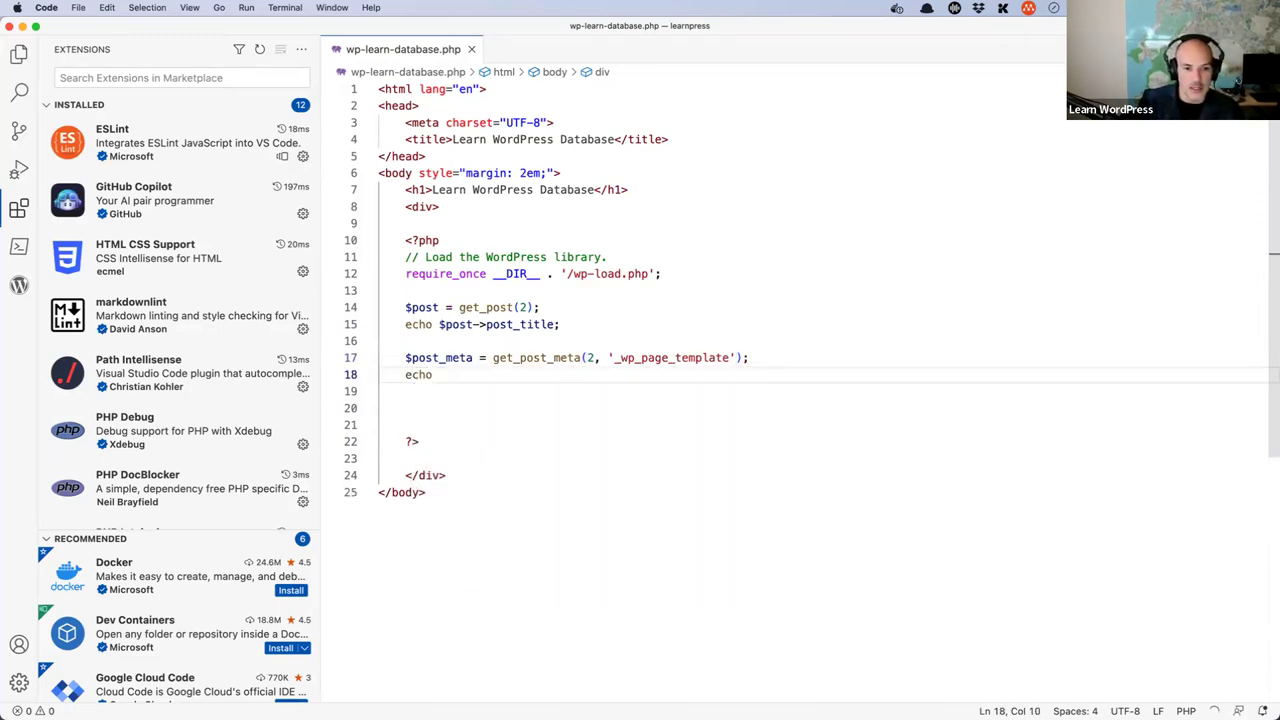
type("$po")
key("Down")
key("Down")
key("Return")
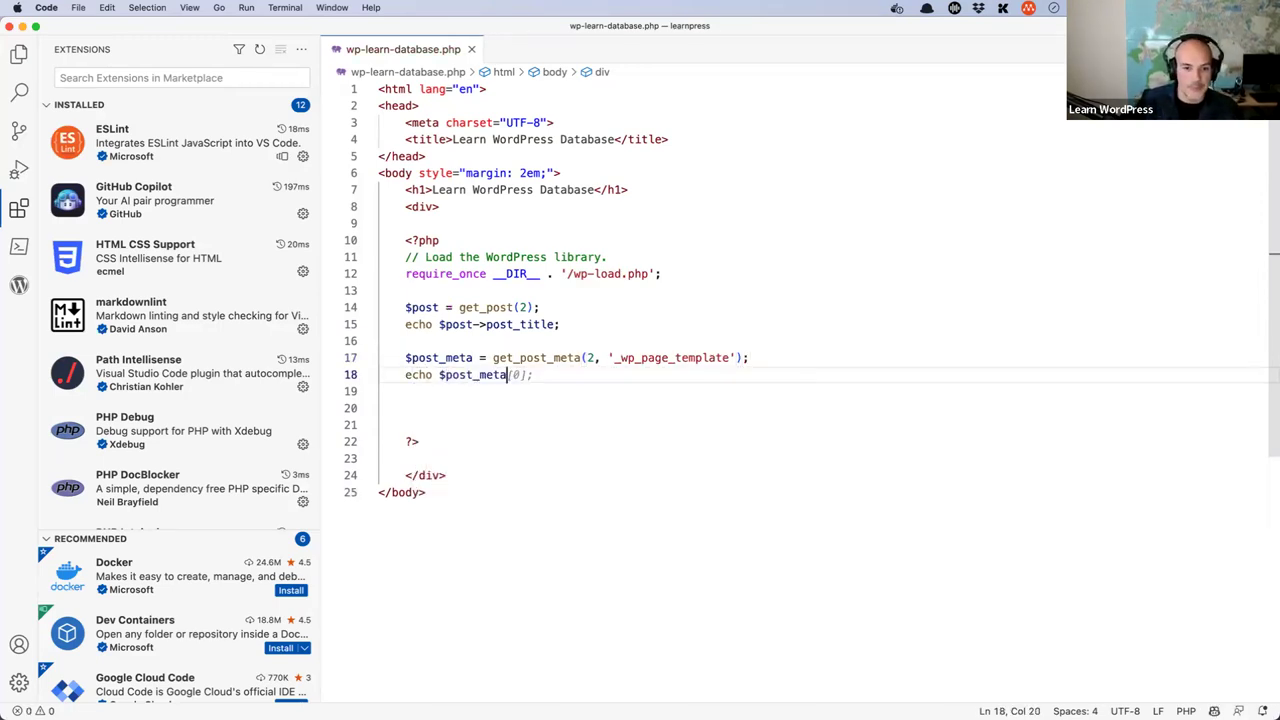
key("Tab")
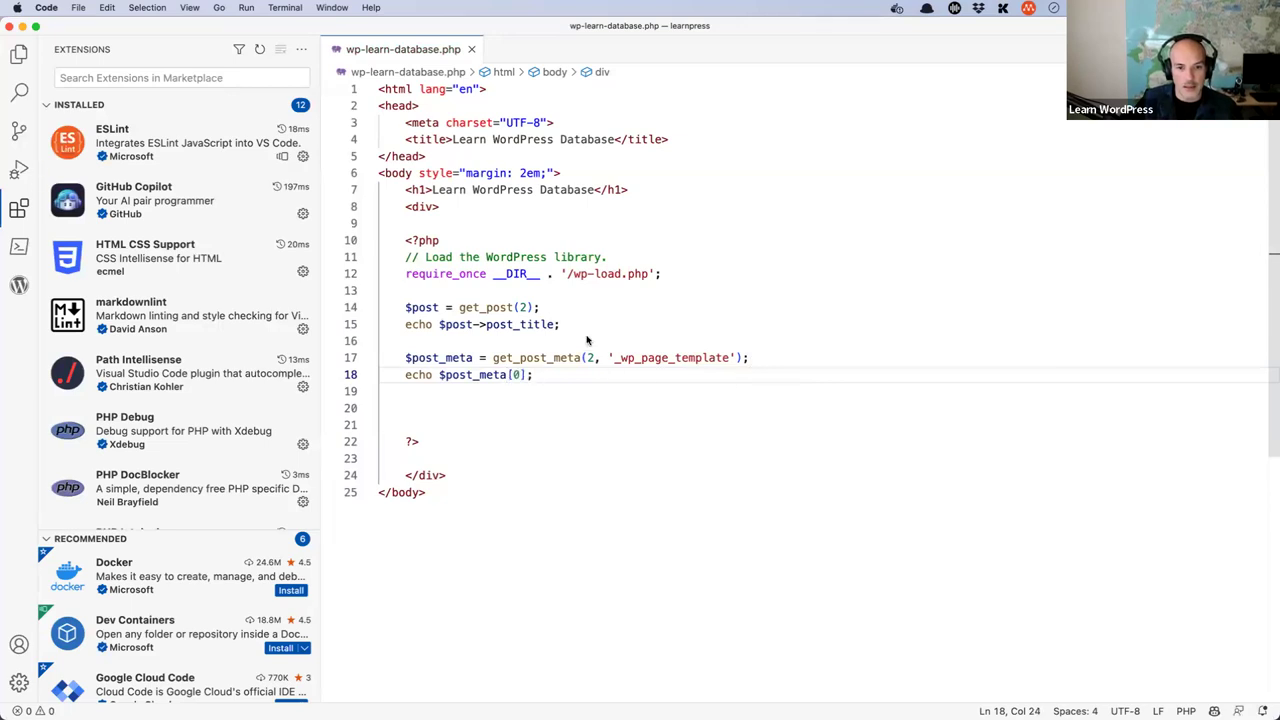
- Append a . '</br>' line break to both the title and meta echo lines
left_click(557, 325)
type(". '<br>")
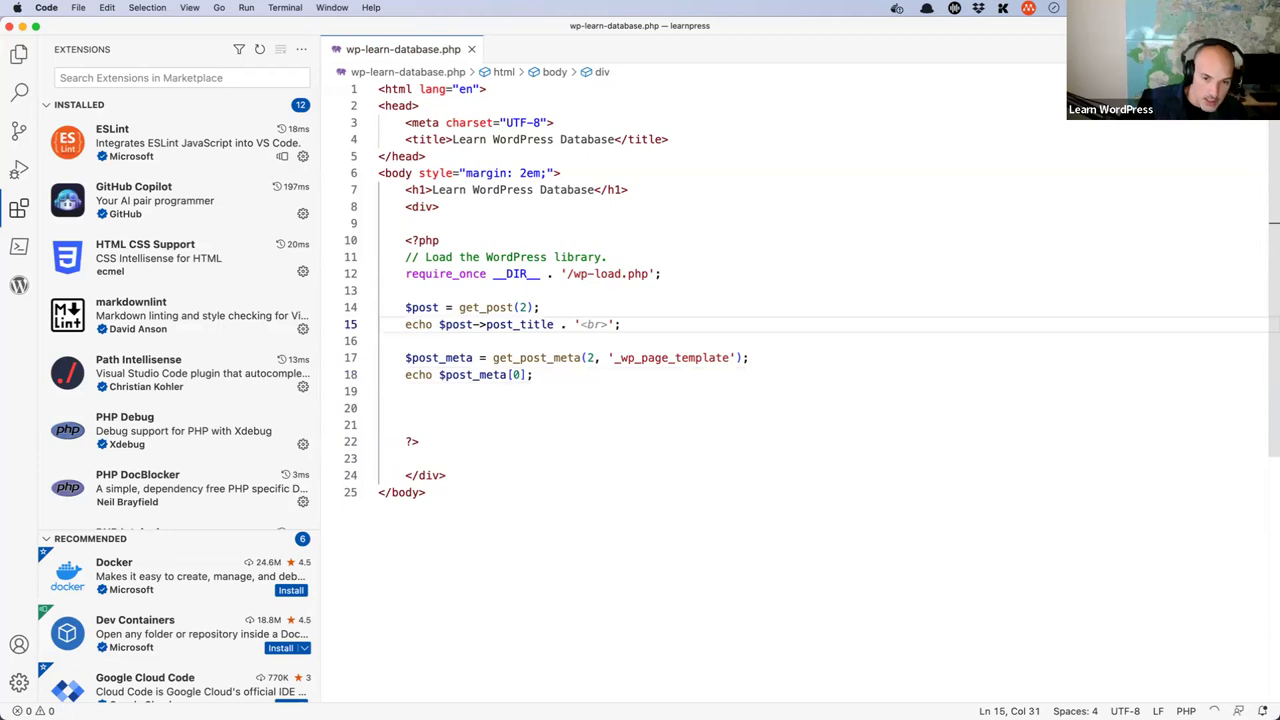
type("/")
double_click(519, 324)
left_click_drag(554, 324, 737, 357)
left_click(535, 374)
key("BackSpace")
type(". '</br>';")
- Remove the blank lines below the echo and review the new code on lines 14–18
key("Down")
key("Down")
key("BackSpace")
key("BackSpace")
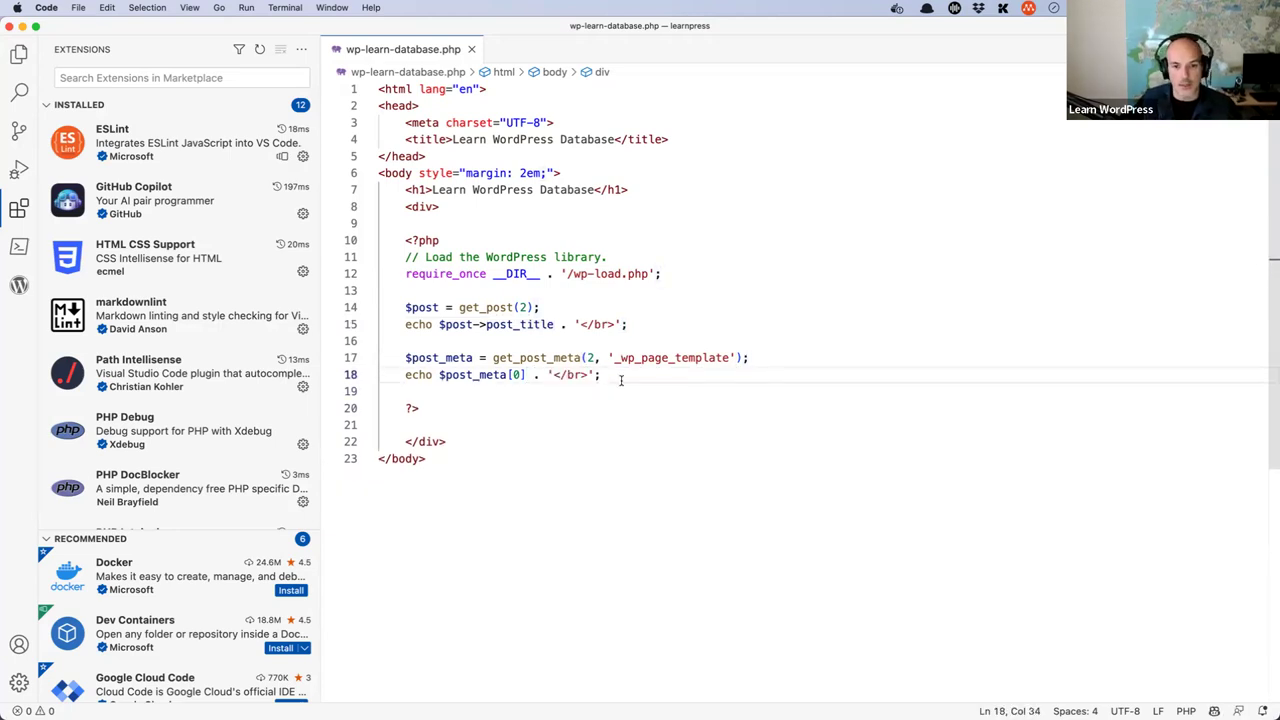
left_click_drag(603, 375, 370, 307)
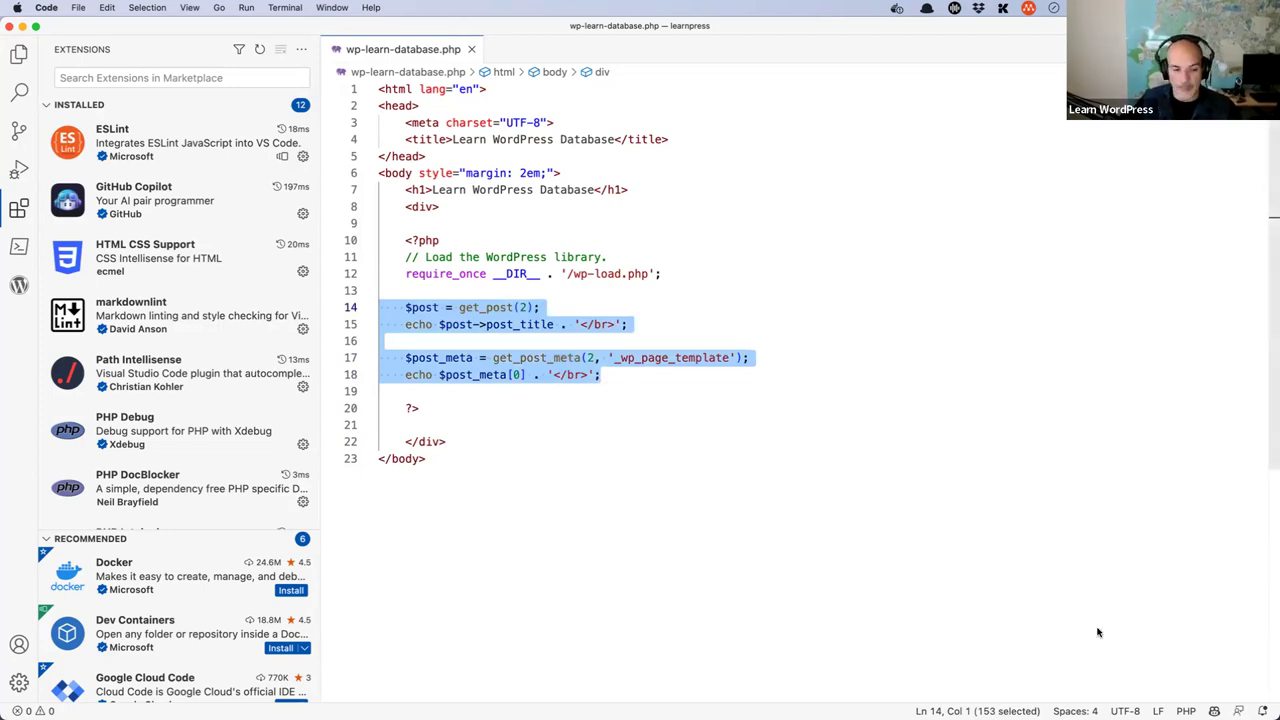
left_click(658, 532)
key("super+Tab")
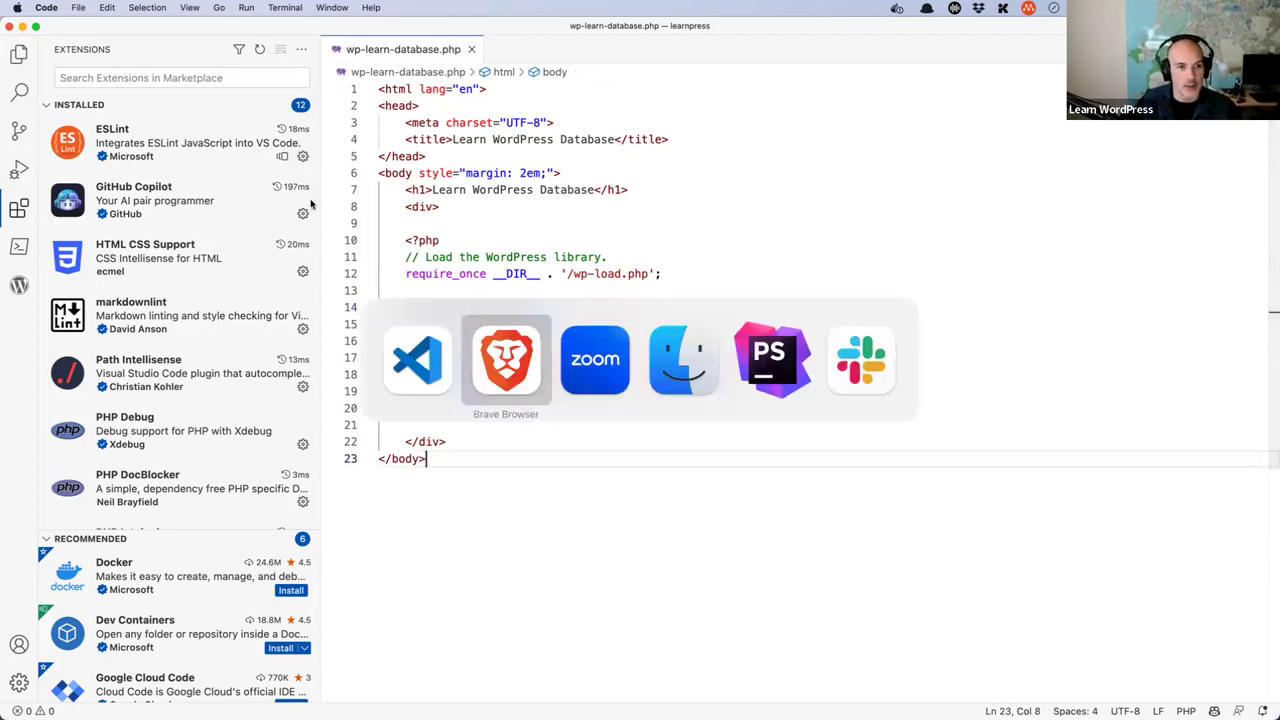
key("ctrl+Tab")
- Reload wp-learn-database.php and check it prints 'Sample Page' and 'default'
left_click(57, 54)
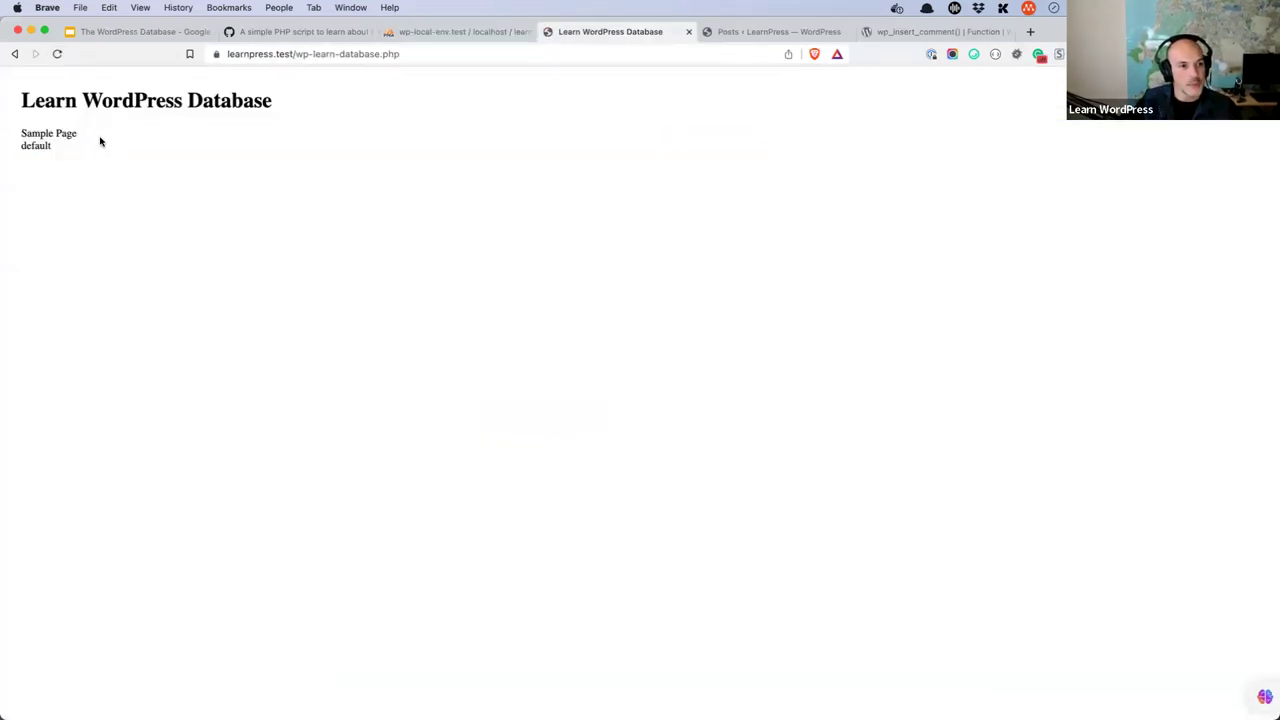
left_click_drag(84, 136, 21, 135)
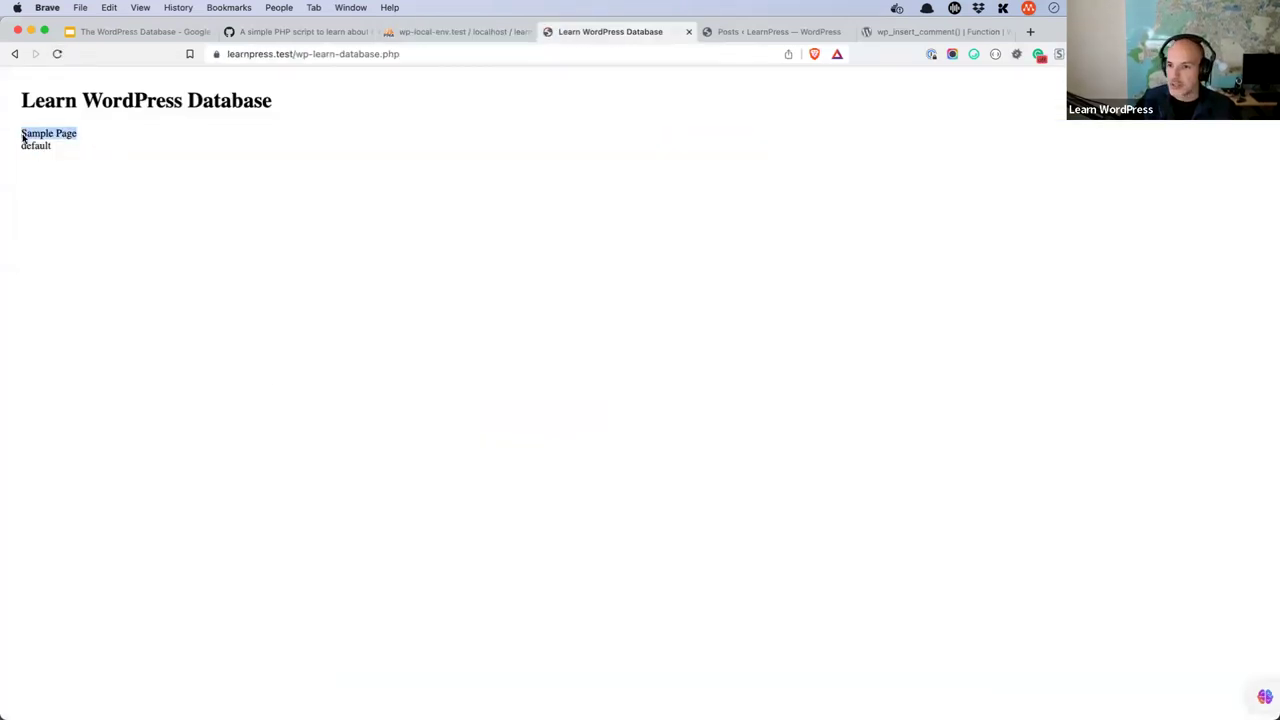
right_click(23, 138)
left_click(83, 139)
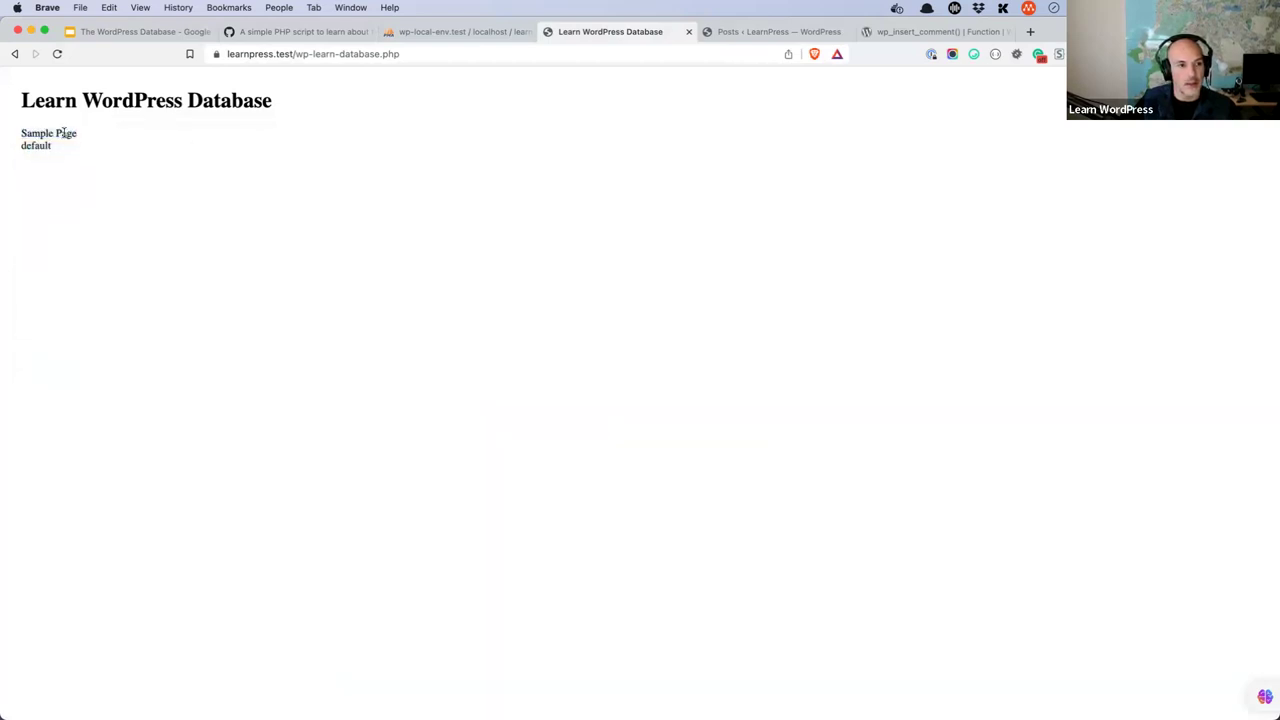
double_click(63, 131)
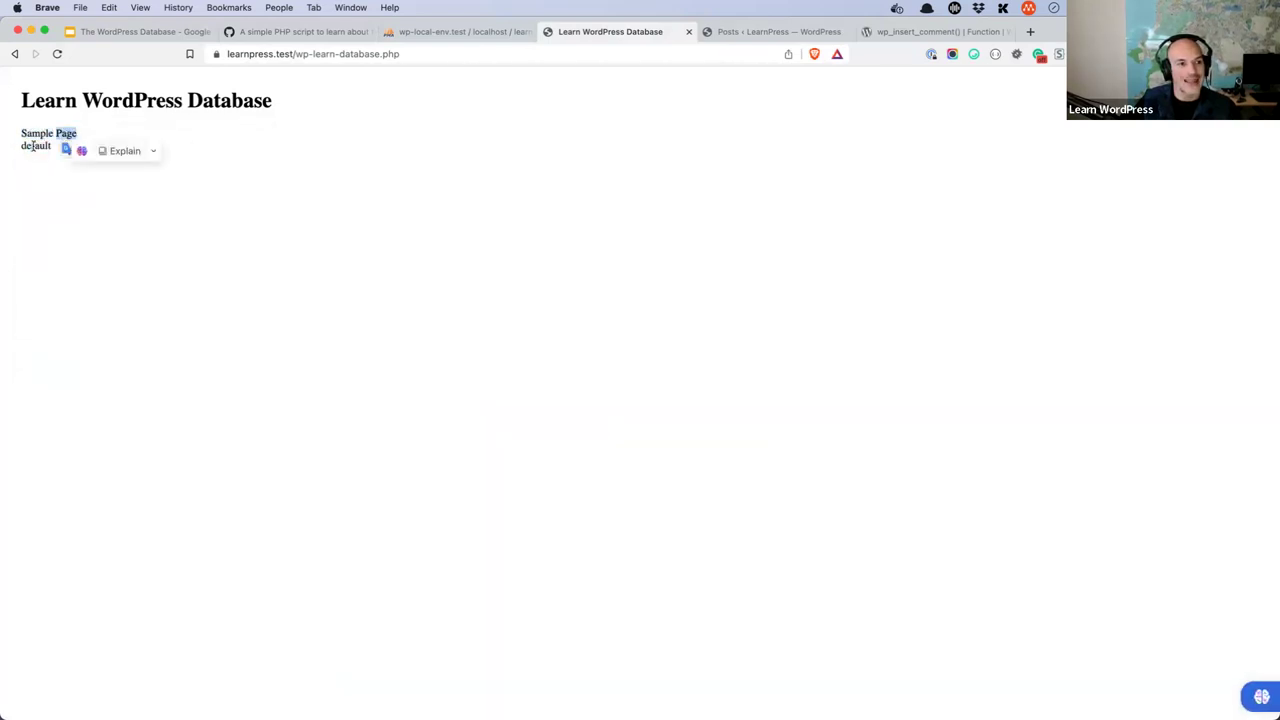
double_click(33, 146)
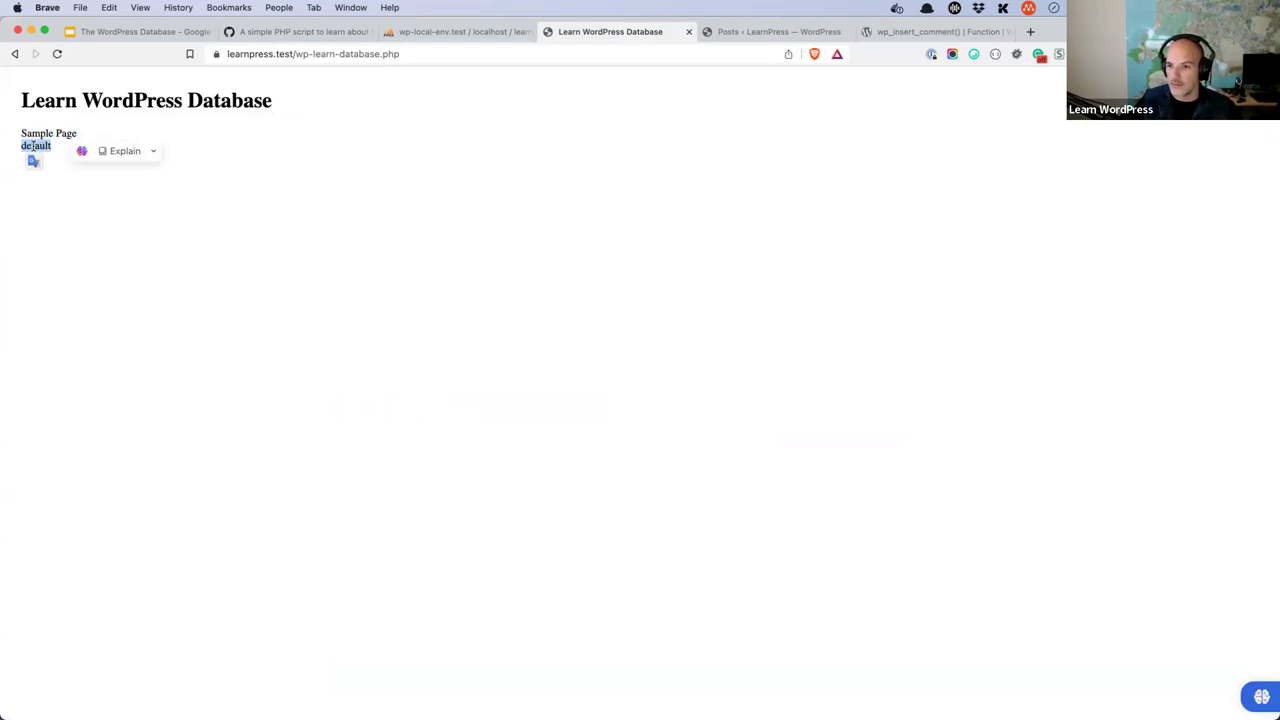
key("super+Tab")
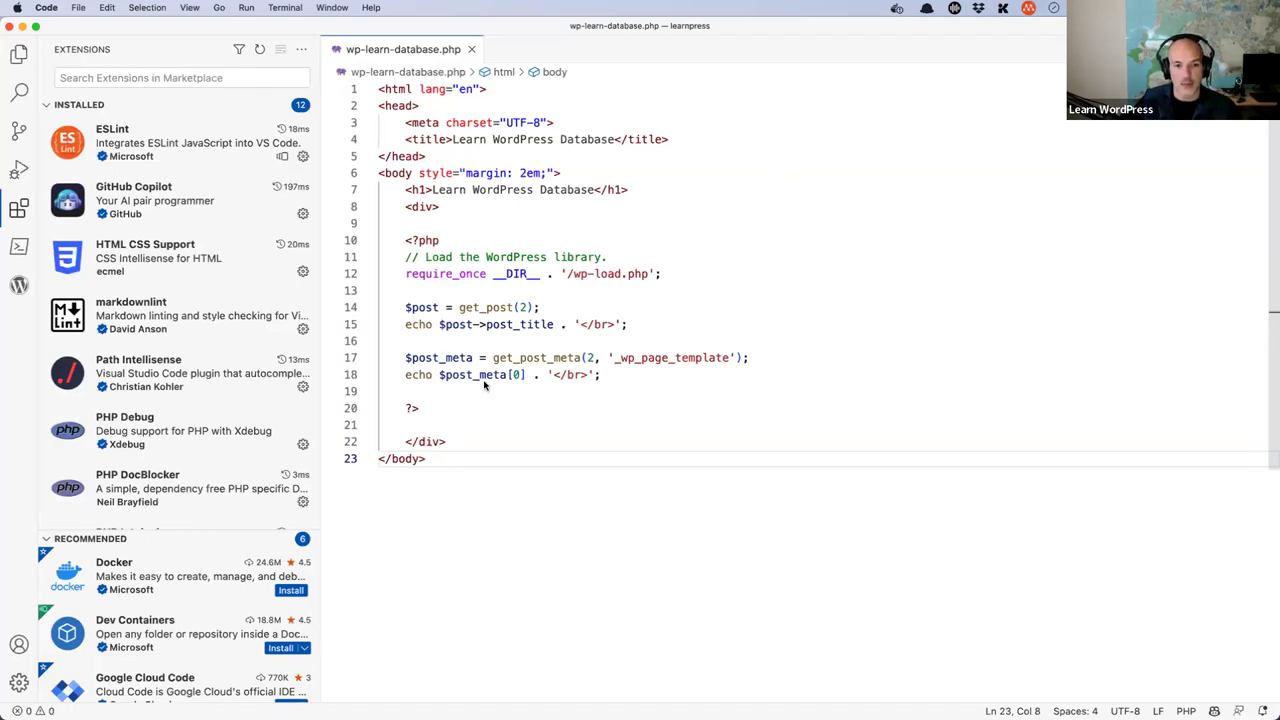
- Pass true as get_post_meta's third argument, after undoing a stray bracket on line 18
left_click(518, 375)
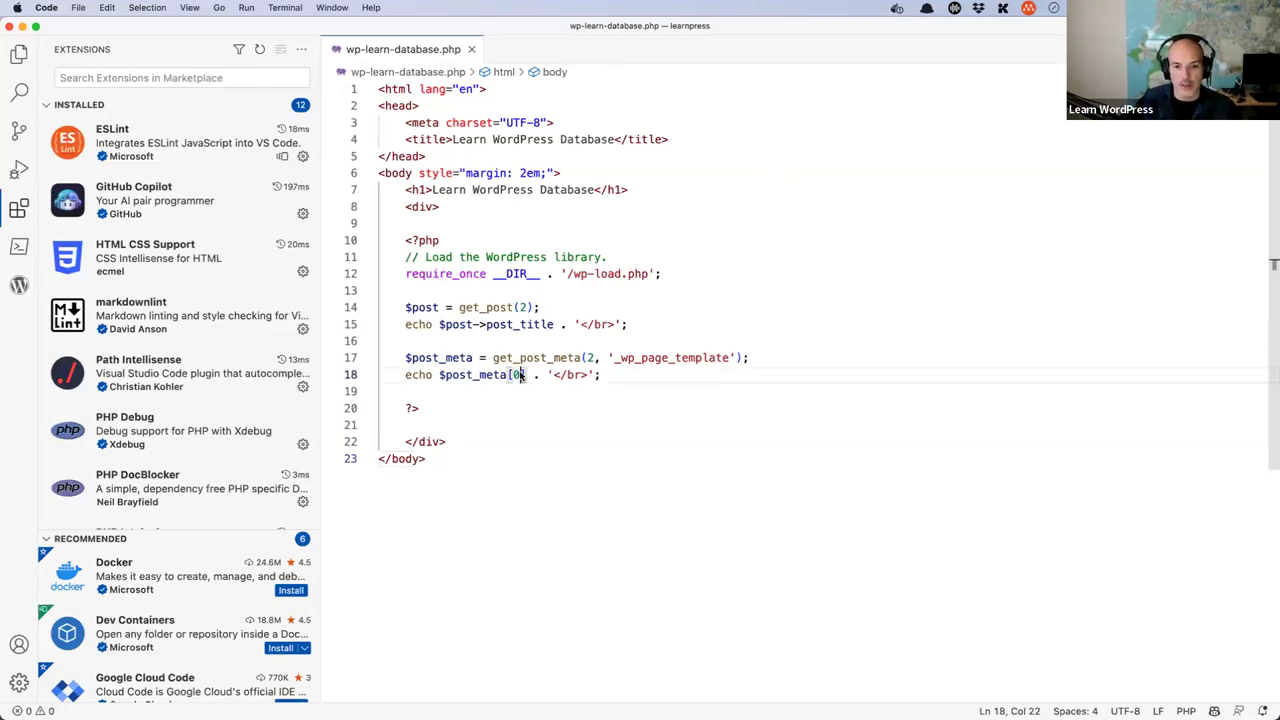
left_click(526, 375)
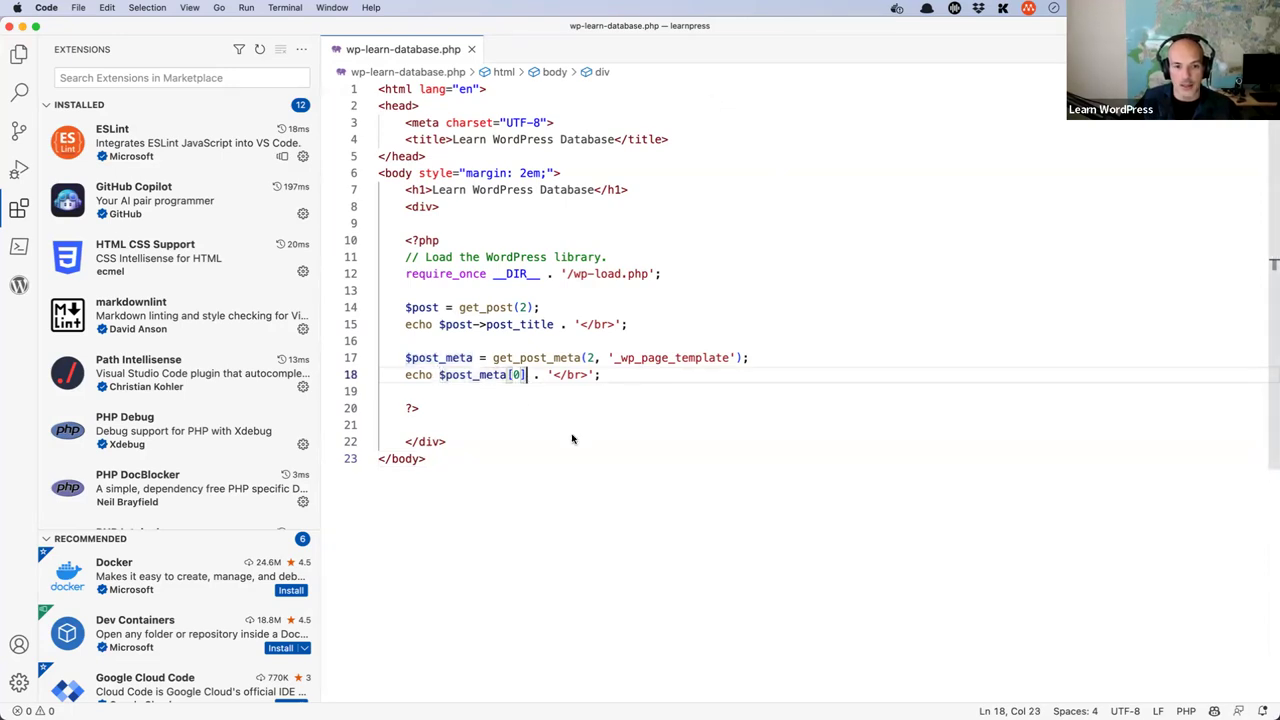
double_click(498, 376)
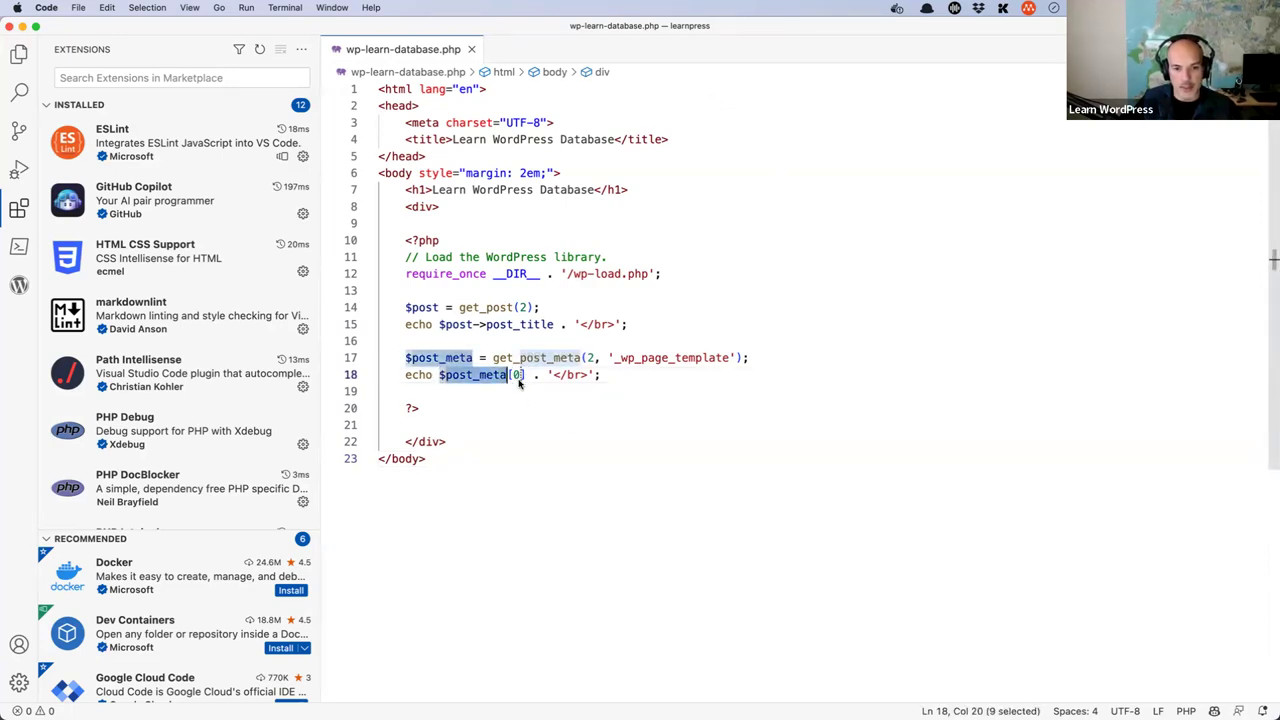
type("[")
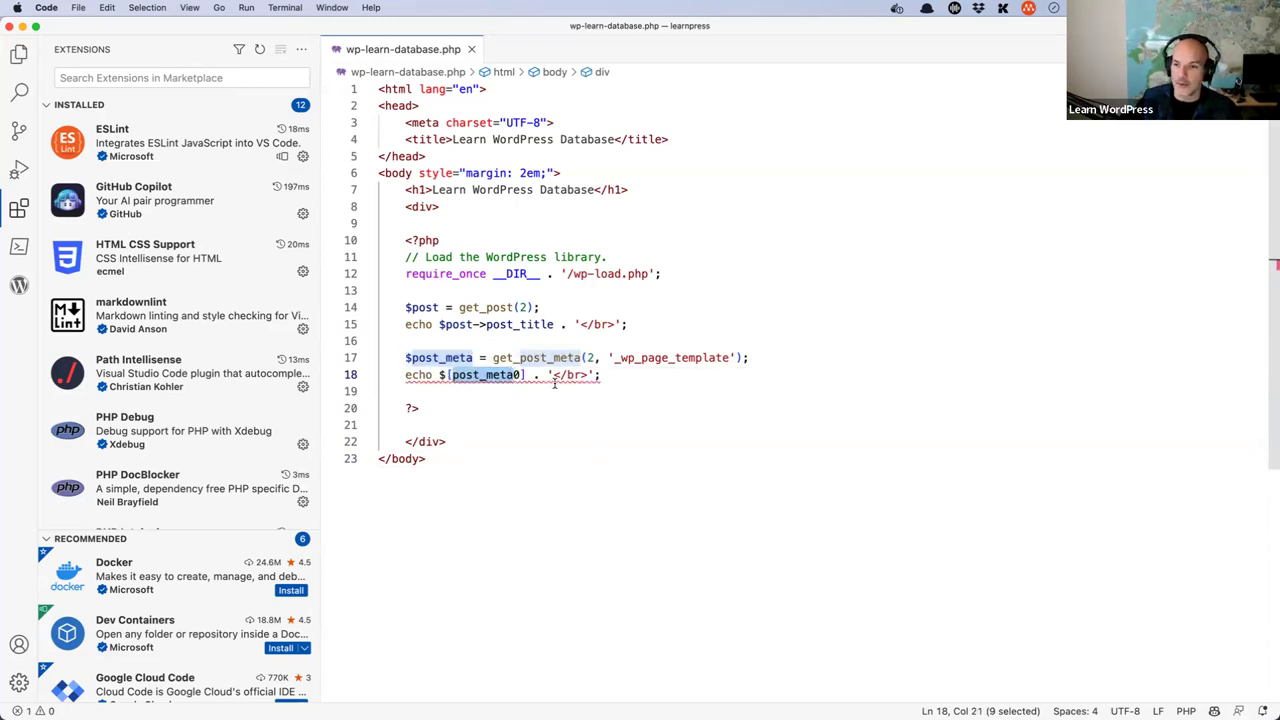
key("super+z")
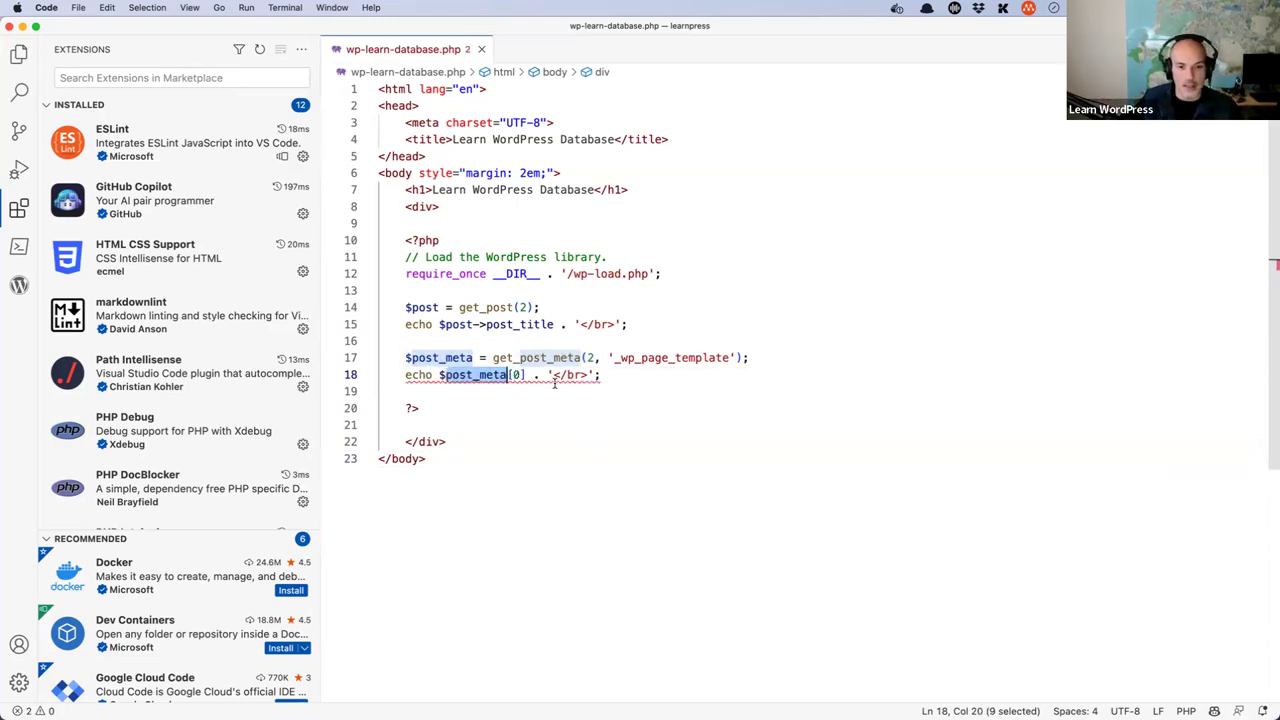
key("Right")
key("Right")
key("Right")
key("Right")
left_click(751, 358)
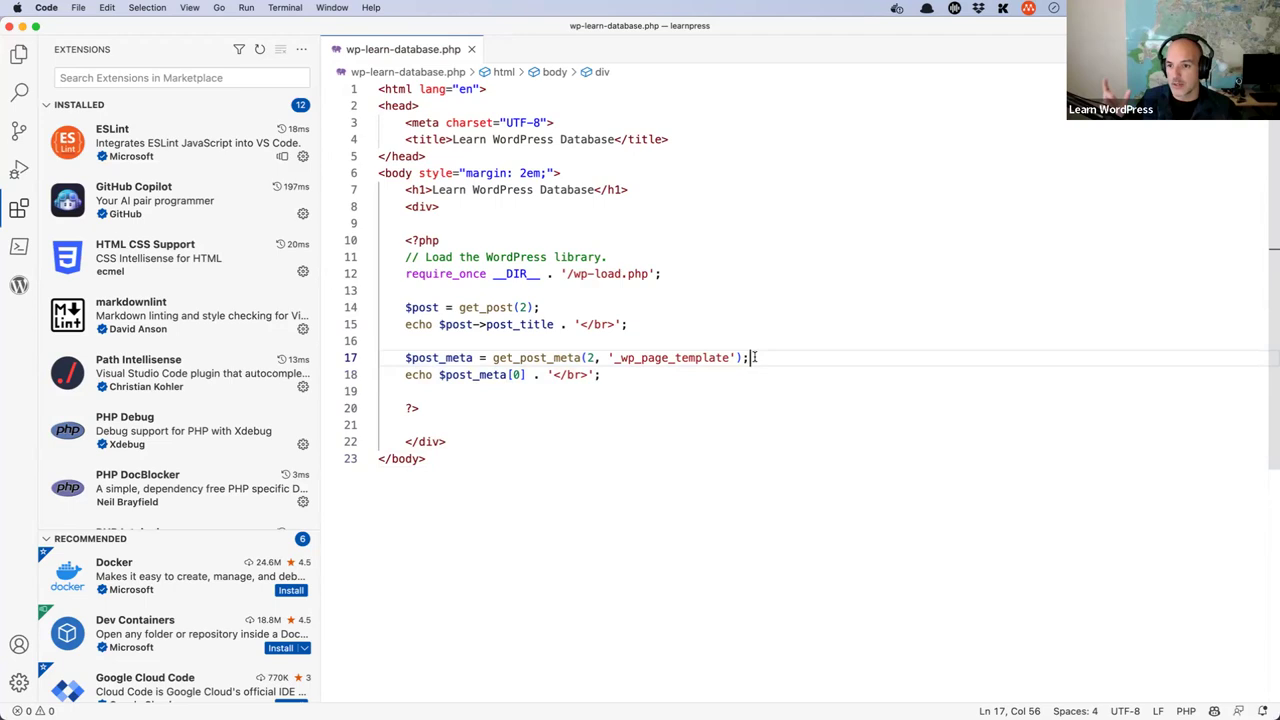
key("Left")
type(", true")
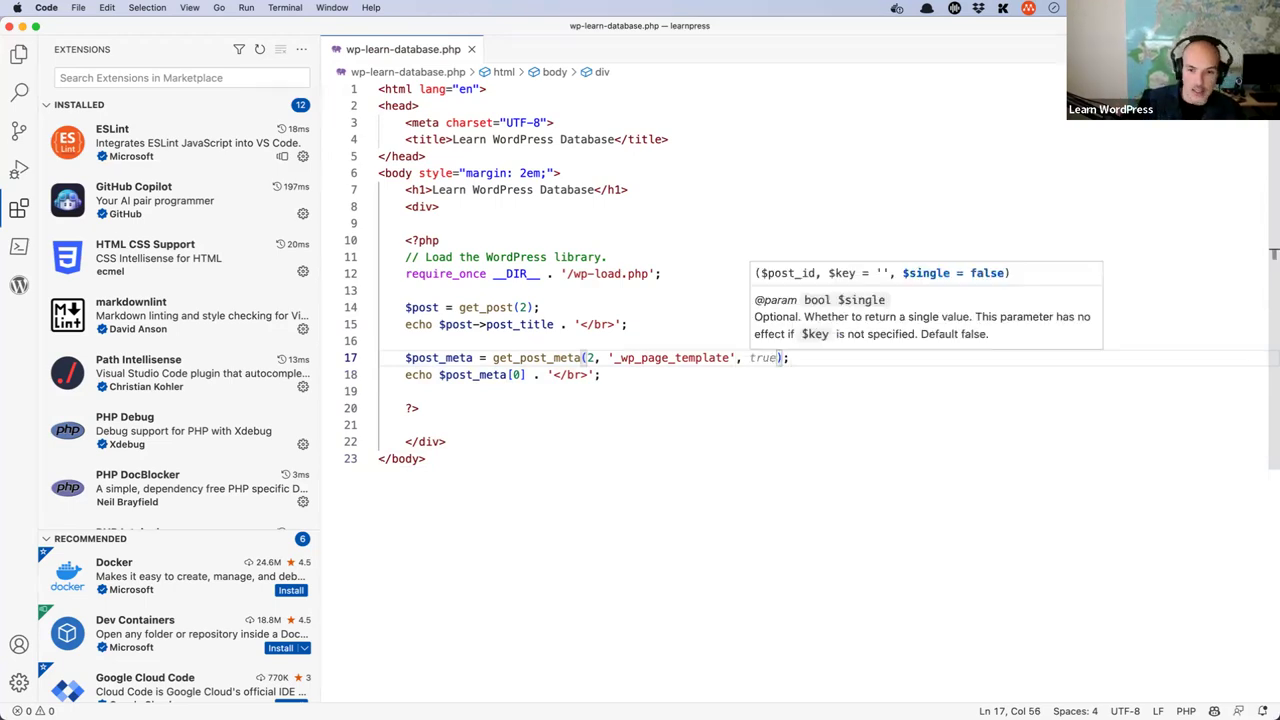
key("Escape")
key("Down")
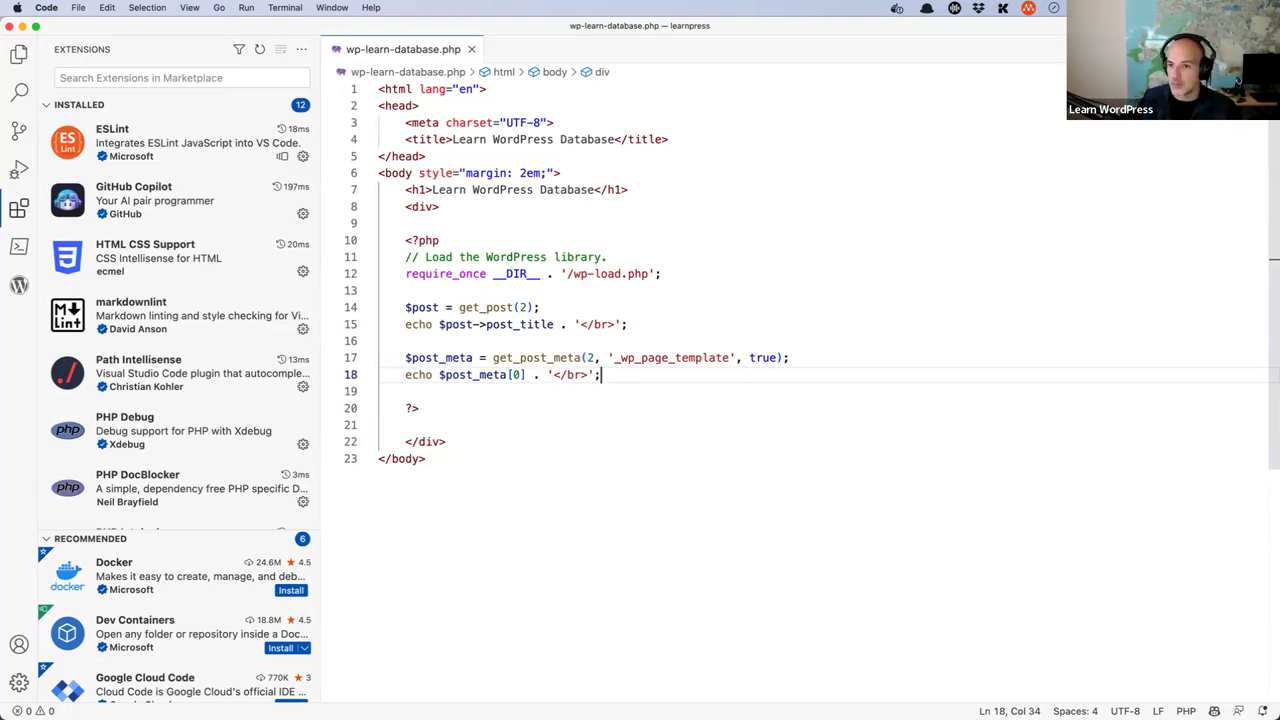
- Delete the [0] index so line 18 echoes $post_meta directly
left_click(595, 374)
key("Left")
key("Left")
key("Left")
key("Left")
key("Left")
key("Left")
key("Left")
key("shift+Left")
key("shift+Left")
key("shift+Left")
key("BackSpace")
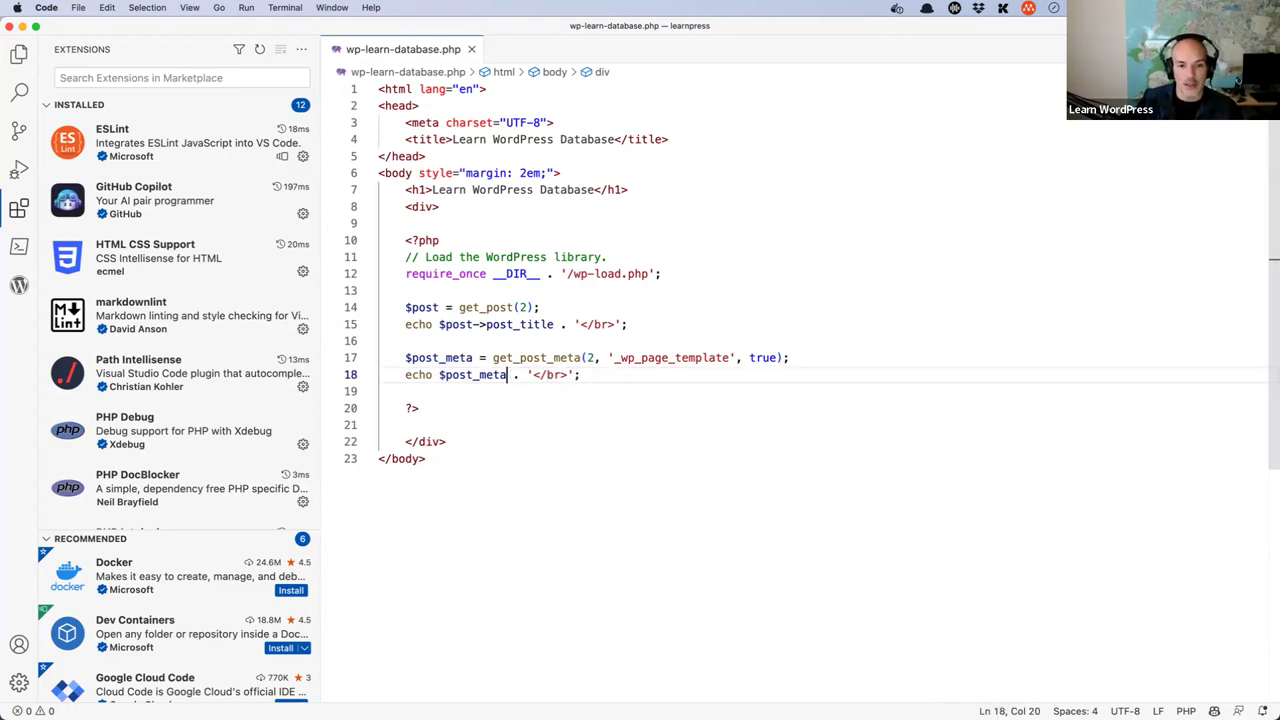
left_click(735, 378)
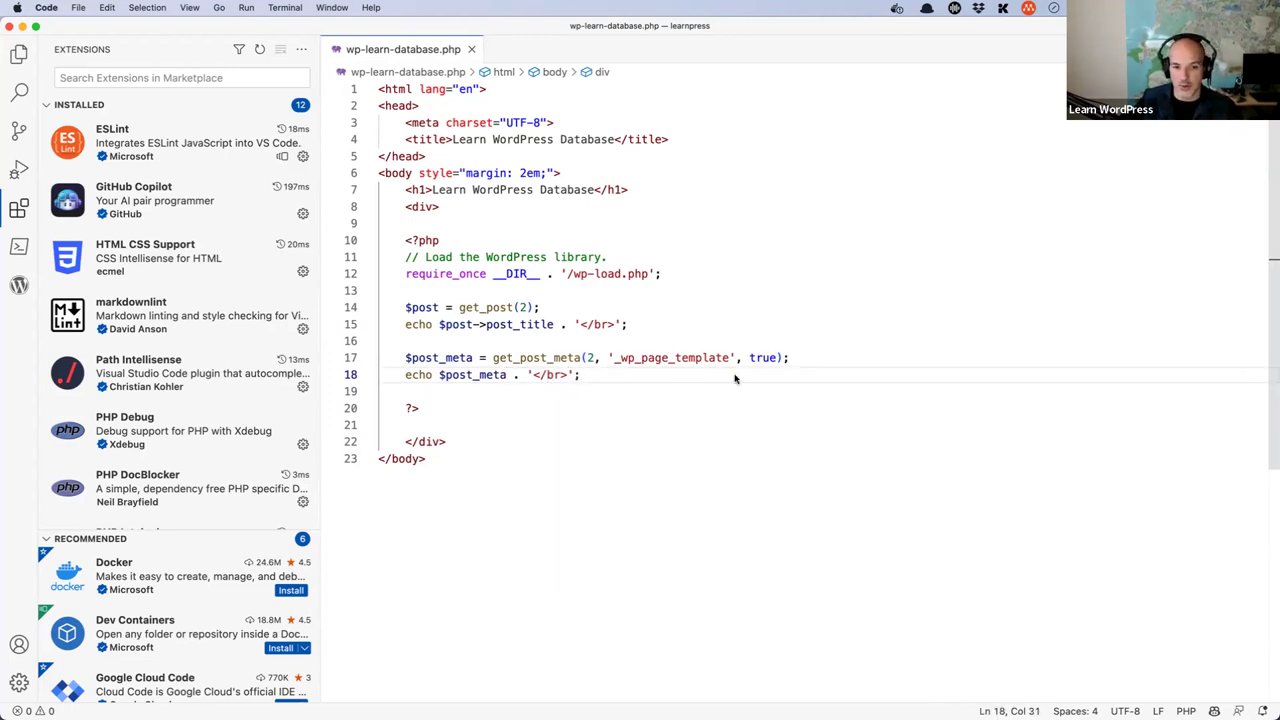
key("super+Tab")
- Reload the page, then highlight get_post_meta, _wp_page_template and get_post in the code
left_click(57, 54)
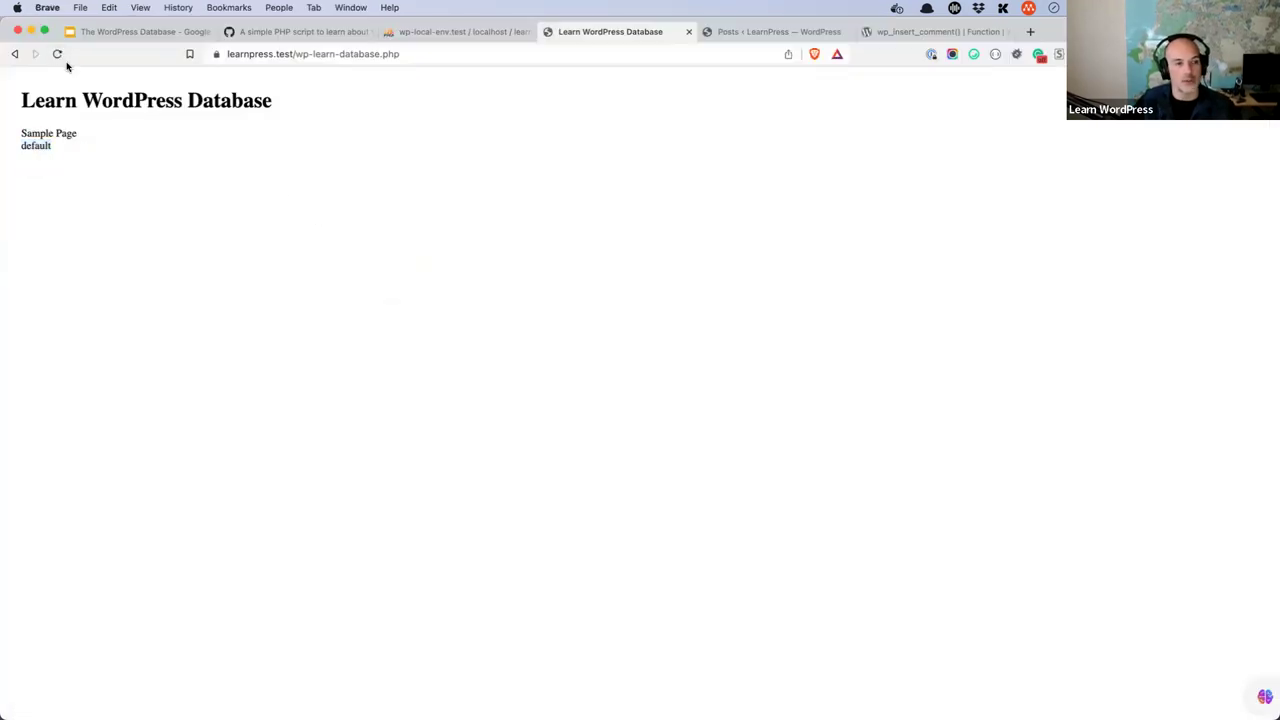
key("super+Tab")
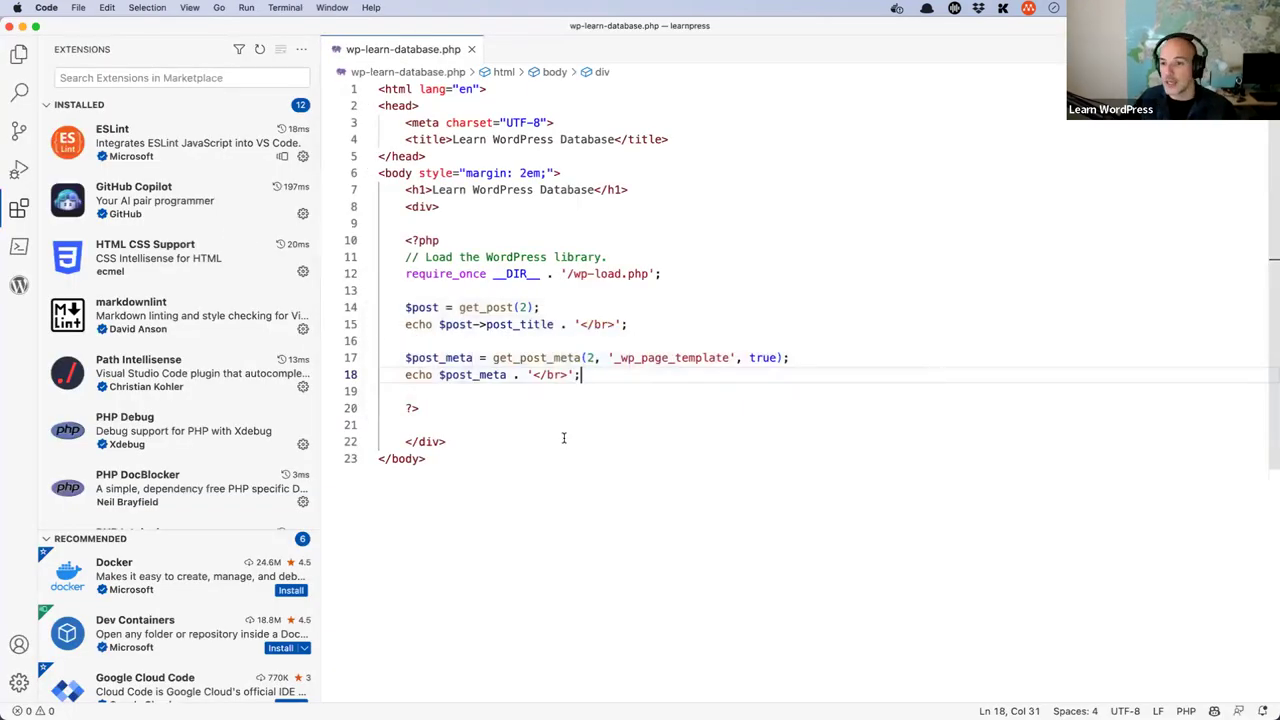
double_click(530, 358)
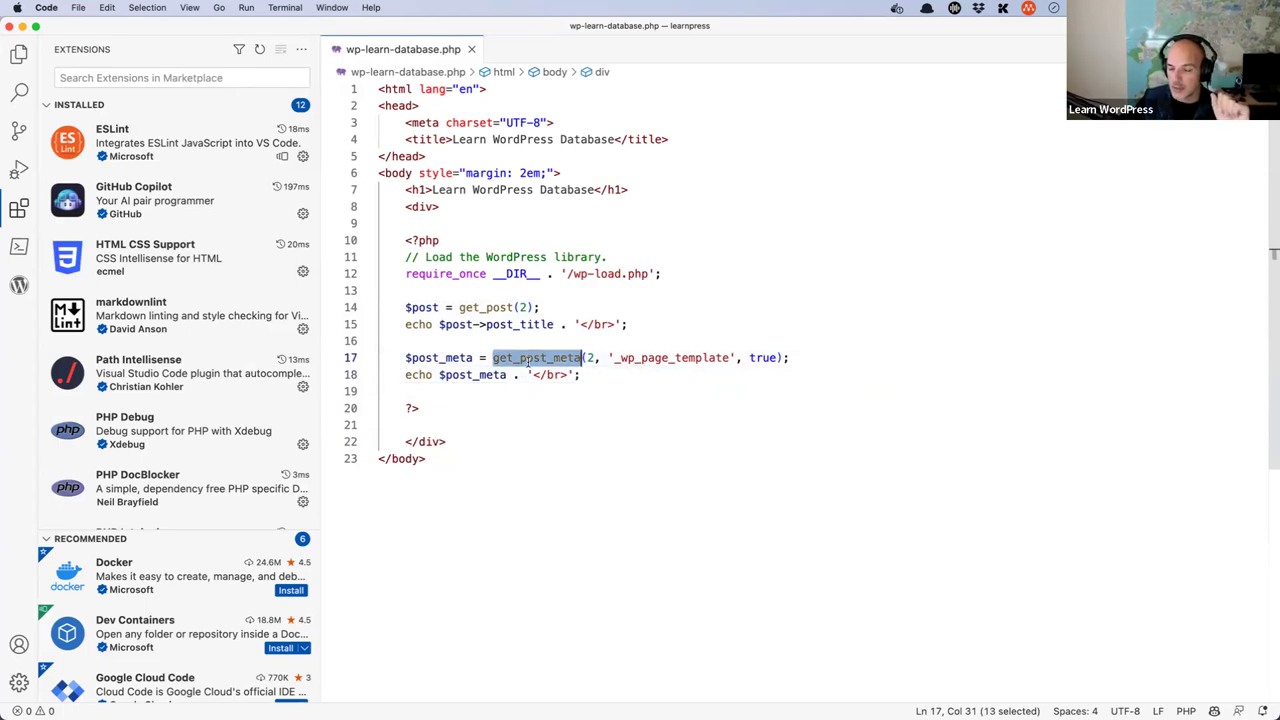
double_click(653, 360)
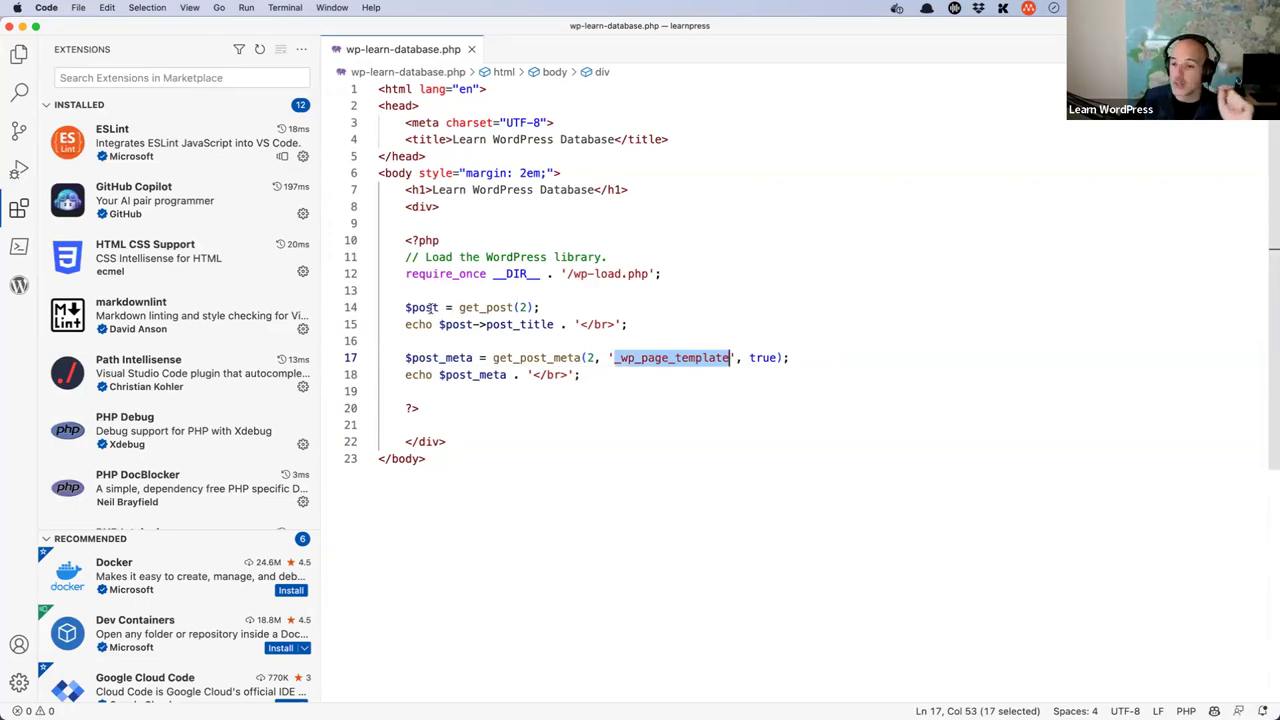
double_click(478, 308)
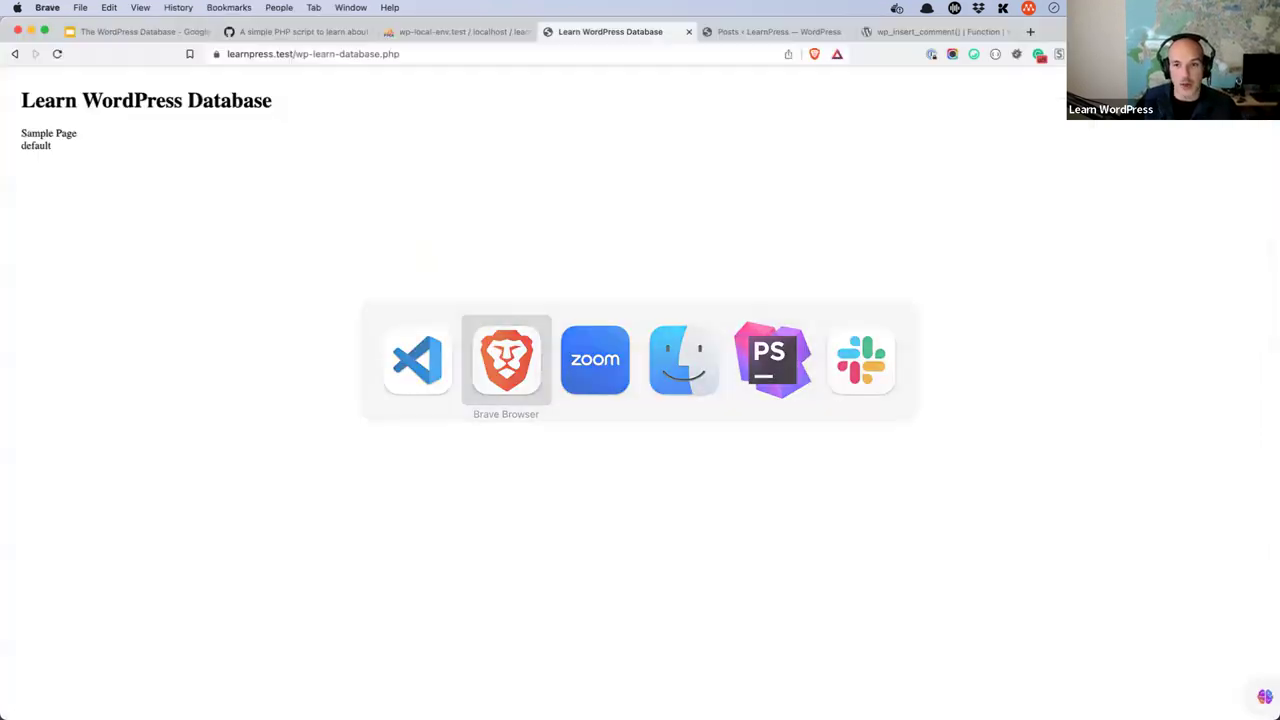
- Search the reference for wp_insert_post and open its page down to the Parameters list
key("super+9")
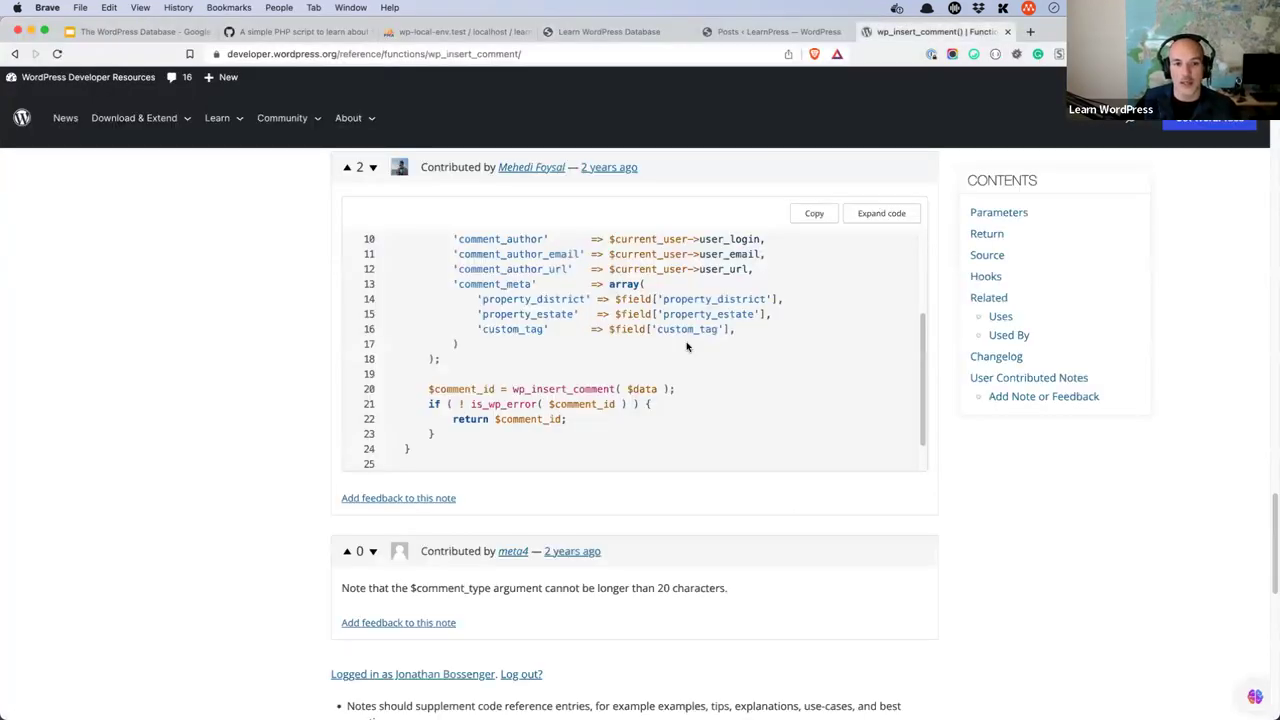
scroll(686, 343, "up", 3)
scroll(703, 343, "up", 15)
scroll(703, 342, "up", 15)
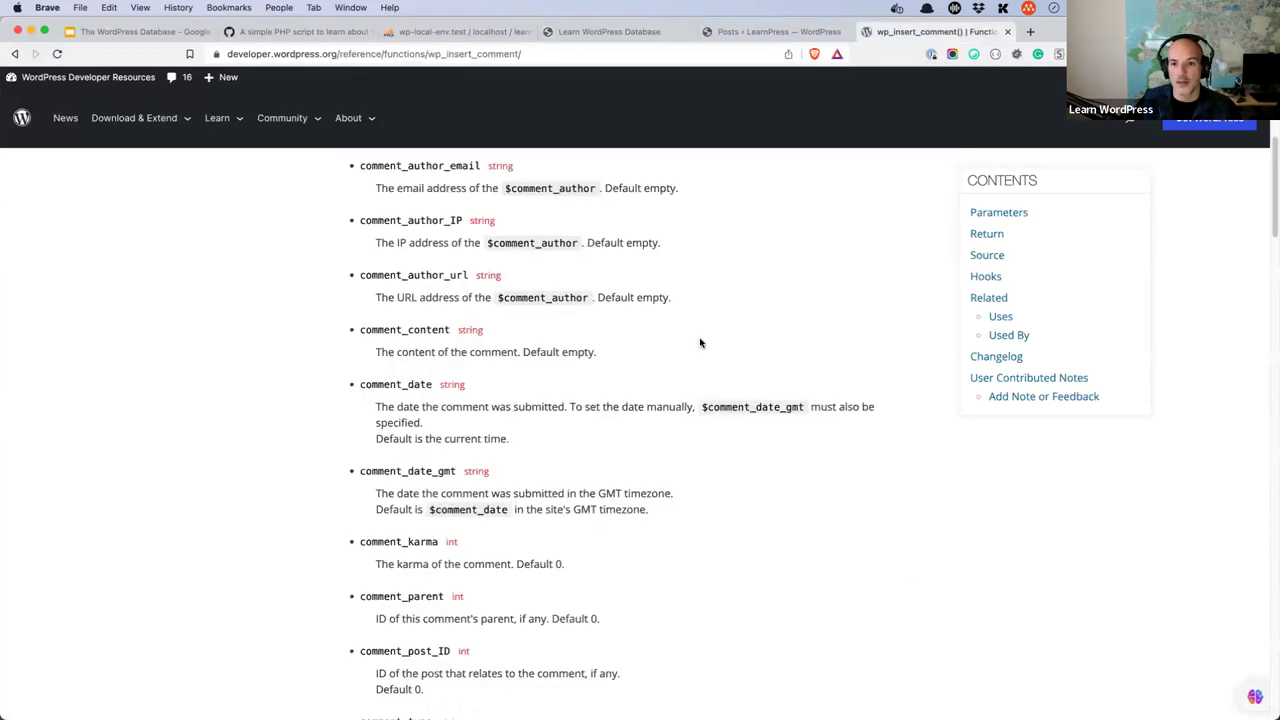
left_click(856, 178)
type("wp_ins")
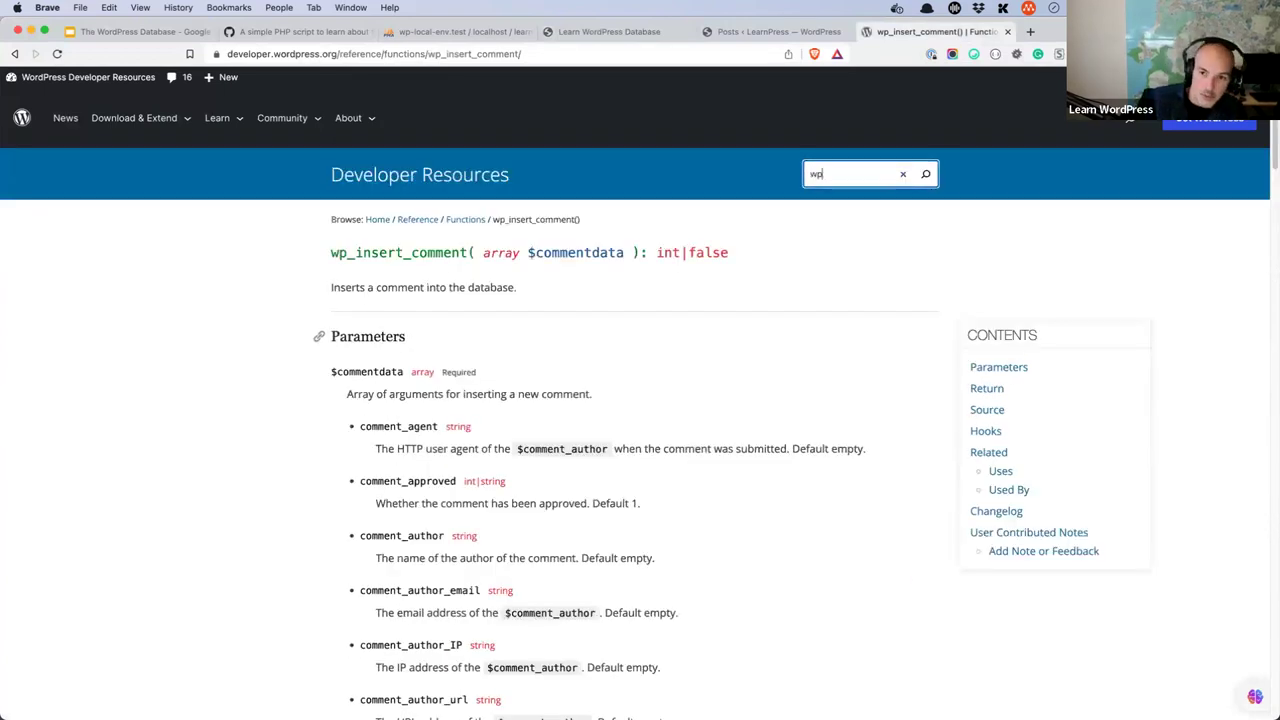
key("BackSpace")
key("BackSpace")
type("nsert_post")
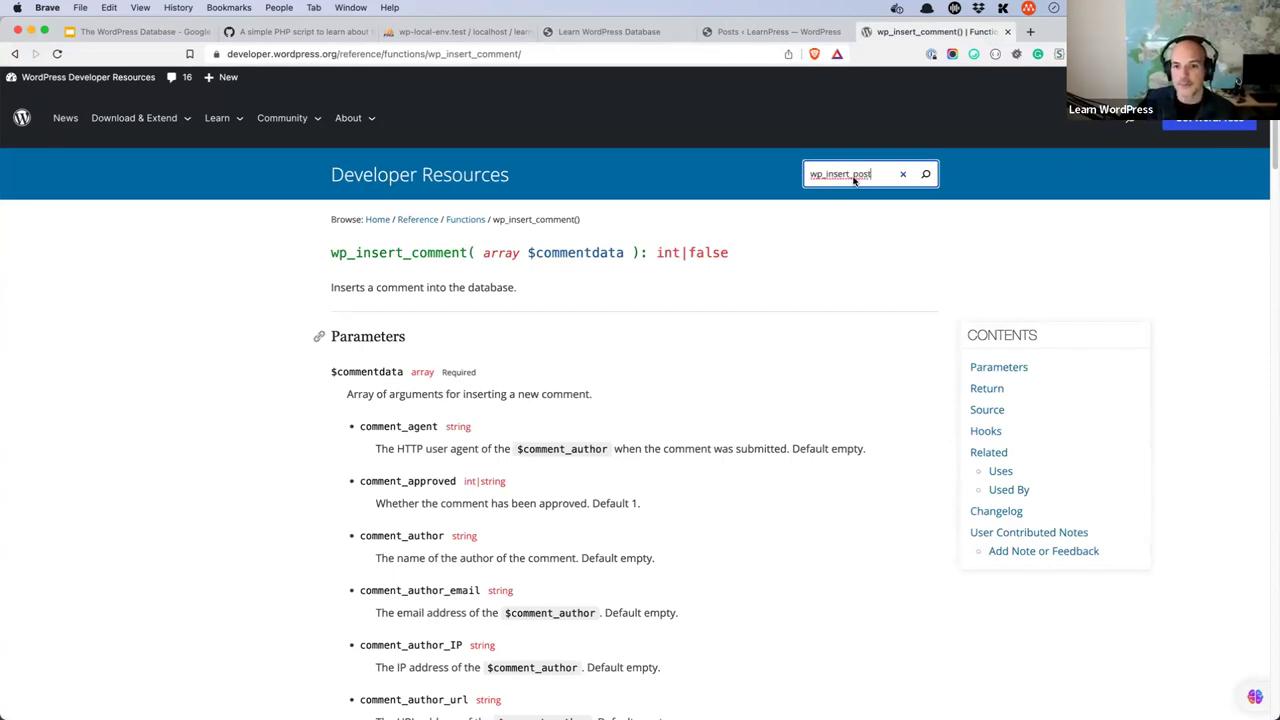
key("Return")
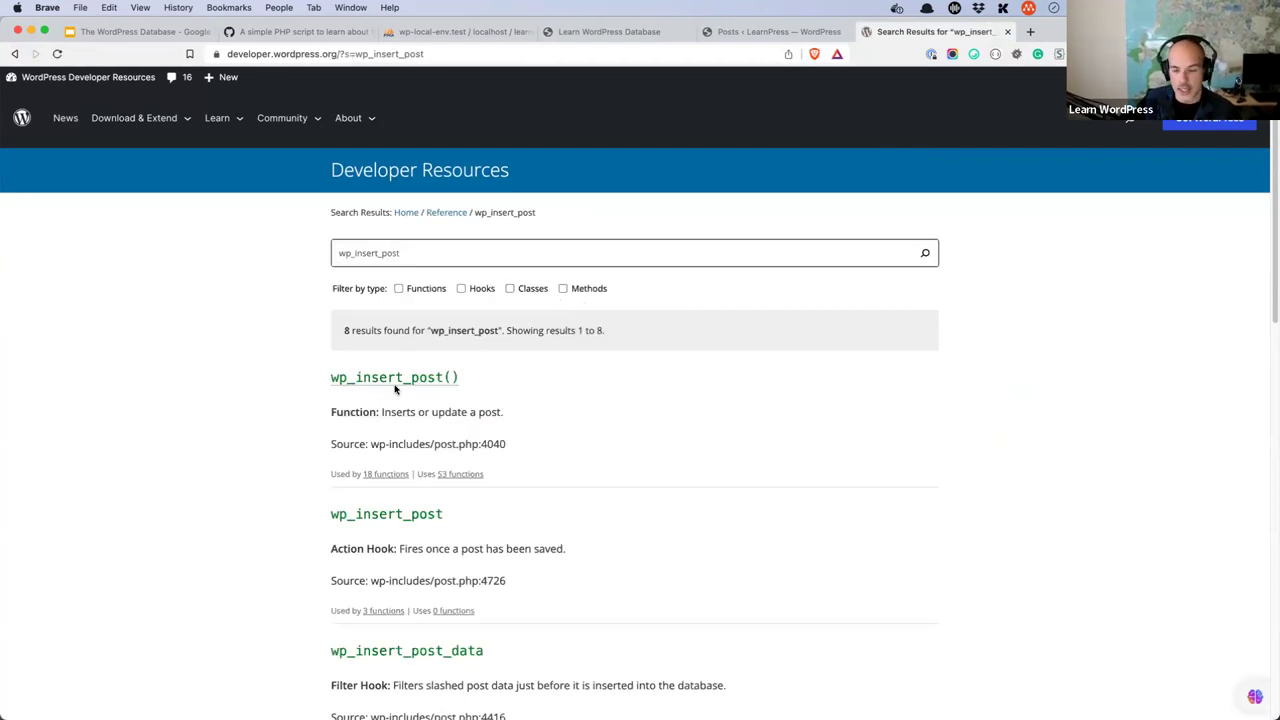
left_click(394, 388)
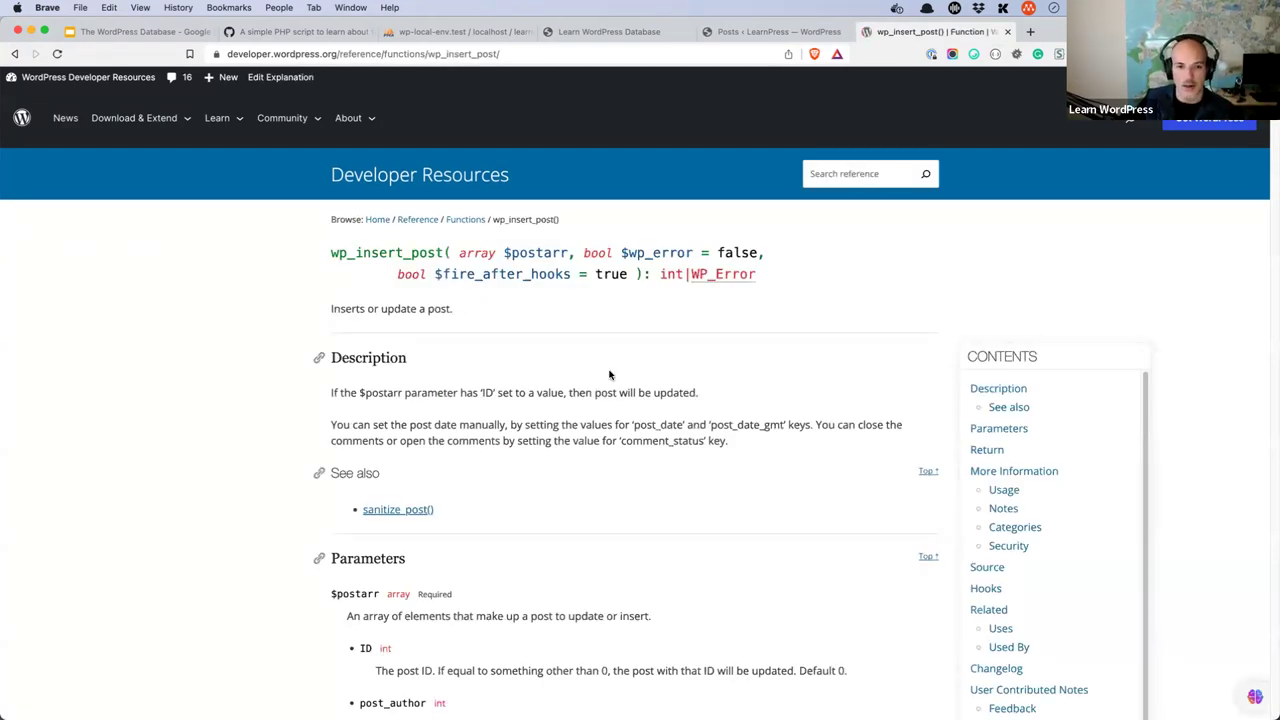
scroll(590, 395, "down", 3)
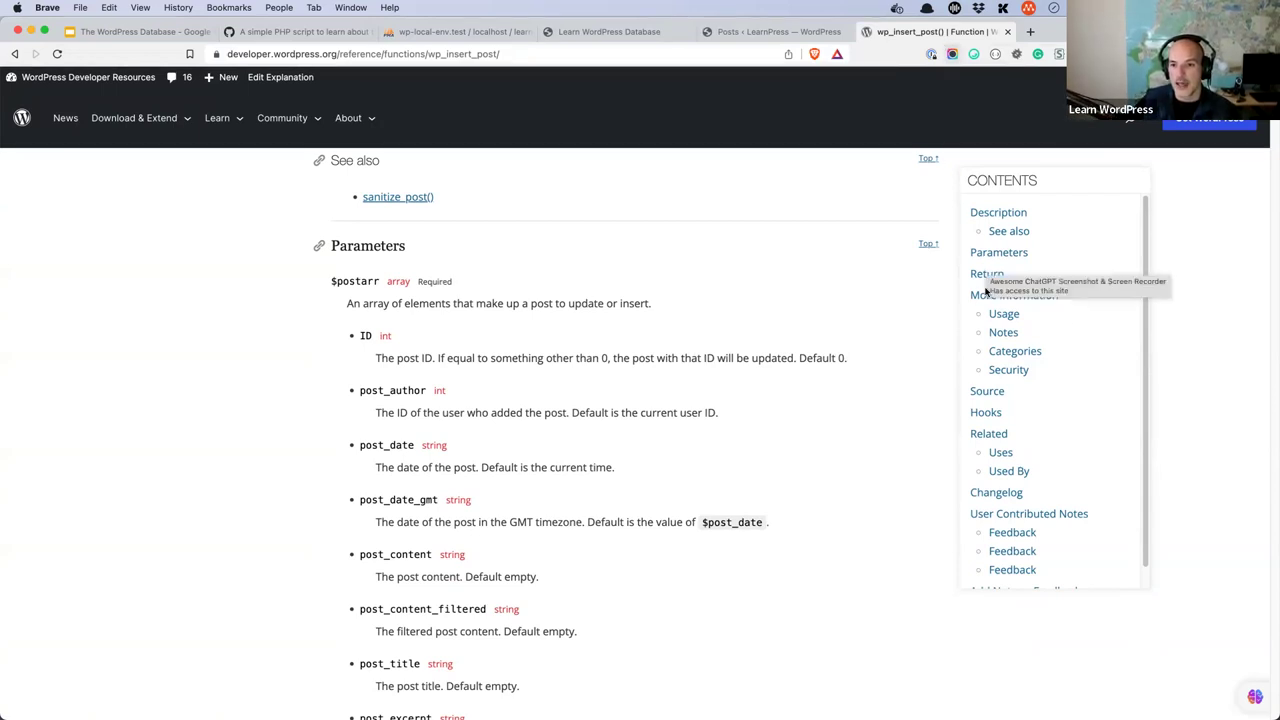
- View learnpress's table list, then load core.trac.wordpress.org ticket 21307 in a new tab
left_click(478, 33)
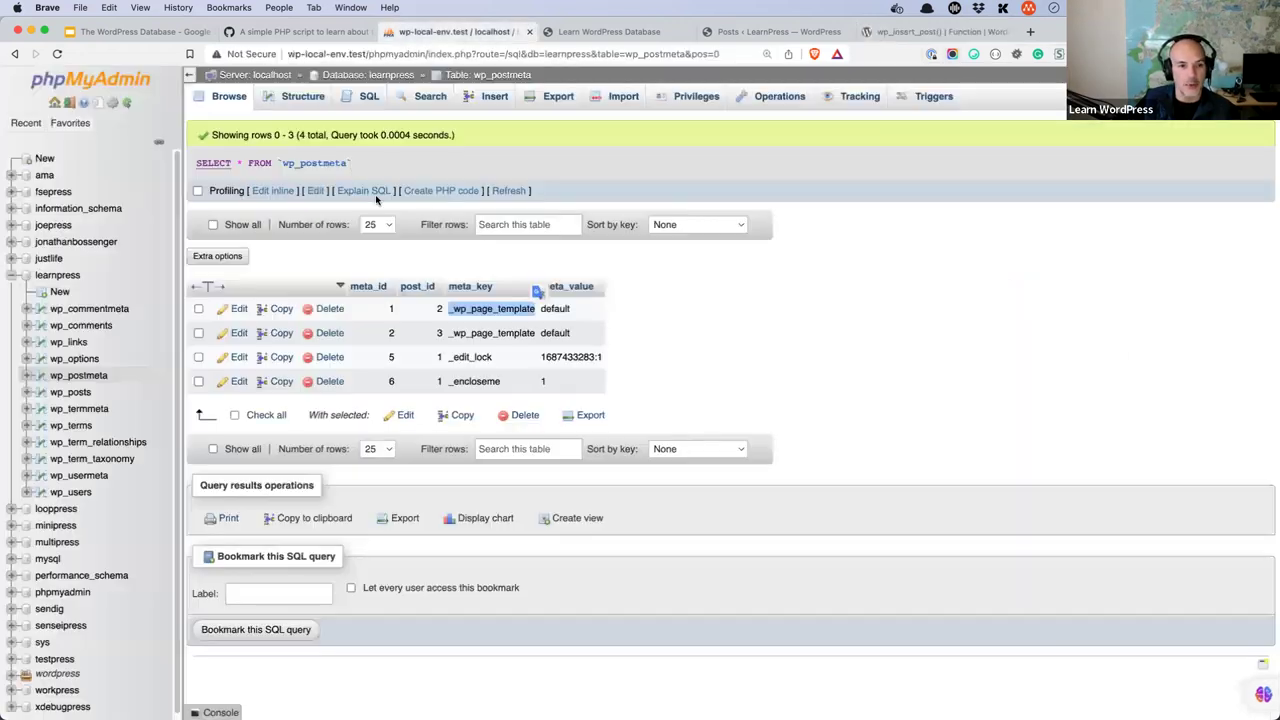
left_click(368, 76)
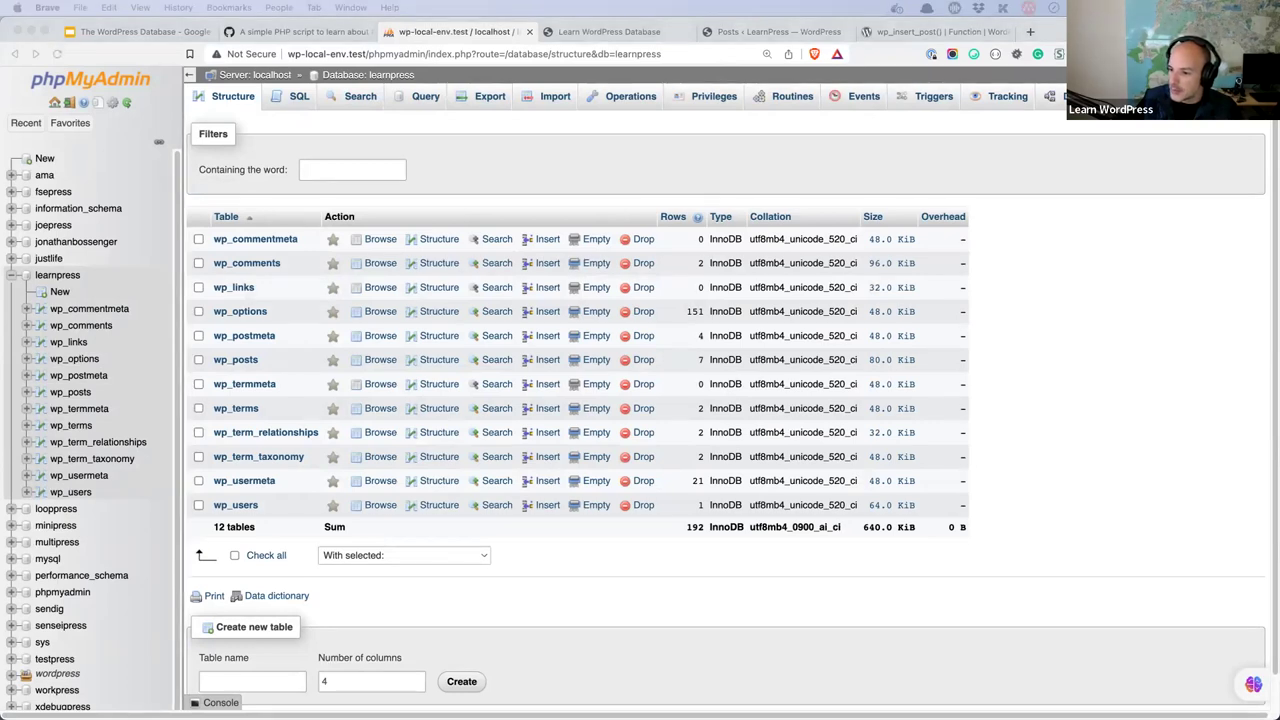
left_click(1029, 33)
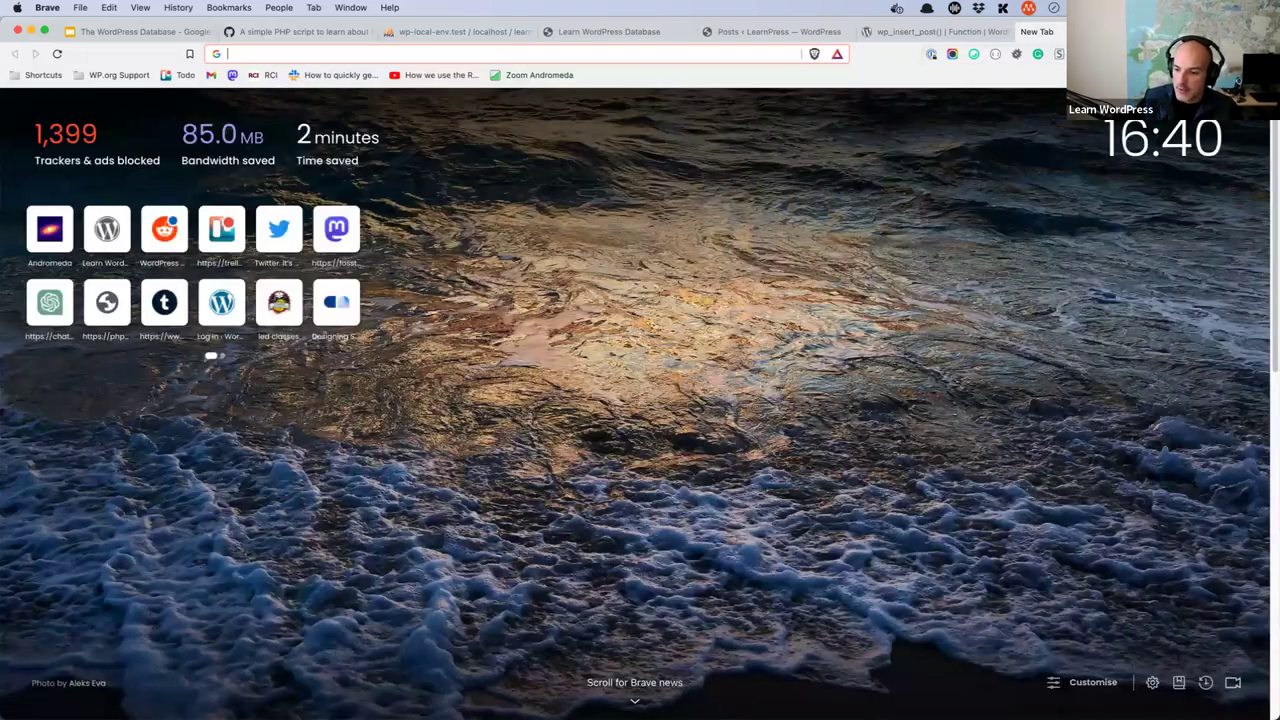
type("https://core.trac.wordpress.org/ticket/21307")
key("Return")
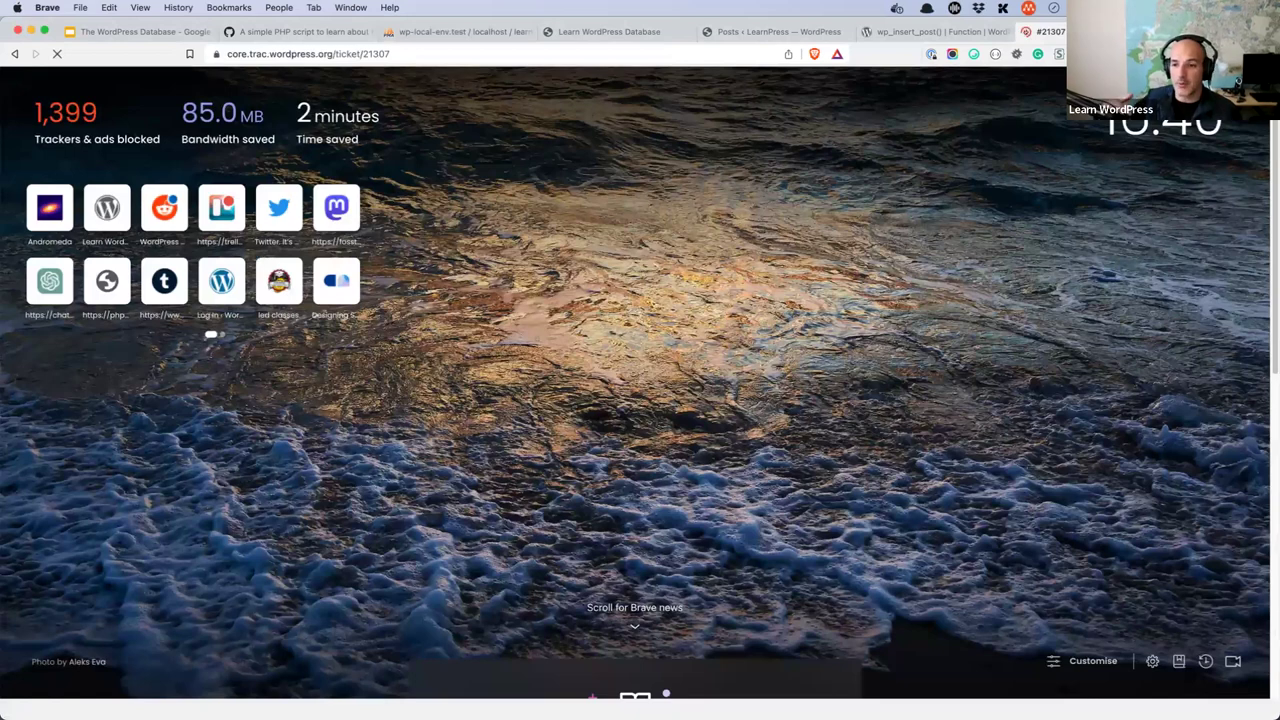
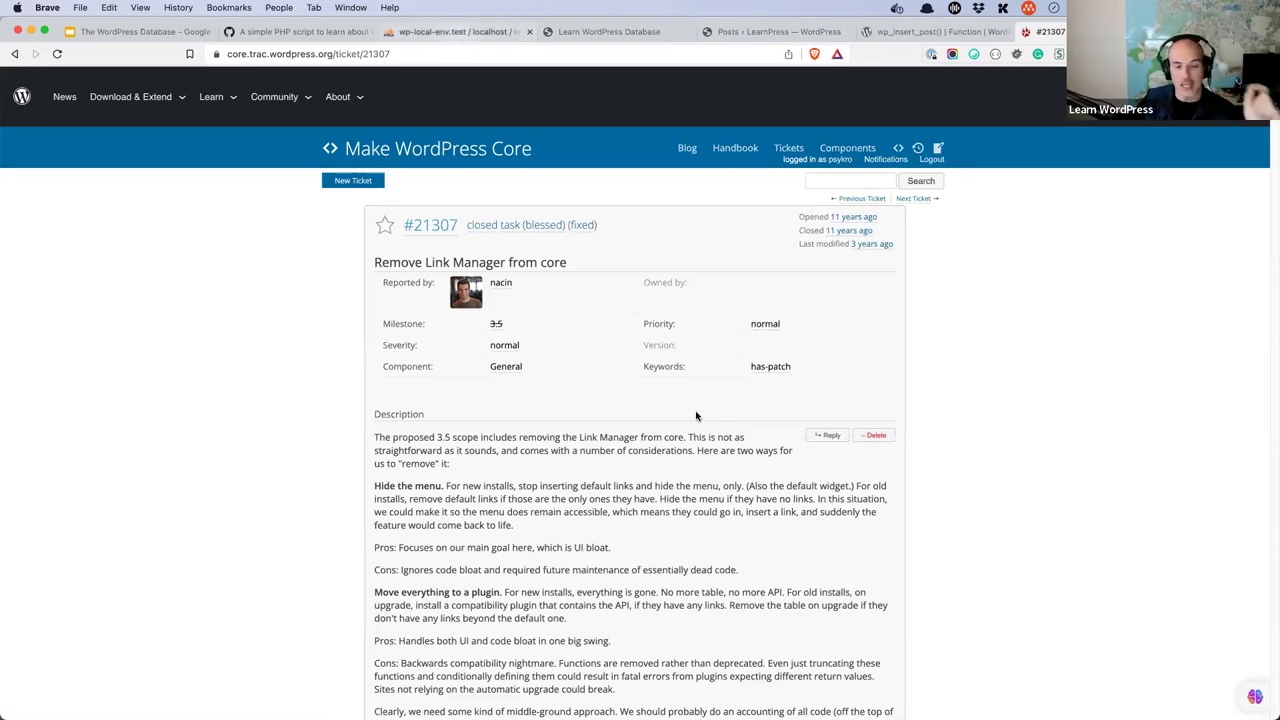
- Check the LearnPress site's installed plugins, then return to the Link Manager page on wordpress.org
key("super+3")
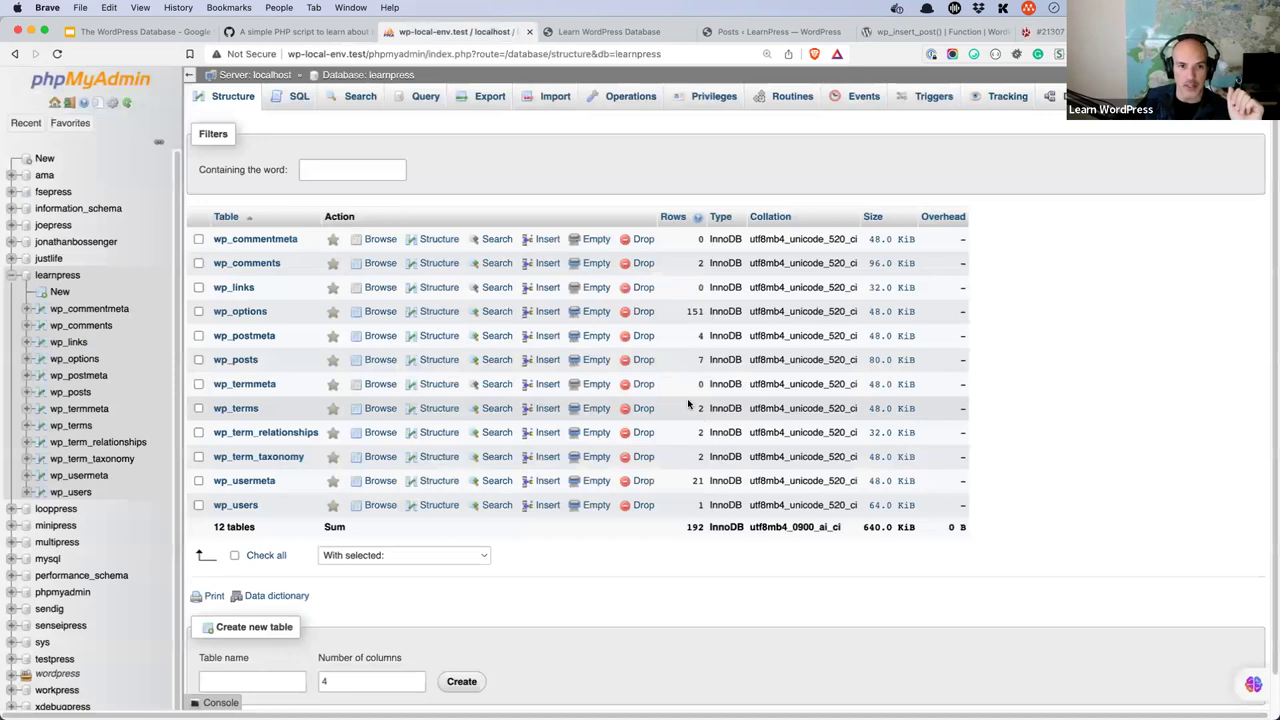
left_click(614, 37)
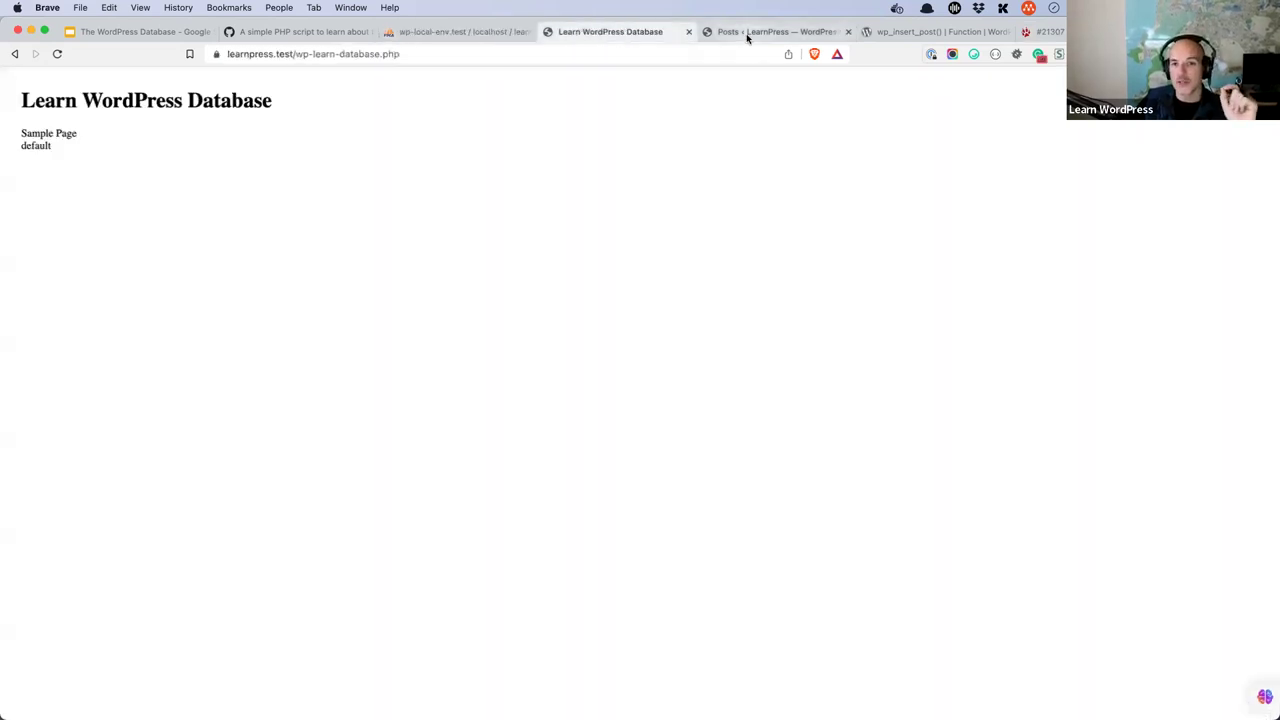
left_click(748, 38)
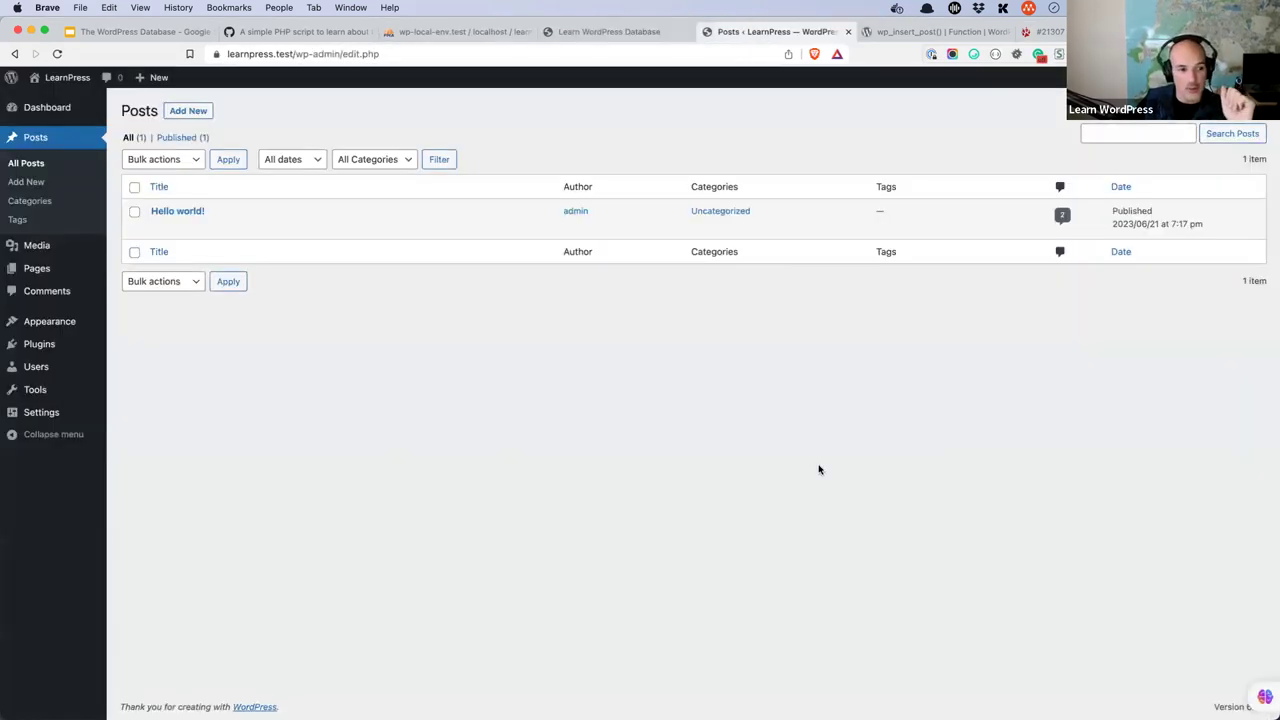
left_click(52, 354)
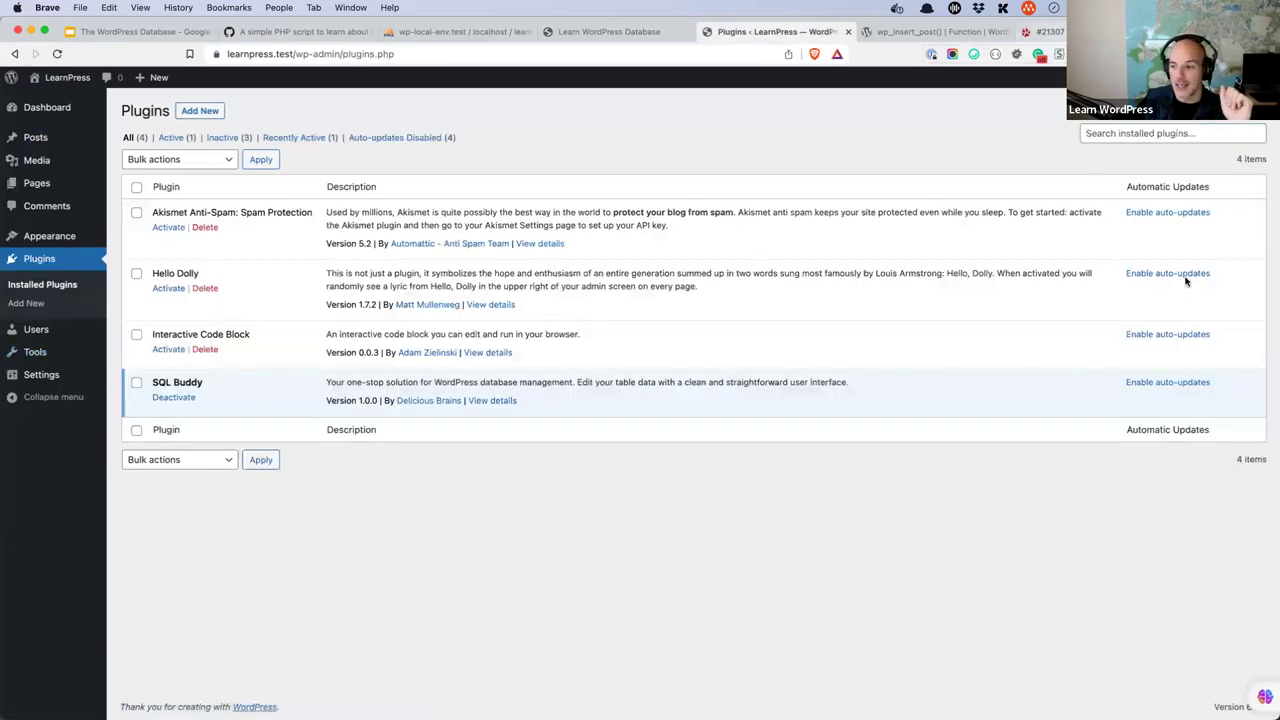
key("super+9")
key("super+Tab")
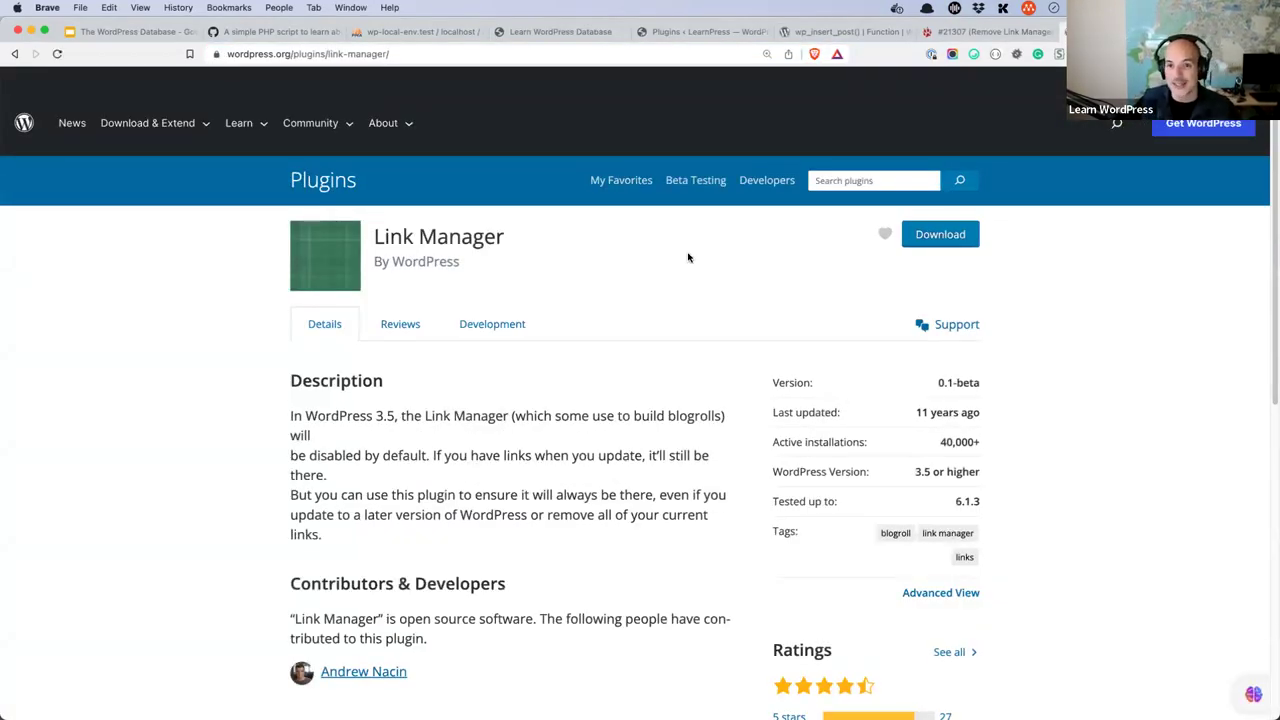
- Read the Link Manager description, version and stats, then go back to LearnPress's installed plugins list
left_click(468, 322)
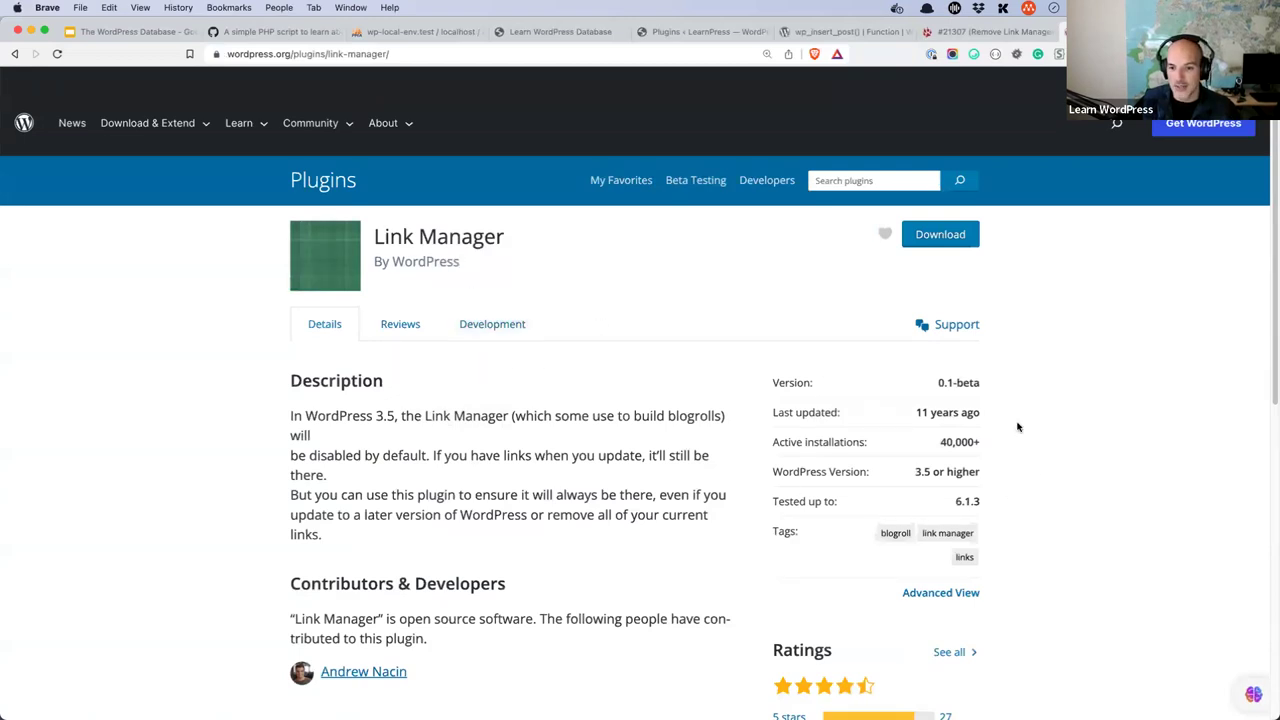
left_click_drag(980, 384, 953, 385)
left_click(965, 385)
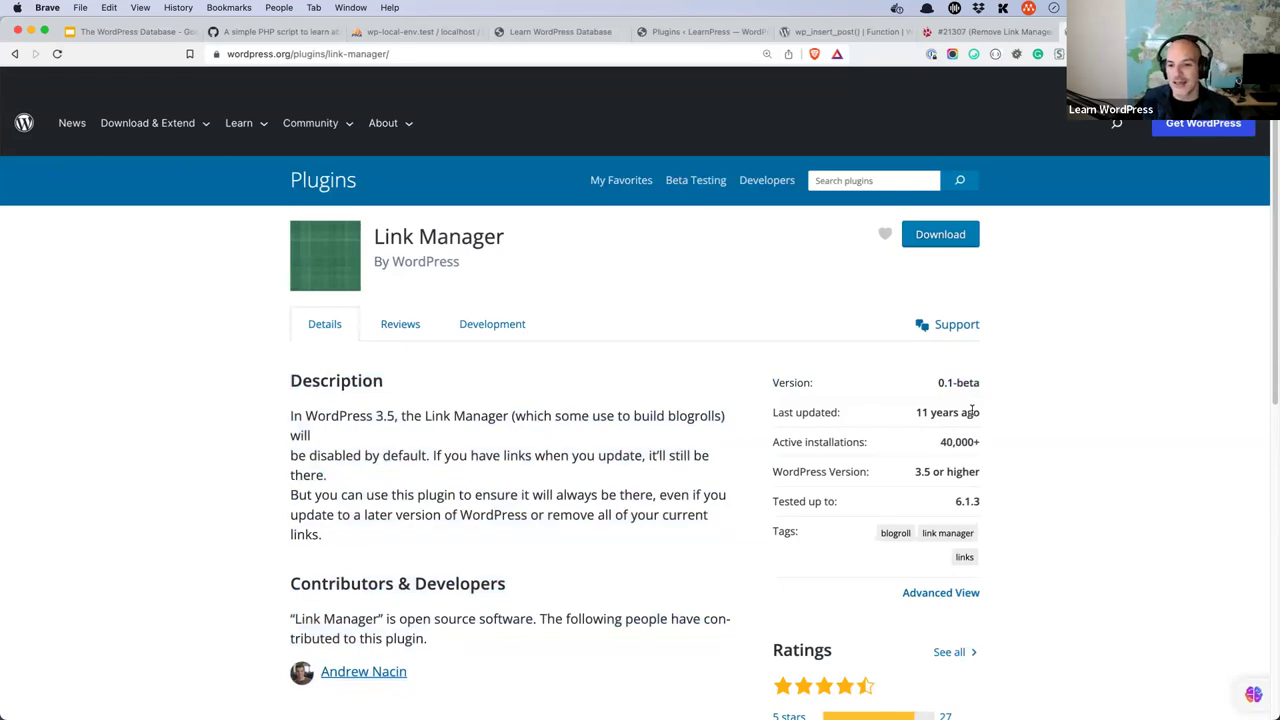
mouse_move(988, 441)
left_mouse_down()
mouse_move(955, 442)
mouse_move(988, 441)
left_mouse_up()
left_click(949, 441)
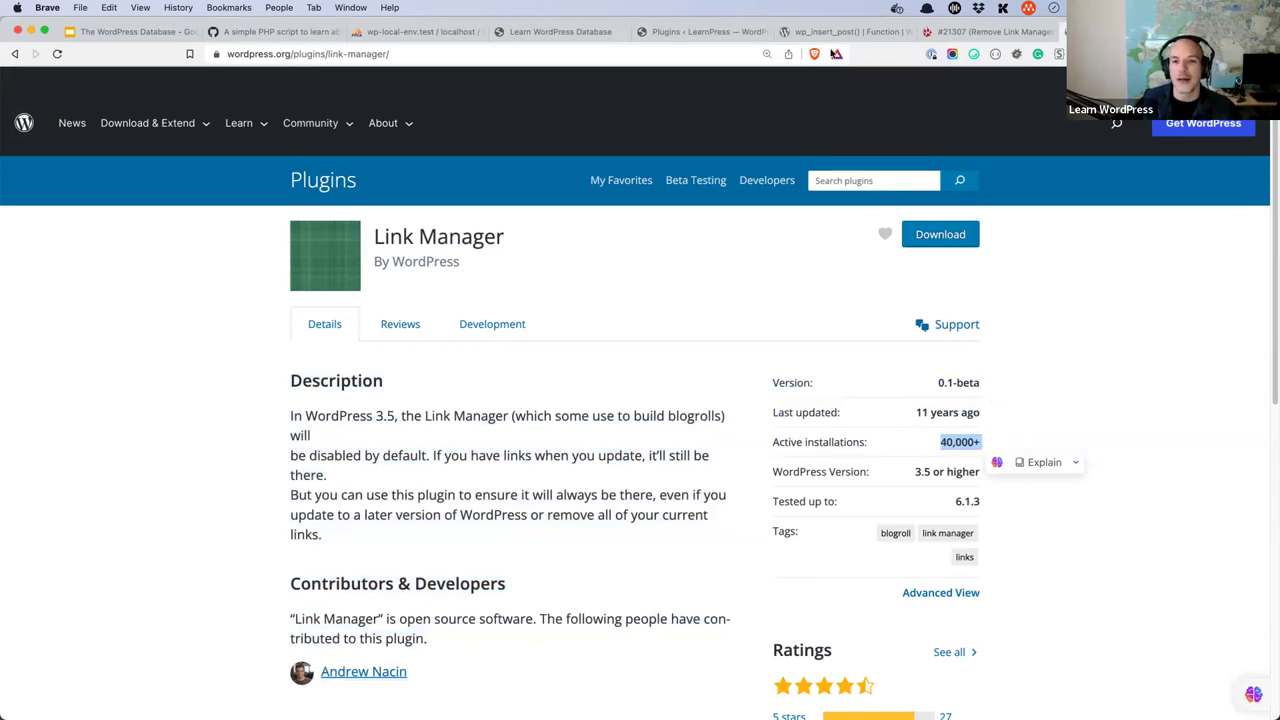
left_click(731, 35)
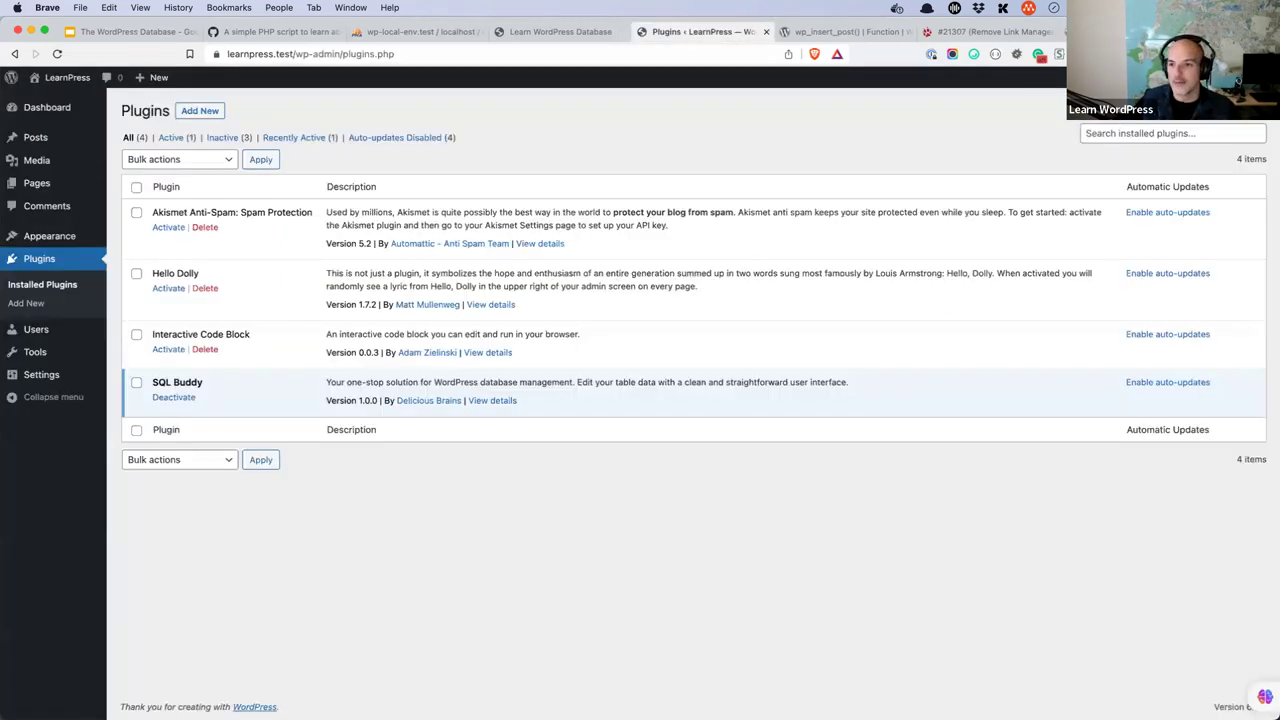
- Search the plugin catalogue for 'link manager' and scroll through the 1,036 results
left_click(200, 111)
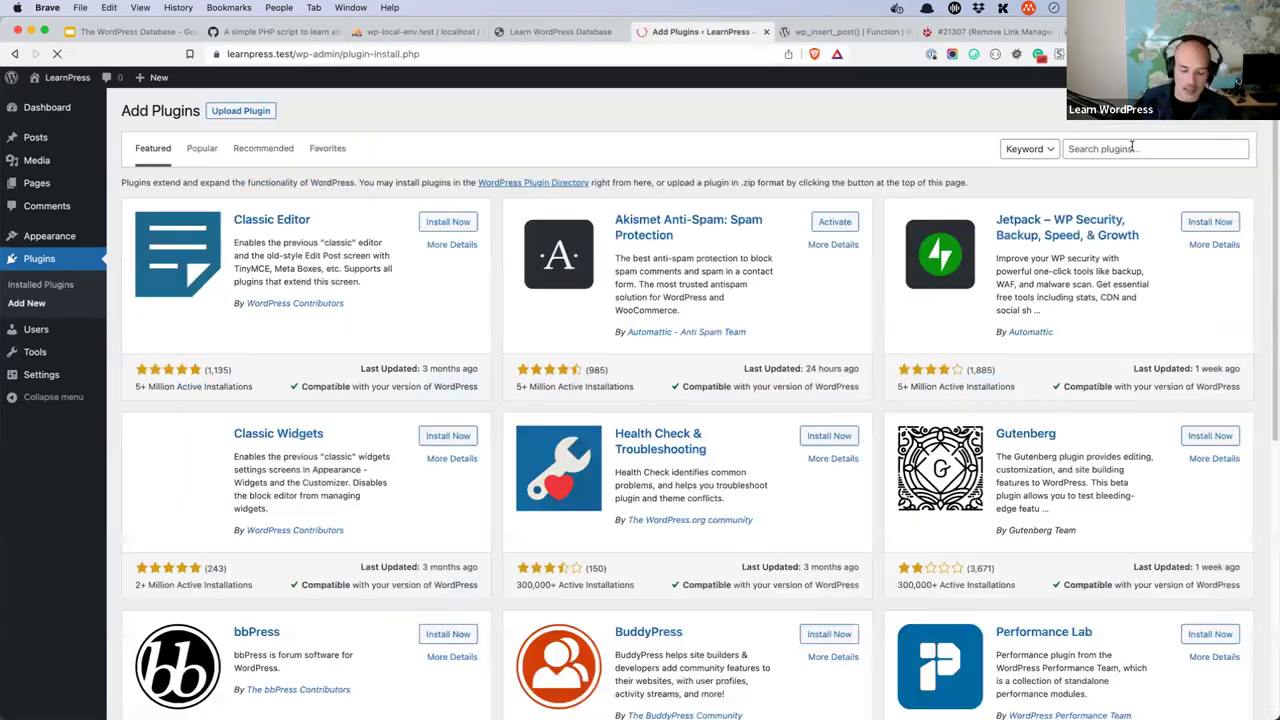
left_click(1132, 147)
type("link manag")
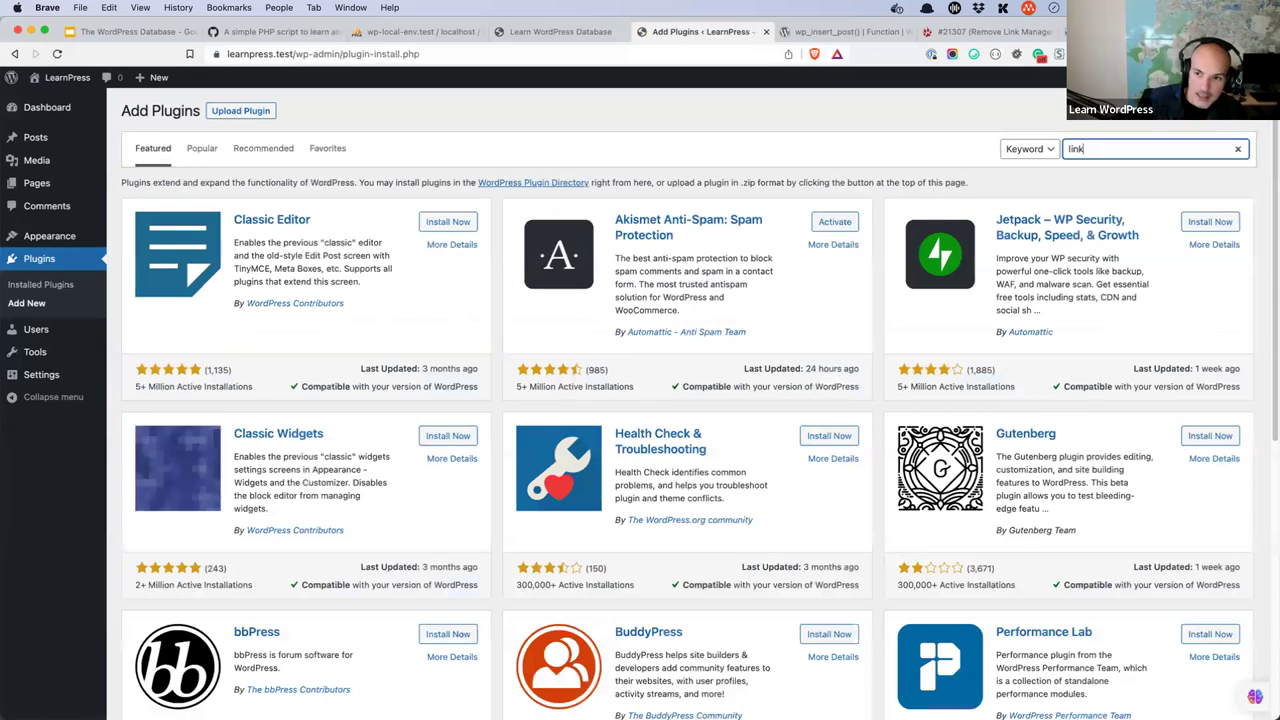
type("er")
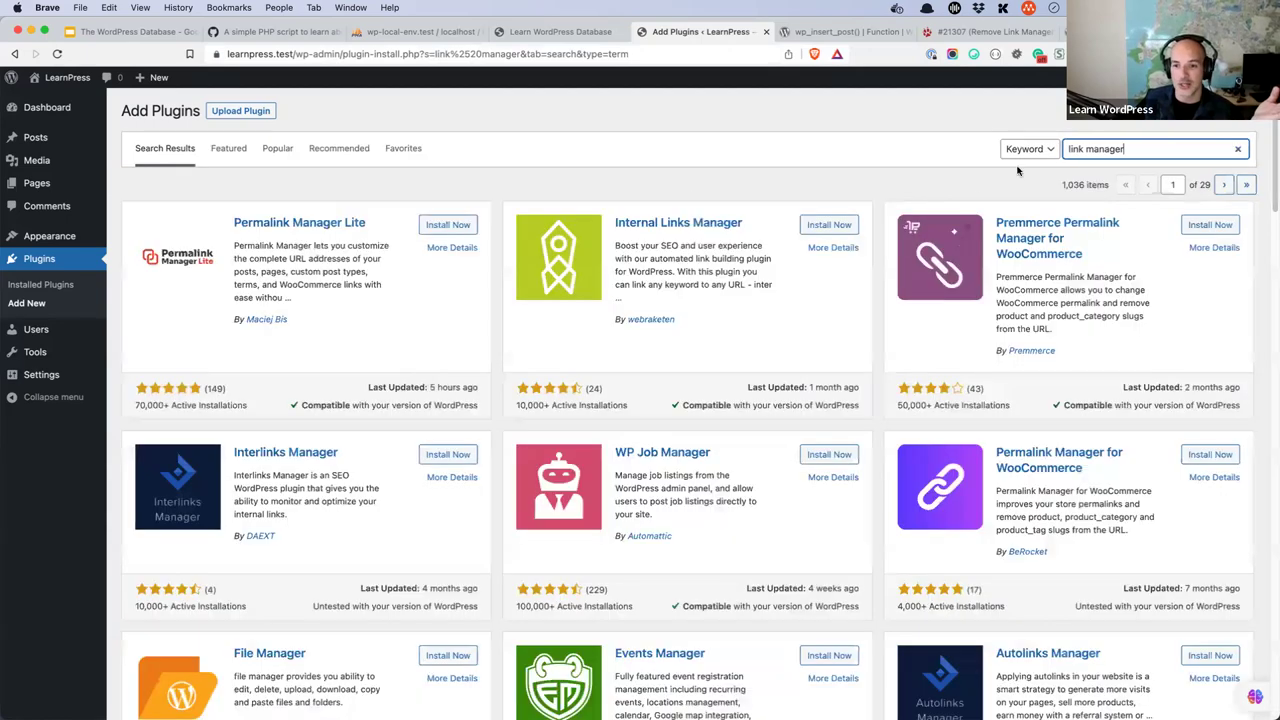
scroll(790, 335, "down", 1)
scroll(790, 335, "down", 3)
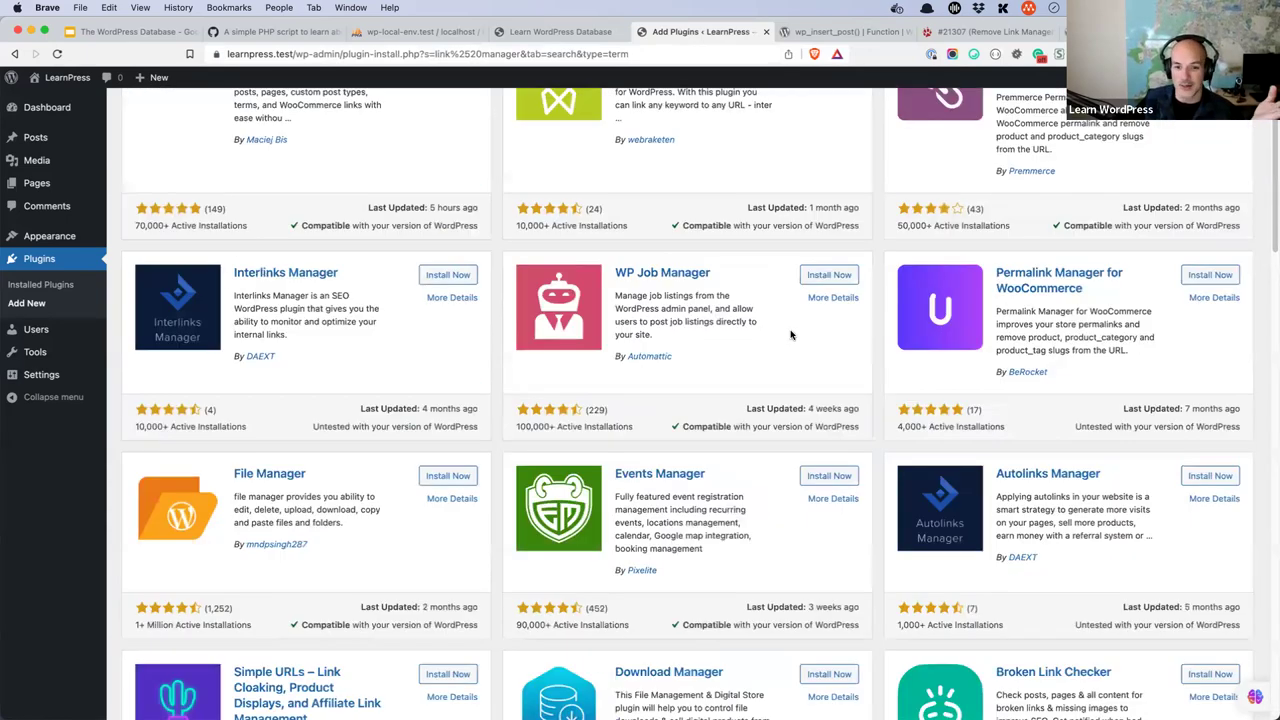
scroll(790, 335, "down", 1)
scroll(790, 335, "down", 10)
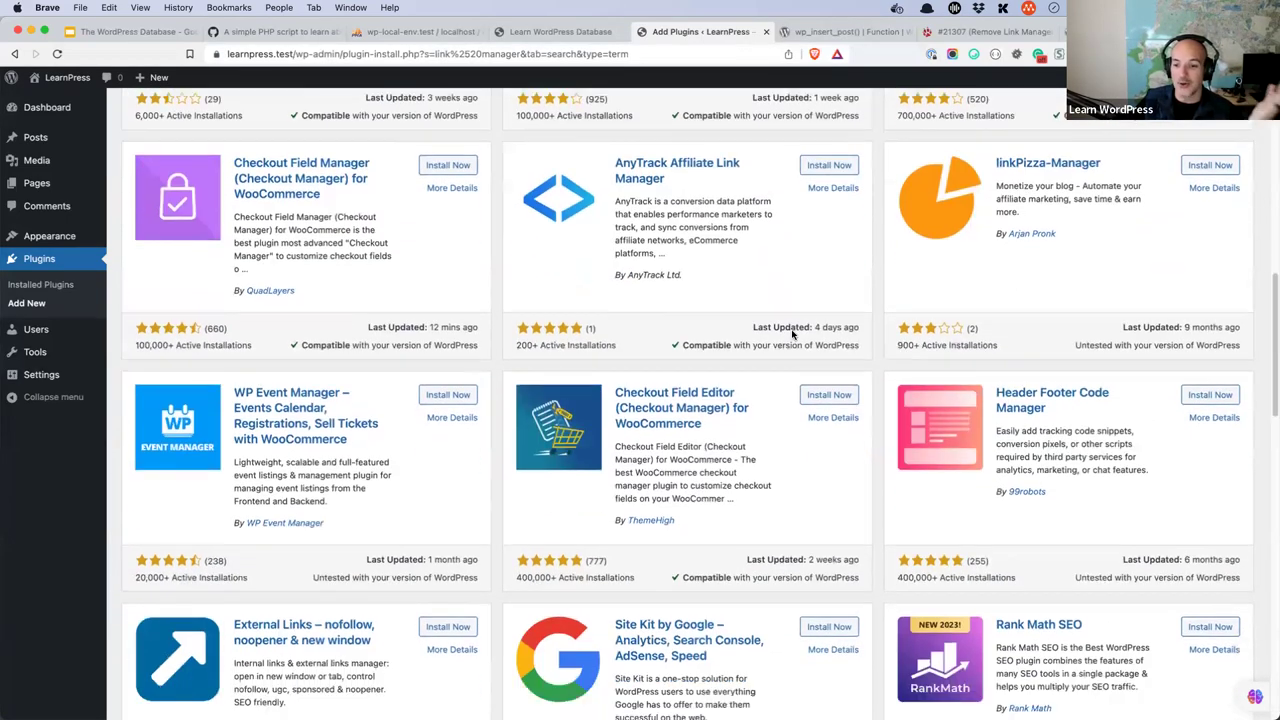
scroll(792, 335, "down", 10)
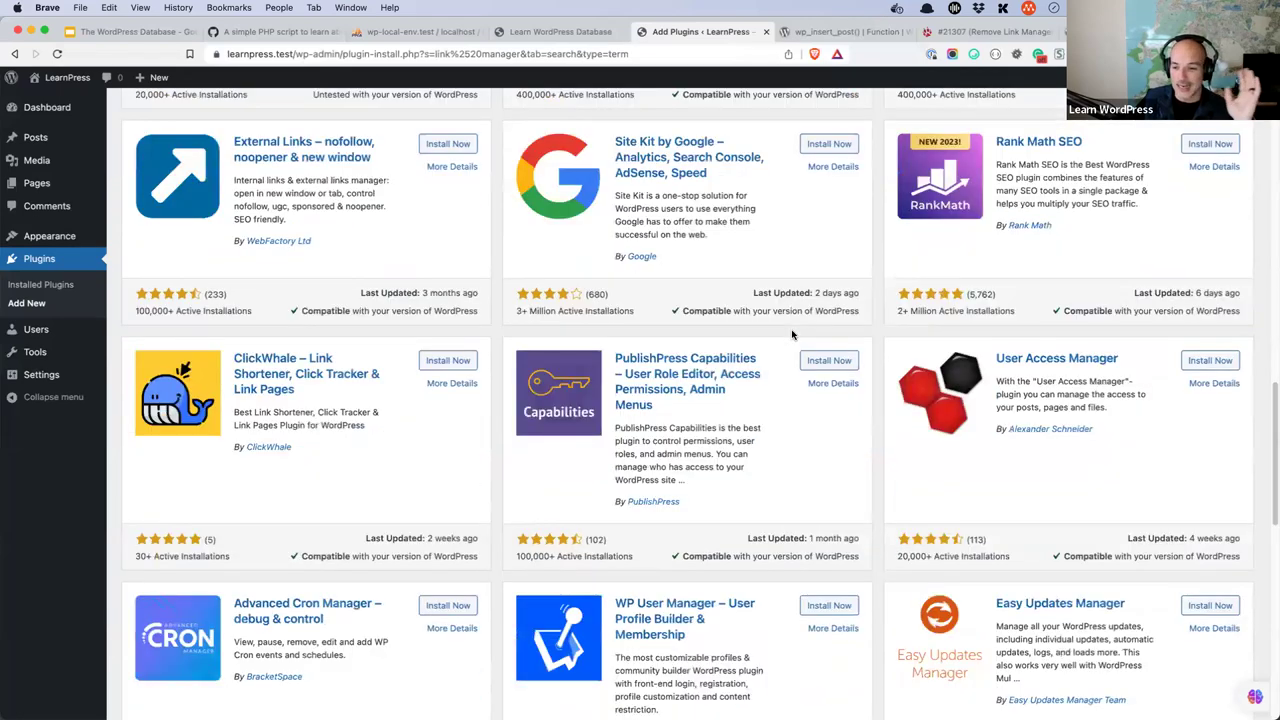
scroll(791, 335, "down", 4)
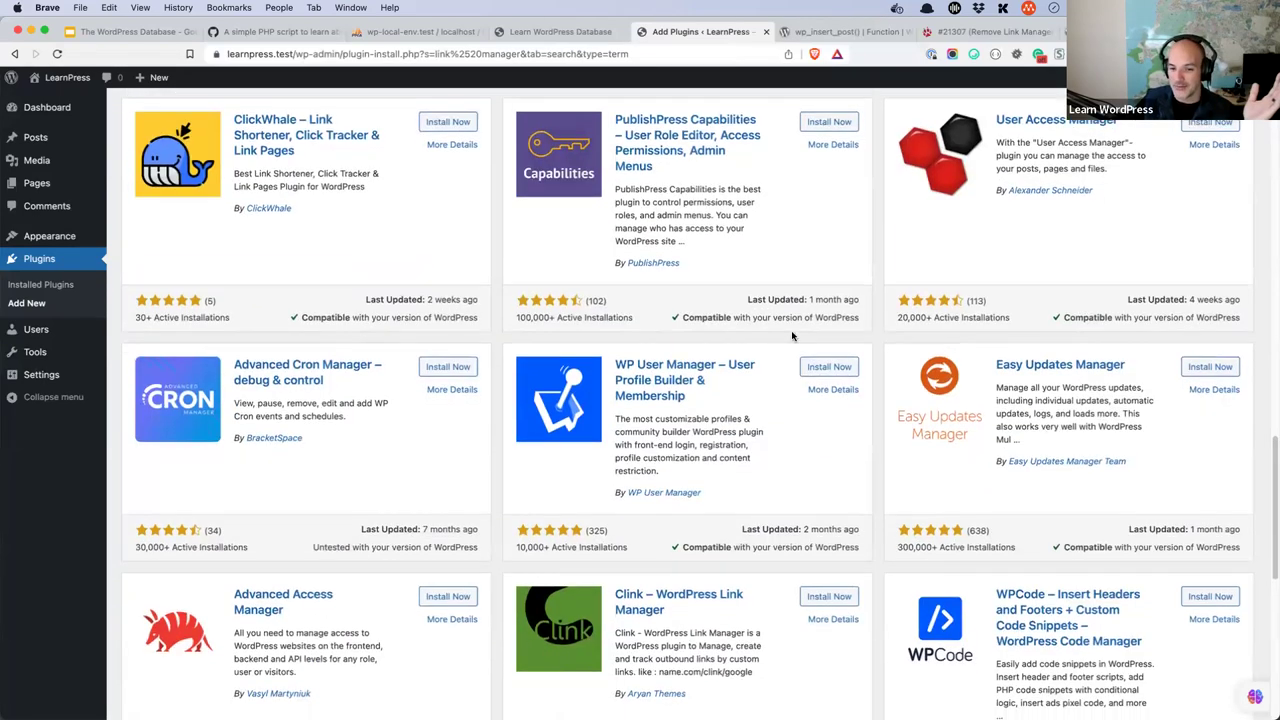
scroll(792, 336, "up", 5)
scroll(1021, 200, "up", 6)
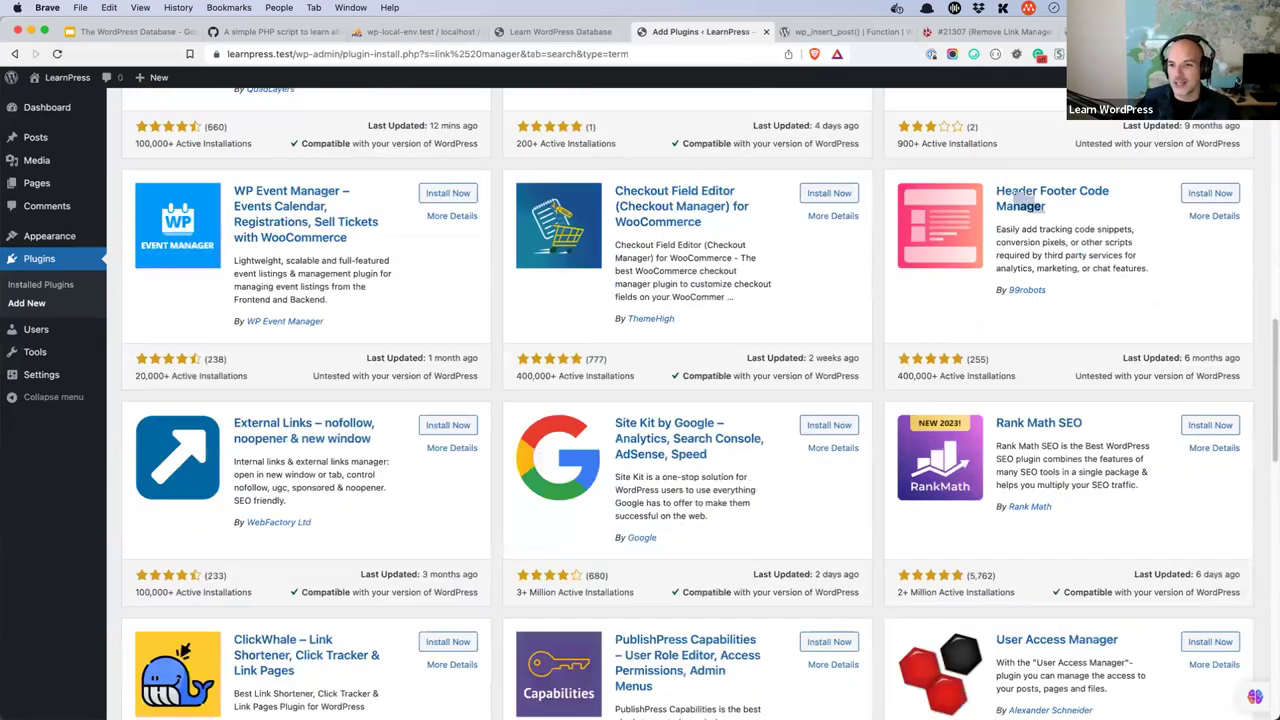
scroll(1021, 203, "up", 2)
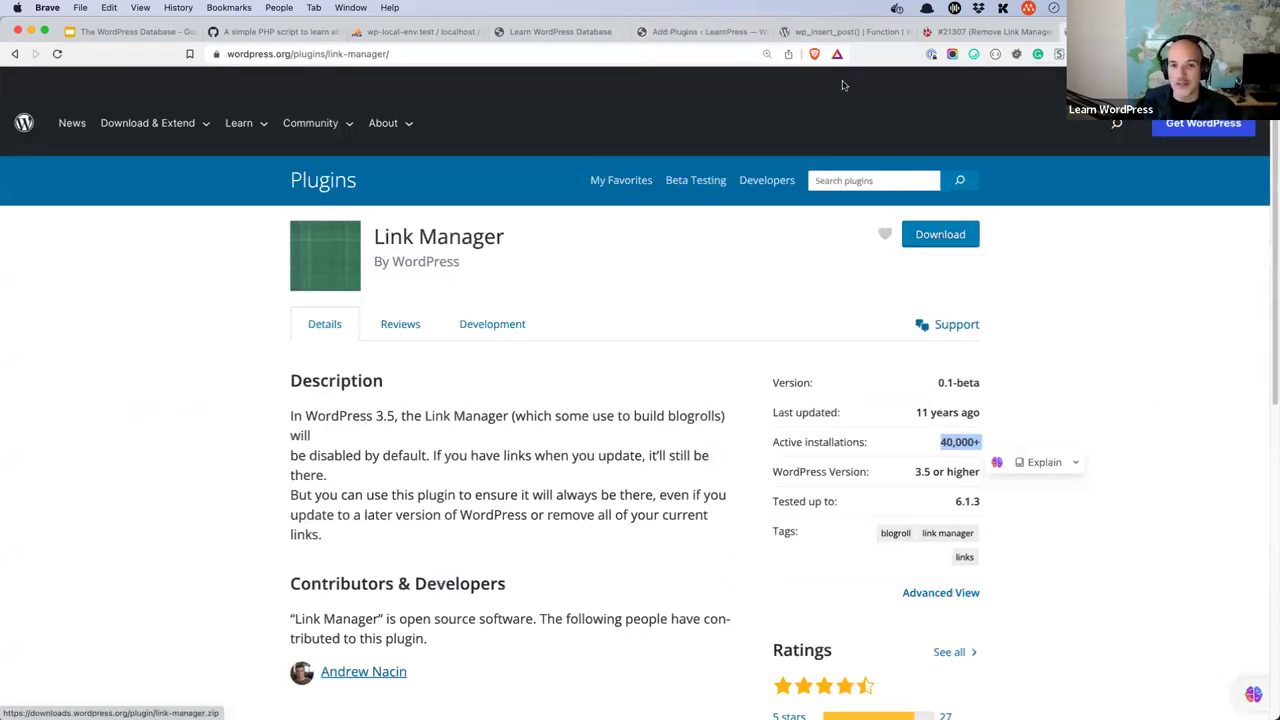
- Back on the search results, open the Upload Plugin panel for a plugin .zip file
left_click(712, 32)
scroll(533, 273, "up", 10)
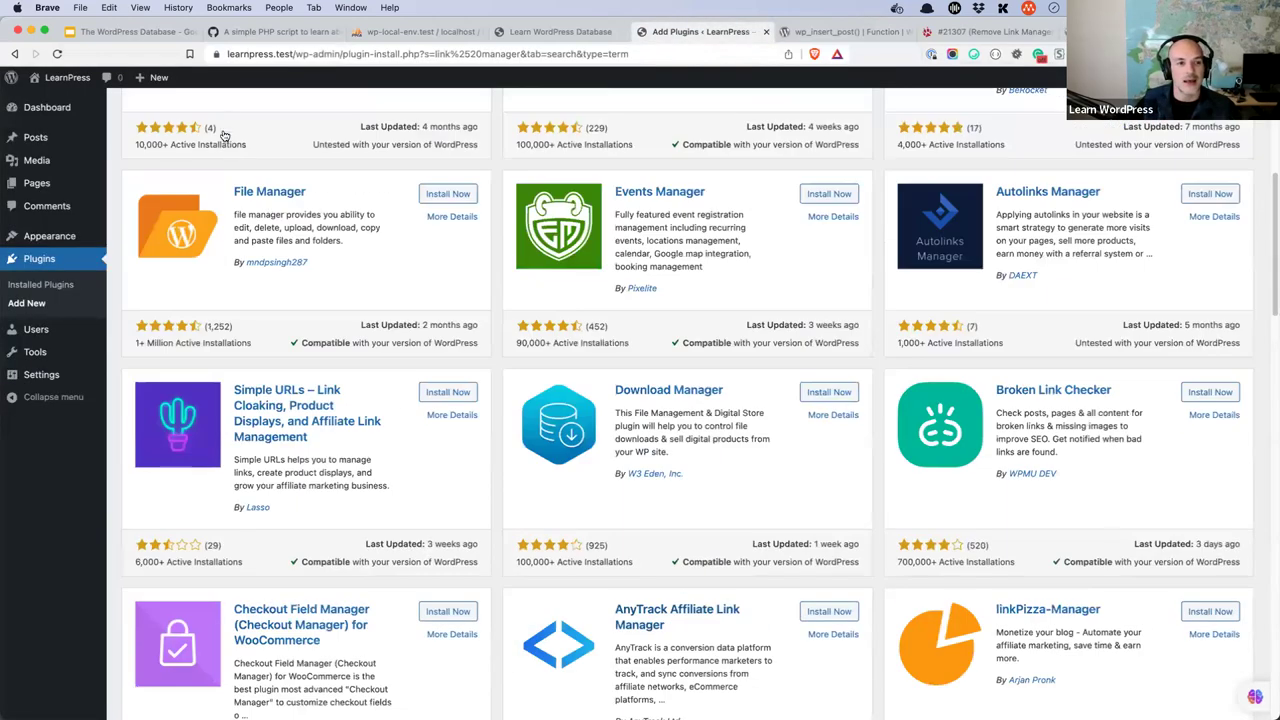
left_click(240, 110)
- Upload link-manager.zip, install it, and activate the Link Manager plugin
left_click(586, 233)
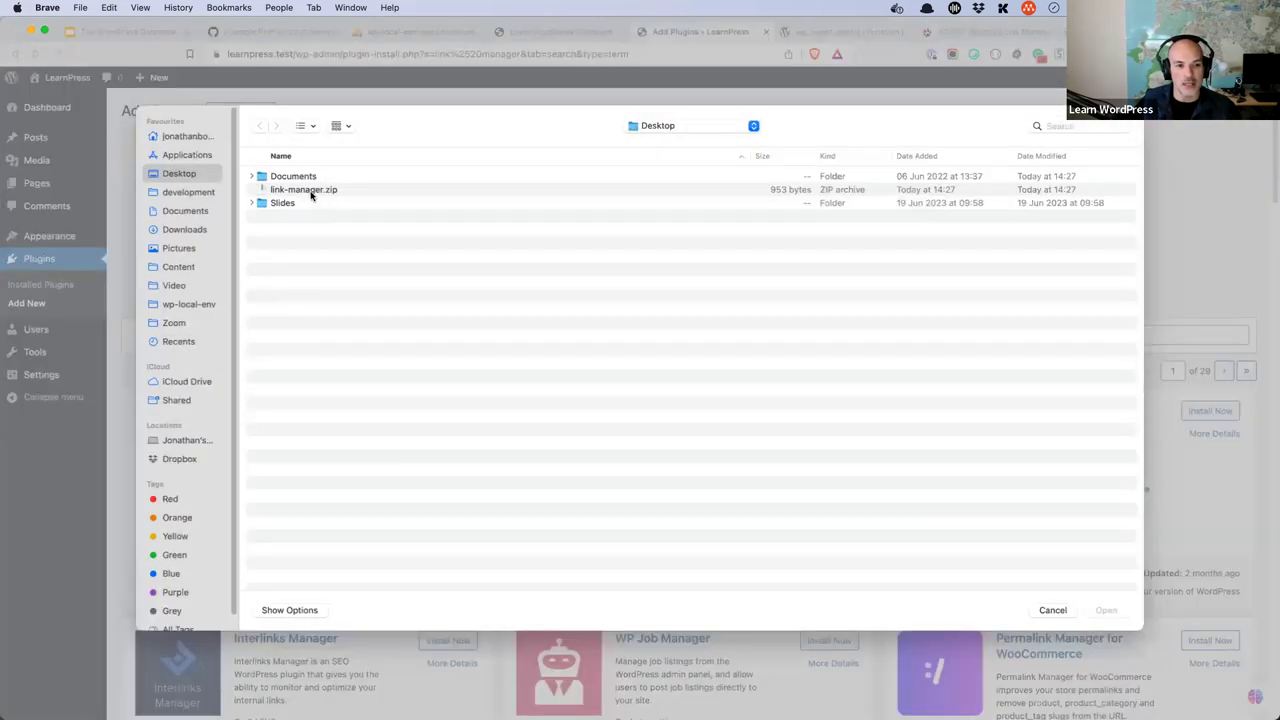
left_click(310, 190)
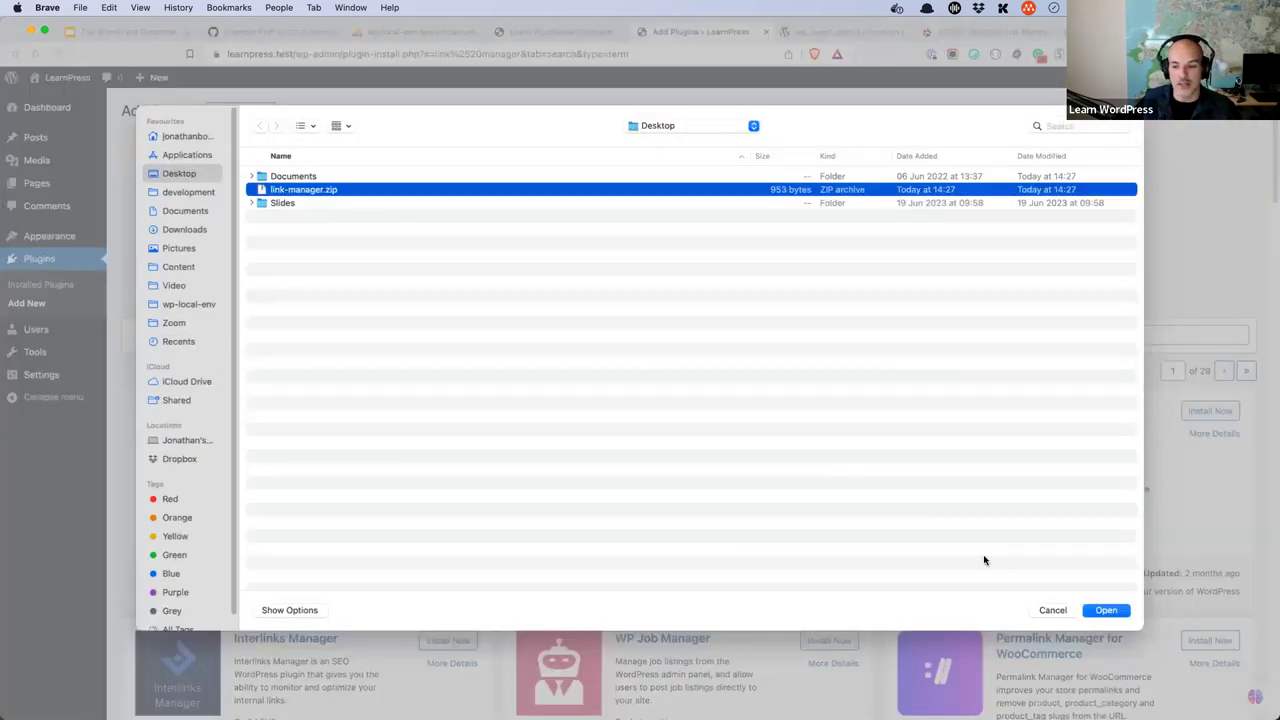
key("Return")
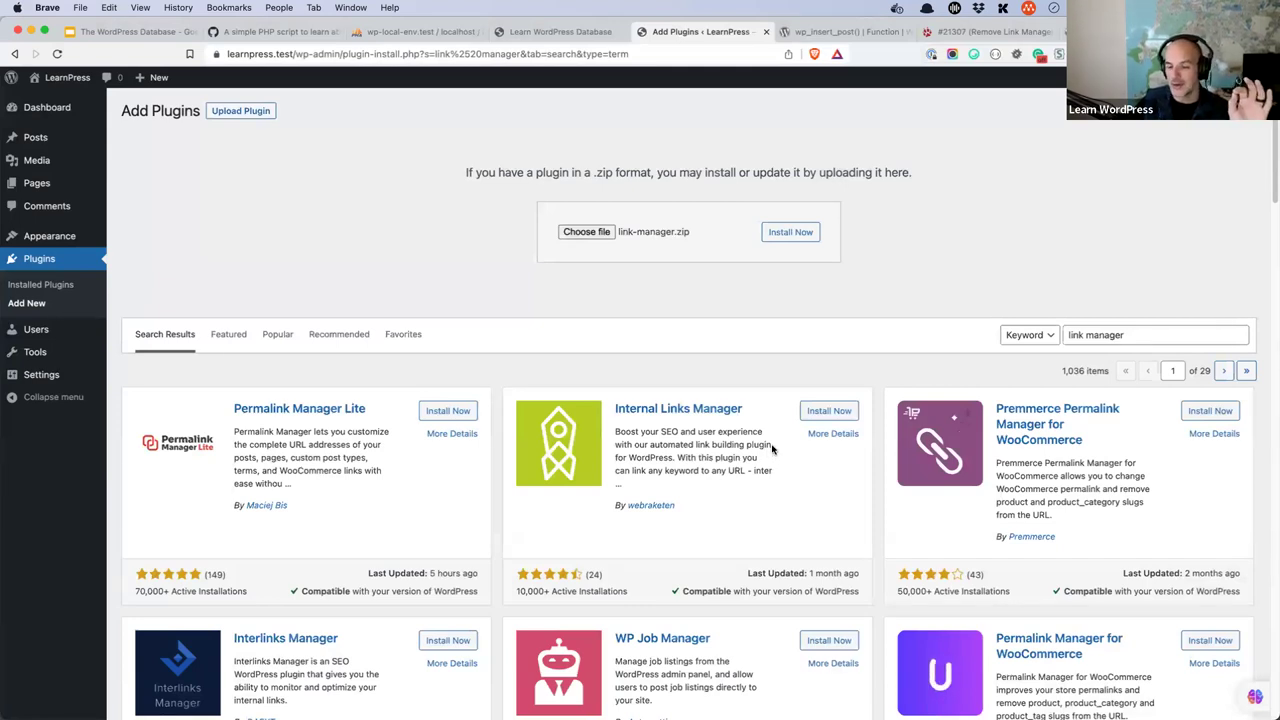
left_click(791, 240)
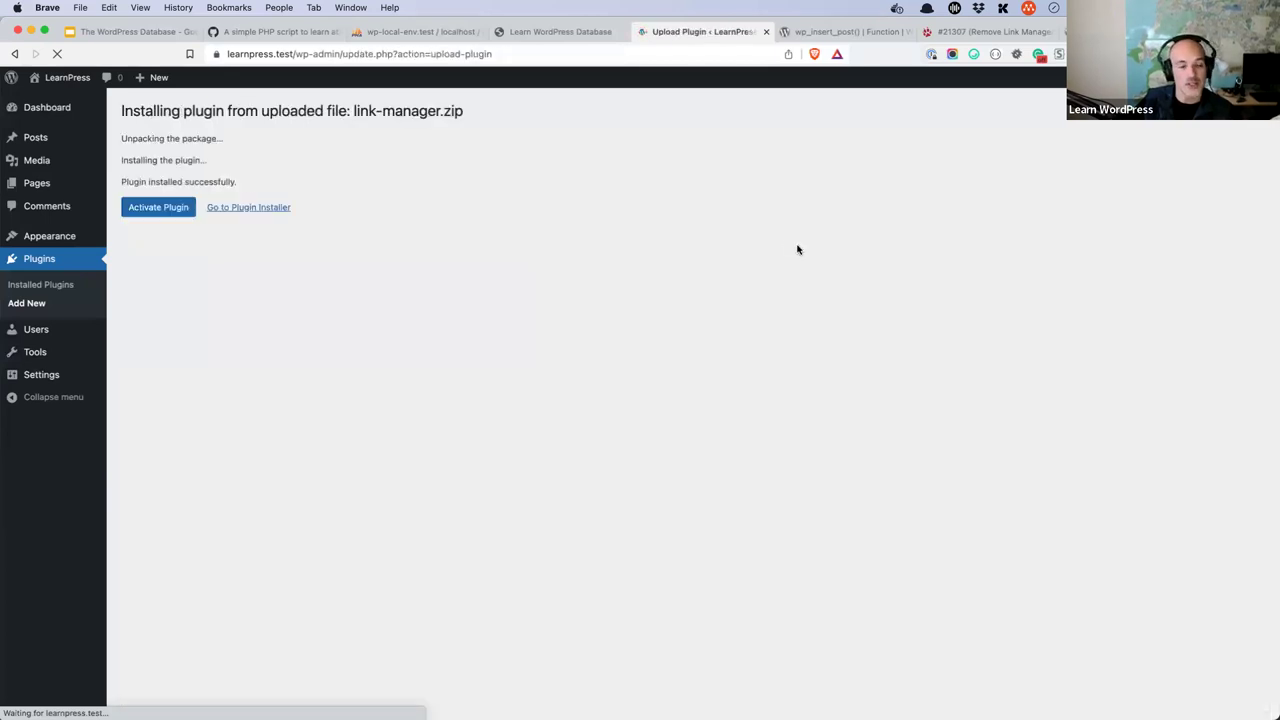
left_click(163, 212)
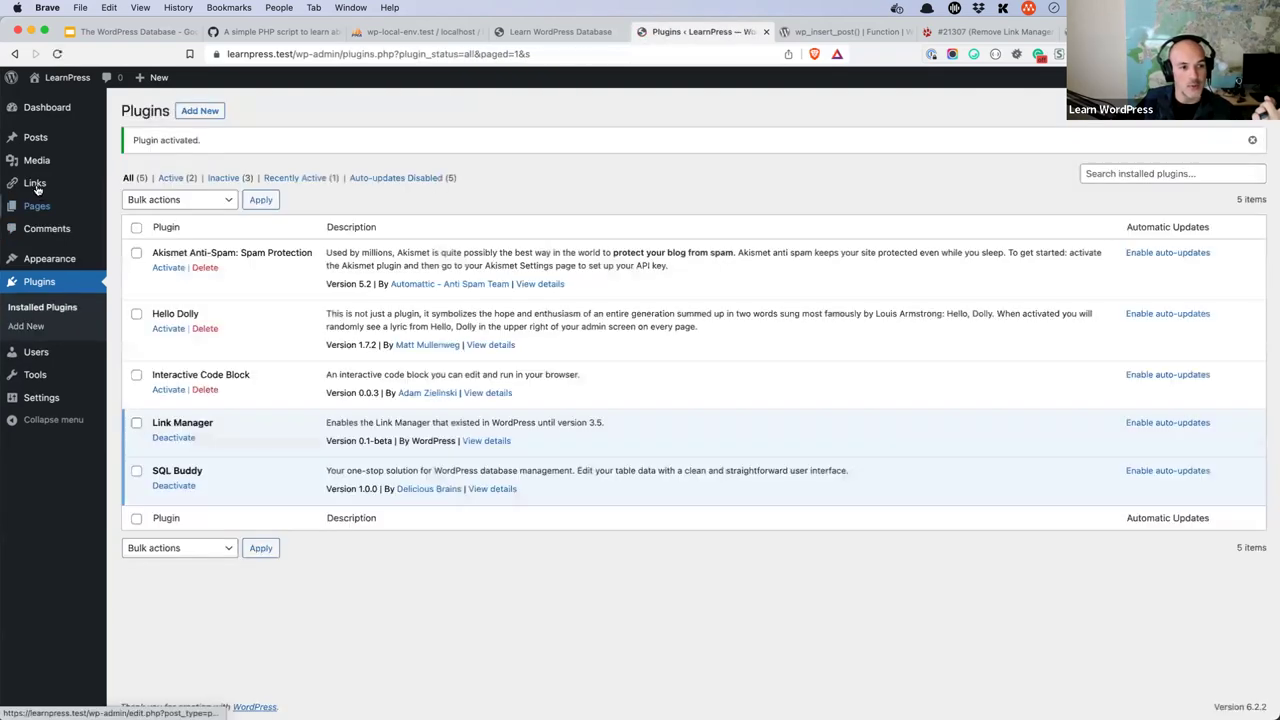
- Look over the Links list and the empty Add New Link form, then show the learnpress database tables
mouse_move(33, 185)
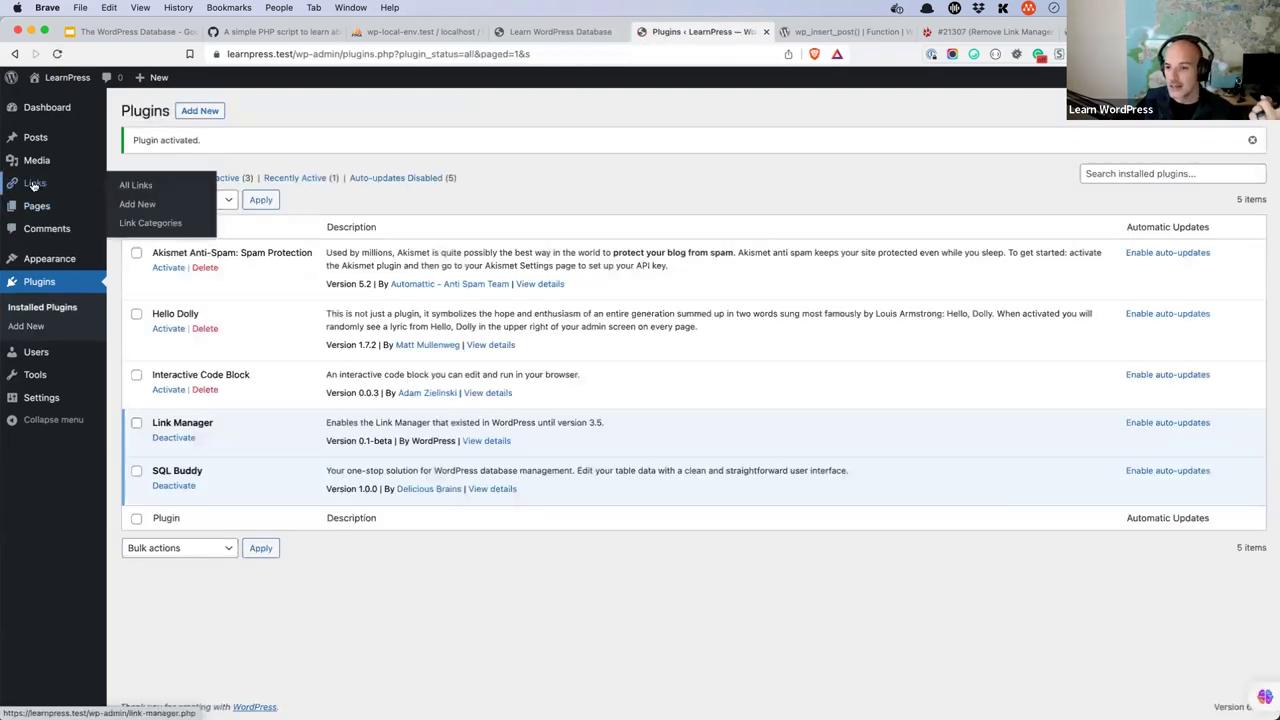
left_click(33, 185)
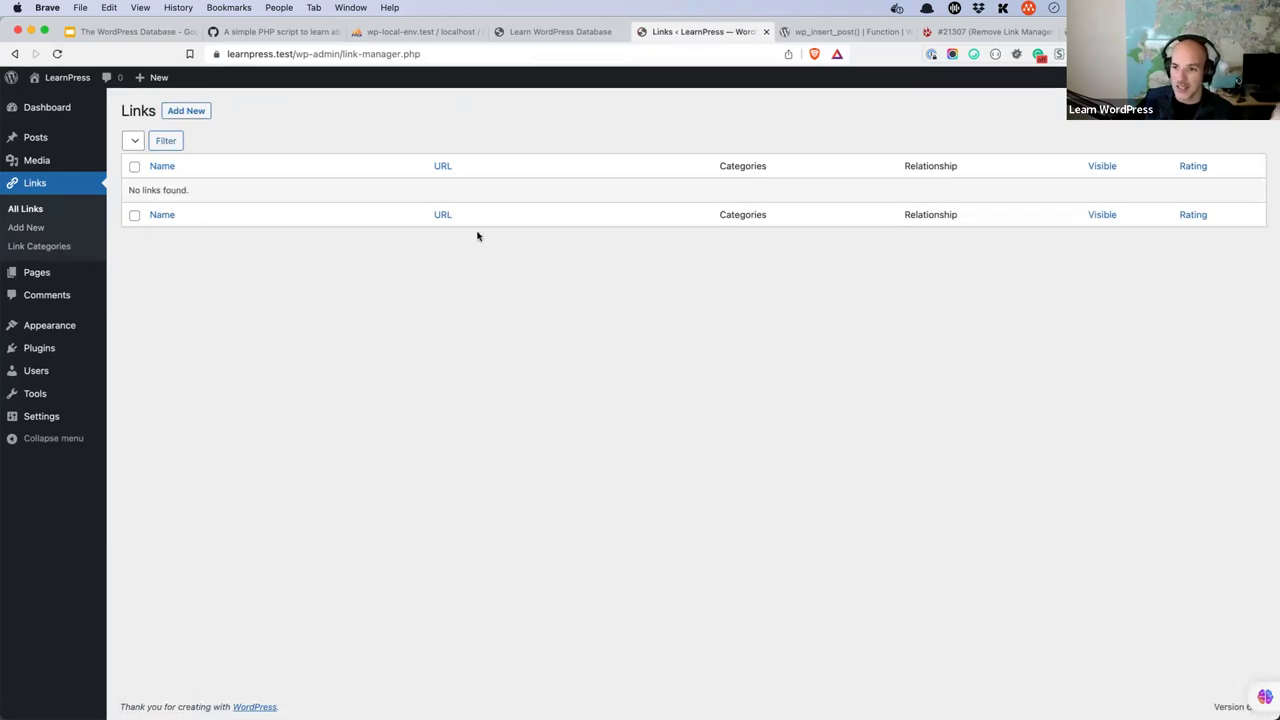
left_click(187, 111)
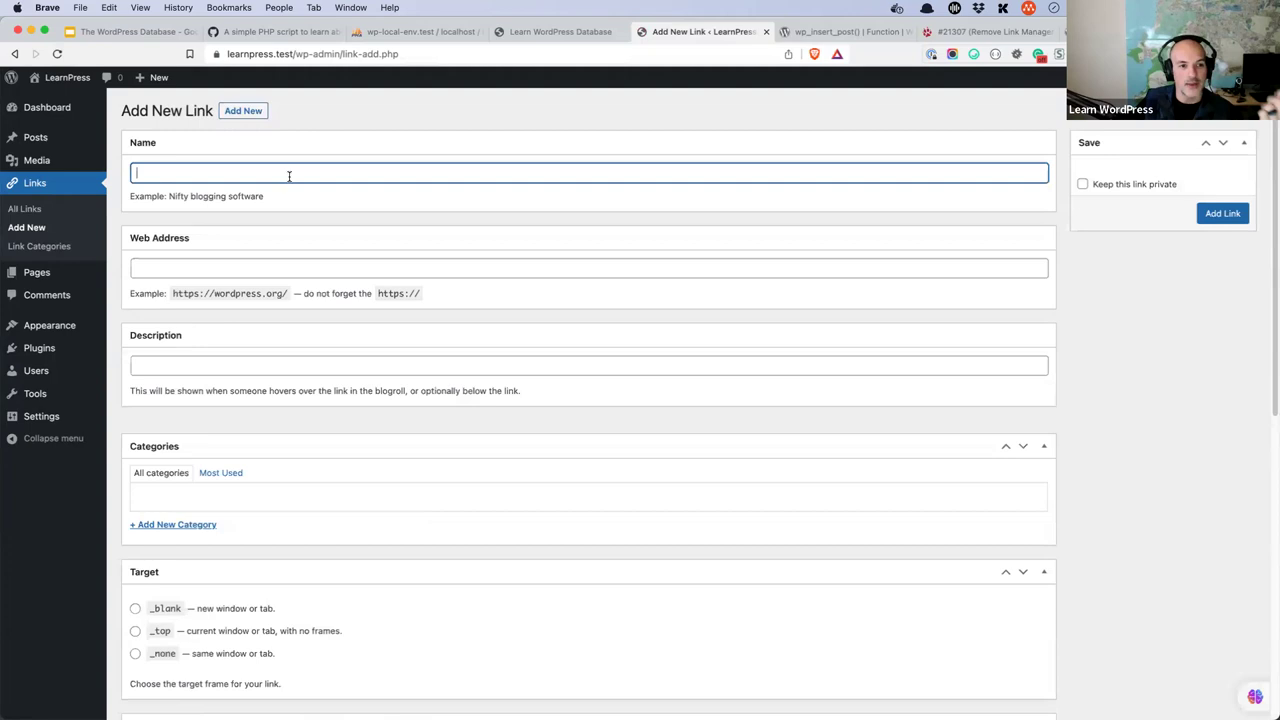
left_click(276, 265)
left_click(297, 367)
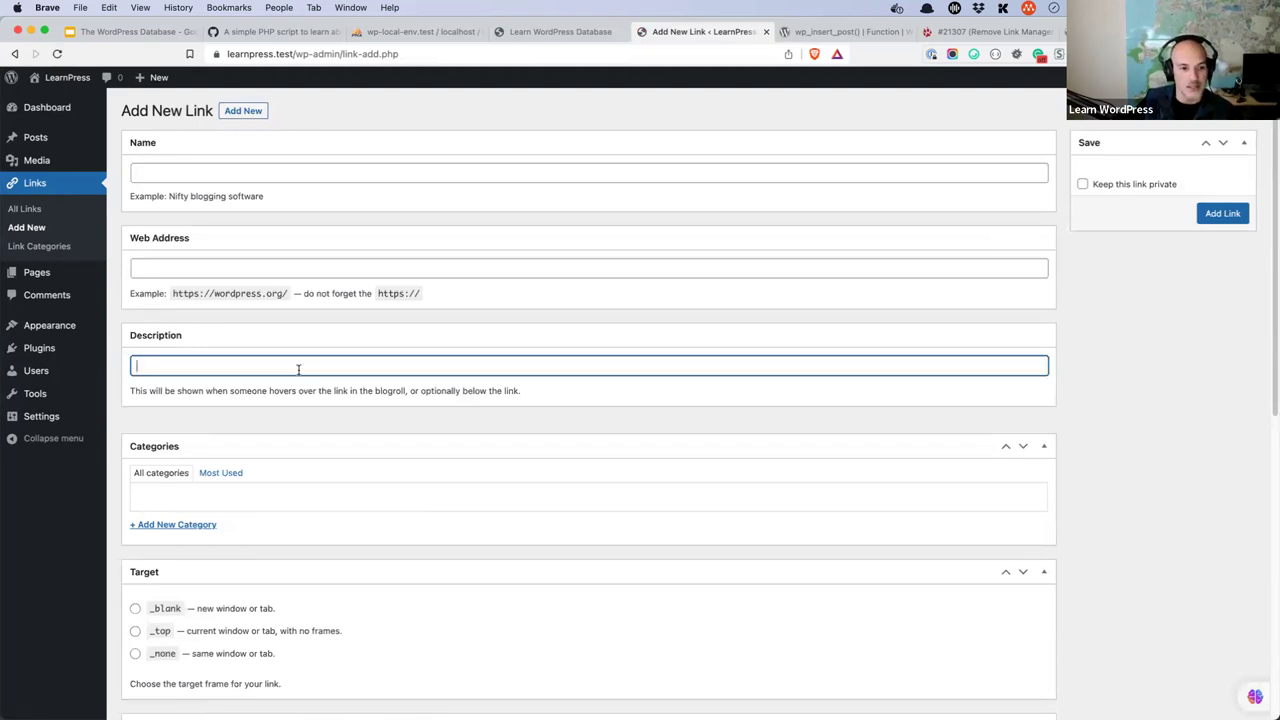
scroll(298, 369, "down", 9)
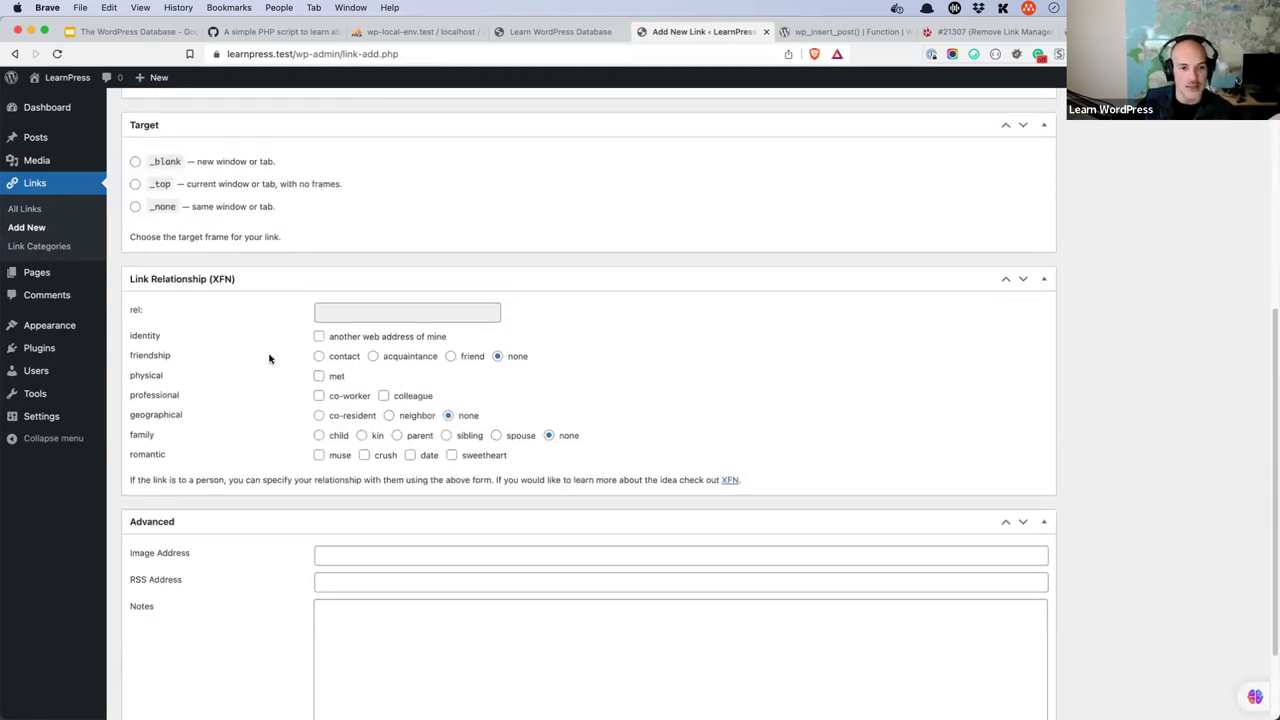
scroll(269, 358, "down", 3)
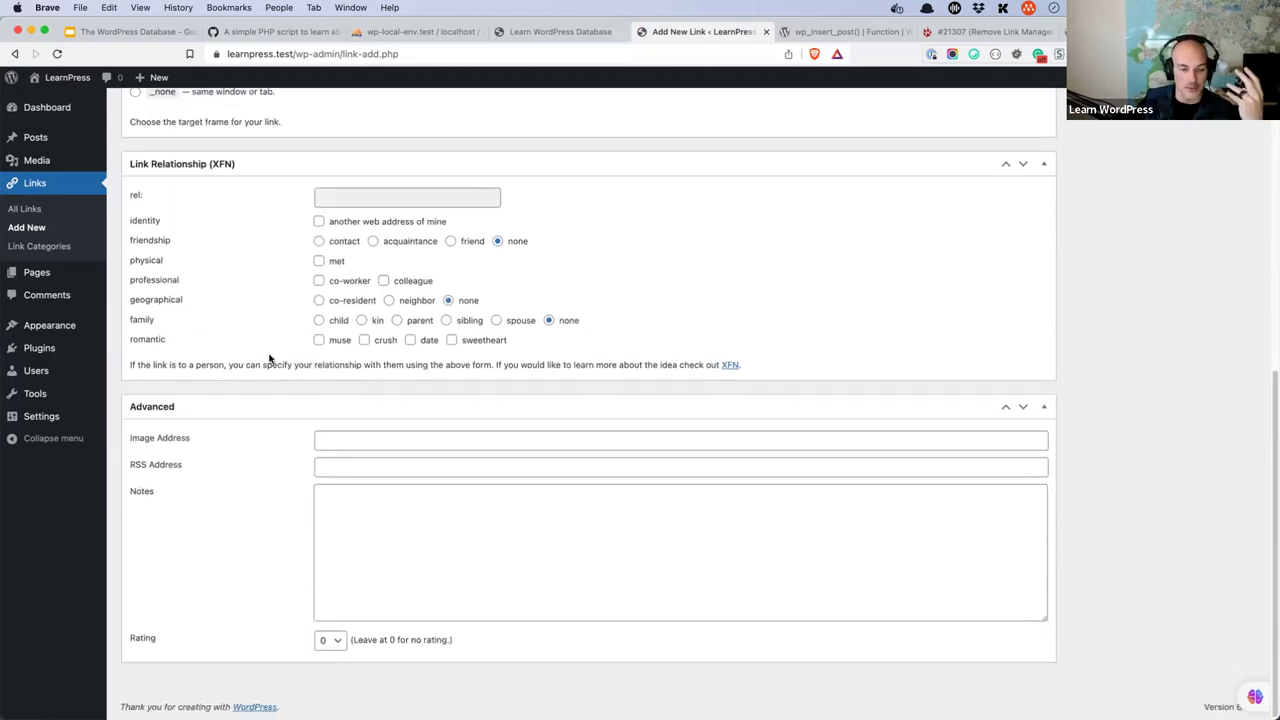
scroll(269, 358, "up", 10)
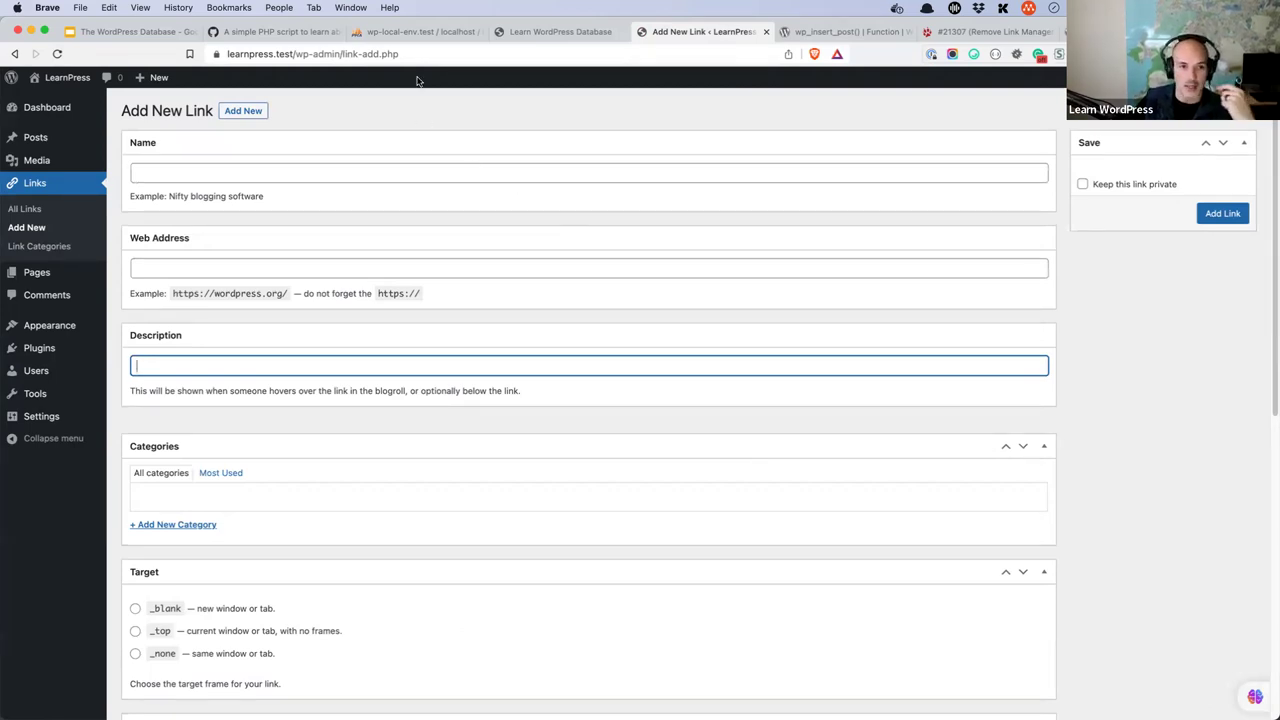
left_click(420, 36)
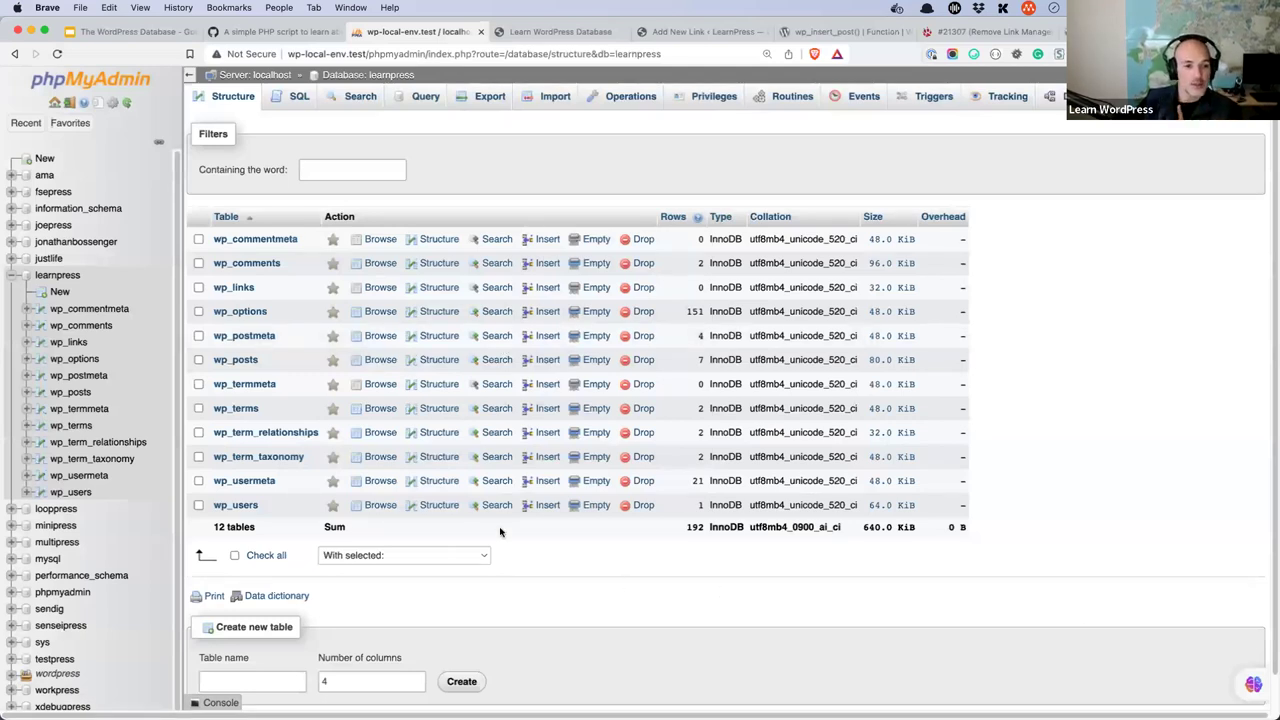
- Browse the 151 wp_options rows like siteurl, home and blogname, then return to wp_insert_post()
left_click(240, 311)
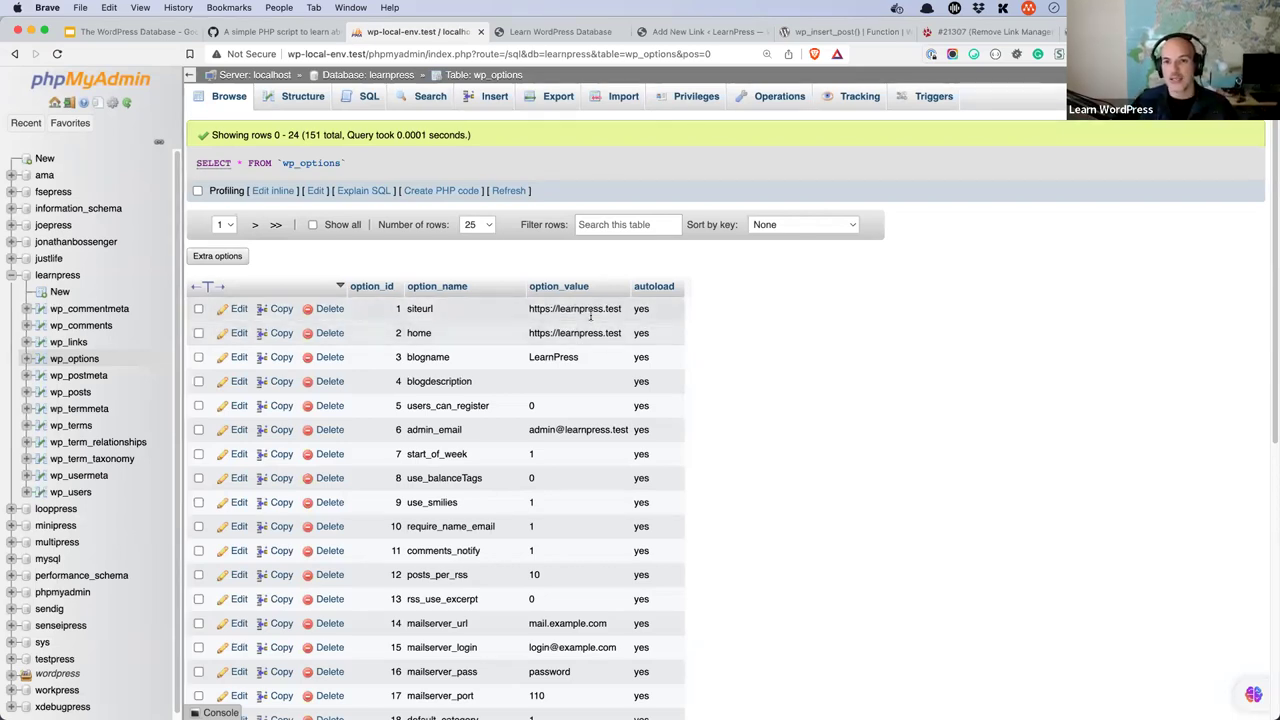
left_click(835, 32)
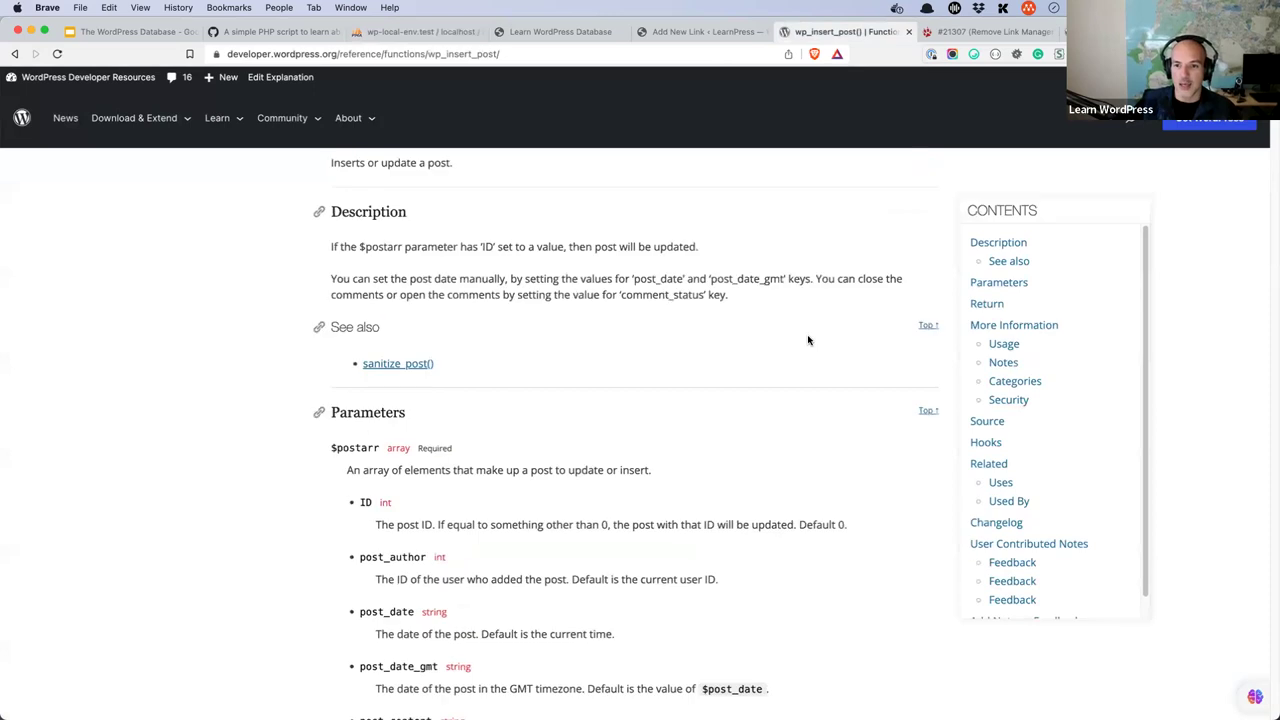
- Look up get_option() in the developer reference and highlight its $option and $default_value parameters
scroll(808, 340, "up", 3)
left_click(841, 174)
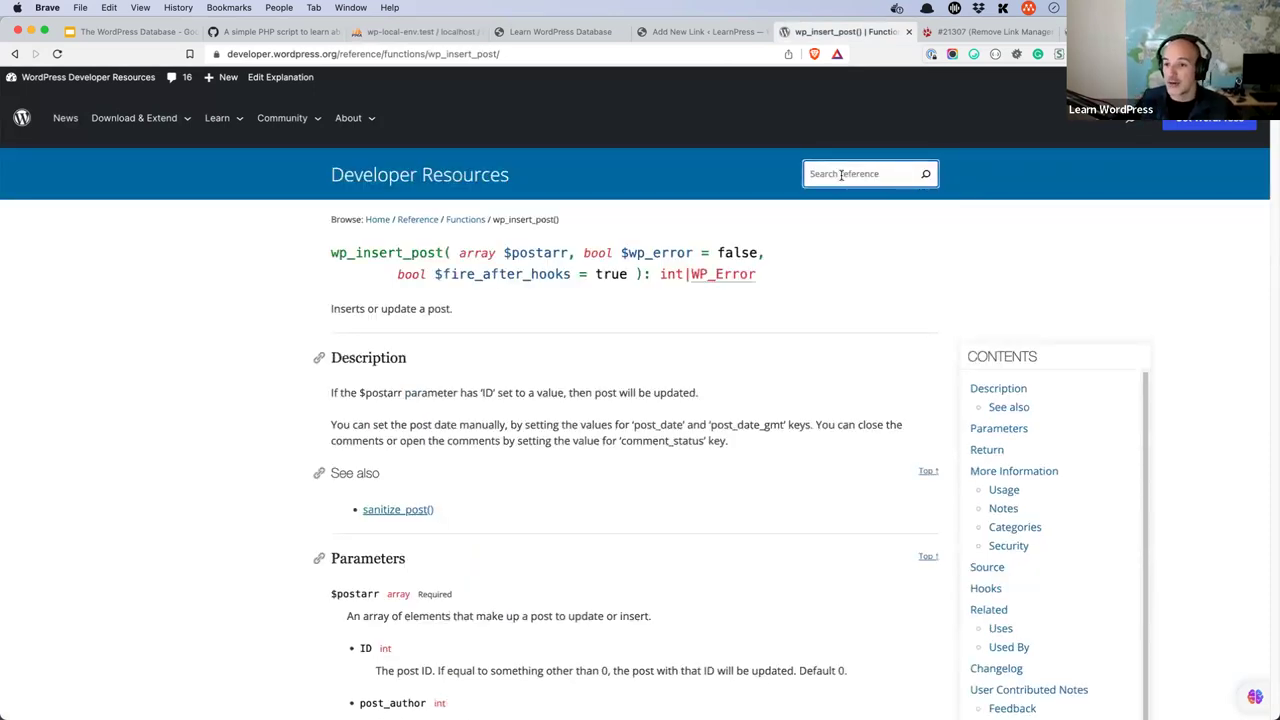
type("get_optiopn")
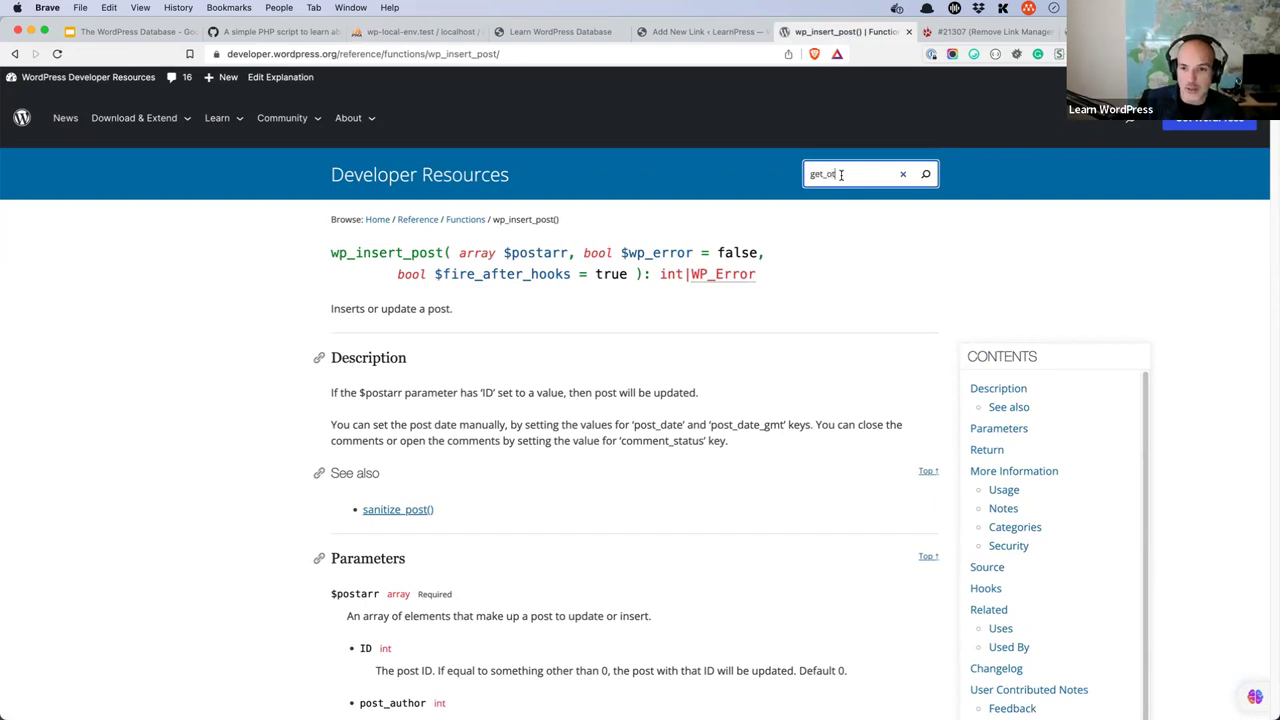
key("BackSpace")
key("BackSpace")
type("n")
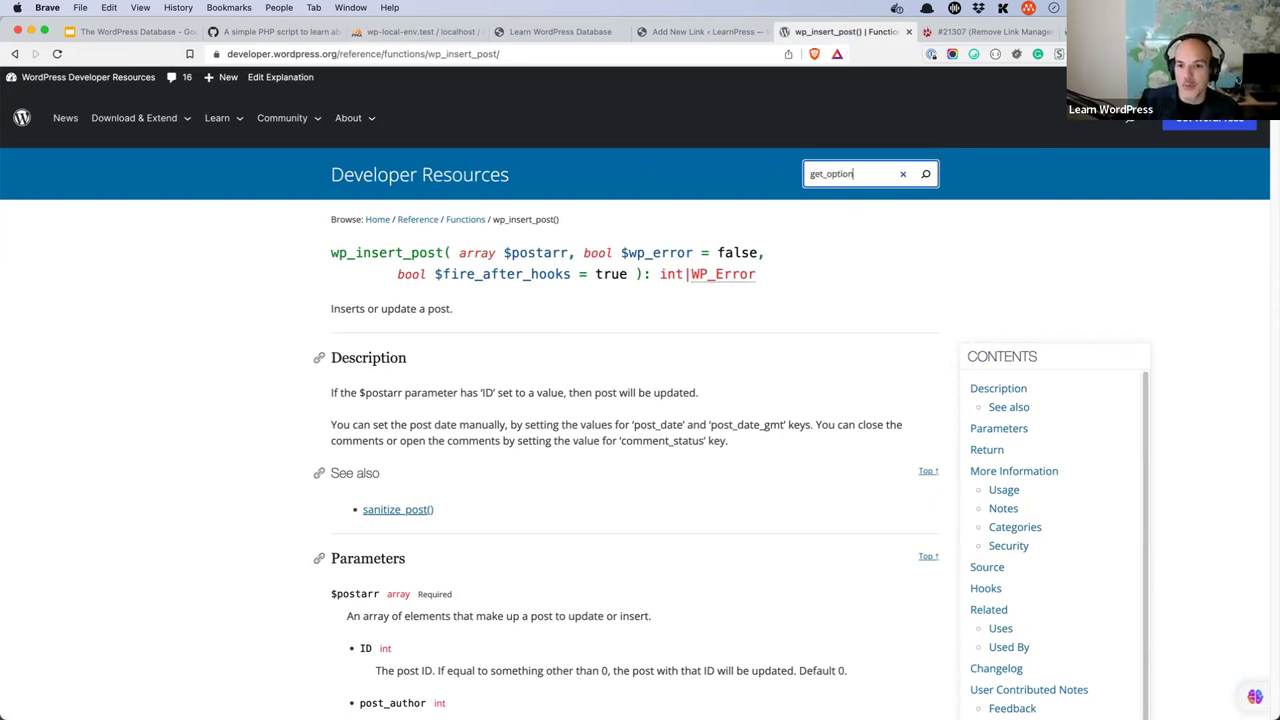
left_click(838, 204)
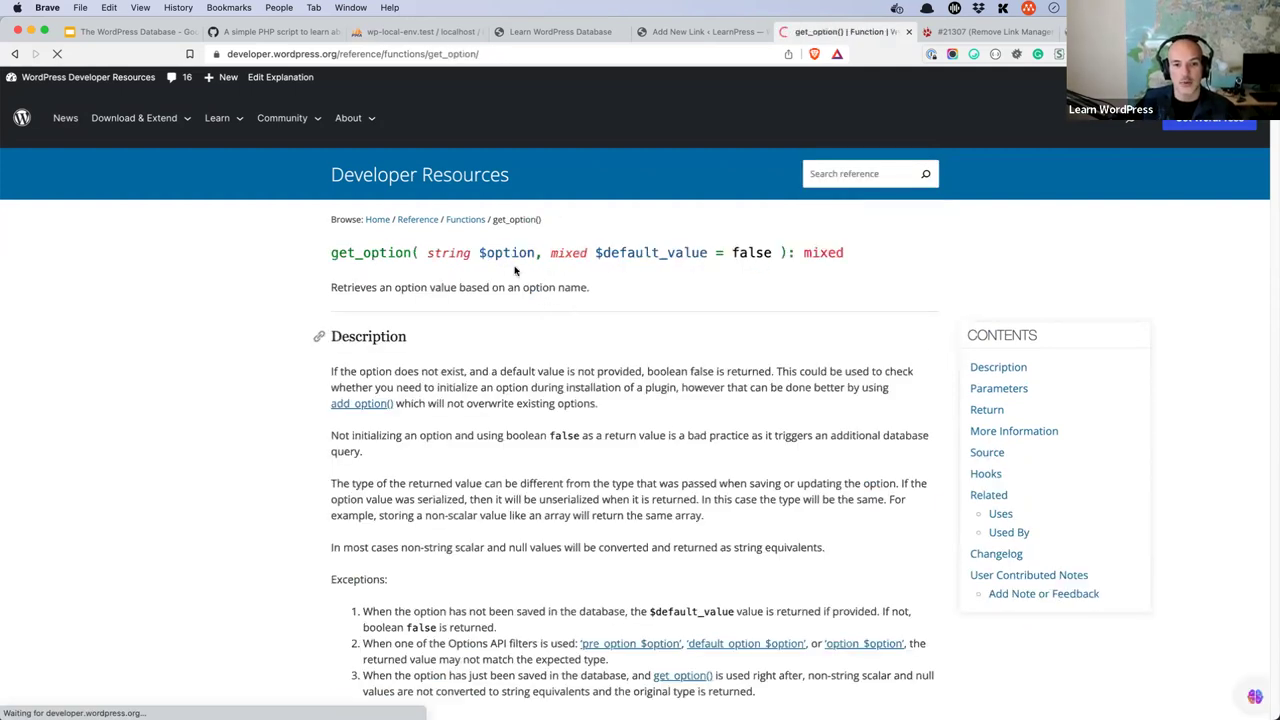
double_click(497, 254)
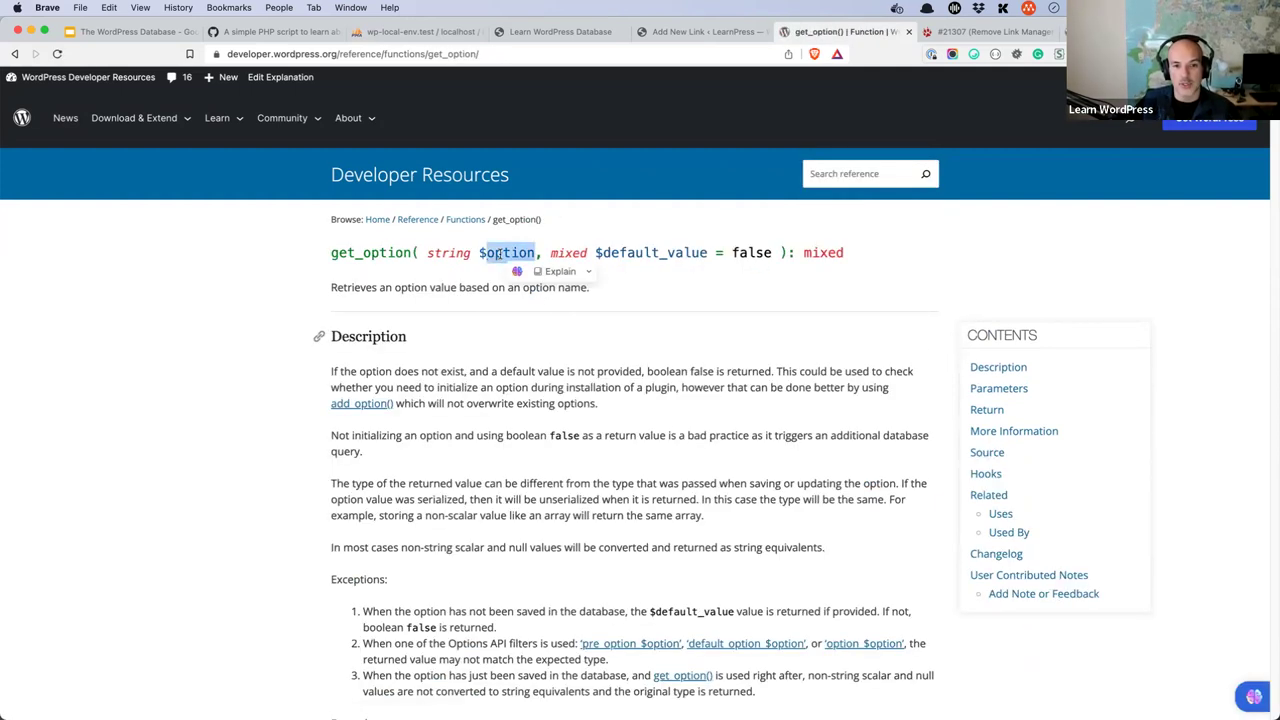
double_click(624, 252)
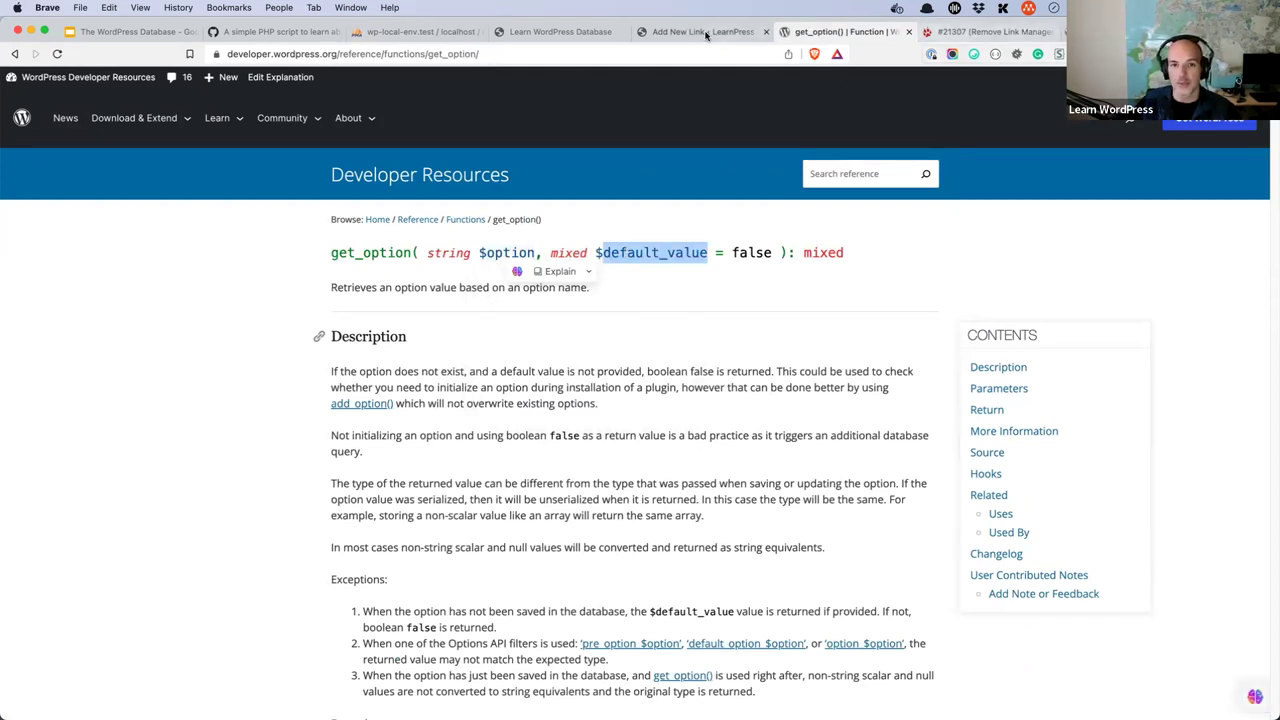
left_click(428, 33)
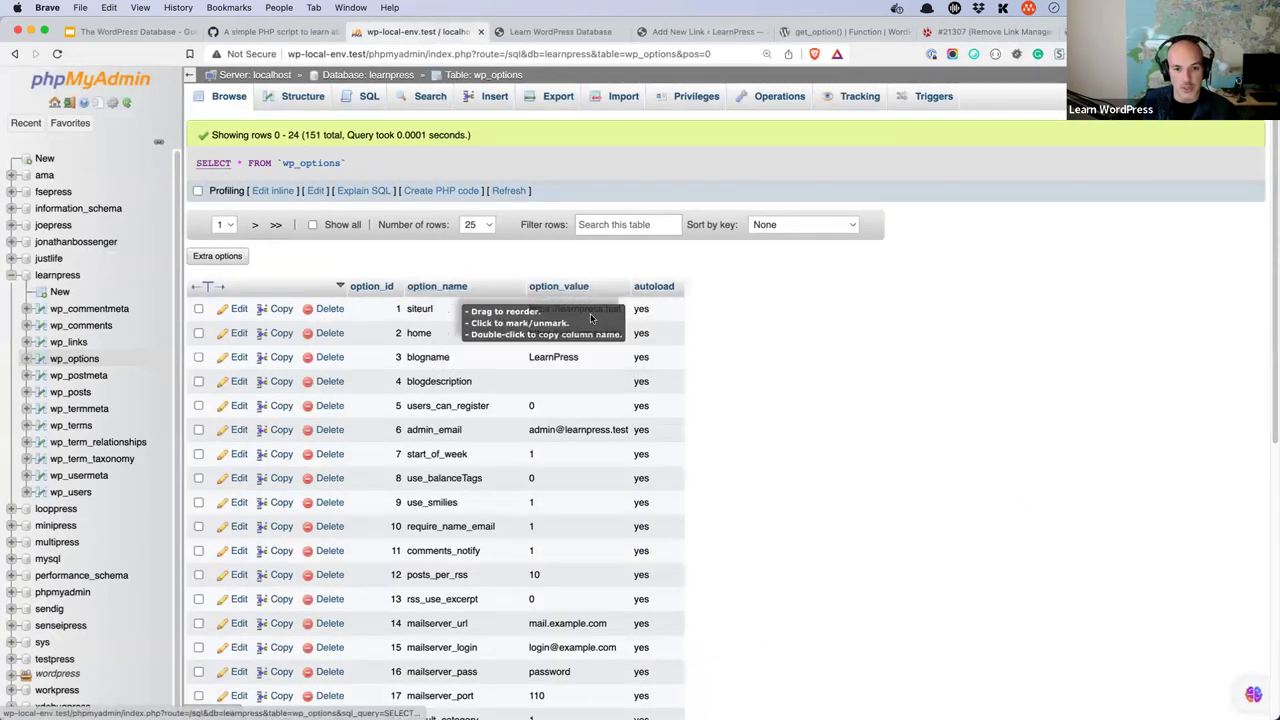
- Switch to VS Code and start selecting the old get_post code in wp-learn-database.php
key("super+Tab")
key("super+Tab")
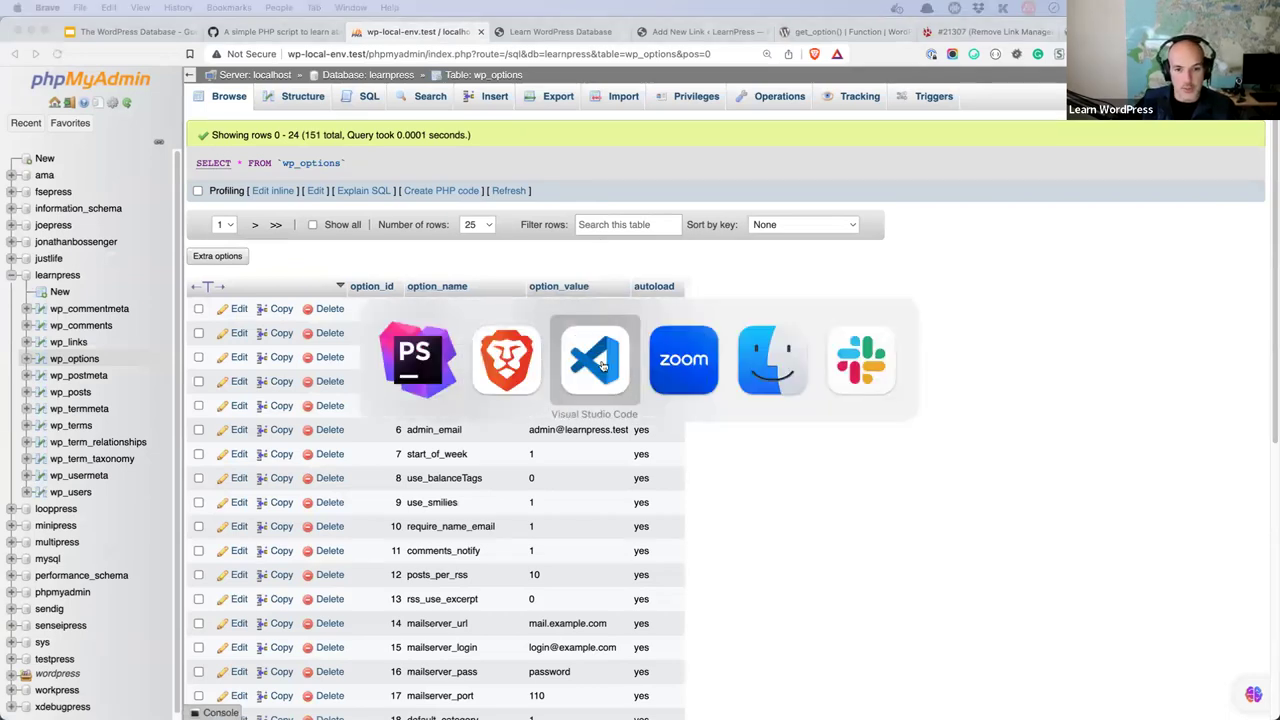
left_click(592, 381)
- Replace the get_post code with $siteurl = get_option('siteurl'); and echo $siteurl;
key("shift+Up")
key("shift+Up")
key("shift+Up")
key("shift+Up")
key("shift+Home")
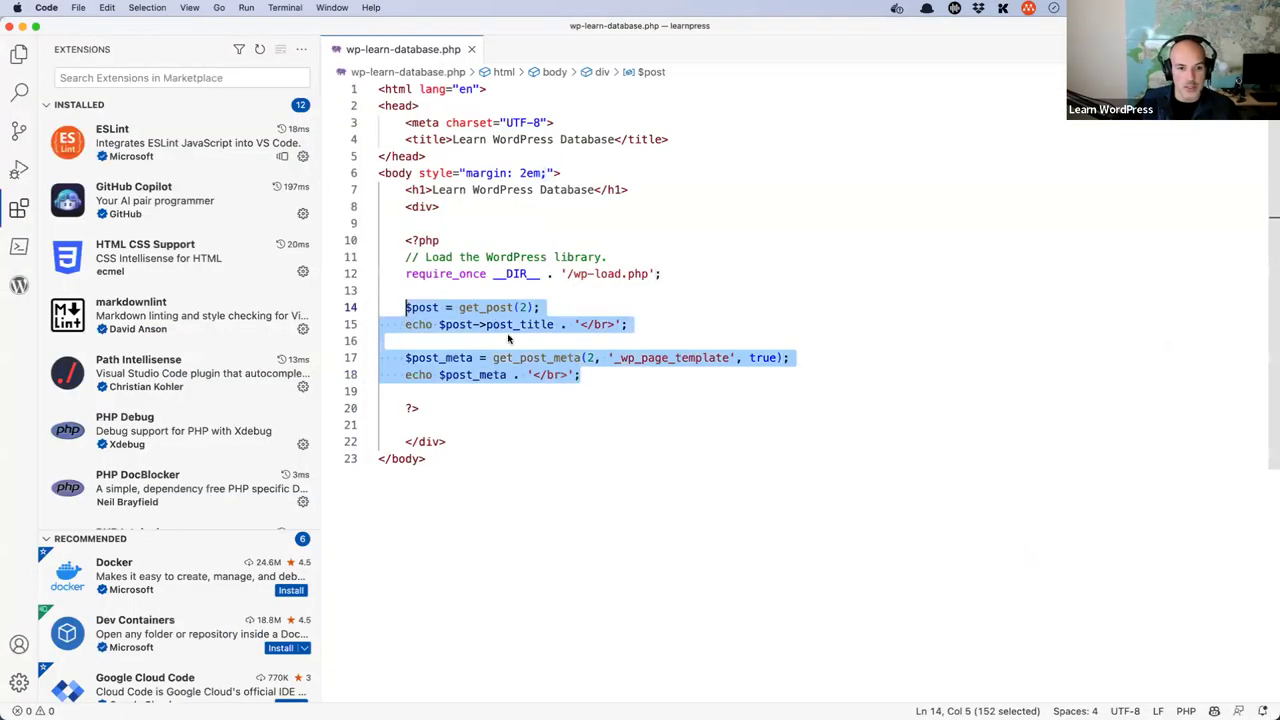
type("$site")
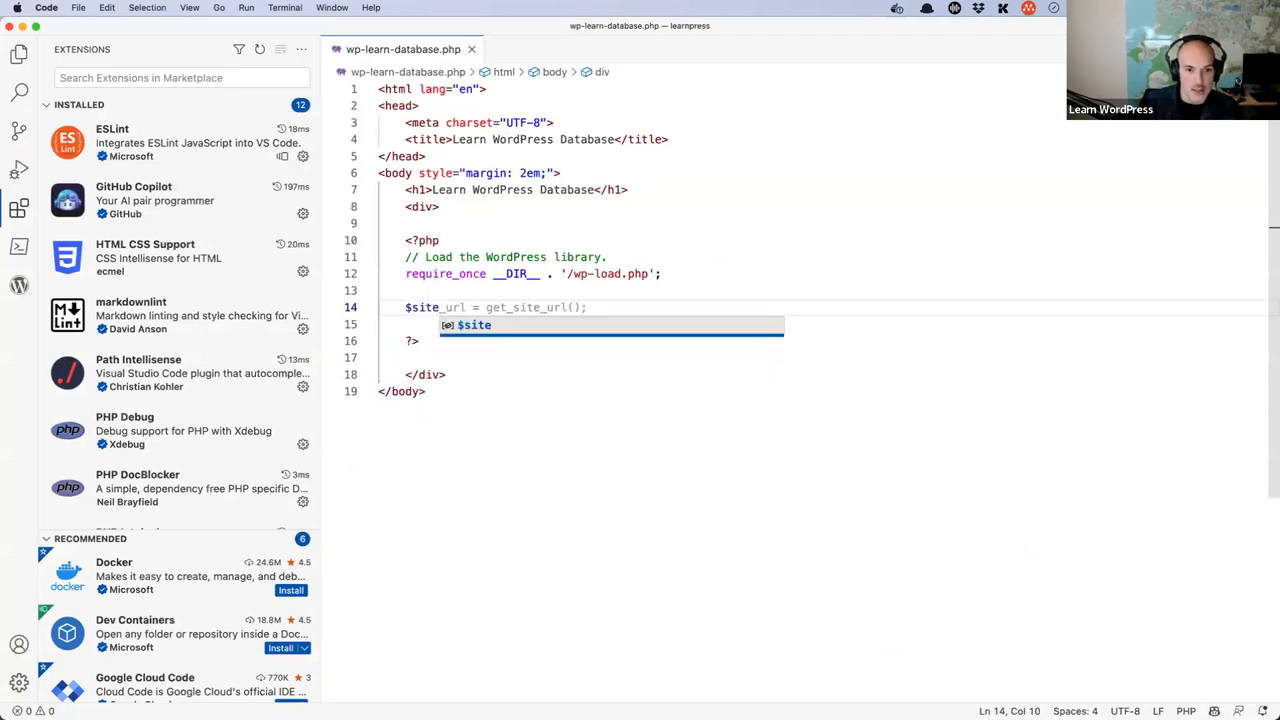
type("url = get_p")
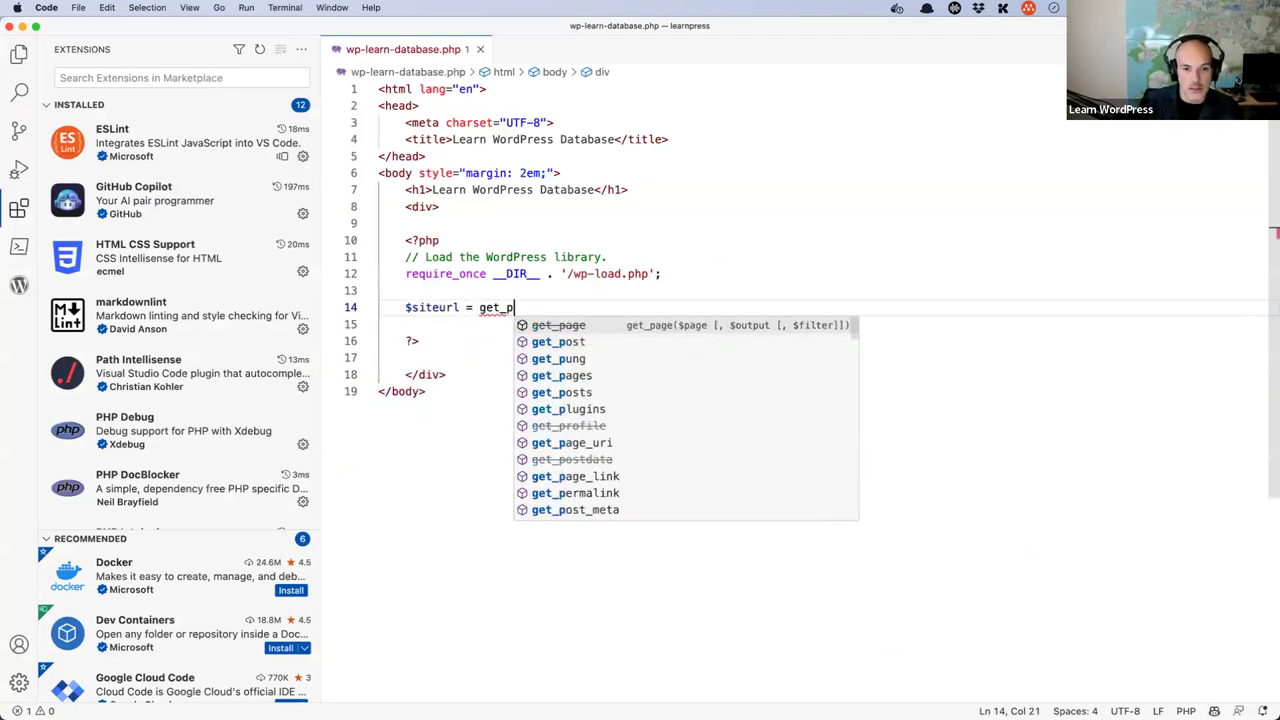
key("BackSpace")
type("o")
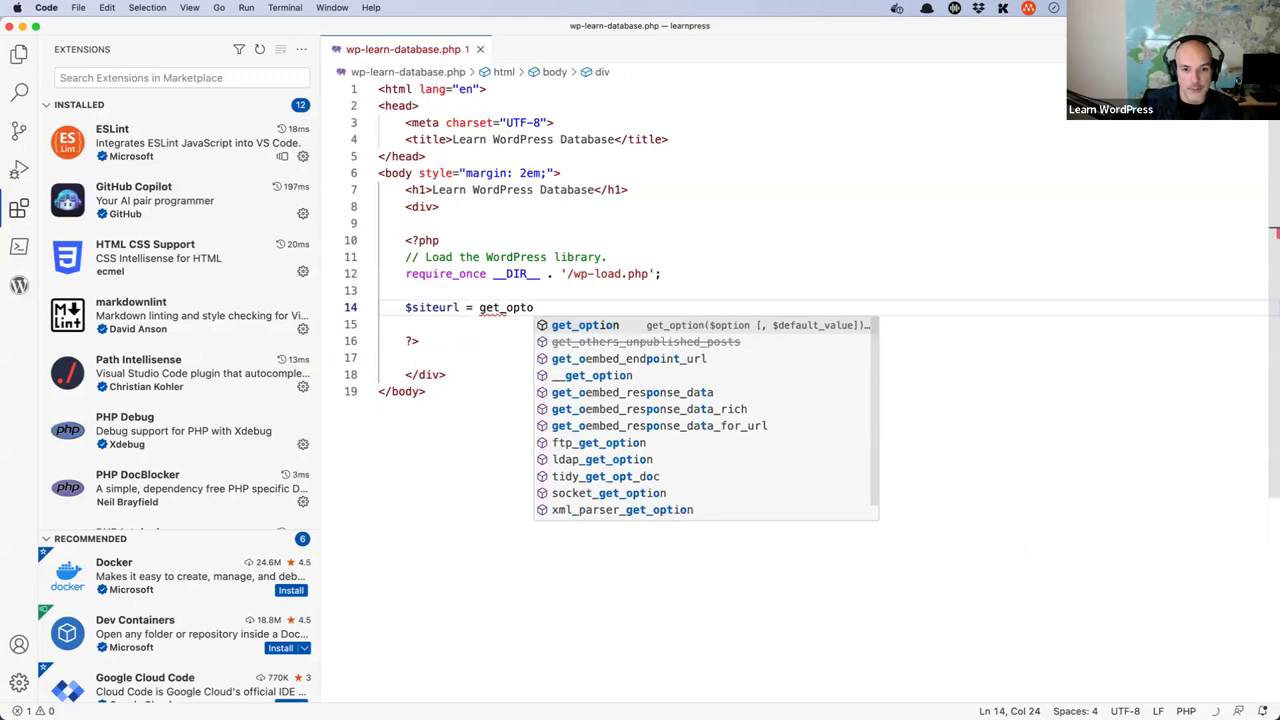
type("ption('siteurl")
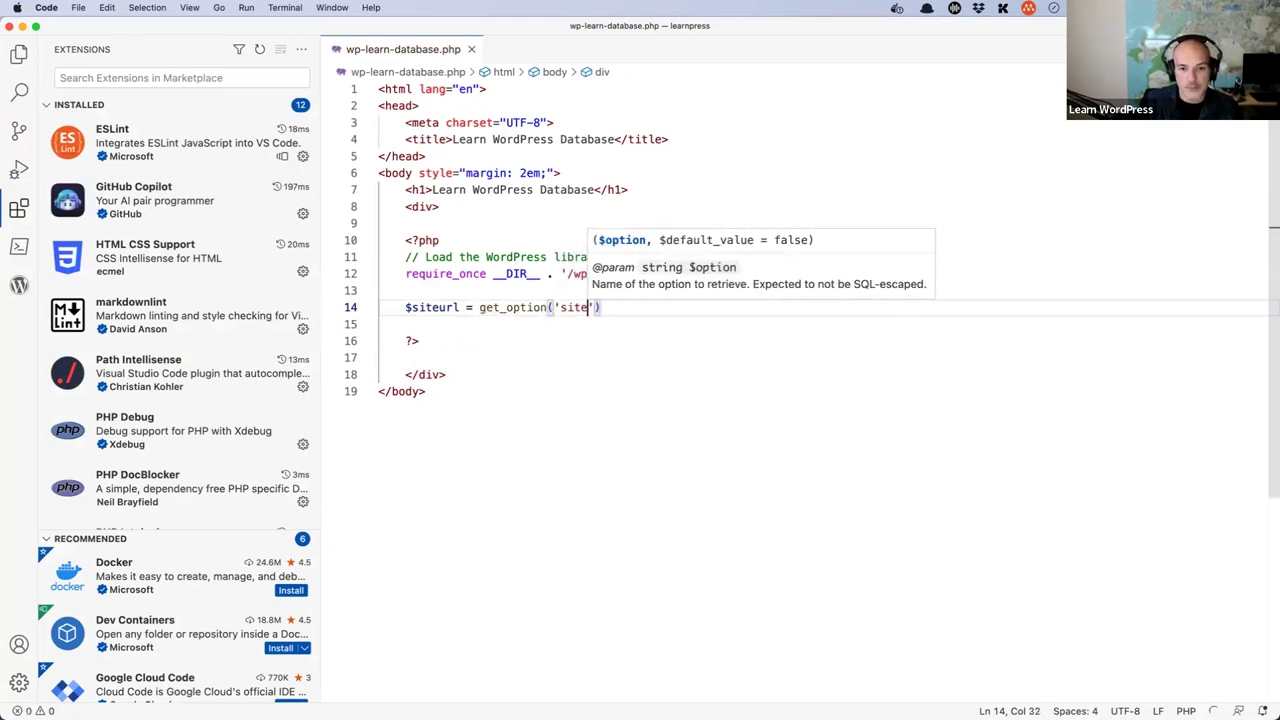
type("');")
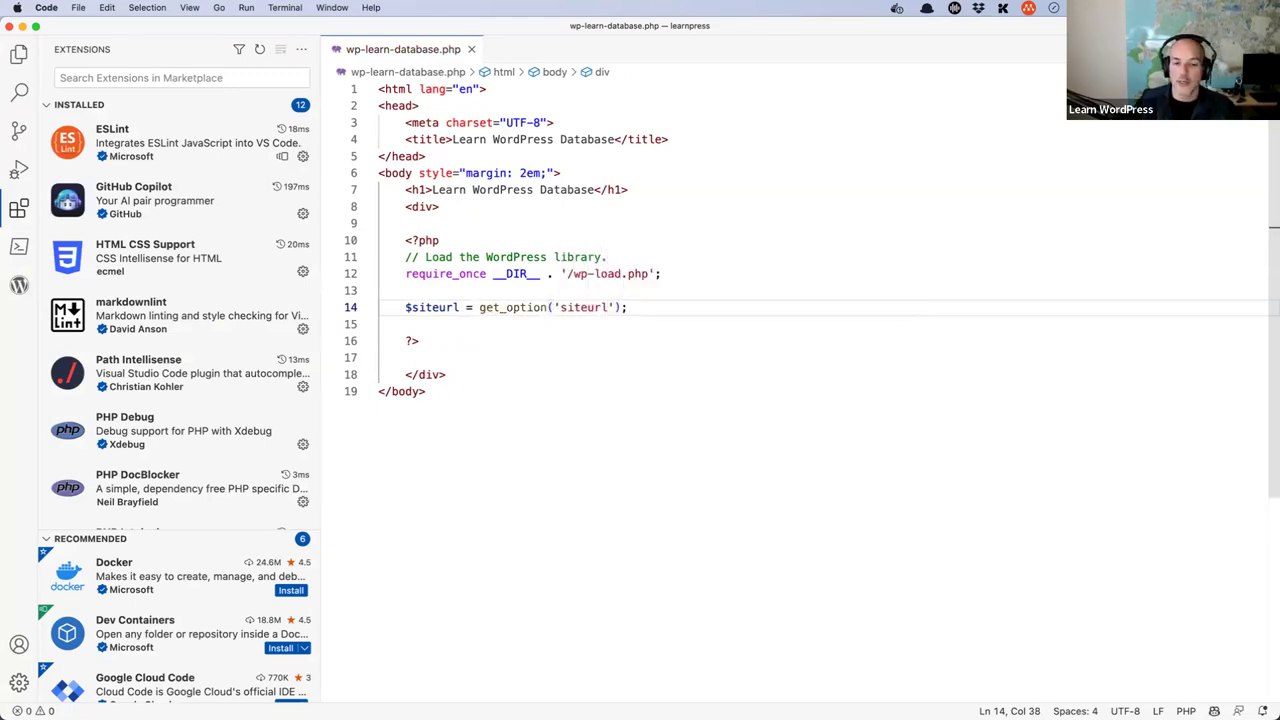
key("Return")
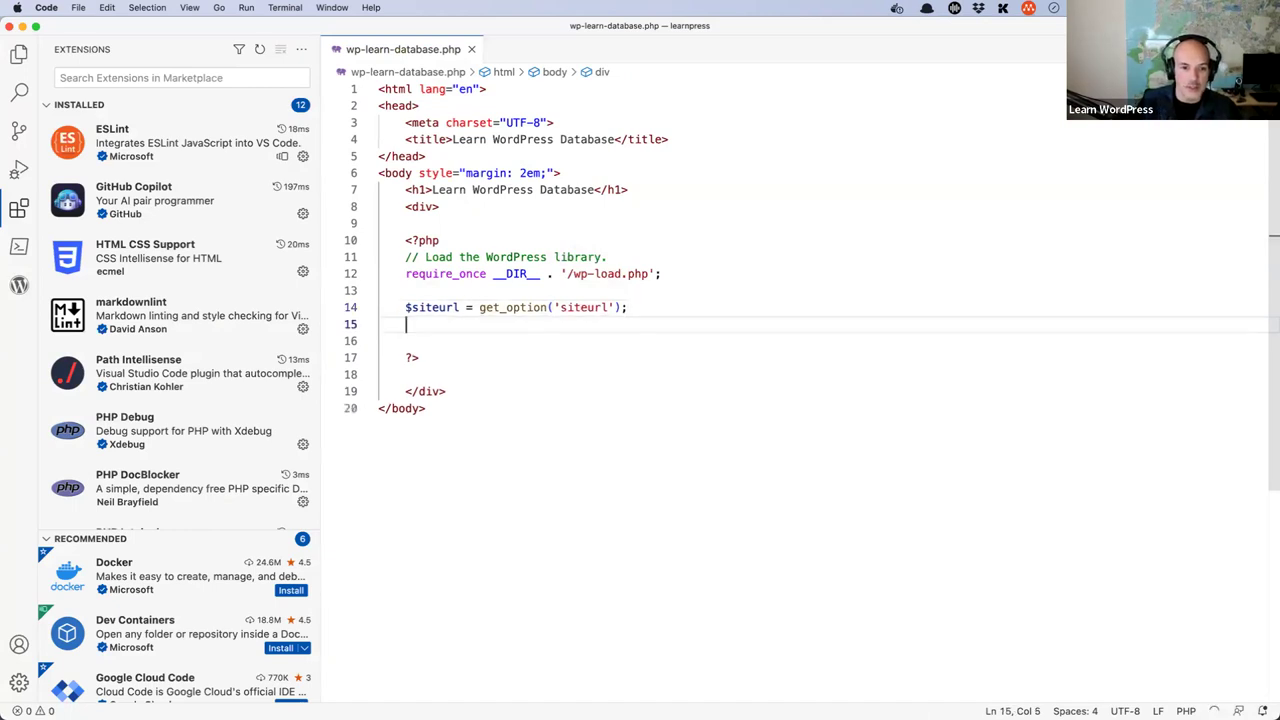
type("echo $si")
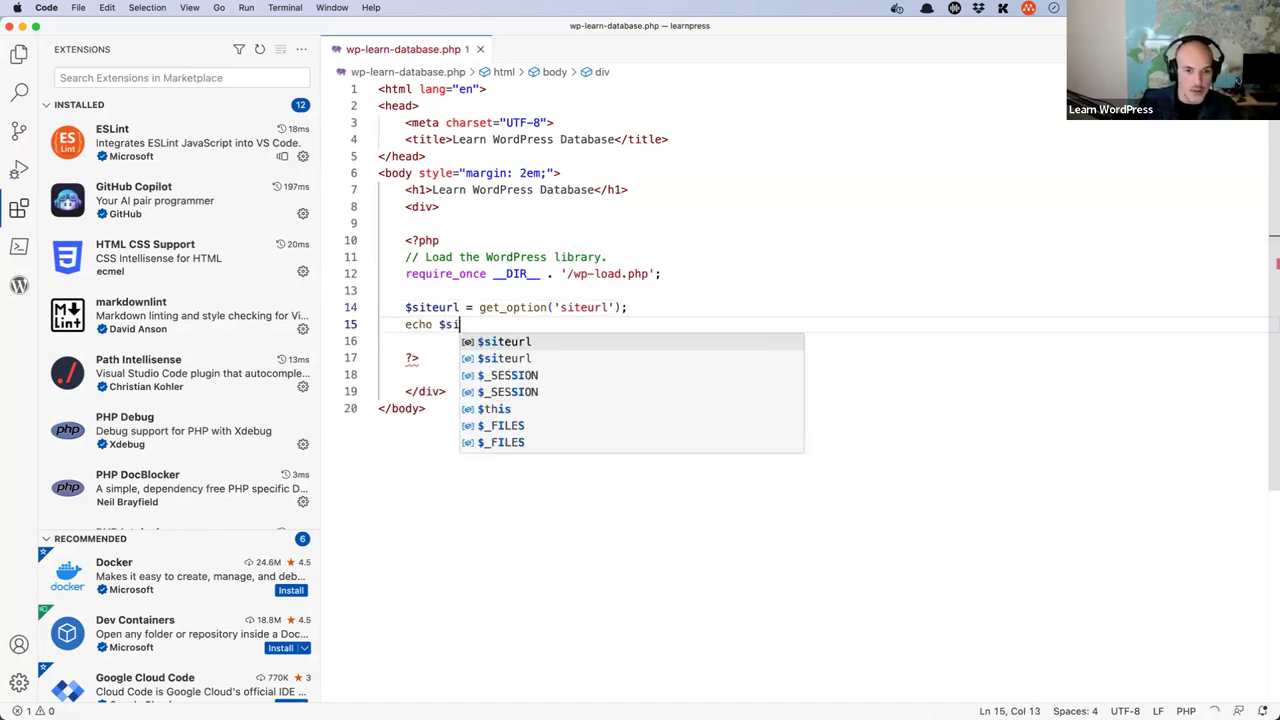
type("teurl;;")
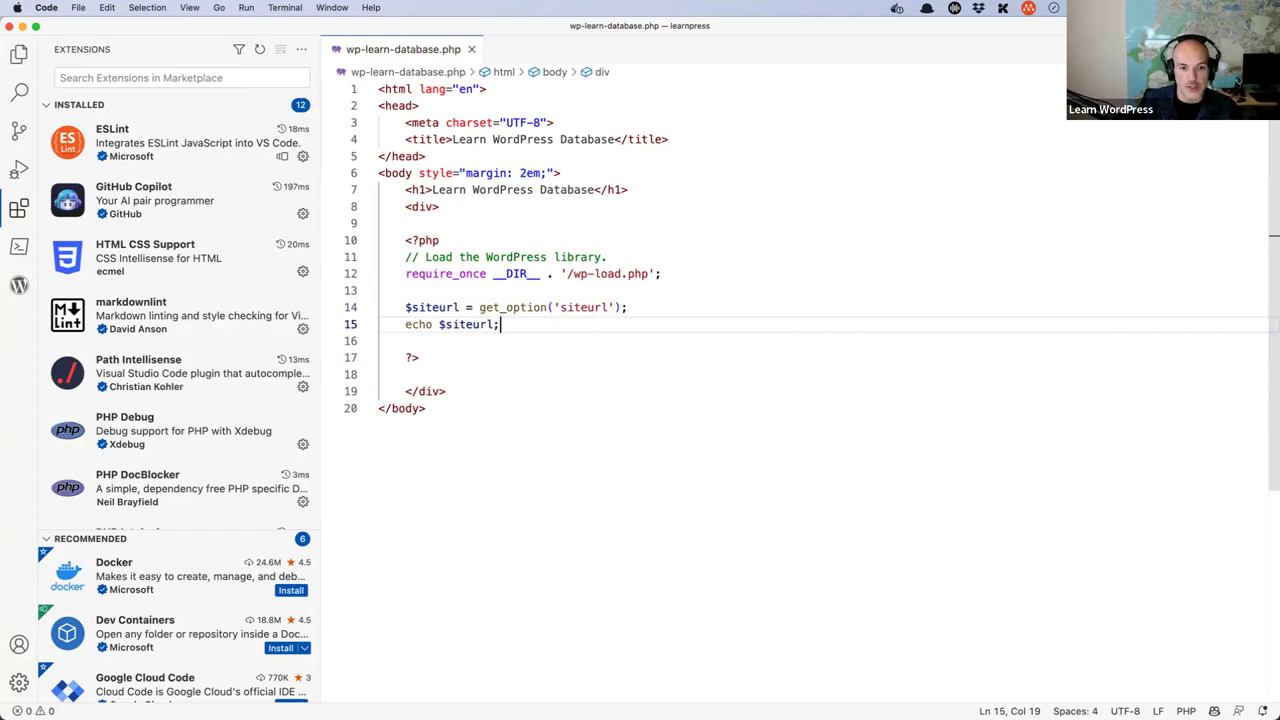
left_click_drag(526, 330, 380, 290)
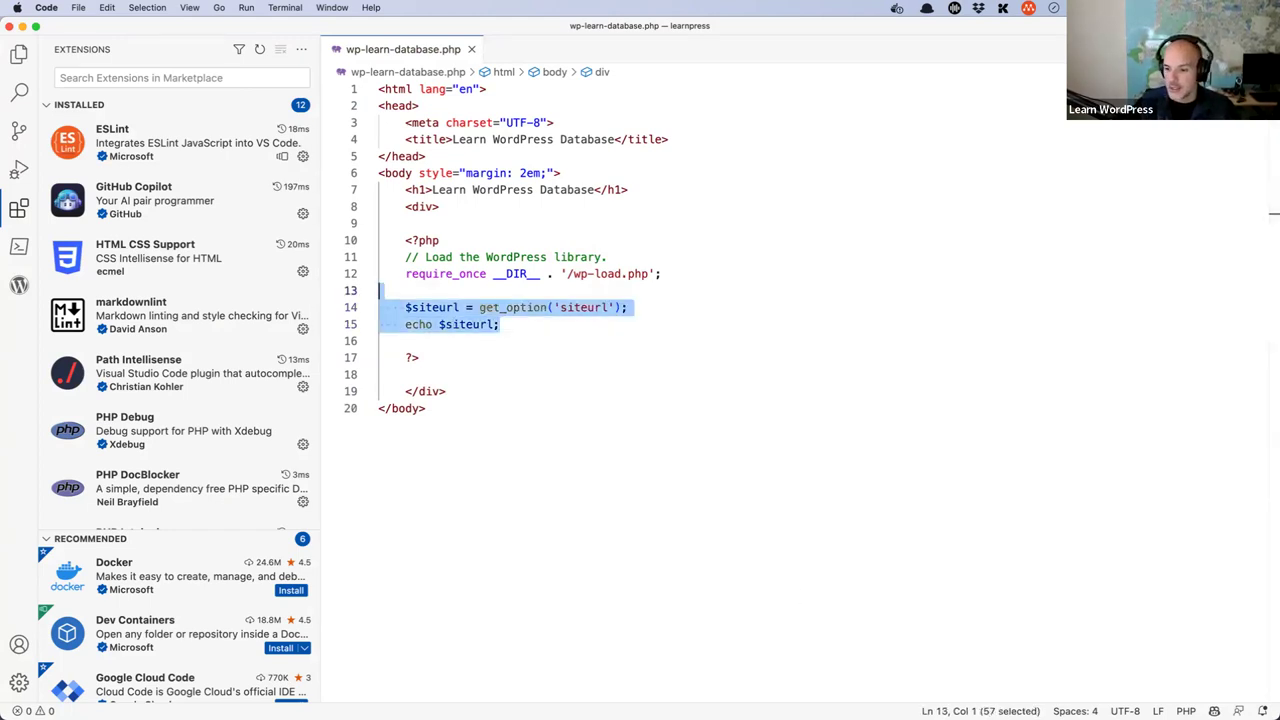
key("super+Tab")
key("super+Tab")
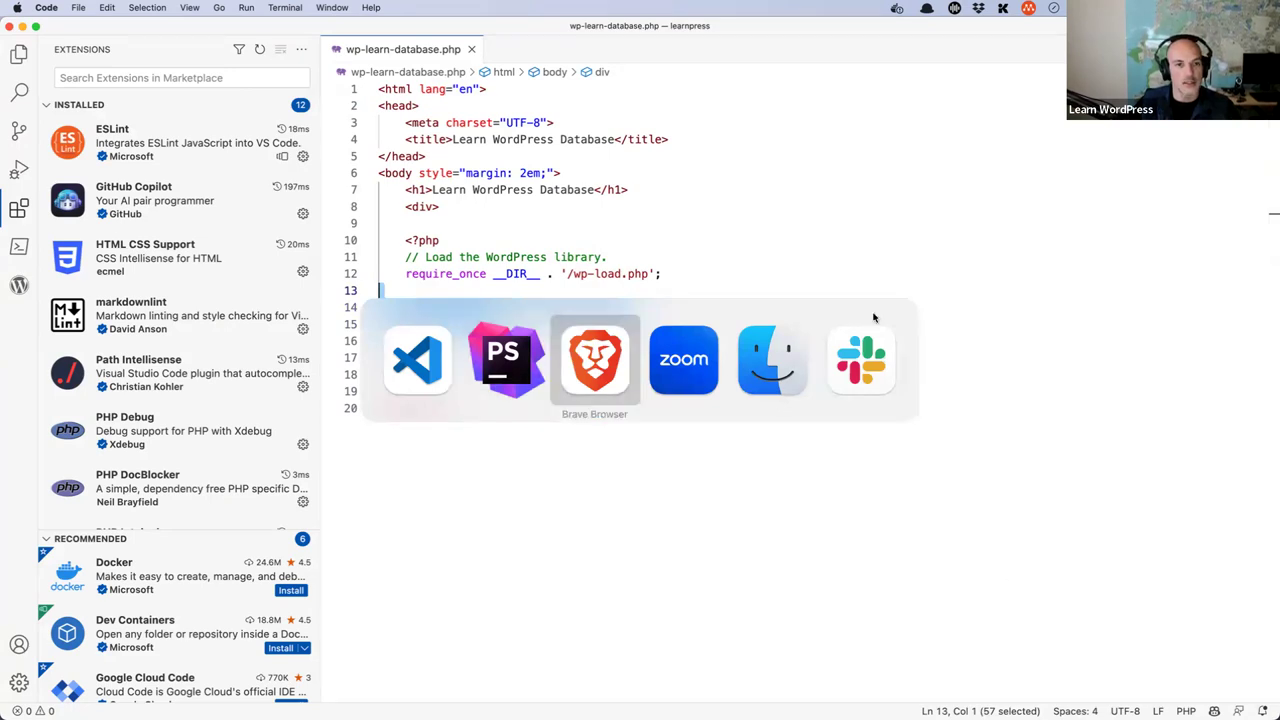
key("ctrl+Tab")
left_click(57, 54)
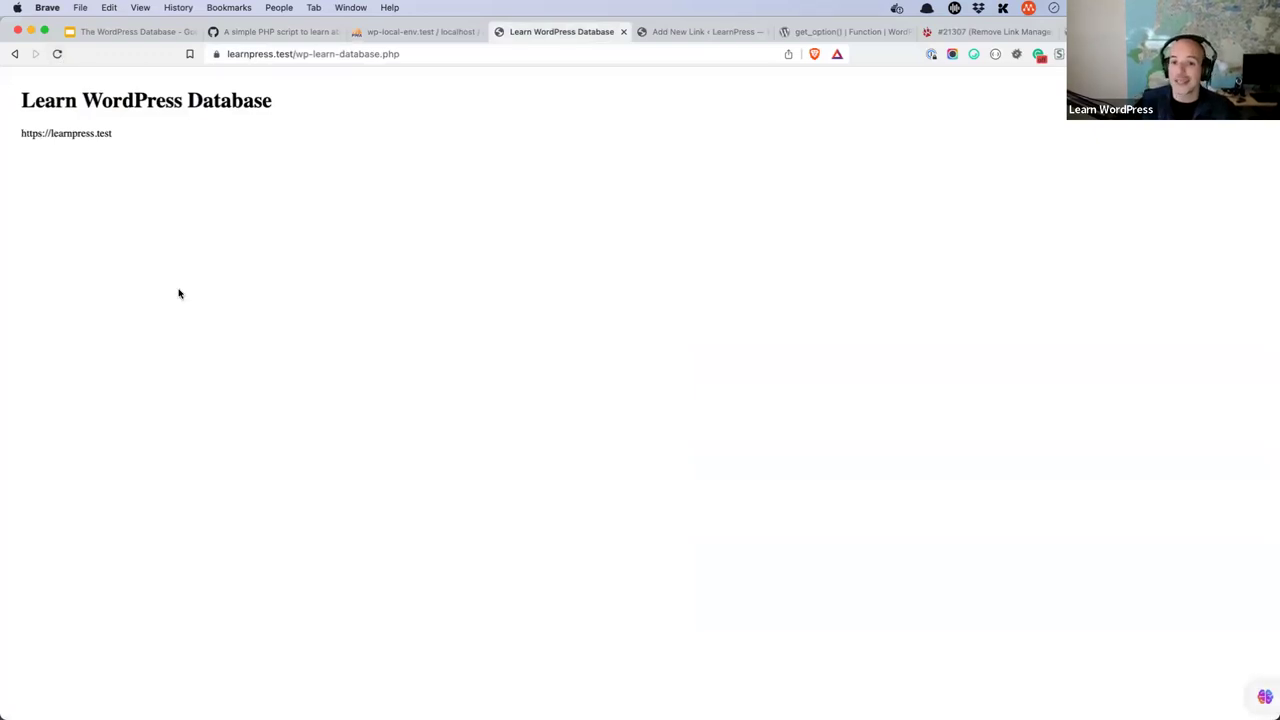
left_click(835, 32)
left_click(817, 174)
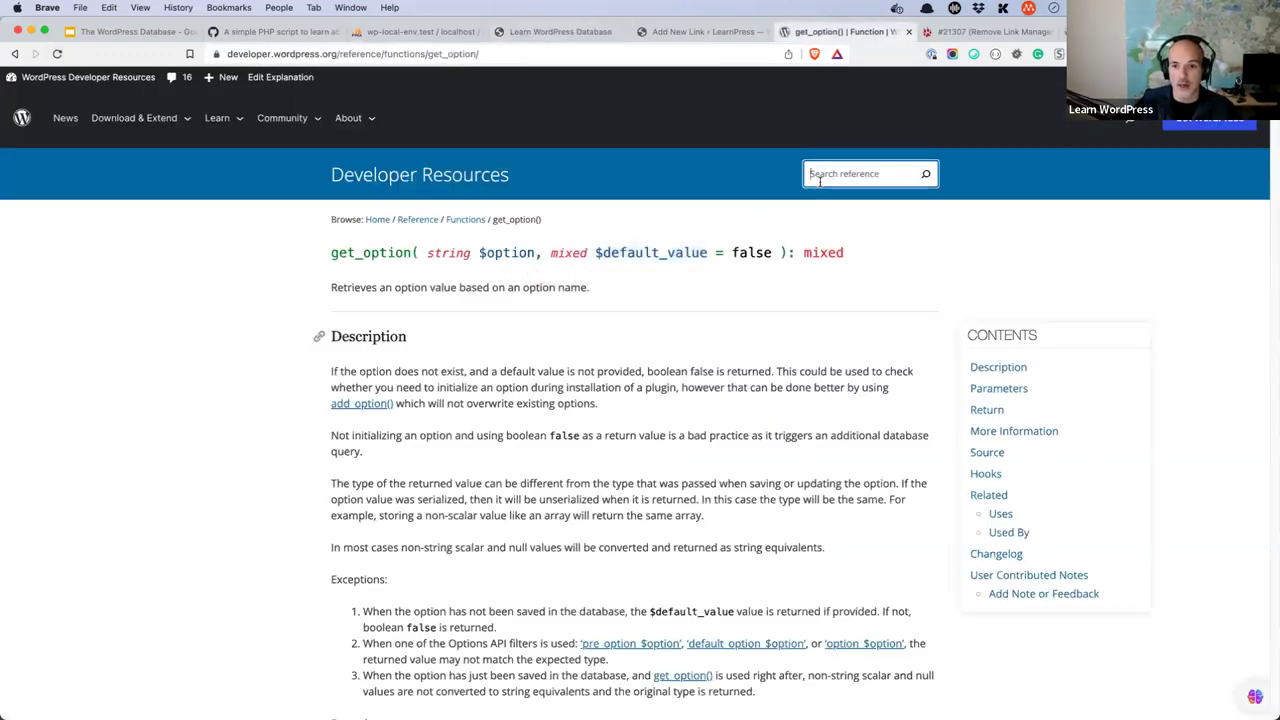
type("update_optoin")
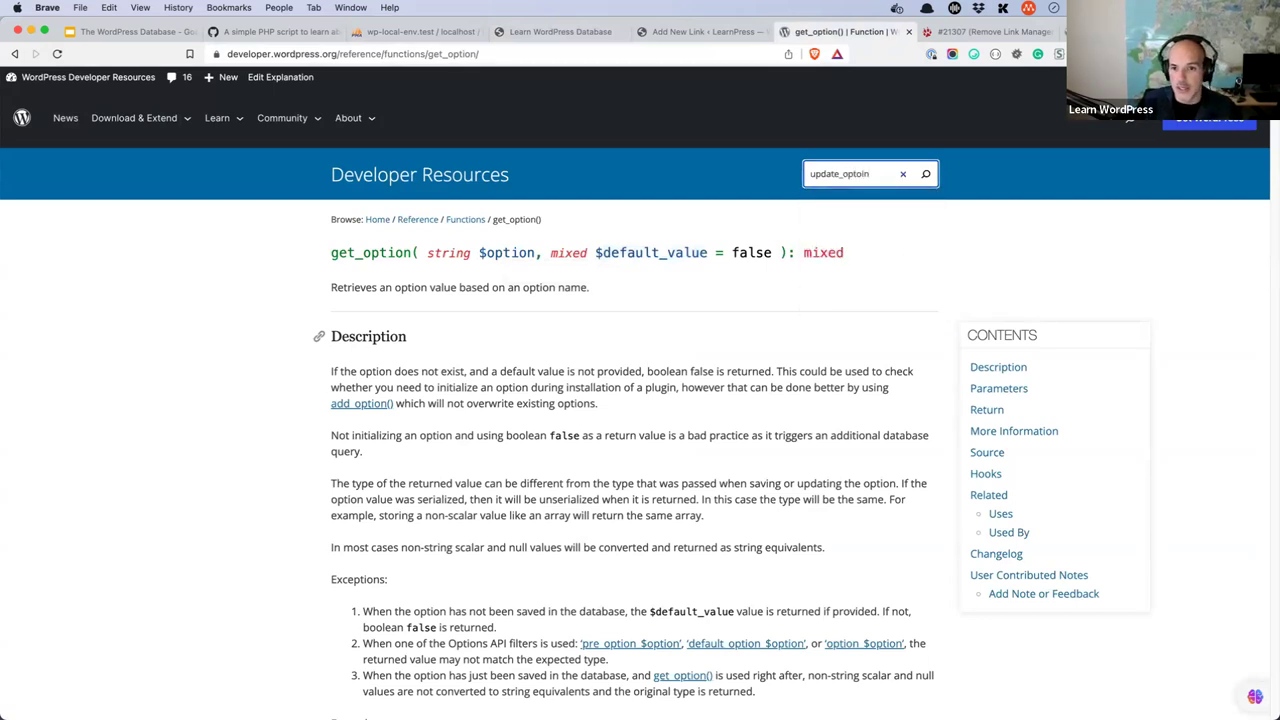
key("BackSpace")
key("BackSpace")
key("BackSpace")
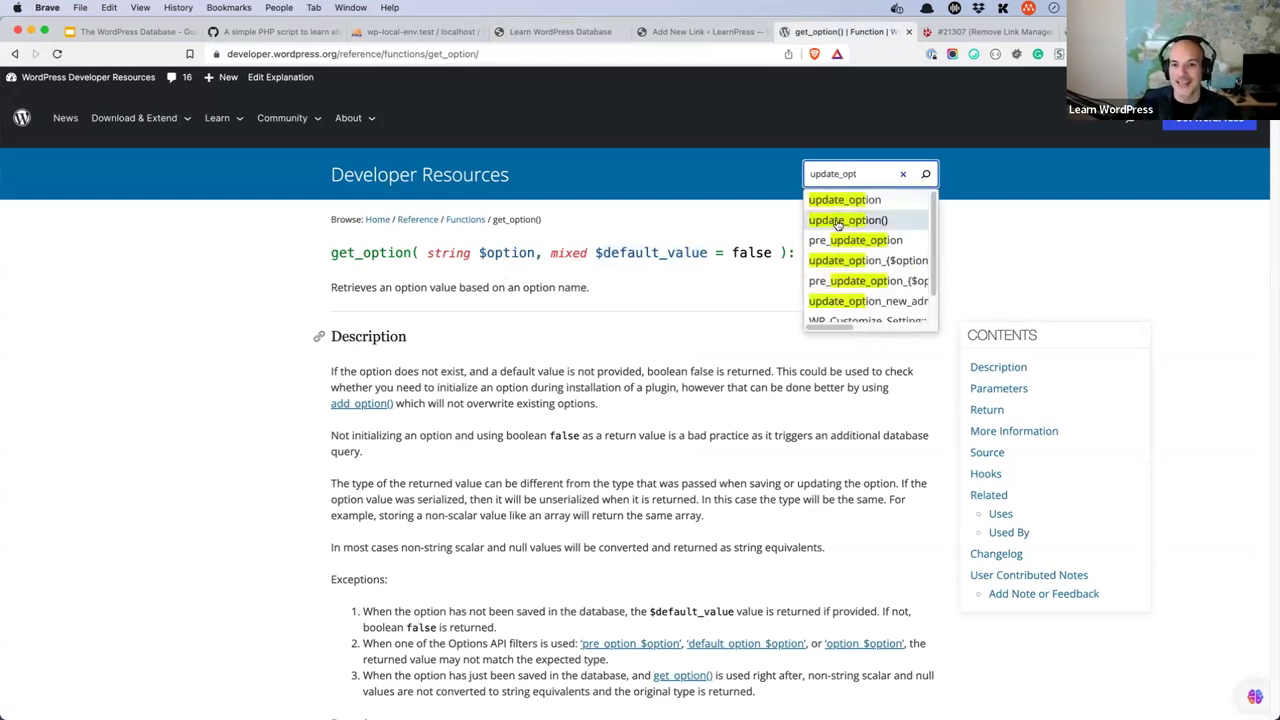
left_click(838, 219)
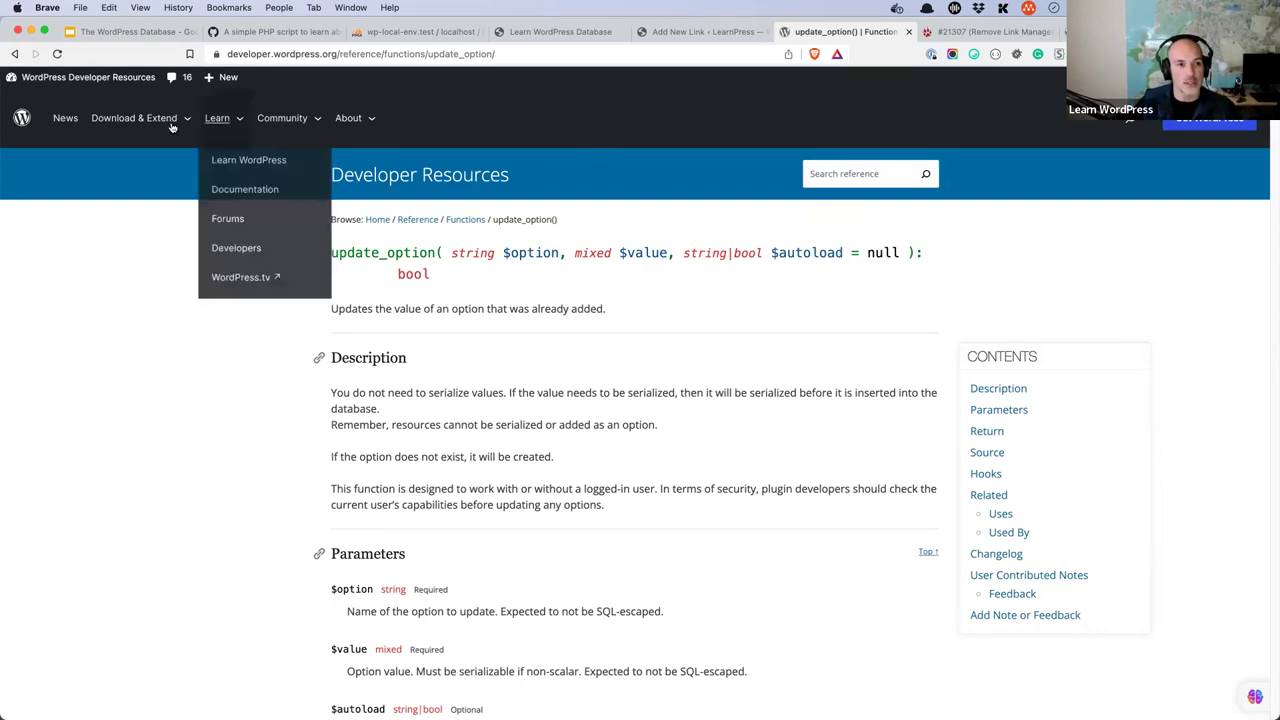
- Go to the developer.wordpress.org home page and open the Common APIs Handbook
mouse_move(140, 120)
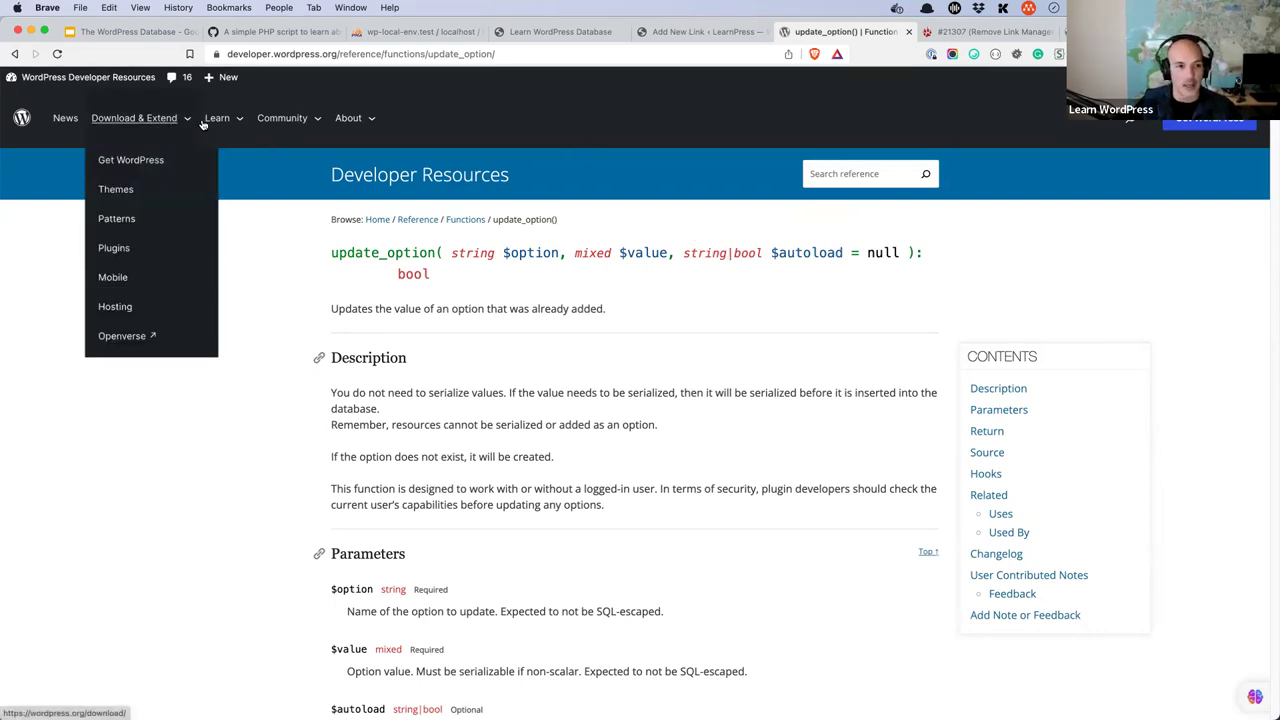
mouse_move(208, 123)
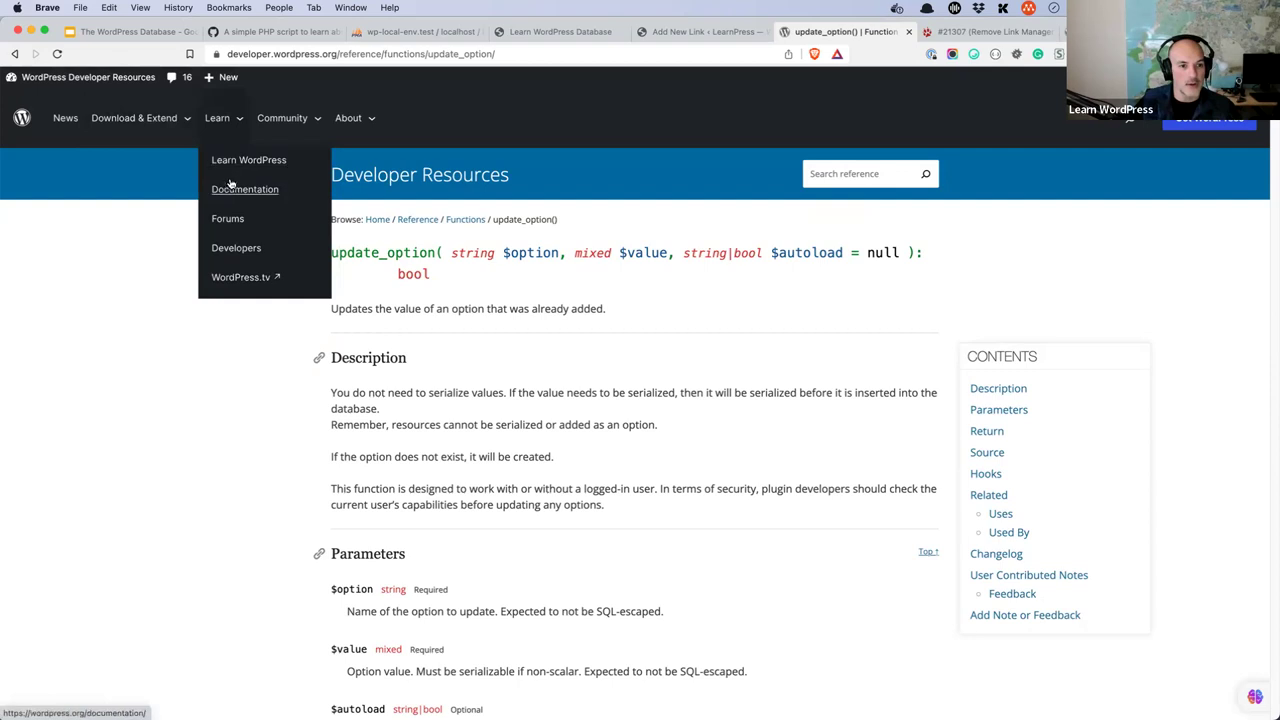
left_click(236, 248)
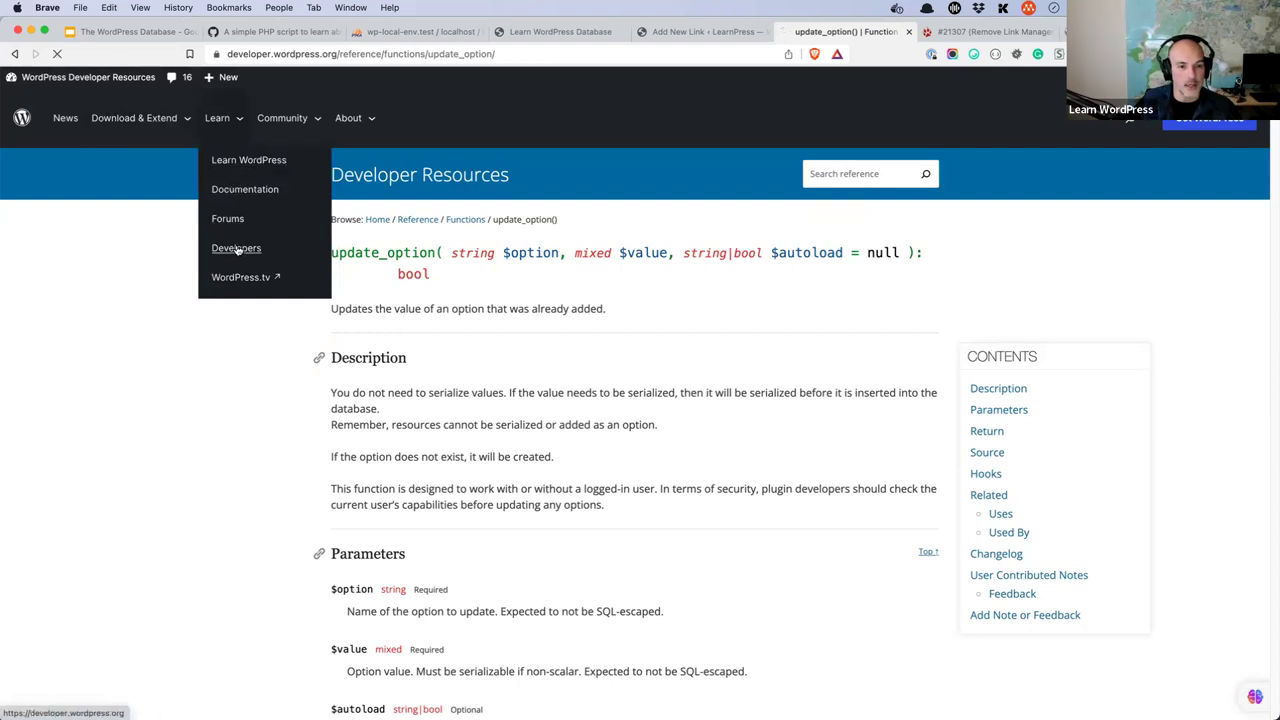
scroll(319, 320, "down", 5)
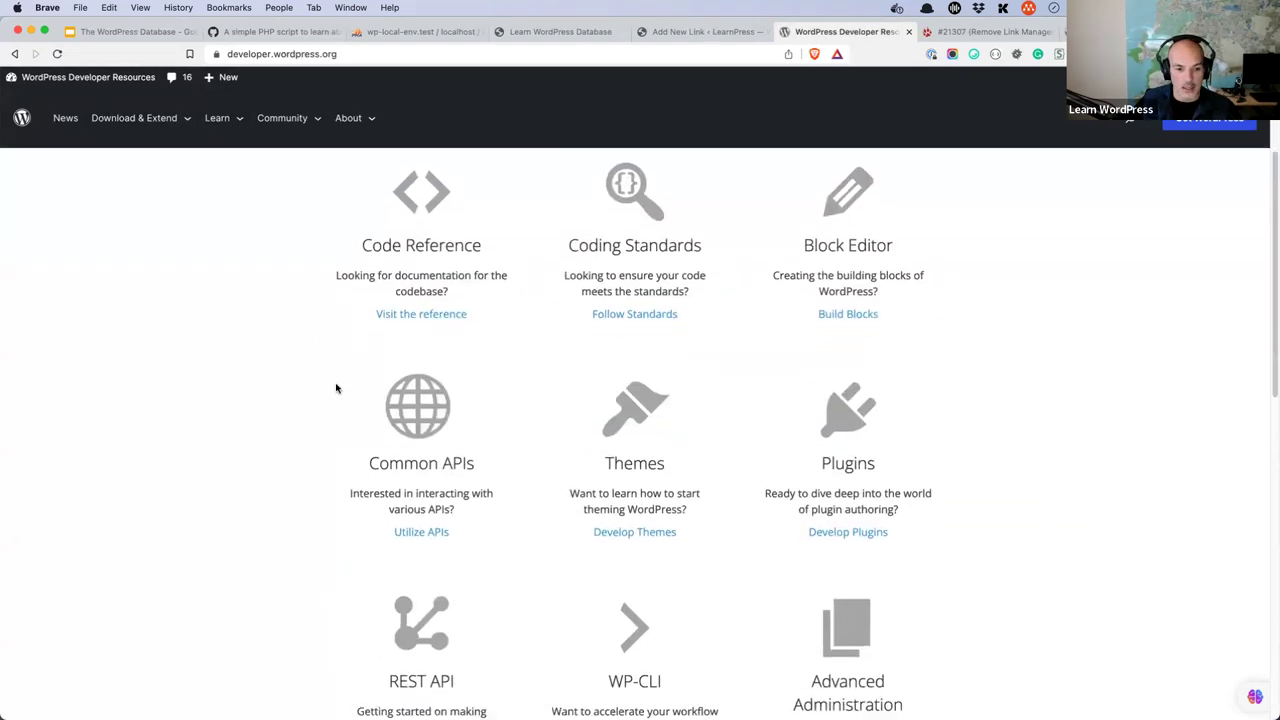
left_click(419, 511)
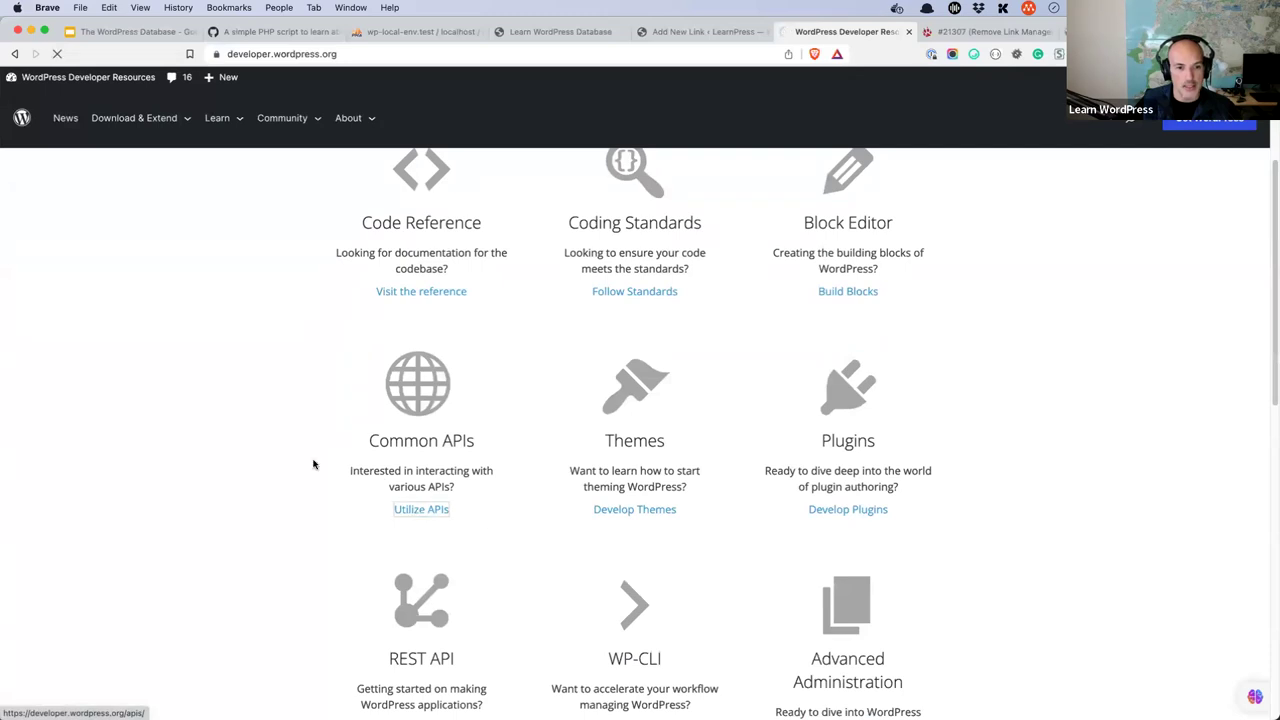
- Open the handbook's Settings API page and copy its web address
scroll(296, 449, "down", 2)
scroll(296, 449, "down", 2)
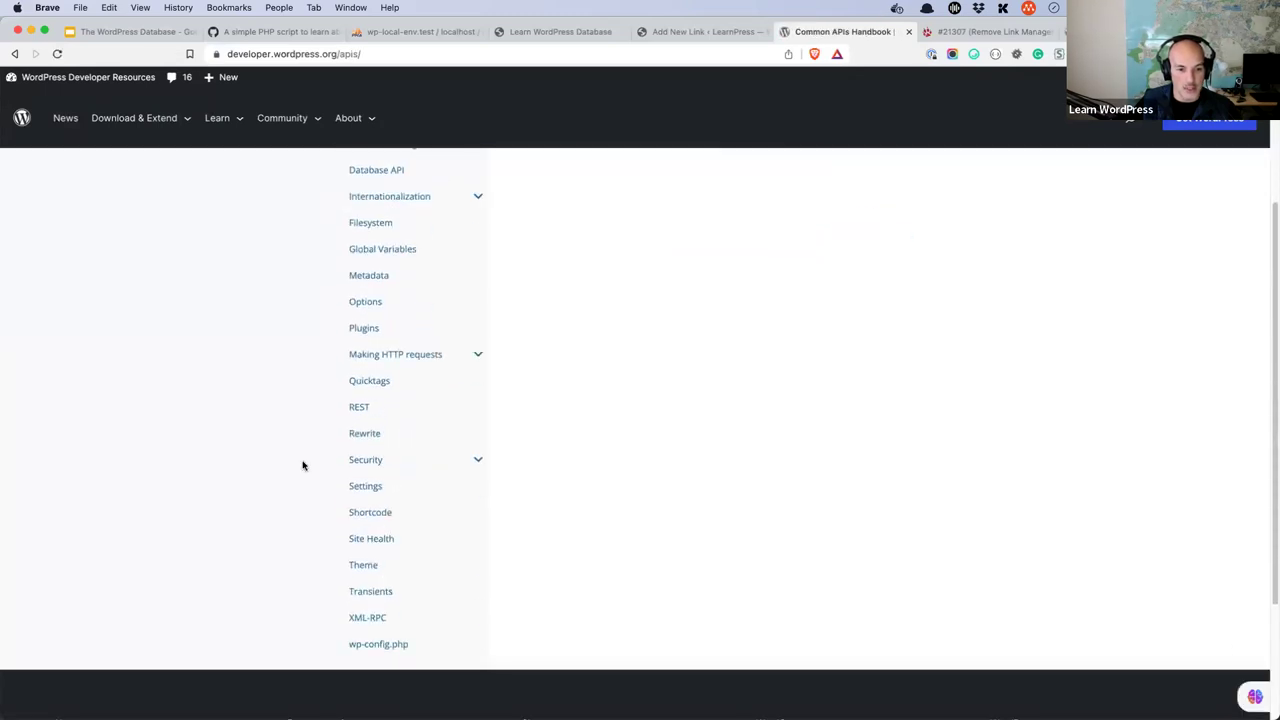
left_click(360, 486)
left_click(452, 54)
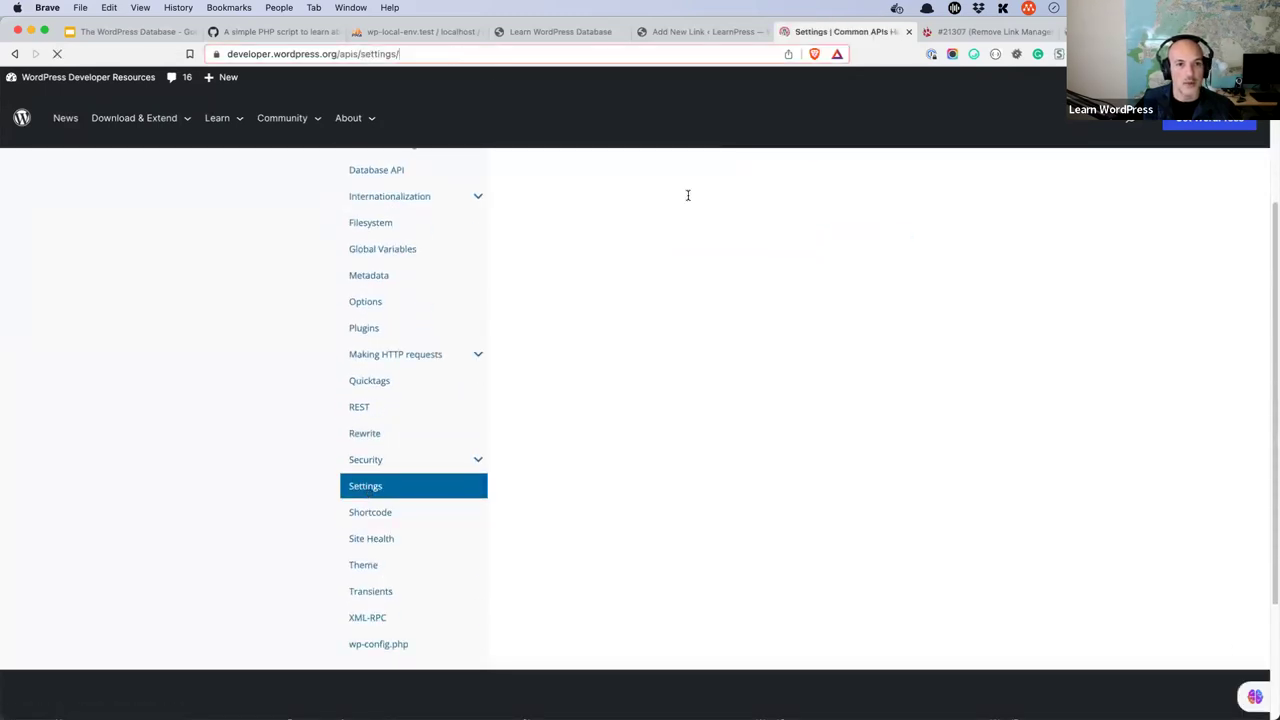
key("super+c")
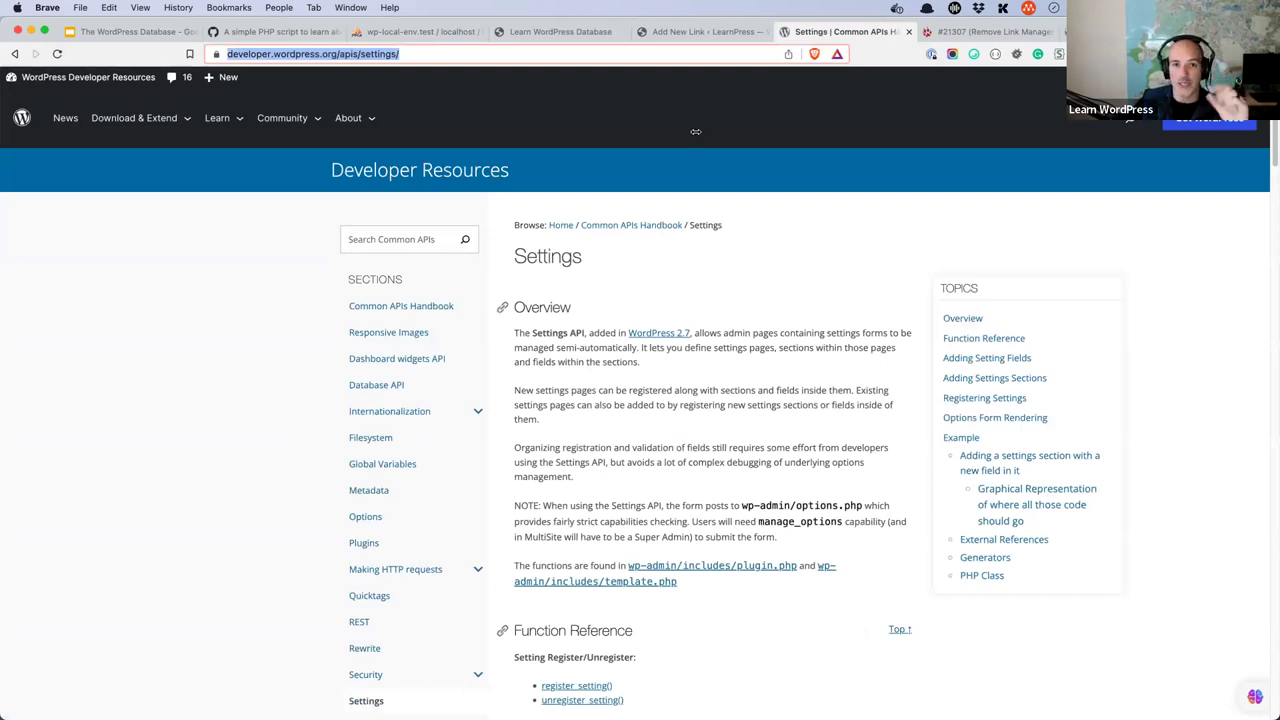
- Review the Site Address, Site Title and Tagline fields in General Settings, then return to the Settings API docs
left_click(686, 32)
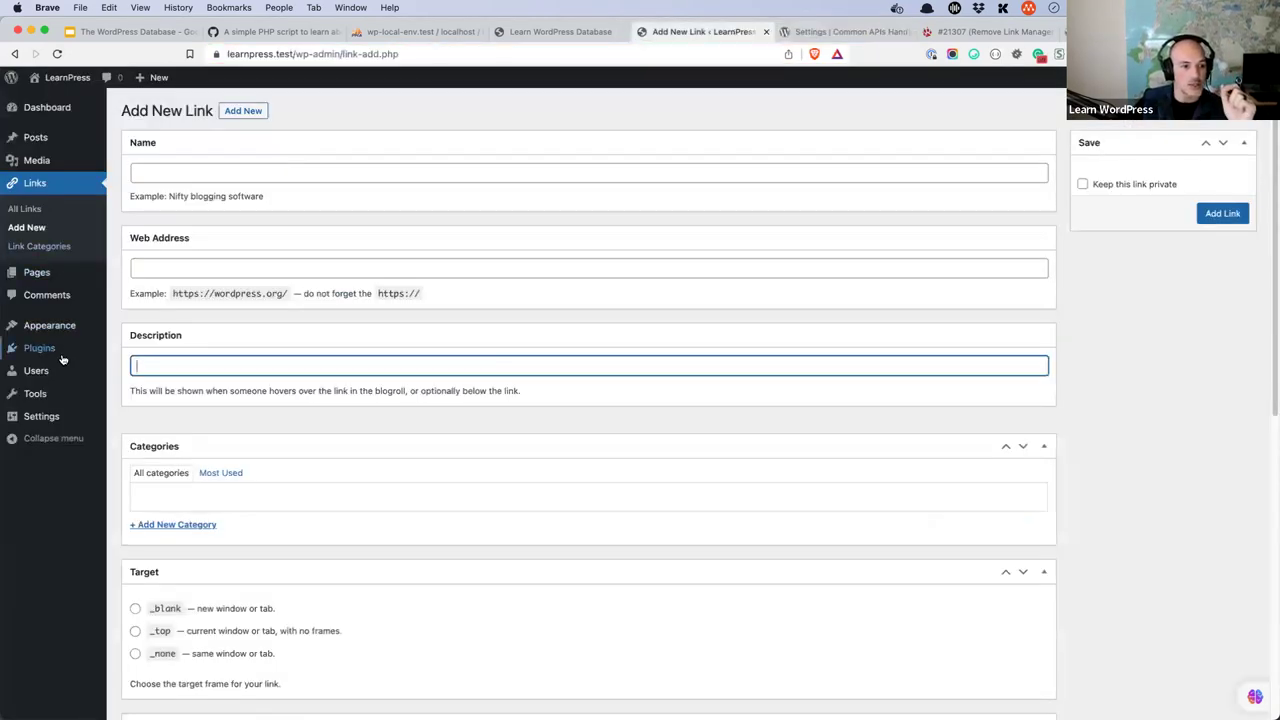
mouse_move(41, 417)
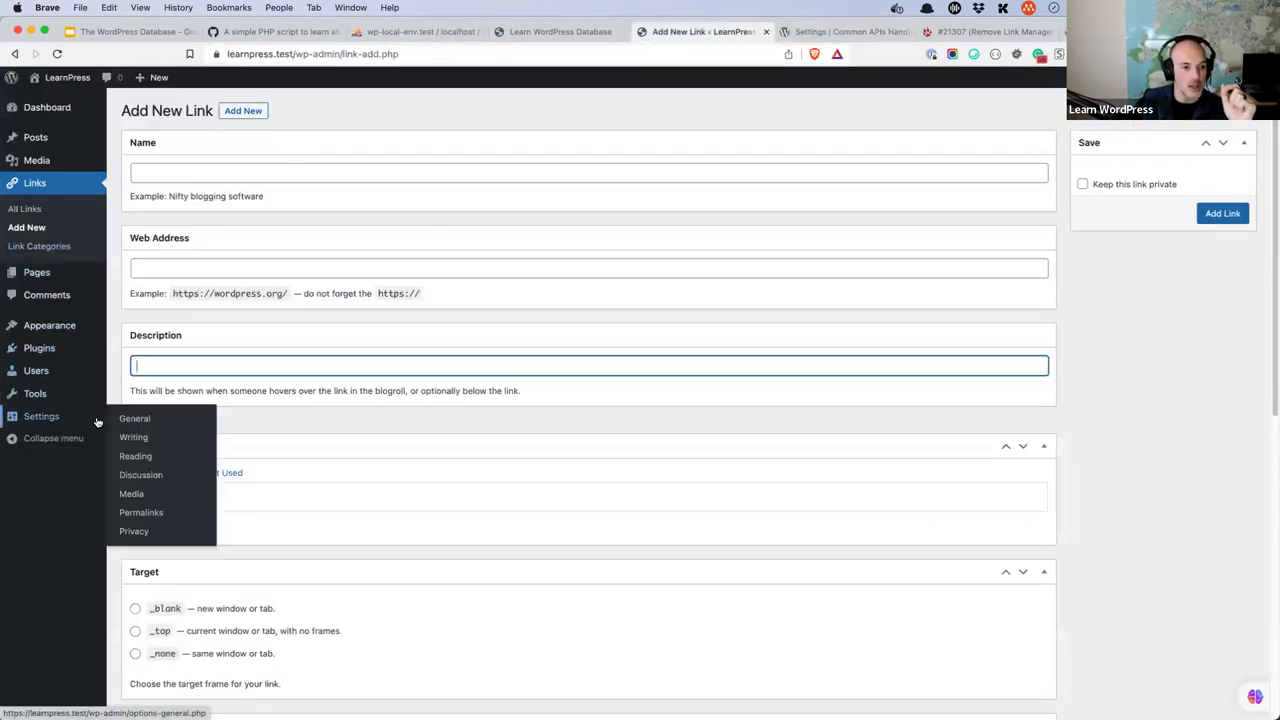
left_click(150, 427)
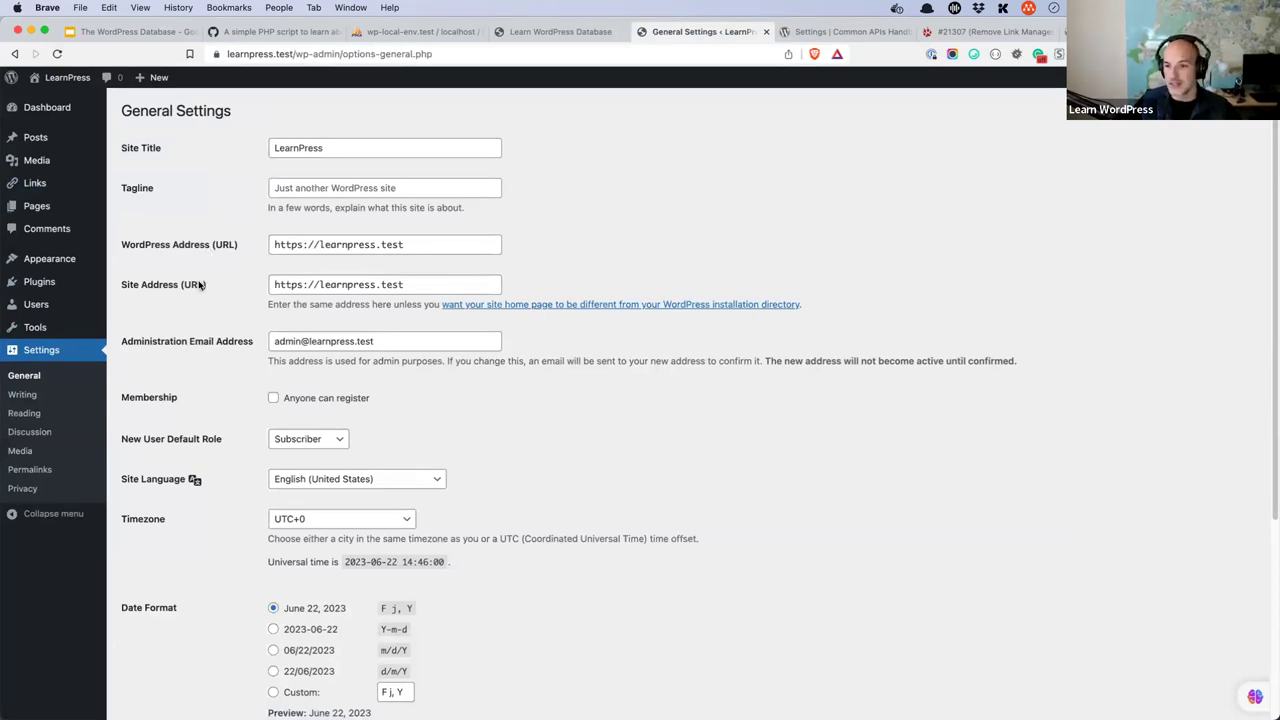
left_click(446, 284)
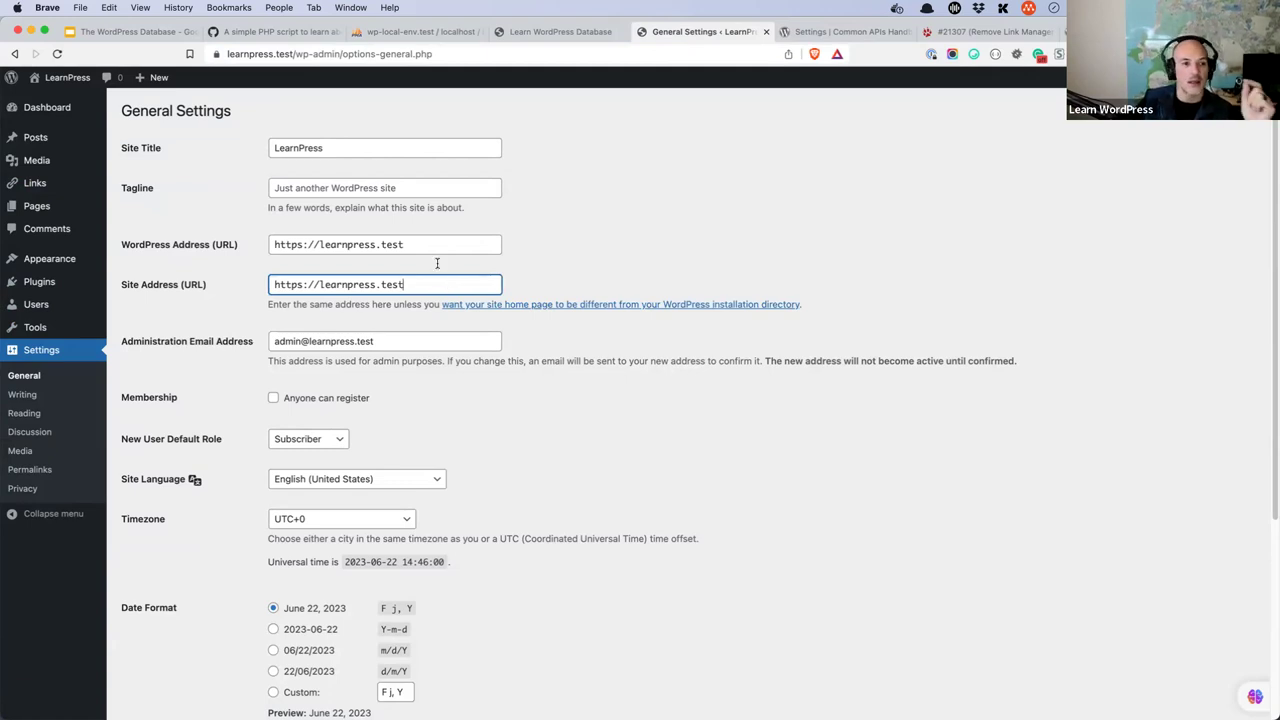
left_click(404, 152)
left_click(418, 195)
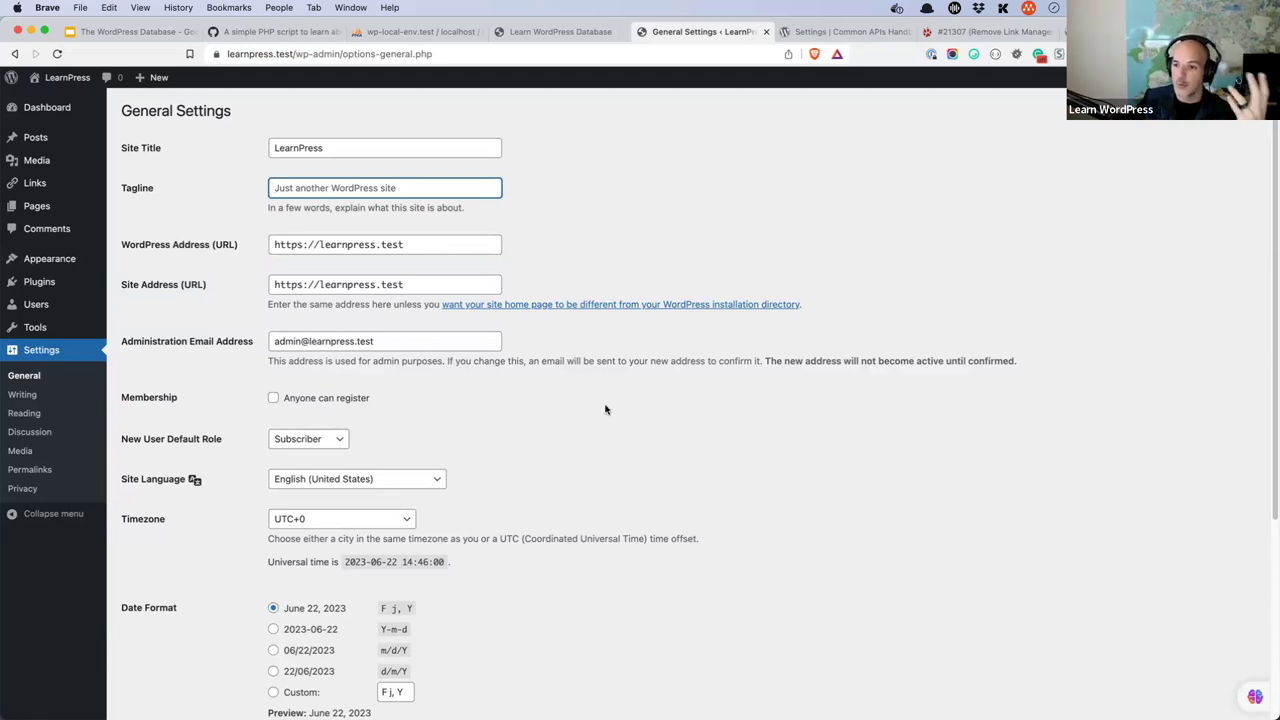
left_click(840, 31)
scroll(360, 621, "down", 1)
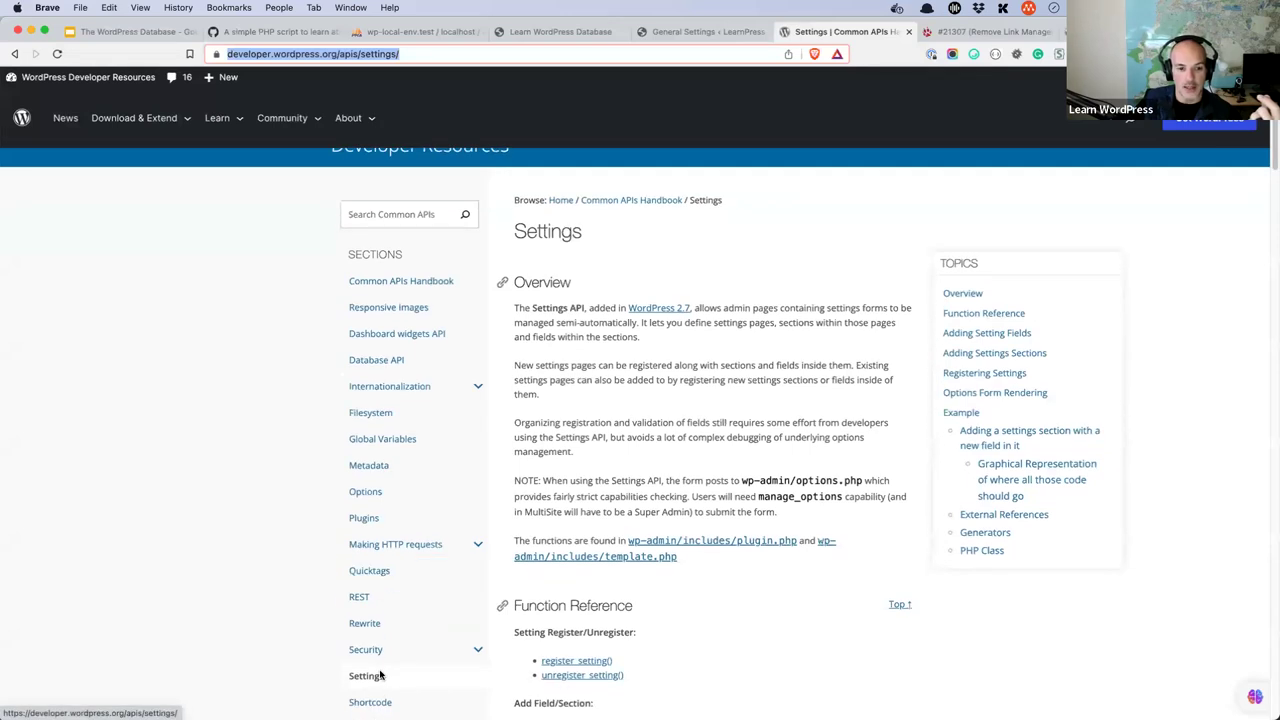
- Read the Options API handbook page, then show the learnpress database's table list in phpMyAdmin
left_click(386, 496)
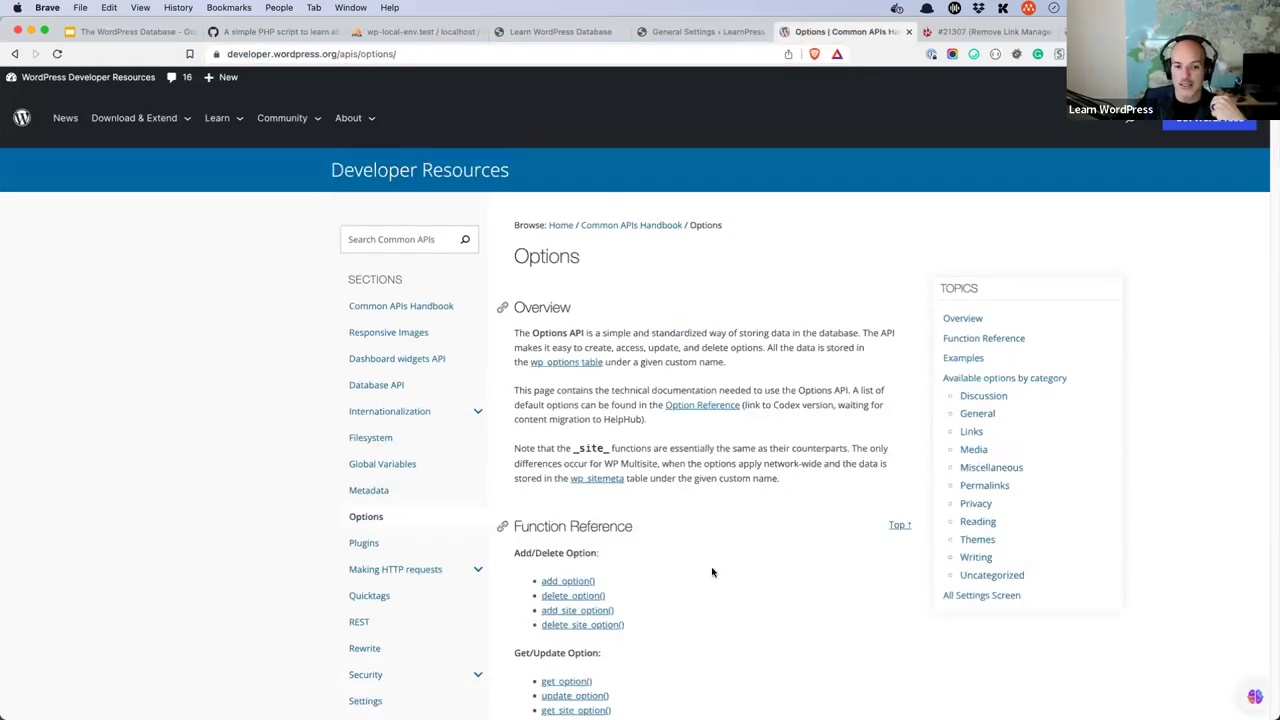
scroll(712, 572, "down", 3)
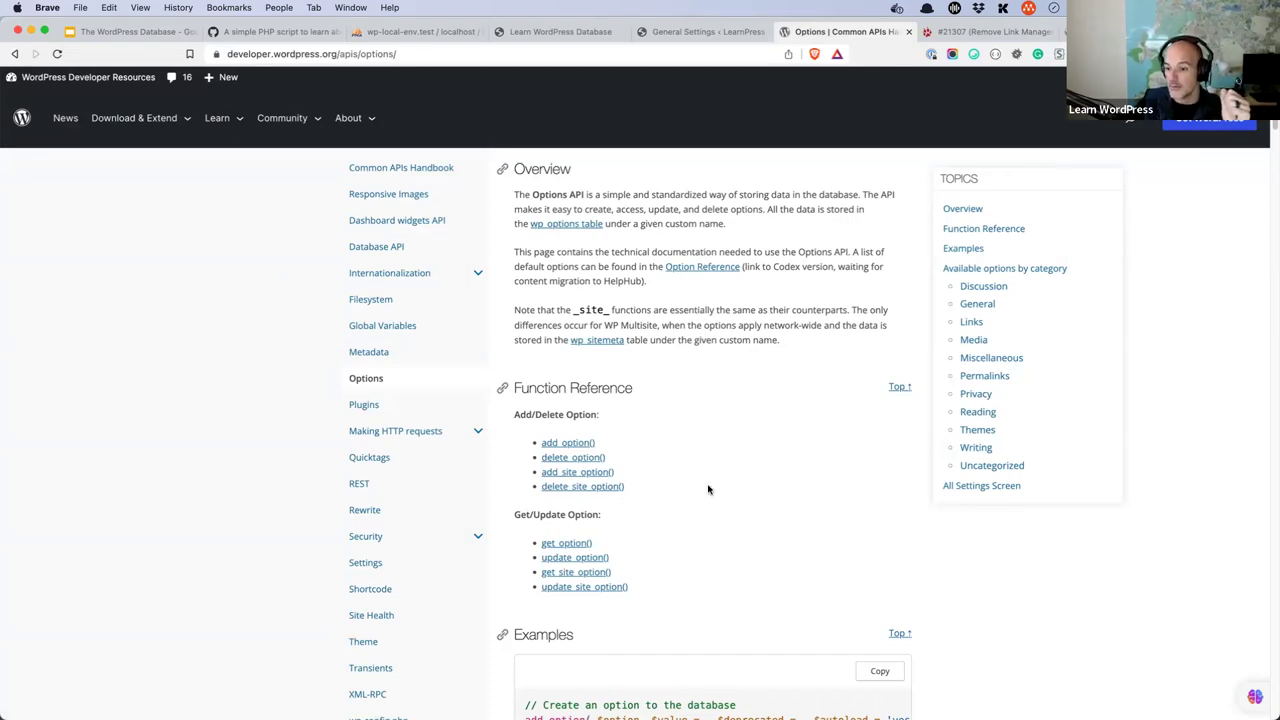
scroll(720, 440, "up", 3)
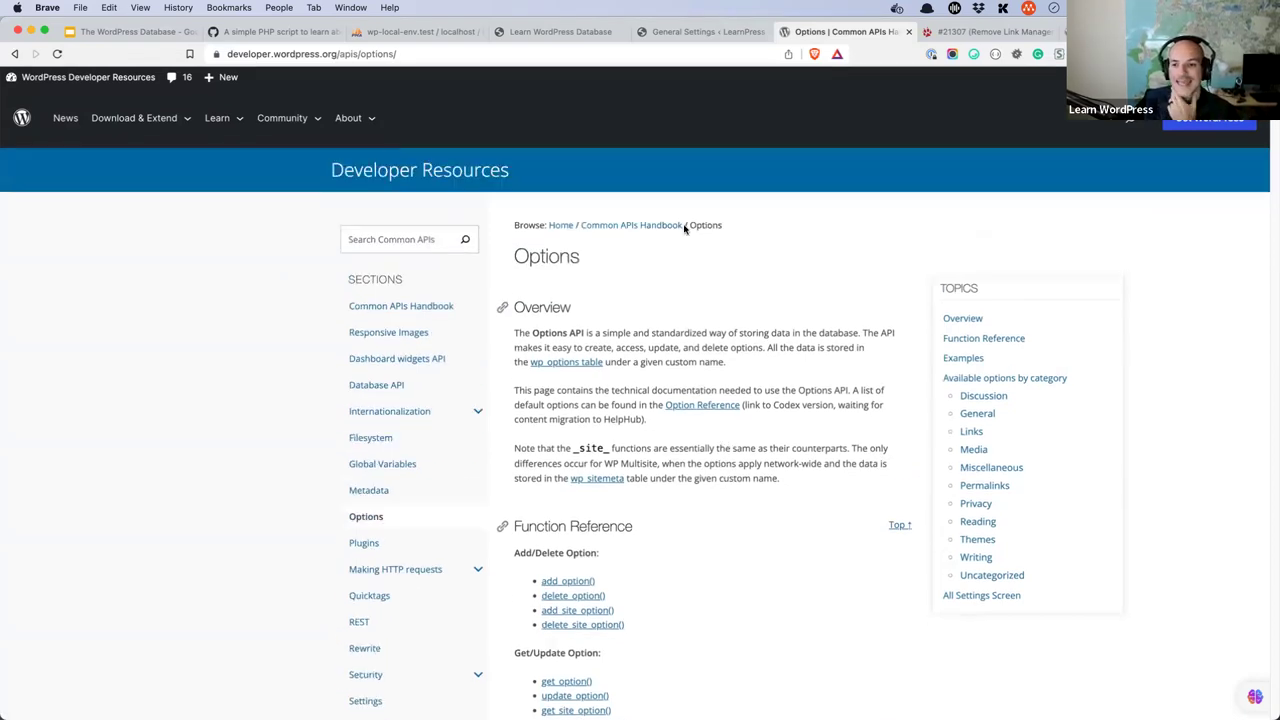
left_click(434, 34)
left_click(370, 77)
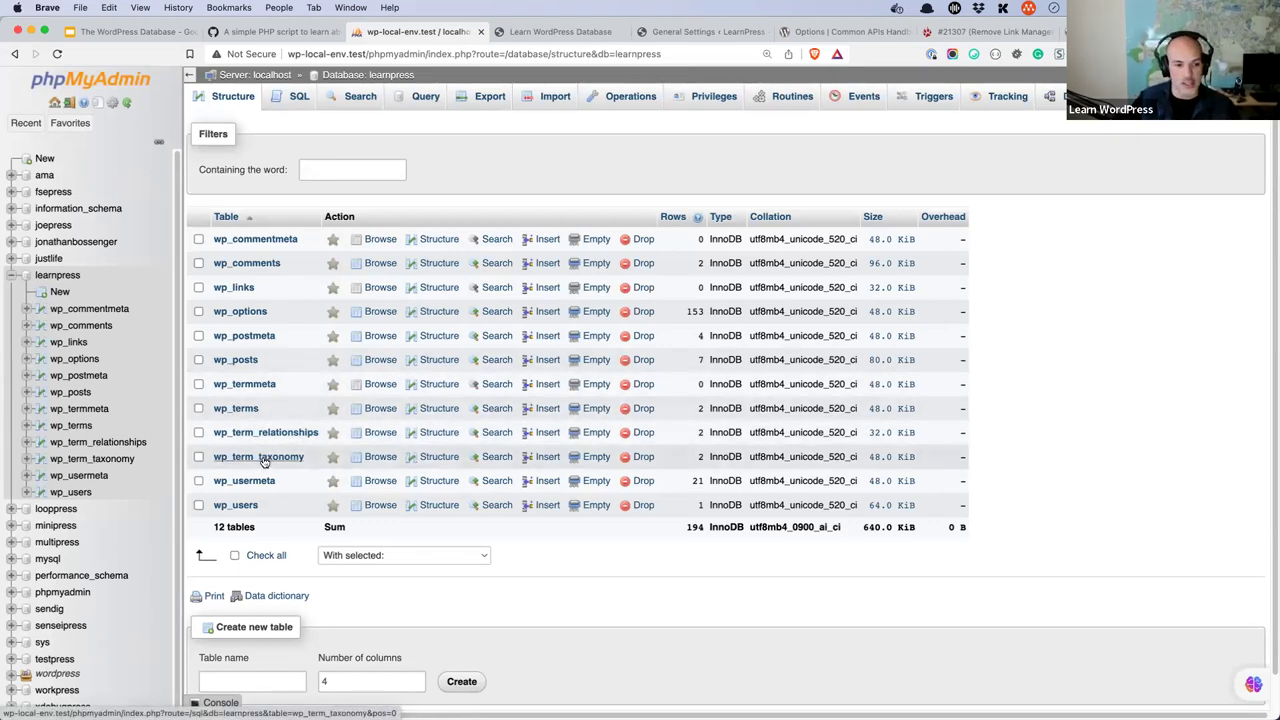
- Browse the wp_term_taxonomy and wp_terms rows, then switch back toward the WordPress tabs
left_click(262, 457)
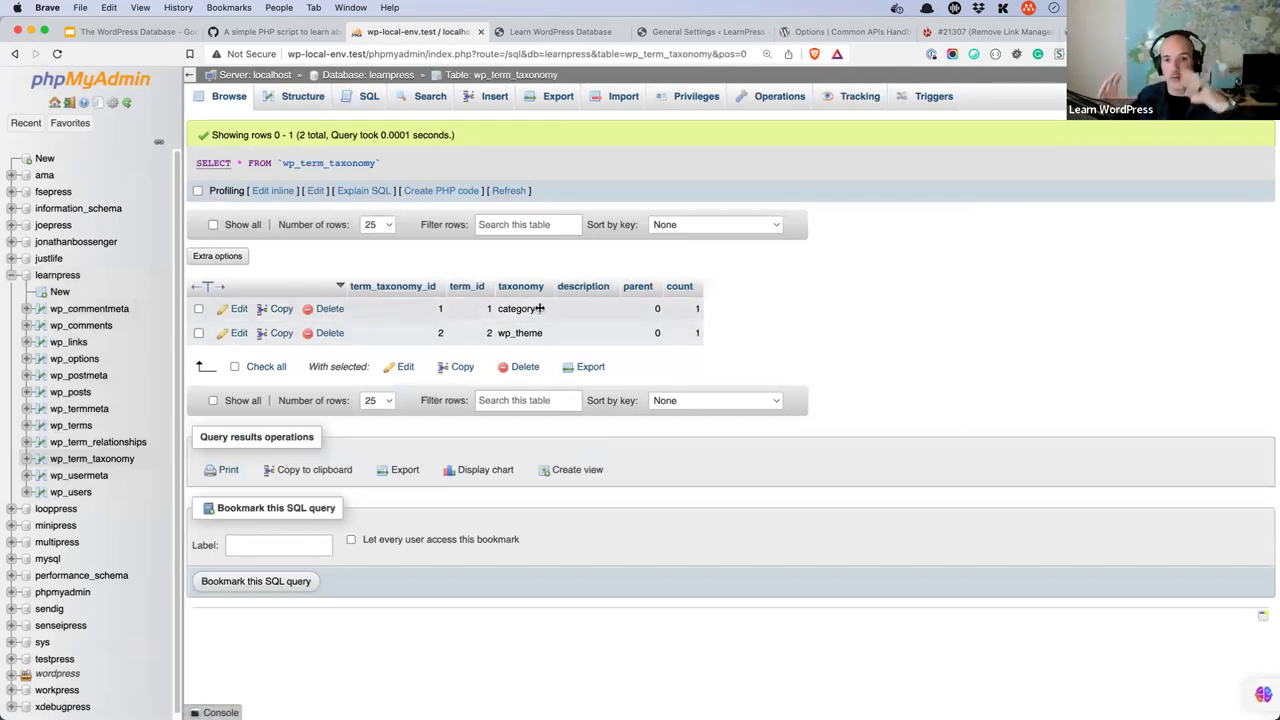
left_click(14, 53)
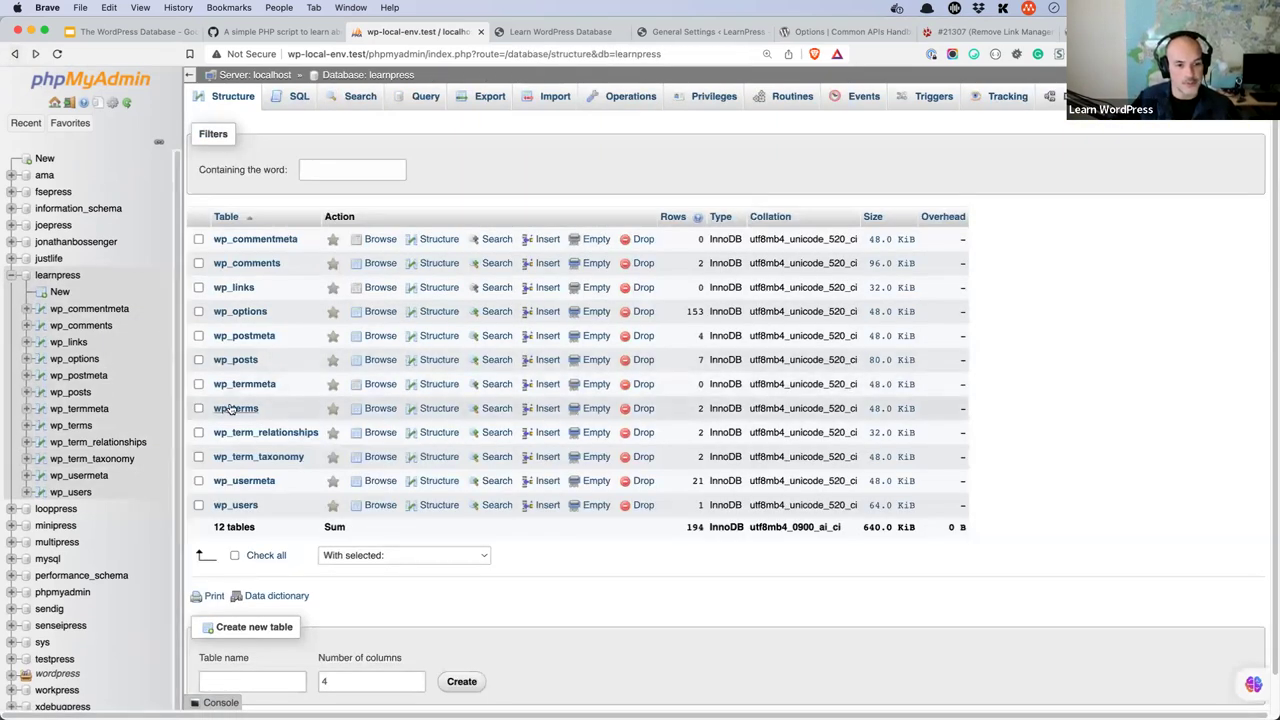
left_click(236, 408)
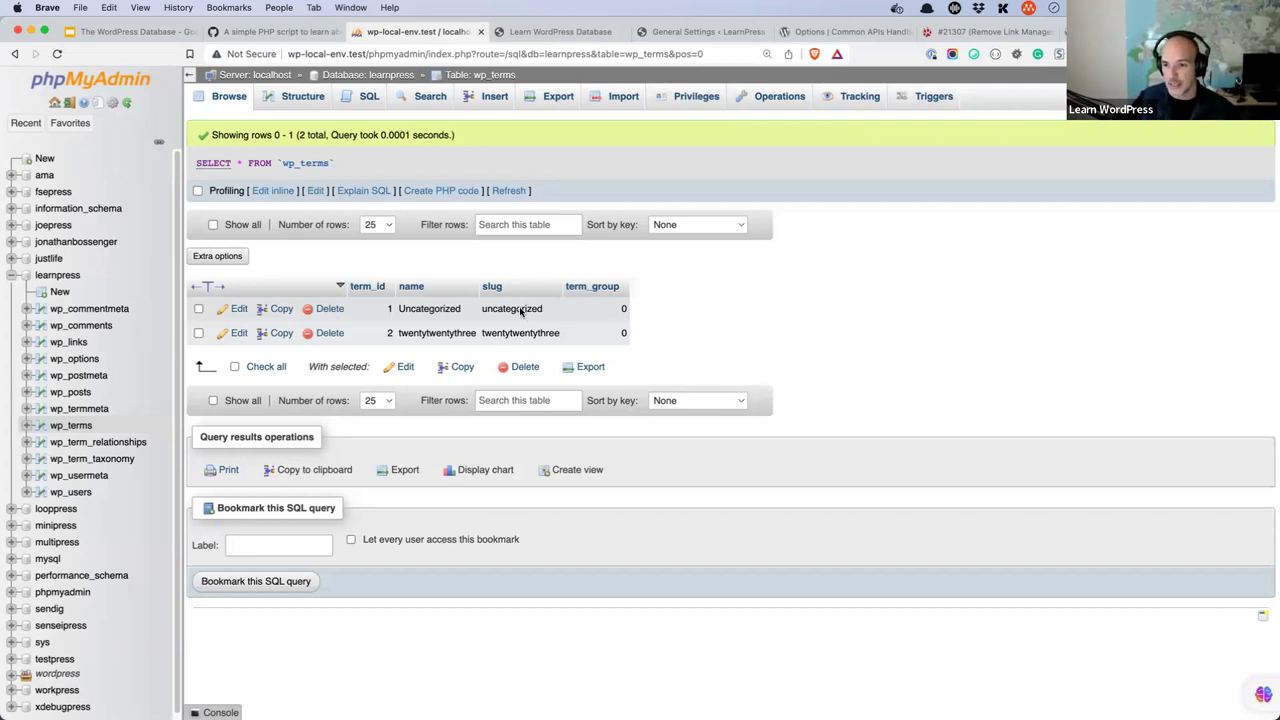
left_click(14, 53)
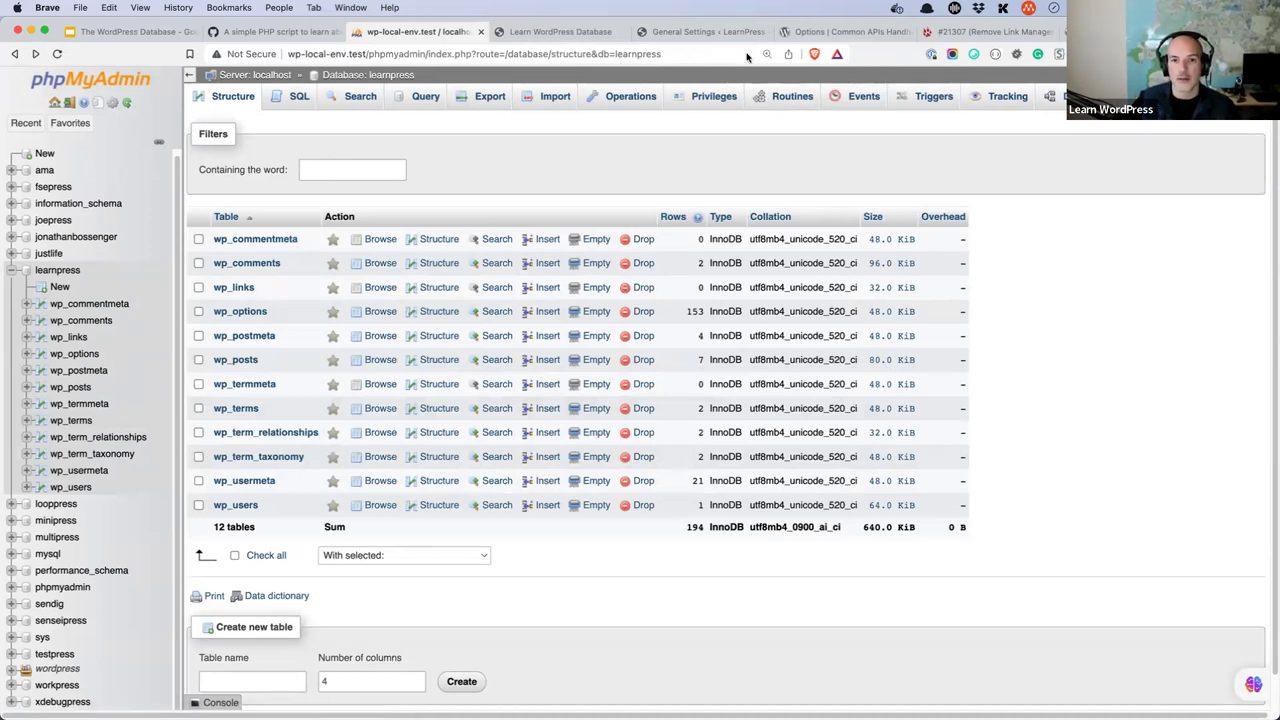
left_click(562, 32)
- Create a post category named 'General', then go back to phpMyAdmin's learnpress tables
left_click(698, 32)
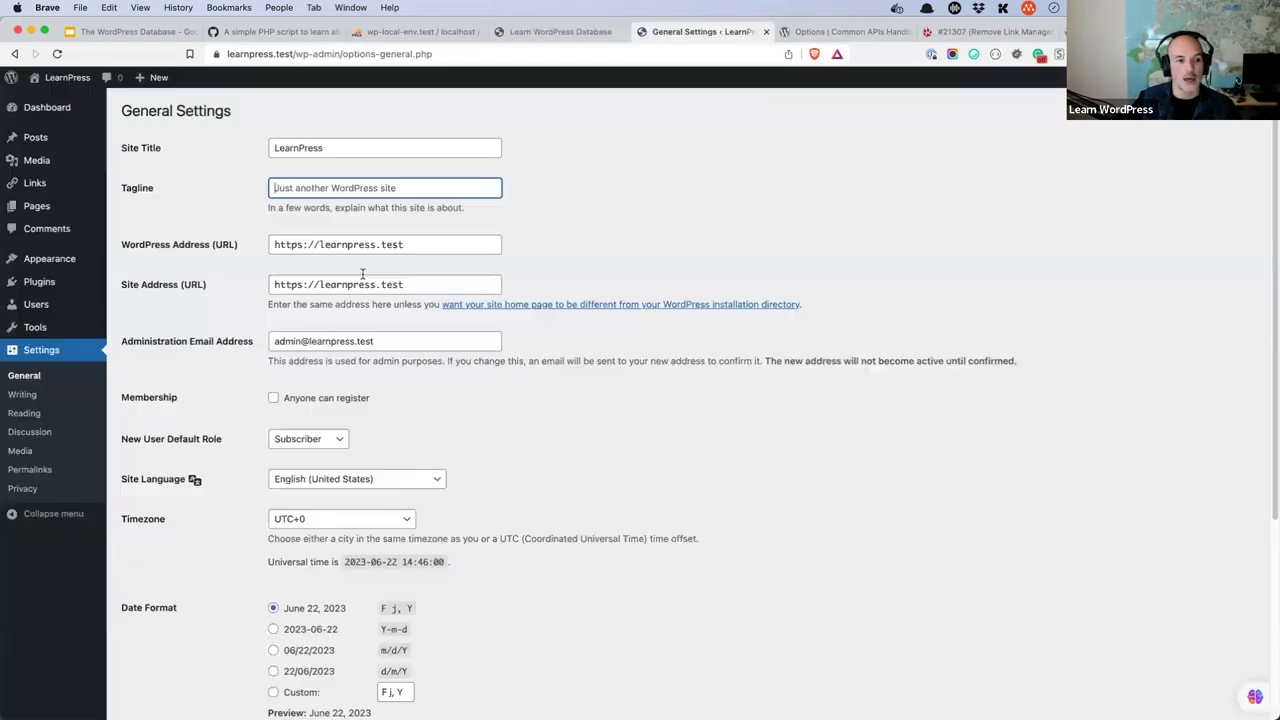
mouse_move(38, 144)
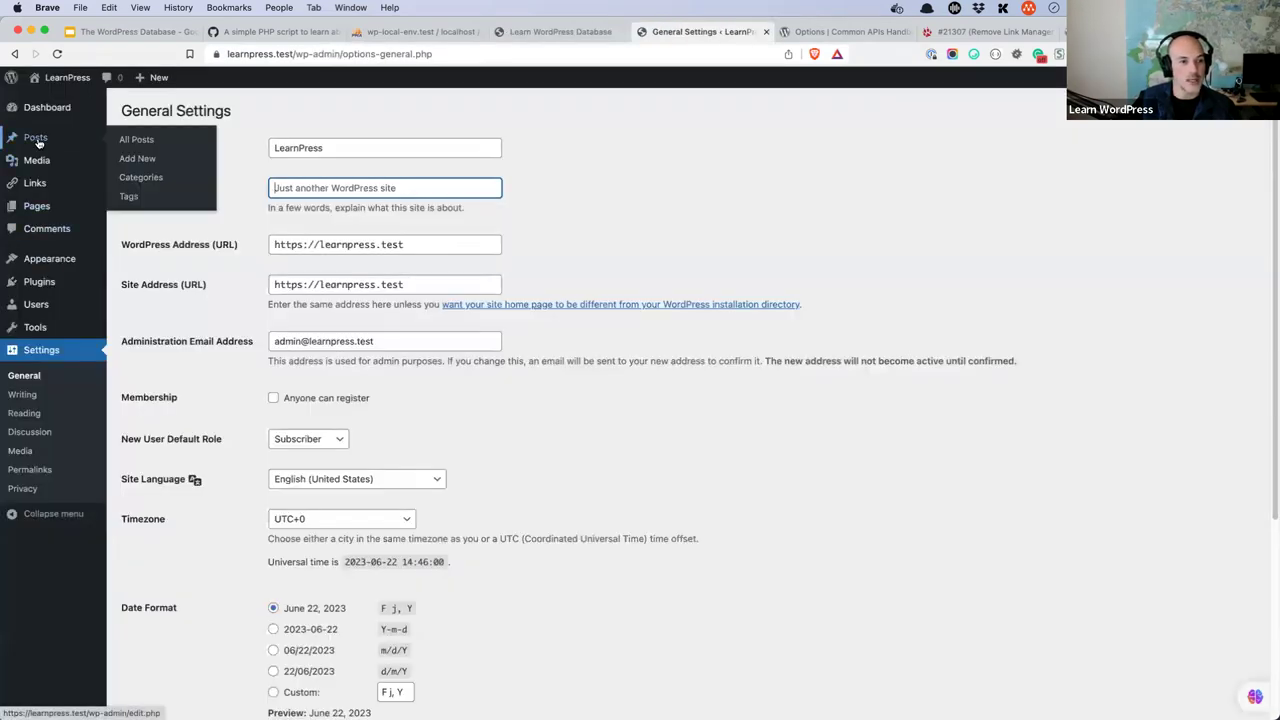
left_click(140, 177)
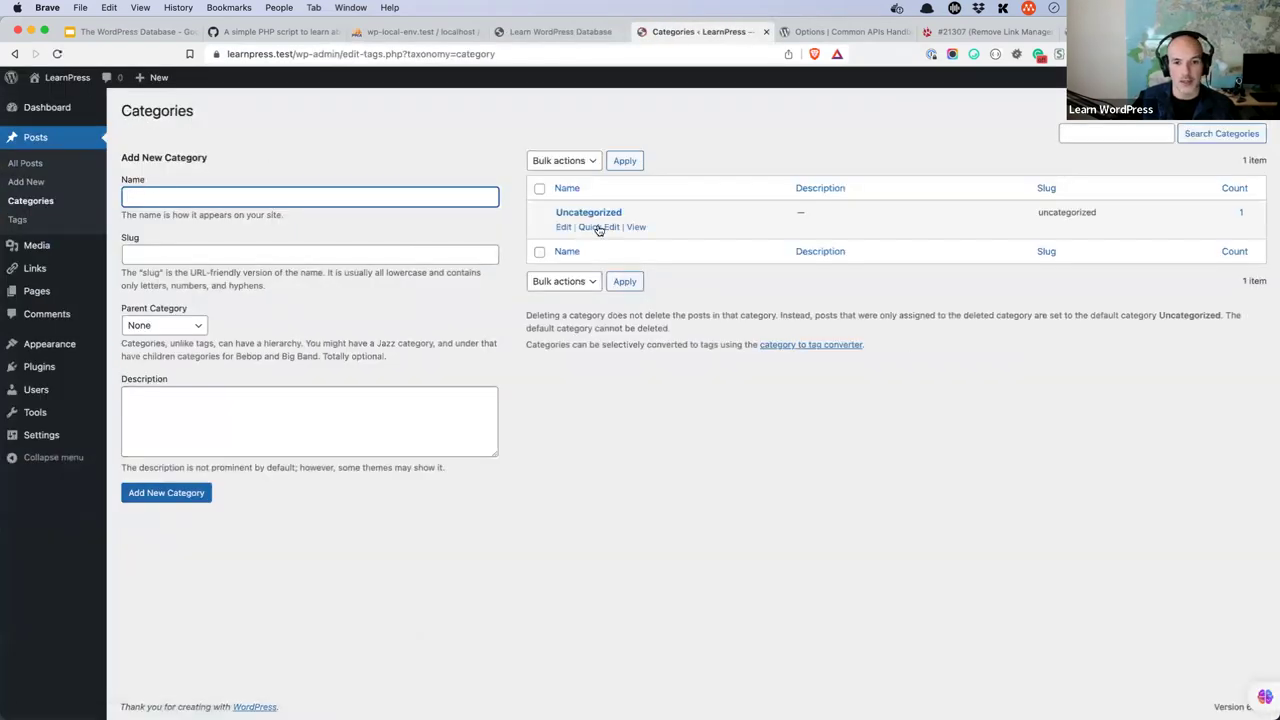
type("General")
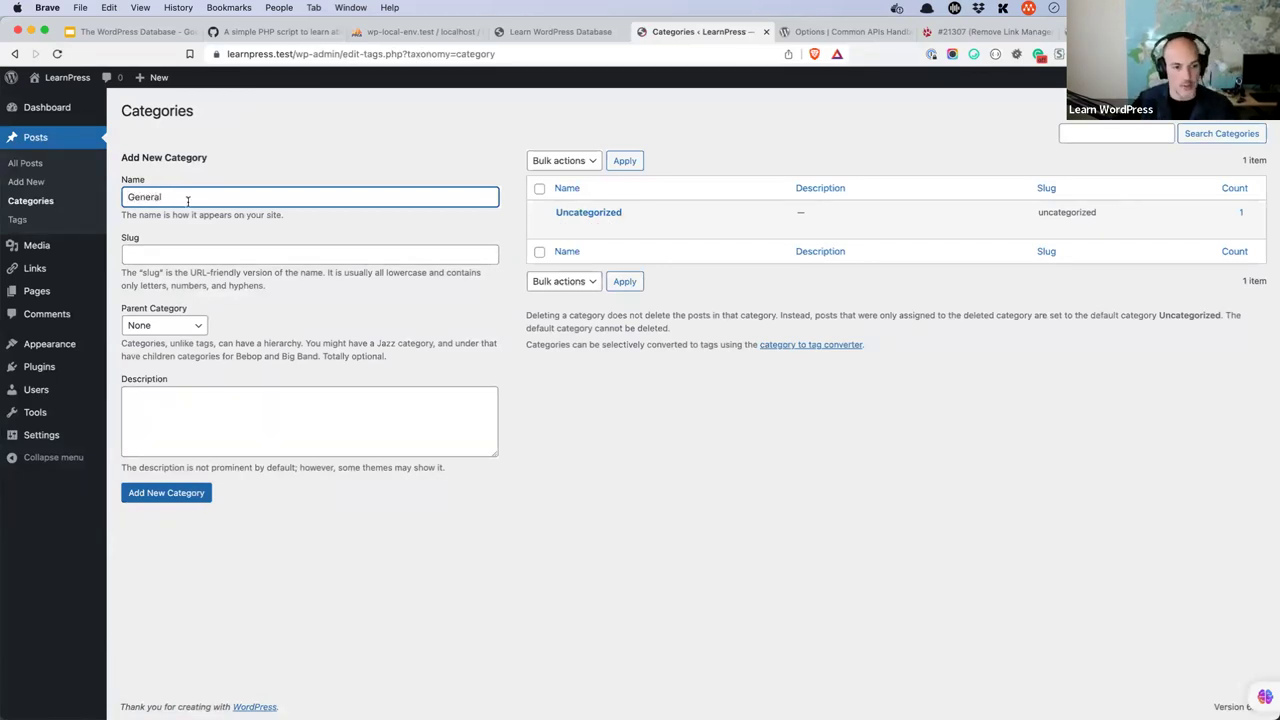
left_click(166, 490)
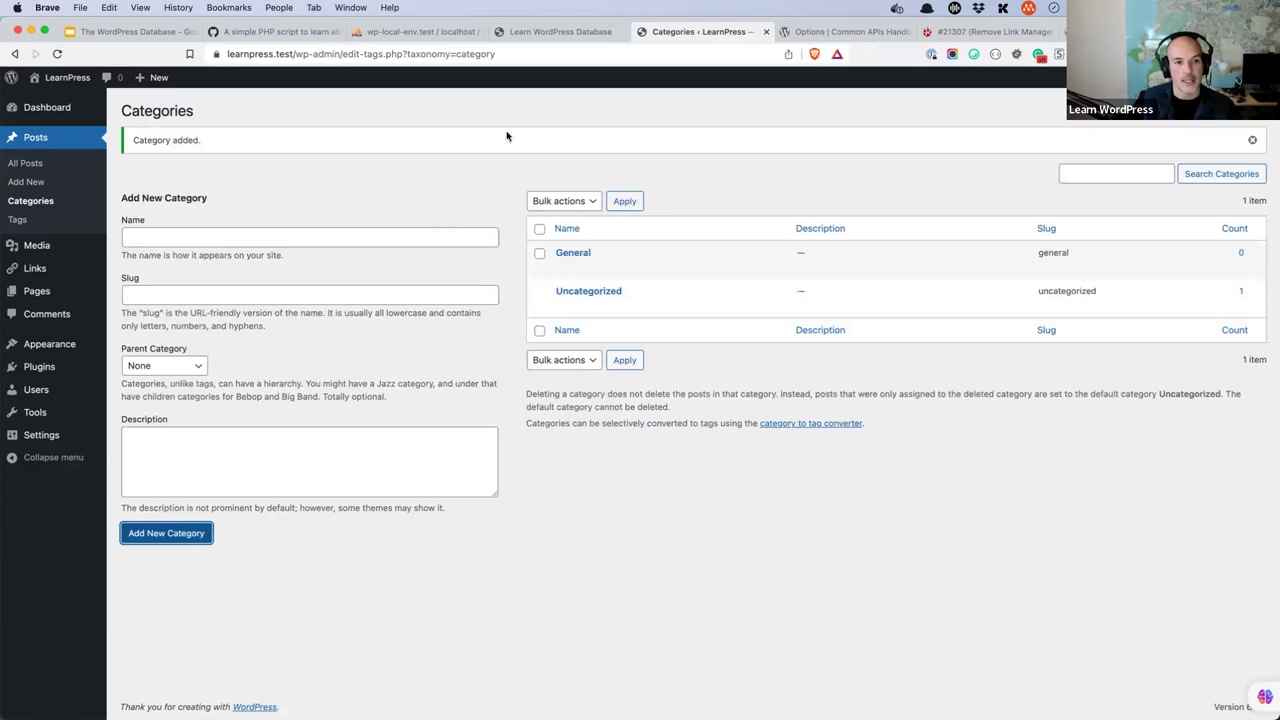
left_click(425, 31)
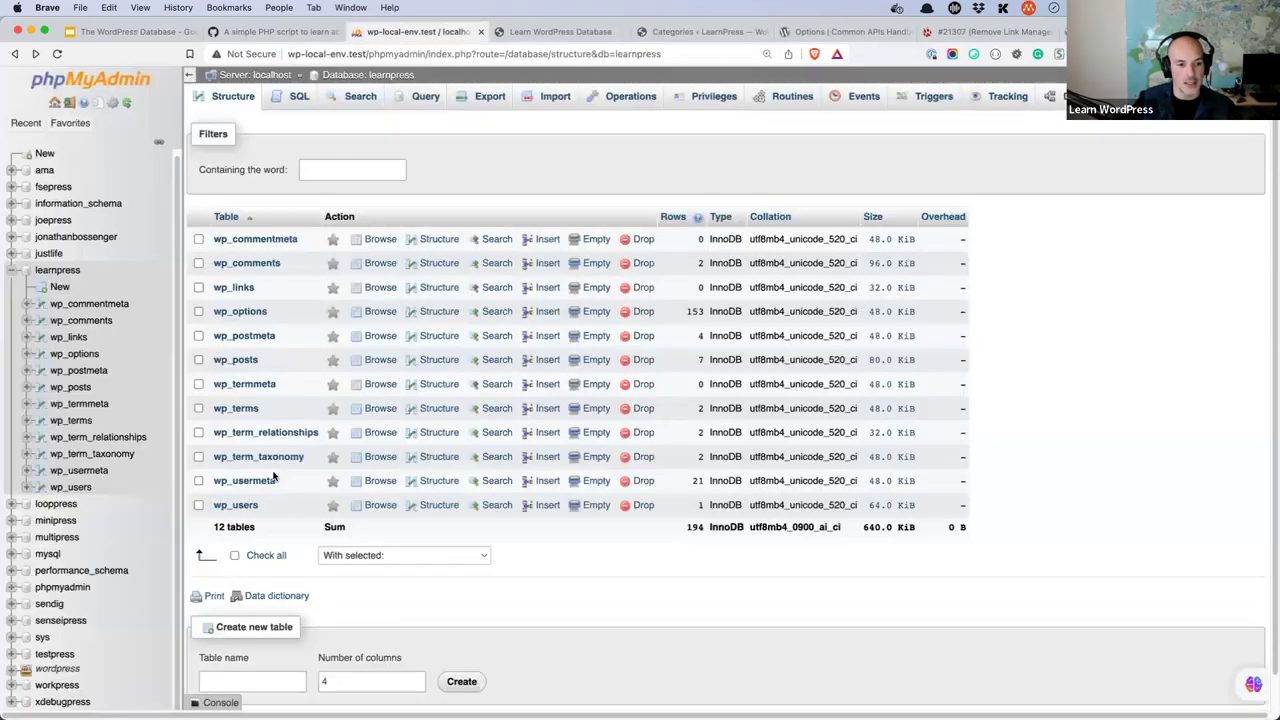
- Check wp_term_taxonomy, wp_terms and wp_term_relationships for the new General category, then open a blank tab
left_click(266, 457)
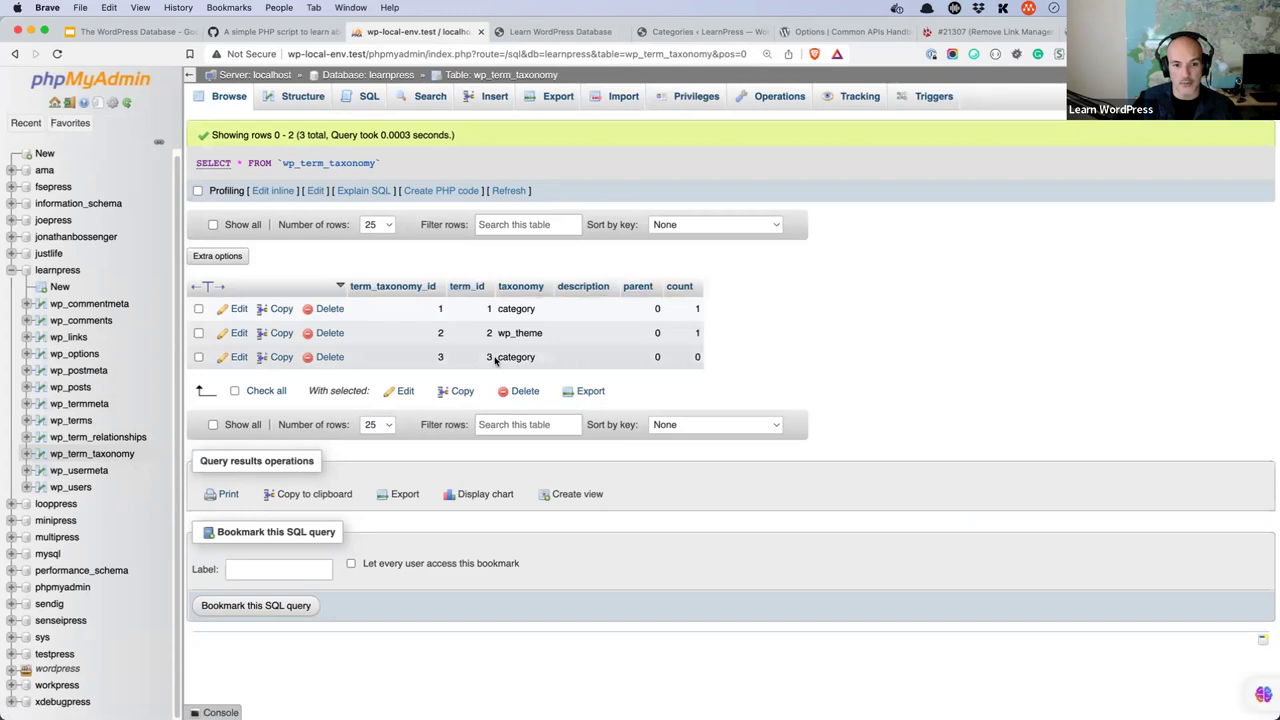
left_click(360, 75)
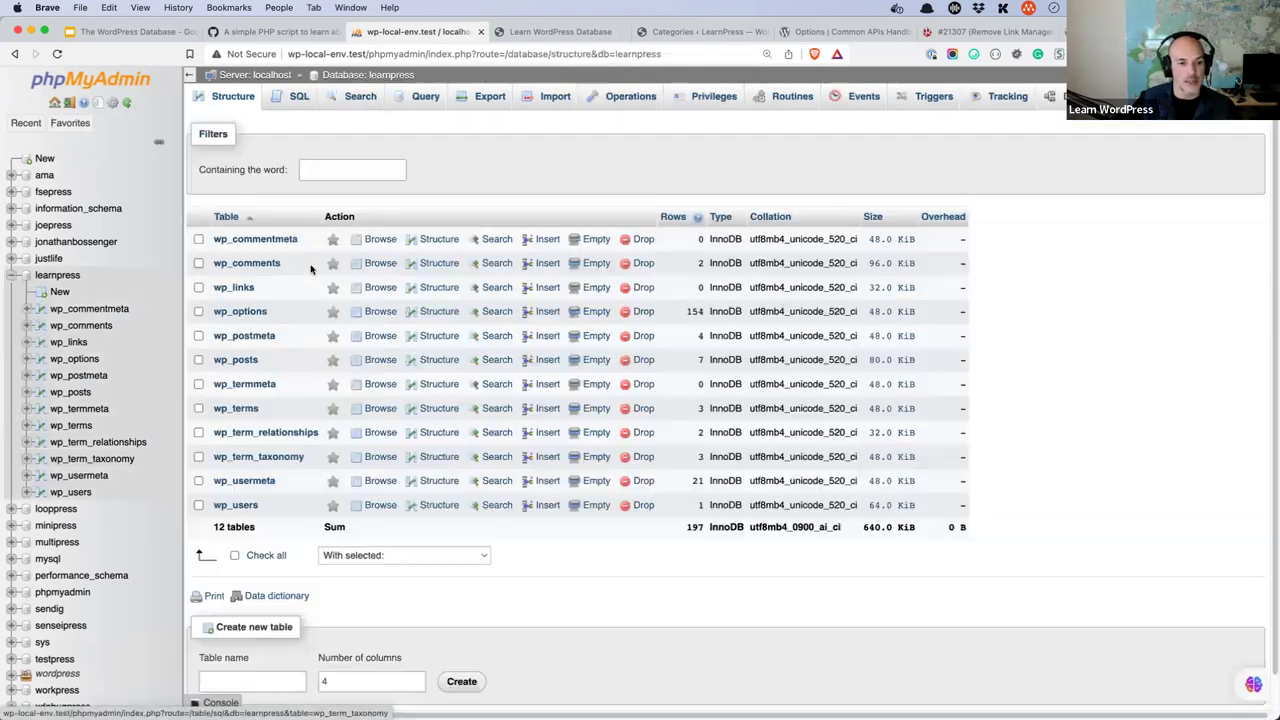
left_click(248, 410)
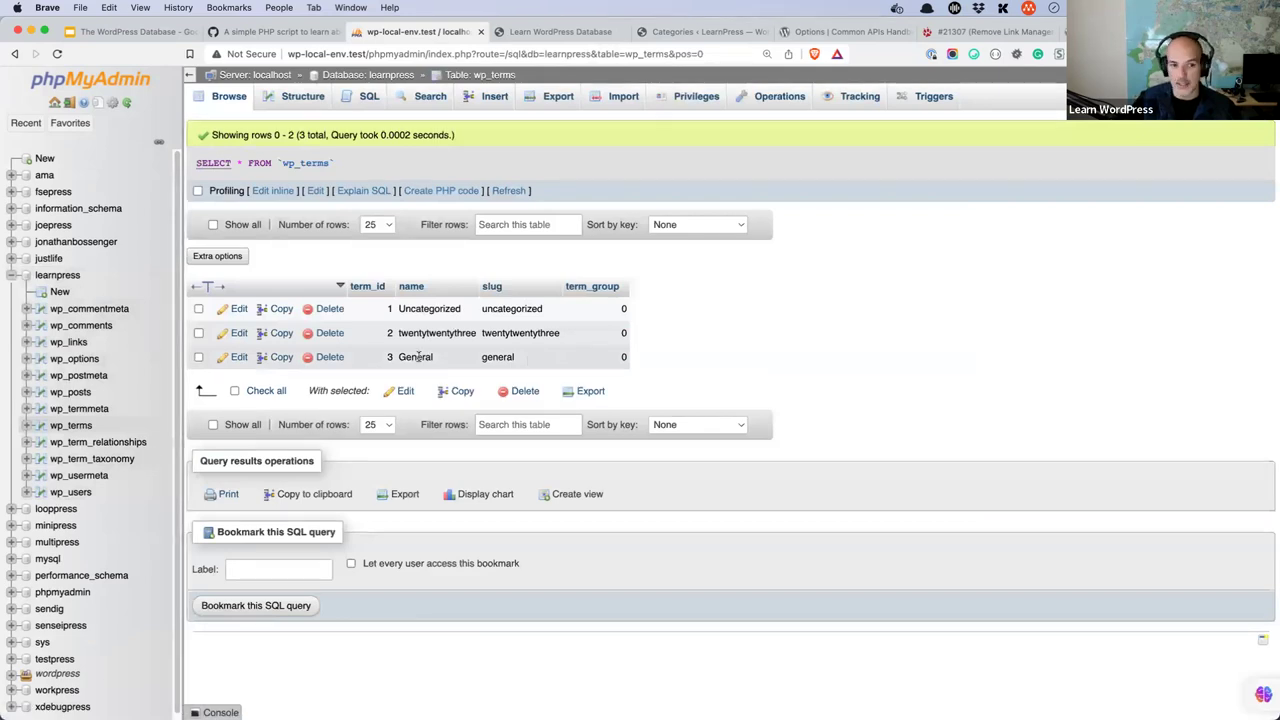
left_click(398, 78)
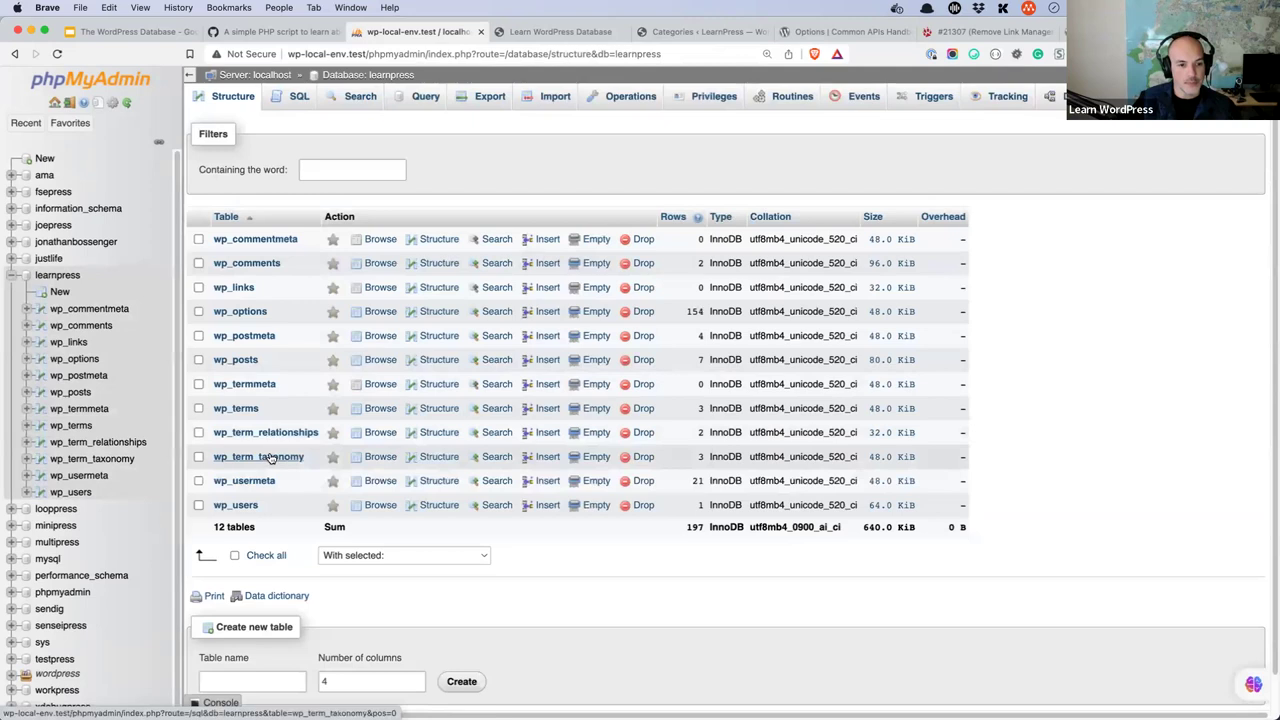
left_click(271, 435)
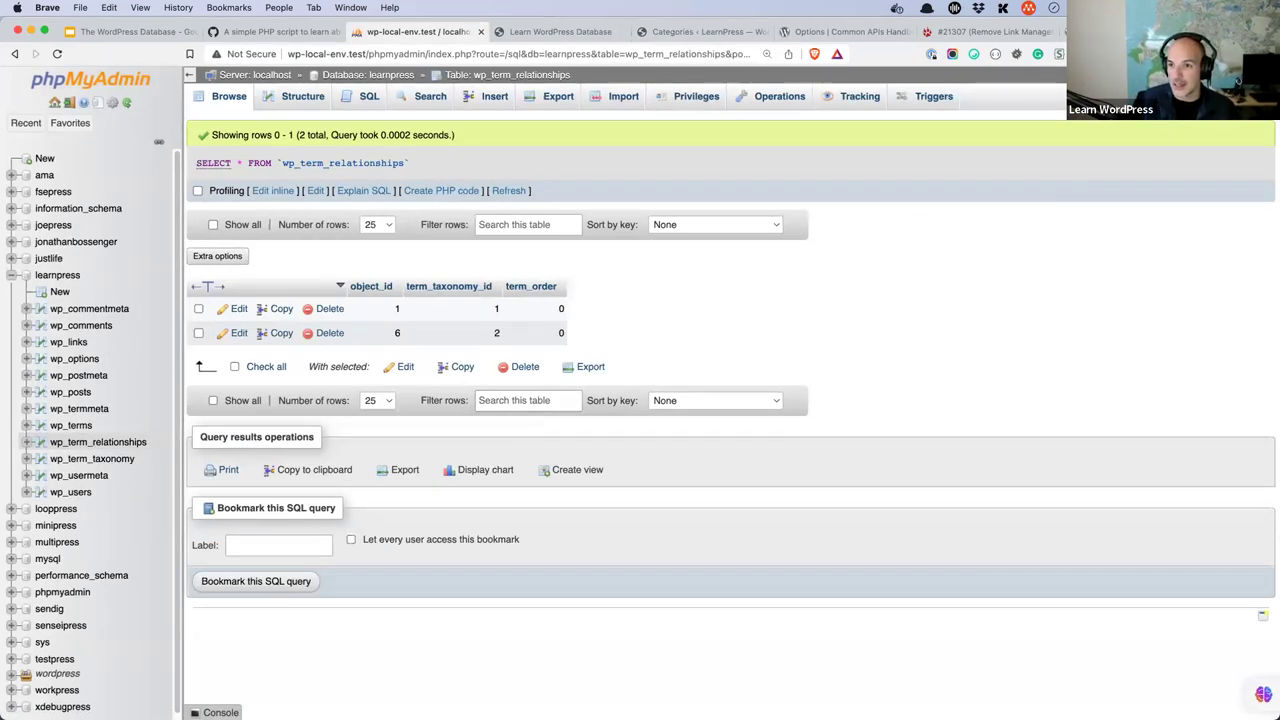
key("super+t")
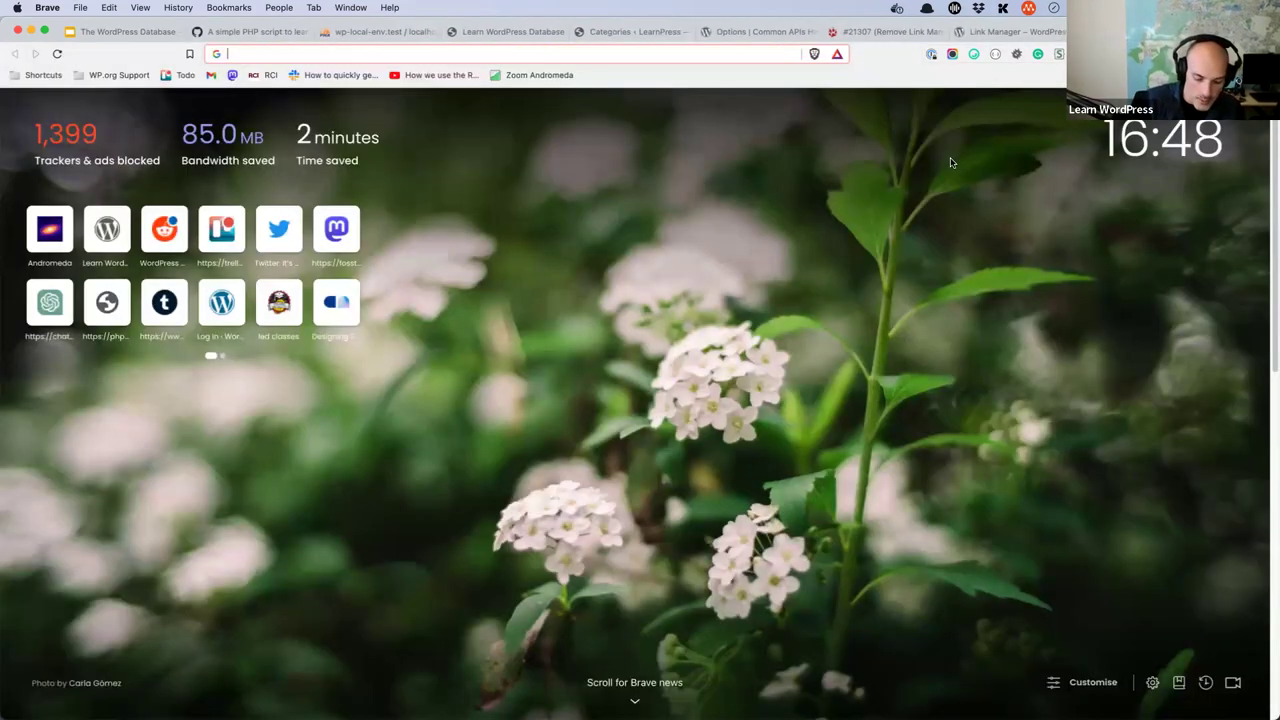
- Load wordpress.net, then go to milestonesbook.wordpress.com for the 'Building Blocks' book page
type("wordpress.net")
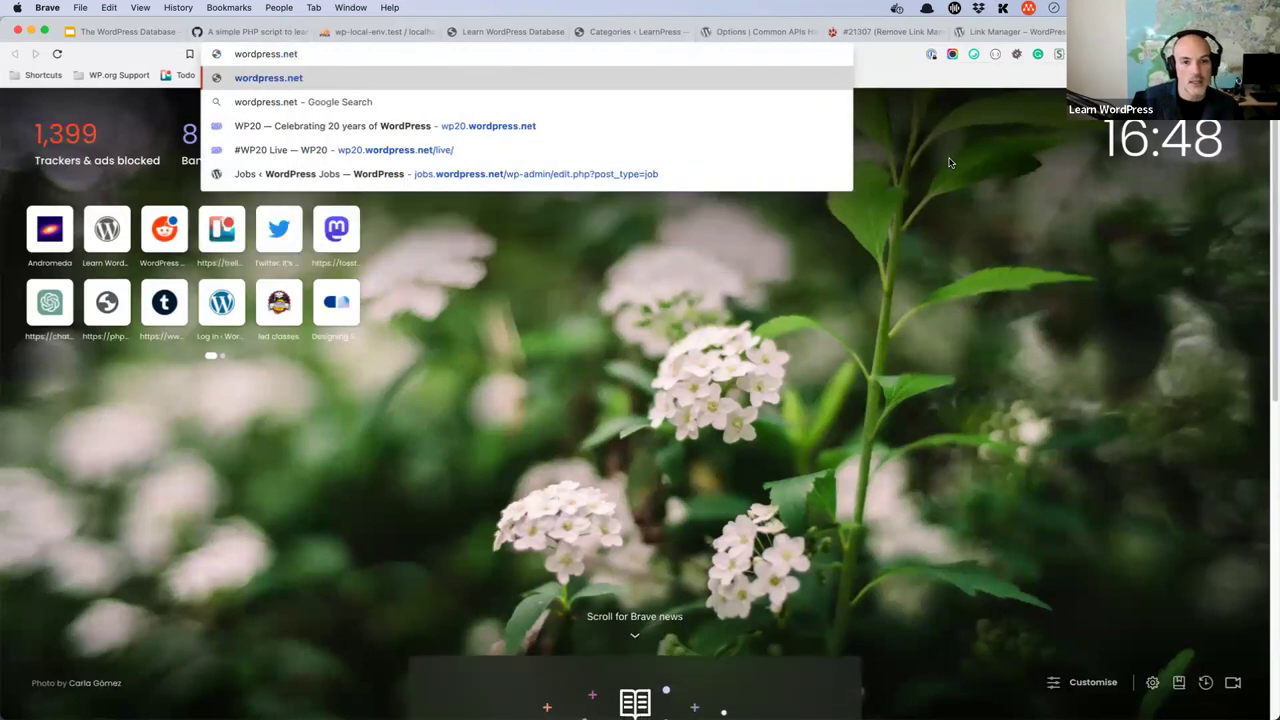
key("Return")
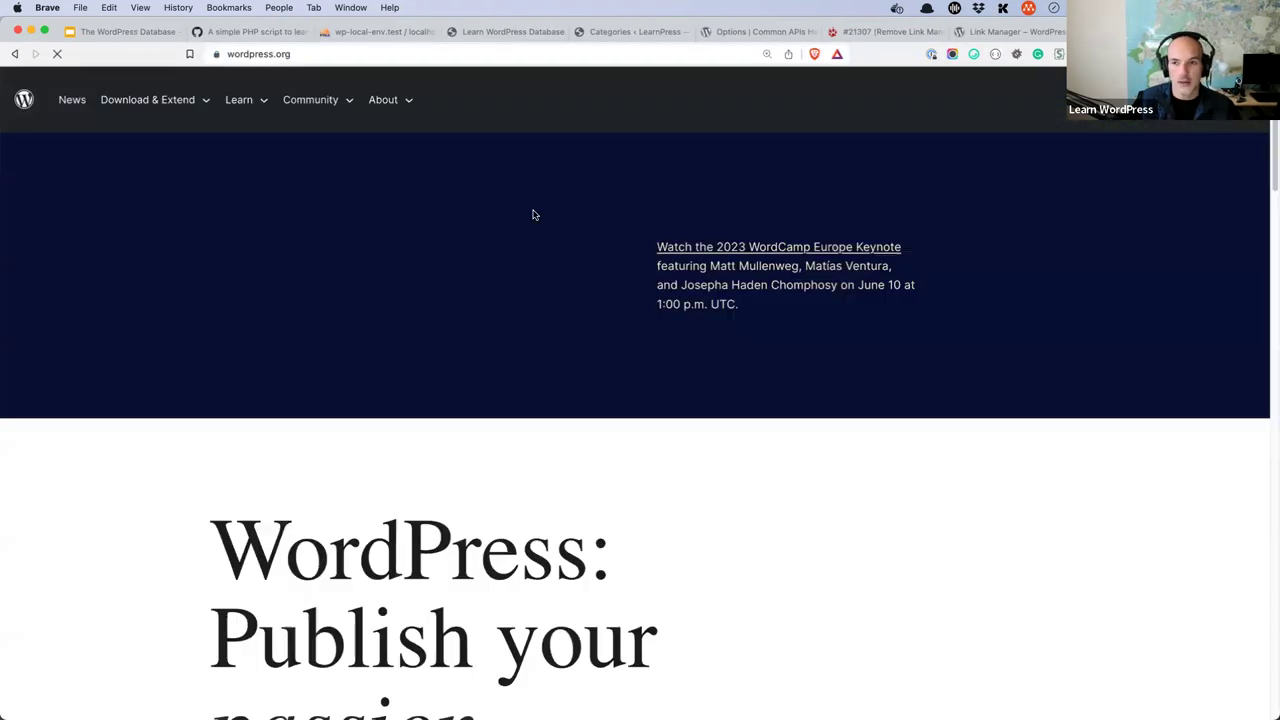
left_click(407, 57)
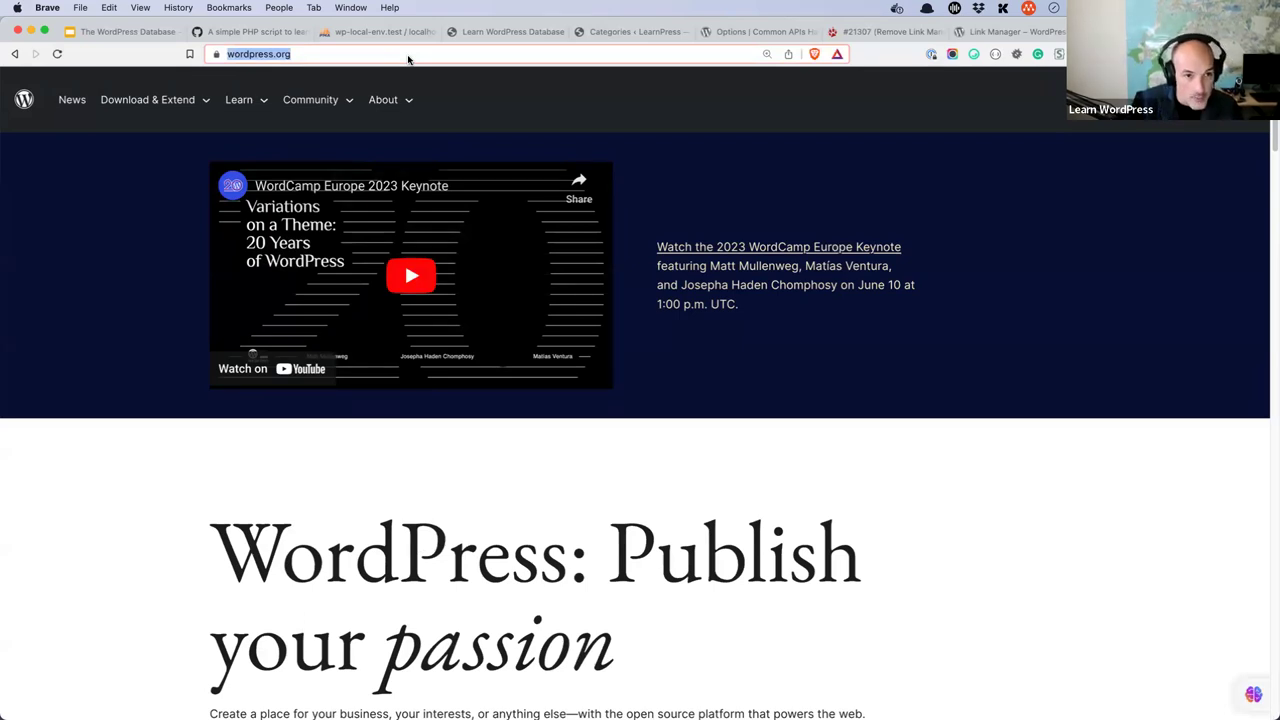
type("milesto")
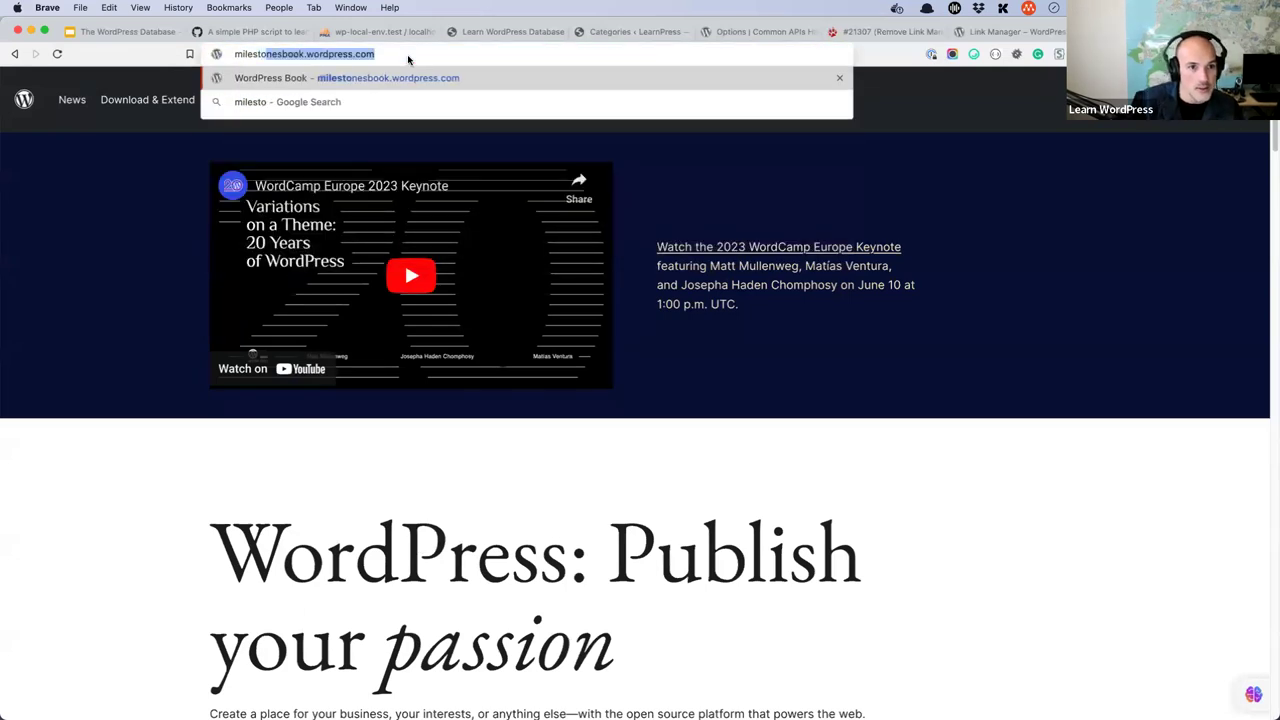
key("Return")
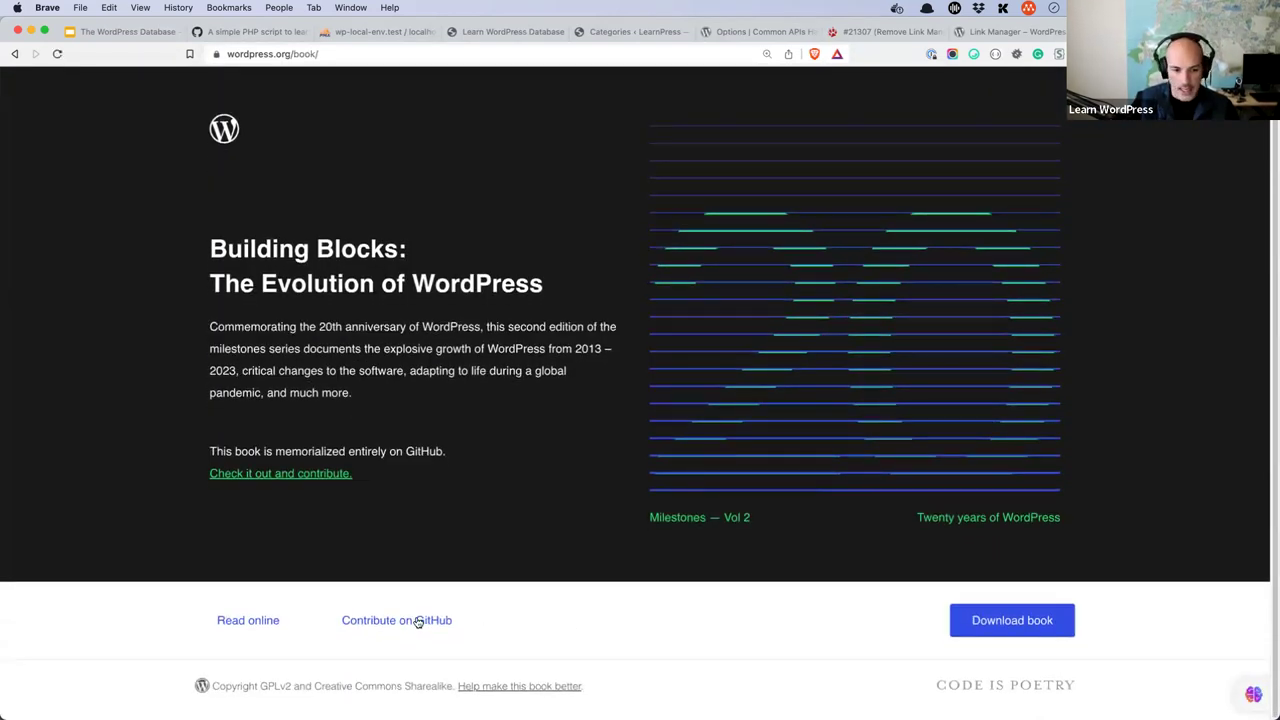
- Follow the book's Contribute on GitHub link and reach the WordPress organization page on GitHub
left_click(420, 620, "super")
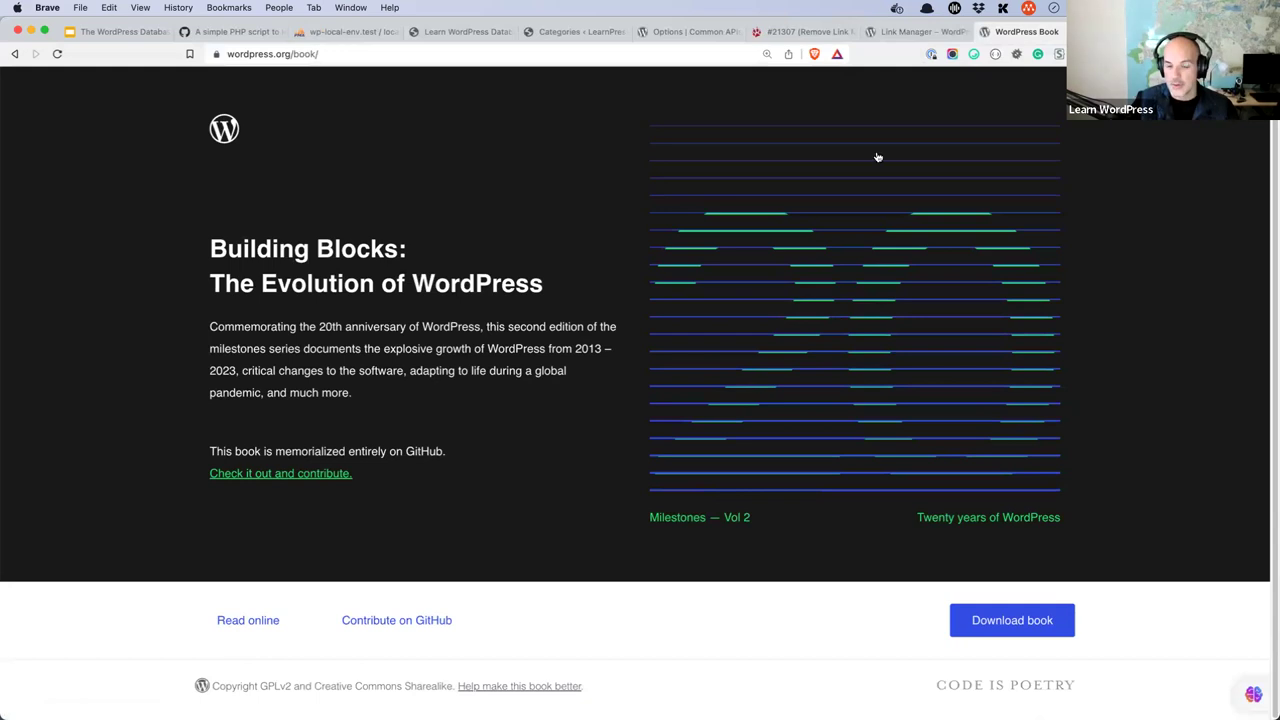
scroll(604, 342, "down", 10)
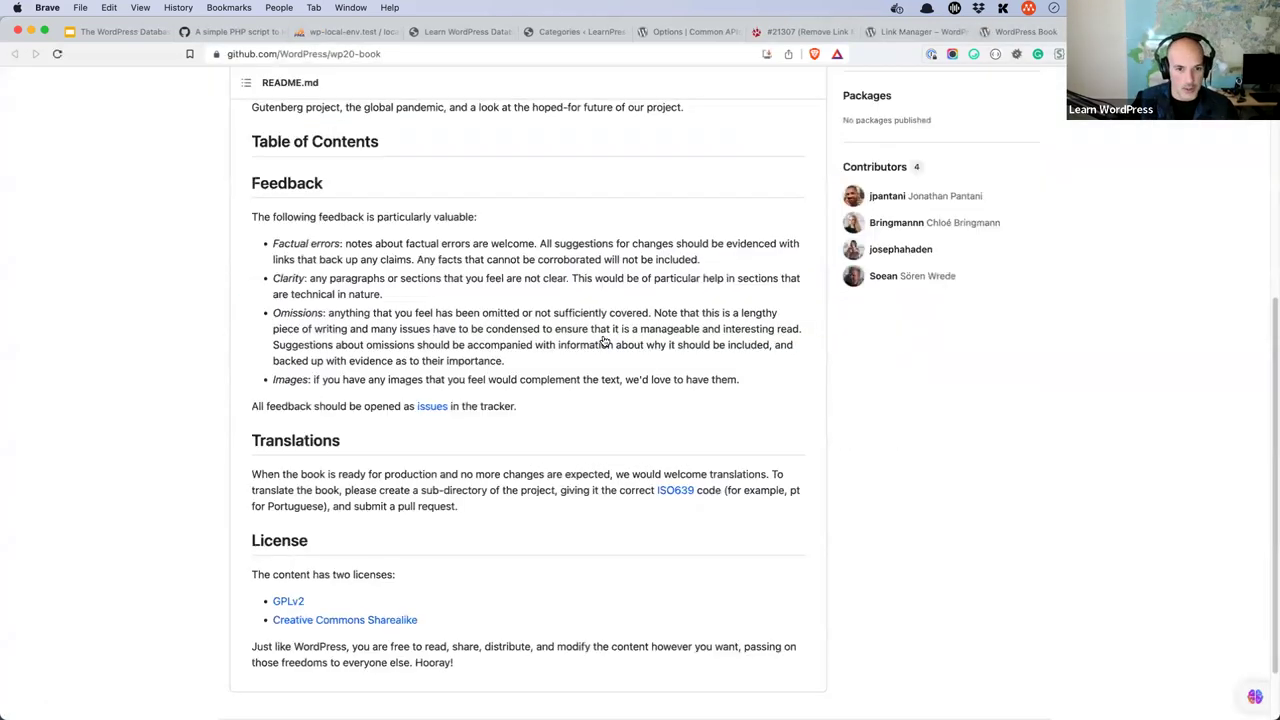
scroll(556, 355, "up", 8)
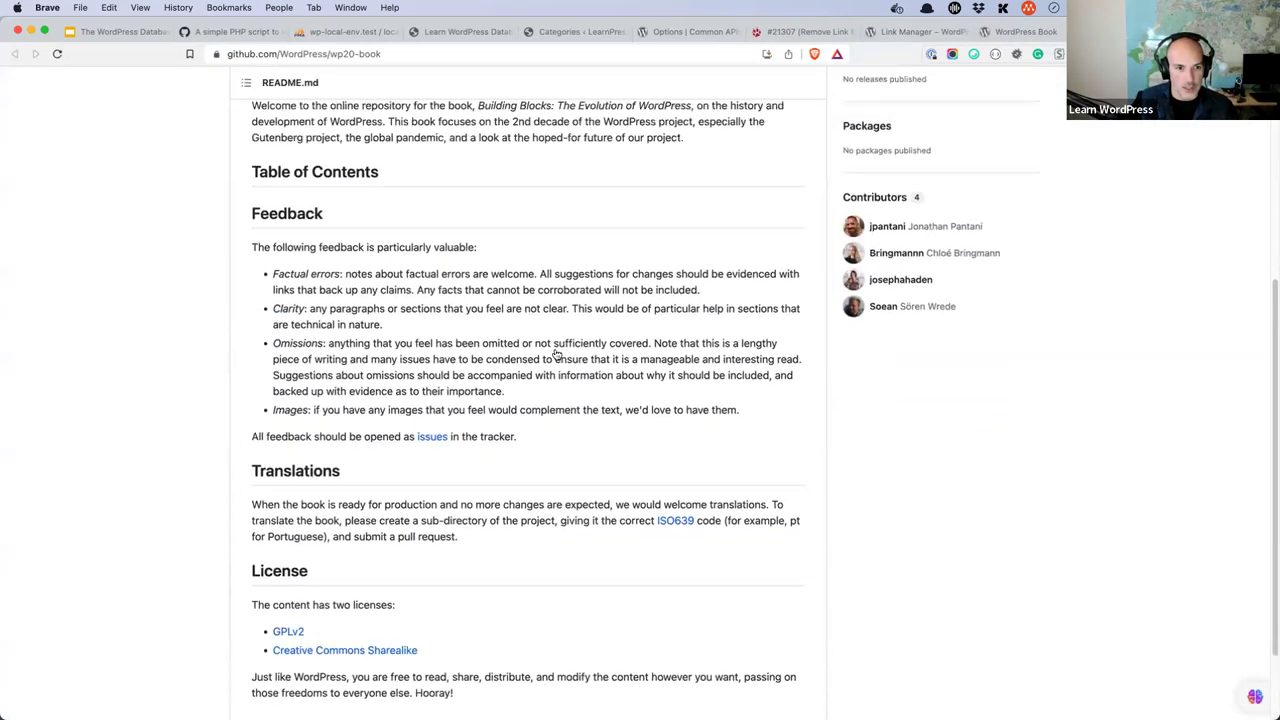
left_click(1022, 32)
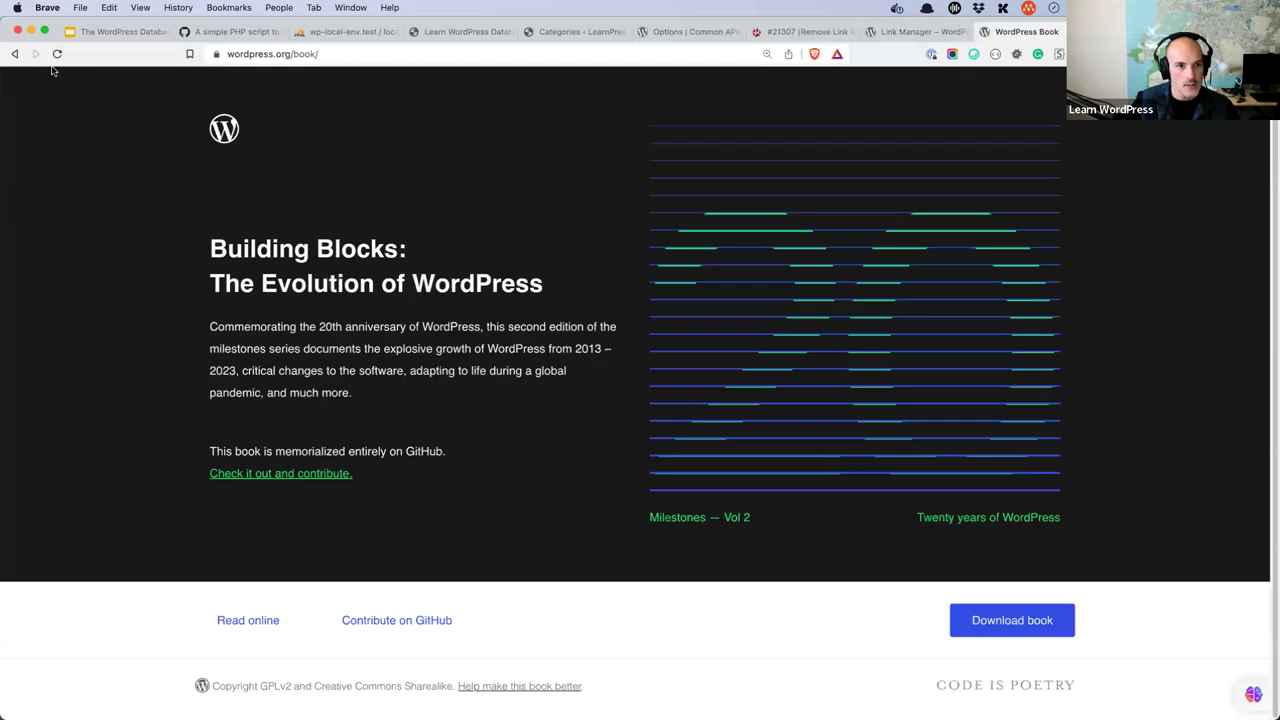
left_click(15, 55)
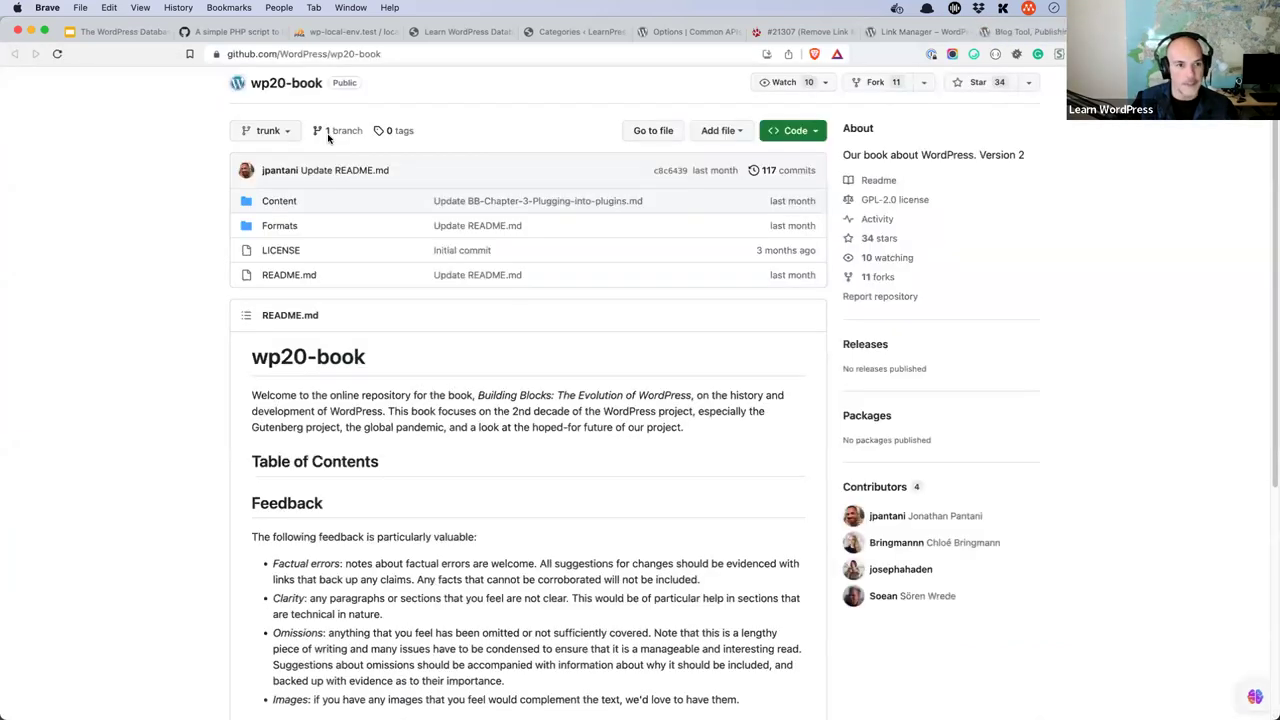
mouse_move(97, 88)
left_click(263, 104)
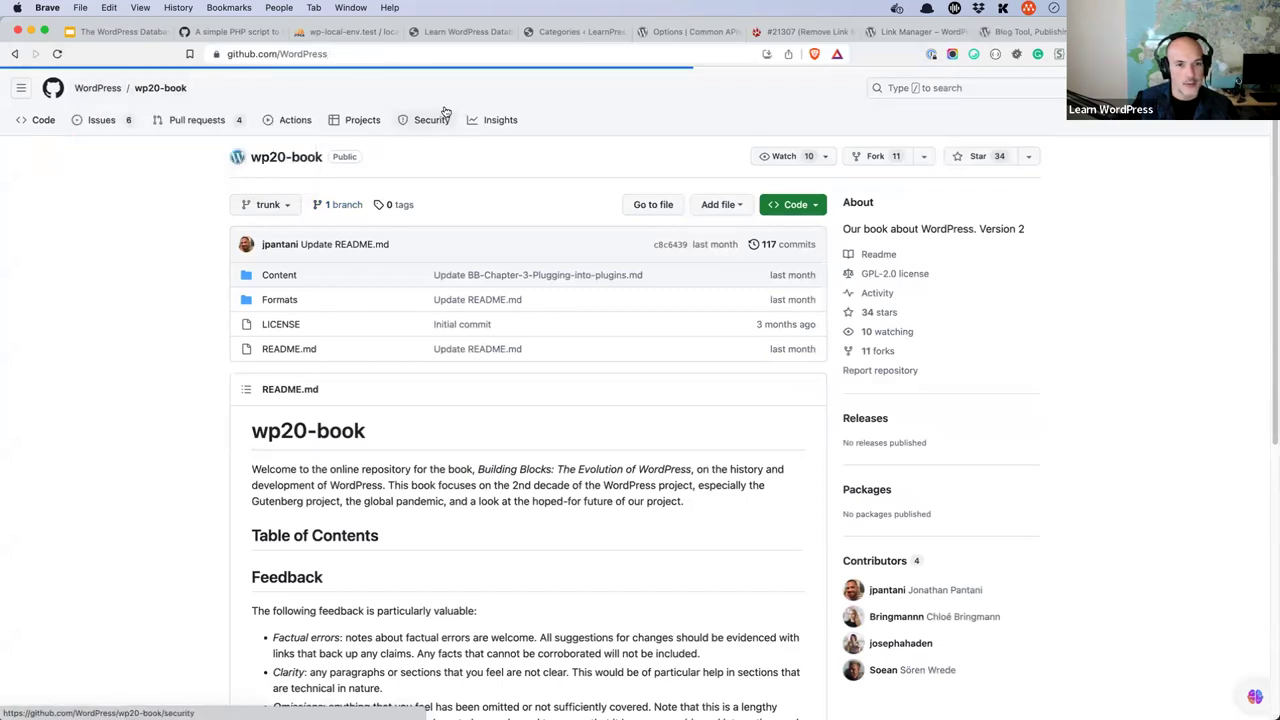
- Search the WordPress organization's repositories for 'book' and open the original book repository
left_click(350, 440)
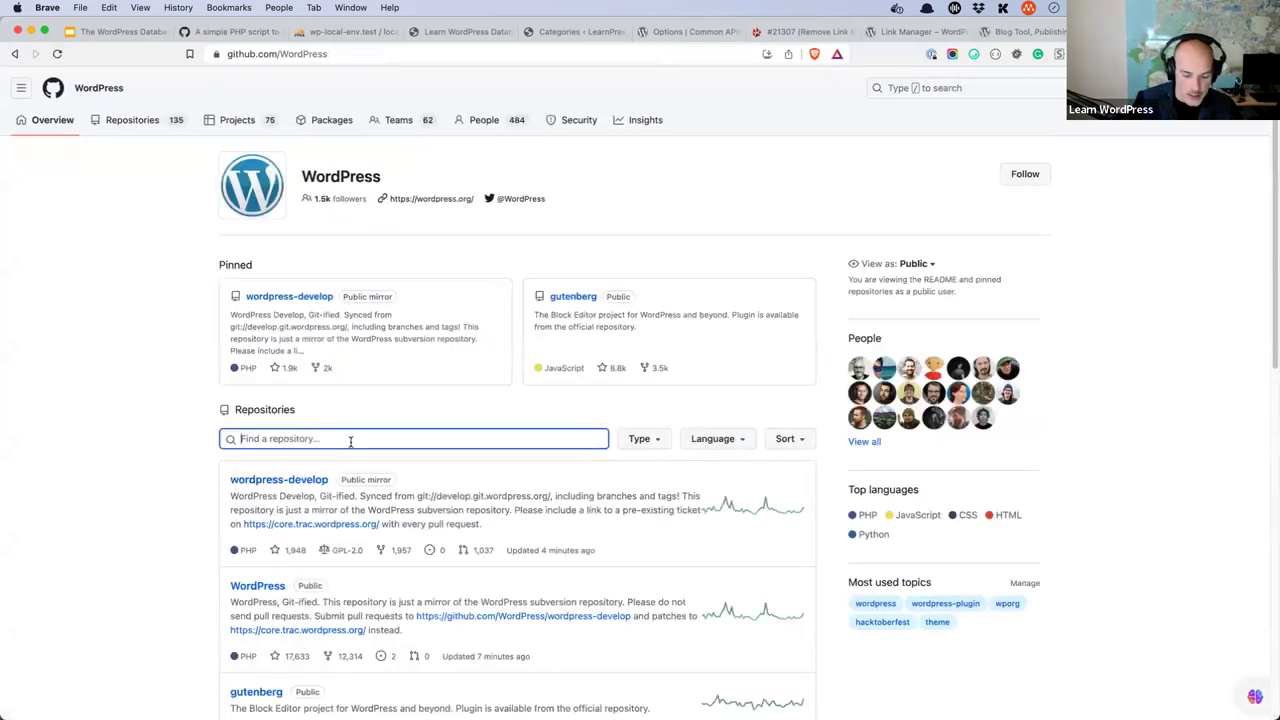
type("book")
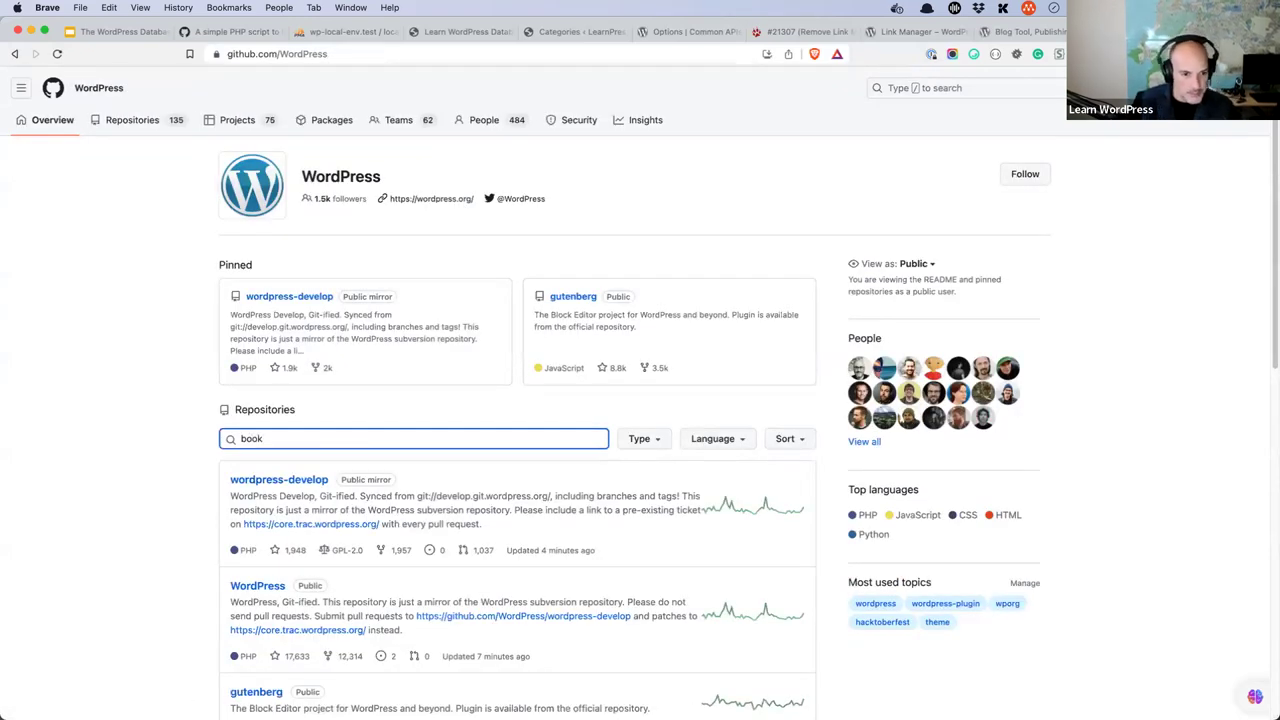
scroll(349, 450, "down", 2)
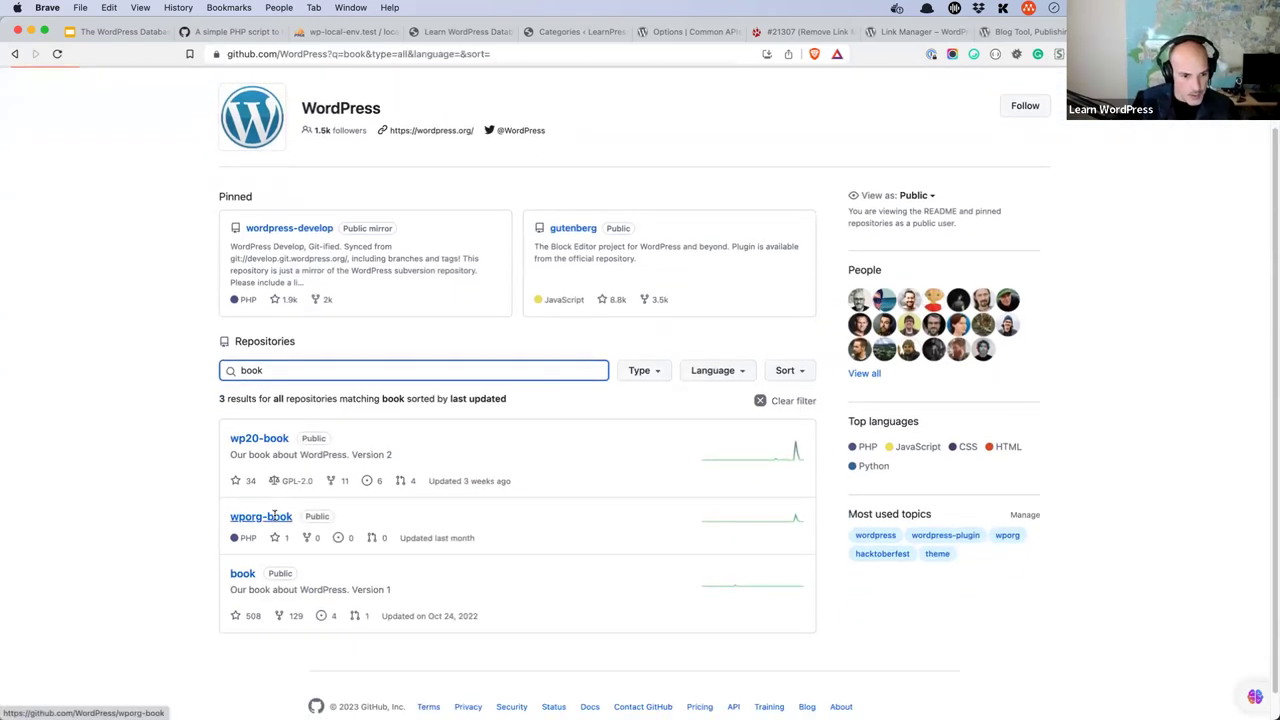
left_click(243, 576)
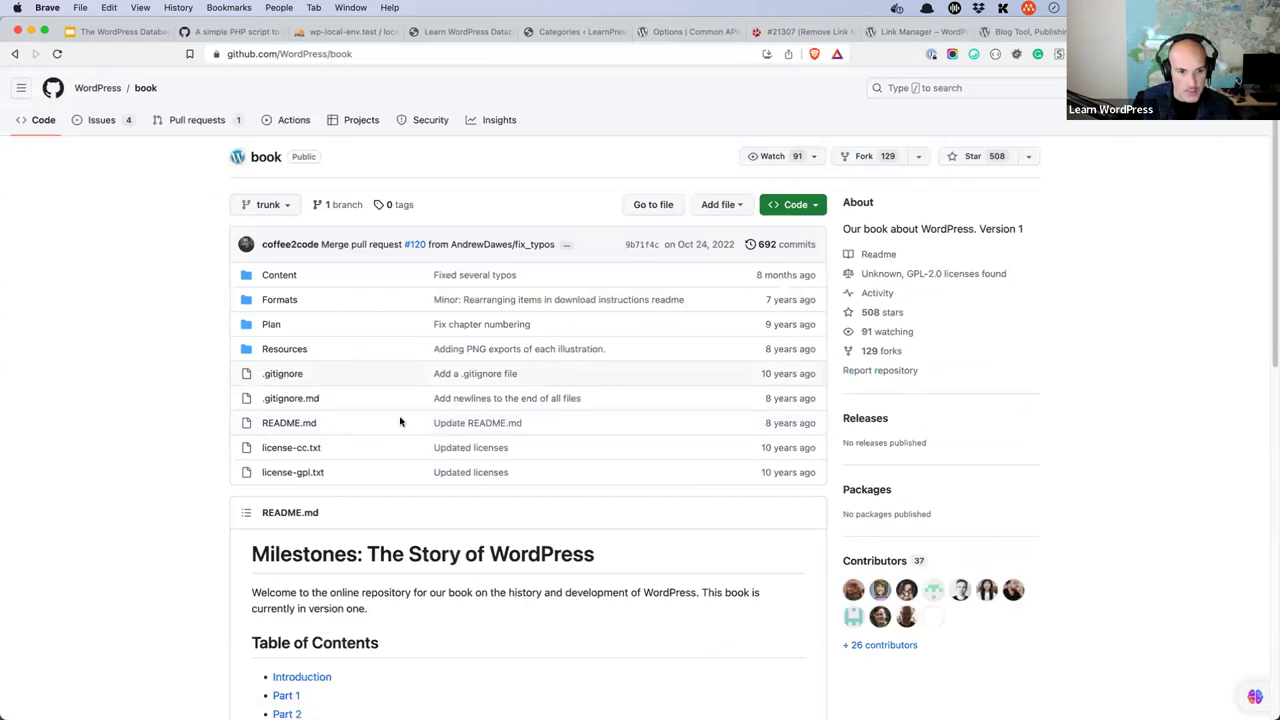
- Follow the README's link to the interviews conducted for the book
scroll(400, 423, "down", 3)
left_click(353, 53)
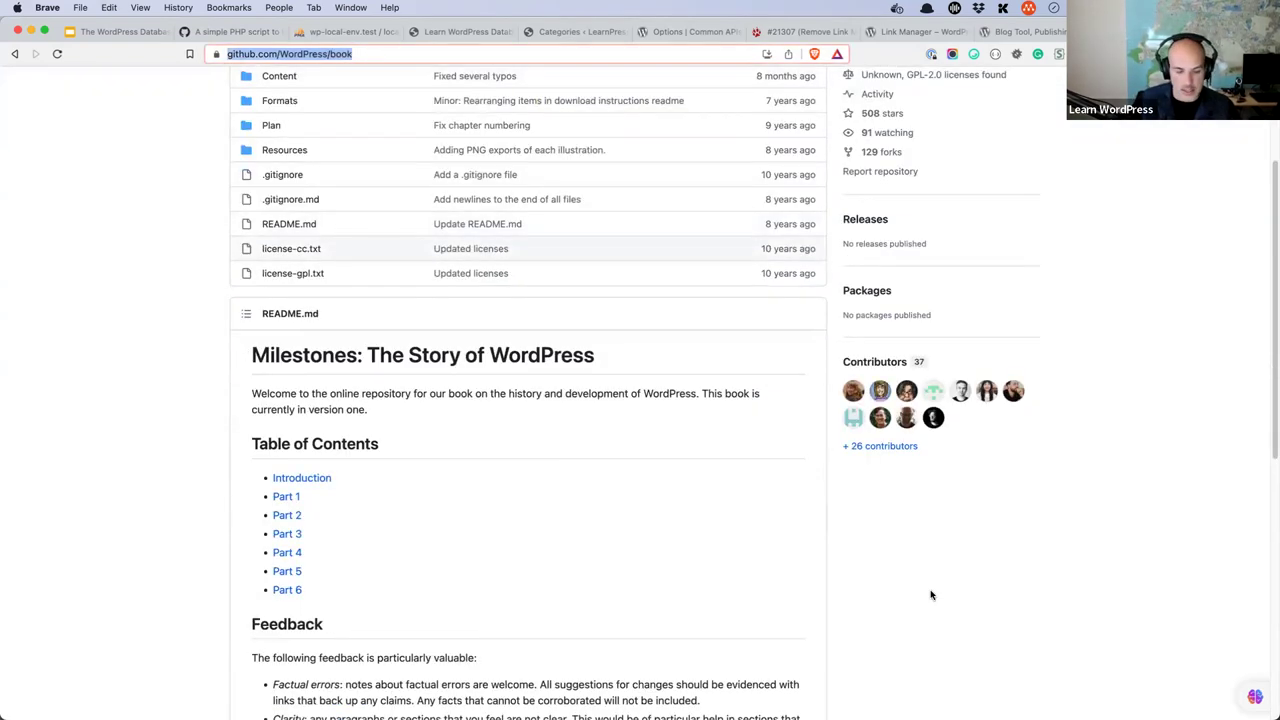
scroll(529, 530, "down", 1)
scroll(529, 530, "down", 5)
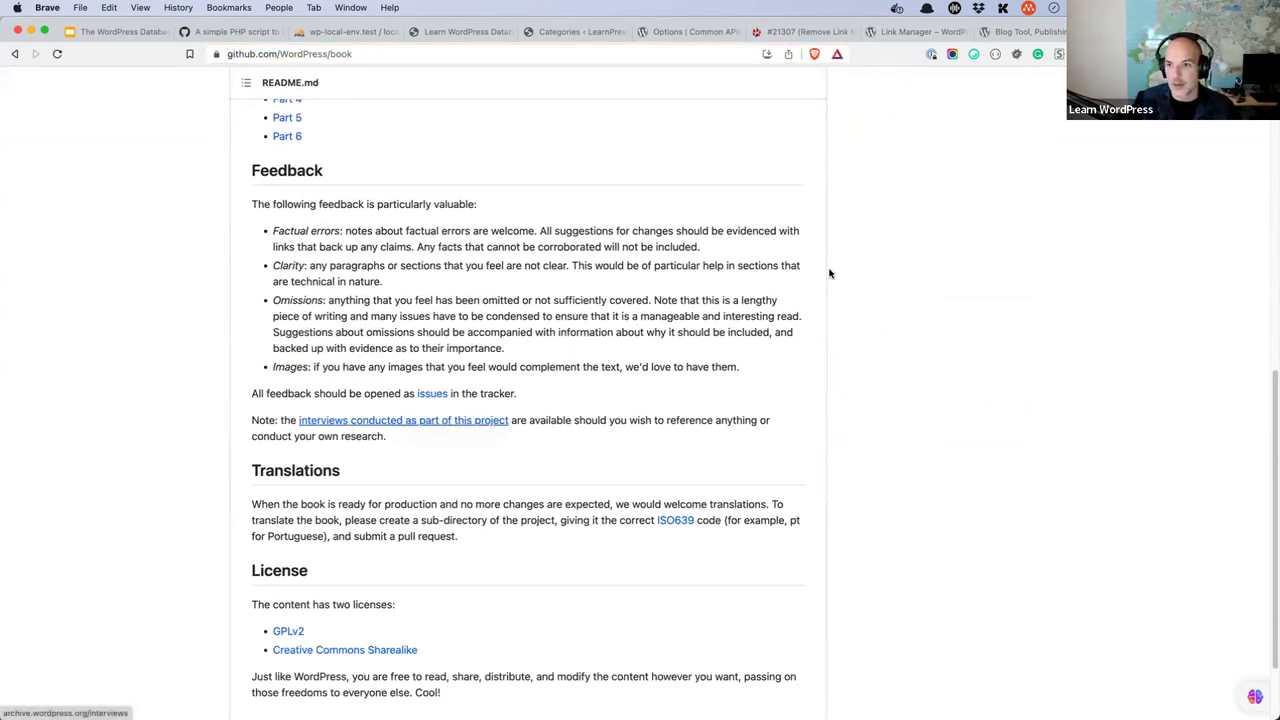
left_click(390, 420)
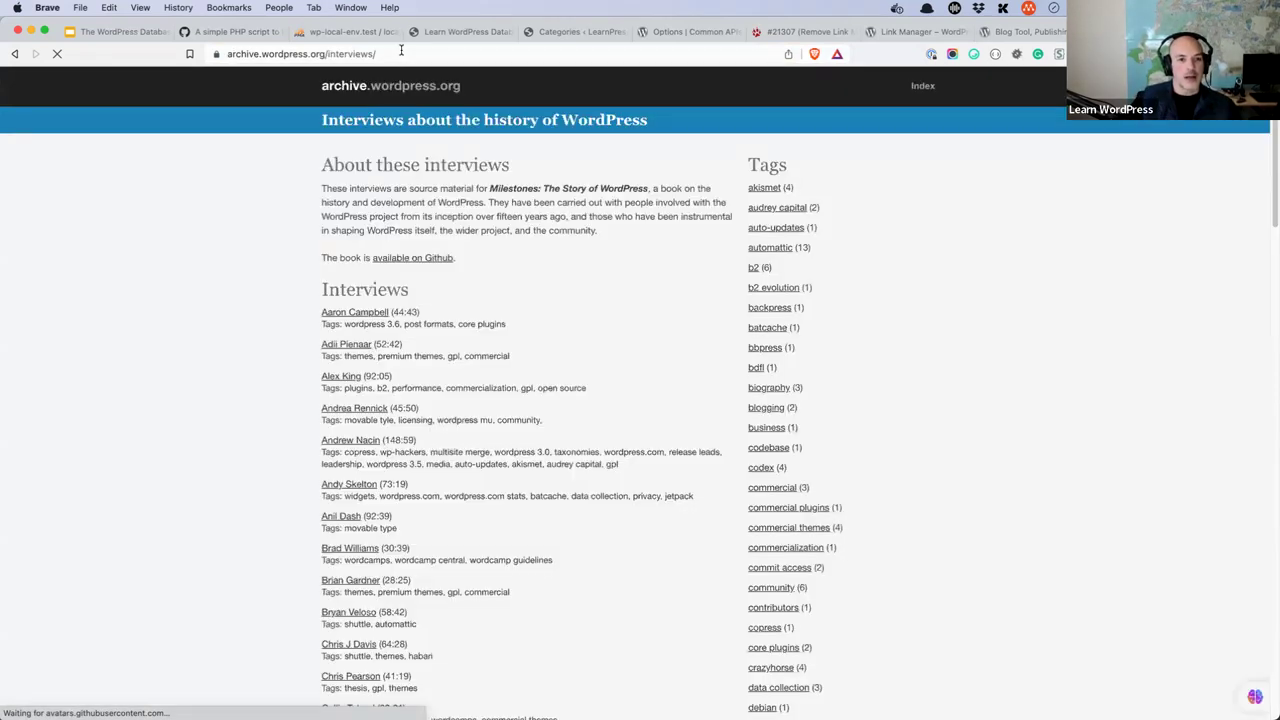
- Scroll through the archive.wordpress.org interview list, then return to phpMyAdmin's wp_term_relationships table
left_click(402, 54)
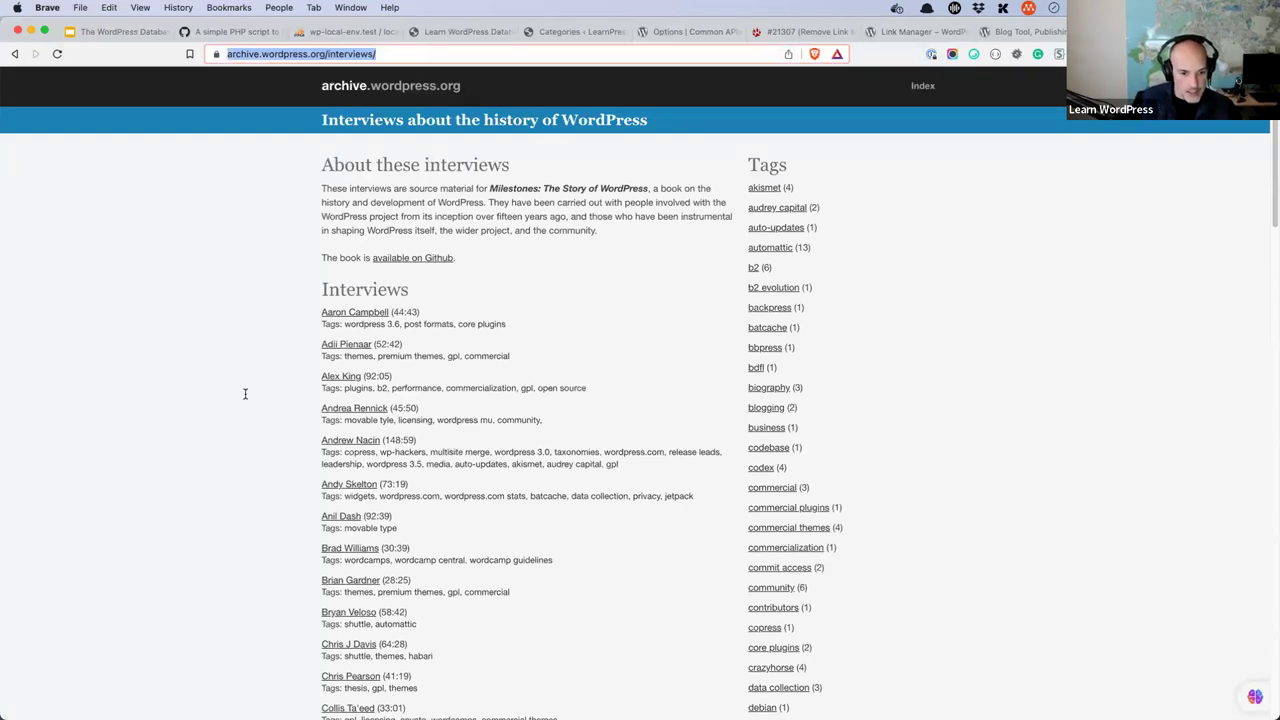
scroll(246, 395, "down", 5)
scroll(246, 395, "down", 9)
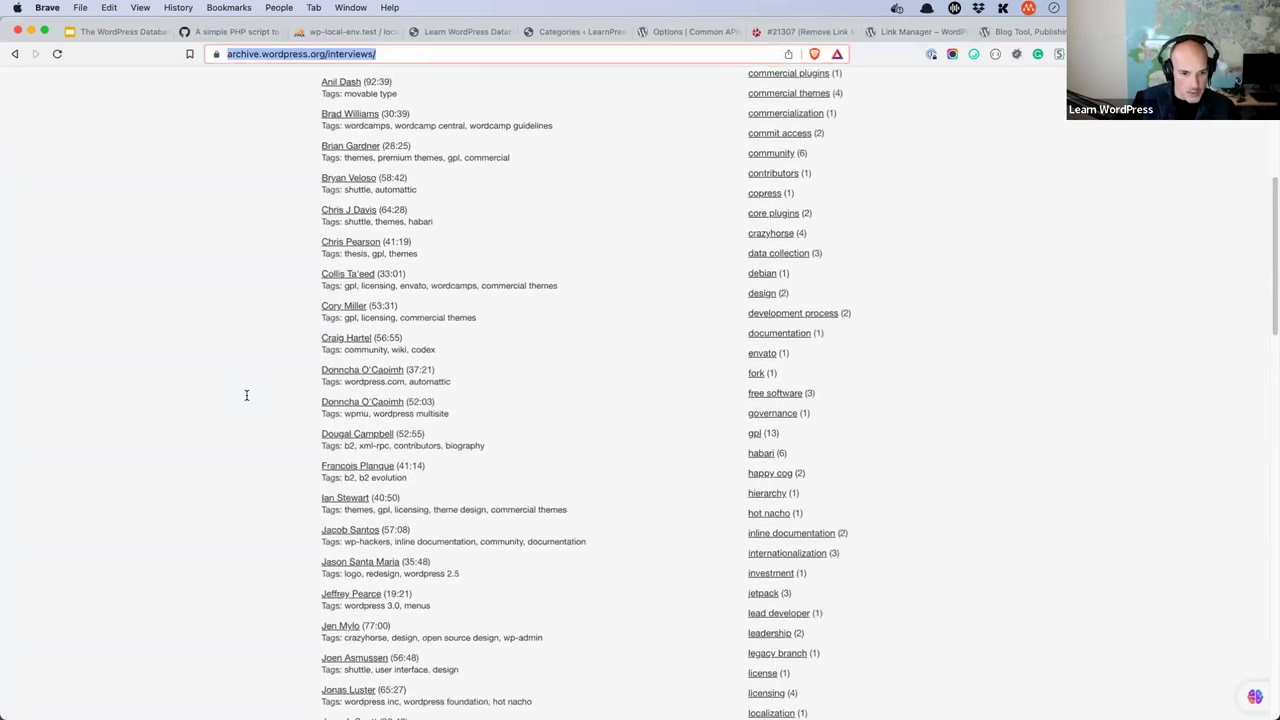
scroll(248, 395, "down", 4)
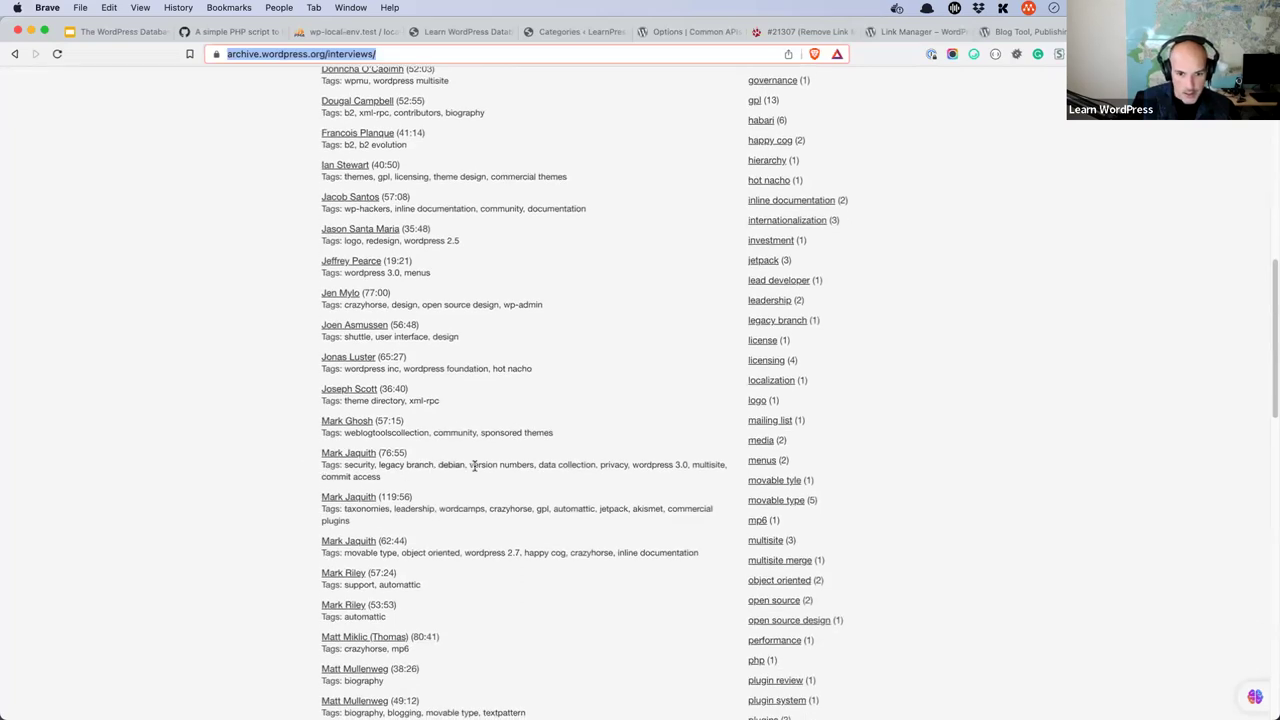
scroll(476, 472, "down", 1)
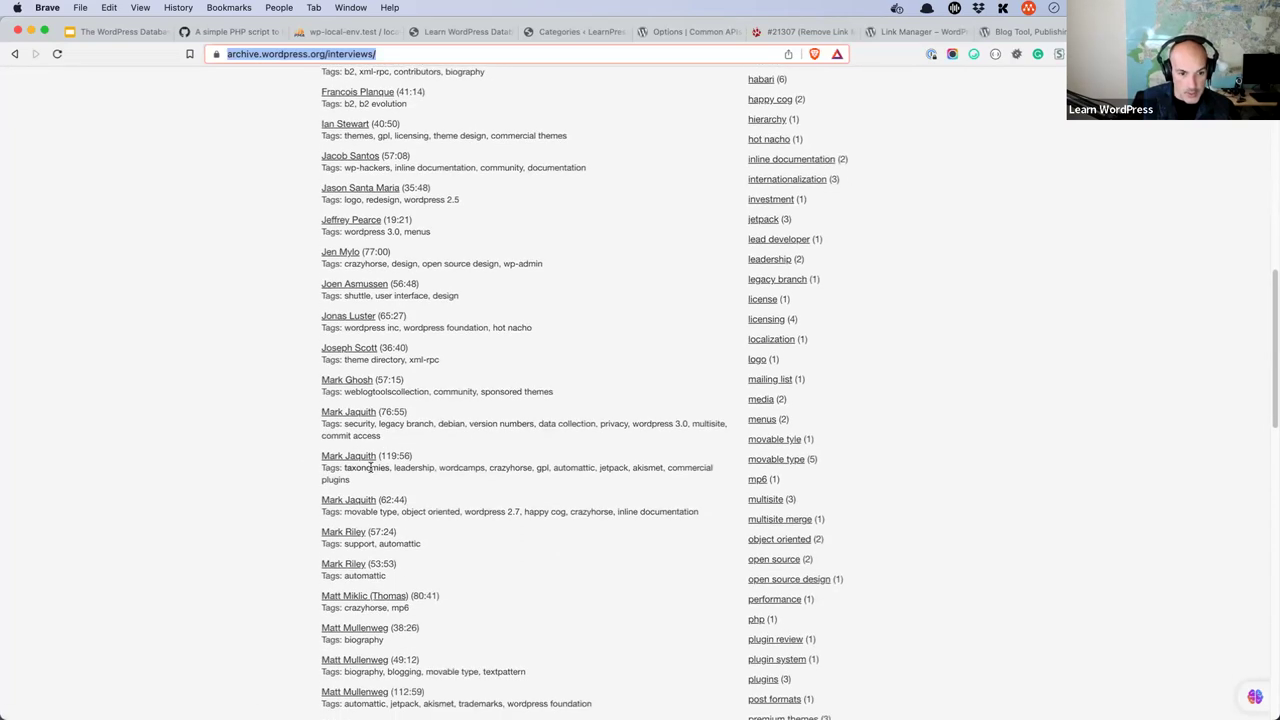
left_click_drag(418, 456, 322, 458)
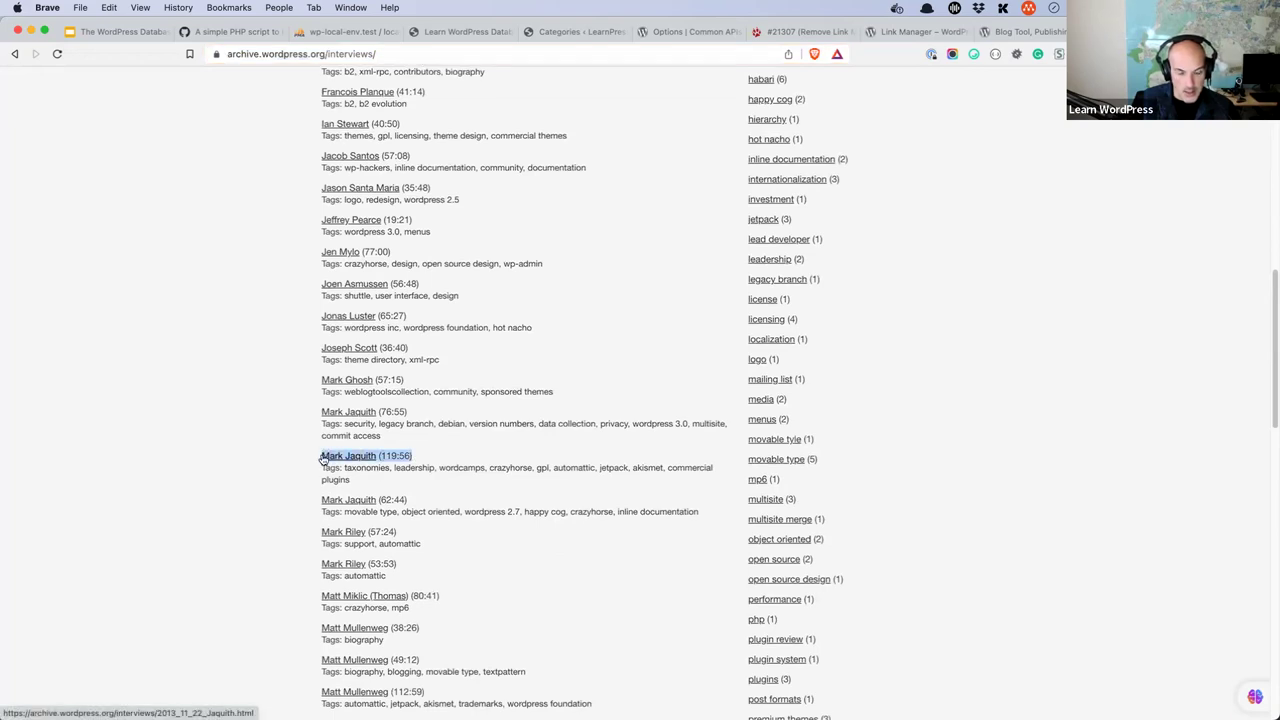
left_click(563, 489)
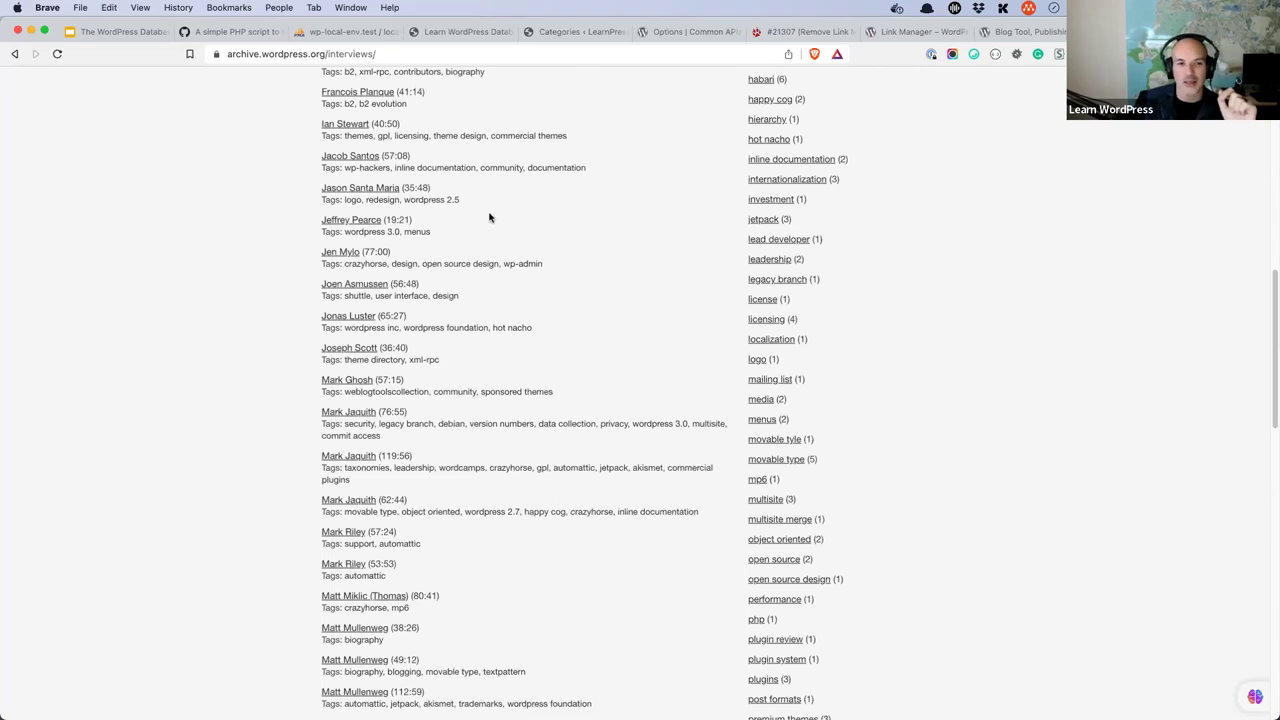
left_click(350, 31)
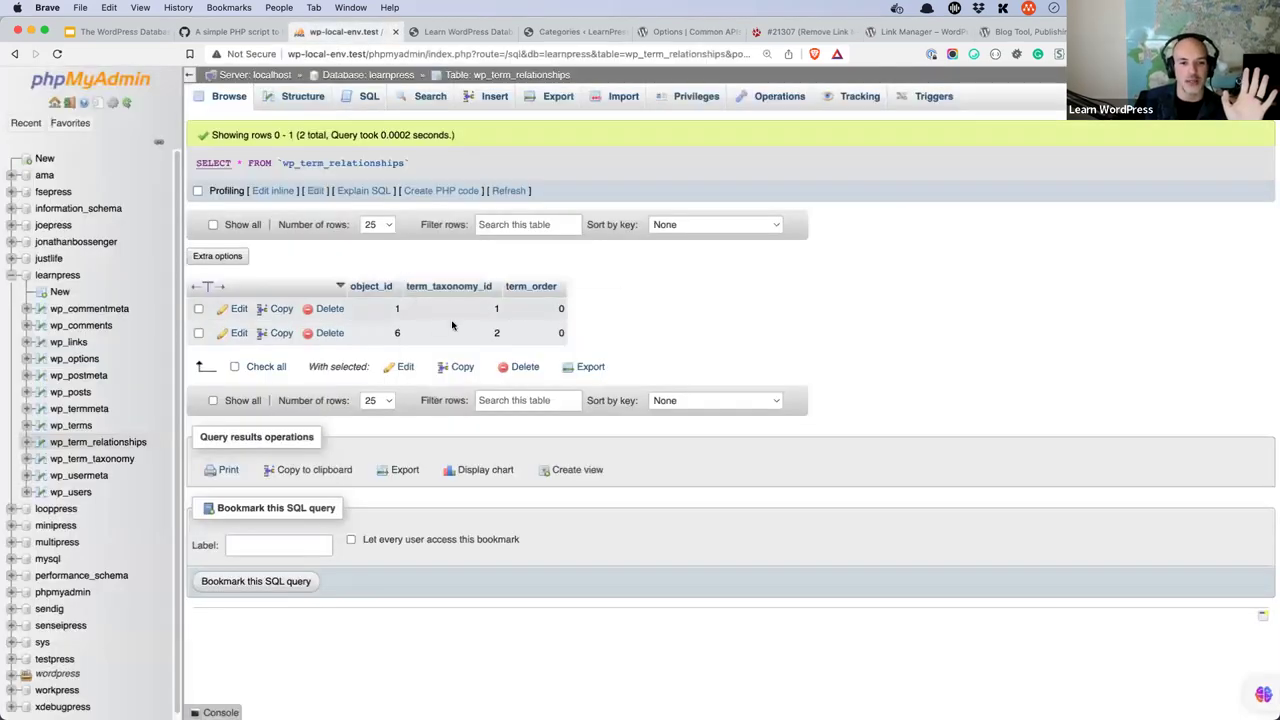
- Browse wp_terms and wp_term_taxonomy's 3 rows to confirm the General category, then return to the learnpress tables
left_click(372, 77)
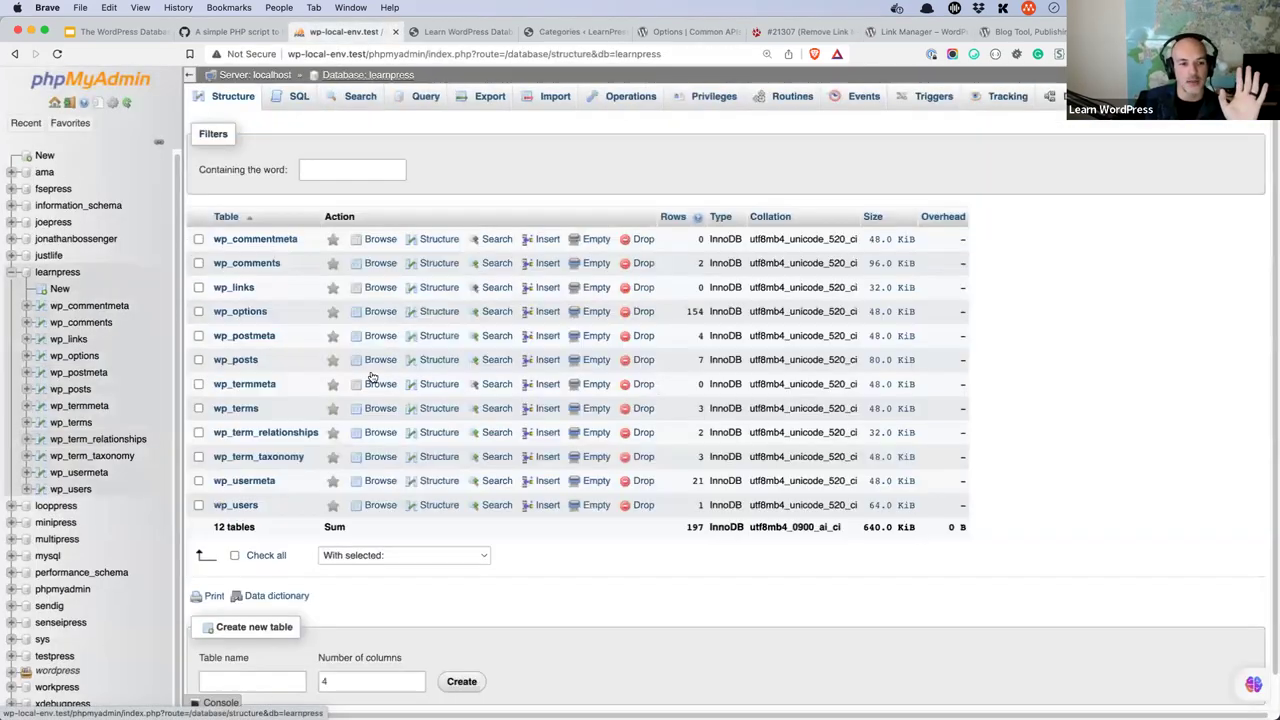
left_click(250, 400)
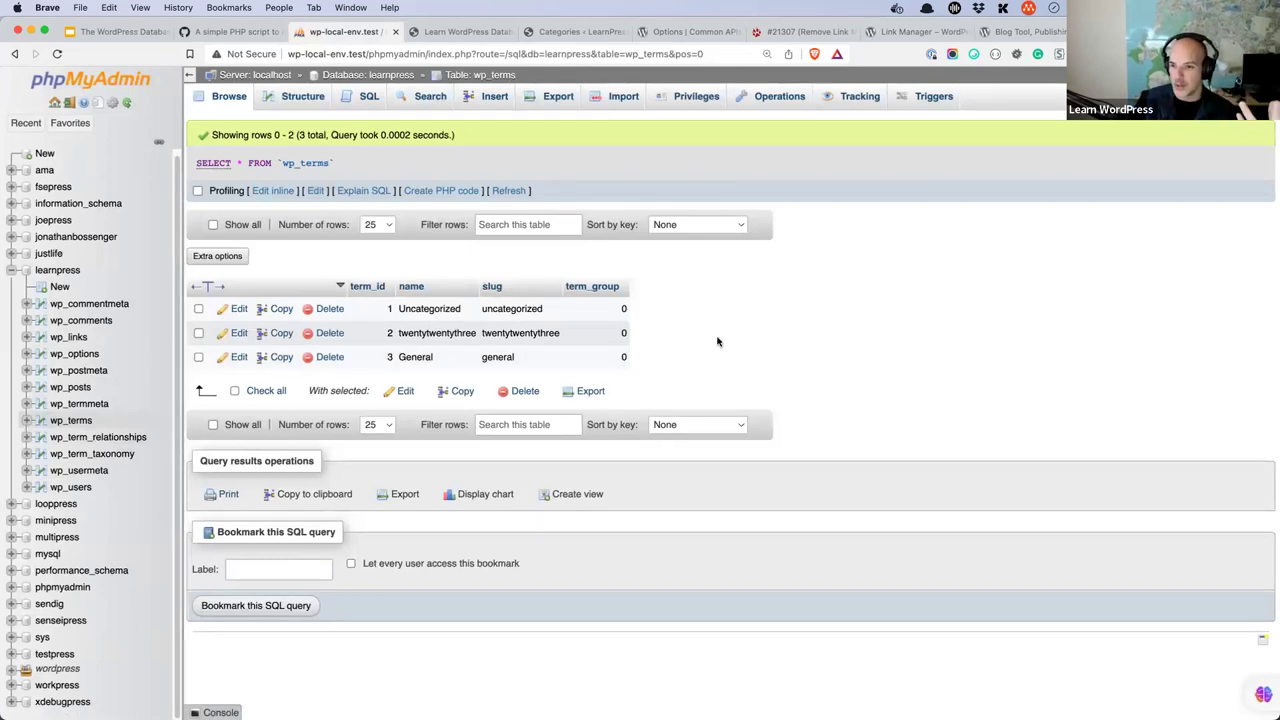
left_click(15, 54)
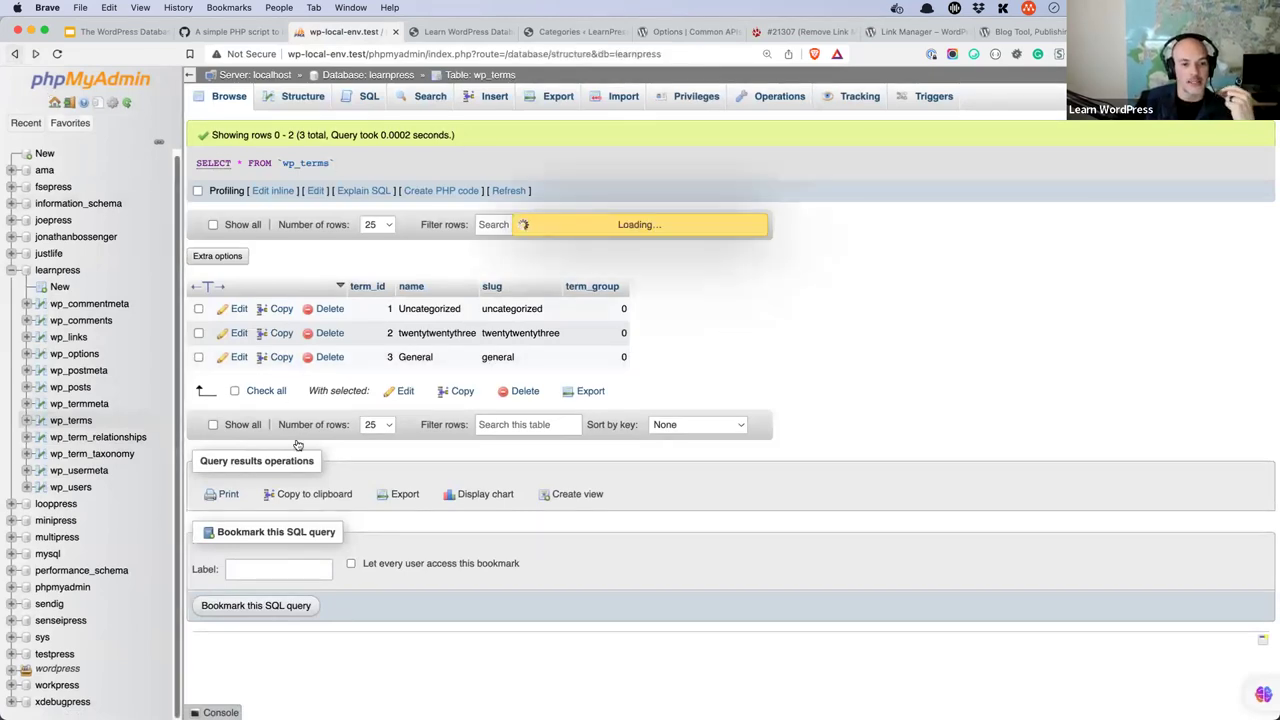
left_click(289, 458)
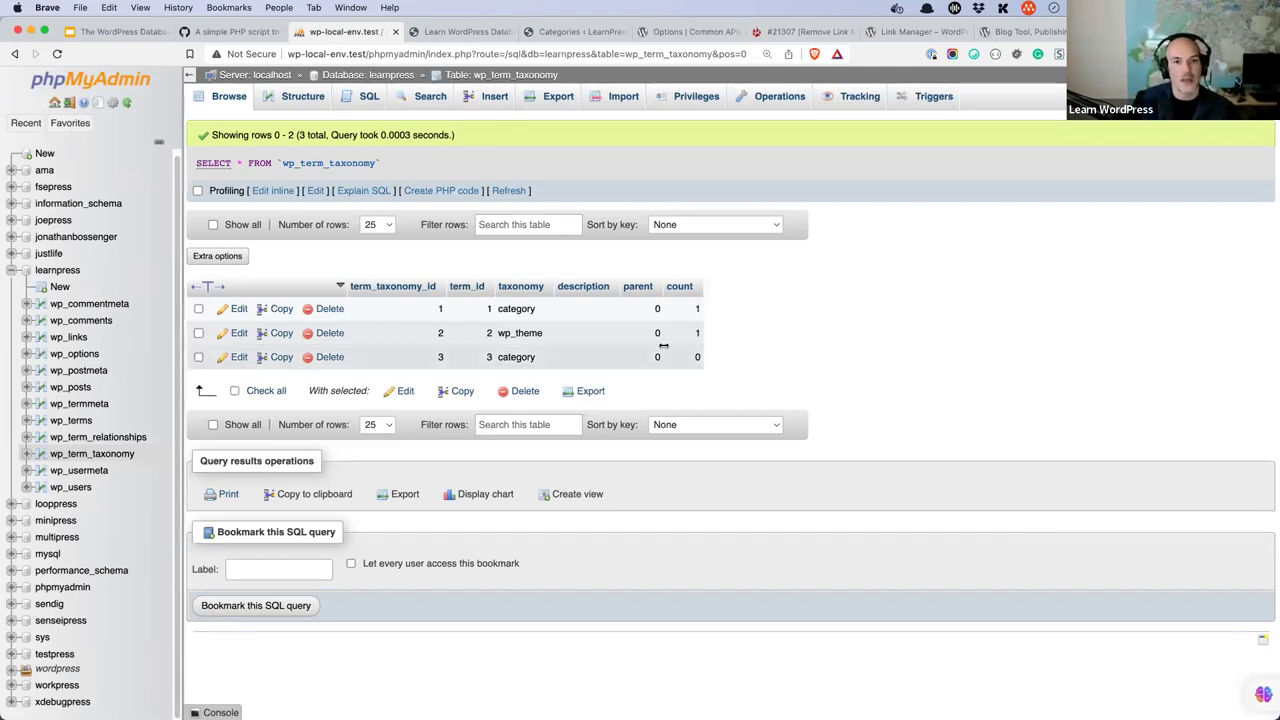
left_click(385, 75)
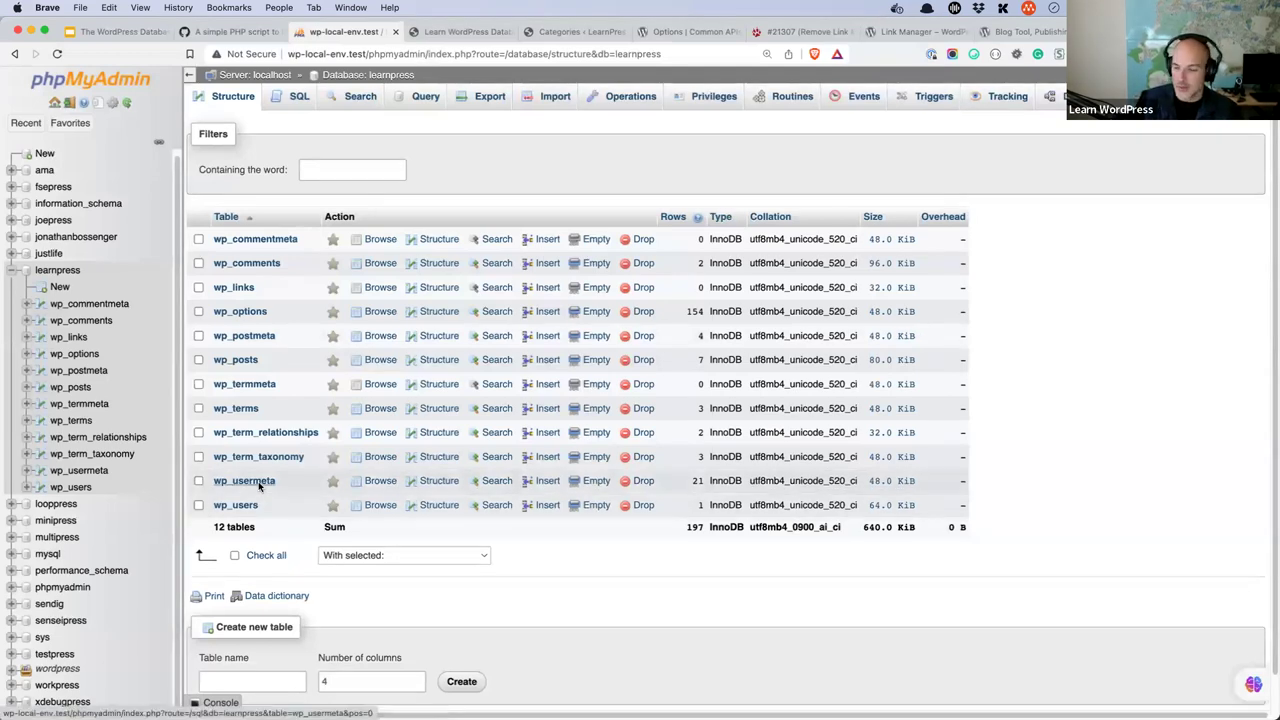
- Browse wp_users and select the admin's user_pass hash, leaving the row unchanged
left_click(240, 505)
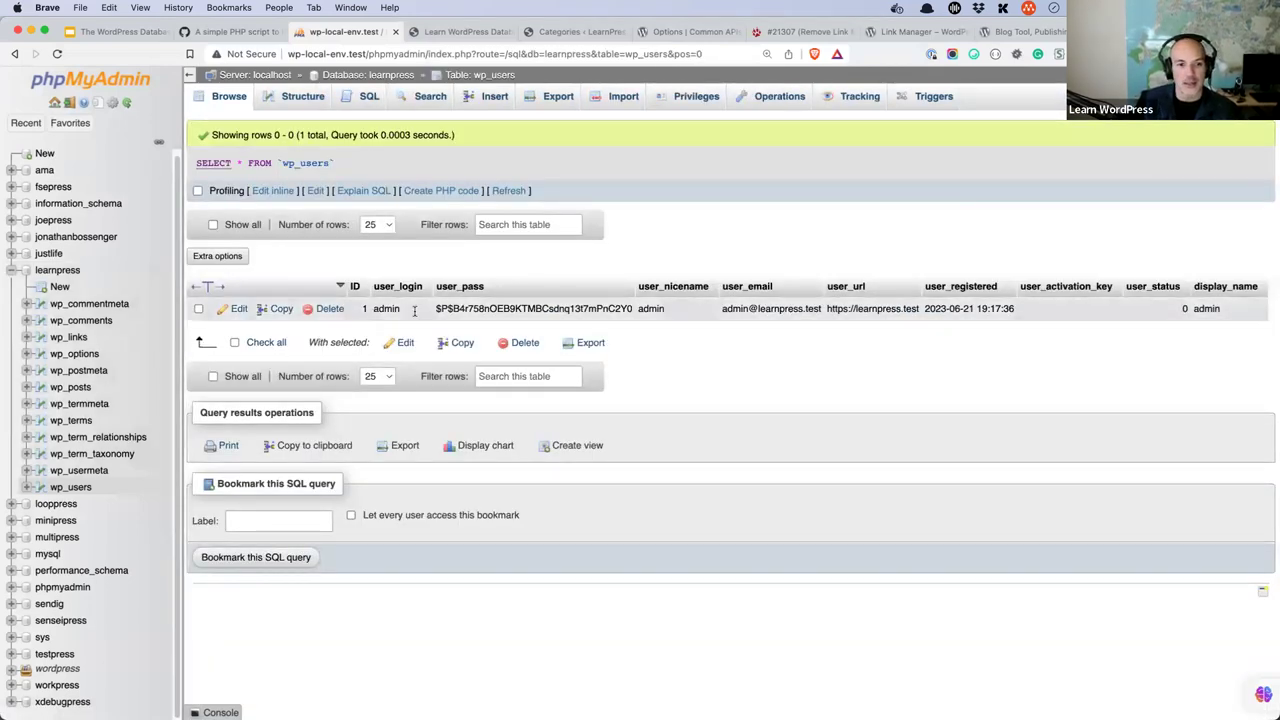
double_click(470, 308)
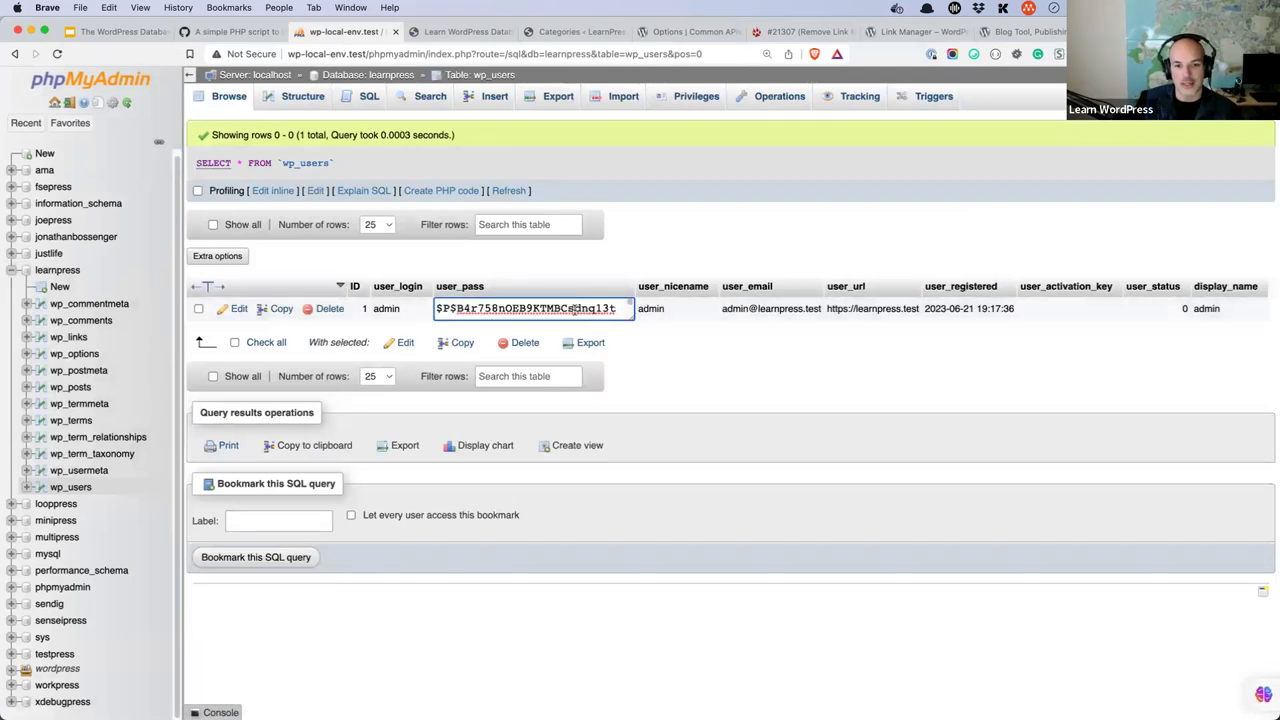
left_click_drag(616, 309, 436, 311)
right_click(438, 316)
left_click(470, 374)
left_click(766, 377)
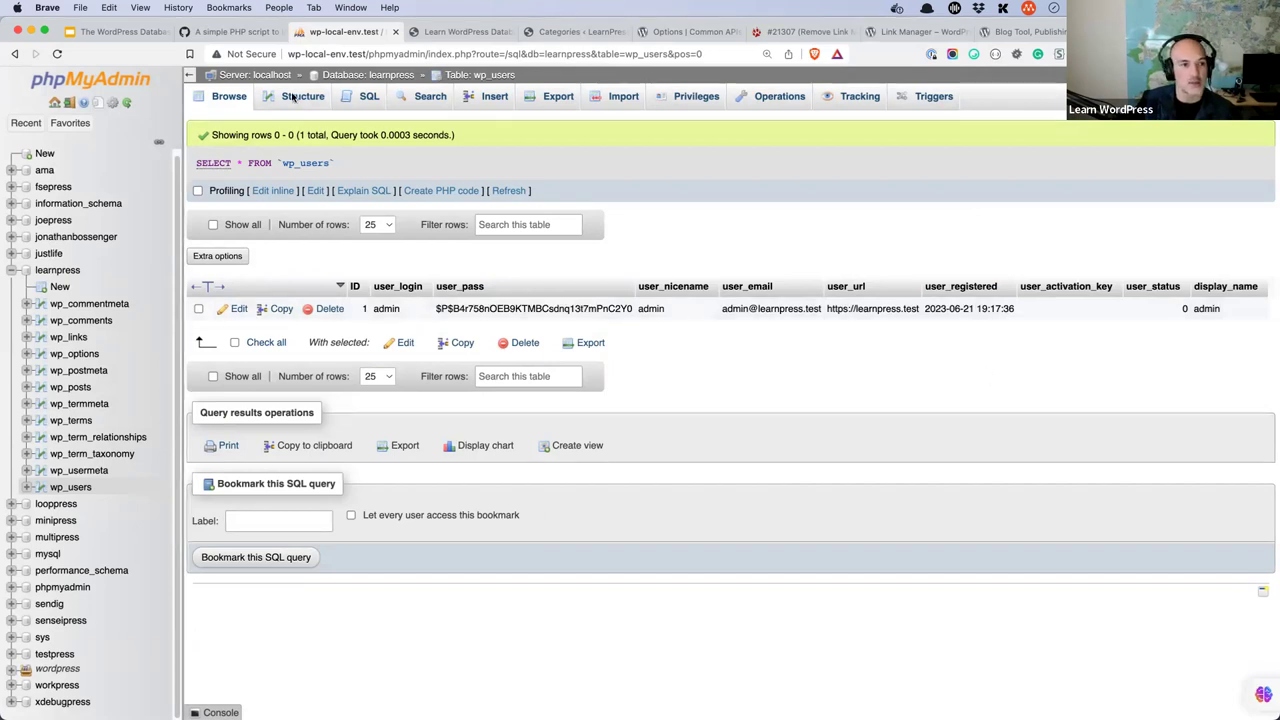
- Browse wp_usermeta and select user 1's wp_capabilities administrator value in row 12
left_click(15, 54)
left_click(262, 482)
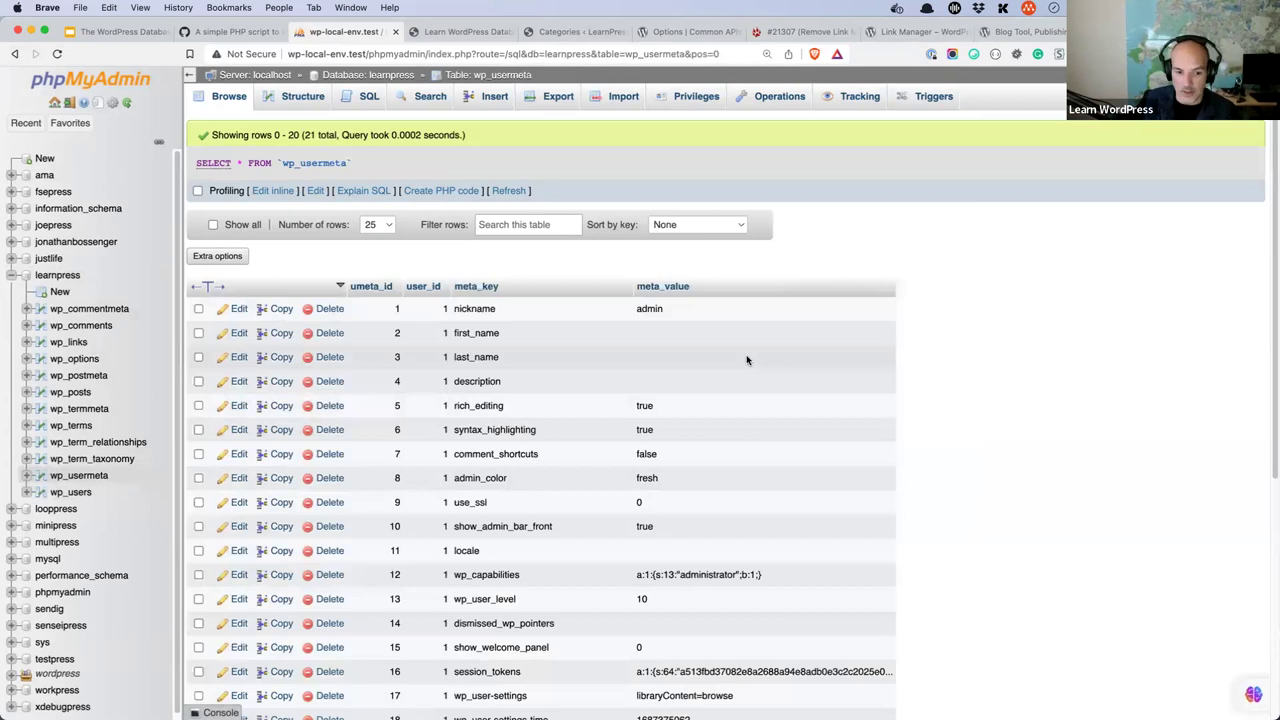
scroll(747, 358, "down", 4)
double_click(503, 383)
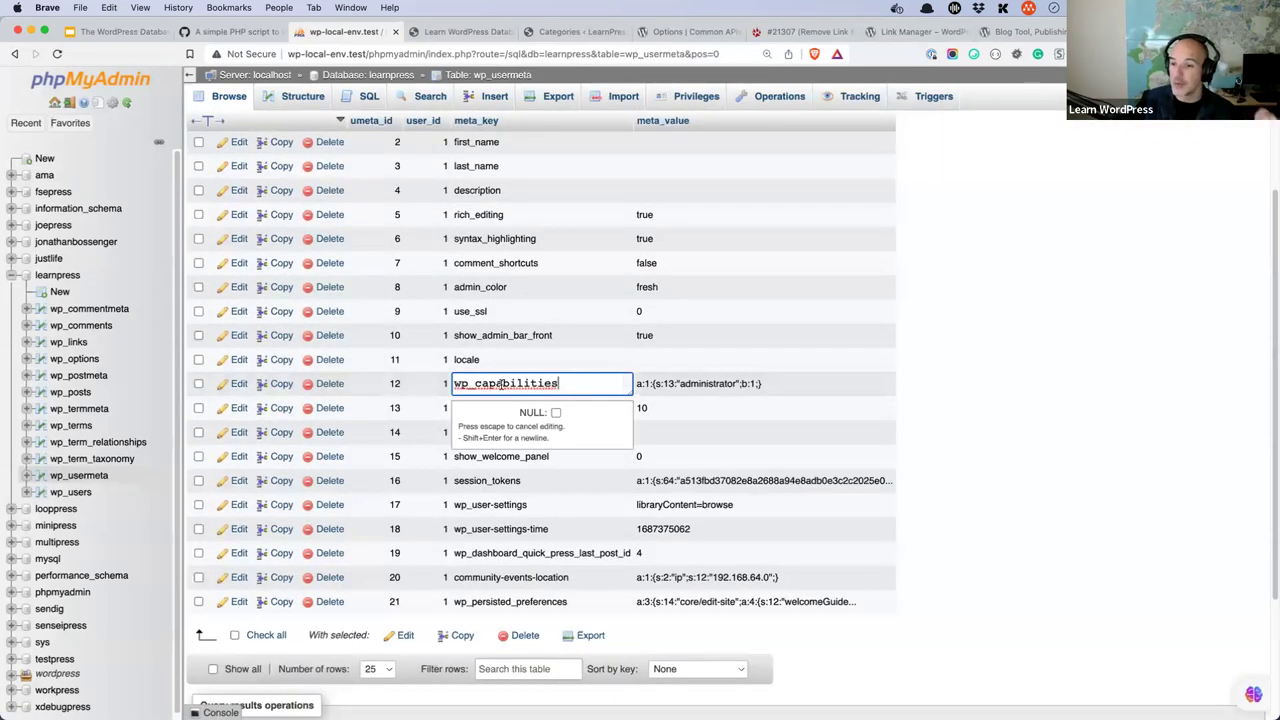
left_click_drag(796, 383, 635, 385)
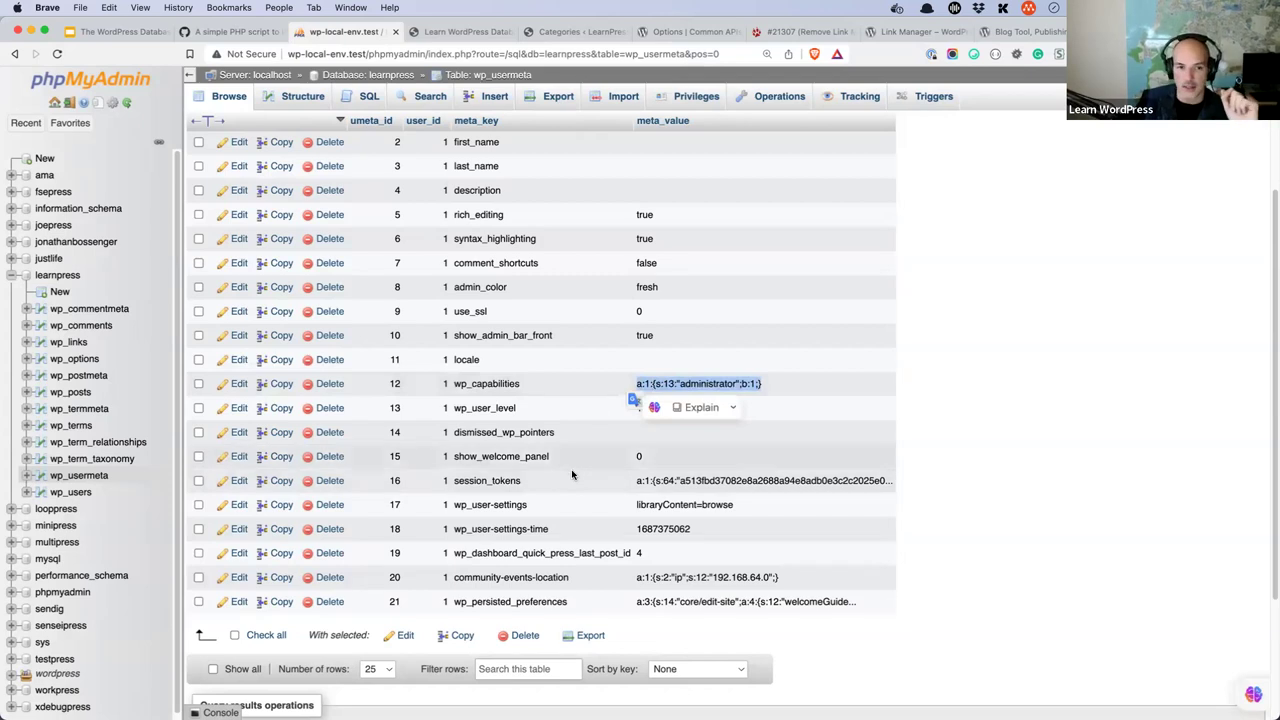
scroll(586, 475, "up", 3)
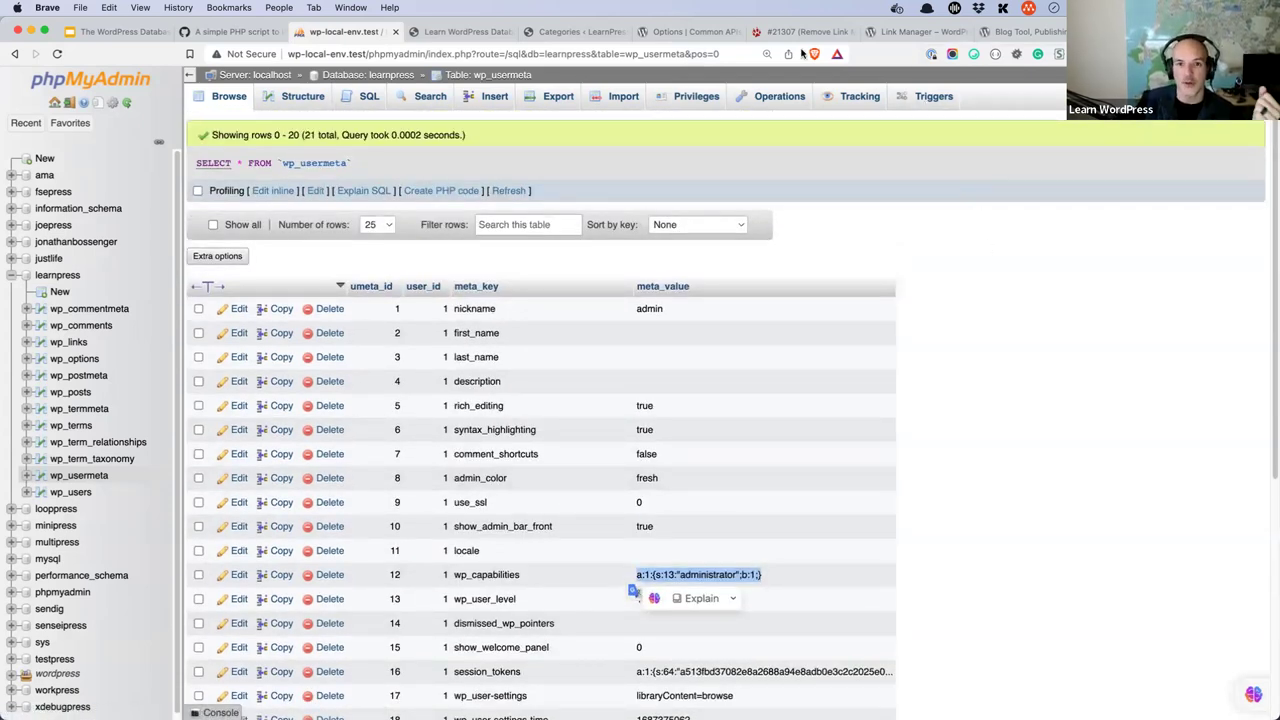
- Search the Developer Resources Code Reference for 'get_user' and open get_users()
left_click(580, 31)
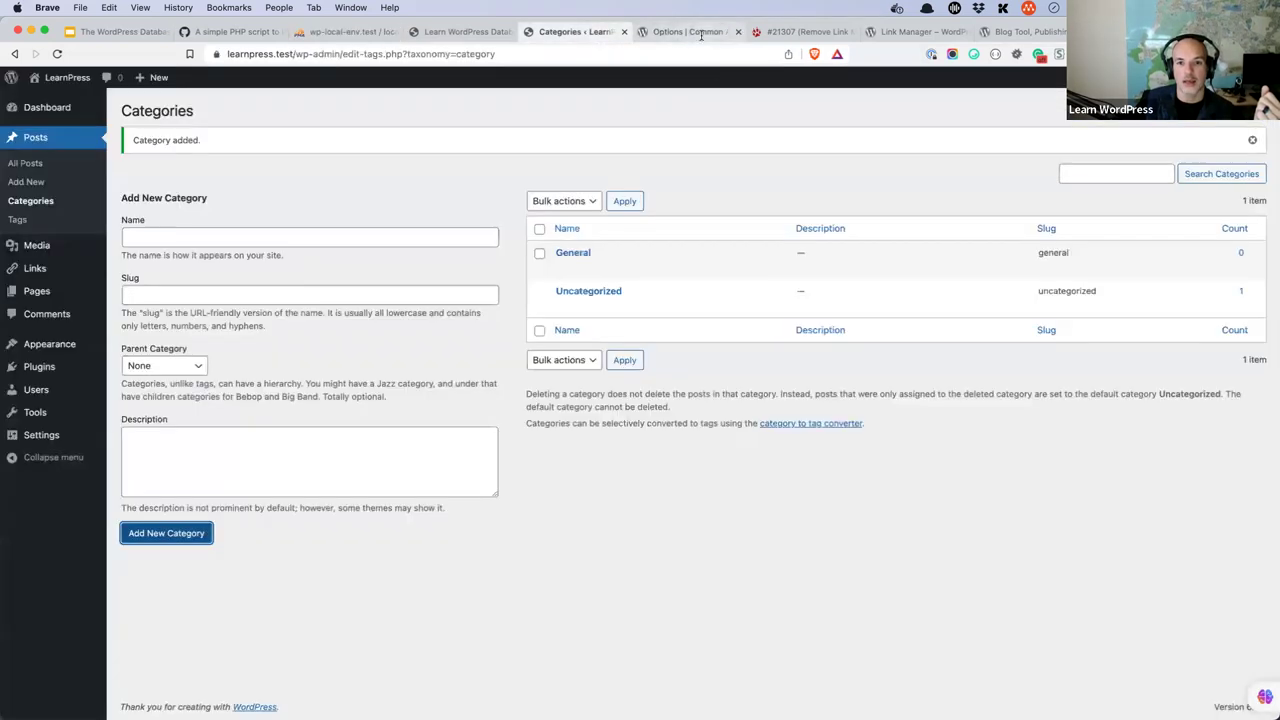
left_click(688, 31)
mouse_move(205, 122)
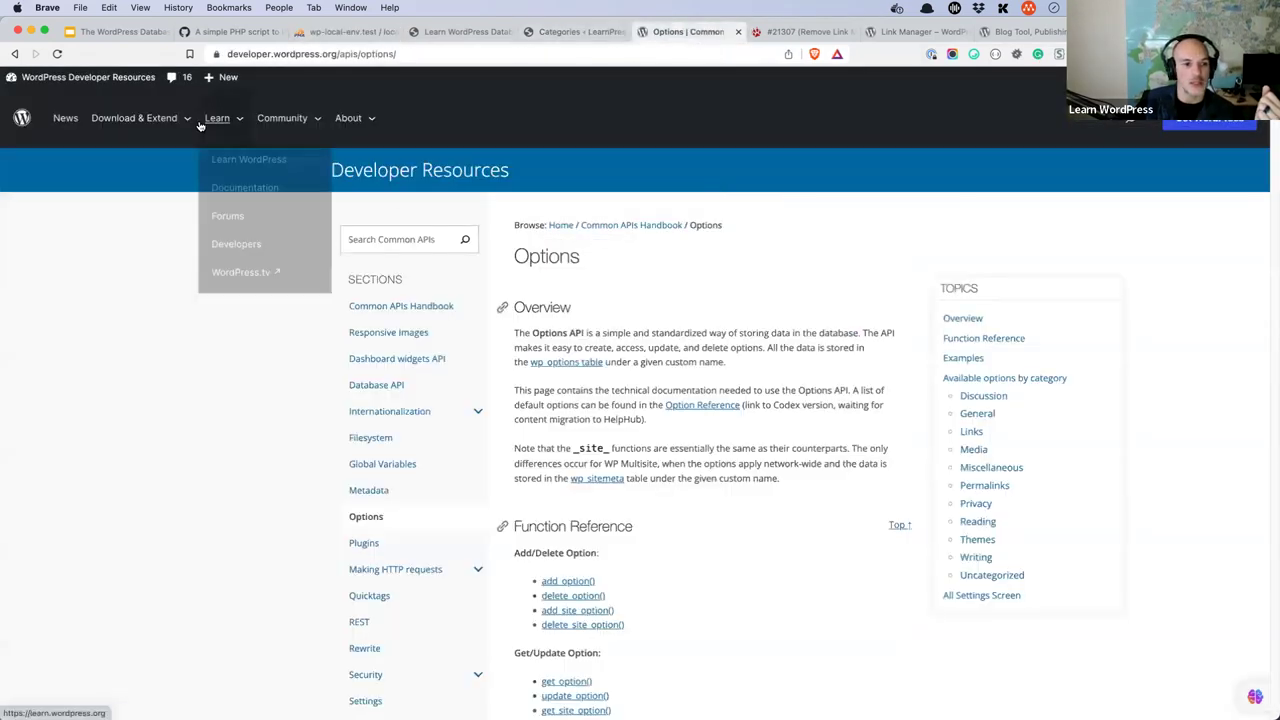
left_click(243, 245)
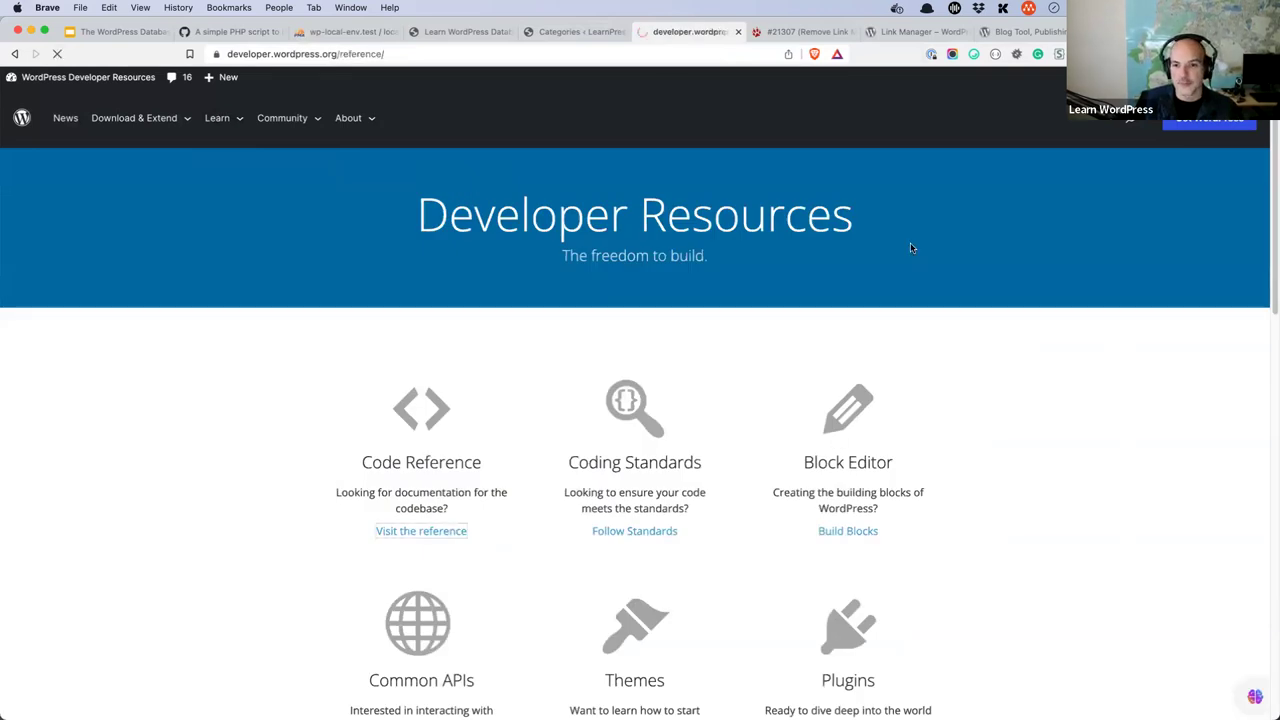
left_click(646, 270)
type("get_user")
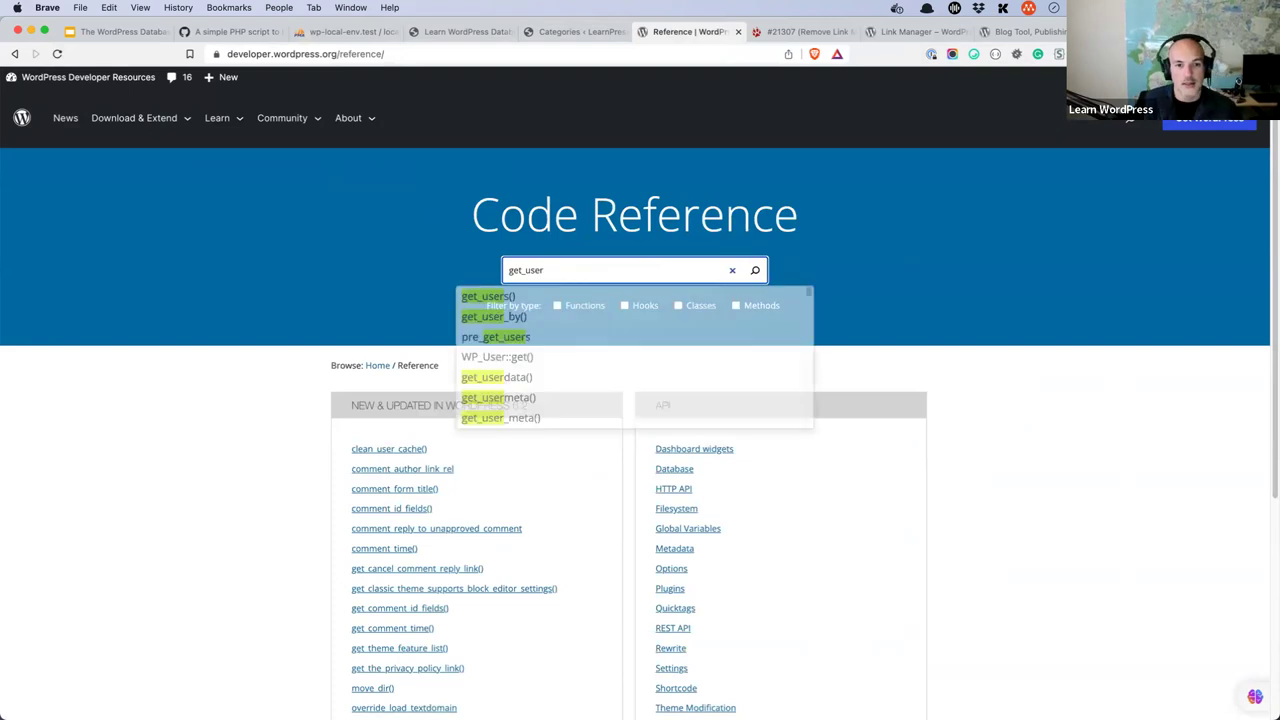
left_click(505, 298)
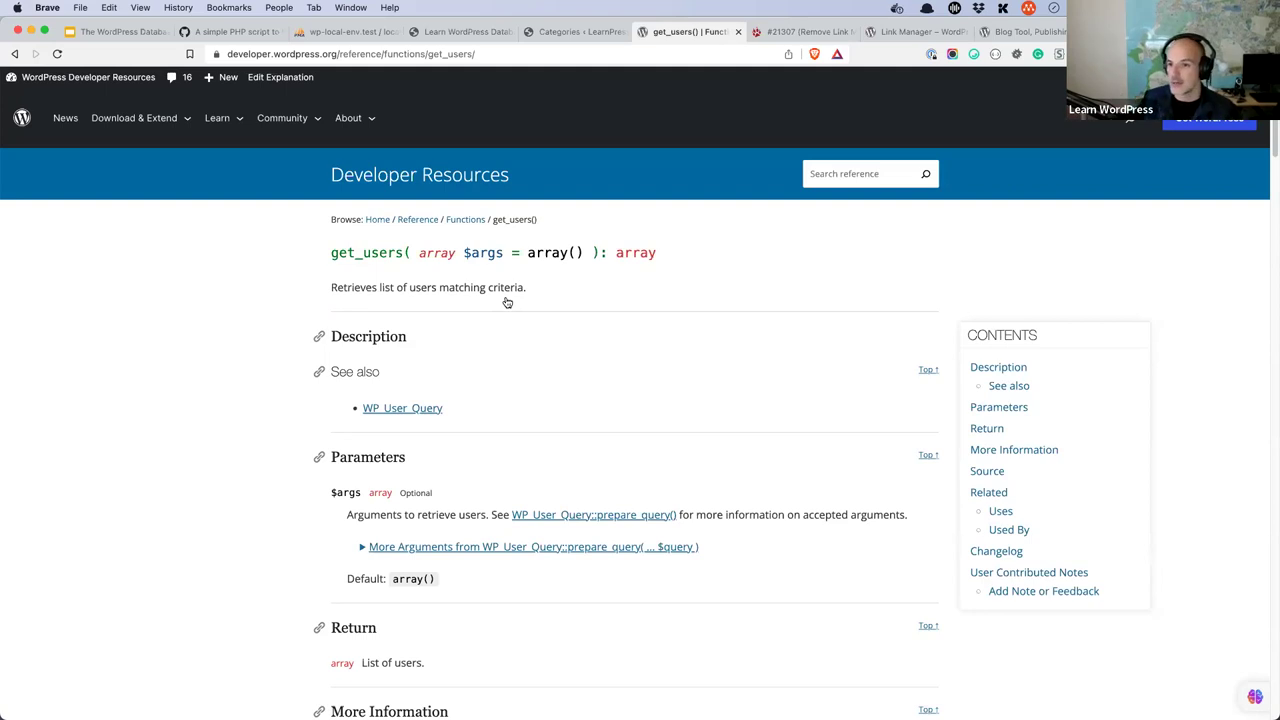
- Search the reference for 'usermeta' and open the deprecated get_usermeta() page
left_click(875, 177)
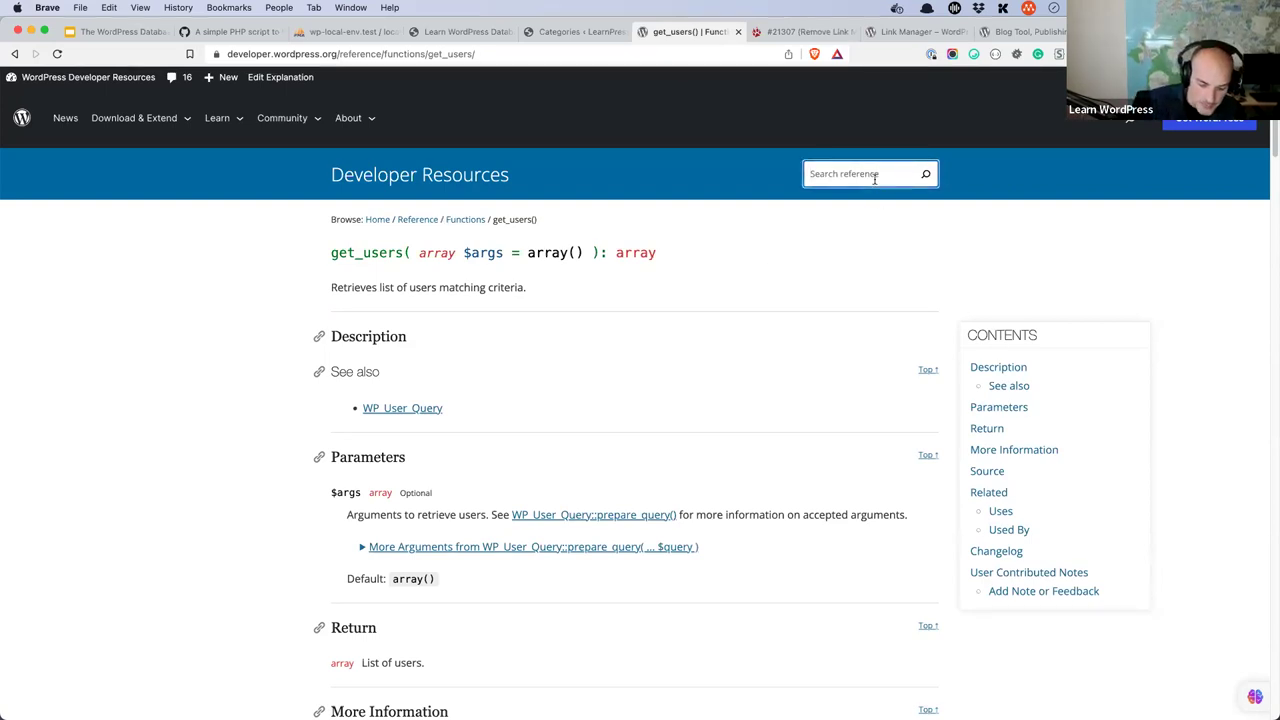
type("user")
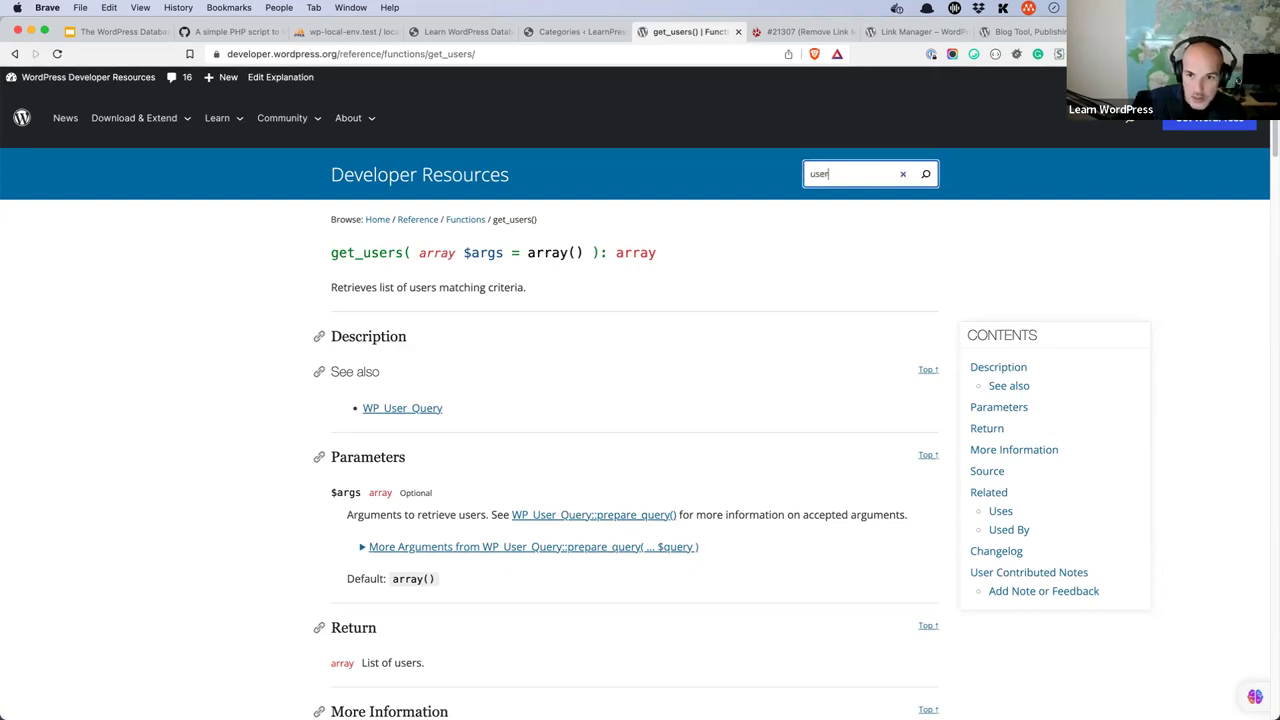
type("meta")
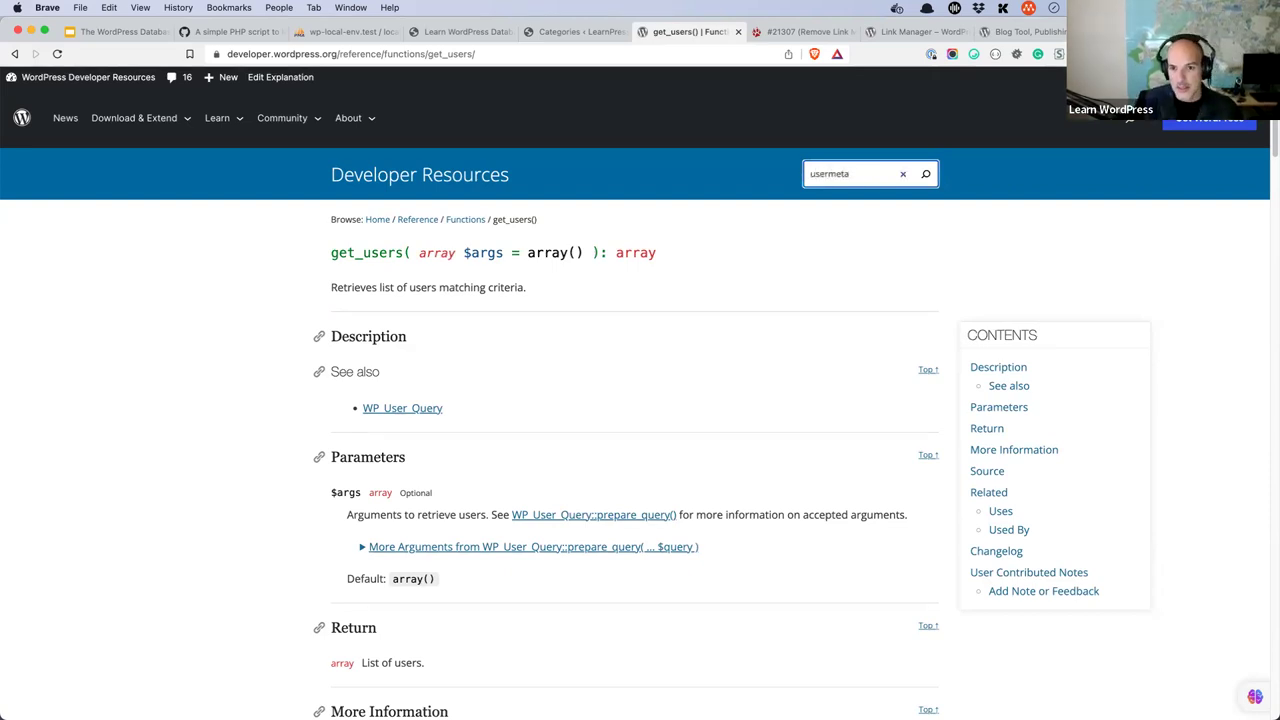
left_click(851, 220)
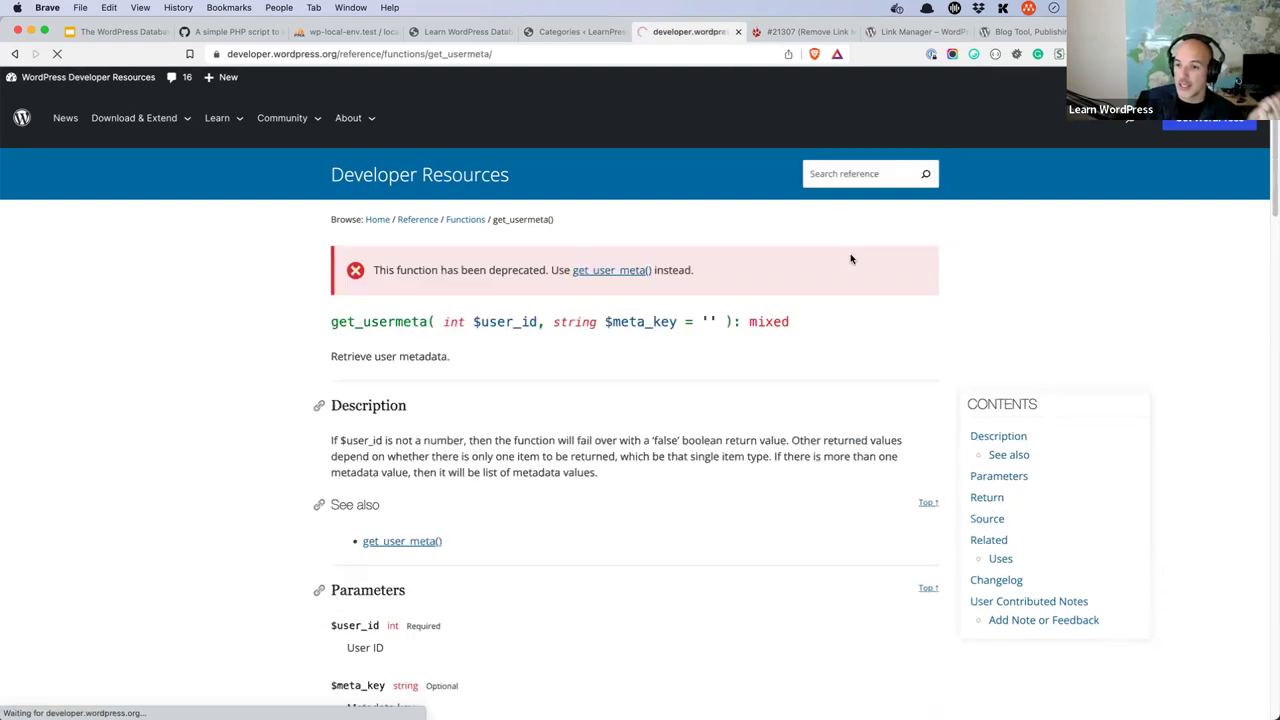
- Open the get_user_meta() reference, then return from wp_usermeta to the learnpress table list
left_click(609, 270)
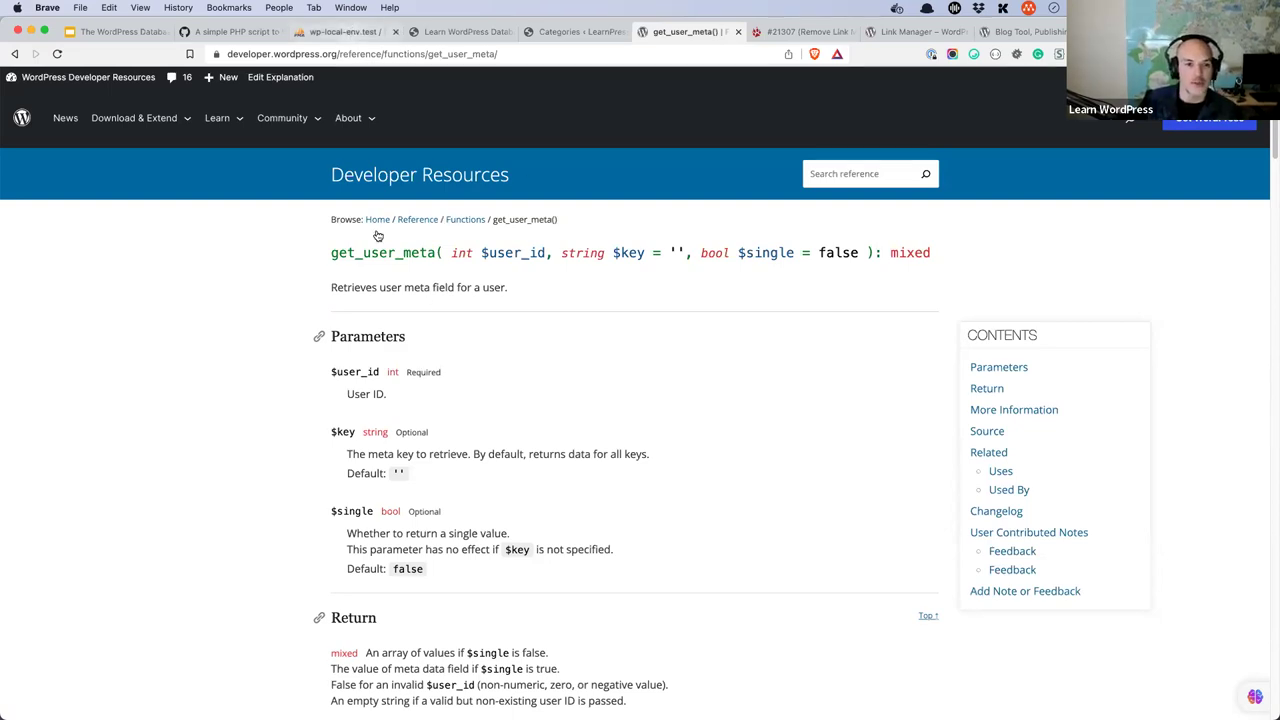
left_click(345, 31)
left_click(296, 100)
left_click(220, 97)
left_click(368, 76)
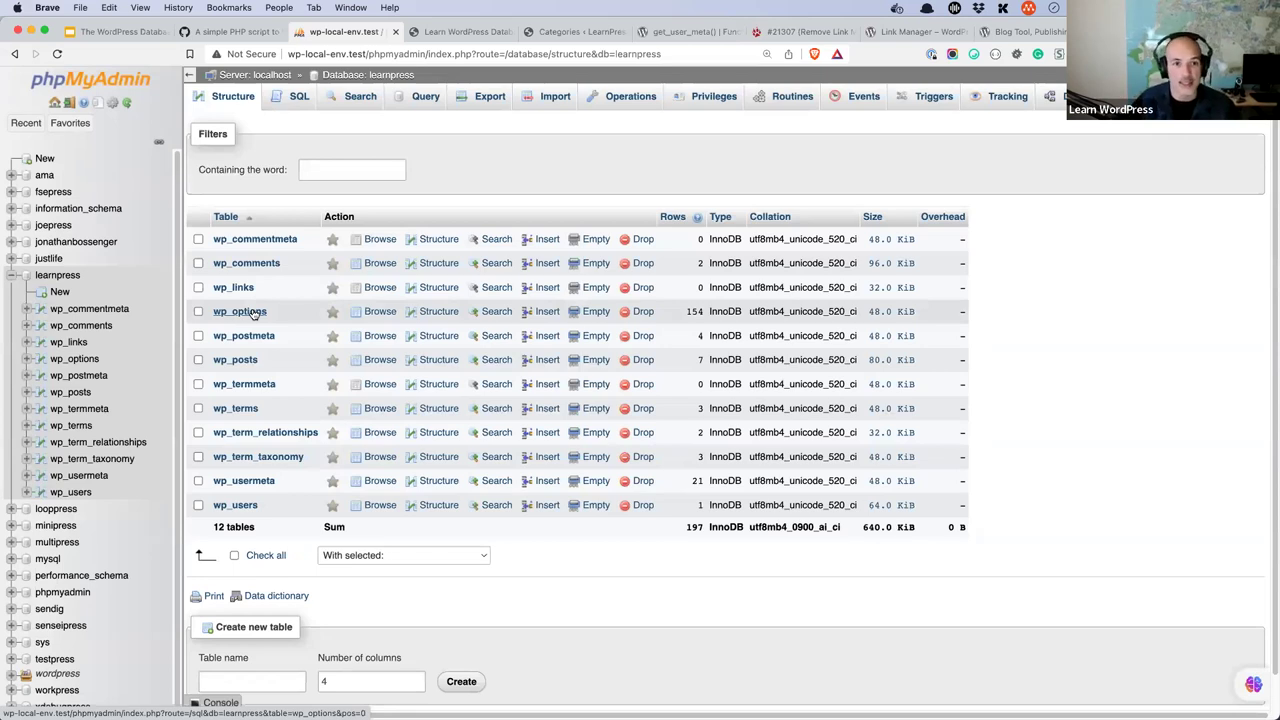
- Go from the Categories admin page to Settings > General for the LearnPress site
left_click(568, 31)
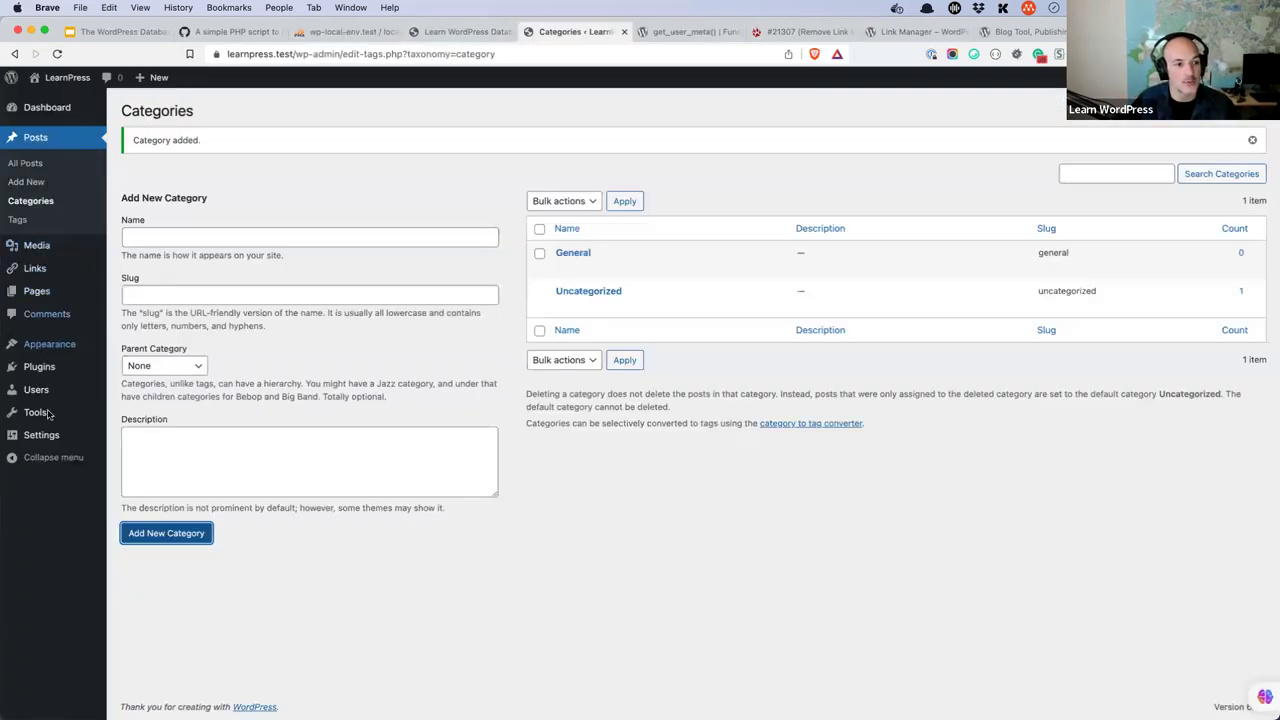
left_click(150, 438)
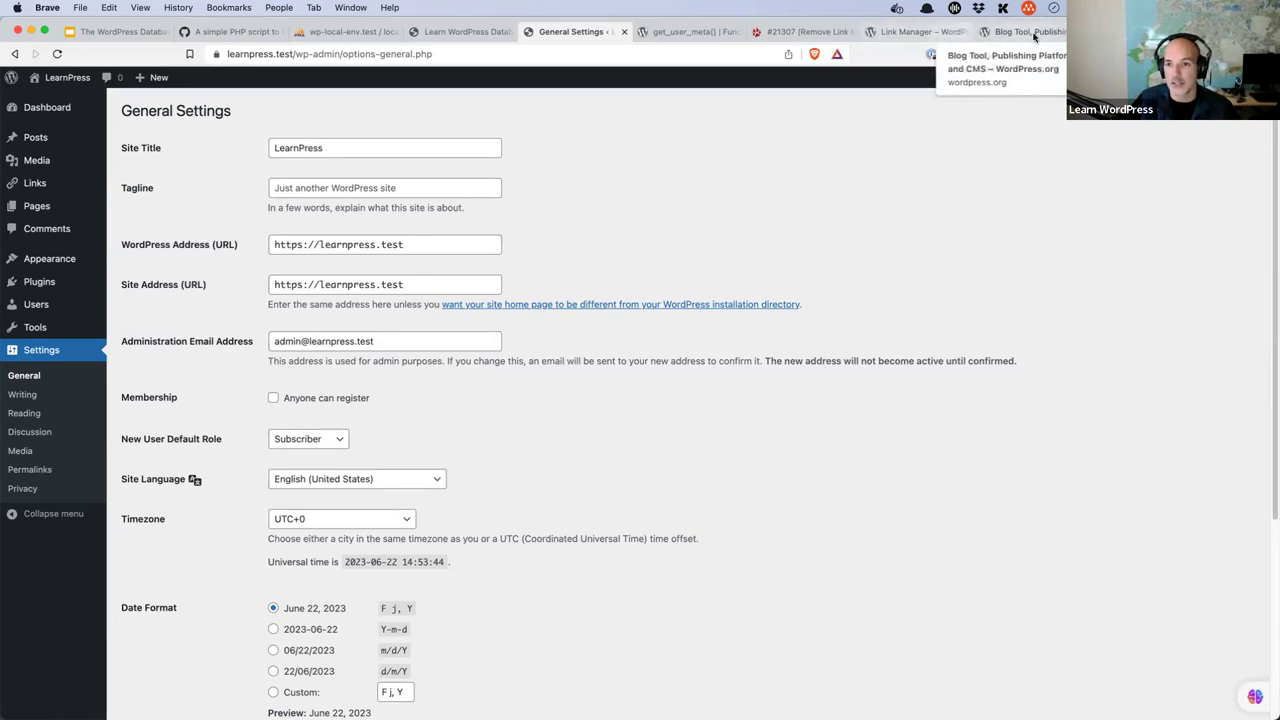
- From the wordpress.org home page, go through Learn > Developers to the Common APIs Handbook
left_click(476, 32)
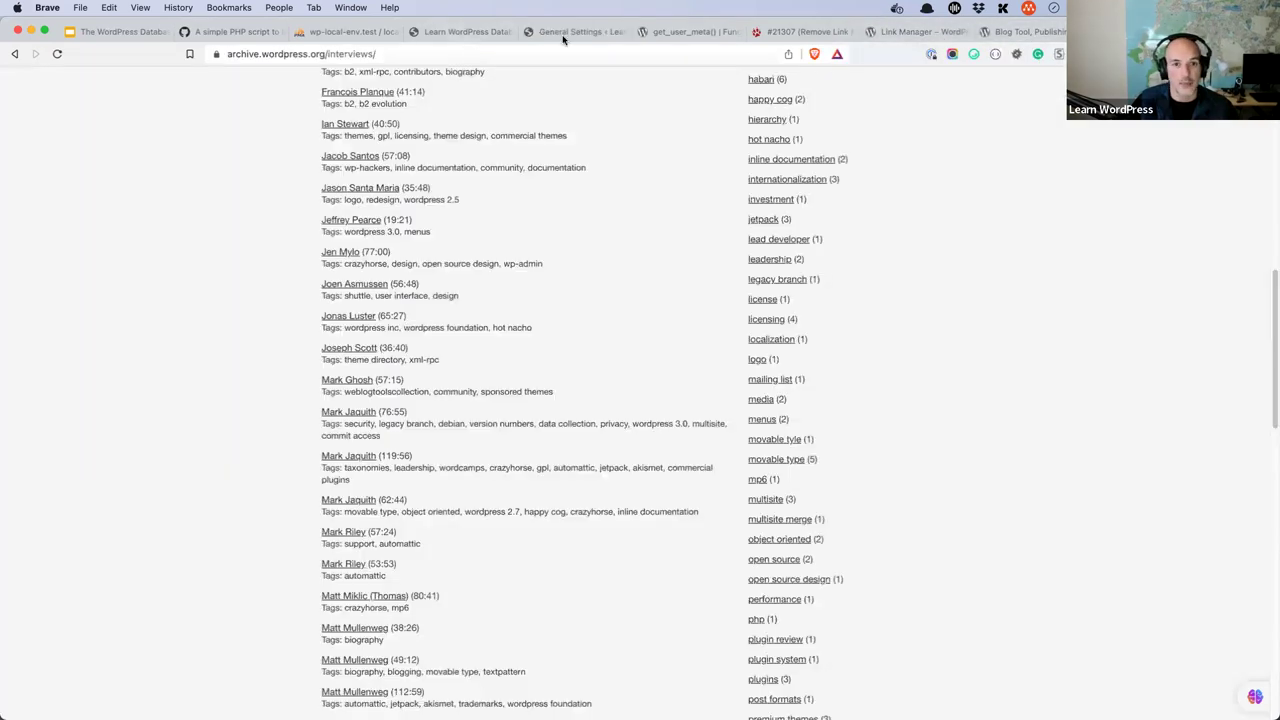
left_click(897, 33)
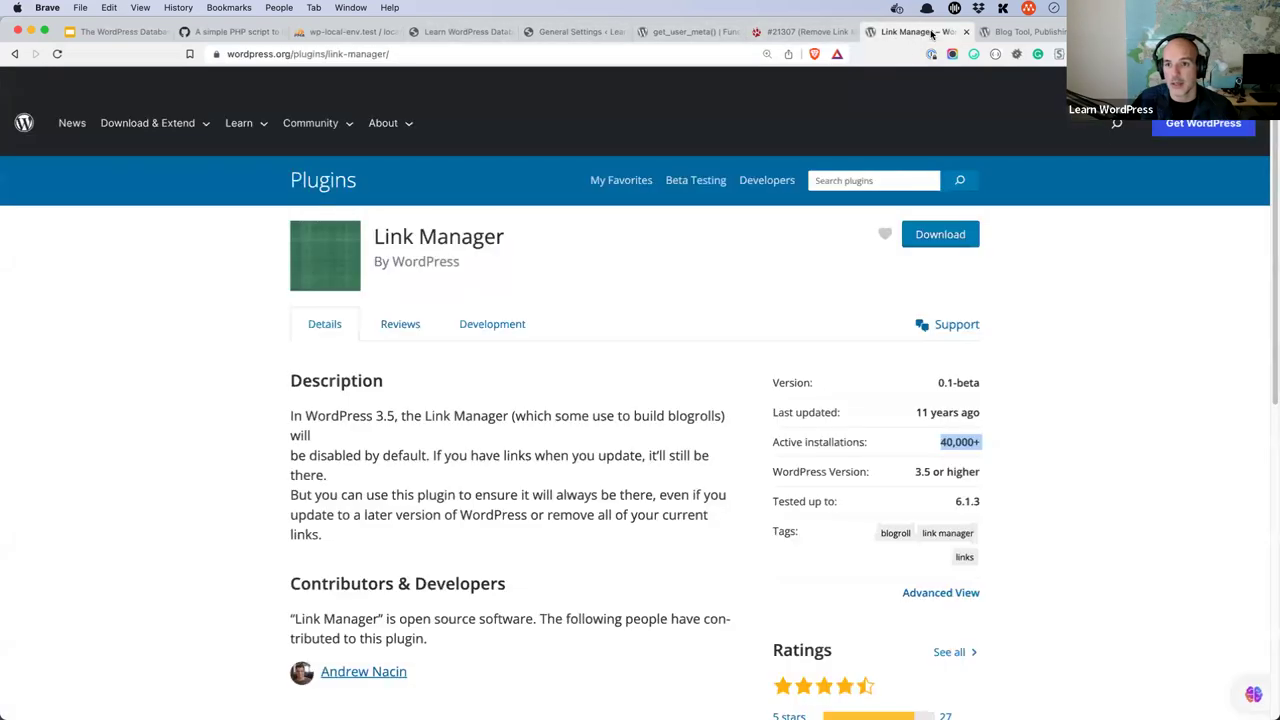
key("ctrl+Tab")
mouse_move(255, 100)
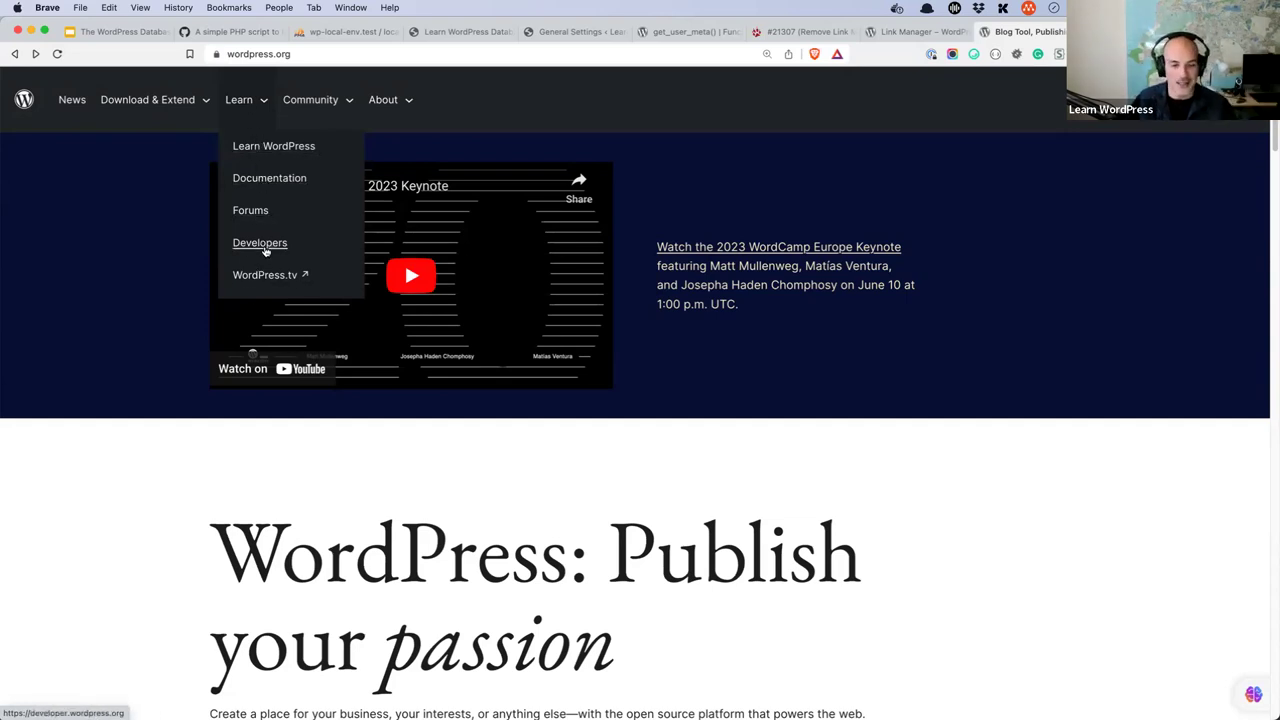
left_click(266, 250)
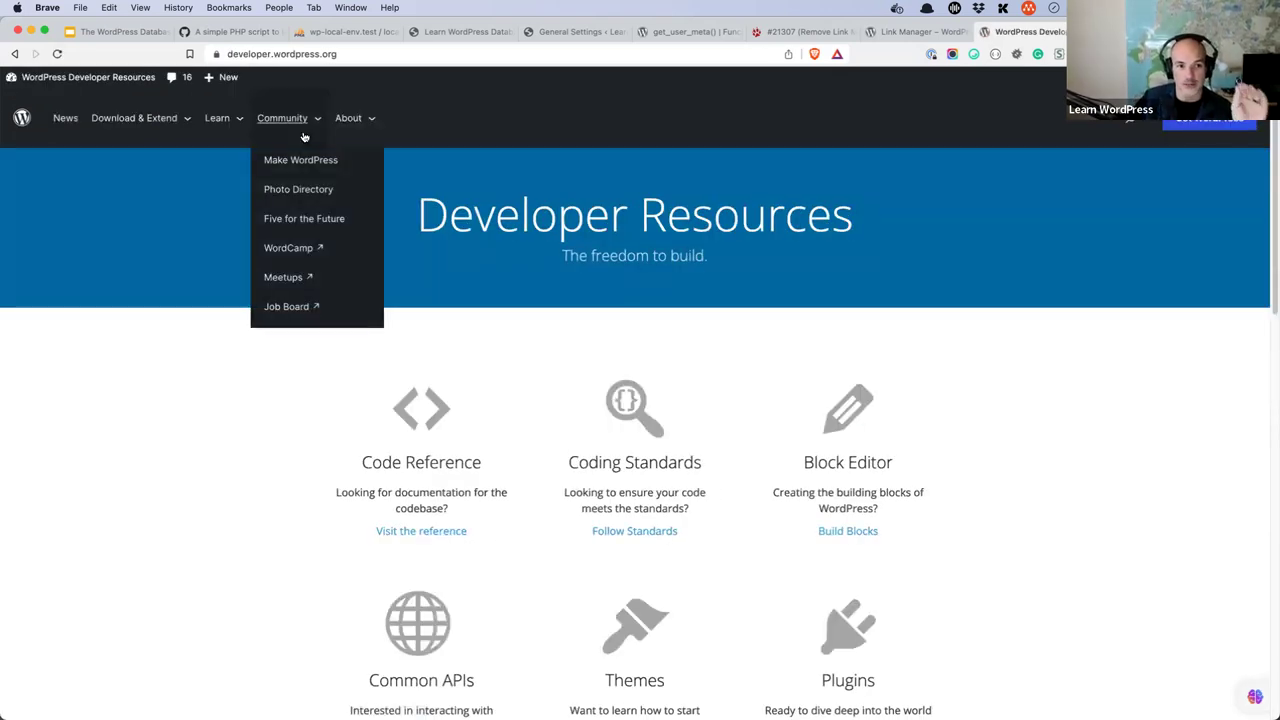
scroll(288, 401, "down", 2)
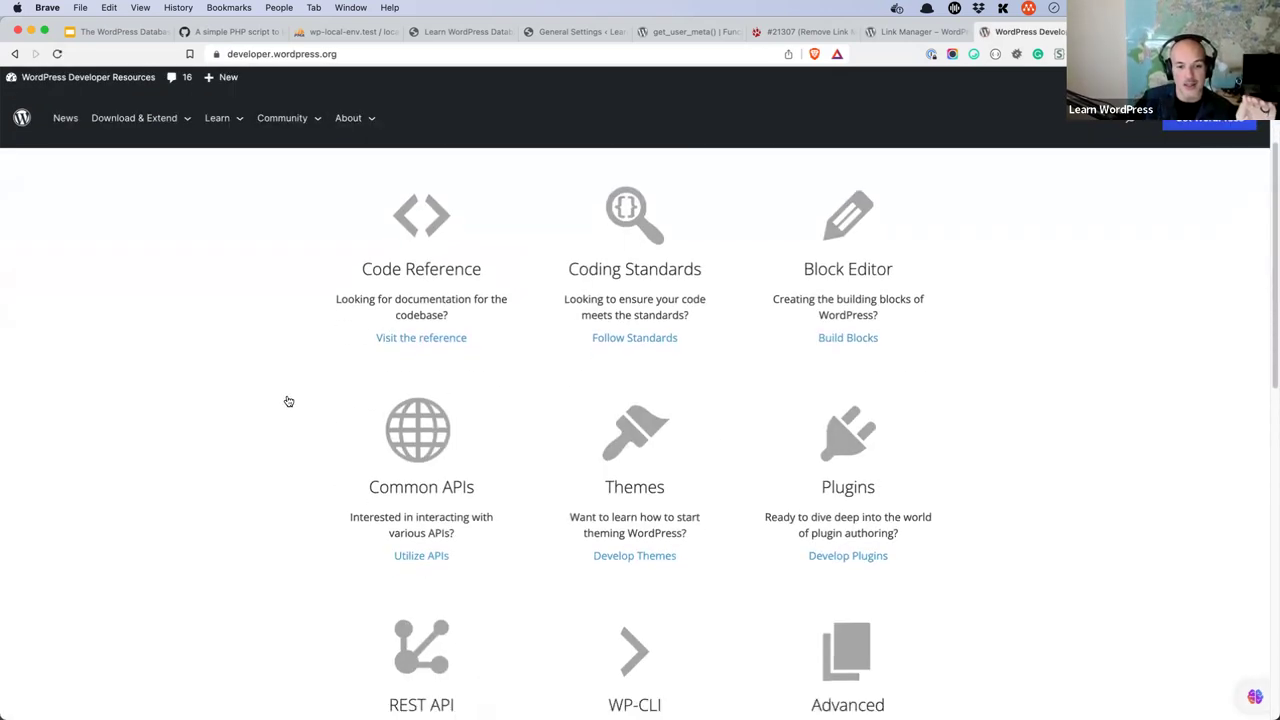
left_click(421, 556)
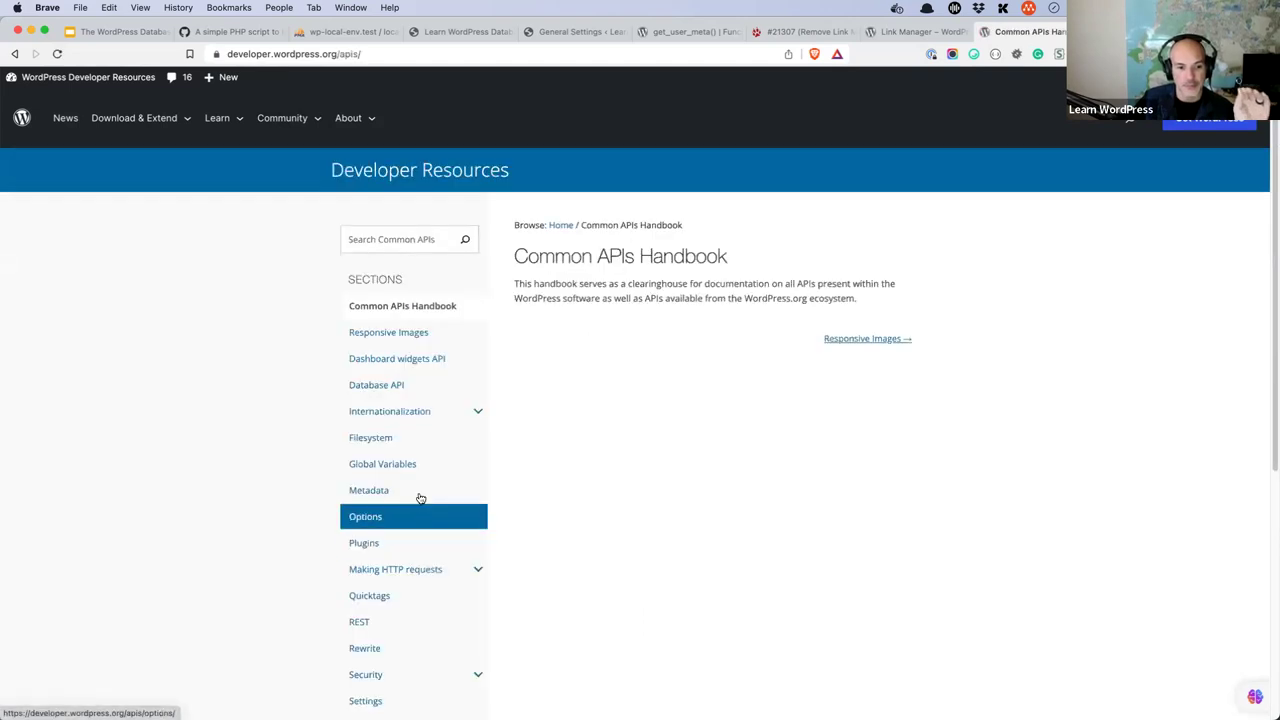
- Read the Options and Settings API pages, then switch to Visual Studio Code
left_click(414, 517)
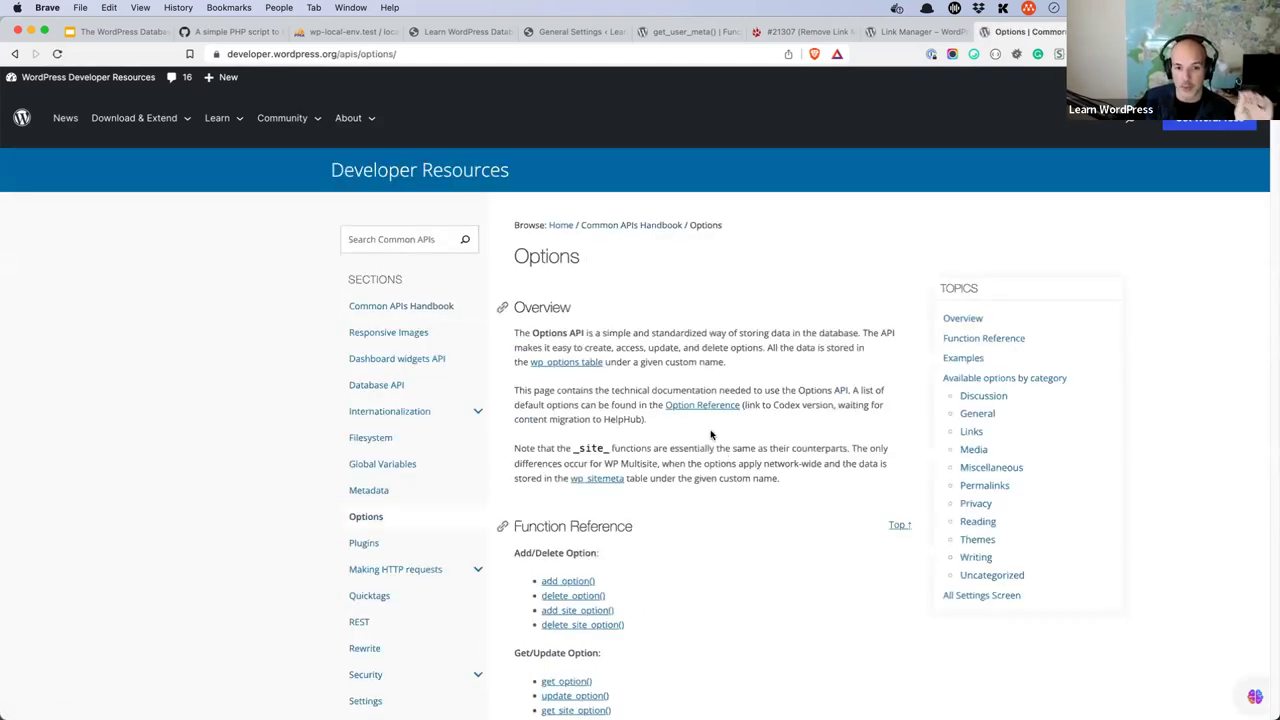
scroll(703, 405, "down", 5)
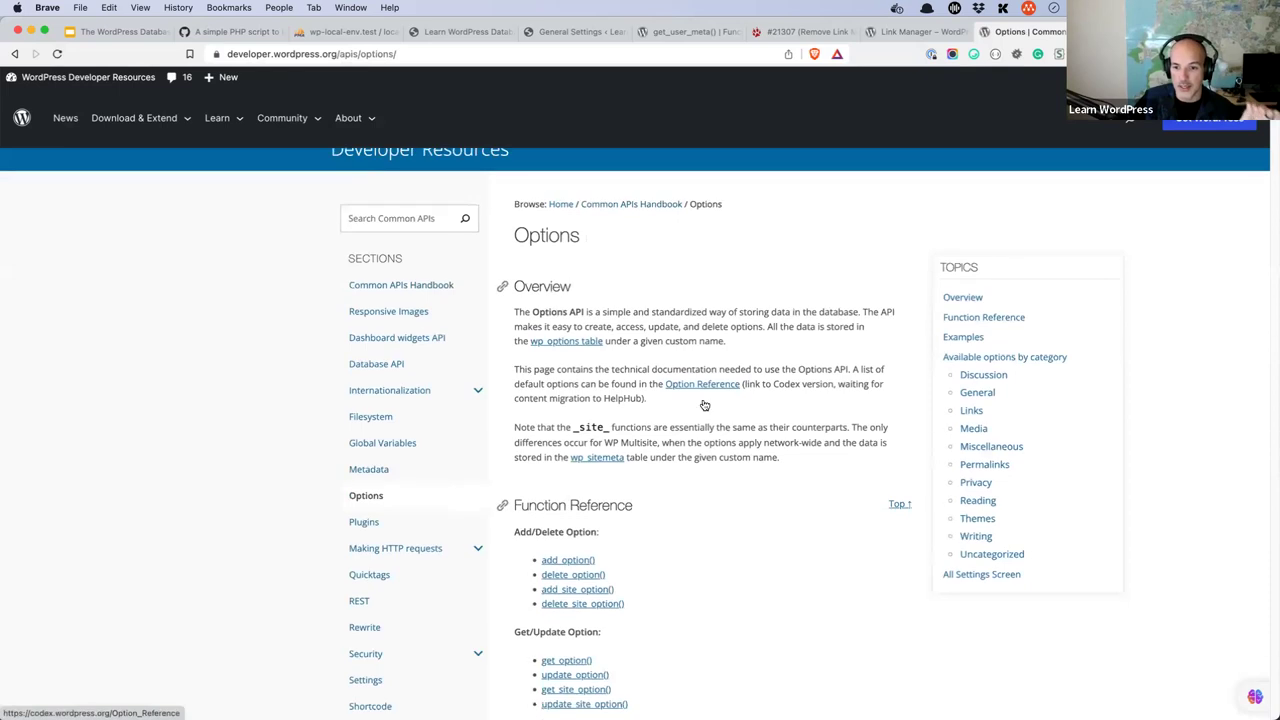
left_click(392, 485)
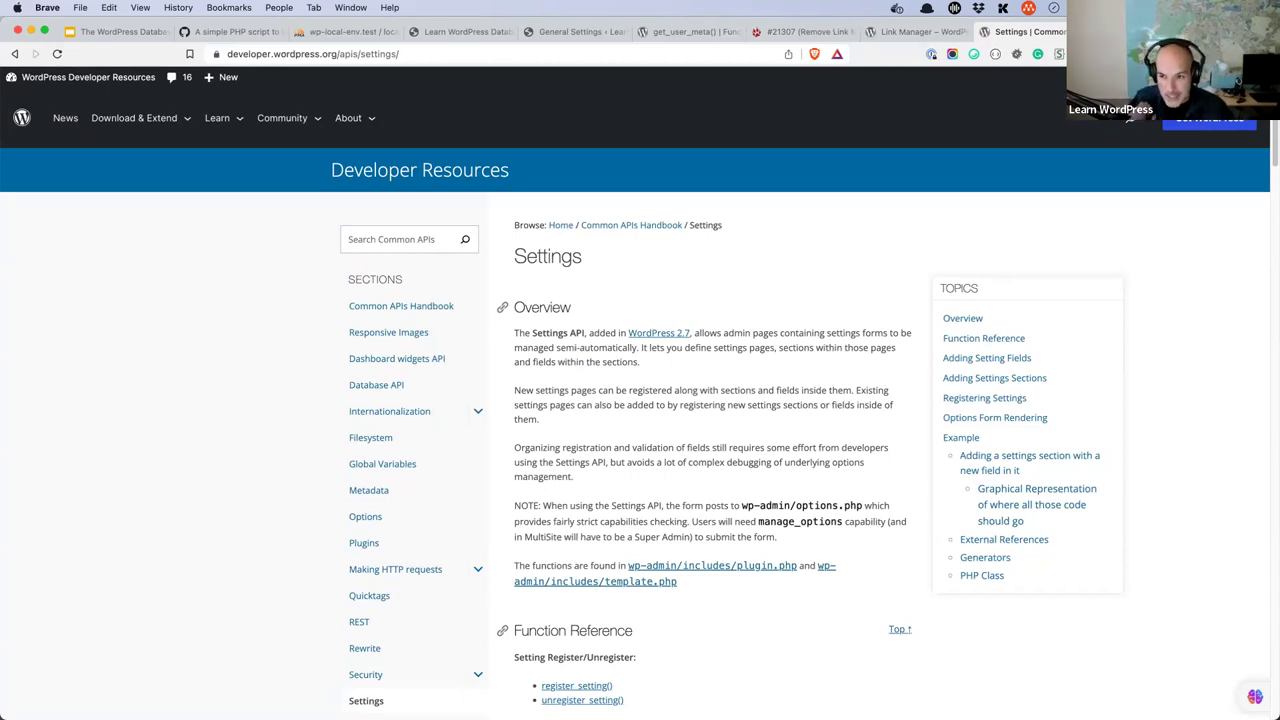
key("super+Tab")
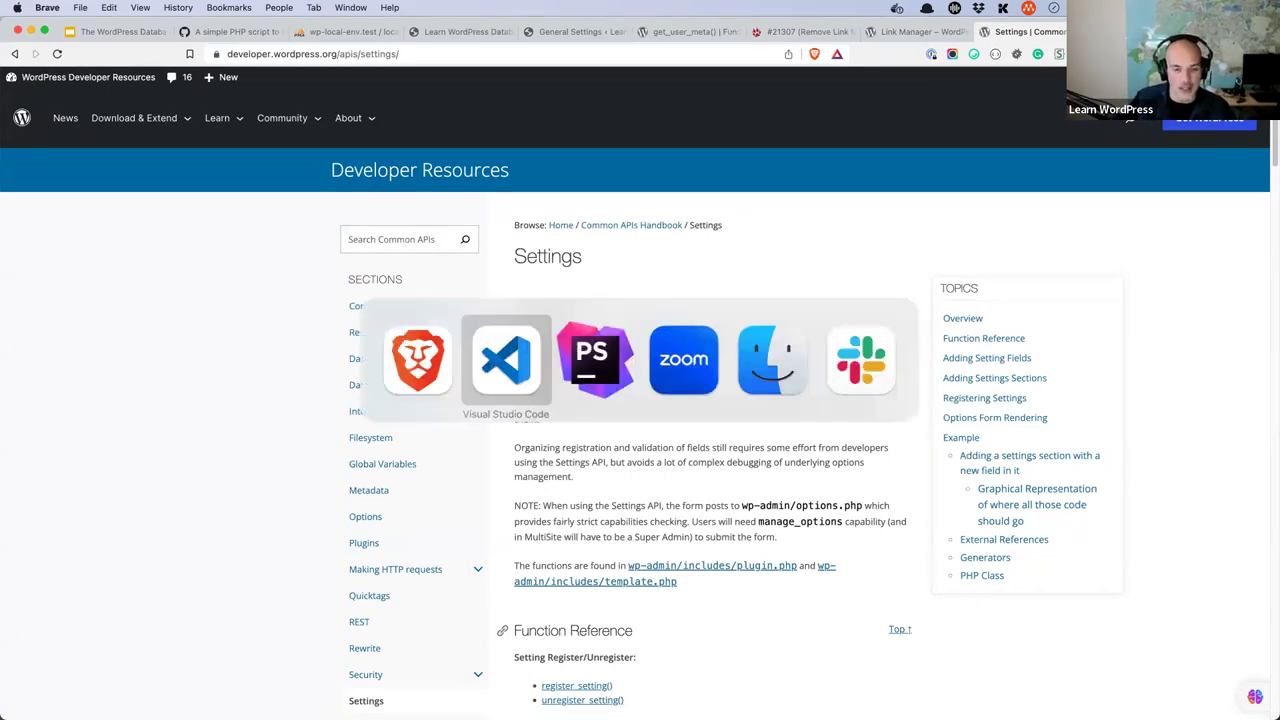